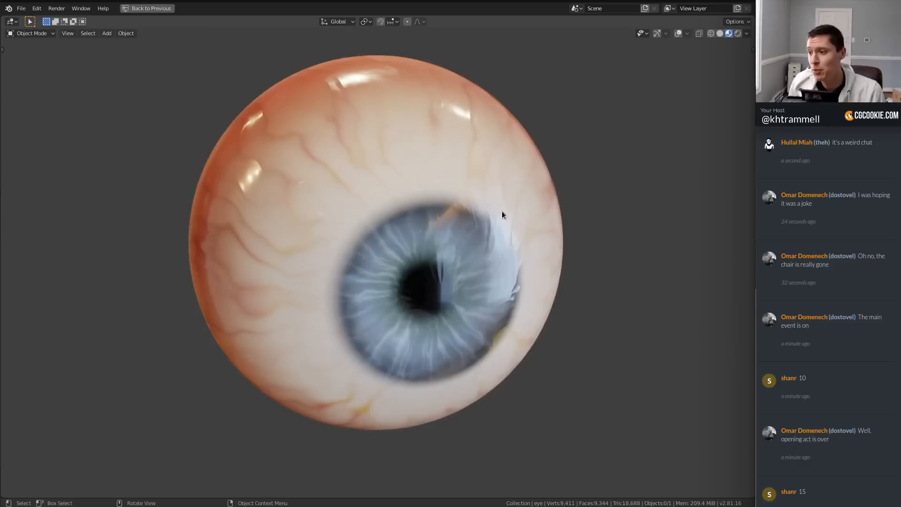
Step: Start a new General file
{"action": "middle_click_drag", "start_coordinate": [503, 215], "coordinate": [438, 233]}
{"action": "scroll", "coordinate": [490, 219], "scroll_direction": "down", "scroll_amount": 3}
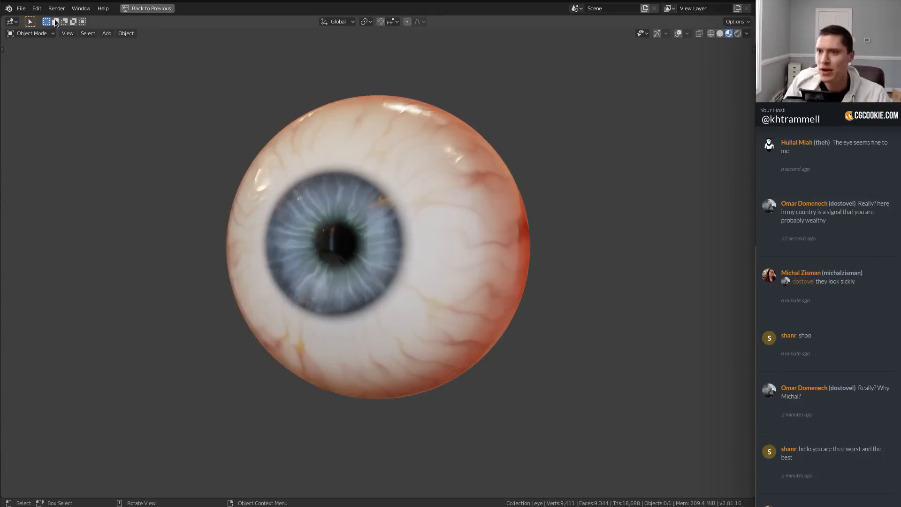
{"action": "left_click", "coordinate": [22, 8]}
{"action": "mouse_move", "coordinate": [33, 20]}
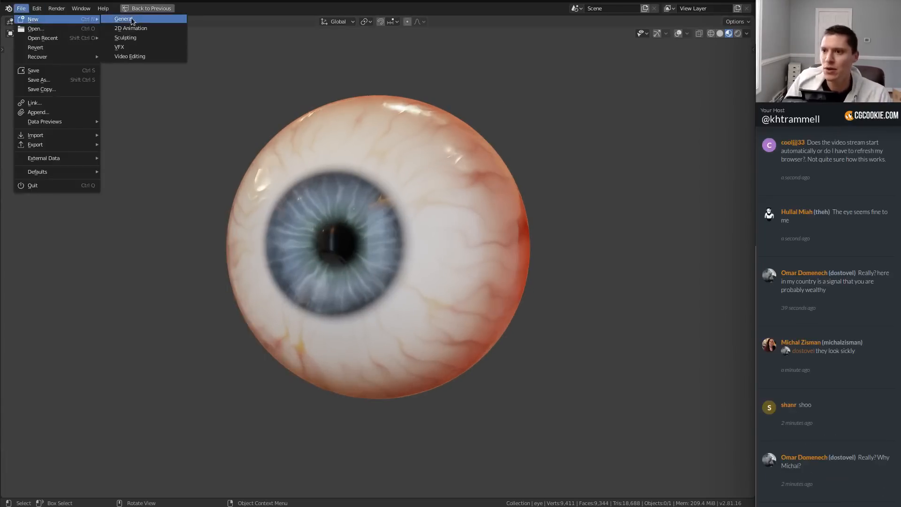
{"action": "left_click", "coordinate": [124, 18]}
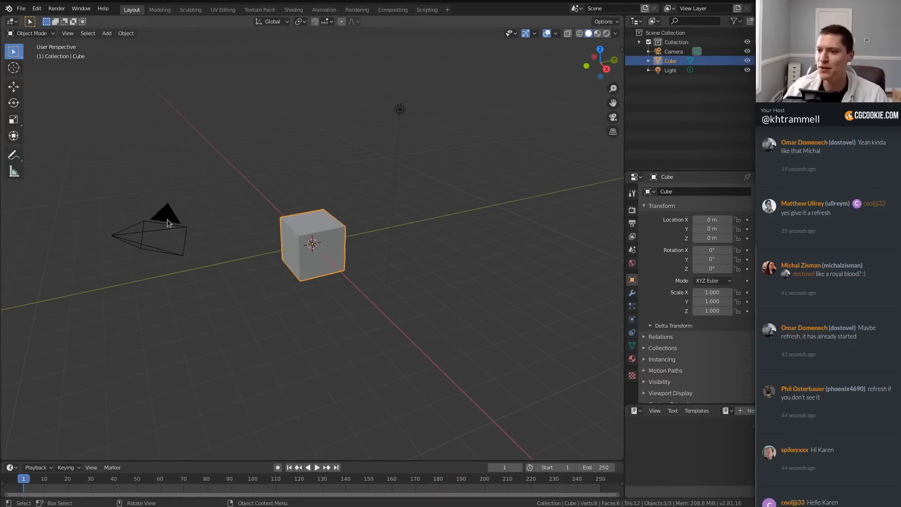
Step: Delete all default objects: the camera, cube and light
{"action": "left_click", "coordinate": [167, 219]}
{"action": "key", "text": "a"}
{"action": "key", "text": "x"}
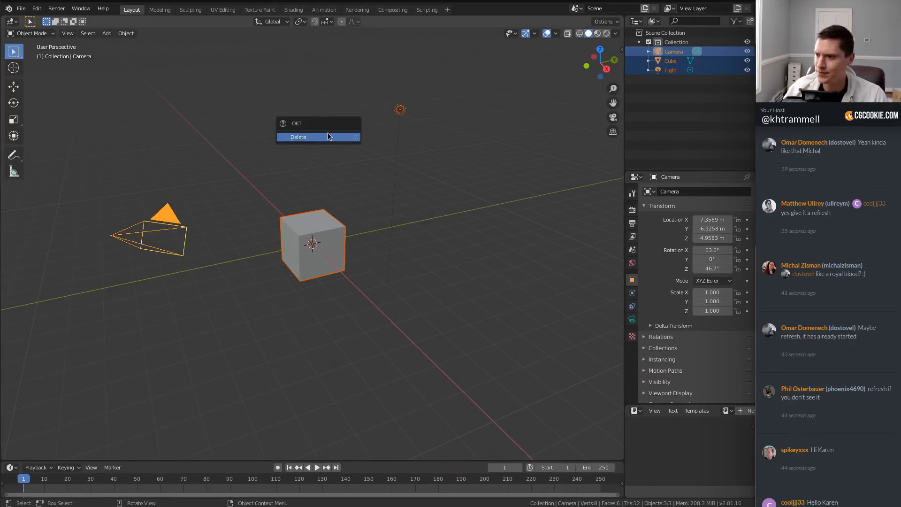
{"action": "left_click", "coordinate": [328, 136]}
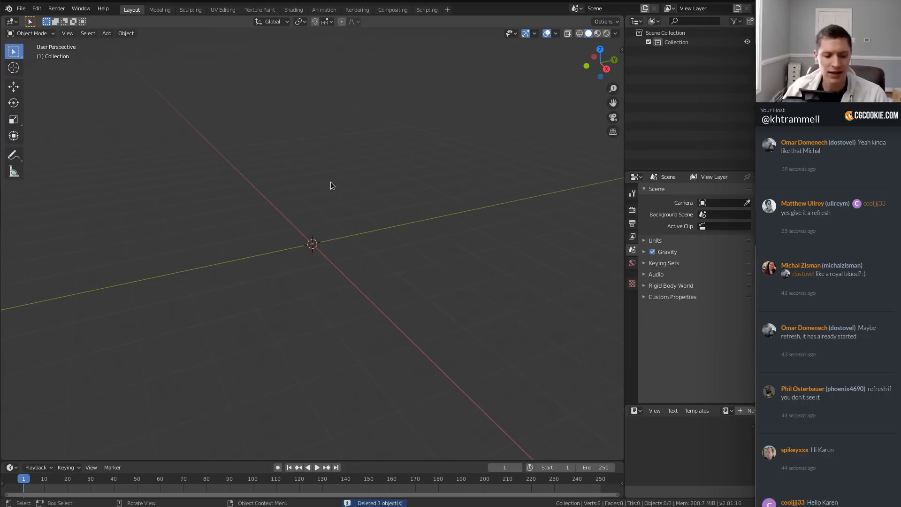
Step: Add a UV sphere at the scene origin
{"action": "key", "text": "shift+a"}
{"action": "mouse_move", "coordinate": [322, 168]}
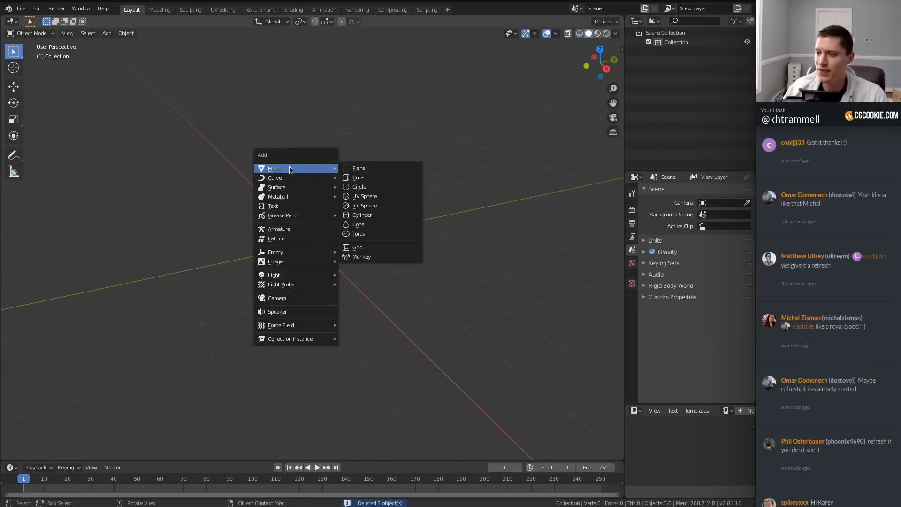
{"action": "left_click", "coordinate": [365, 196]}
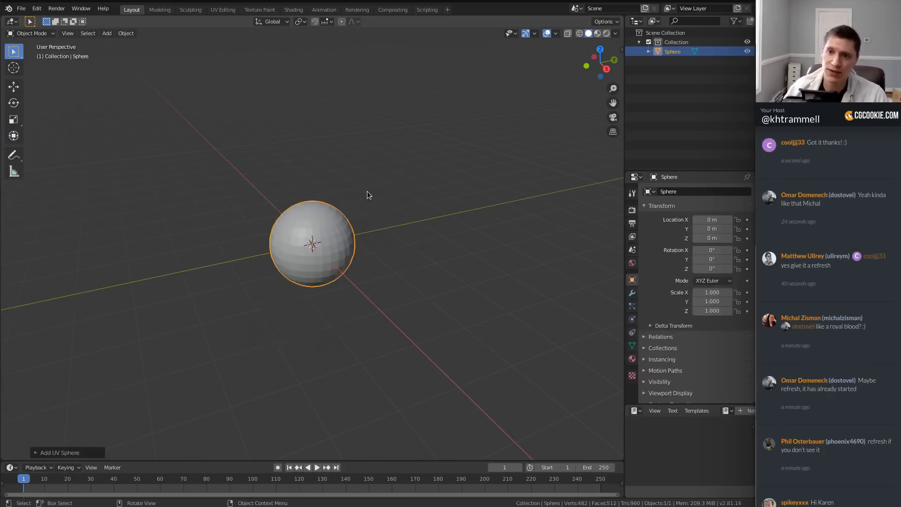
Step: Rotate the sphere's whole mesh 90 degrees about the X axis in Edit Mode, and return to Object Mode
{"action": "middle_click_drag", "start_coordinate": [367, 191], "coordinate": [341, 238], "text": "ctrl"}
{"action": "middle_click_drag", "start_coordinate": [397, 218], "coordinate": [383, 258]}
{"action": "key", "text": "Tab"}
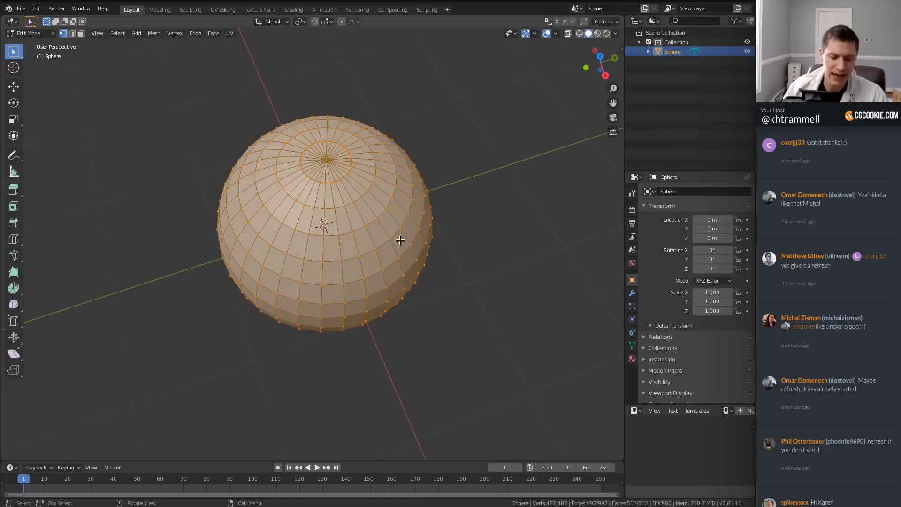
{"action": "middle_click_drag", "start_coordinate": [399, 240], "coordinate": [396, 171]}
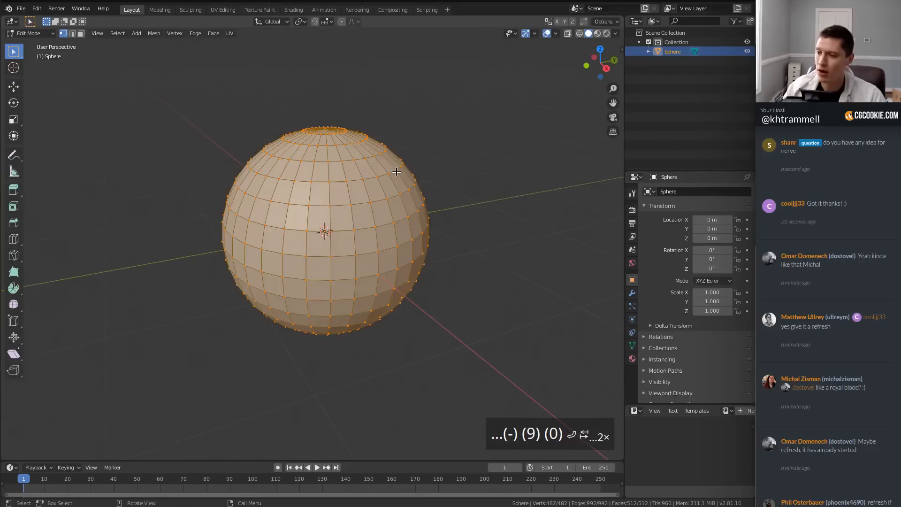
{"action": "key", "text": "r"}
{"action": "key", "text": "x"}
{"action": "key", "text": "9"}
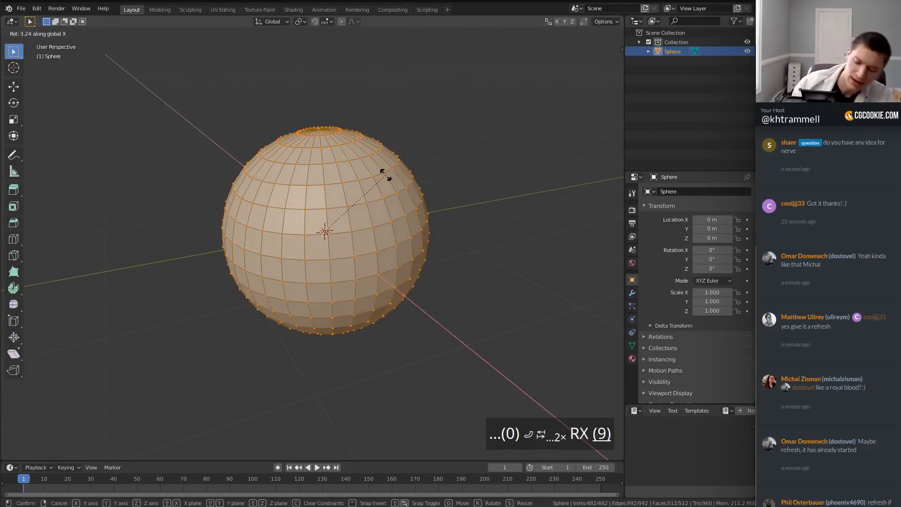
{"action": "key", "text": "0"}
{"action": "key", "text": "Return"}
{"action": "middle_click_drag", "start_coordinate": [394, 157], "coordinate": [451, 153]}
{"action": "key", "text": "Tab"}
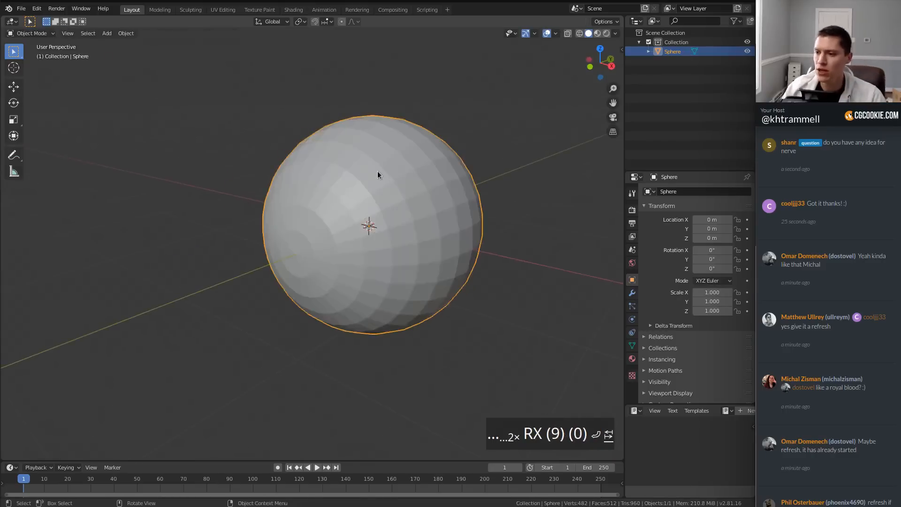
Step: Enter Edit Mode on the sphere and select the vertex at its front pole
{"action": "scroll", "coordinate": [379, 175], "scroll_direction": "up", "scroll_amount": 2}
{"action": "scroll", "coordinate": [379, 184], "scroll_direction": "up", "scroll_amount": 1}
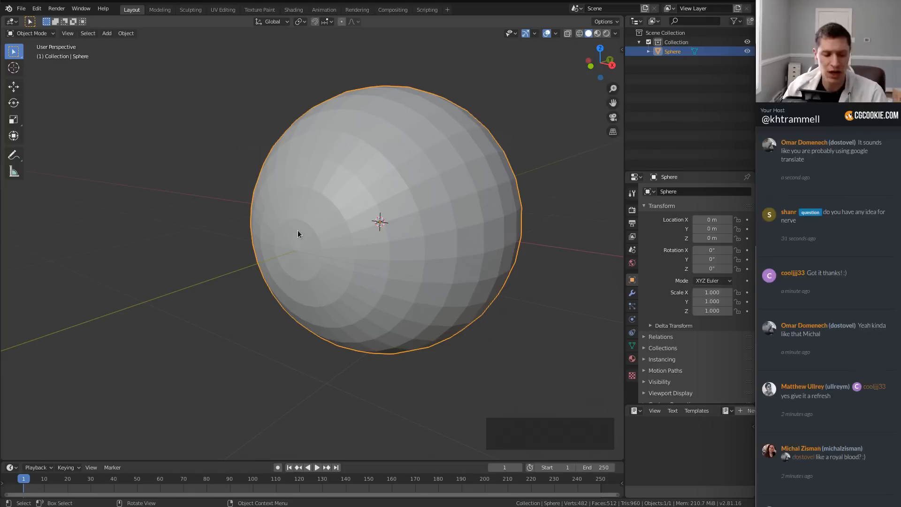
{"action": "key", "text": "Tab"}
{"action": "left_click", "coordinate": [305, 241]}
{"action": "scroll", "coordinate": [326, 241], "scroll_direction": "up", "scroll_amount": 1}
{"action": "scroll", "coordinate": [326, 241], "scroll_direction": "up", "scroll_amount": 1}
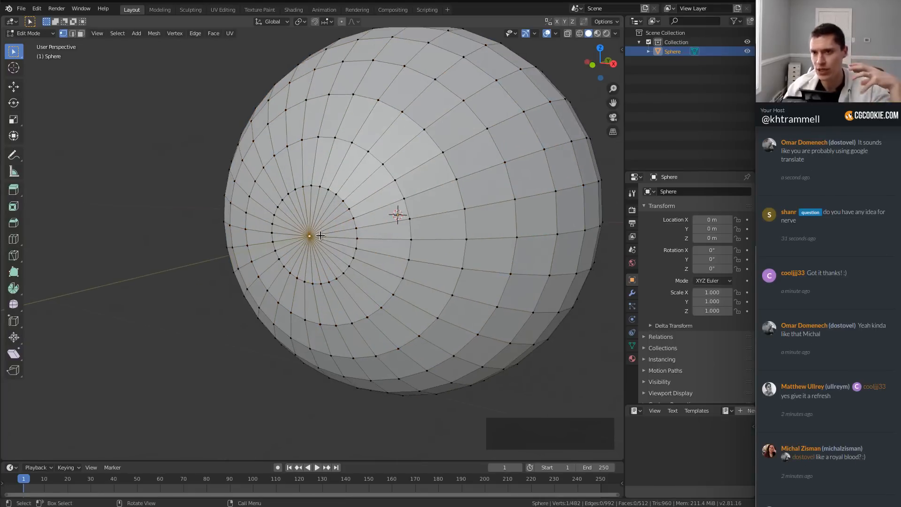
{"action": "mouse_move", "coordinate": [320, 236]}
{"action": "middle_mouse_down"}
{"action": "mouse_move", "coordinate": [300, 243]}
{"action": "mouse_move", "coordinate": [312, 237]}
{"action": "middle_mouse_up"}
{"action": "middle_click_drag", "start_coordinate": [311, 237], "coordinate": [328, 221], "text": "ctrl"}
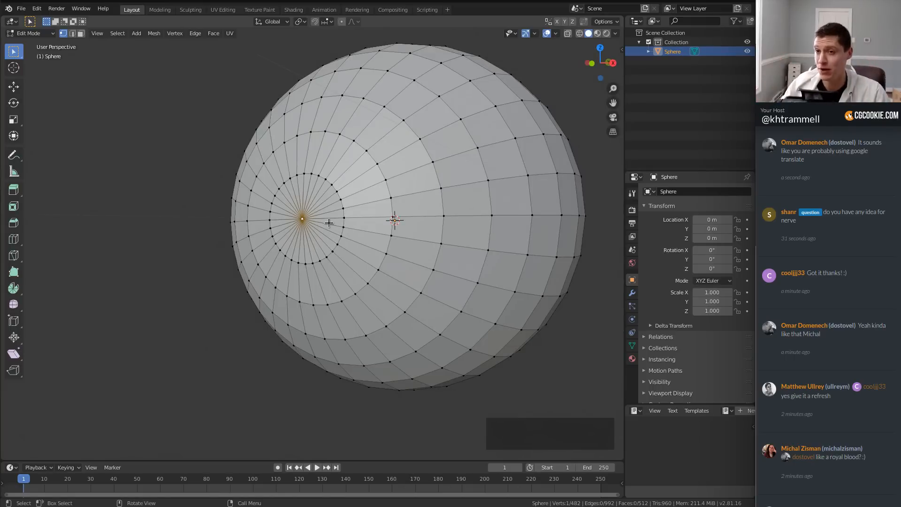
Step: Select the second, third and fourth edge loops around the sphere's front pole in edge select mode
{"action": "mouse_move", "coordinate": [338, 179]}
{"action": "middle_mouse_down"}
{"action": "mouse_move", "coordinate": [346, 191]}
{"action": "mouse_move", "coordinate": [336, 191]}
{"action": "middle_mouse_up"}
{"action": "key", "text": "2"}
{"action": "left_click", "coordinate": [349, 187], "text": "alt"}
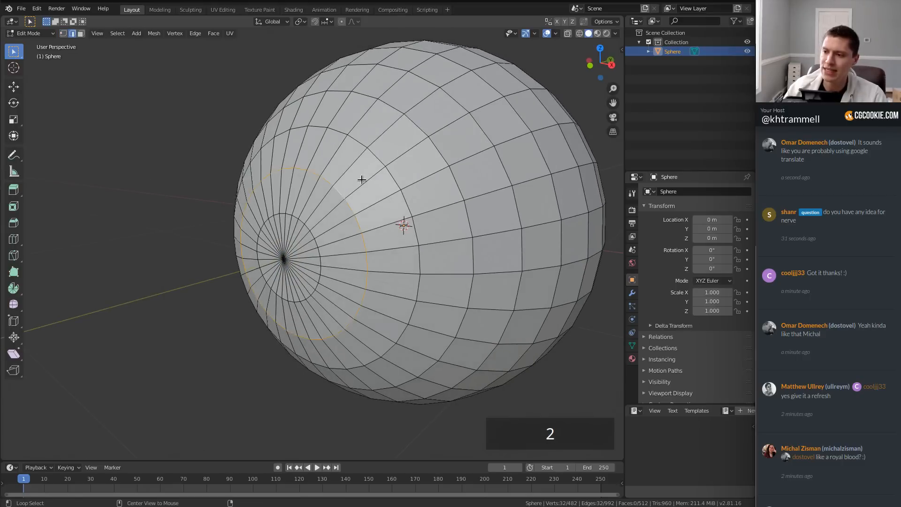
{"action": "left_click", "coordinate": [373, 153], "text": "alt+shift"}
{"action": "left_click", "coordinate": [406, 125], "text": "alt+shift"}
{"action": "scroll", "coordinate": [426, 161], "scroll_direction": "down", "scroll_amount": 3}
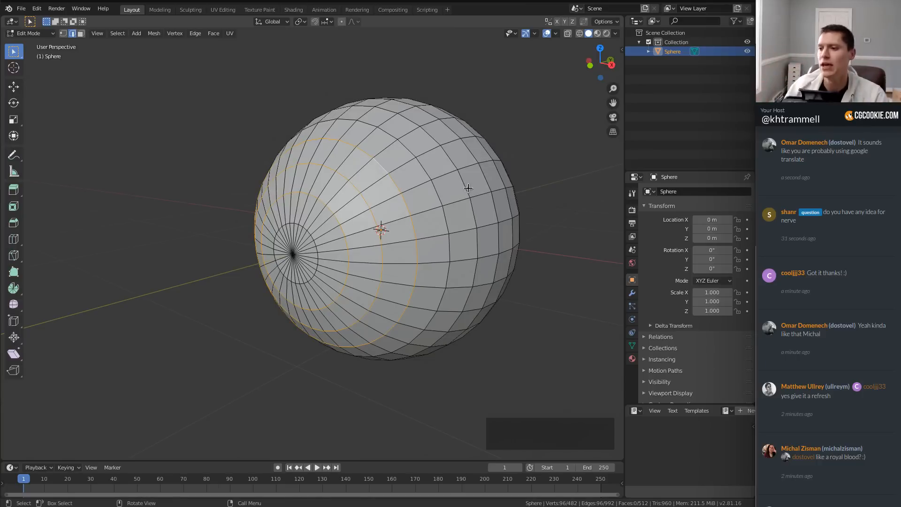
{"action": "scroll", "coordinate": [409, 277], "scroll_direction": "down", "scroll_amount": 2}
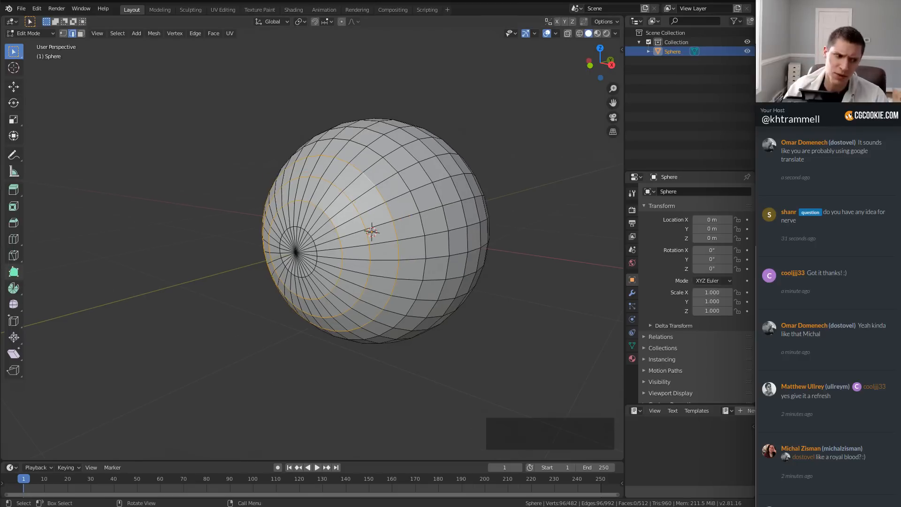
Step: Switch to the browser, search images for "human eyeball" in a new tab, and open the allaboutvision.com Eye Anatomy diagram
{"action": "key", "text": "alt+Tab"}
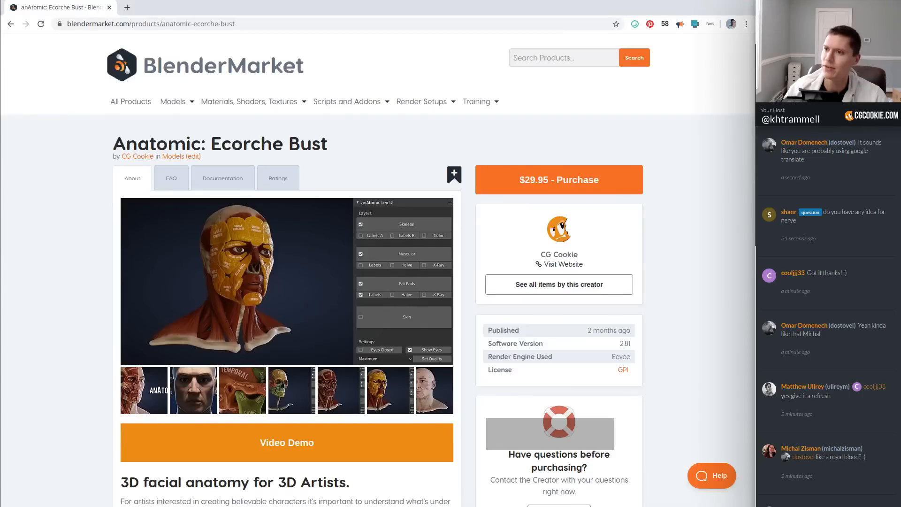
{"action": "left_click", "coordinate": [127, 8]}
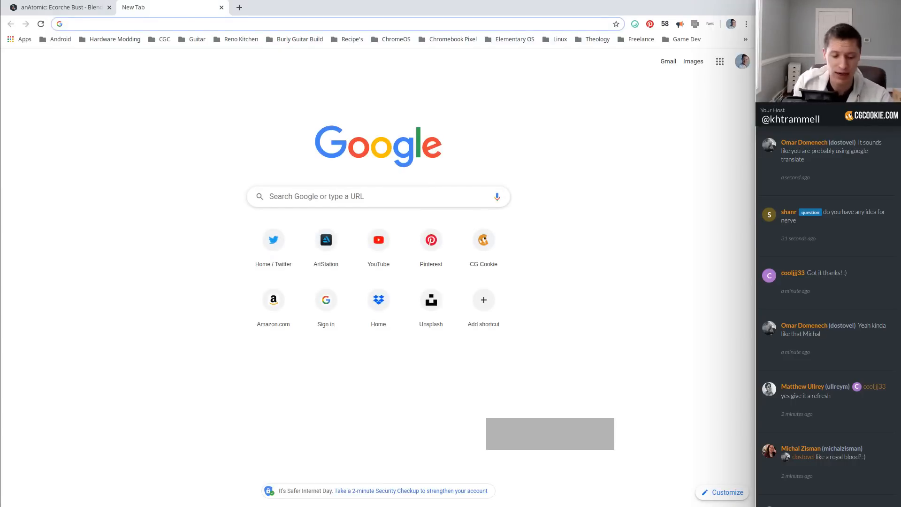
{"action": "type", "text": "e"}
{"action": "key", "text": "BackSpace"}
{"action": "type", "text": "human eye"}
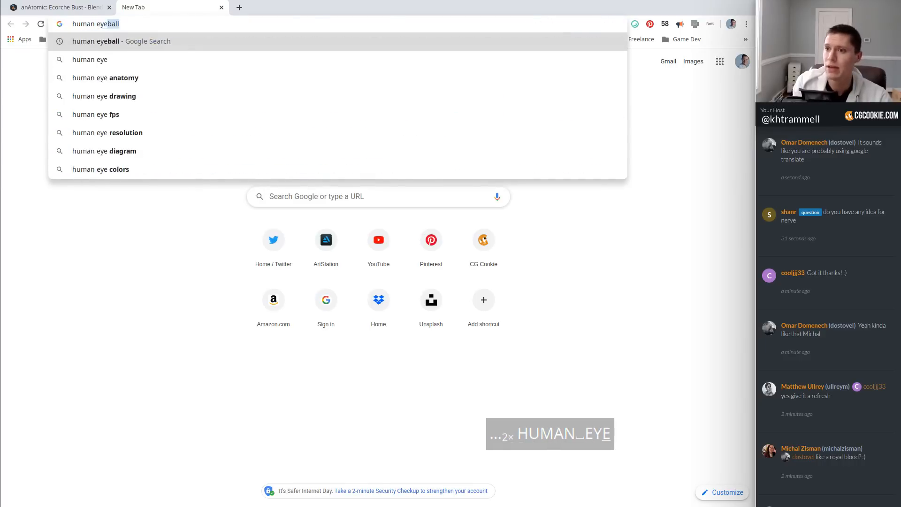
{"action": "key", "text": "Return"}
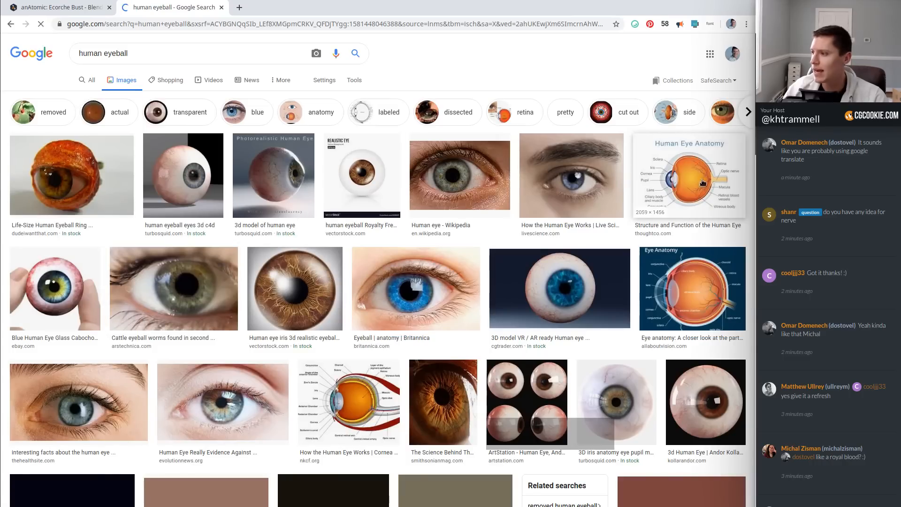
{"action": "left_click", "coordinate": [701, 271]}
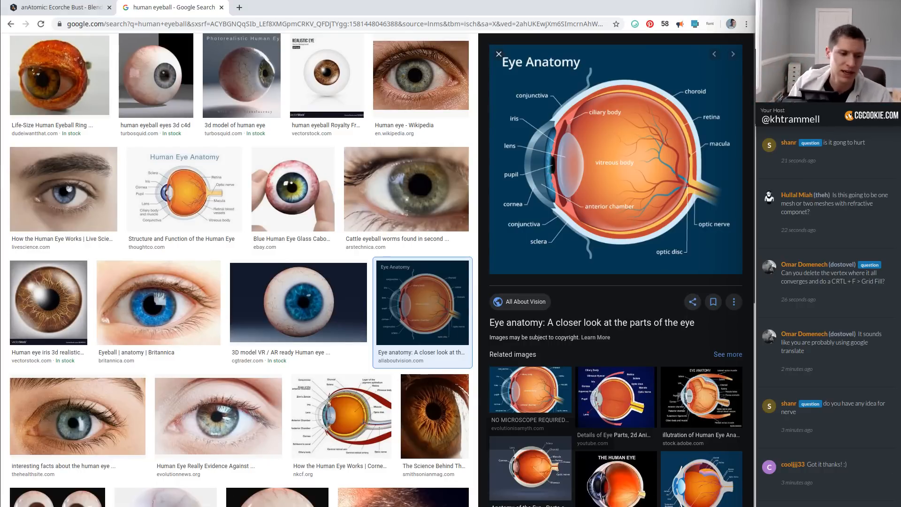
Step: Switch back to Blender and, in wireframe right side view, select the sphere's front pole vertex and its first three vertex rings
{"action": "key", "text": "alt+Tab"}
{"action": "scroll", "coordinate": [325, 237], "scroll_direction": "up", "scroll_amount": 4}
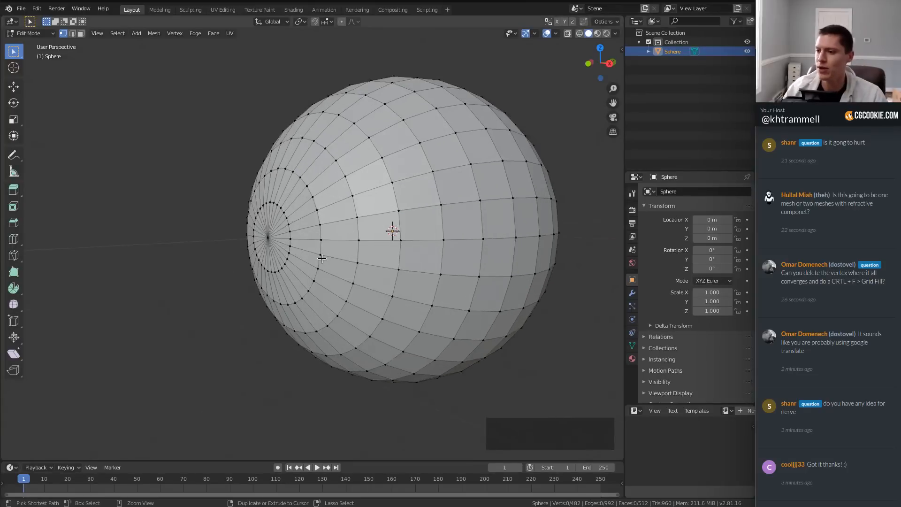
{"action": "scroll", "coordinate": [326, 238], "scroll_direction": "down", "scroll_amount": 2}
{"action": "key", "text": "KP_3"}
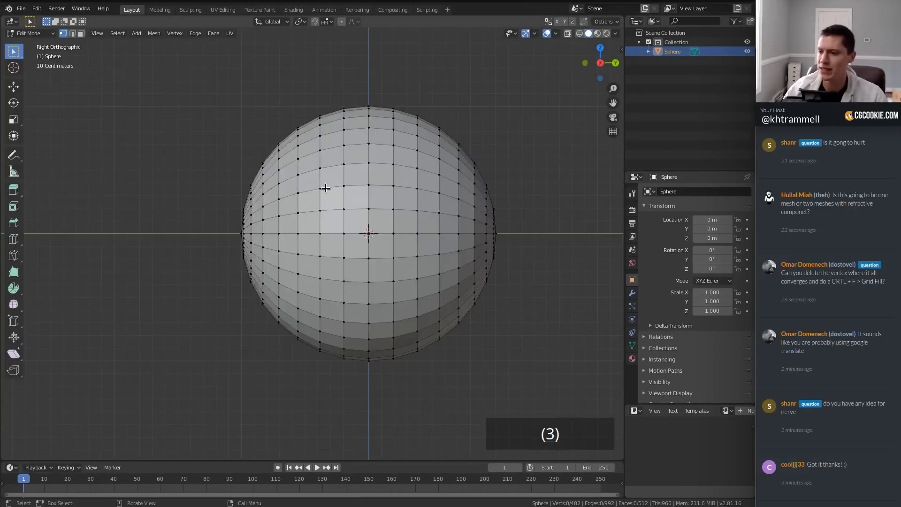
{"action": "key", "text": "z"}
{"action": "key", "text": "z"}
{"action": "scroll", "coordinate": [322, 197], "scroll_direction": "up", "scroll_amount": 3}
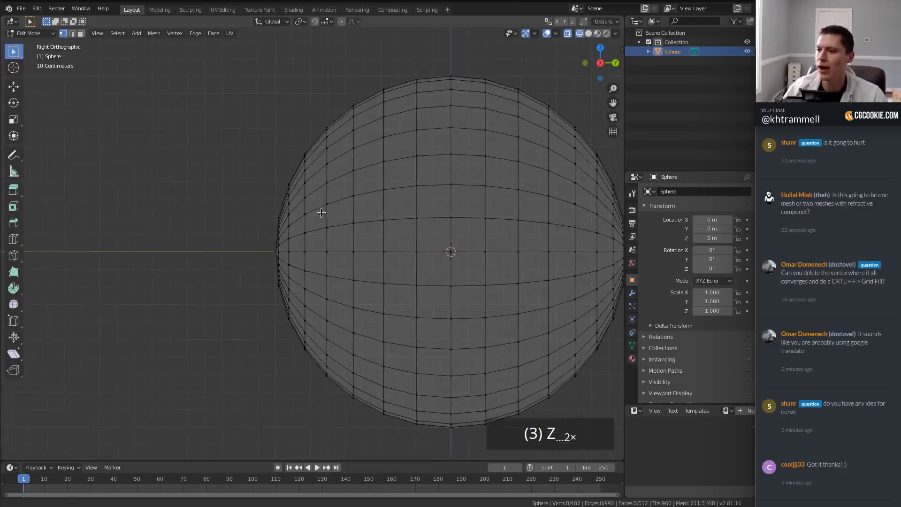
{"action": "key", "text": "a"}
{"action": "key", "text": "a"}
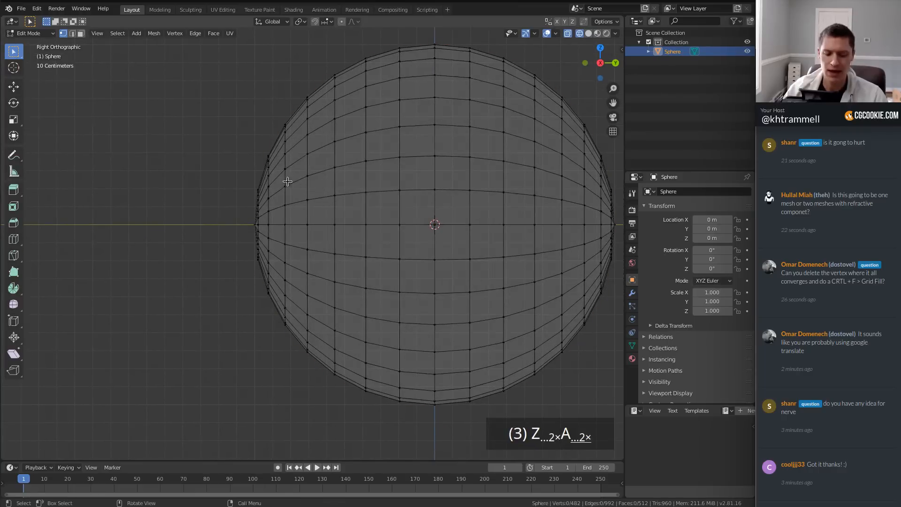
{"action": "key", "text": "b"}
{"action": "left_click_drag", "start_coordinate": [172, 89], "coordinate": [292, 353]}
{"action": "scroll", "coordinate": [311, 243], "scroll_direction": "down", "scroll_amount": 4}
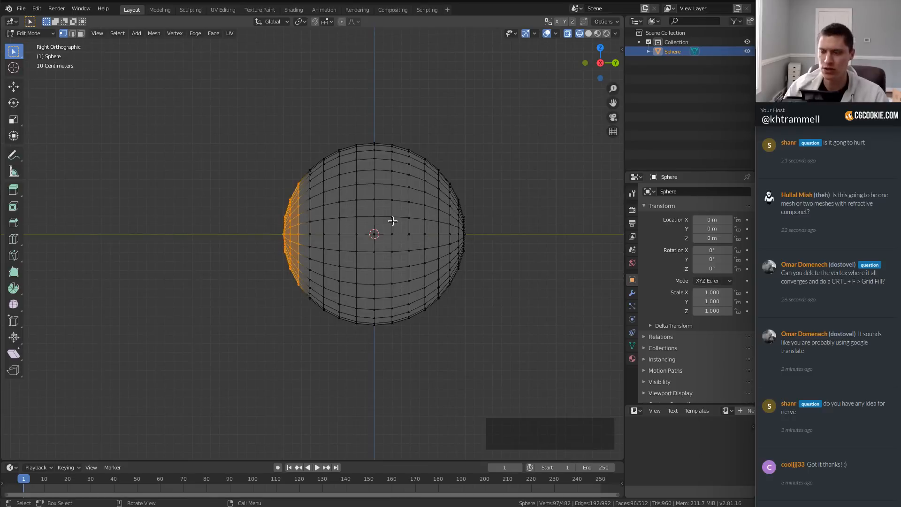
Step: Scale up the selected front cap along the Y axis and move it slightly outward along Y to form the cornea bulge
{"action": "middle_click_drag", "start_coordinate": [338, 229], "coordinate": [326, 278], "text": "ctrl"}
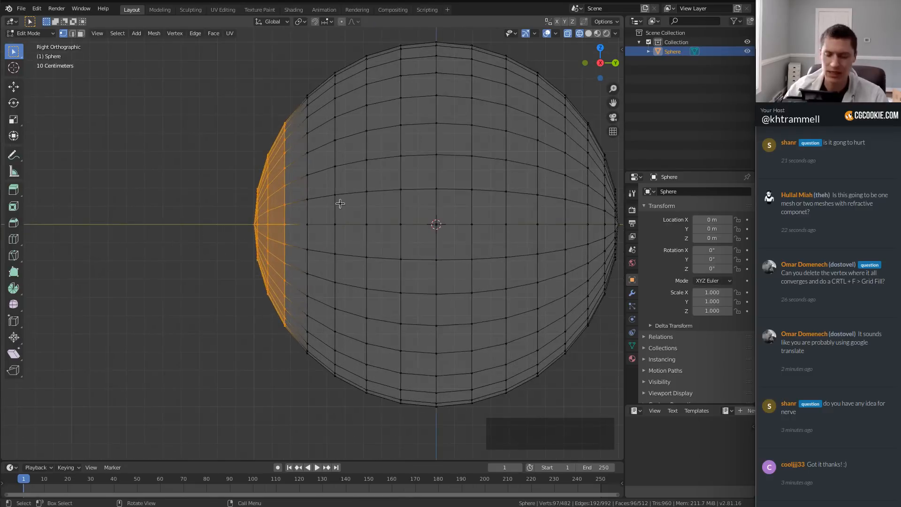
{"action": "key", "text": "s"}
{"action": "key", "text": "y"}
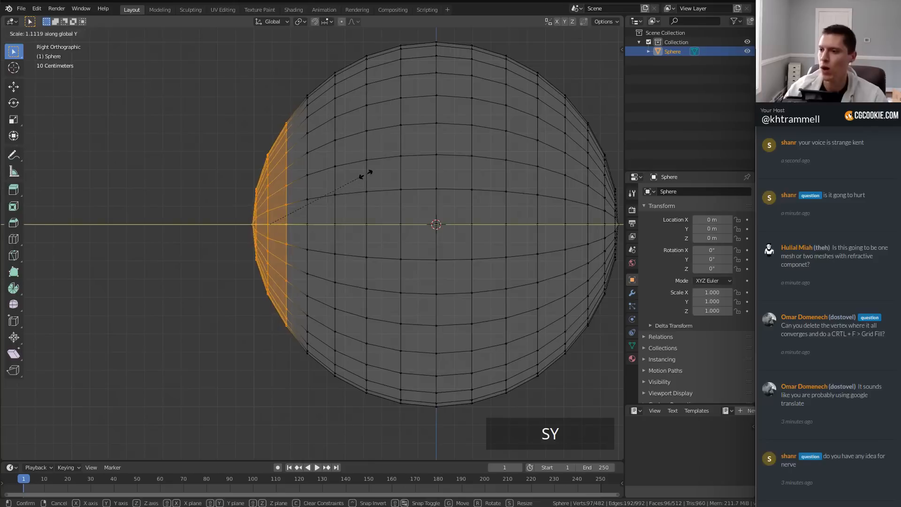
{"action": "left_click", "coordinate": [393, 147]}
{"action": "key", "text": "g"}
{"action": "key", "text": "y"}
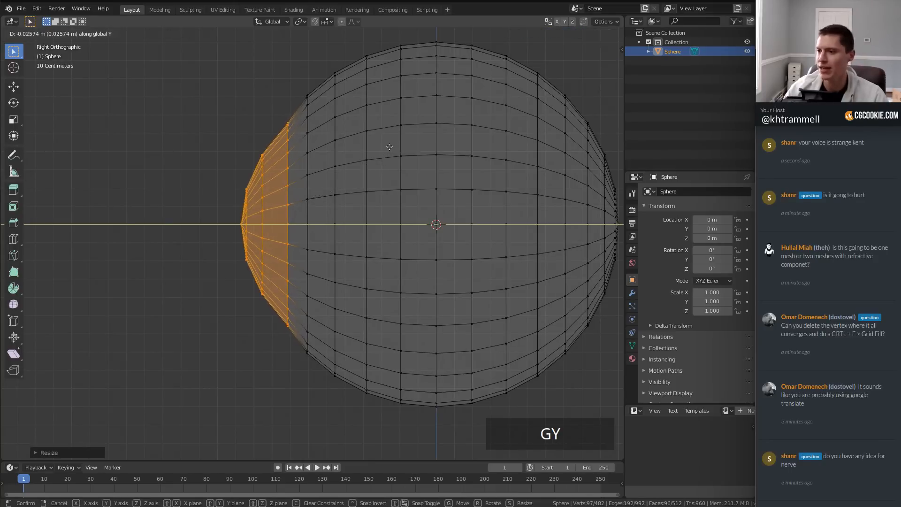
{"action": "left_click", "coordinate": [363, 93]}
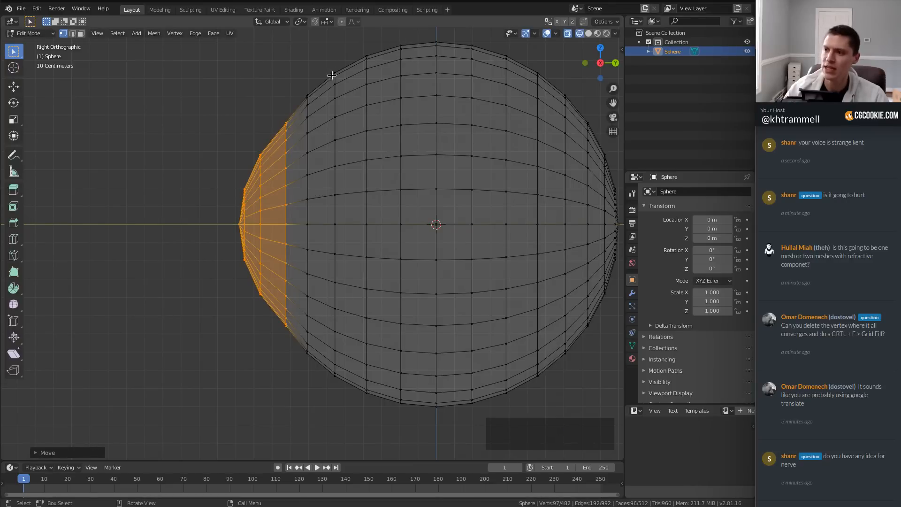
{"action": "middle_click_drag", "start_coordinate": [372, 174], "coordinate": [396, 214], "text": "ctrl"}
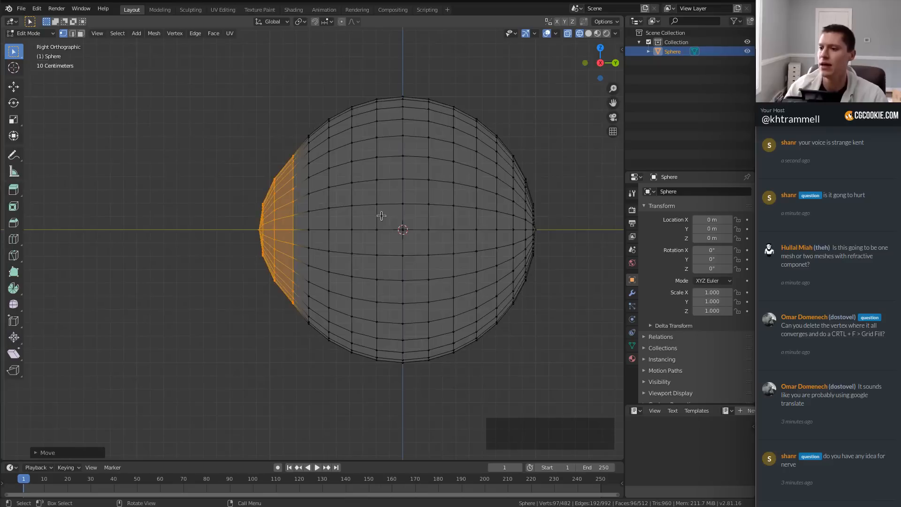
Step: Return the sphere to Object Mode with solid viewport shading
{"action": "key", "text": "shift+z"}
{"action": "key", "text": "Tab"}
{"action": "middle_click_drag", "start_coordinate": [308, 224], "coordinate": [348, 216]}
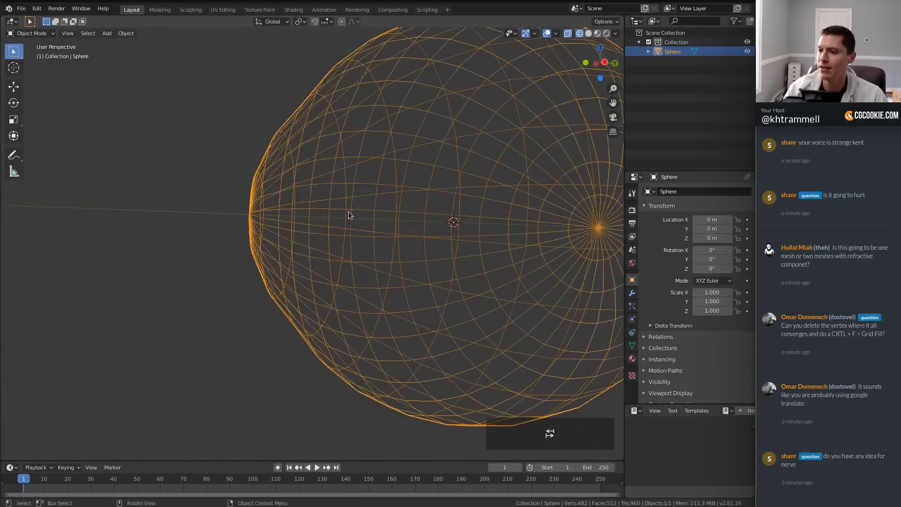
{"action": "key", "text": "shift+z"}
Step: Shade the sphere smooth and add a level 3 Subdivision Surface modifier to it
{"action": "scroll", "coordinate": [376, 188], "scroll_direction": "down", "scroll_amount": 5}
{"action": "mouse_move", "coordinate": [422, 159]}
{"action": "middle_mouse_down"}
{"action": "mouse_move", "coordinate": [553, 168]}
{"action": "mouse_move", "coordinate": [366, 187]}
{"action": "middle_mouse_up"}
{"action": "scroll", "coordinate": [272, 170], "scroll_direction": "up", "scroll_amount": 2}
{"action": "right_click", "coordinate": [262, 171]}
{"action": "left_click", "coordinate": [260, 171]}
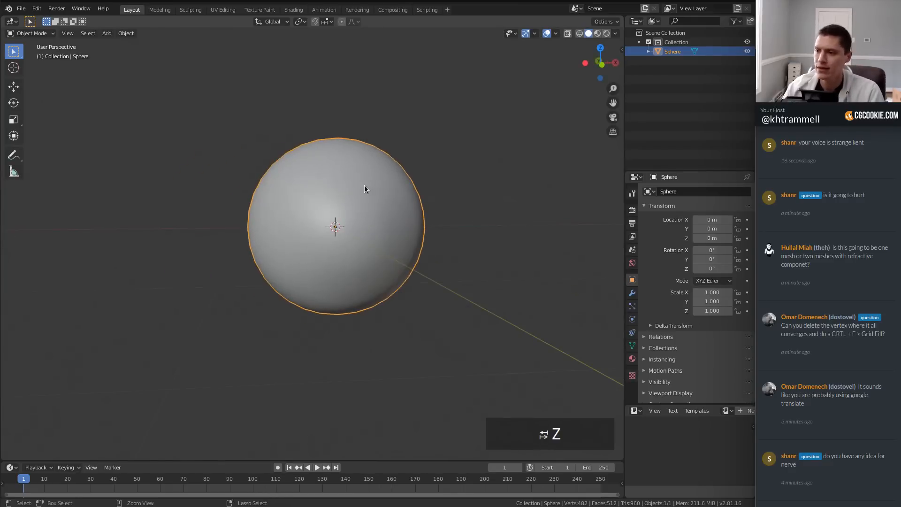
{"action": "key", "text": "ctrl+3"}
{"action": "middle_click_drag", "start_coordinate": [413, 191], "coordinate": [354, 195]}
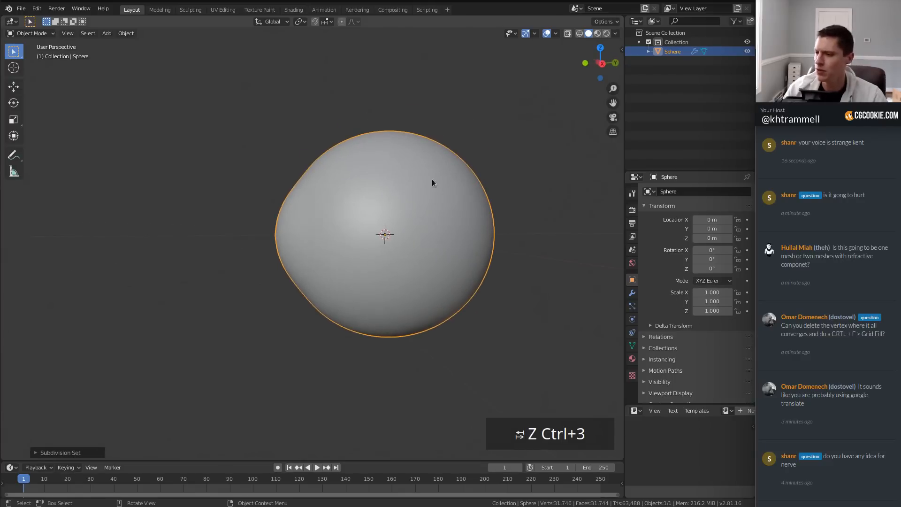
Step: Set the viewport lighting to MatCap with the glossy red matcap and examine the sphere's surface shading around the front pole
{"action": "middle_click_drag", "start_coordinate": [432, 179], "coordinate": [545, 56]}
{"action": "key", "text": "ctrl+3"}
{"action": "left_click", "coordinate": [615, 34]}
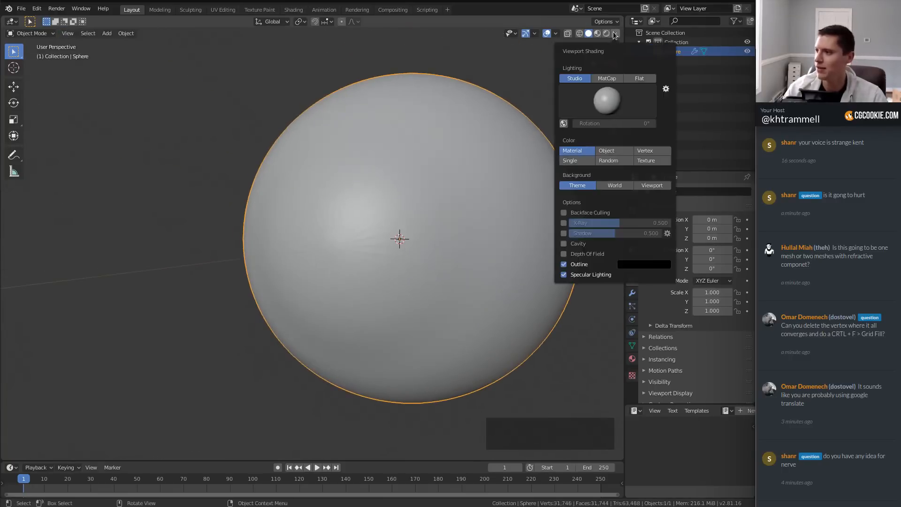
{"action": "left_click", "coordinate": [607, 78]}
{"action": "left_click", "coordinate": [605, 99]}
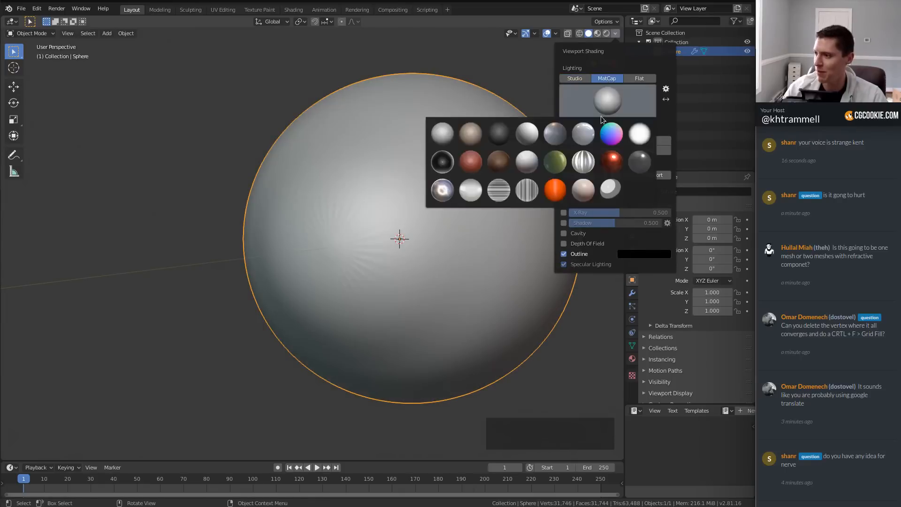
{"action": "left_click", "coordinate": [611, 162]}
{"action": "middle_click_drag", "start_coordinate": [359, 223], "coordinate": [382, 187]}
{"action": "scroll", "coordinate": [405, 203], "scroll_direction": "up", "scroll_amount": 1}
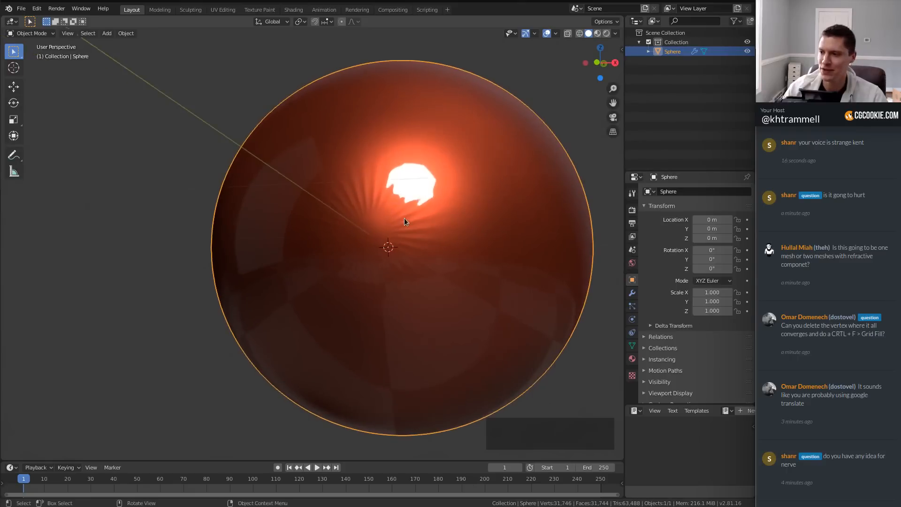
{"action": "scroll", "coordinate": [424, 224], "scroll_direction": "down", "scroll_amount": 3}
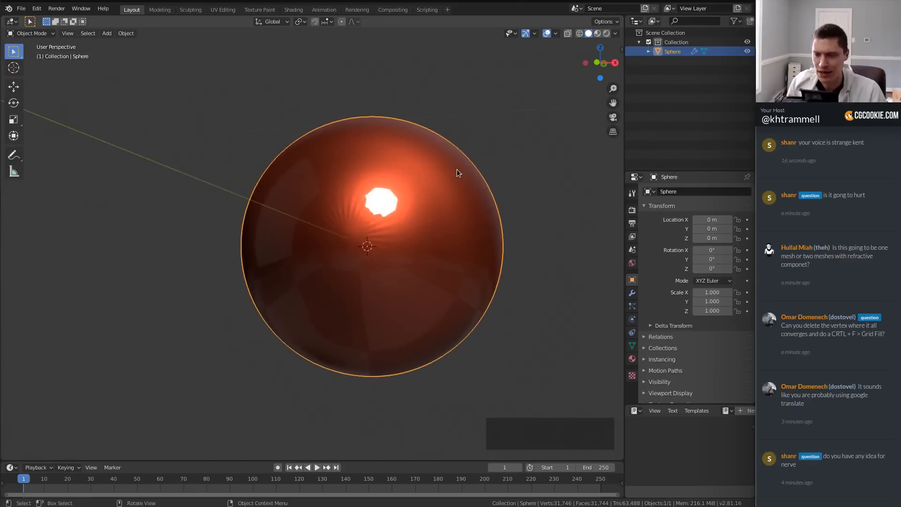
{"action": "scroll", "coordinate": [376, 220], "scroll_direction": "up", "scroll_amount": 1}
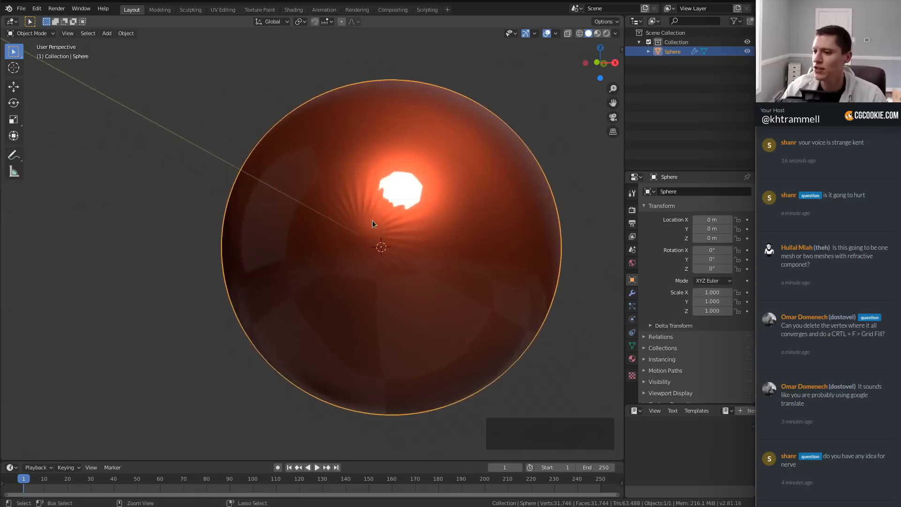
{"action": "scroll", "coordinate": [446, 216], "scroll_direction": "down", "scroll_amount": 2}
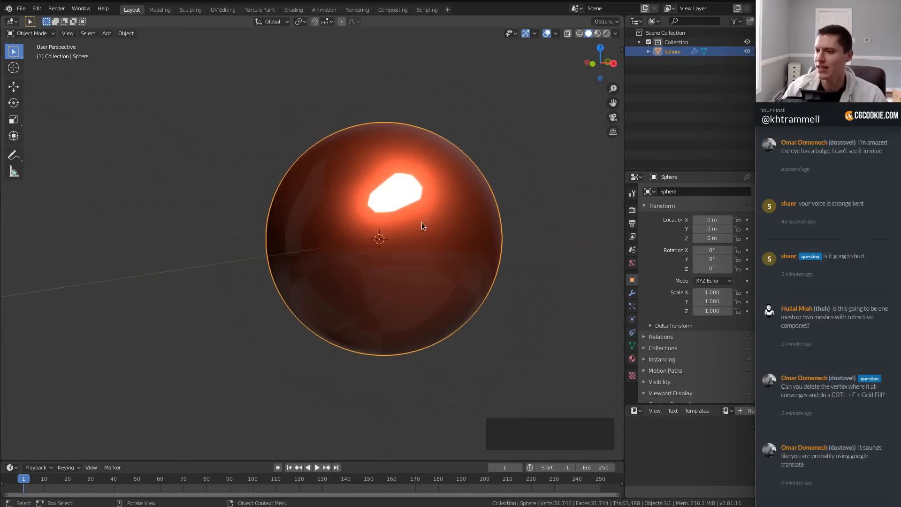
Step: Move the sphere up along the Z axis by about 1.74 m
{"action": "scroll", "coordinate": [399, 225], "scroll_direction": "down", "scroll_amount": 1}
{"action": "key", "text": "g"}
{"action": "key", "text": "z"}
{"action": "left_click", "coordinate": [384, 115]}
Step: Examine the mesh topology around the sphere's front pole in Edit Mode, then return to Object Mode
{"action": "middle_click_drag", "start_coordinate": [384, 115], "coordinate": [335, 174]}
{"action": "scroll", "coordinate": [376, 159], "scroll_direction": "up", "scroll_amount": 3}
{"action": "middle_click_drag", "start_coordinate": [335, 174], "coordinate": [370, 172], "text": "ctrl"}
{"action": "middle_click_drag", "start_coordinate": [356, 146], "coordinate": [354, 188], "text": "shift"}
{"action": "middle_click_drag", "start_coordinate": [354, 187], "coordinate": [345, 237], "text": "ctrl"}
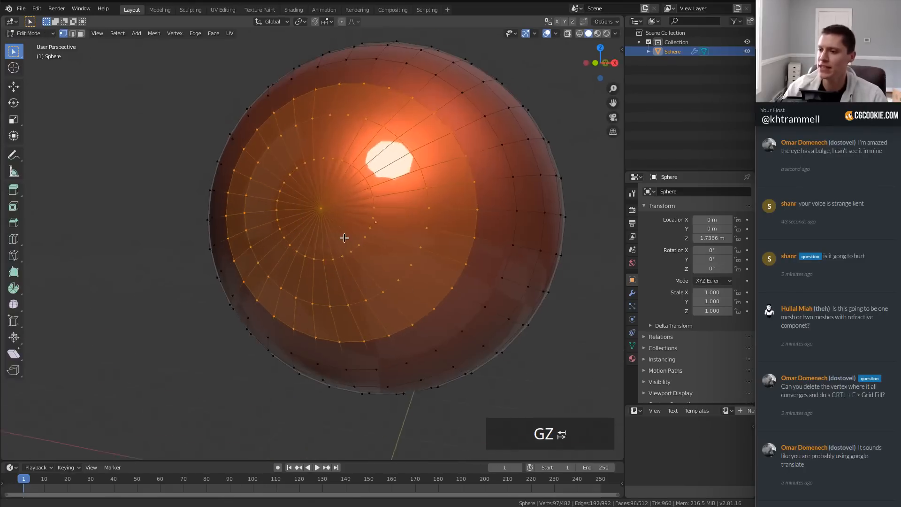
{"action": "left_click", "coordinate": [322, 207]}
{"action": "key", "text": "Tab"}
{"action": "middle_click_drag", "start_coordinate": [324, 206], "coordinate": [366, 191]}
Step: Add a new UV sphere at the world origin with a level 4 Subdivision Surface modifier and show its modifier settings
{"action": "key", "text": "shift+a"}
{"action": "key", "text": "shift+a"}
{"action": "mouse_move", "coordinate": [381, 134]}
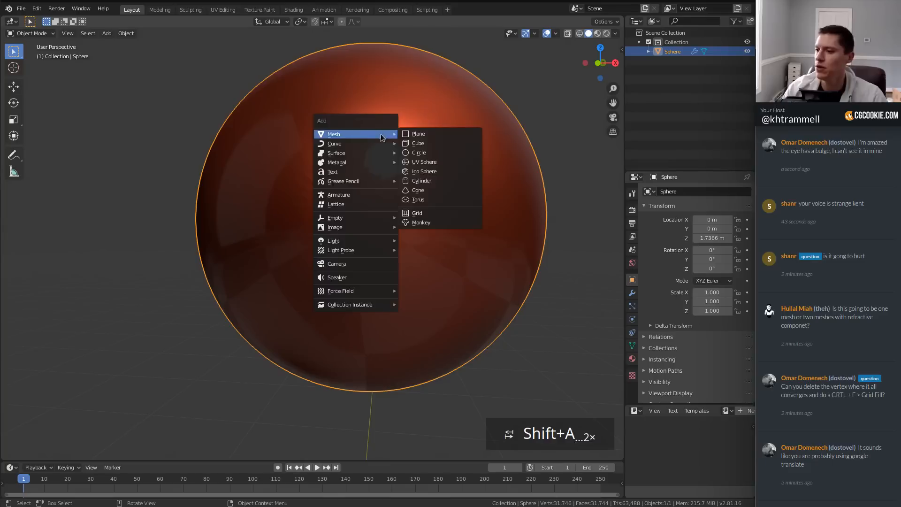
{"action": "left_click", "coordinate": [435, 161]}
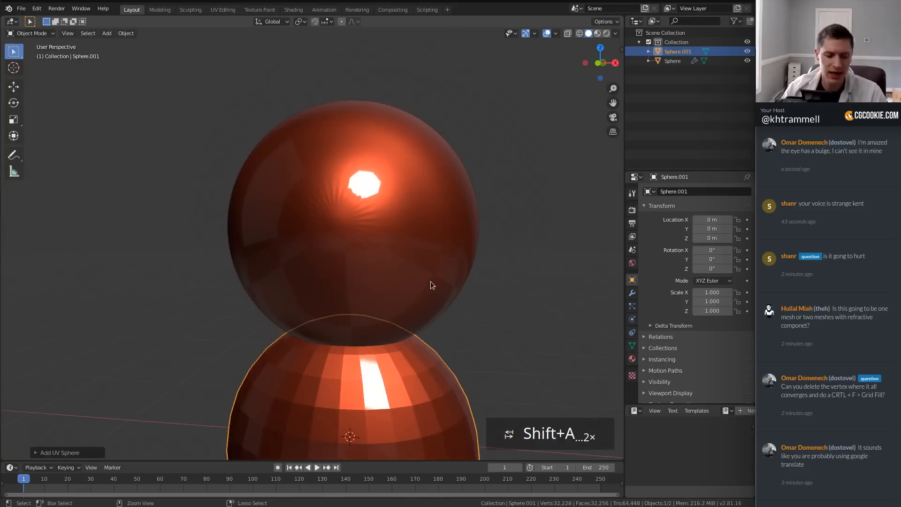
{"action": "key", "text": "ctrl+4"}
{"action": "middle_click_drag", "start_coordinate": [428, 322], "coordinate": [452, 212], "text": "shift"}
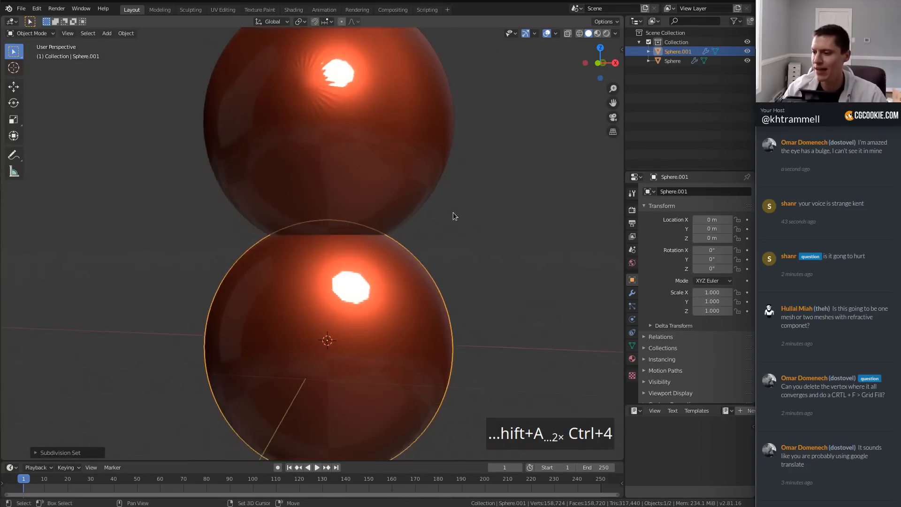
{"action": "left_click", "coordinate": [632, 293]}
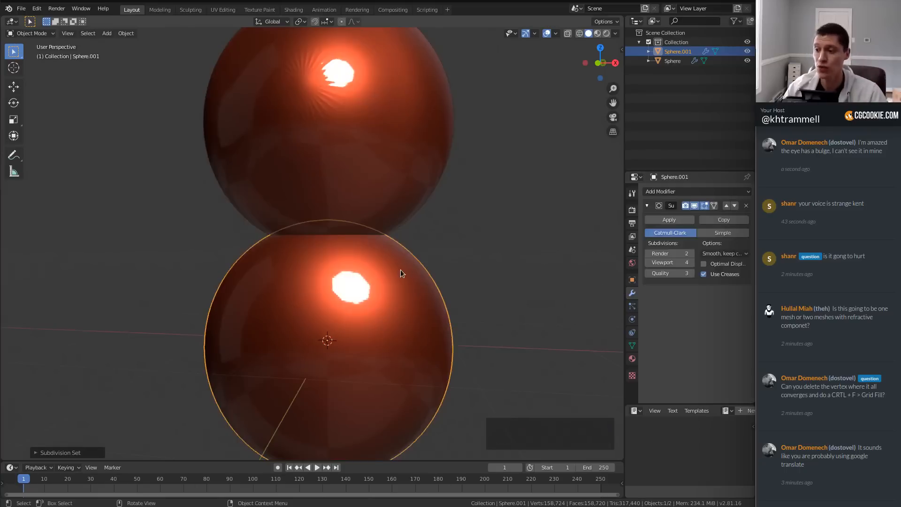
Step: In right side view, scale the new sphere down and move it up into the front part of the eyeball
{"action": "key", "text": "KP_3"}
{"action": "key", "text": "s"}
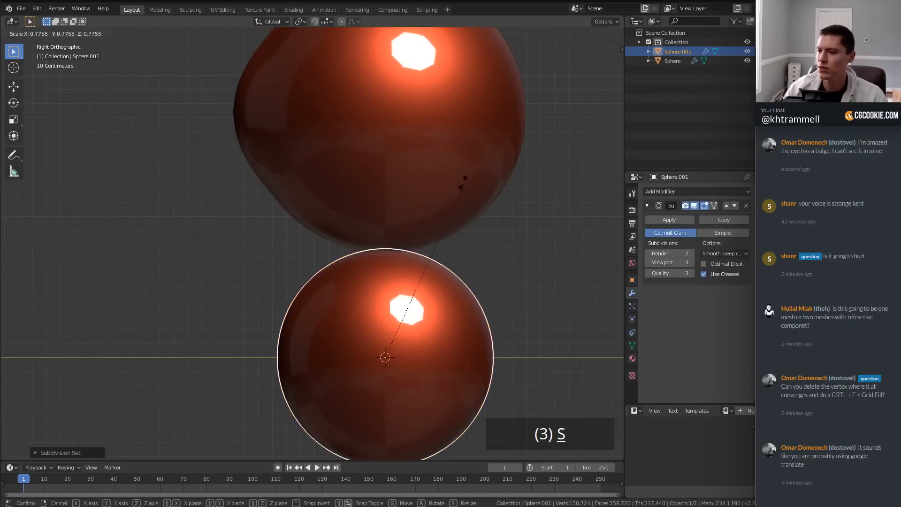
{"action": "left_click", "coordinate": [355, 255]}
{"action": "middle_click_drag", "start_coordinate": [355, 255], "coordinate": [413, 311], "text": "shift"}
{"action": "key", "text": "g"}
{"action": "left_click", "coordinate": [328, 86]}
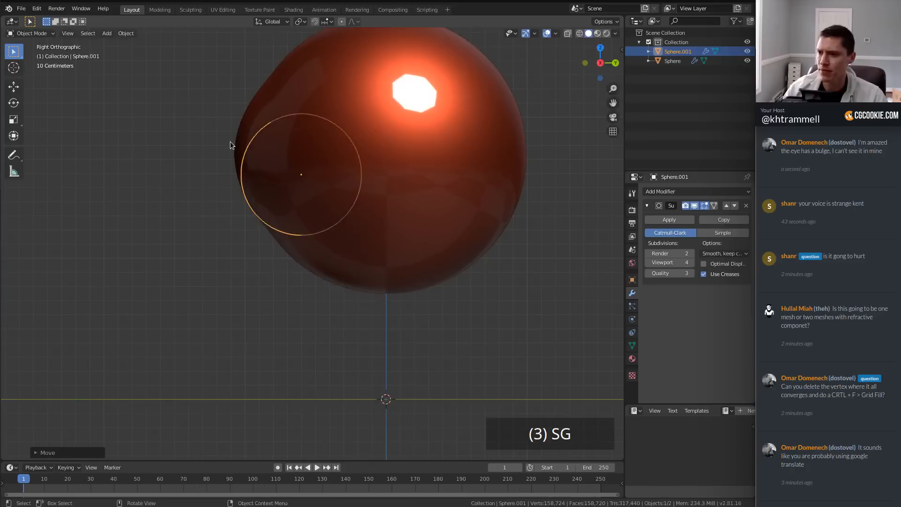
Step: In wireframe shading, move the small sphere so that its front lines up with the cornea bulge
{"action": "middle_click_drag", "start_coordinate": [230, 142], "coordinate": [281, 240], "text": "shift"}
{"action": "middle_click_drag", "start_coordinate": [287, 366], "coordinate": [308, 270], "text": "ctrl"}
{"action": "key", "text": "shift+z"}
{"action": "middle_click_drag", "start_coordinate": [421, 261], "coordinate": [414, 237], "text": "shift"}
{"action": "key", "text": "g"}
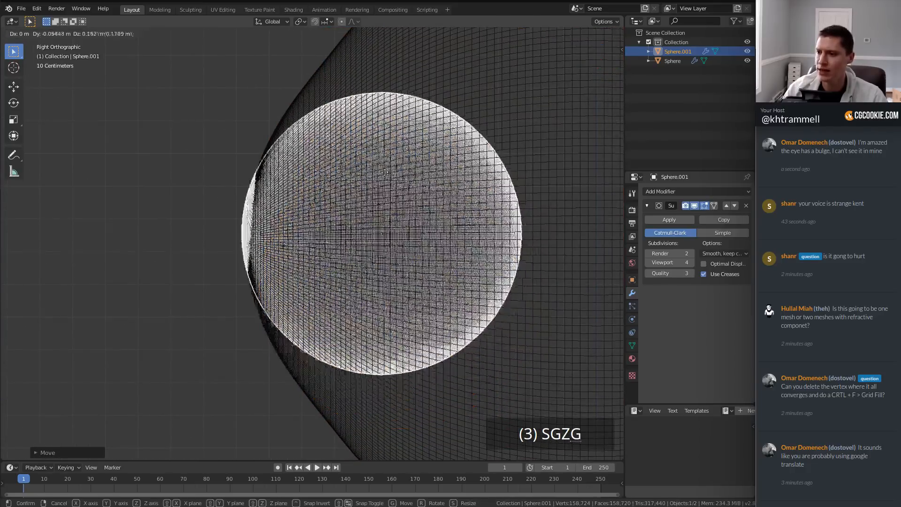
{"action": "left_click", "coordinate": [398, 189]}
{"action": "scroll", "coordinate": [420, 197], "scroll_direction": "up", "scroll_amount": 2}
{"action": "key", "text": "g"}
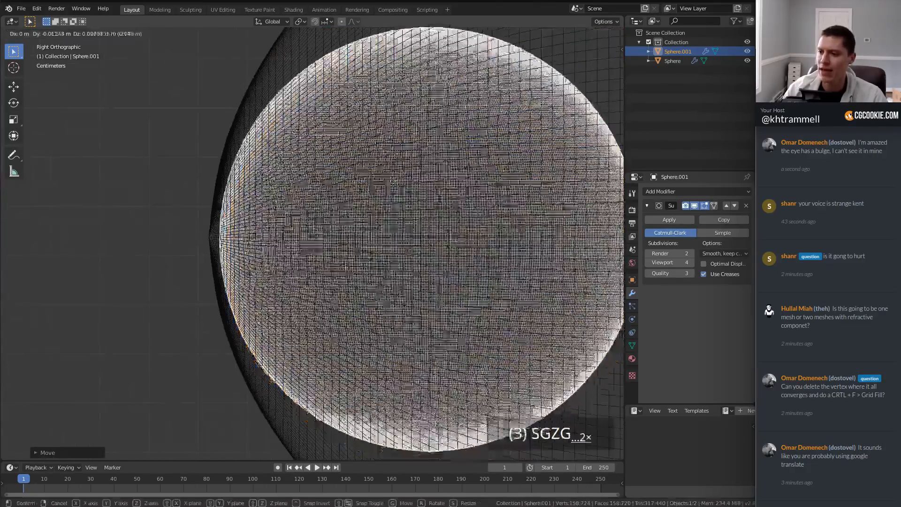
{"action": "left_click", "coordinate": [386, 180]}
{"action": "scroll", "coordinate": [392, 169], "scroll_direction": "down", "scroll_amount": 3}
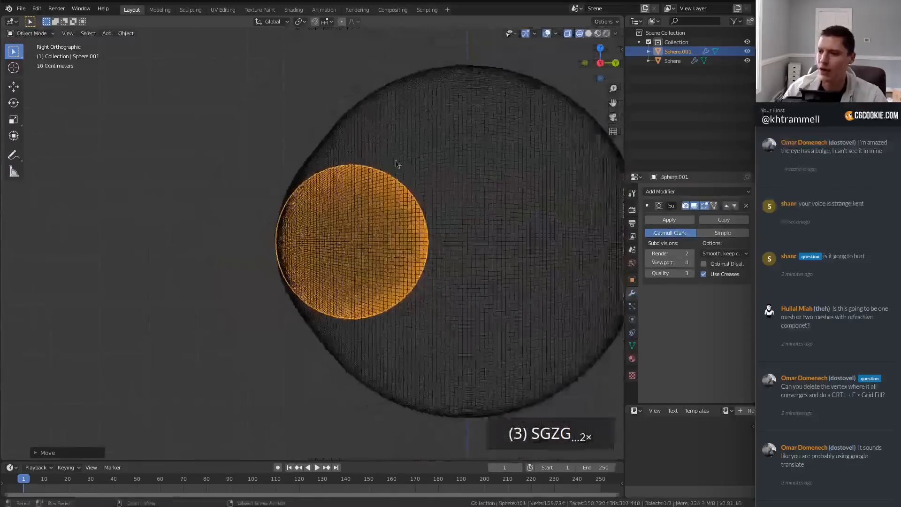
Step: Scale the small sphere up and adjust its size and position to match the curvature of the cornea bulge
{"action": "key", "text": "s"}
{"action": "left_click", "coordinate": [474, 150]}
{"action": "key", "text": "g"}
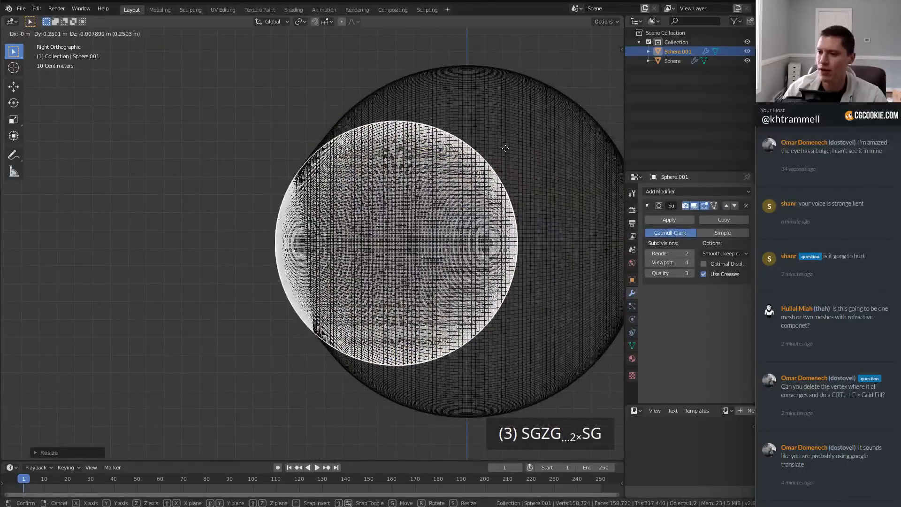
{"action": "left_click", "coordinate": [509, 145]}
{"action": "key", "text": "s"}
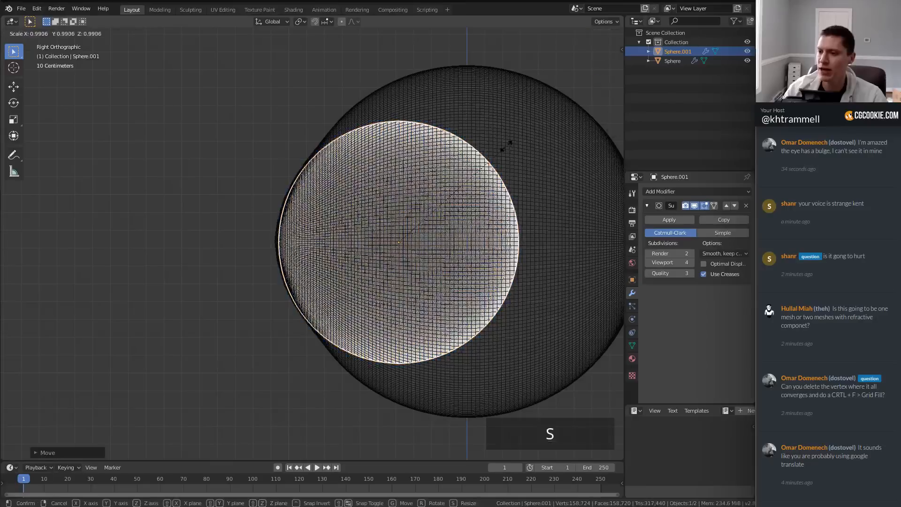
{"action": "left_click", "coordinate": [503, 150]}
{"action": "key", "text": "g"}
{"action": "left_click", "coordinate": [500, 149]}
Step: Compare the small sphere's fit against the cornea bulge in solid and wireframe shading, including in Edit Mode
{"action": "mouse_move", "coordinate": [372, 216]}
{"action": "middle_mouse_down", "text": "ctrl"}
{"action": "mouse_move", "coordinate": [372, 195]}
{"action": "mouse_move", "coordinate": [436, 189]}
{"action": "mouse_move", "coordinate": [405, 210]}
{"action": "middle_mouse_up", "text": "ctrl"}
{"action": "key", "text": "z"}
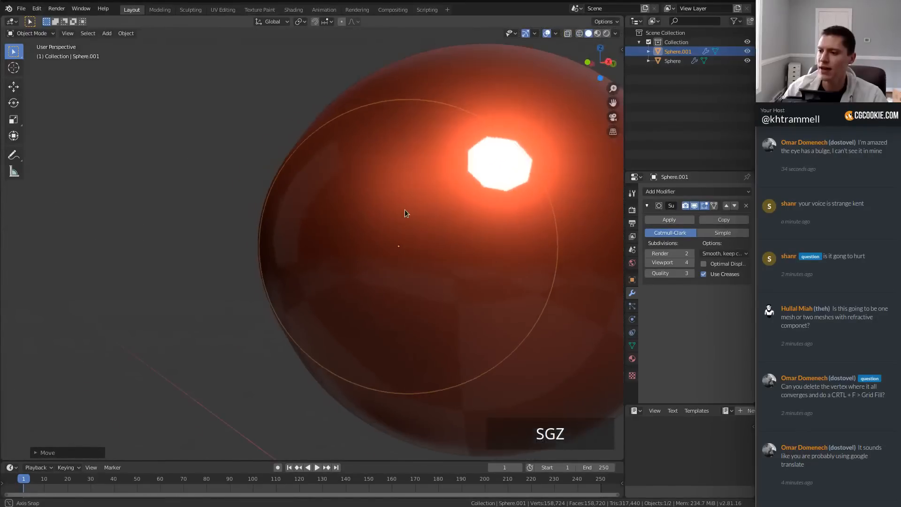
{"action": "key", "text": "KP_3"}
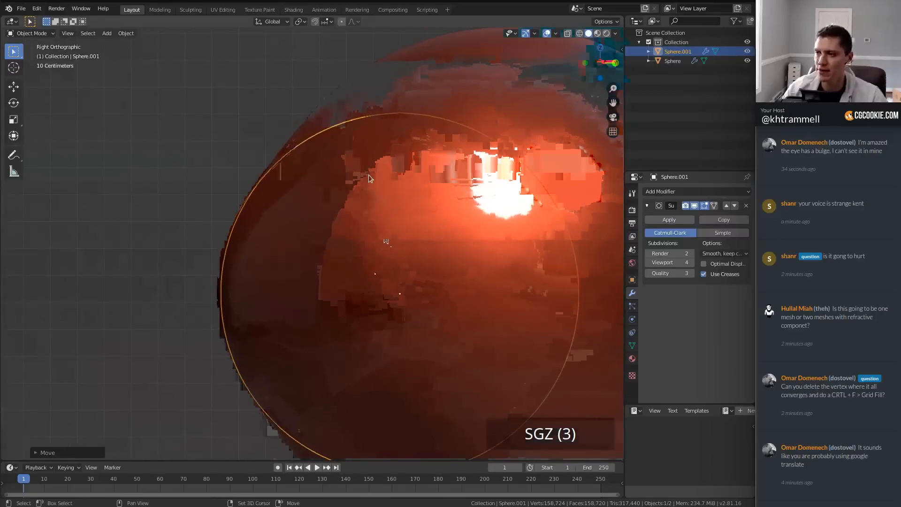
{"action": "middle_click_drag", "start_coordinate": [369, 175], "coordinate": [331, 212], "text": "shift"}
{"action": "scroll", "coordinate": [339, 205], "scroll_direction": "up", "scroll_amount": 1}
{"action": "key", "text": "Tab"}
{"action": "mouse_move", "coordinate": [370, 151]}
{"action": "middle_mouse_down"}
{"action": "mouse_move", "coordinate": [372, 179]}
{"action": "mouse_move", "coordinate": [406, 179]}
{"action": "mouse_move", "coordinate": [414, 164]}
{"action": "mouse_move", "coordinate": [412, 183]}
{"action": "mouse_move", "coordinate": [338, 267]}
{"action": "mouse_move", "coordinate": [281, 287]}
{"action": "middle_mouse_up"}
{"action": "key", "text": "z"}
{"action": "scroll", "coordinate": [369, 159], "scroll_direction": "down", "scroll_amount": 6}
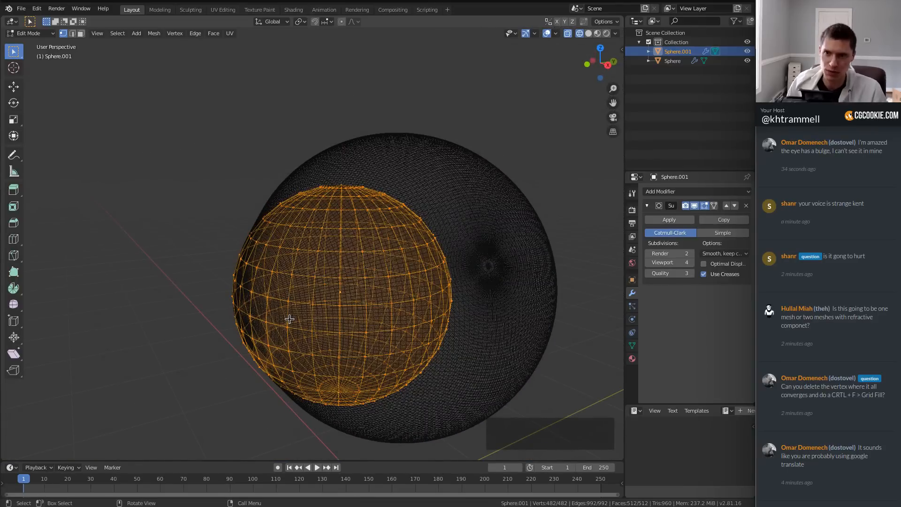
Step: Return the small sphere to Object Mode with solid viewport shading
{"action": "key", "text": "Tab"}
{"action": "key", "text": "z"}
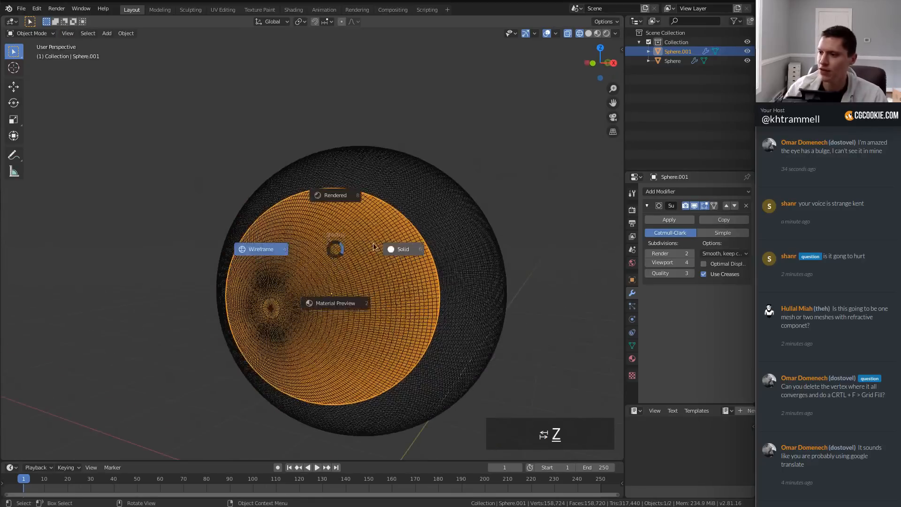
{"action": "left_click", "coordinate": [385, 244]}
{"action": "middle_click_drag", "start_coordinate": [336, 191], "coordinate": [344, 192]}
Step: Select the large outer sphere and rename it "eye"
{"action": "left_click", "coordinate": [410, 255]}
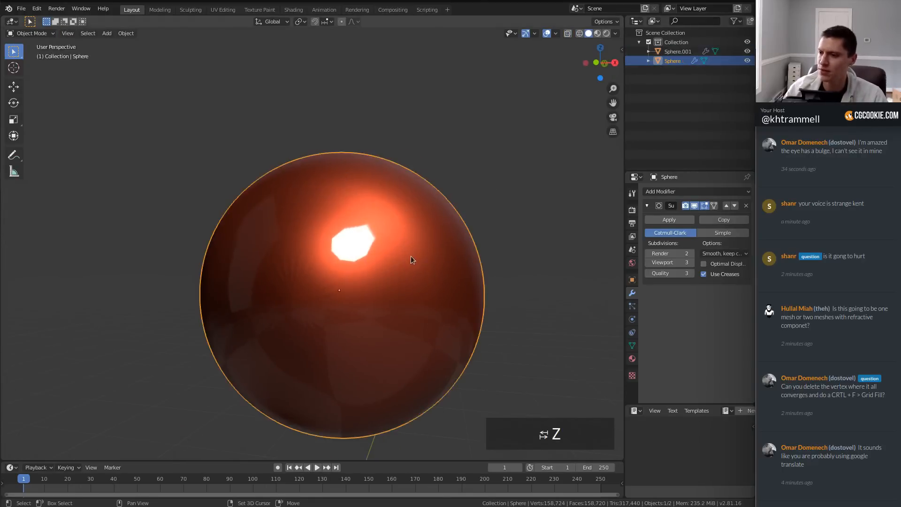
{"action": "middle_click_drag", "start_coordinate": [410, 255], "coordinate": [398, 224], "text": "shift"}
{"action": "double_click", "coordinate": [669, 61]}
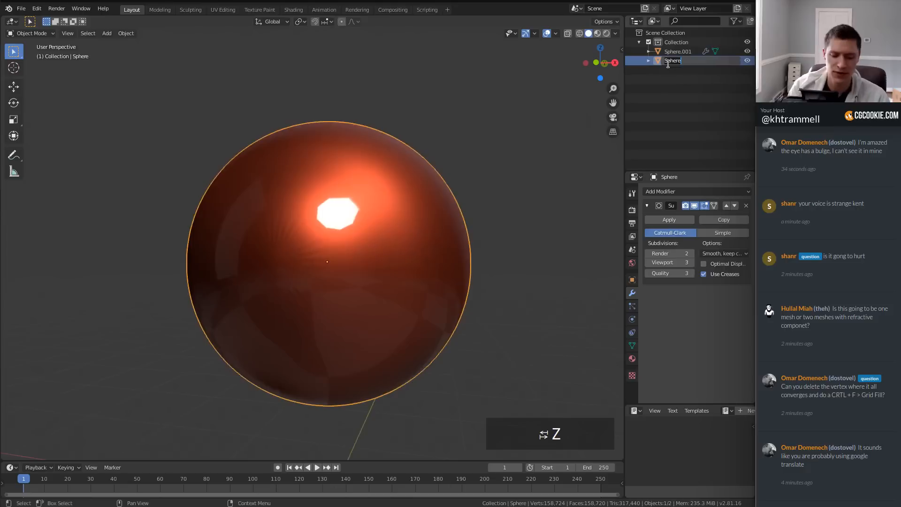
{"action": "key", "text": "Return"}
{"action": "scroll", "coordinate": [344, 244], "scroll_direction": "up", "scroll_amount": 1}
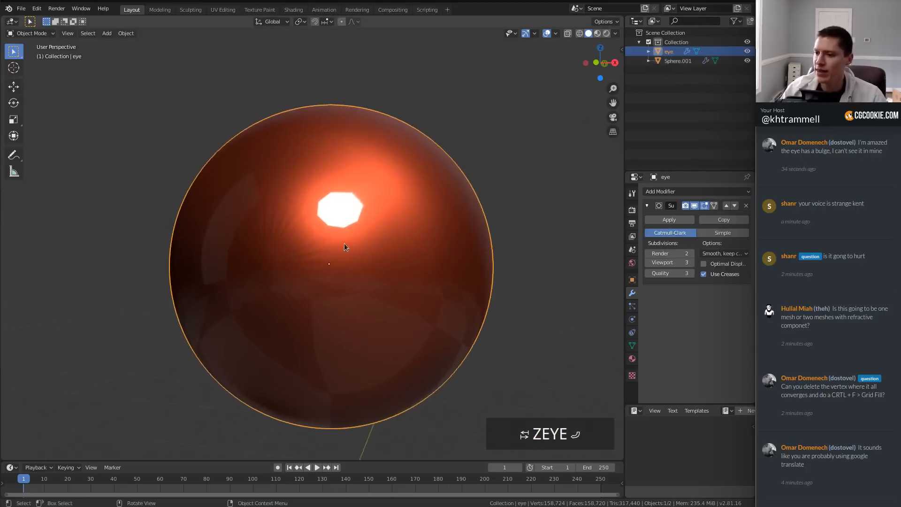
Step: In Edit Mode, delete the vertex at the eye's front pole
{"action": "middle_click_drag", "start_coordinate": [296, 226], "coordinate": [305, 217]}
{"action": "key", "text": "Tab"}
{"action": "scroll", "coordinate": [310, 216], "scroll_direction": "up", "scroll_amount": 2}
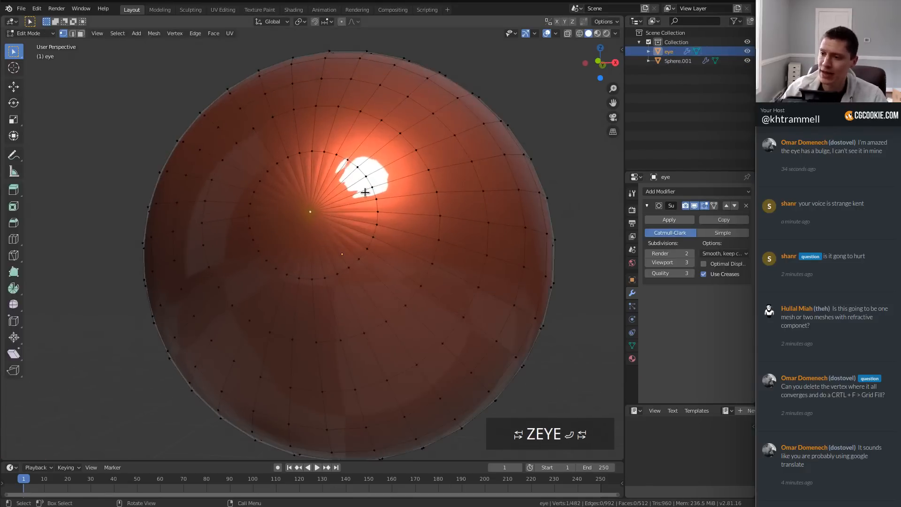
{"action": "key", "text": "x"}
{"action": "left_click", "coordinate": [340, 172]}
{"action": "middle_click_drag", "start_coordinate": [341, 172], "coordinate": [325, 142]}
Step: Select the edge loop around the hole at the front of the eye and close it with Grid Fill
{"action": "left_click", "coordinate": [323, 133], "text": "alt"}
{"action": "key", "text": "space"}
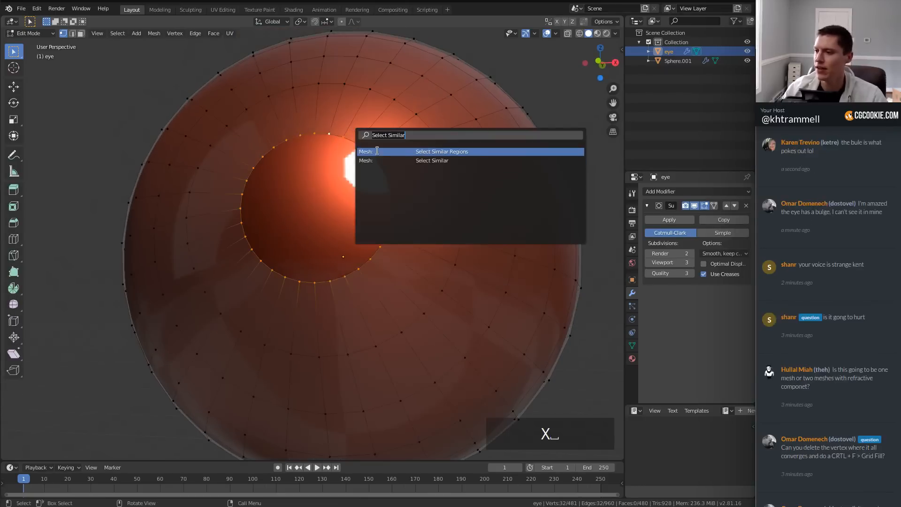
{"action": "key", "text": "Escape"}
{"action": "key", "text": "ctrl+f"}
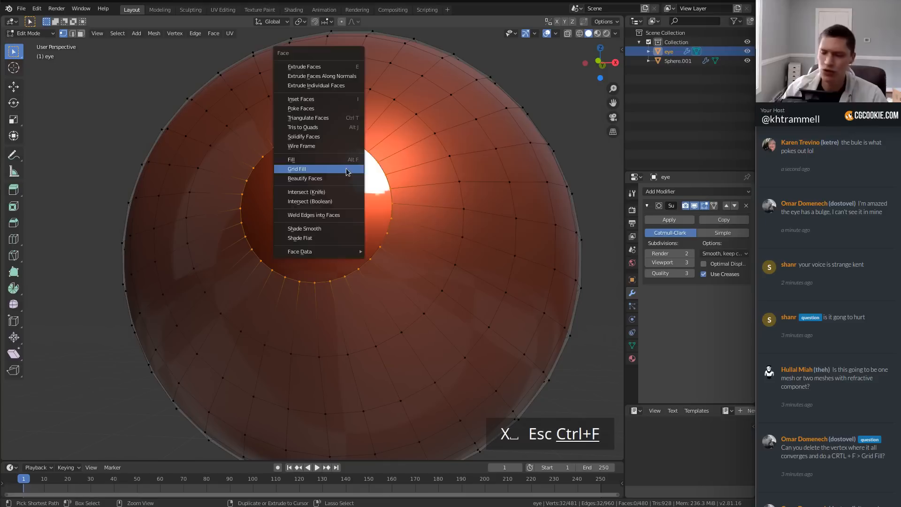
{"action": "left_click", "coordinate": [299, 169]}
{"action": "key", "text": "space"}
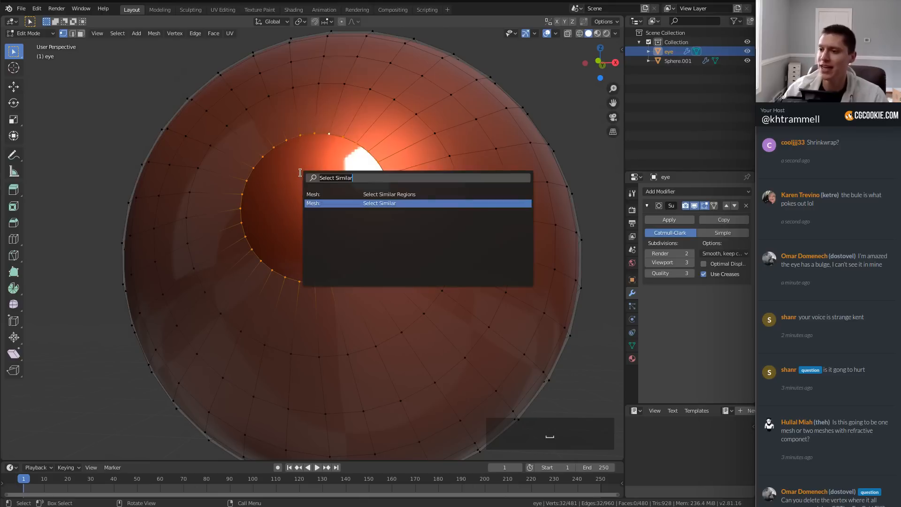
{"action": "type", "text": "grid"}
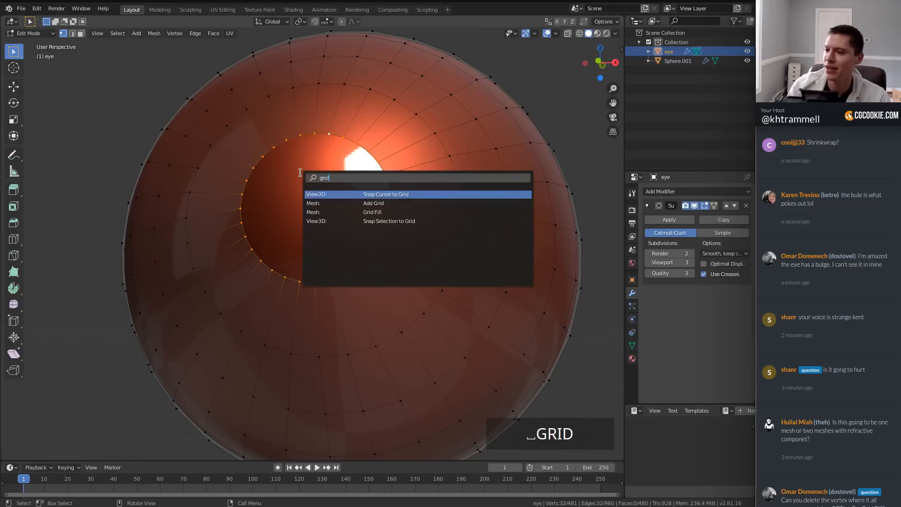
{"action": "left_click", "coordinate": [375, 212]}
{"action": "middle_click_drag", "start_coordinate": [375, 190], "coordinate": [408, 203]}
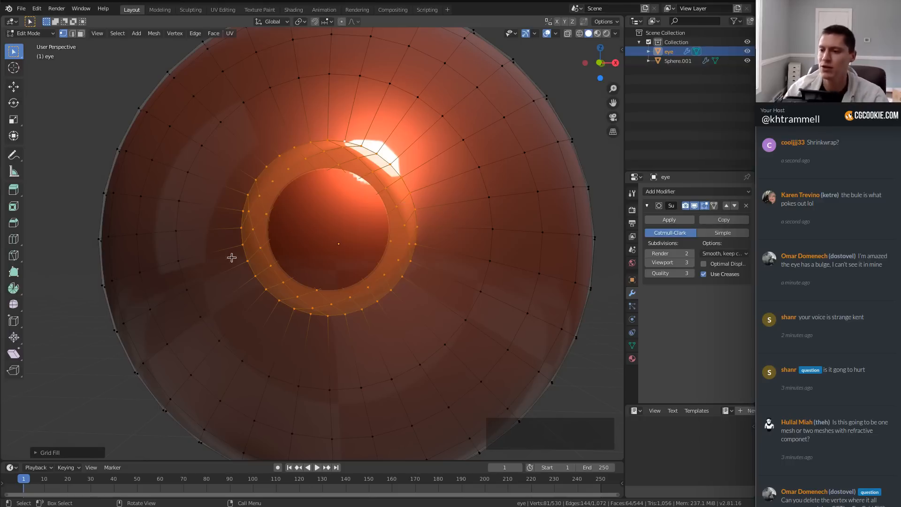
Step: Set the Grid Fill offset to 3, keeping a span of 8, and check the fill in front view
{"action": "left_click", "coordinate": [35, 453]}
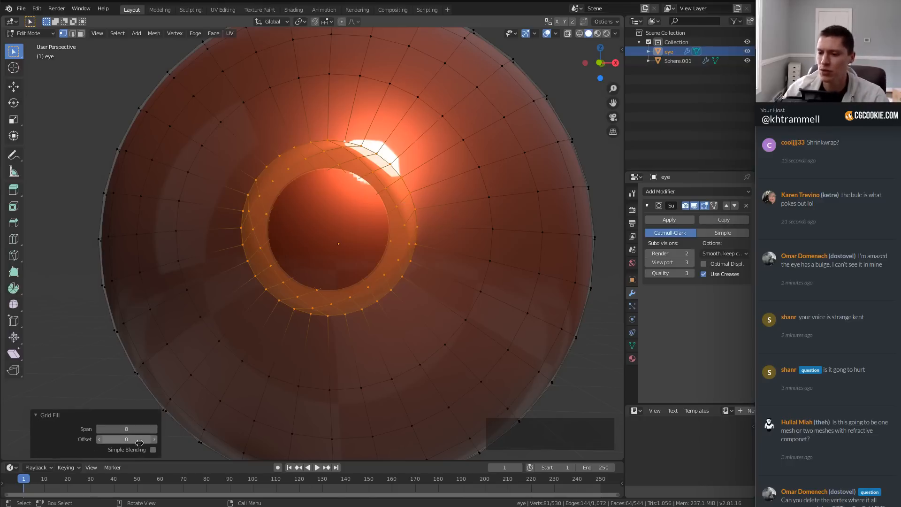
{"action": "left_click", "coordinate": [154, 440]}
{"action": "left_click", "coordinate": [154, 439]}
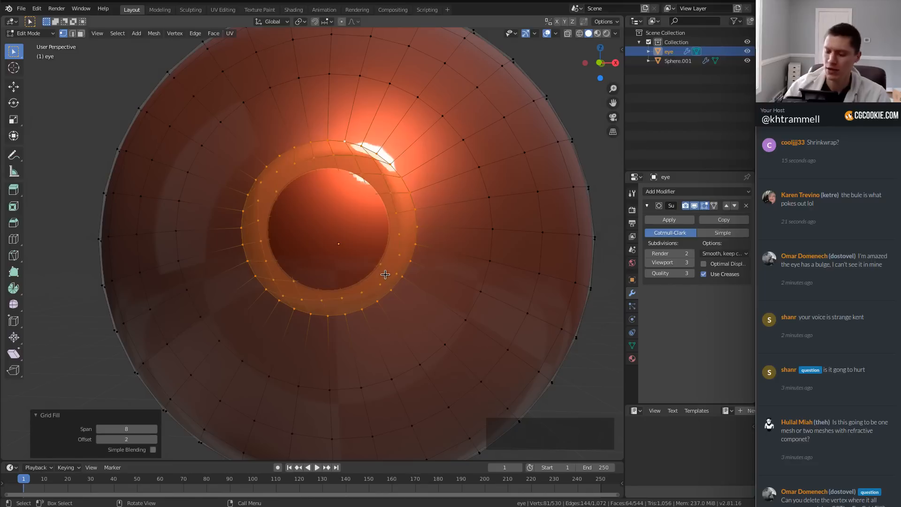
{"action": "key", "text": "KP_1"}
{"action": "scroll", "coordinate": [375, 282], "scroll_direction": "up", "scroll_amount": 2}
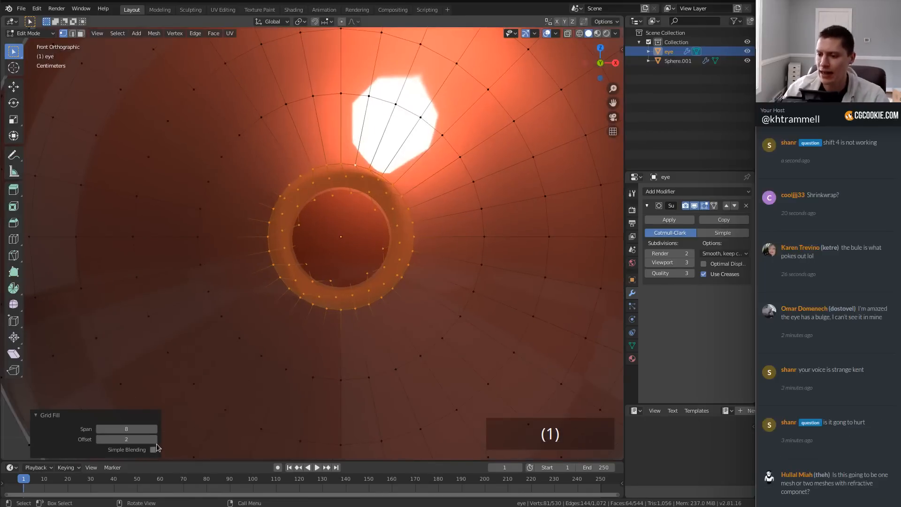
{"action": "scroll", "coordinate": [271, 252], "scroll_direction": "up", "scroll_amount": 2}
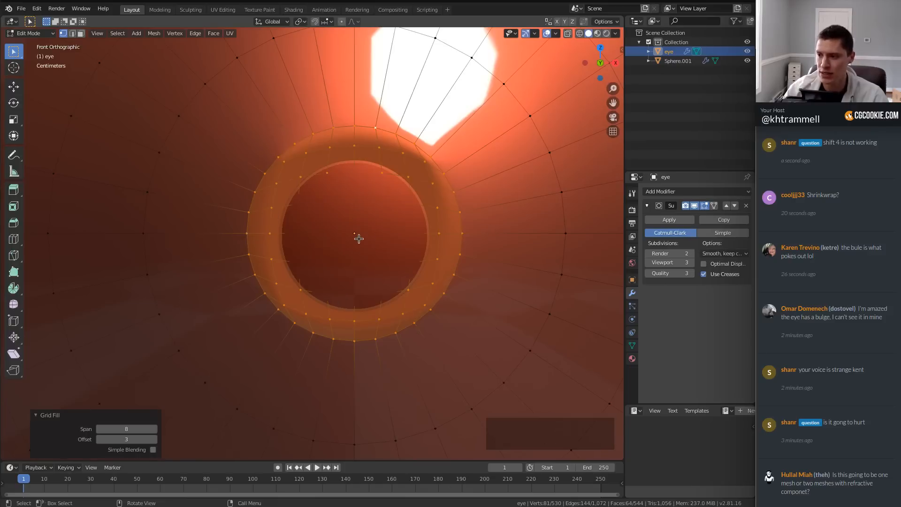
Step: Smooth the selected grid-filled vertices at the eye's front with several passes of Smooth Vertices
{"action": "scroll", "coordinate": [380, 211], "scroll_direction": "down", "scroll_amount": 2}
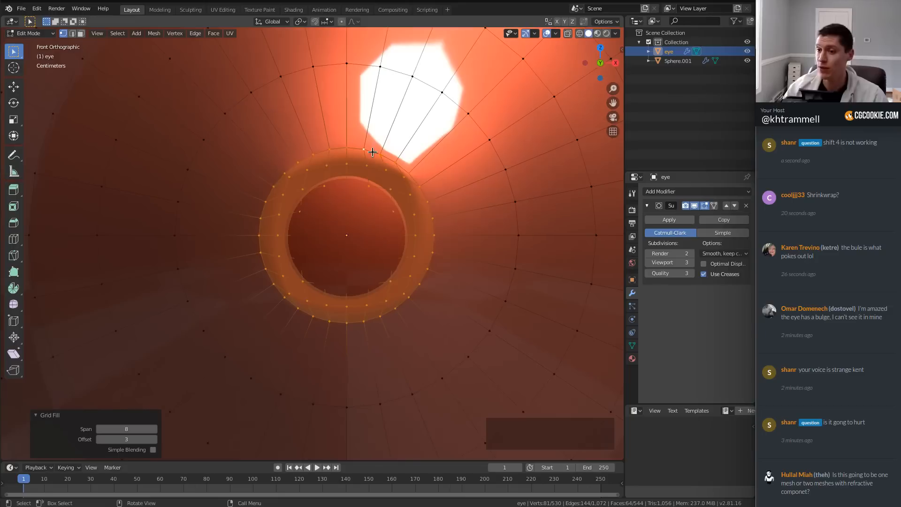
{"action": "left_click", "coordinate": [195, 34]}
{"action": "mouse_move", "coordinate": [215, 37]}
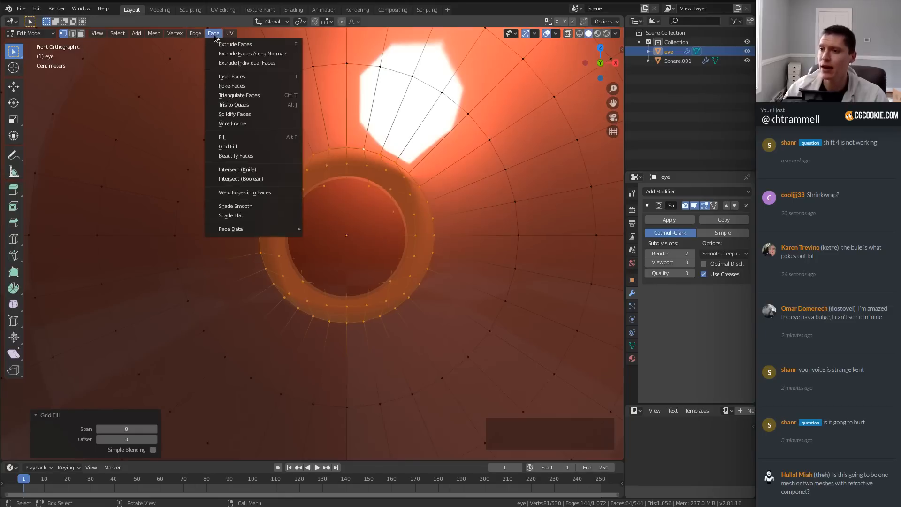
{"action": "mouse_move", "coordinate": [175, 34]}
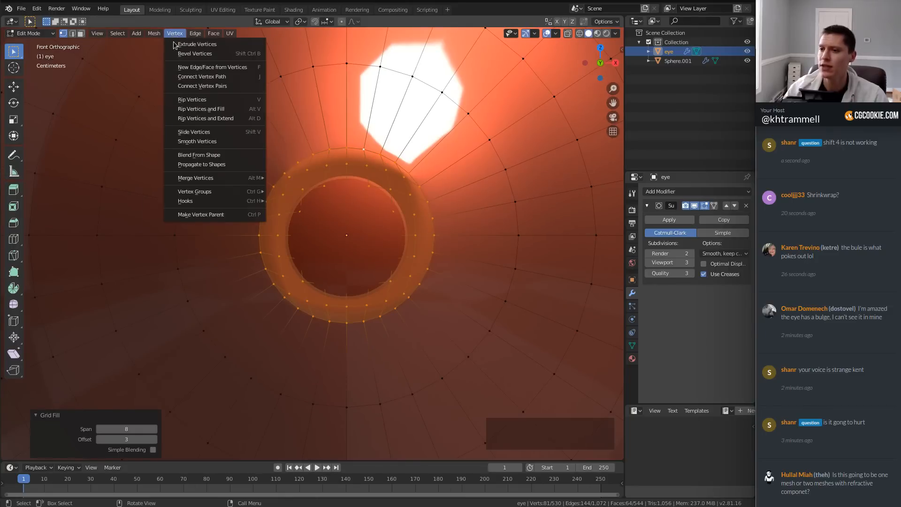
{"action": "left_click", "coordinate": [234, 144]}
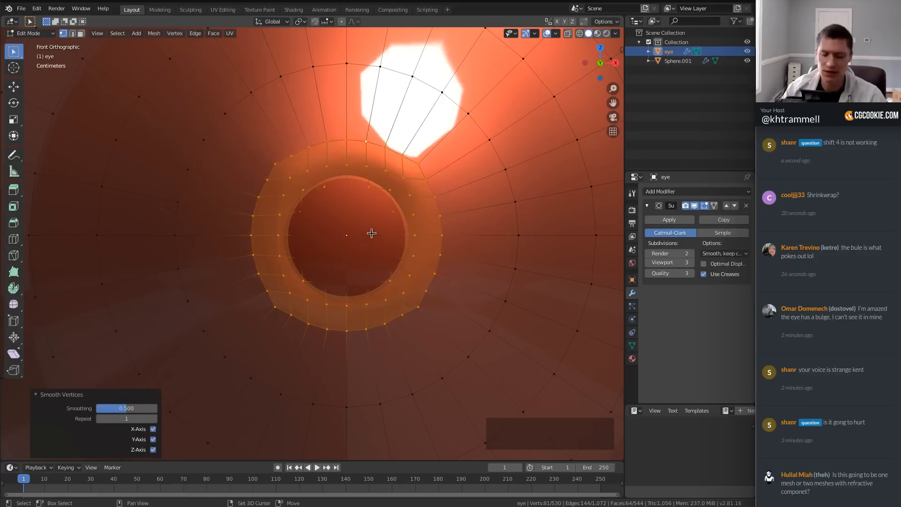
{"action": "key", "text": "shift+r"}
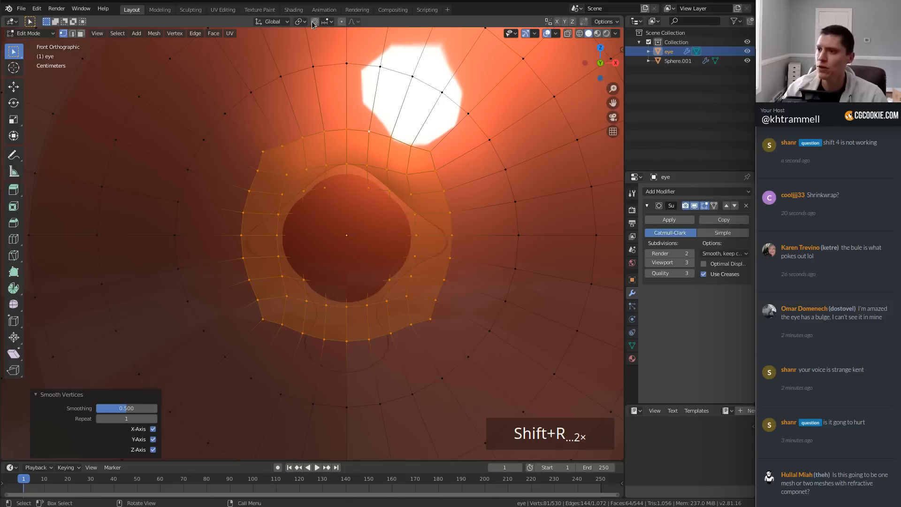
Step: Set snapping to Face with Project Individual Elements enabled and project the front patch's vertices onto the inner sphere
{"action": "left_click", "coordinate": [328, 22]}
{"action": "left_click", "coordinate": [321, 77]}
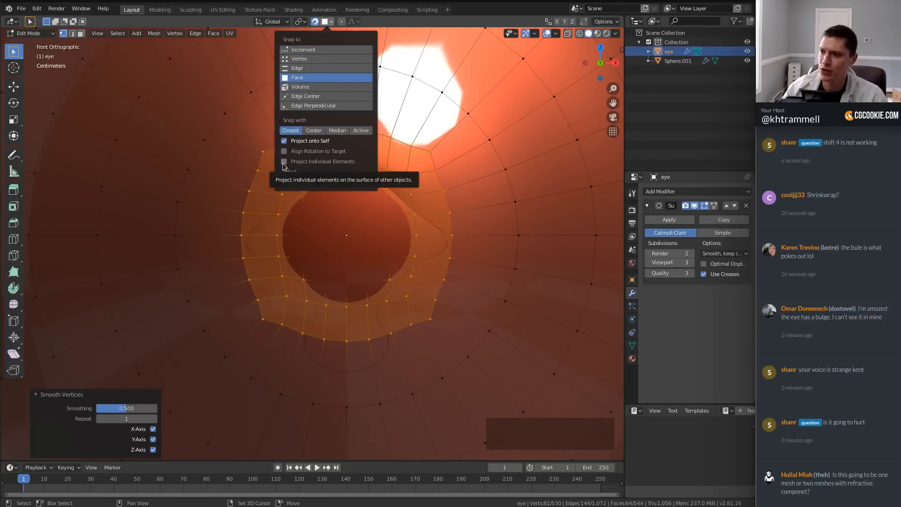
{"action": "left_click", "coordinate": [284, 163]}
{"action": "middle_click_drag", "start_coordinate": [389, 244], "coordinate": [385, 246], "text": "ctrl"}
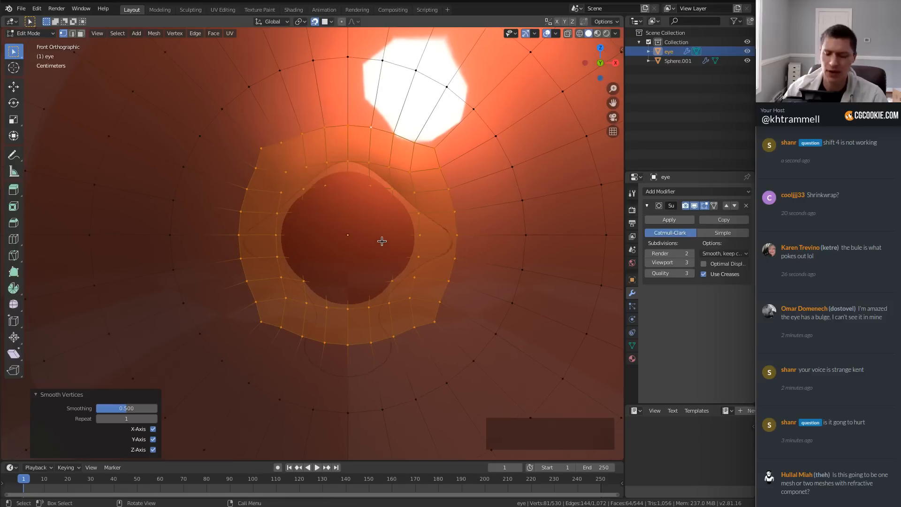
{"action": "key", "text": "g"}
{"action": "left_click", "coordinate": [372, 225]}
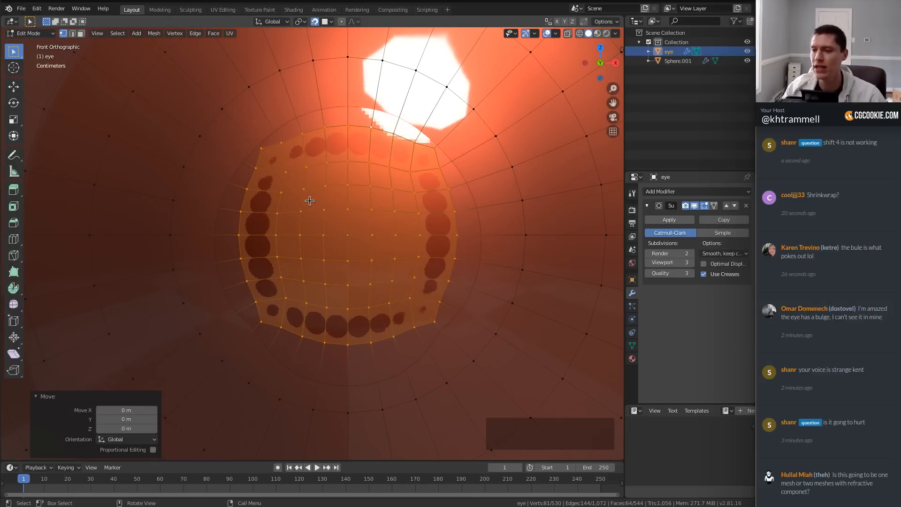
{"action": "middle_click_drag", "start_coordinate": [375, 208], "coordinate": [311, 212]}
{"action": "scroll", "coordinate": [292, 175], "scroll_direction": "down", "scroll_amount": 5}
{"action": "middle_click_drag", "start_coordinate": [292, 175], "coordinate": [363, 228]}
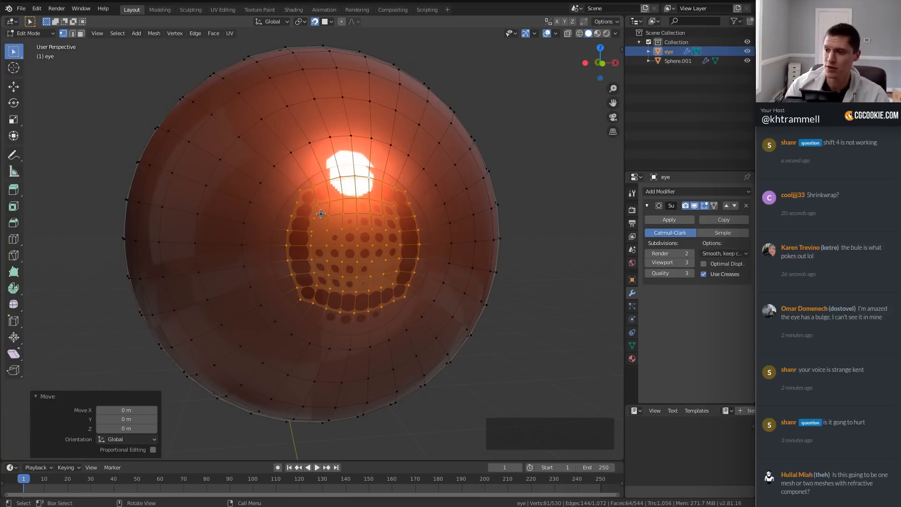
Step: In front view, scale the snapped front patch up by 1.085 and again by 1.037
{"action": "key", "text": "KP_1"}
{"action": "key", "text": "s"}
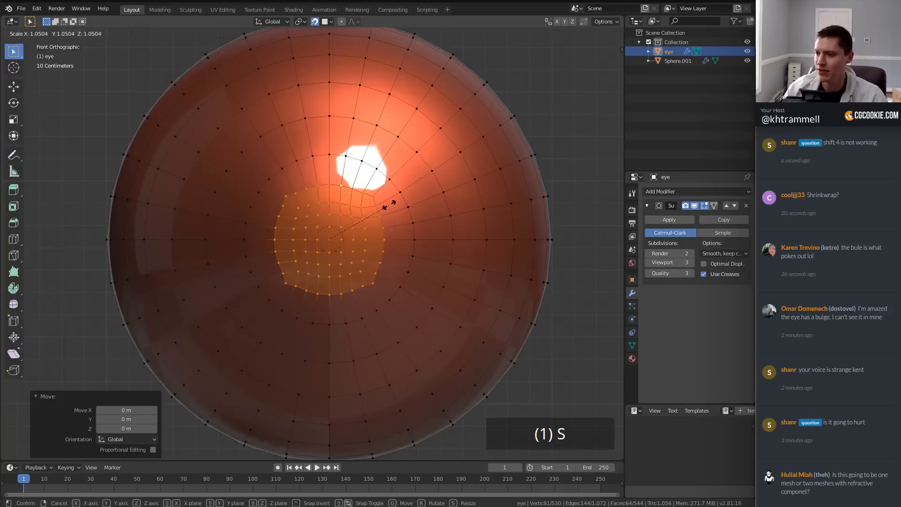
{"action": "left_click", "coordinate": [384, 195]}
{"action": "scroll", "coordinate": [384, 195], "scroll_direction": "up", "scroll_amount": 1}
{"action": "middle_click_drag", "start_coordinate": [384, 196], "coordinate": [446, 188]}
{"action": "left_click", "coordinate": [321, 22]}
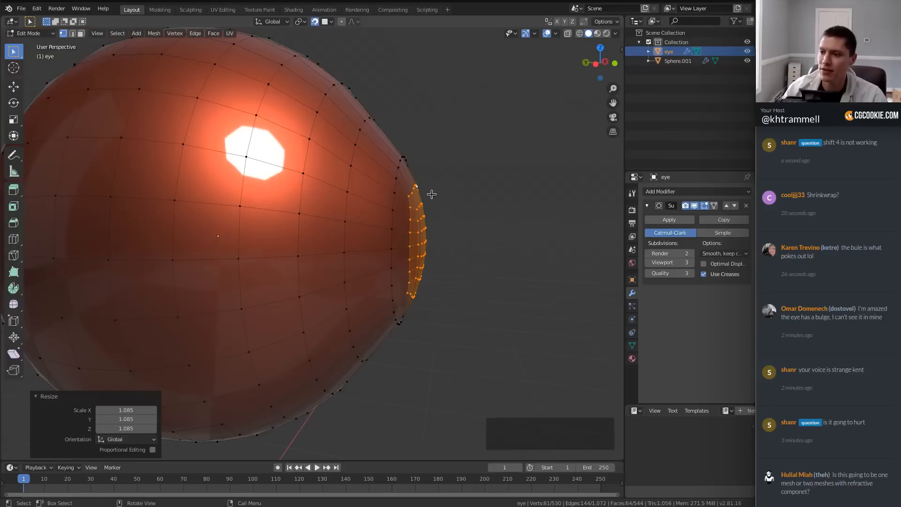
{"action": "key", "text": "KP_1"}
{"action": "key", "text": "s"}
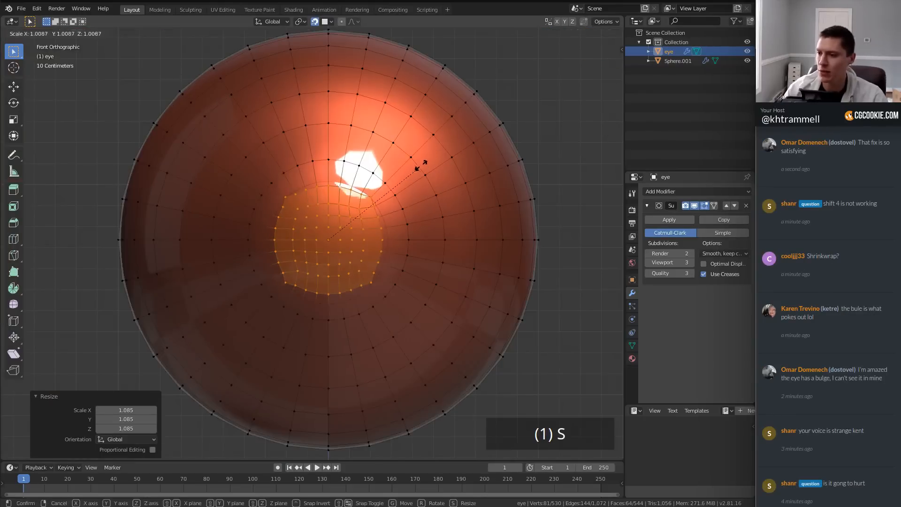
{"action": "left_click", "coordinate": [440, 149]}
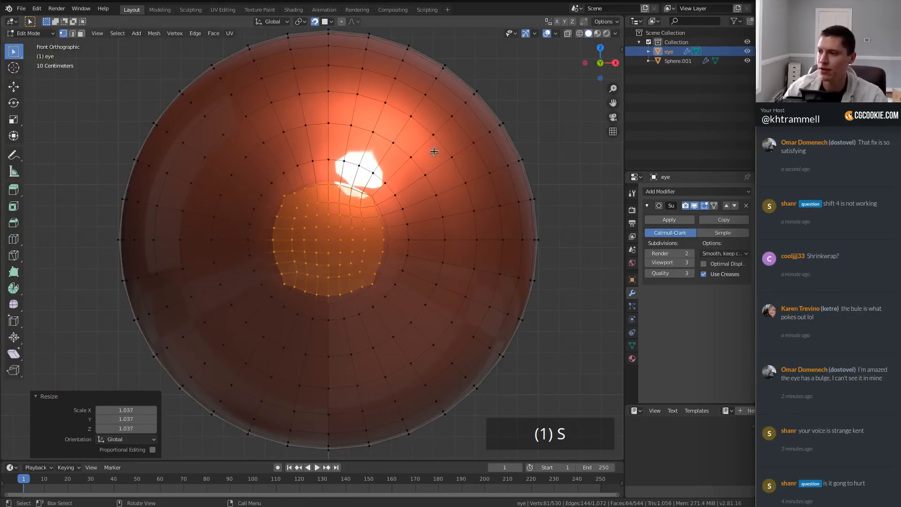
Step: Hide Sphere.001 and check the eye's front surface in Object Mode
{"action": "left_click", "coordinate": [746, 61]}
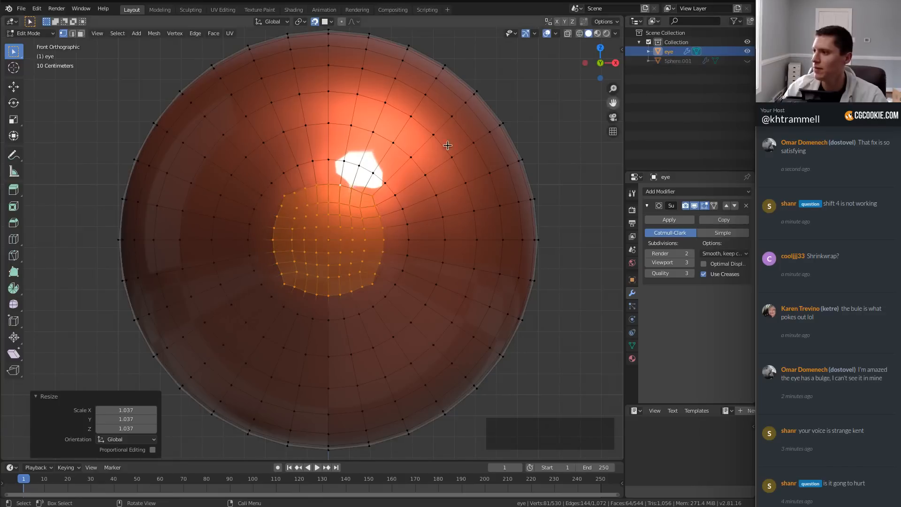
{"action": "key", "text": "Tab"}
{"action": "middle_click_drag", "start_coordinate": [446, 142], "coordinate": [411, 200]}
{"action": "key", "text": "Tab"}
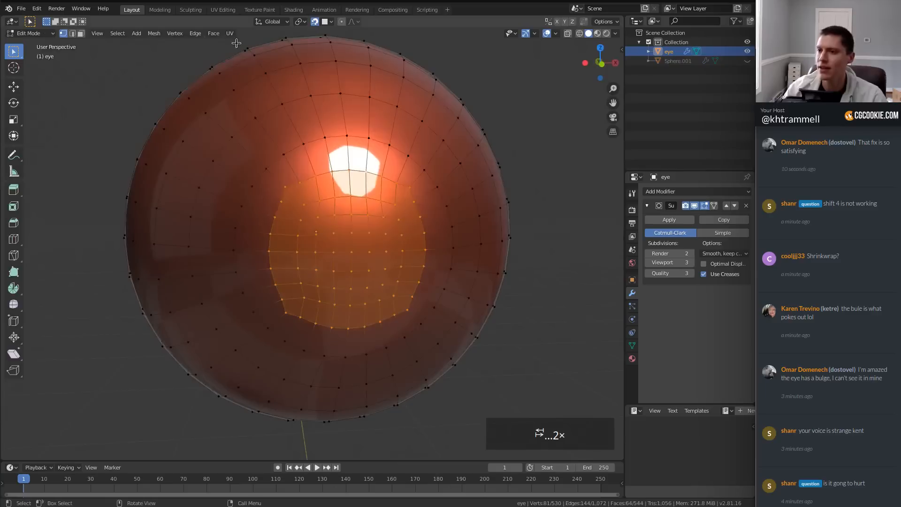
Step: Apply Smooth Vertices repeatedly to the front patch and check the cornea's profile in Object Mode
{"action": "left_click", "coordinate": [153, 34]}
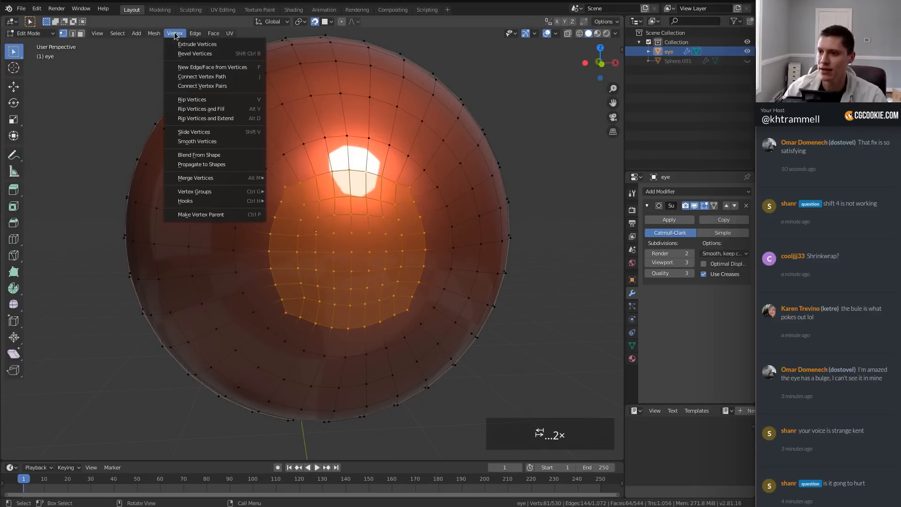
{"action": "left_click", "coordinate": [201, 139]}
{"action": "key", "text": "ctrl+z"}
{"action": "key", "text": "shift+r"}
{"action": "key", "text": "shift+r"}
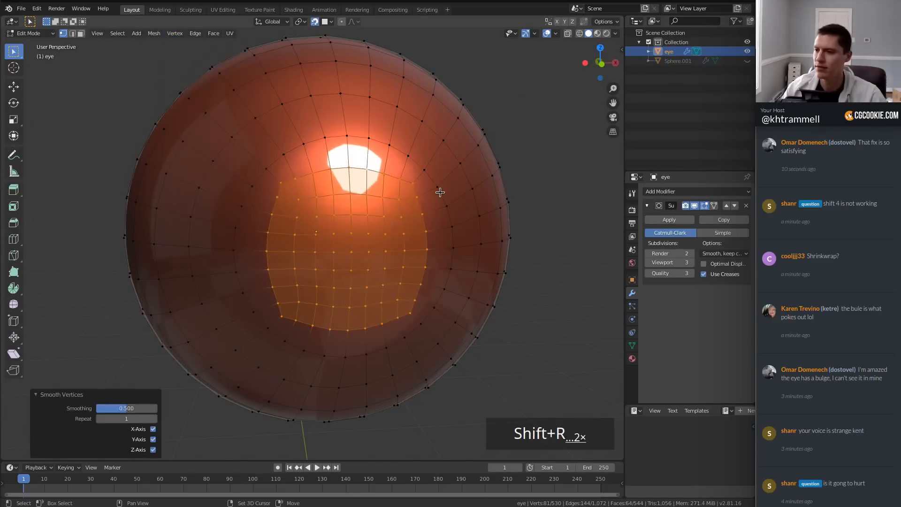
{"action": "middle_click_drag", "start_coordinate": [440, 193], "coordinate": [549, 171]}
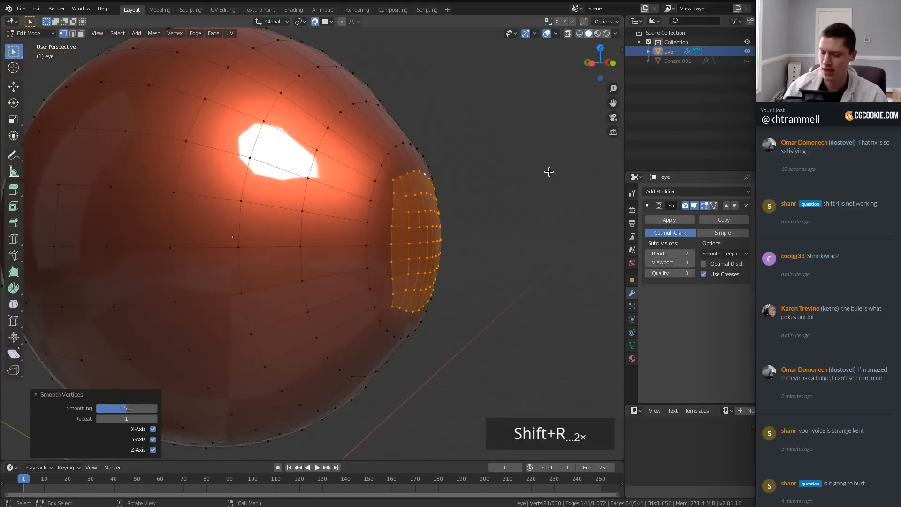
{"action": "key", "text": "Tab"}
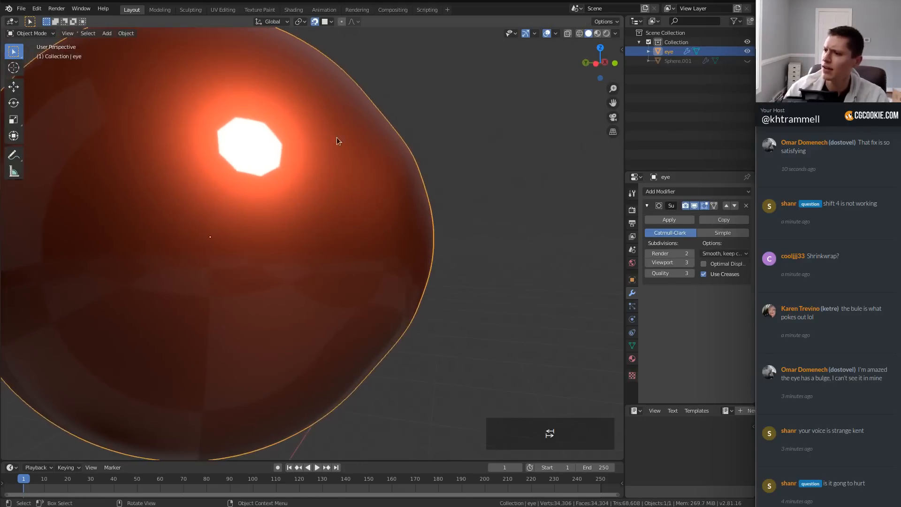
Step: Turn off the eye's subdivision display in the viewport and unhide and select Sphere.001 in a wireframe side view
{"action": "left_click", "coordinate": [695, 206]}
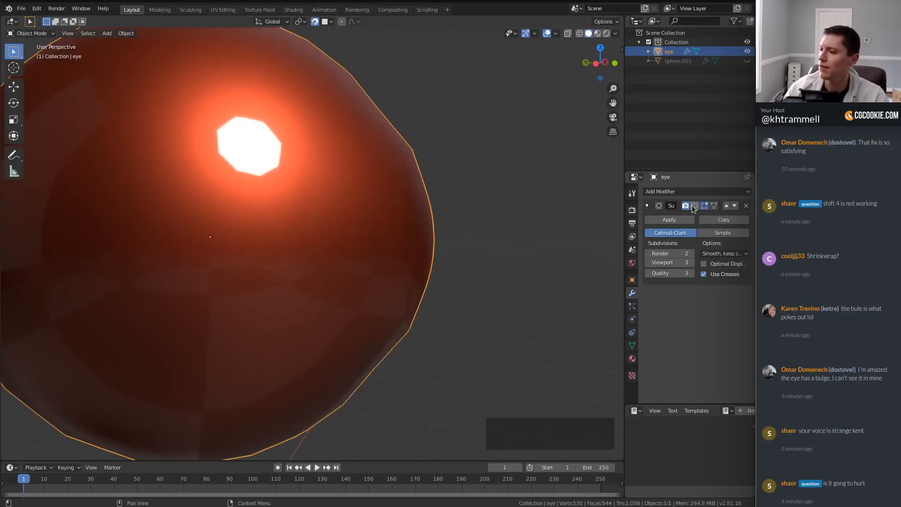
{"action": "left_click", "coordinate": [747, 61]}
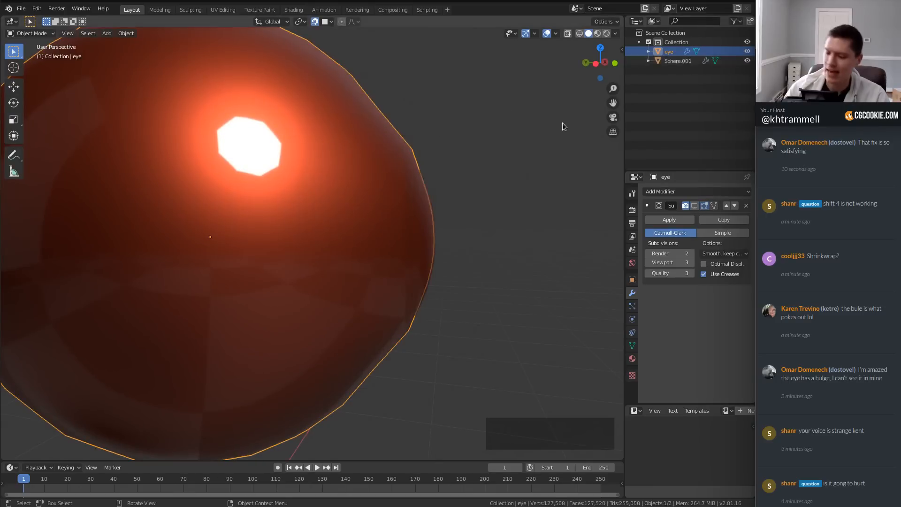
{"action": "key", "text": "KP_3"}
{"action": "key", "text": "z"}
{"action": "left_click", "coordinate": [409, 189]}
{"action": "left_click", "coordinate": [289, 118]}
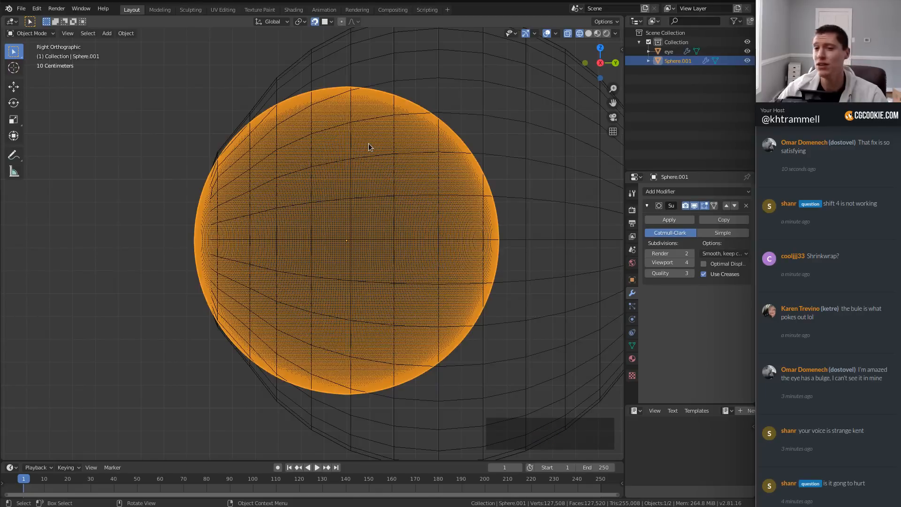
Step: Try to move Sphere.001 about -0.018 m along the Y axis with snapping on, and undo the move
{"action": "key", "text": "g"}
{"action": "right_click", "coordinate": [233, 211]}
{"action": "middle_click_drag", "start_coordinate": [233, 211], "coordinate": [340, 184], "text": "ctrl"}
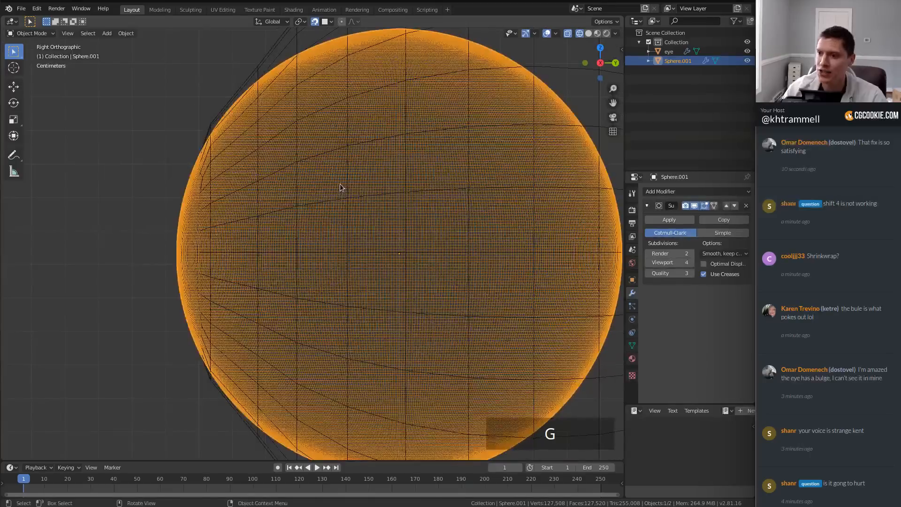
{"action": "key", "text": "g"}
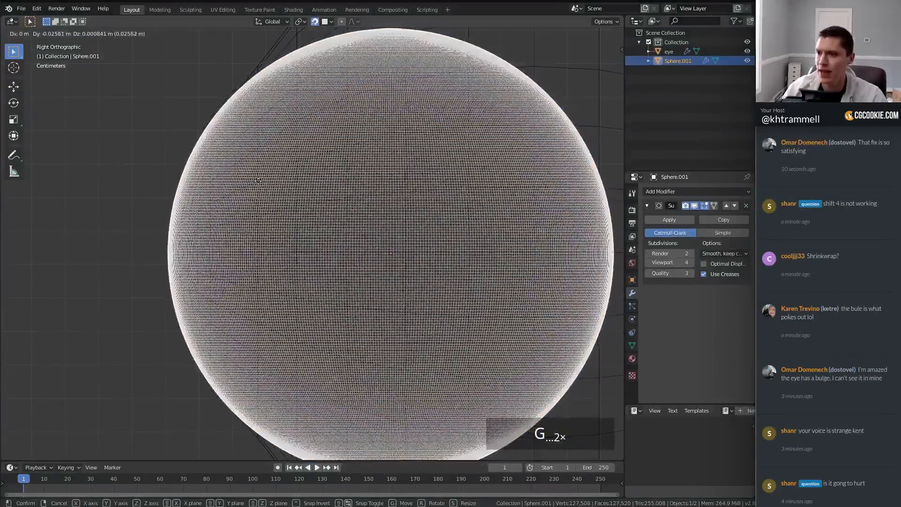
{"action": "right_click", "coordinate": [258, 181]}
{"action": "key", "text": "g"}
{"action": "key", "text": "y"}
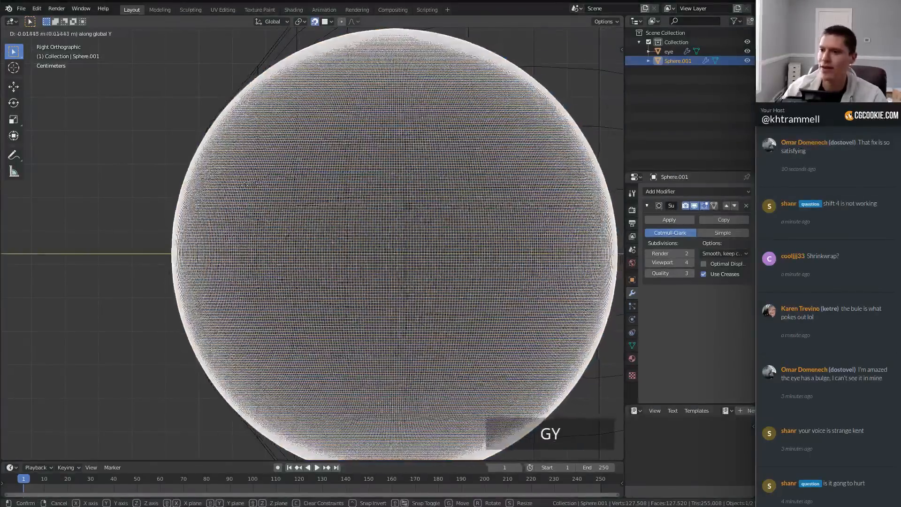
{"action": "left_click", "coordinate": [249, 179]}
{"action": "key", "text": "z"}
{"action": "left_click", "coordinate": [347, 161]}
{"action": "middle_click_drag", "start_coordinate": [347, 162], "coordinate": [387, 147], "text": "ctrl"}
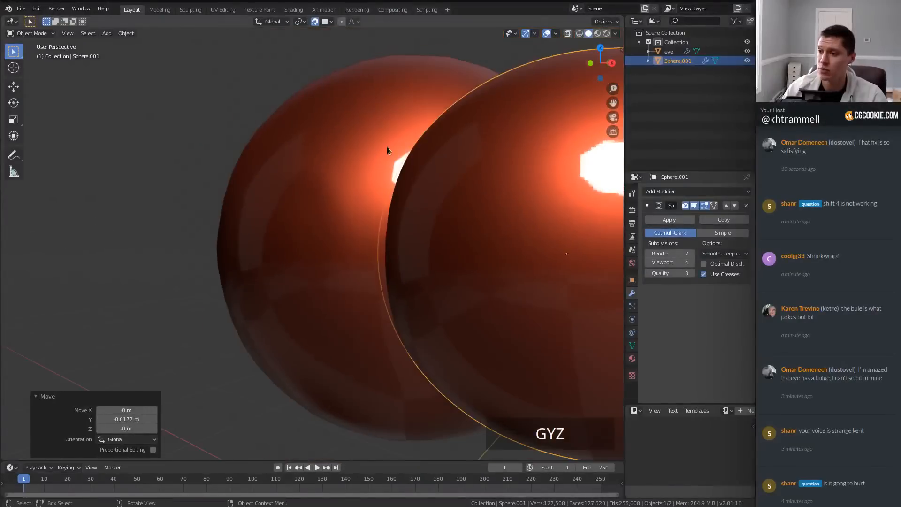
{"action": "key", "text": "ctrl+z"}
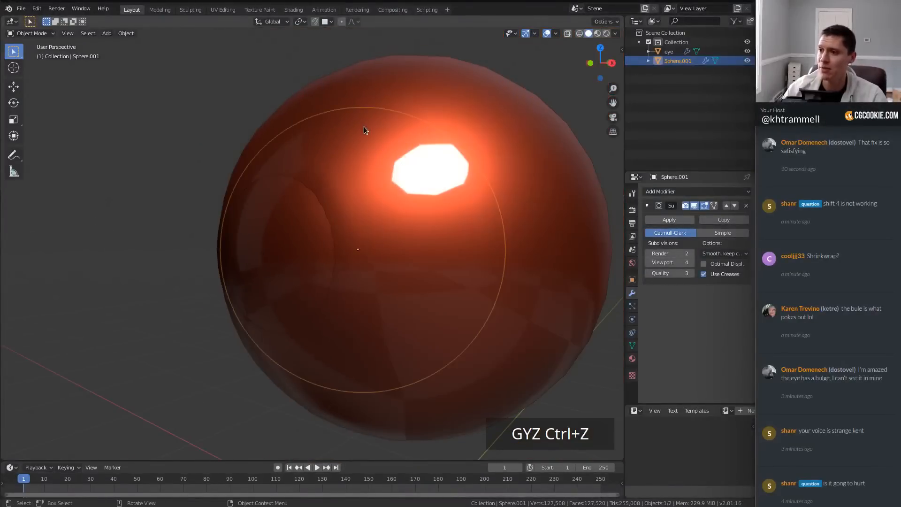
Step: In side view with snapping off, move Sphere.001 by -0.022 m along the Y axis
{"action": "key", "text": "KP_3"}
{"action": "key", "text": "g"}
{"action": "key", "text": "y"}
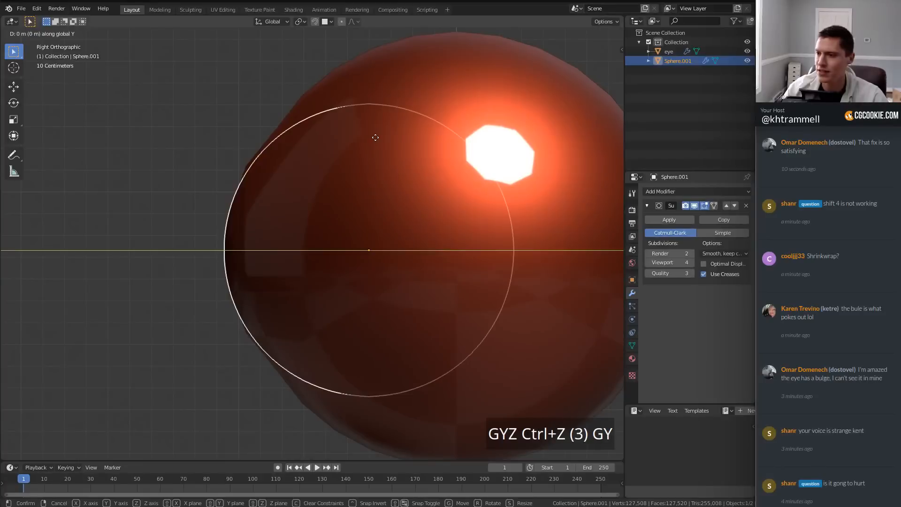
{"action": "left_click", "coordinate": [327, 143]}
{"action": "key", "text": "z"}
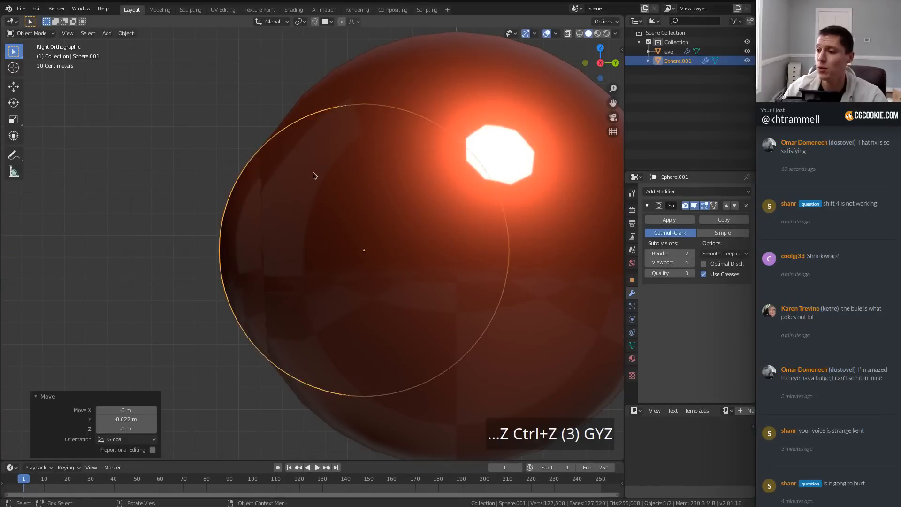
{"action": "middle_click_drag", "start_coordinate": [313, 176], "coordinate": [402, 141]}
Step: In the eye's Edit Mode, turn snapping back on and project the front patch onto the shifted Sphere.001
{"action": "left_click", "coordinate": [378, 134]}
{"action": "key", "text": "Tab"}
{"action": "key", "text": "z"}
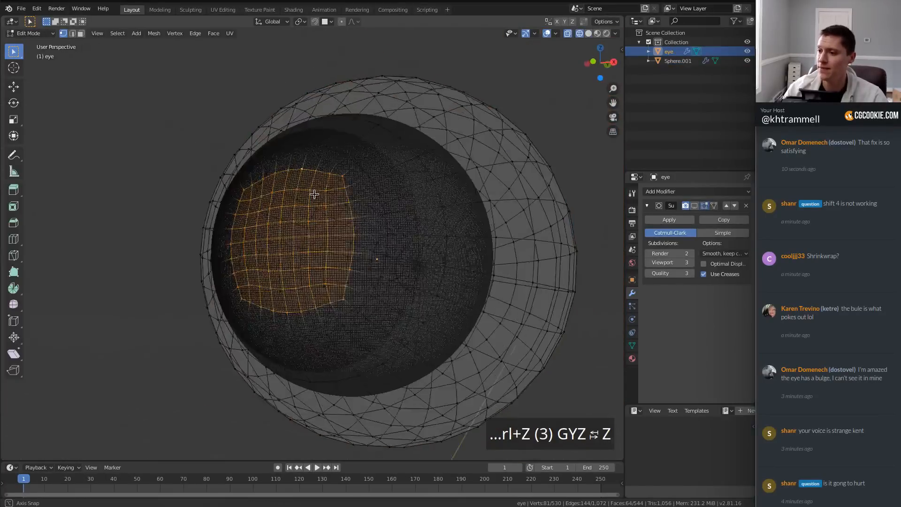
{"action": "key", "text": "KP_1"}
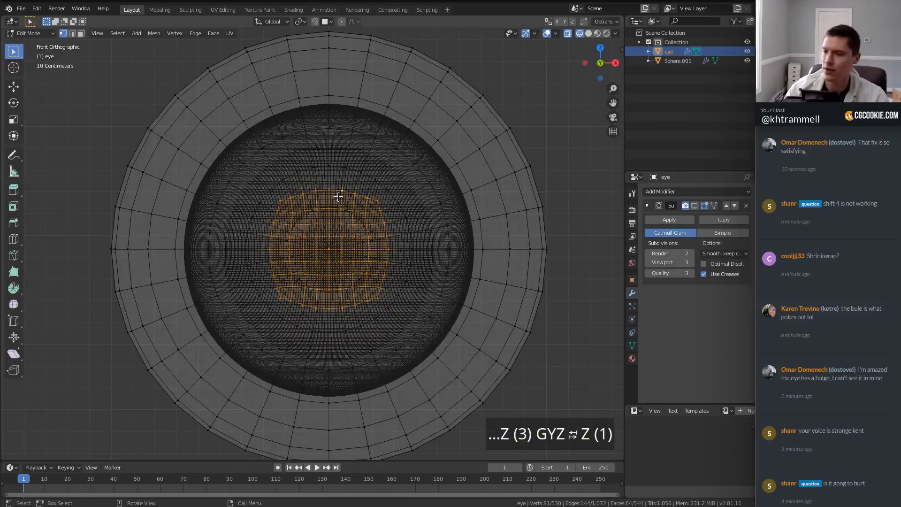
{"action": "key", "text": "g"}
{"action": "left_click", "coordinate": [338, 197]}
{"action": "key", "text": "shift+Tab"}
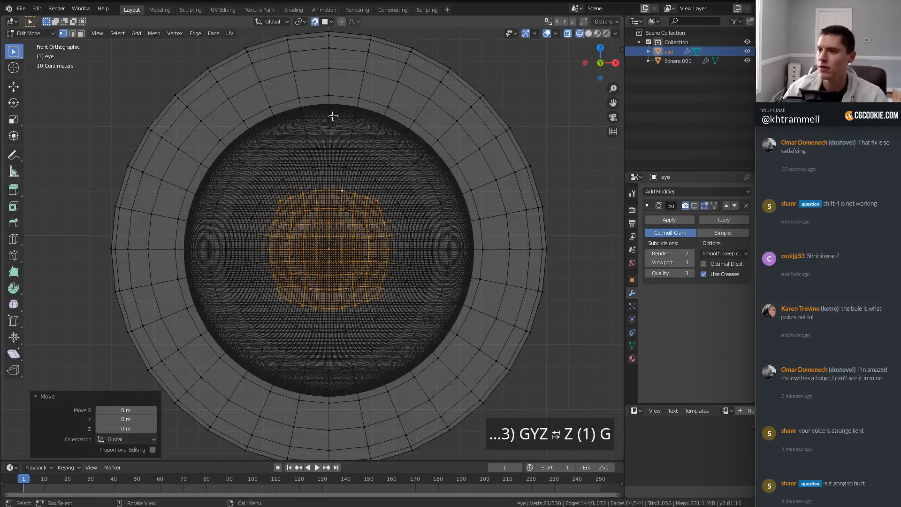
{"action": "scroll", "coordinate": [352, 146], "scroll_direction": "up", "scroll_amount": 2}
{"action": "key", "text": "z"}
{"action": "mouse_move", "coordinate": [409, 147]}
{"action": "middle_mouse_down"}
{"action": "mouse_move", "coordinate": [333, 140]}
{"action": "mouse_move", "coordinate": [359, 129]}
{"action": "mouse_move", "coordinate": [376, 135]}
{"action": "middle_mouse_up"}
Step: In Object Mode, hide Sphere.001 and set the eye's viewport subdivision level to 2
{"action": "key", "text": "Tab"}
{"action": "left_click", "coordinate": [747, 61]}
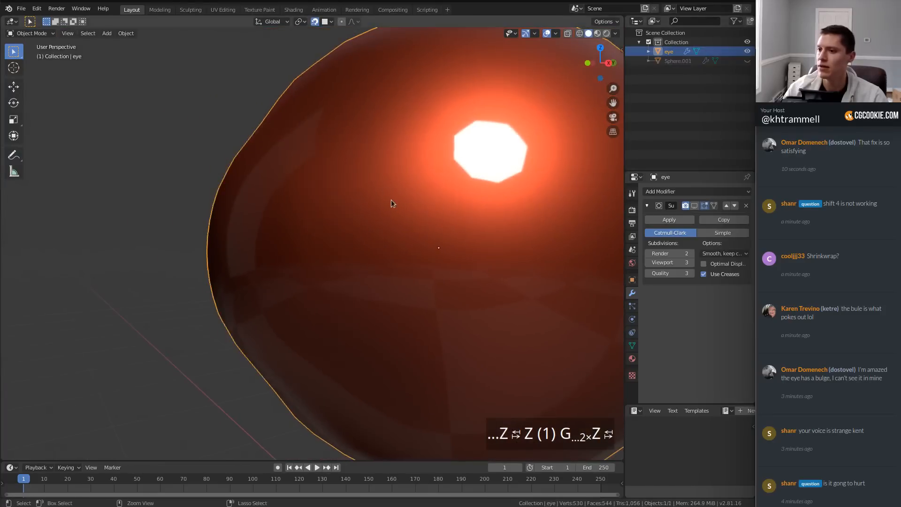
{"action": "middle_click_drag", "start_coordinate": [375, 192], "coordinate": [449, 165]}
{"action": "middle_click_drag", "start_coordinate": [449, 166], "coordinate": [340, 179], "text": "ctrl"}
{"action": "key", "text": "ctrl+2"}
Step: In the eye's Edit Mode, edge-slide the loop just behind the front patch by about 0.14 and scale it up slightly
{"action": "key", "text": "Tab"}
{"action": "key", "text": "KP_3"}
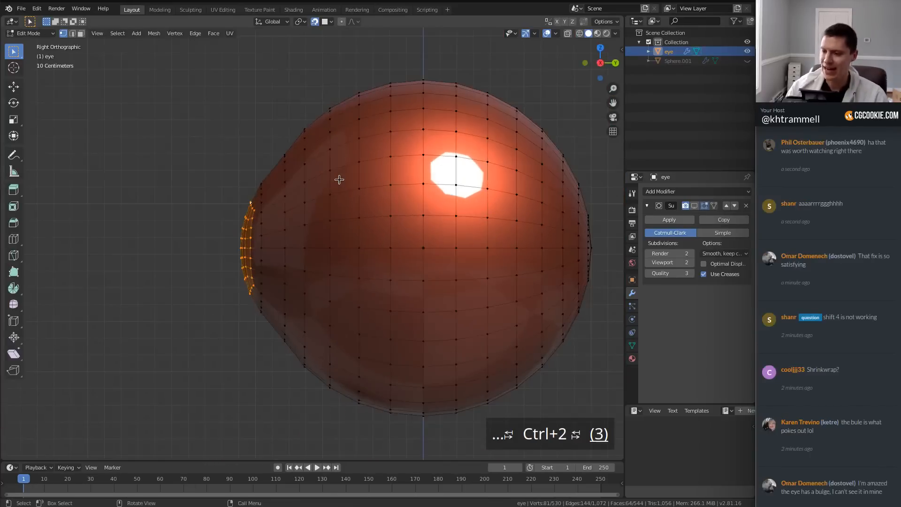
{"action": "scroll", "coordinate": [298, 207], "scroll_direction": "up", "scroll_amount": 4}
{"action": "left_click", "coordinate": [262, 177], "text": "alt"}
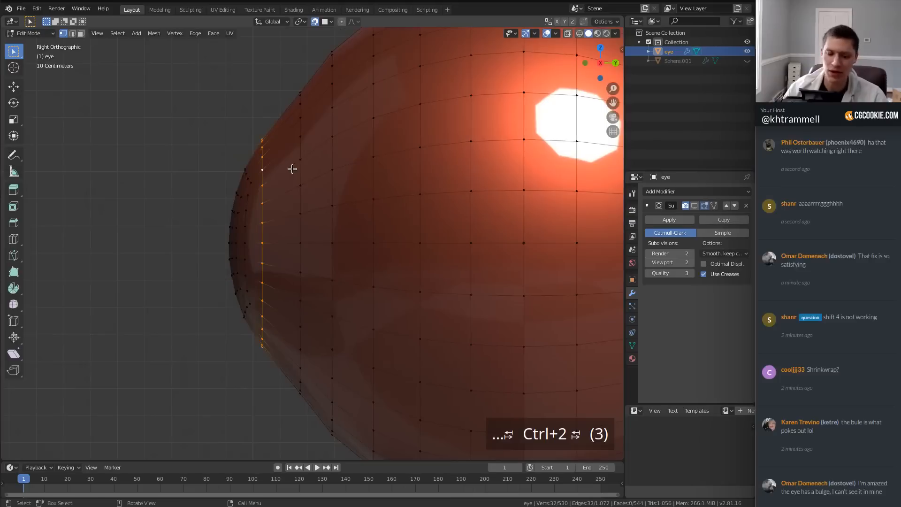
{"action": "key", "text": "g"}
{"action": "key", "text": "g"}
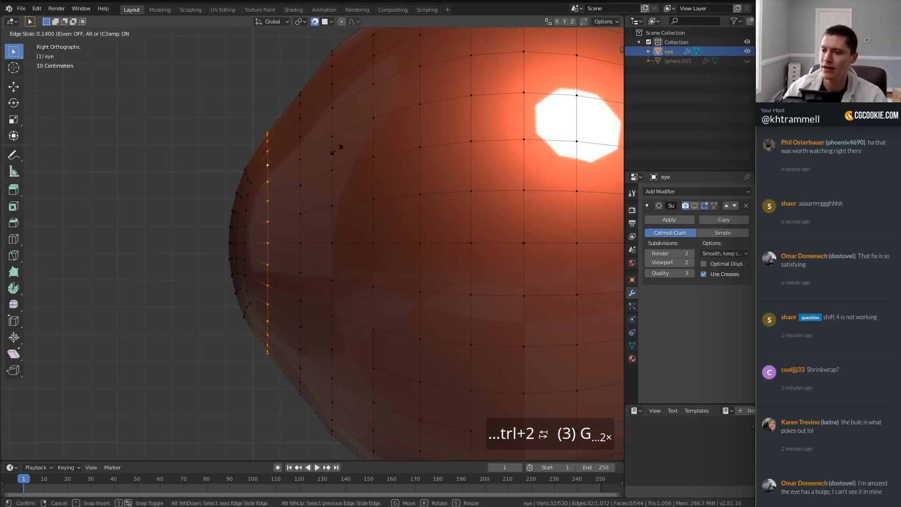
{"action": "left_click", "coordinate": [337, 148]}
{"action": "key", "text": "s"}
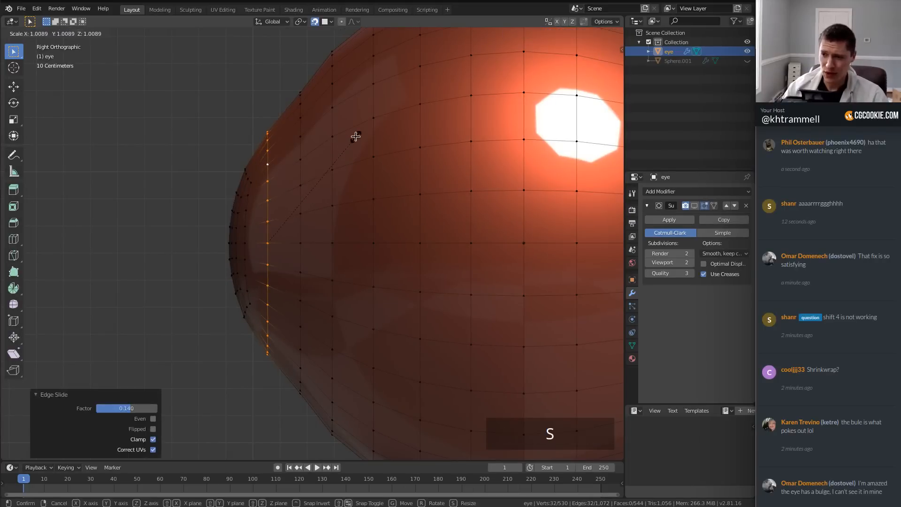
{"action": "left_click", "coordinate": [356, 137]}
Step: Return to Object Mode and turn on the Subdivision modifier's viewport display for the eye
{"action": "key", "text": "Tab"}
{"action": "scroll", "coordinate": [382, 168], "scroll_direction": "down", "scroll_amount": 3}
{"action": "middle_click_drag", "start_coordinate": [342, 195], "coordinate": [314, 171]}
{"action": "left_click", "coordinate": [695, 207]}
{"action": "scroll", "coordinate": [370, 182], "scroll_direction": "up", "scroll_amount": 1}
{"action": "scroll", "coordinate": [377, 160], "scroll_direction": "down", "scroll_amount": 1}
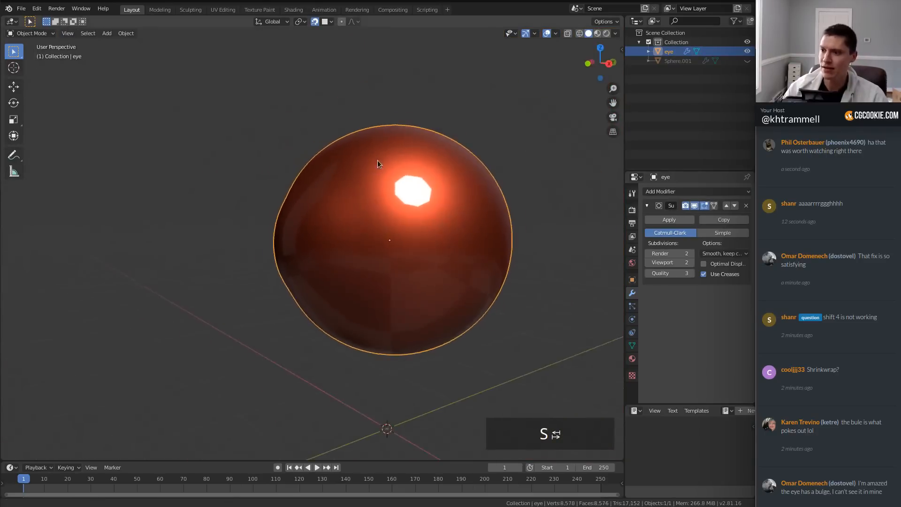
Step: Examine the reflections across the eye's smoothed front surface from several angles for irregularities
{"action": "middle_click_drag", "start_coordinate": [377, 161], "coordinate": [448, 164]}
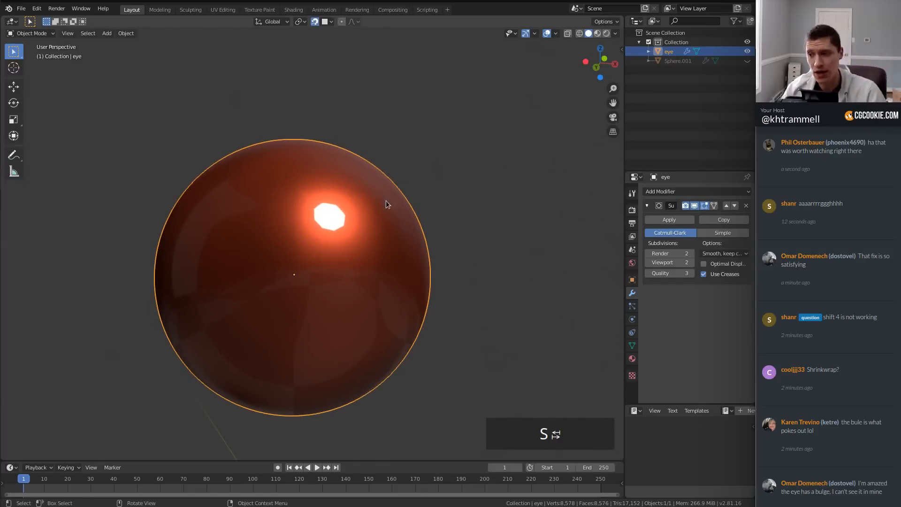
{"action": "scroll", "coordinate": [388, 201], "scroll_direction": "up", "scroll_amount": 1}
{"action": "middle_click_drag", "start_coordinate": [396, 209], "coordinate": [376, 189]}
{"action": "scroll", "coordinate": [377, 188], "scroll_direction": "up", "scroll_amount": 2}
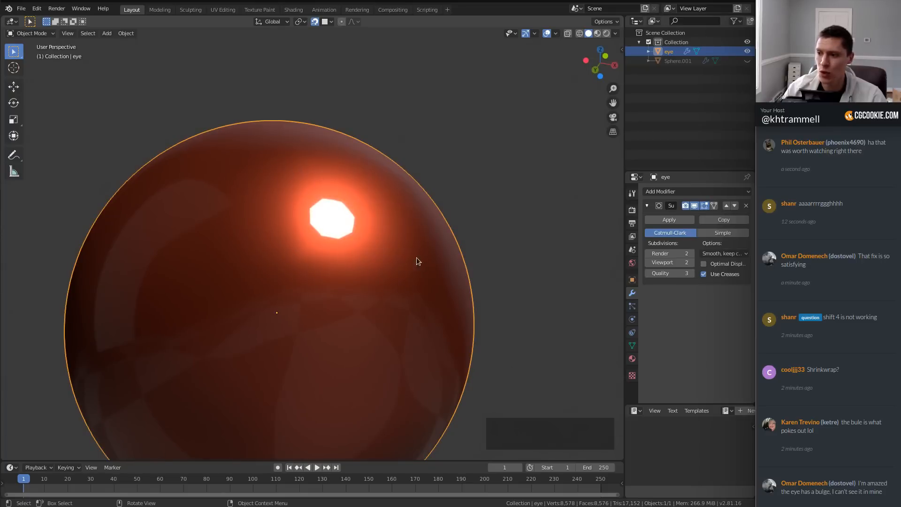
{"action": "middle_click_drag", "start_coordinate": [391, 201], "coordinate": [399, 179]}
{"action": "scroll", "coordinate": [304, 173], "scroll_direction": "down", "scroll_amount": 1}
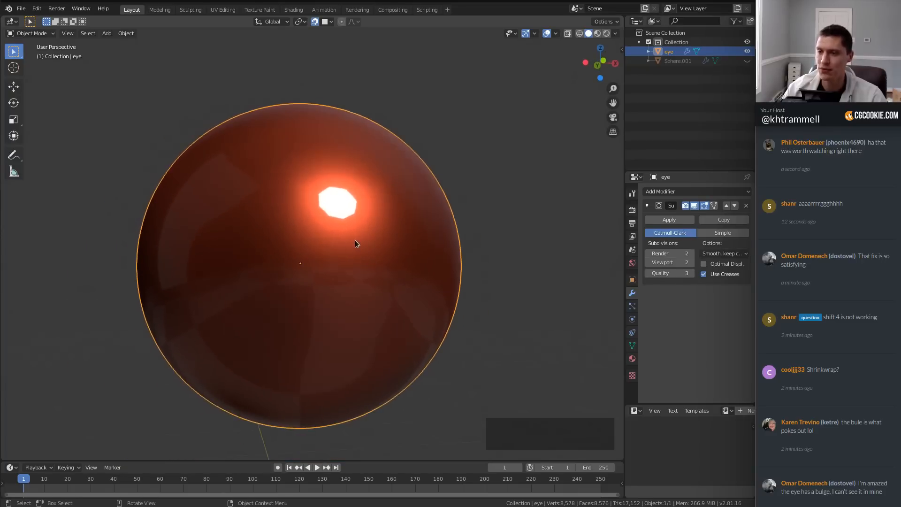
{"action": "middle_click_drag", "start_coordinate": [355, 241], "coordinate": [405, 219]}
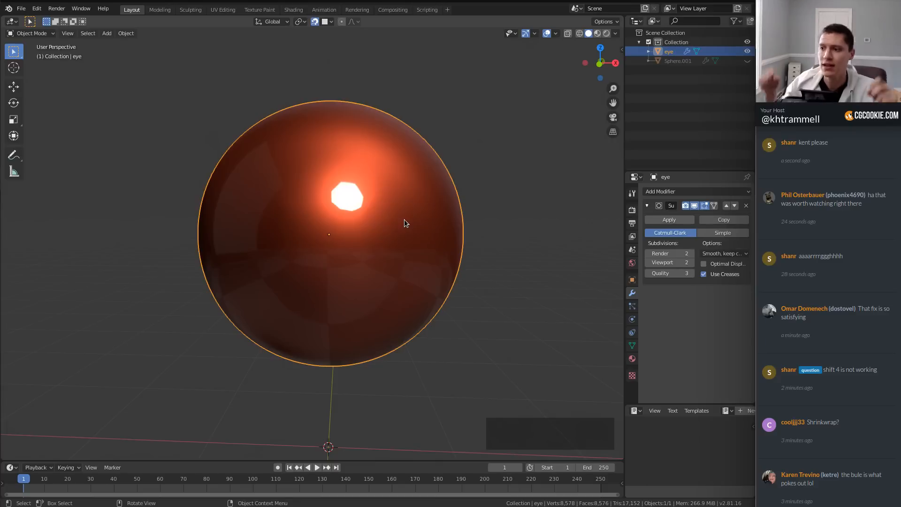
{"action": "middle_click_drag", "start_coordinate": [361, 177], "coordinate": [434, 186]}
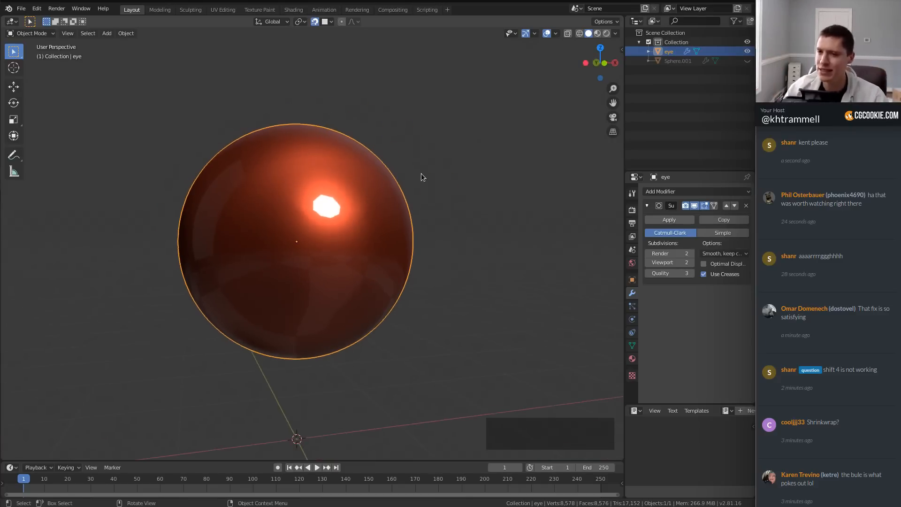
Step: In the eye's Edit Mode, select the four corner vertices of the front grid patch
{"action": "scroll", "coordinate": [384, 195], "scroll_direction": "up", "scroll_amount": 3}
{"action": "key", "text": "Tab"}
{"action": "left_click", "coordinate": [284, 170]}
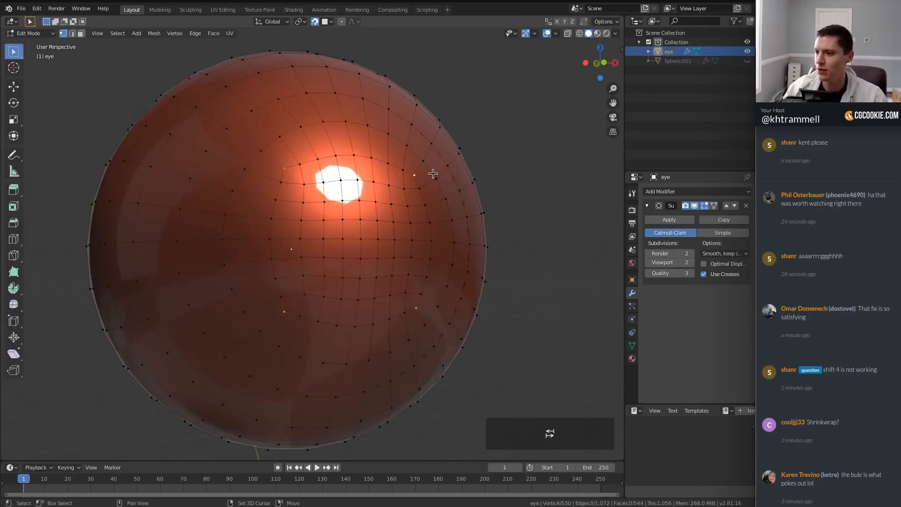
Step: Try Shrink/Fatten at about -0.0032 on the four corner vertices, check the surface in Object Mode, and undo the change
{"action": "scroll", "coordinate": [433, 174], "scroll_direction": "up", "scroll_amount": 3}
{"action": "key", "text": "alt+s"}
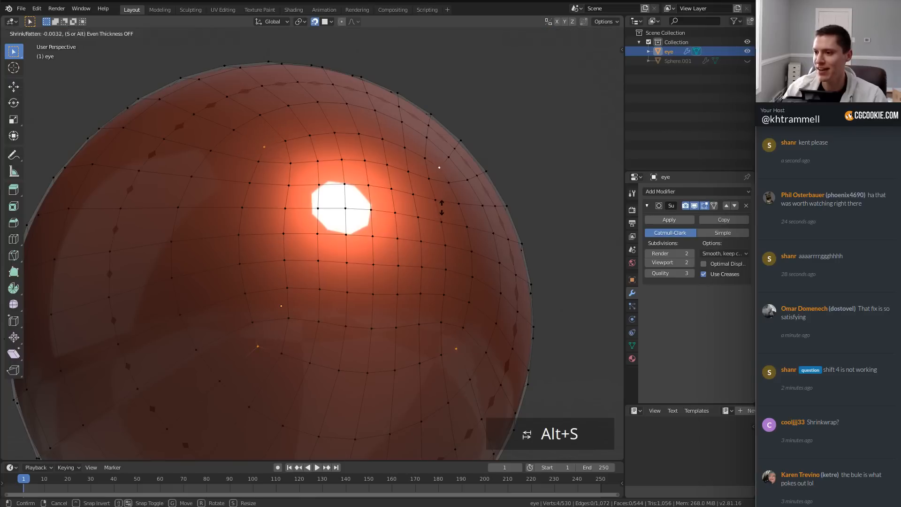
{"action": "left_click", "coordinate": [441, 207]}
{"action": "key", "text": "Tab"}
{"action": "scroll", "coordinate": [427, 176], "scroll_direction": "down", "scroll_amount": 6}
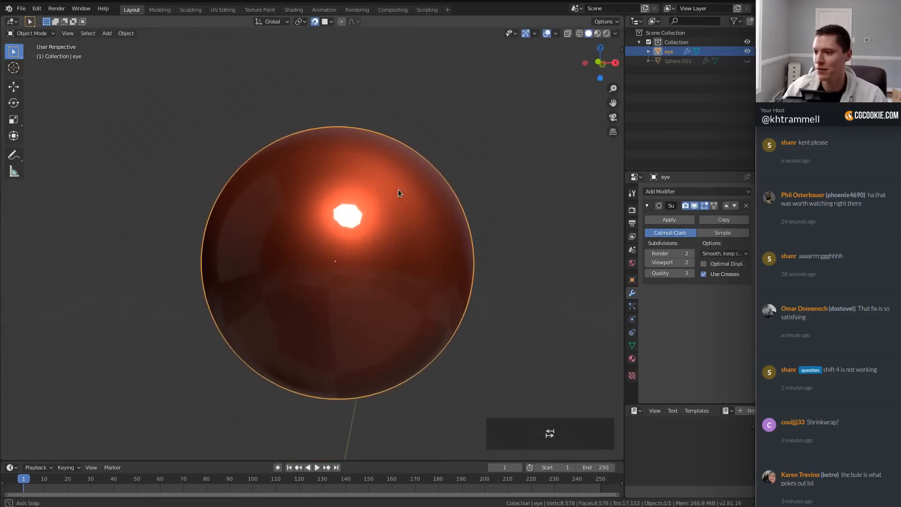
{"action": "key", "text": "Tab"}
{"action": "scroll", "coordinate": [383, 212], "scroll_direction": "up", "scroll_amount": 5}
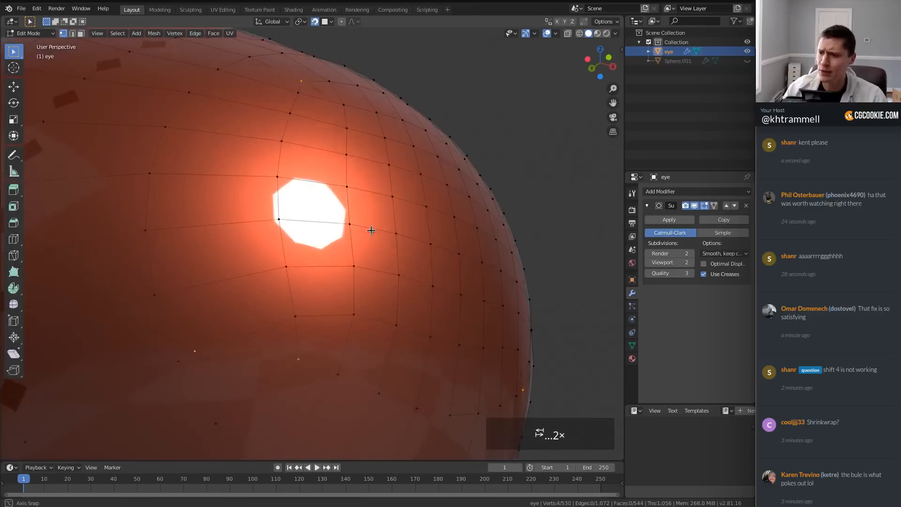
{"action": "key", "text": "ctrl+z"}
{"action": "key", "text": "ctrl+z"}
{"action": "key", "text": "ctrl+z"}
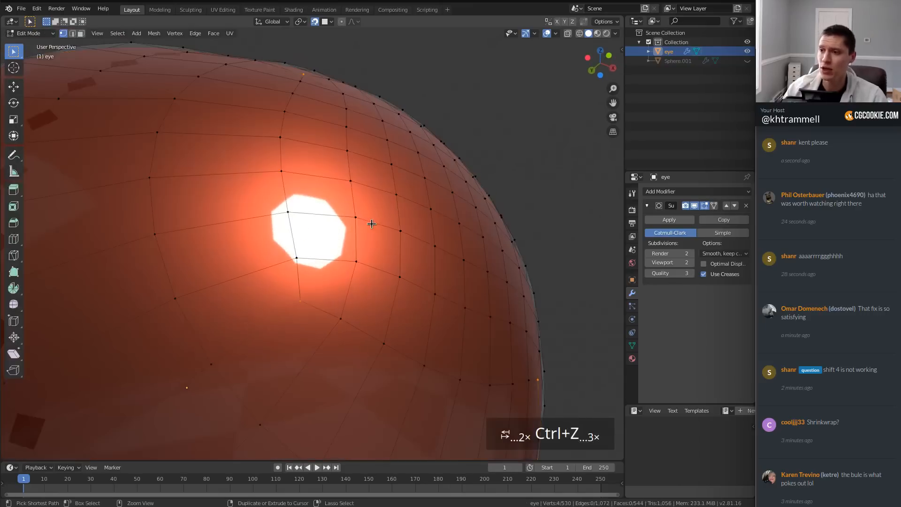
Step: Shrink/Fatten the four corner vertices by a very small amount and return to Object Mode to check the surface
{"action": "key", "text": "alt+s"}
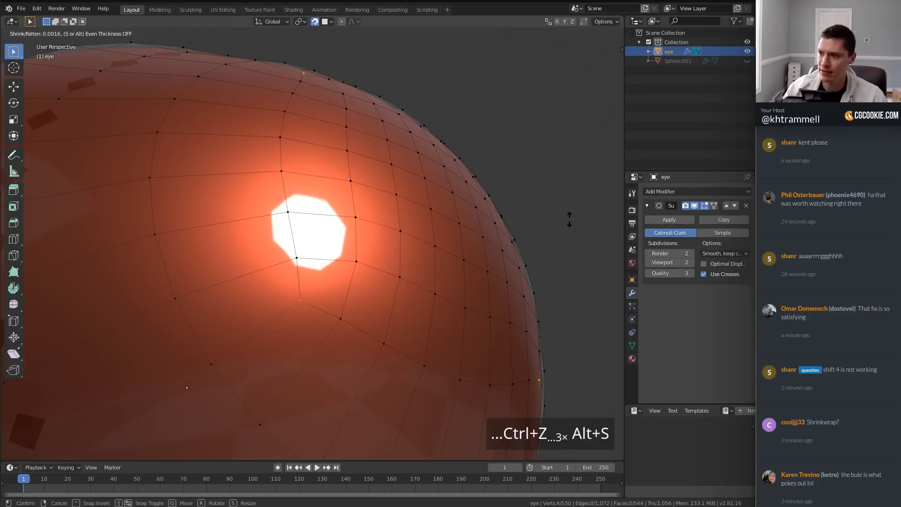
{"action": "left_click", "coordinate": [565, 231]}
{"action": "key", "text": "Tab"}
{"action": "middle_click_drag", "start_coordinate": [487, 264], "coordinate": [379, 244], "text": "ctrl"}
{"action": "middle_click_drag", "start_coordinate": [460, 229], "coordinate": [422, 213], "text": "ctrl"}
{"action": "middle_click_drag", "start_coordinate": [422, 213], "coordinate": [505, 187], "text": "ctrl"}
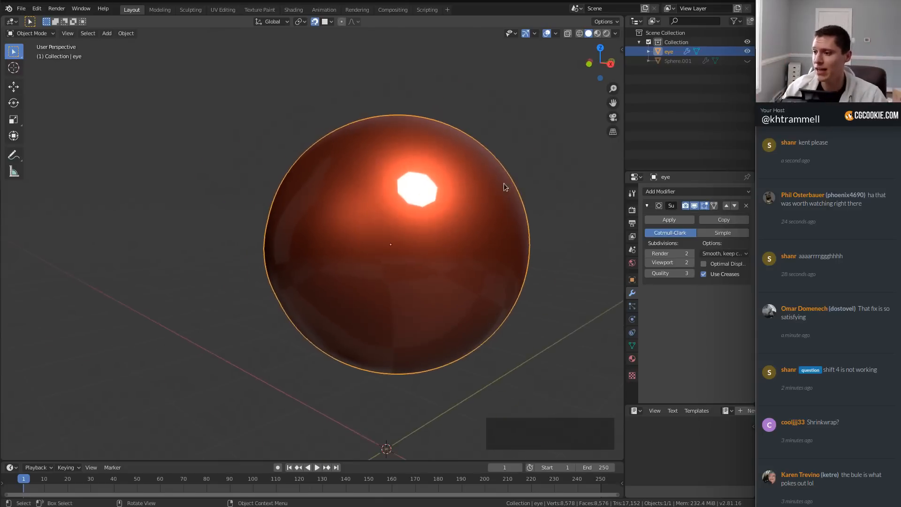
Step: Switch the viewport's solid shading from the red reflective matcap to neutral grey studio lighting
{"action": "left_click", "coordinate": [615, 35]}
{"action": "left_click", "coordinate": [568, 80]}
{"action": "mouse_move", "coordinate": [455, 181]}
{"action": "middle_mouse_down", "text": "ctrl"}
{"action": "mouse_move", "coordinate": [426, 184]}
{"action": "mouse_move", "coordinate": [490, 172]}
{"action": "mouse_move", "coordinate": [466, 185]}
{"action": "mouse_move", "coordinate": [485, 181]}
{"action": "middle_mouse_up", "text": "ctrl"}
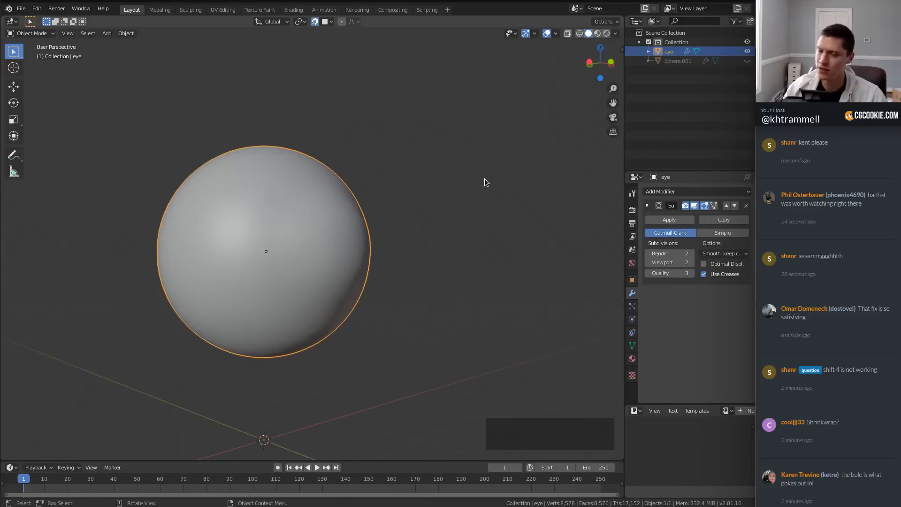
Step: In Edit Mode, add one centred loop cut in the face ring around the cornea's base
{"action": "key", "text": "Tab"}
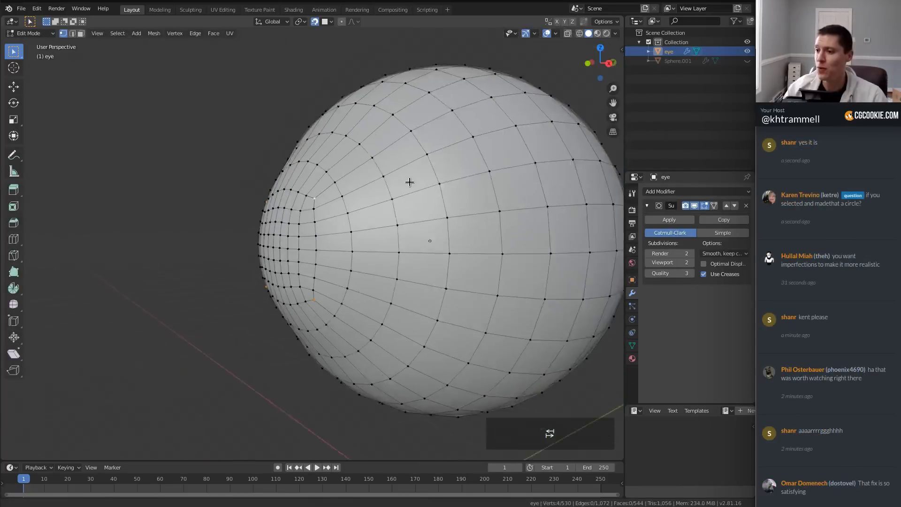
{"action": "scroll", "coordinate": [409, 182], "scroll_direction": "down", "scroll_amount": 1}
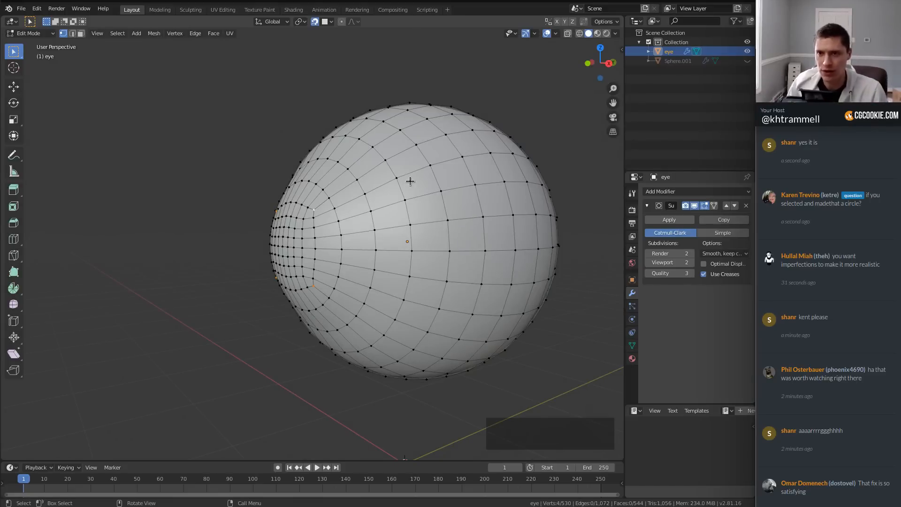
{"action": "middle_click_drag", "start_coordinate": [329, 205], "coordinate": [324, 187]}
{"action": "key", "text": "ctrl+r"}
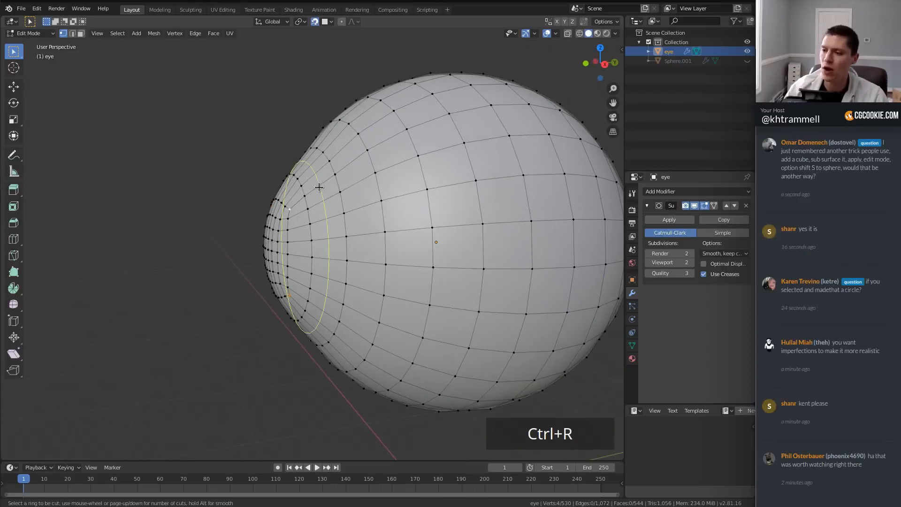
{"action": "left_click", "coordinate": [318, 187]}
{"action": "right_click", "coordinate": [319, 184]}
{"action": "scroll", "coordinate": [310, 162], "scroll_direction": "up", "scroll_amount": 2}
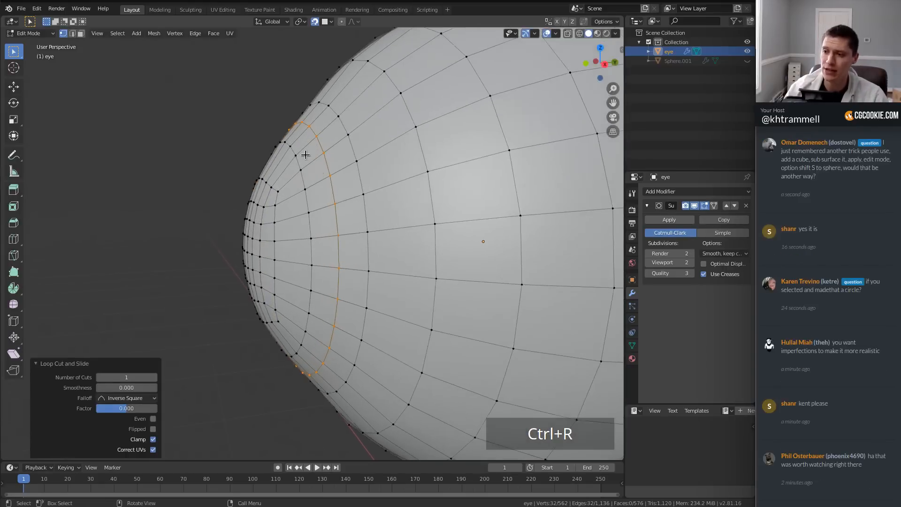
Step: Duplicate the new loop in place and, in wireframe side view, scale the copy to about 0.978
{"action": "middle_click_drag", "start_coordinate": [310, 149], "coordinate": [386, 175]}
{"action": "middle_click_drag", "start_coordinate": [386, 175], "coordinate": [407, 178]}
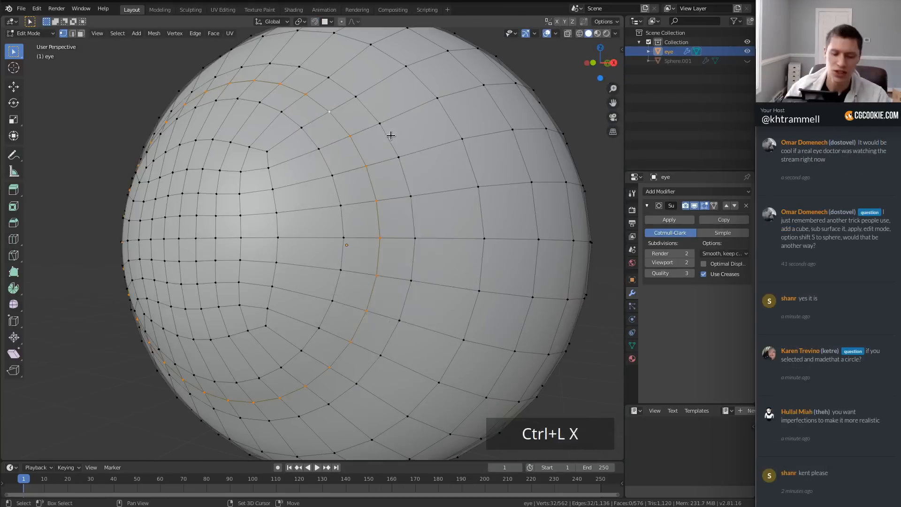
{"action": "key", "text": "shift+d"}
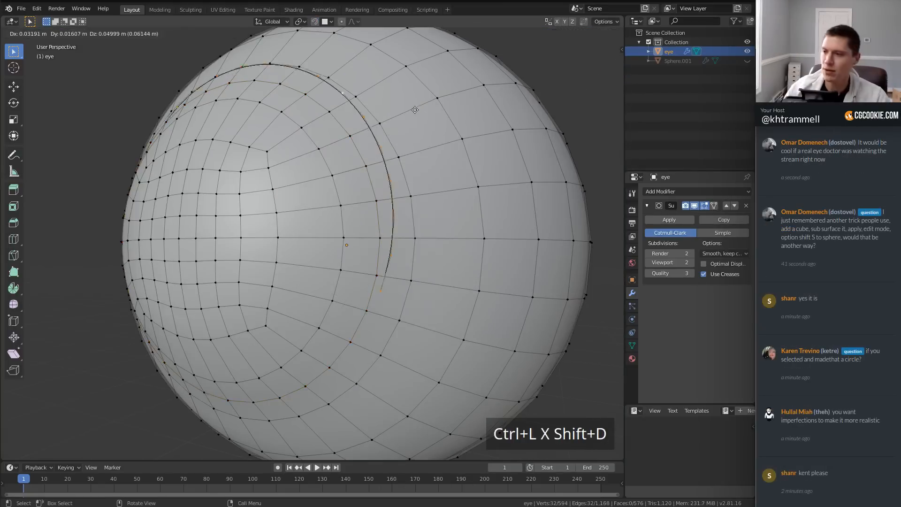
{"action": "right_click", "coordinate": [415, 109]}
{"action": "key", "text": "KP_3"}
{"action": "key", "text": "z"}
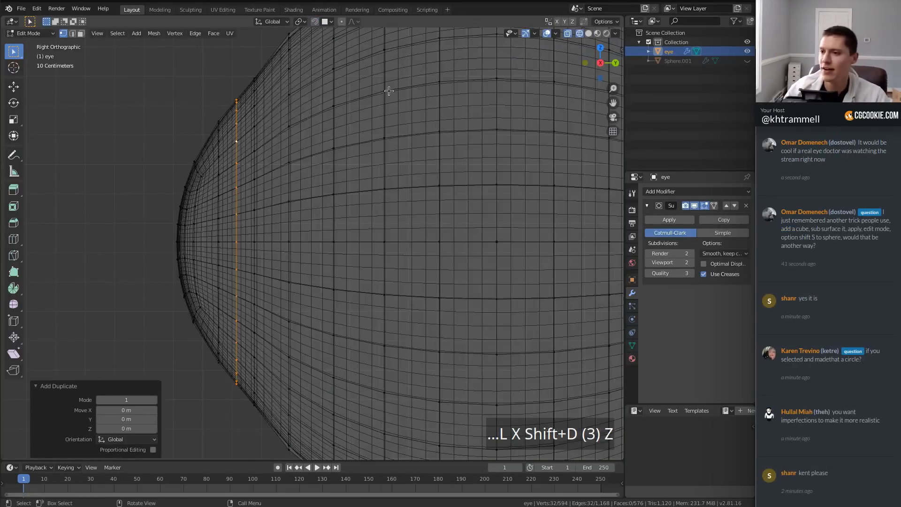
{"action": "key", "text": "s"}
{"action": "left_click", "coordinate": [351, 118]}
Step: Extrude the duplicated ring, scale the extrusion to about 0.589, and move it along Y toward the eye's interior
{"action": "key", "text": "e"}
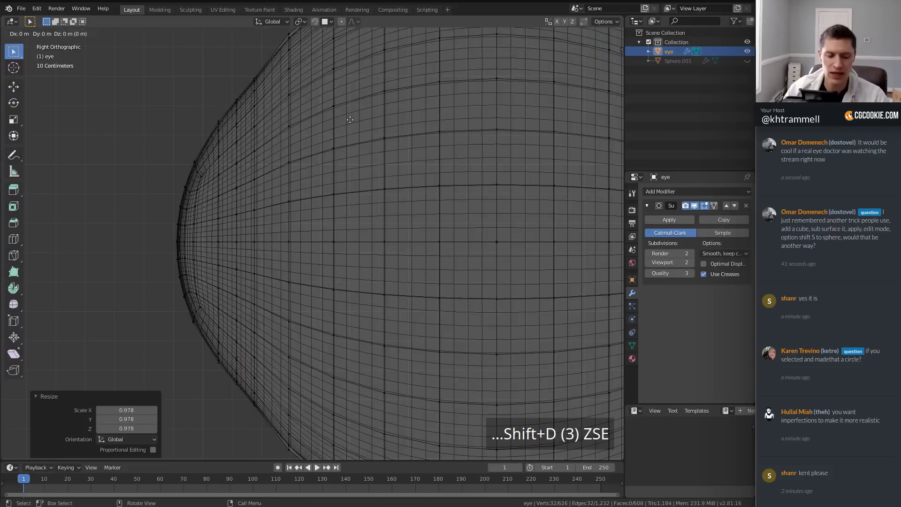
{"action": "key", "text": "s"}
{"action": "left_click", "coordinate": [287, 154]}
{"action": "key", "text": "g"}
{"action": "key", "text": "y"}
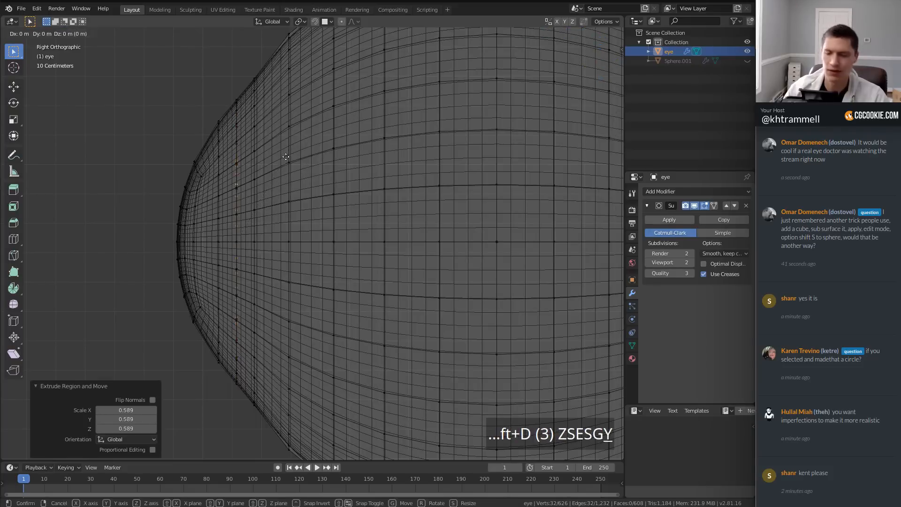
{"action": "left_click", "coordinate": [334, 136]}
Step: Extrude the inner ring again, scale it to about 0.448, and move it about 0.027 m along Y
{"action": "key", "text": "e"}
{"action": "right_click", "coordinate": [334, 137]}
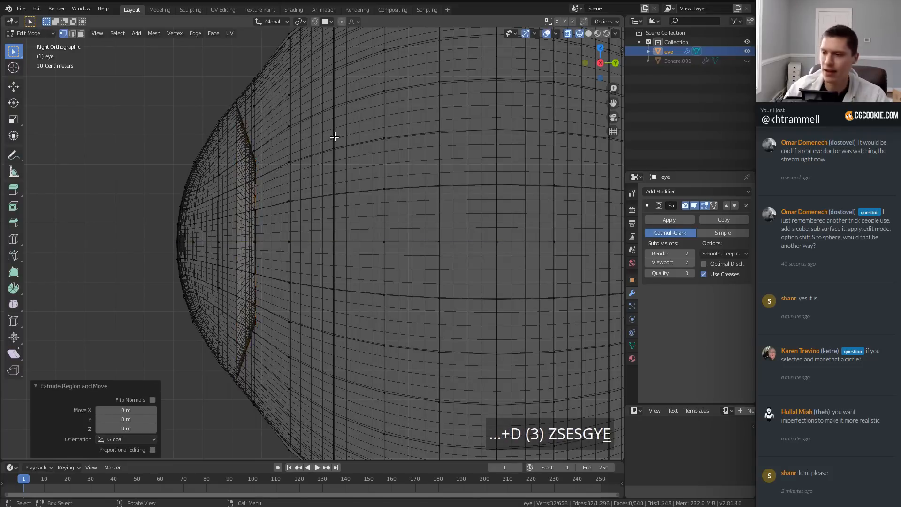
{"action": "key", "text": "s"}
{"action": "left_click", "coordinate": [265, 181]}
{"action": "key", "text": "g"}
{"action": "key", "text": "y"}
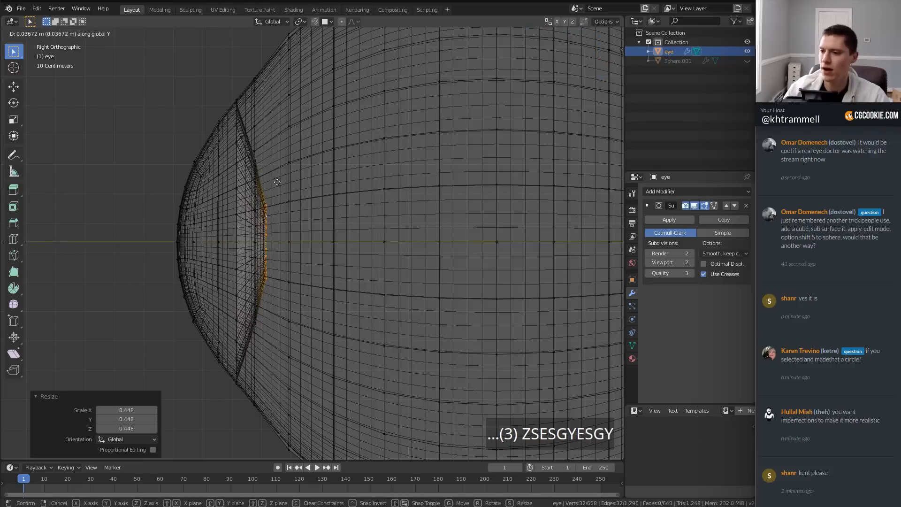
{"action": "left_click", "coordinate": [275, 182]}
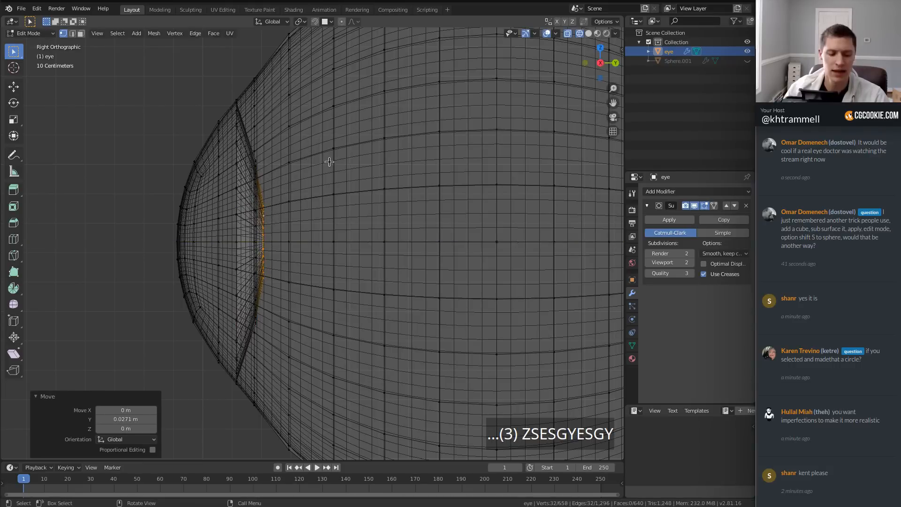
Step: Extrude the innermost ring, merge it at its center, and move the merged vertex about 0.008 m along Y
{"action": "key", "text": "e"}
{"action": "key", "text": "s"}
{"action": "right_click", "coordinate": [322, 160]}
{"action": "key", "text": "alt+m"}
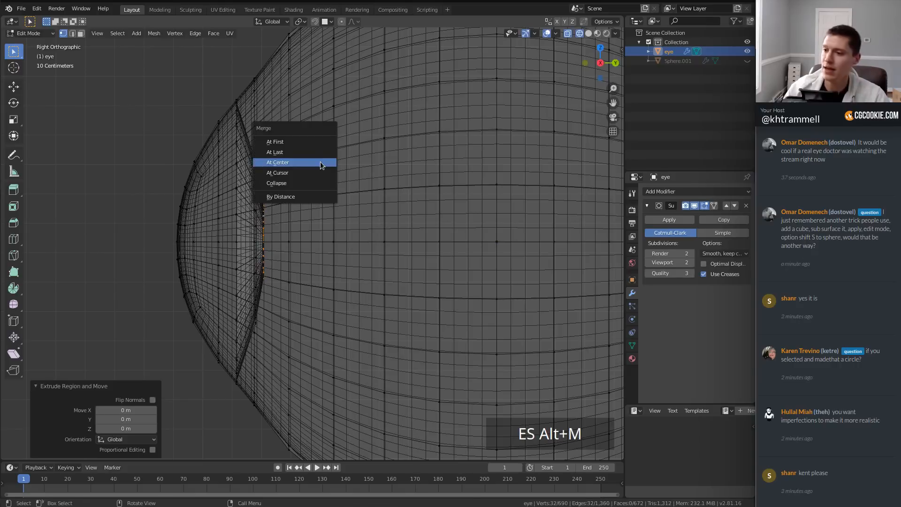
{"action": "left_click", "coordinate": [322, 163]}
{"action": "key", "text": "g"}
{"action": "key", "text": "y"}
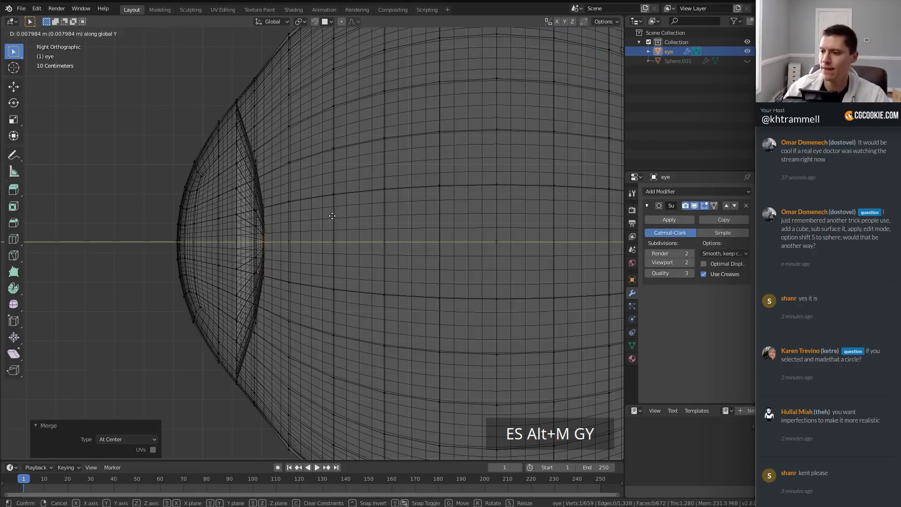
{"action": "left_click", "coordinate": [332, 216]}
Step: Select the whole linked concave disc, scale it to about 1.259 along Y, and move it about 0.022 m along Y
{"action": "key", "text": "ctrl+l"}
{"action": "key", "text": "s"}
{"action": "key", "text": "y"}
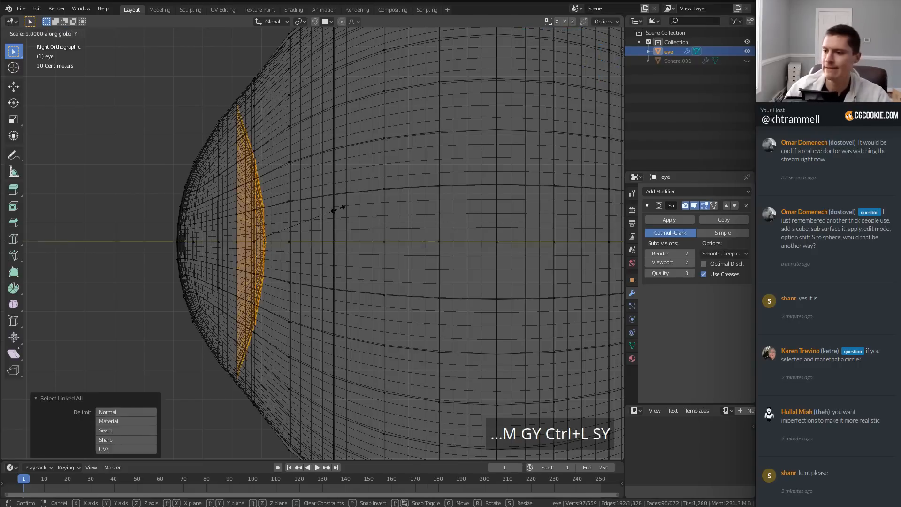
{"action": "left_click", "coordinate": [360, 206]}
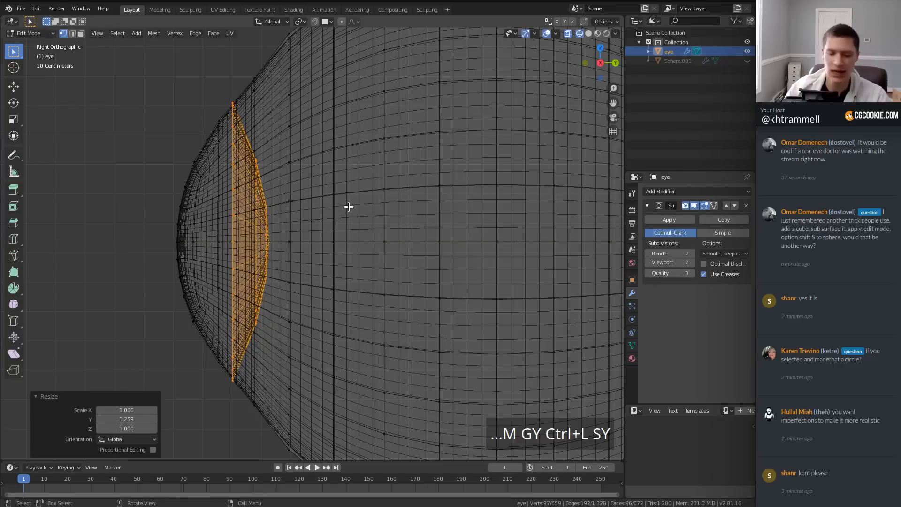
{"action": "key", "text": "g"}
{"action": "key", "text": "y"}
{"action": "left_click", "coordinate": [356, 207]}
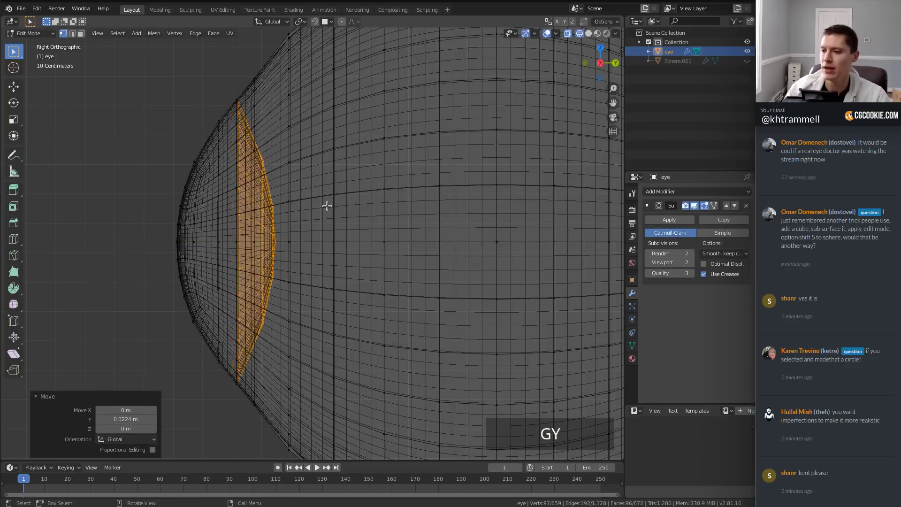
Step: Dissolve the edge loop on the sclera just behind the cornea's base and return to Object Mode
{"action": "middle_click_drag", "start_coordinate": [329, 204], "coordinate": [367, 213]}
{"action": "key", "text": "z"}
{"action": "scroll", "coordinate": [324, 205], "scroll_direction": "down", "scroll_amount": 5}
{"action": "key", "text": "z"}
{"action": "mouse_move", "coordinate": [290, 208]}
{"action": "middle_mouse_down"}
{"action": "mouse_move", "coordinate": [369, 203]}
{"action": "mouse_move", "coordinate": [282, 187]}
{"action": "middle_mouse_up"}
{"action": "key", "text": "z"}
{"action": "key", "text": "2"}
{"action": "left_click", "coordinate": [289, 172], "text": "alt"}
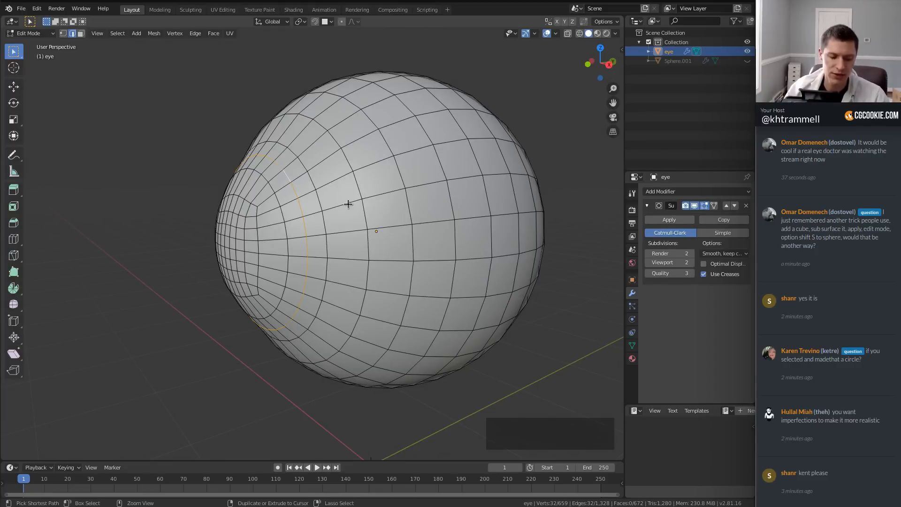
{"action": "key", "text": "ctrl+x"}
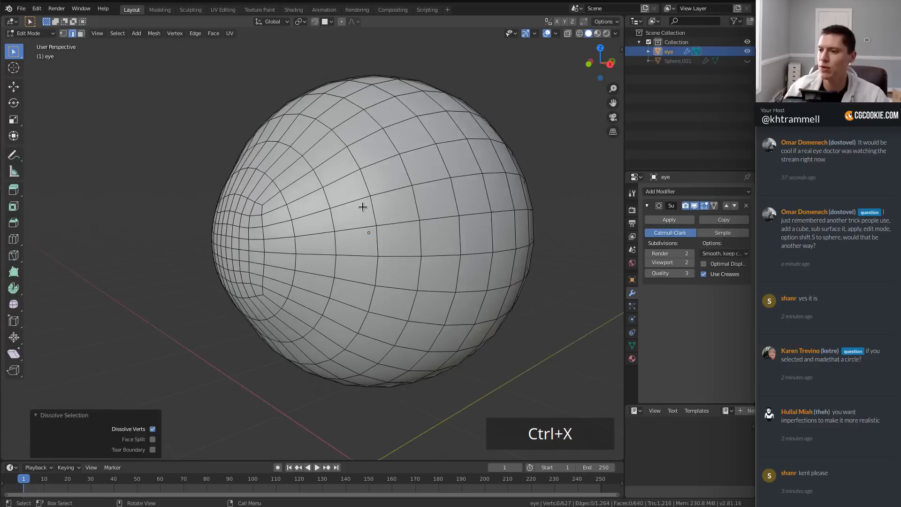
{"action": "key", "text": "Tab"}
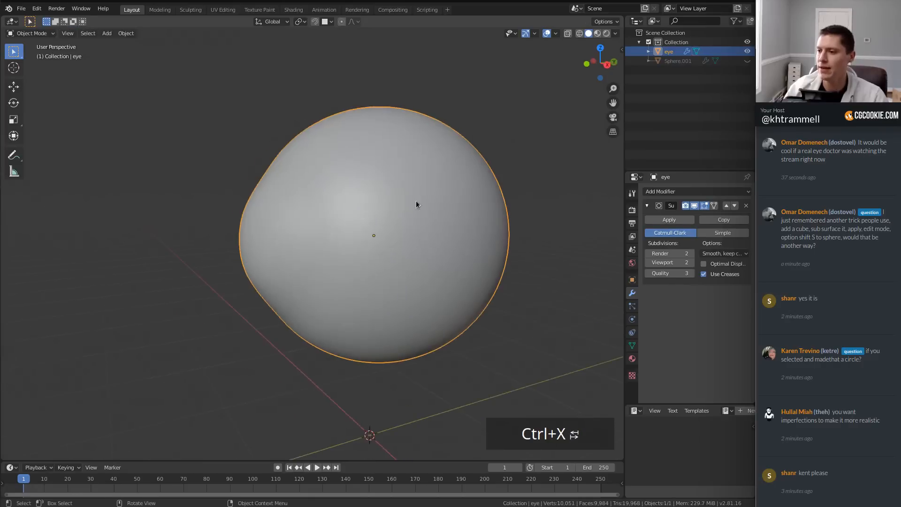
{"action": "mouse_move", "coordinate": [416, 201]}
{"action": "middle_mouse_down"}
{"action": "mouse_move", "coordinate": [382, 196]}
{"action": "mouse_move", "coordinate": [440, 196]}
{"action": "mouse_move", "coordinate": [398, 201]}
{"action": "mouse_move", "coordinate": [408, 199]}
{"action": "middle_mouse_up"}
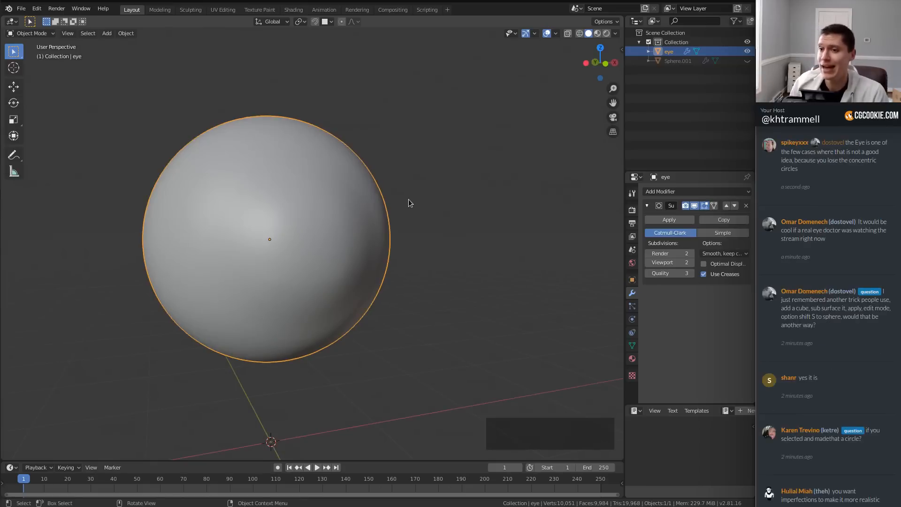
{"action": "key", "text": "z"}
{"action": "middle_click_drag", "start_coordinate": [405, 215], "coordinate": [309, 218]}
{"action": "key", "text": "z"}
{"action": "left_click", "coordinate": [338, 218]}
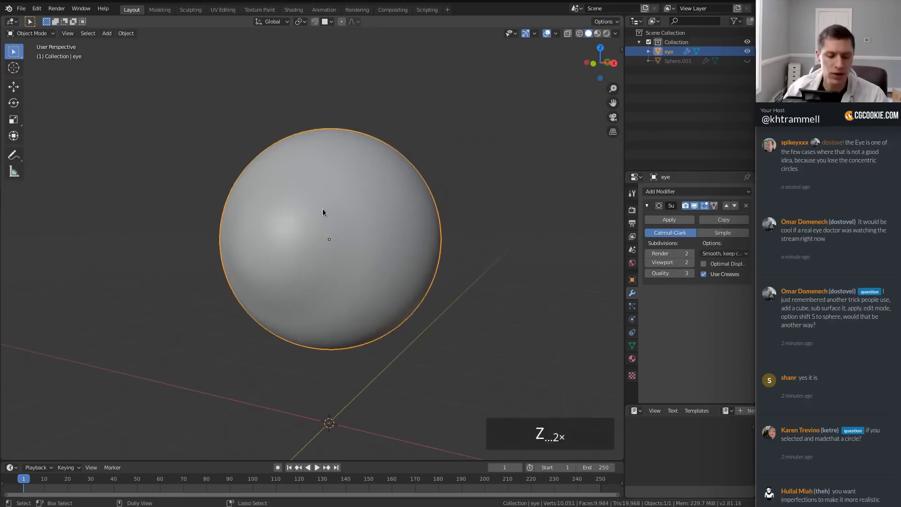
Step: Save the scene as rec_01.blend in the procedural_eyeball scn folder
{"action": "key", "text": "ctrl+shift+s"}
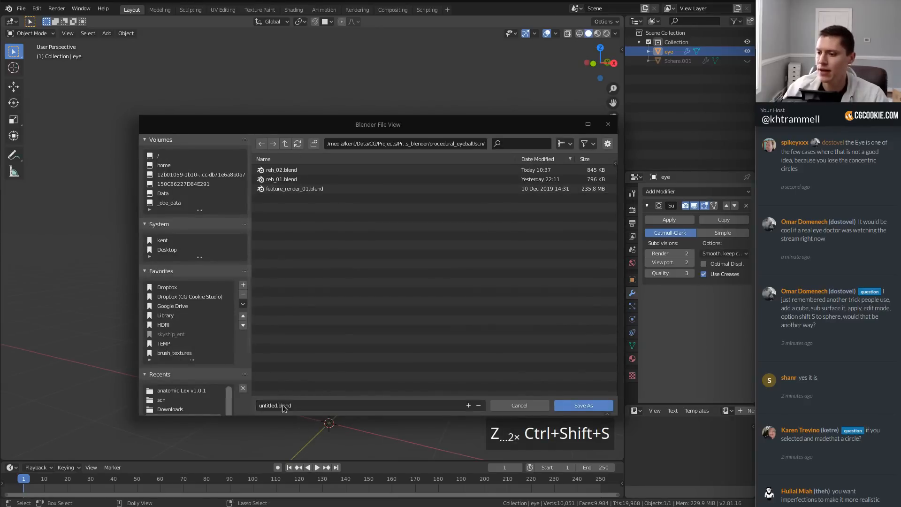
{"action": "left_click_drag", "start_coordinate": [277, 405], "coordinate": [251, 405]}
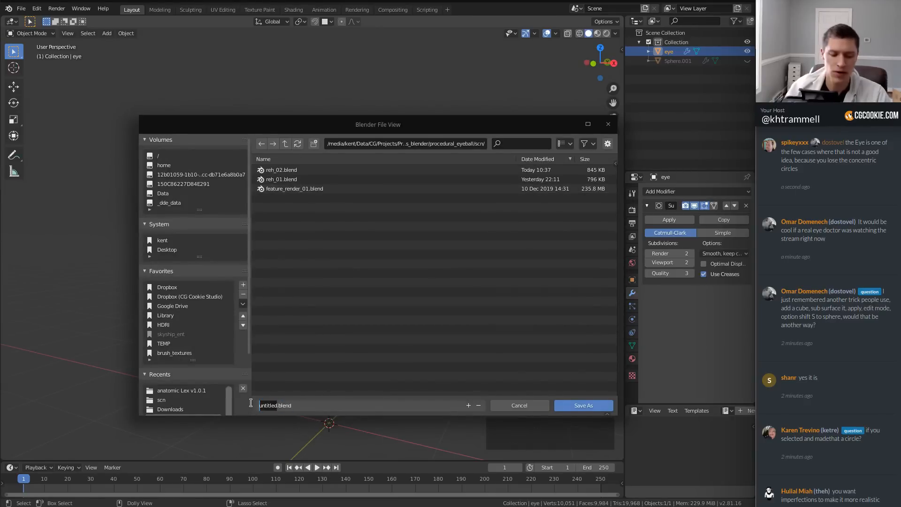
{"action": "type", "text": "rec_"}
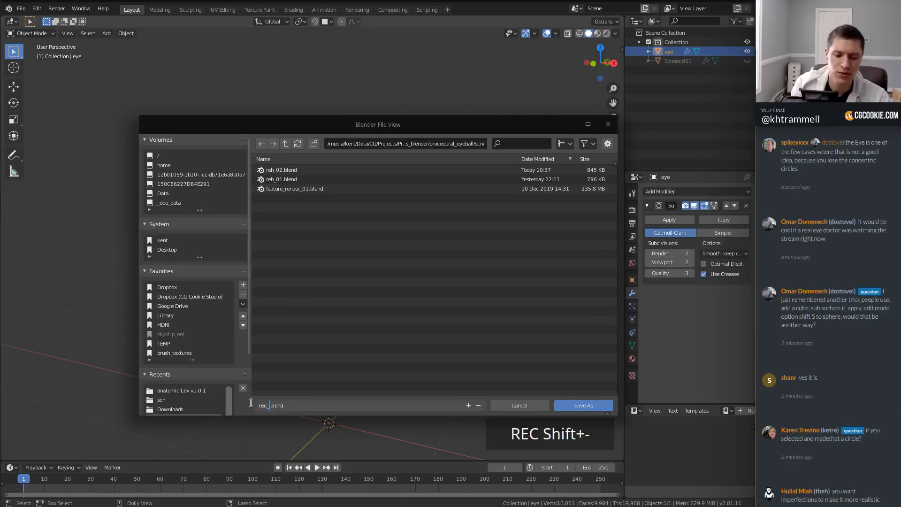
{"action": "type", "text": "01"}
{"action": "key", "text": "Return"}
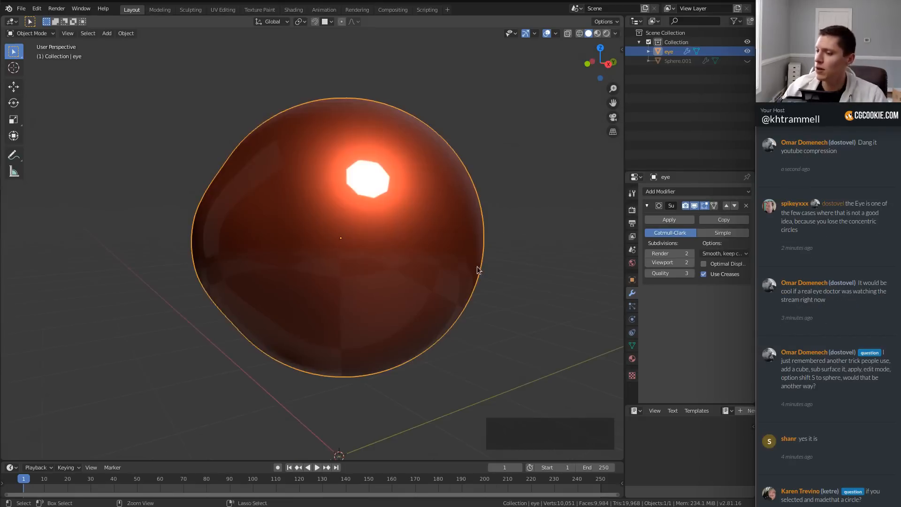
Step: Switch to the Shading workspace and close its file browser and image editor areas, giving their space to the viewport and node editor
{"action": "scroll", "coordinate": [462, 239], "scroll_direction": "down", "scroll_amount": 1}
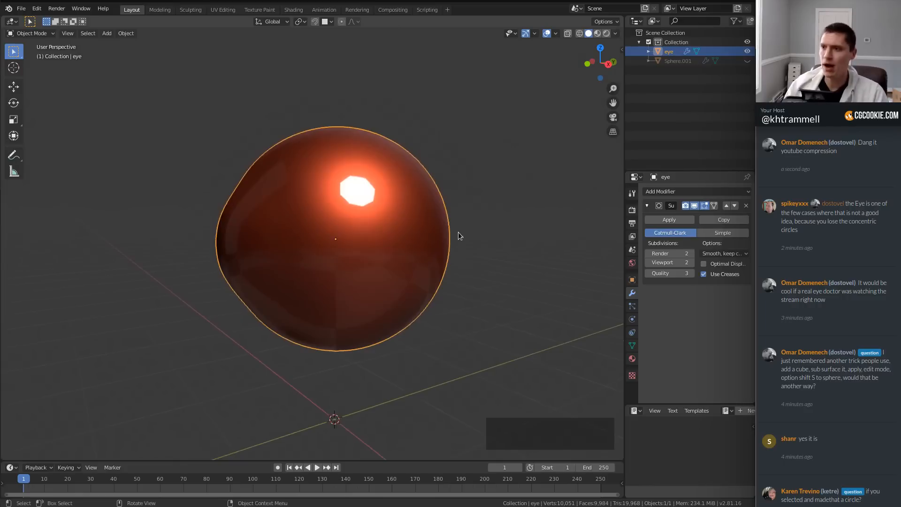
{"action": "left_click", "coordinate": [293, 10]}
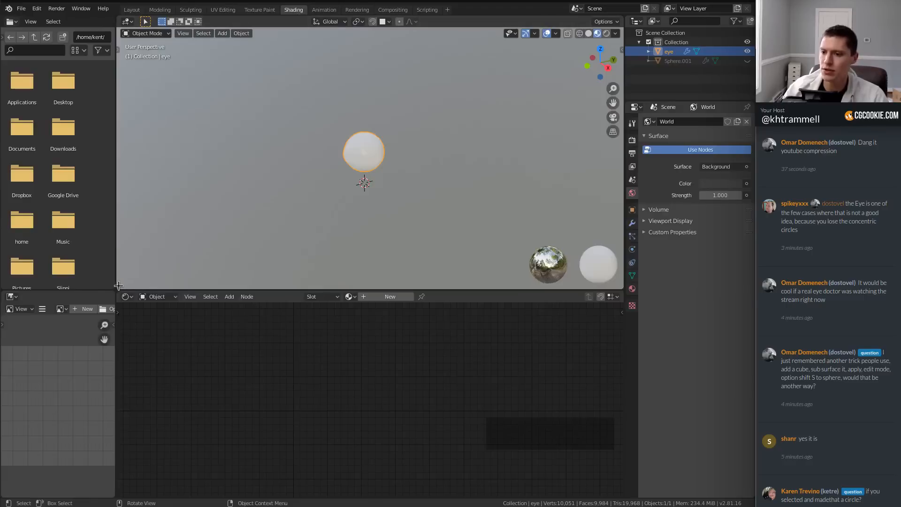
{"action": "mouse_move", "coordinate": [118, 286]}
{"action": "left_mouse_down"}
{"action": "mouse_move", "coordinate": [91, 285]}
{"action": "mouse_move", "coordinate": [78, 262]}
{"action": "left_mouse_up"}
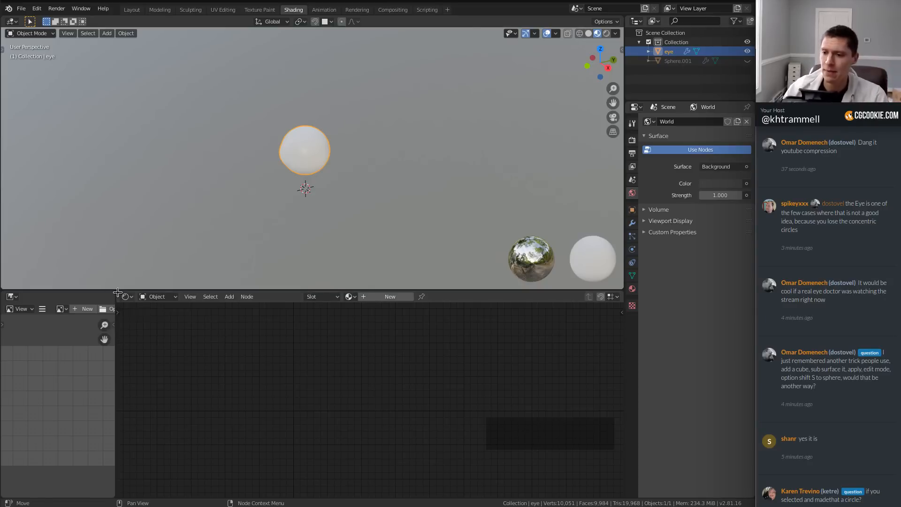
{"action": "left_click_drag", "start_coordinate": [118, 293], "coordinate": [98, 294]}
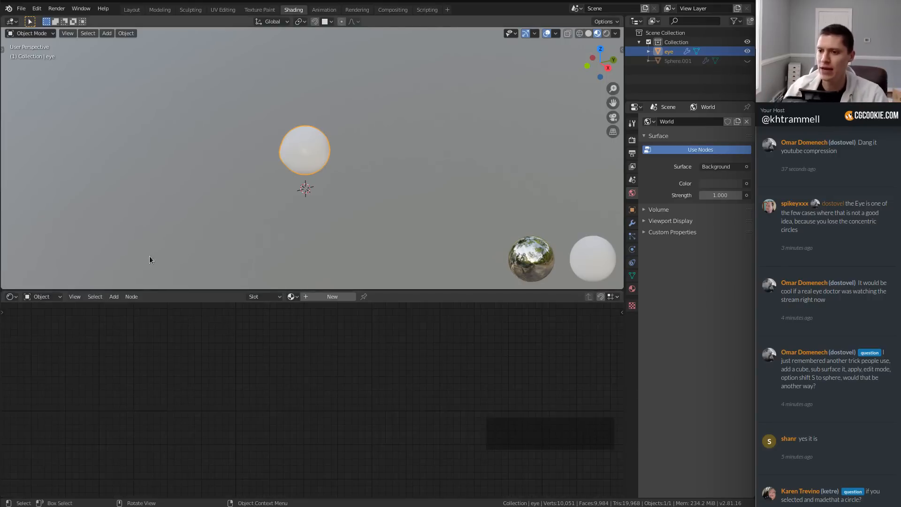
Step: Create a new material on the eye and name it sclera_cornea
{"action": "scroll", "coordinate": [361, 204], "scroll_direction": "up", "scroll_amount": 4}
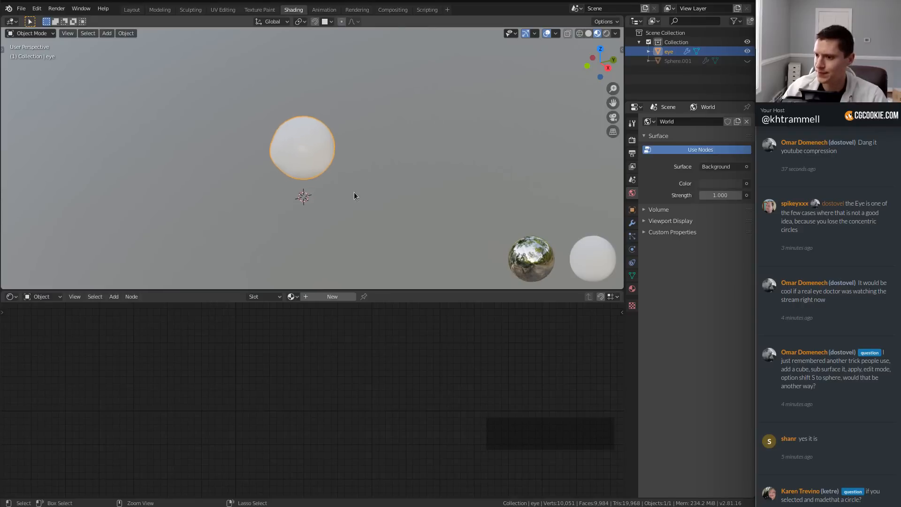
{"action": "left_click", "coordinate": [331, 297]}
{"action": "double_click", "coordinate": [313, 296]}
{"action": "type", "text": "s"}
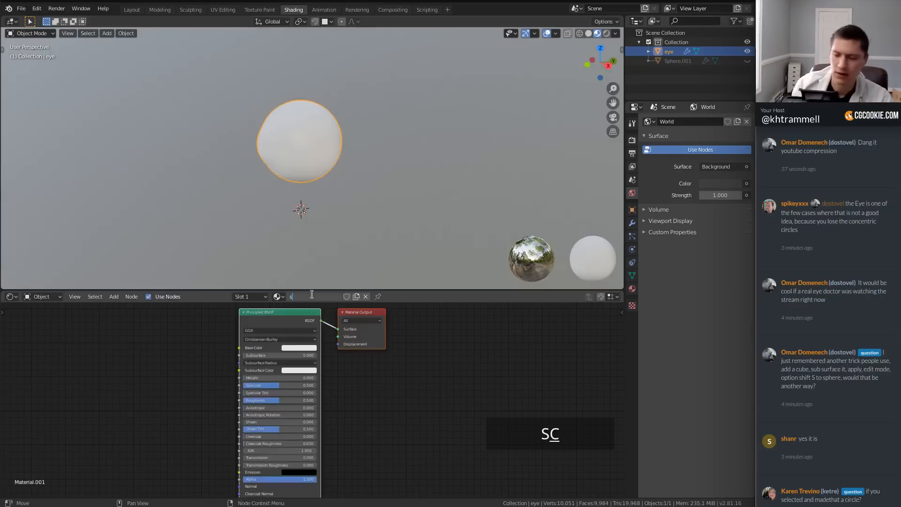
{"action": "type", "text": "clera"}
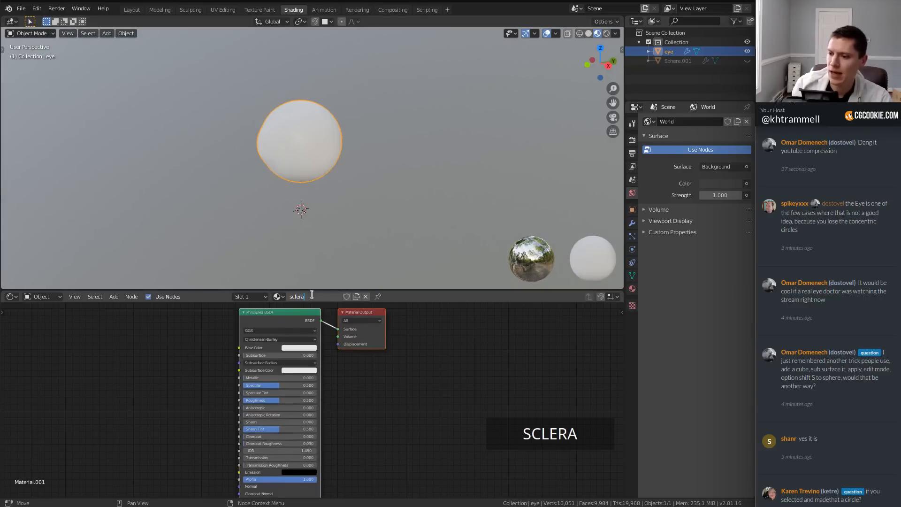
{"action": "type", "text": "_cornea"}
{"action": "key", "text": "Return"}
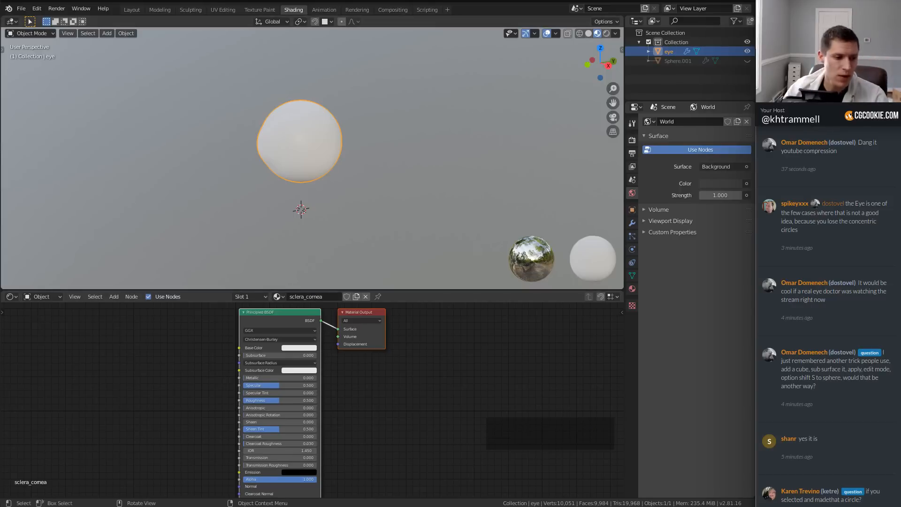
Step: Switch to the browser to examine the Eye Anatomy reference diagram, and return to the eye material's nodes in Blender
{"action": "key", "text": "alt+Tab"}
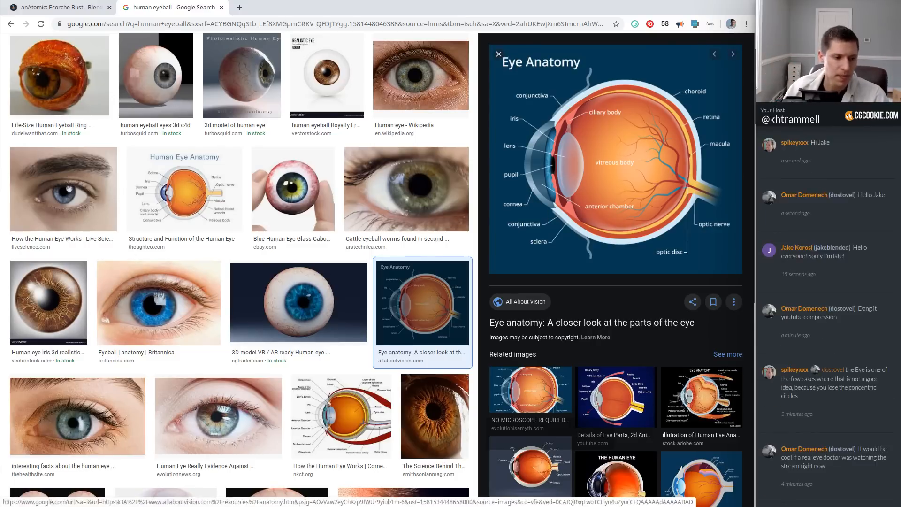
{"action": "key", "text": "alt+Tab"}
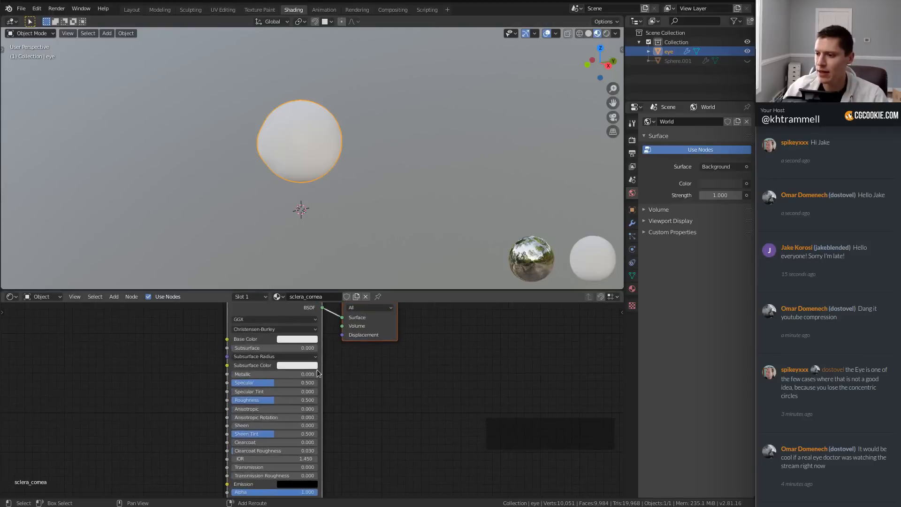
{"action": "key", "text": "Home"}
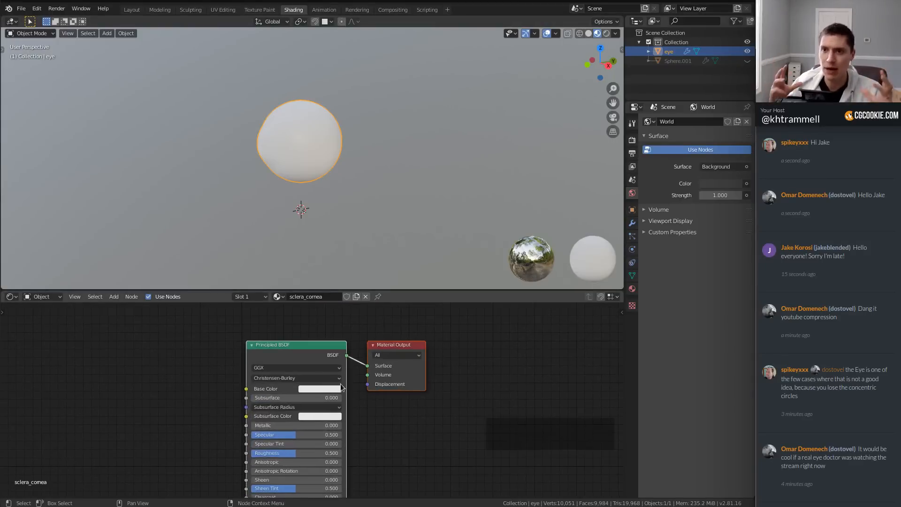
Step: In Edit Mode with wireframe shading, select the linked outer eye shell and invert the selection to the inner iris disc
{"action": "key", "text": "Tab"}
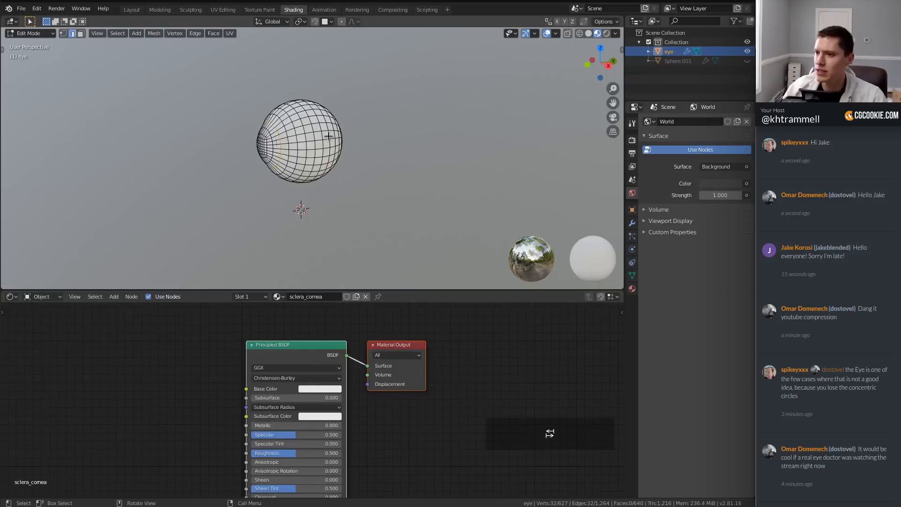
{"action": "key", "text": "z"}
{"action": "middle_click_drag", "start_coordinate": [339, 120], "coordinate": [349, 121]}
{"action": "middle_click_drag", "start_coordinate": [311, 123], "coordinate": [286, 192], "text": "shift"}
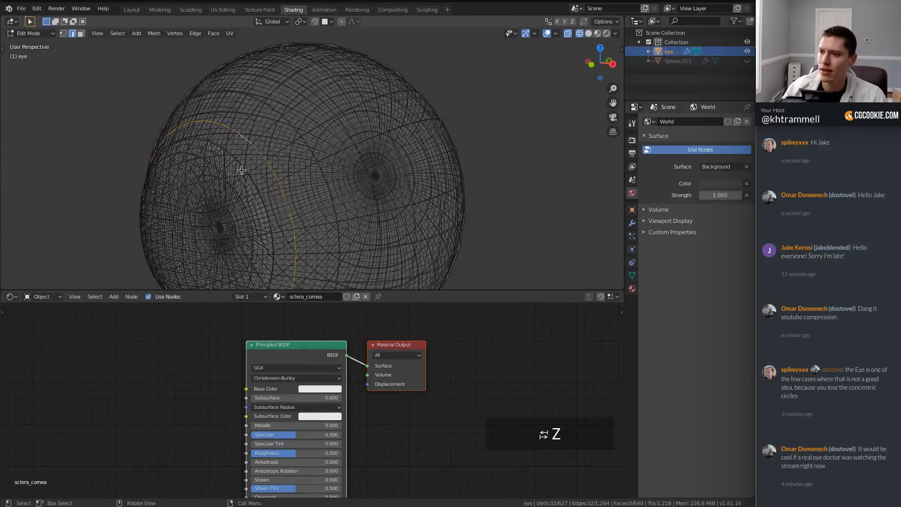
{"action": "left_click", "coordinate": [242, 169]}
{"action": "key", "text": "ctrl+l"}
{"action": "key", "text": "ctrl+i"}
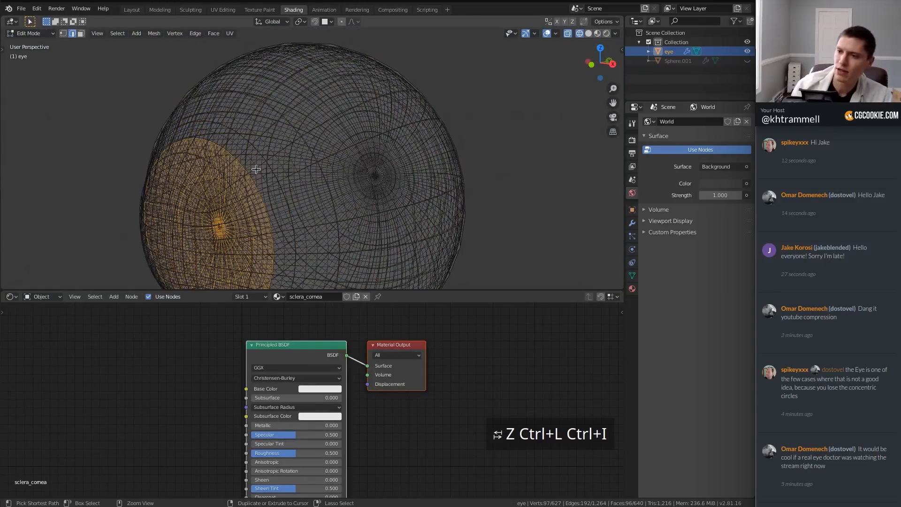
{"action": "middle_click_drag", "start_coordinate": [256, 169], "coordinate": [360, 168]}
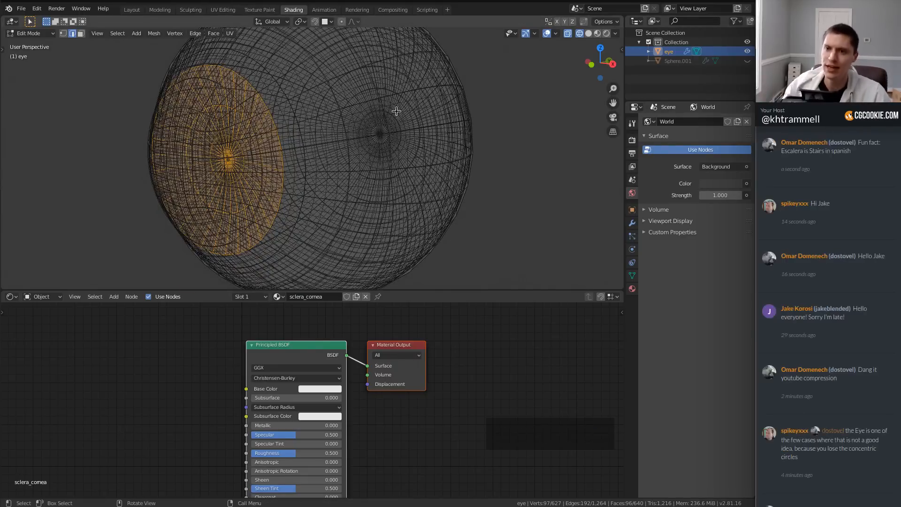
Step: Add a second material slot to the eye with a new material named iris, and set its base color to light blue
{"action": "left_click", "coordinate": [631, 222]}
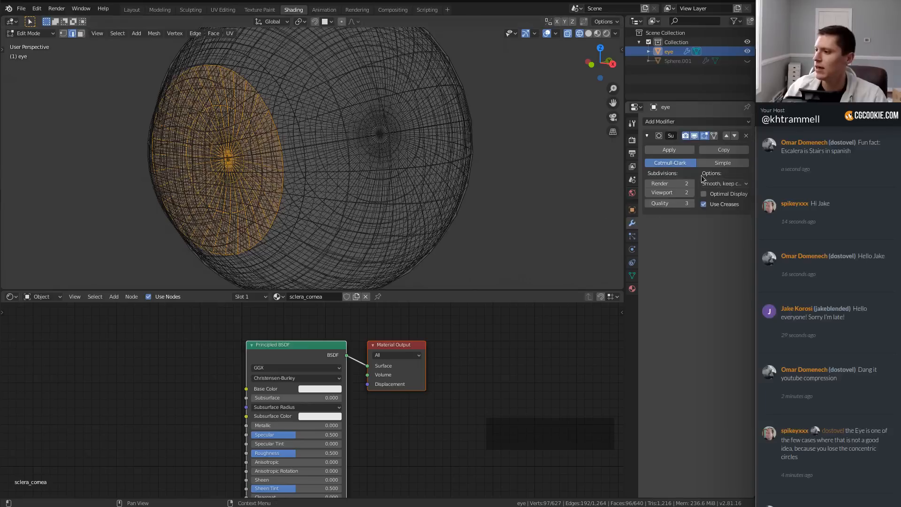
{"action": "left_click", "coordinate": [631, 288]}
{"action": "left_click", "coordinate": [748, 123]}
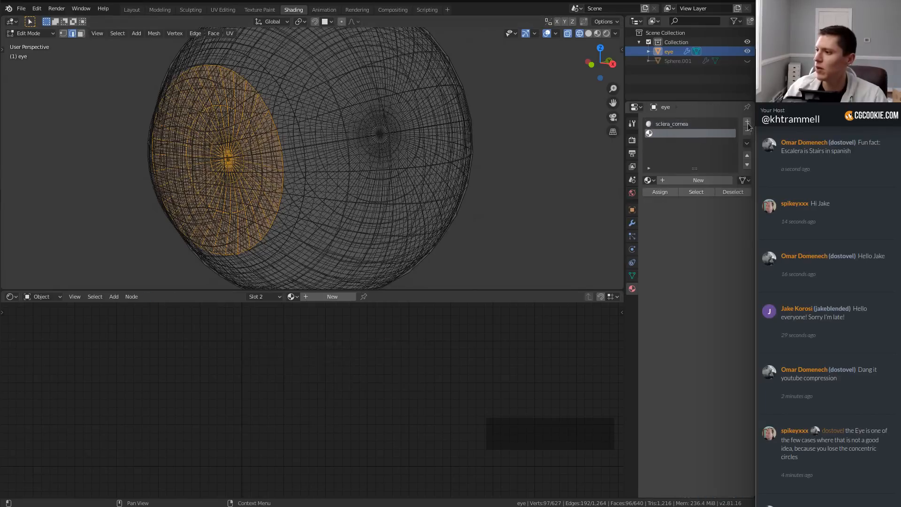
{"action": "left_click", "coordinate": [684, 179]}
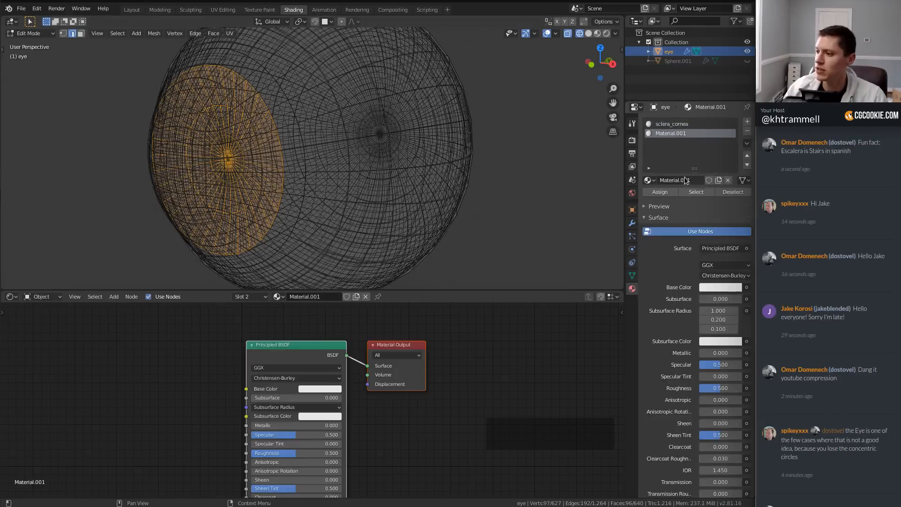
{"action": "left_click", "coordinate": [677, 181]}
{"action": "type", "text": "irir"}
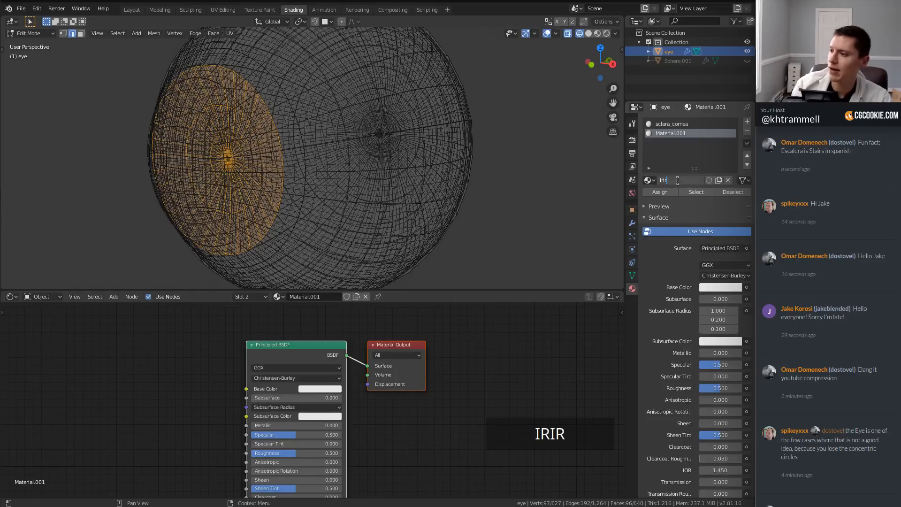
{"action": "key", "text": "BackSpace"}
{"action": "key", "text": "BackSpace"}
{"action": "type", "text": "is"}
{"action": "key", "text": "Return"}
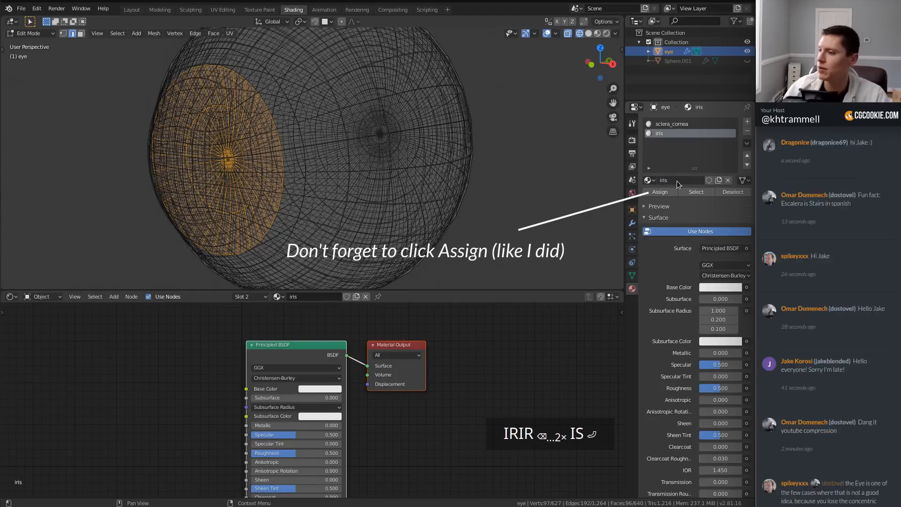
{"action": "left_click", "coordinate": [717, 288]}
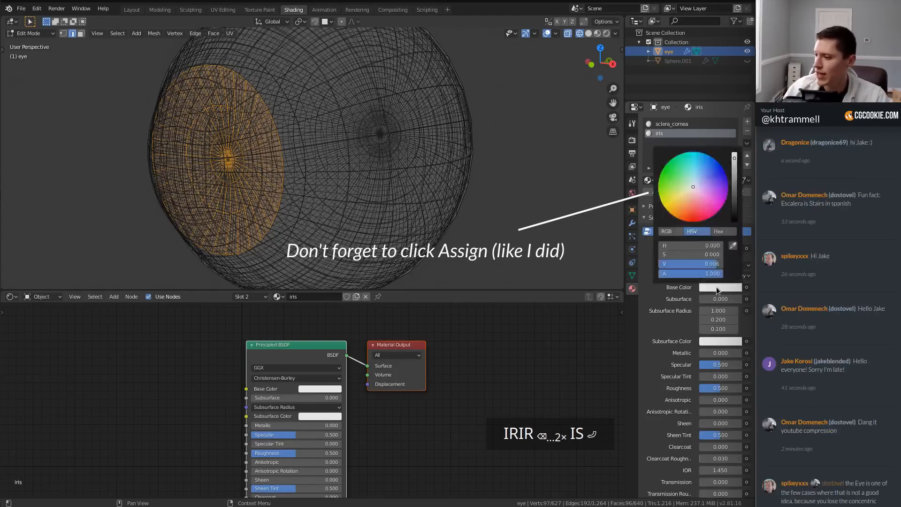
{"action": "left_click", "coordinate": [702, 166]}
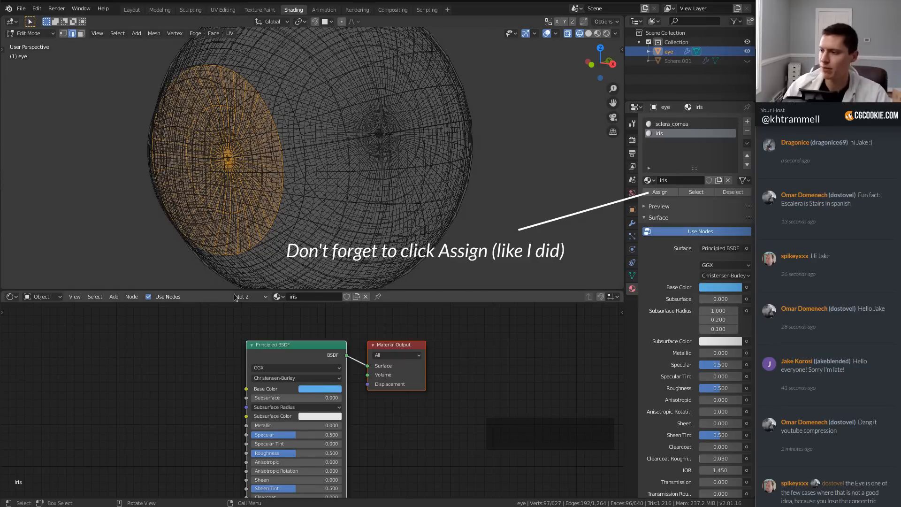
Step: Return to Object Mode and display the eye in Material Preview shading, facing the cornea
{"action": "scroll", "coordinate": [390, 162], "scroll_direction": "down", "scroll_amount": 4}
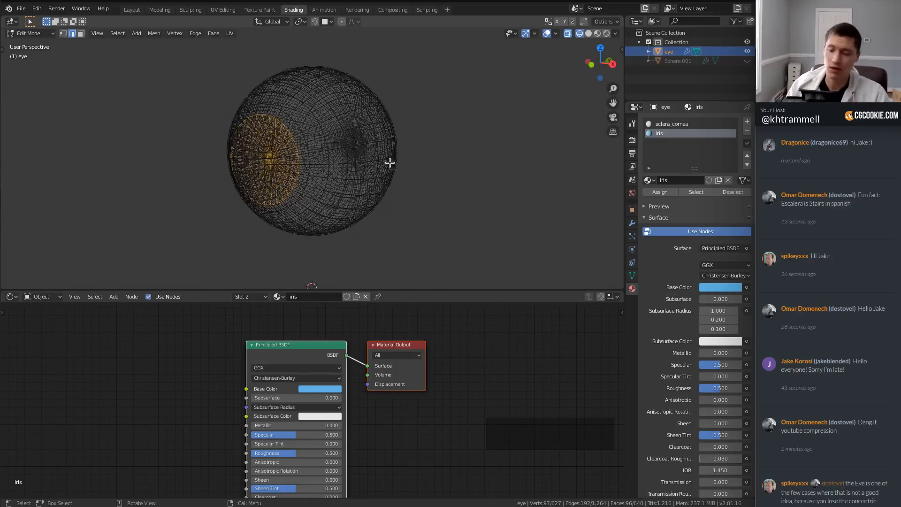
{"action": "key", "text": "Tab"}
{"action": "key", "text": "z"}
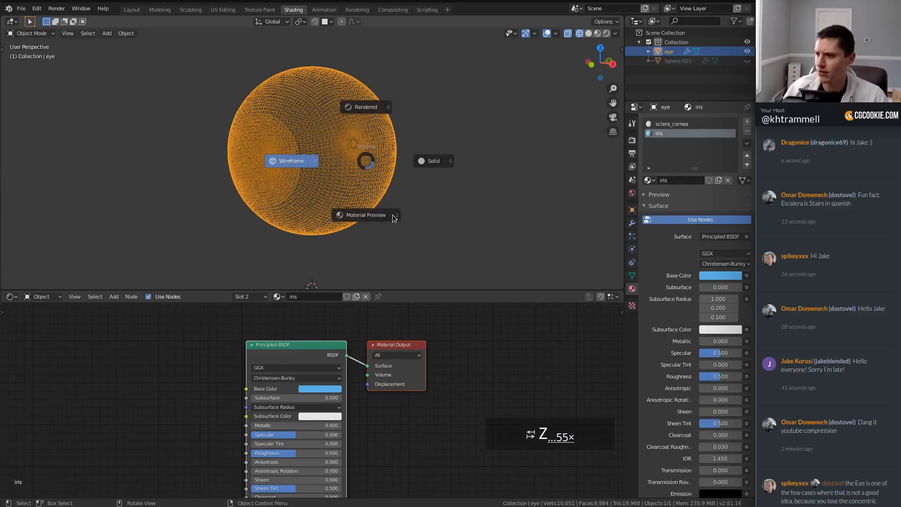
{"action": "left_click", "coordinate": [376, 218]}
{"action": "middle_click_drag", "start_coordinate": [370, 207], "coordinate": [387, 168]}
{"action": "middle_click_drag", "start_coordinate": [387, 168], "coordinate": [393, 153], "text": "ctrl"}
Step: Fade out the HDRI background of the Material Preview and hide the Look Dev Preview spheres in the viewport
{"action": "left_click", "coordinate": [616, 33]}
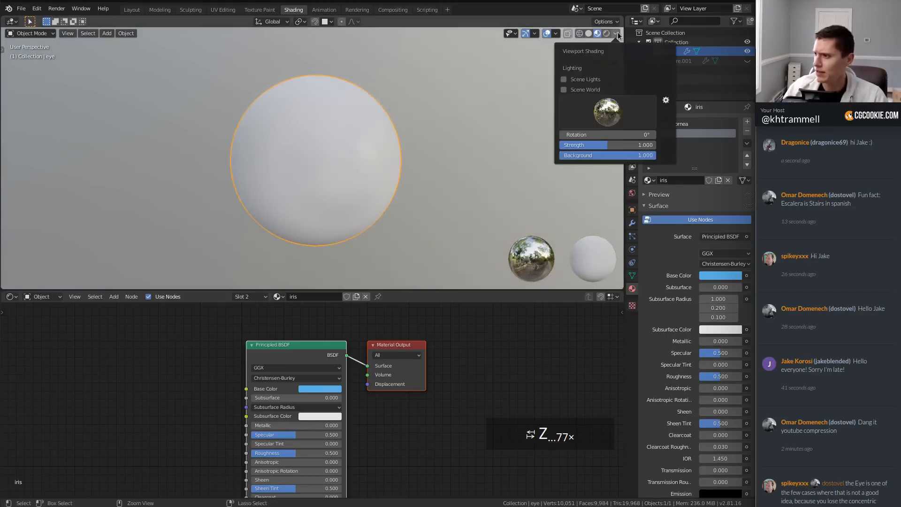
{"action": "left_click_drag", "start_coordinate": [652, 156], "coordinate": [563, 155]}
{"action": "left_click", "coordinate": [557, 34]}
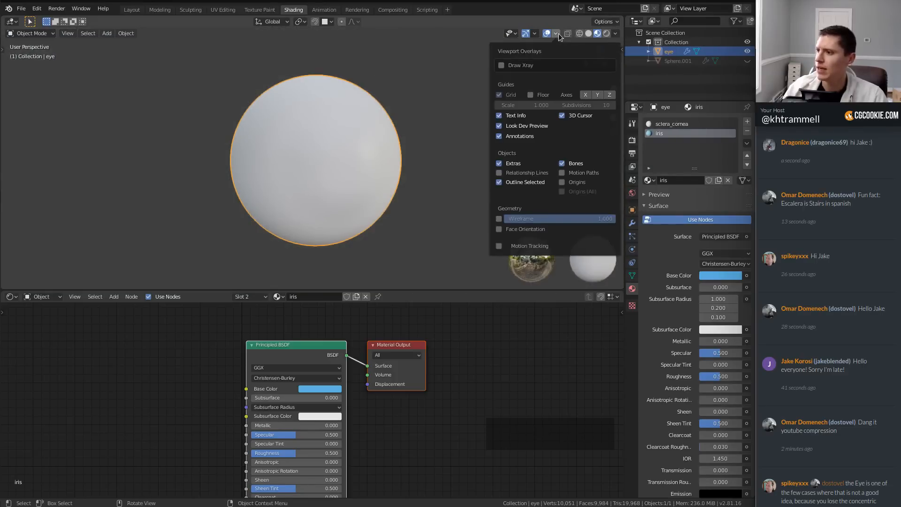
{"action": "left_click", "coordinate": [499, 126]}
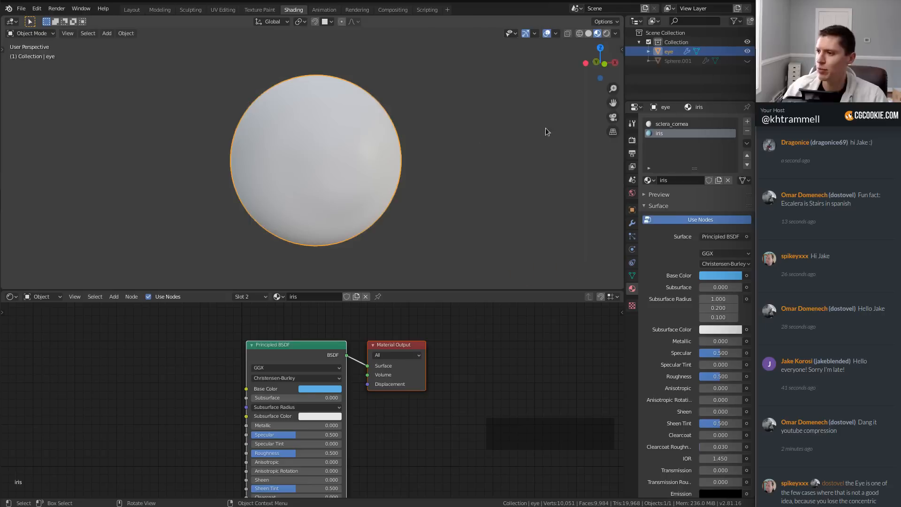
{"action": "mouse_move", "coordinate": [545, 127]}
{"action": "middle_mouse_down", "text": "ctrl"}
{"action": "mouse_move", "coordinate": [522, 126]}
{"action": "mouse_move", "coordinate": [541, 117]}
{"action": "middle_mouse_up", "text": "ctrl"}
{"action": "middle_click_drag", "start_coordinate": [541, 117], "coordinate": [530, 134], "text": "ctrl"}
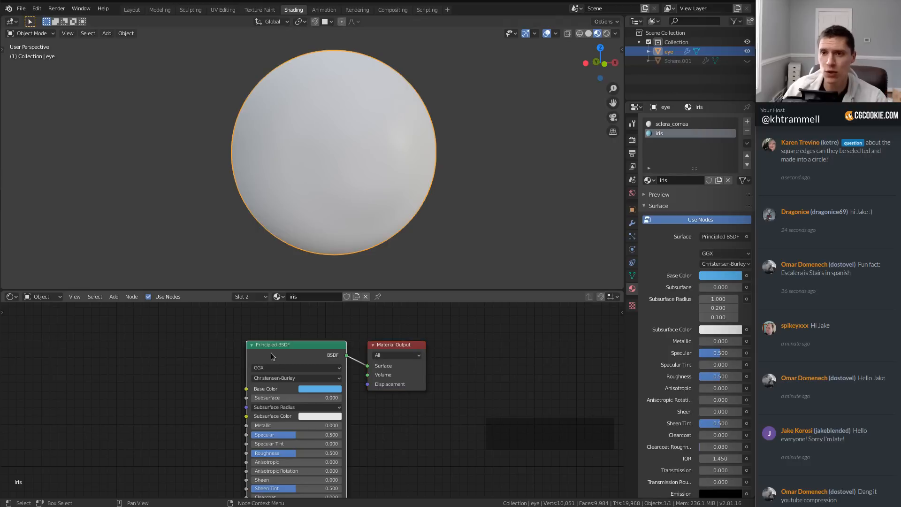
Step: Switch the node editor to the sclera_cornea material slot and add a Gradient Texture node ahead of the Principled BSDF
{"action": "left_click", "coordinate": [250, 297]}
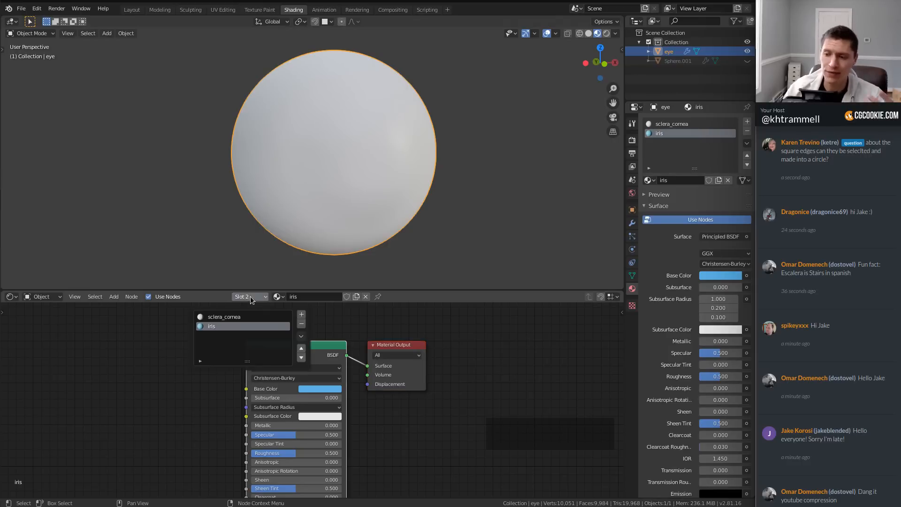
{"action": "left_click", "coordinate": [216, 318]}
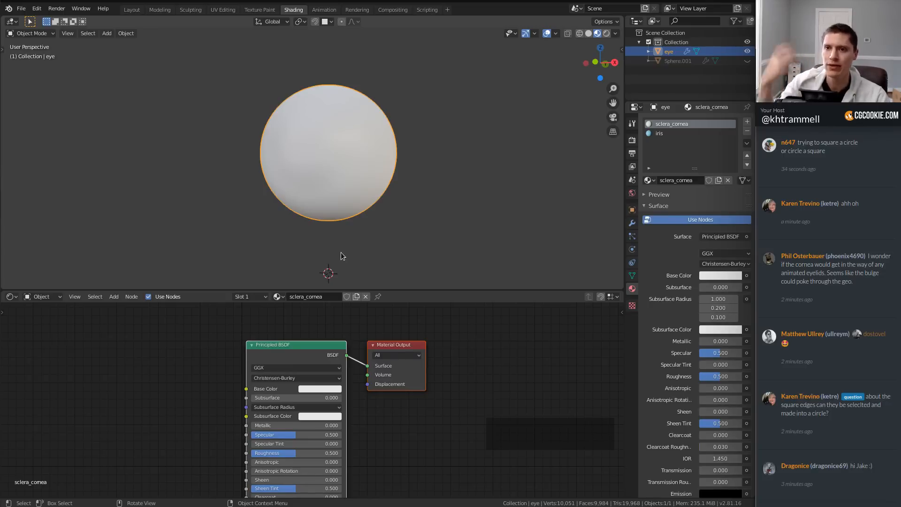
{"action": "scroll", "coordinate": [298, 185], "scroll_direction": "up", "scroll_amount": 3}
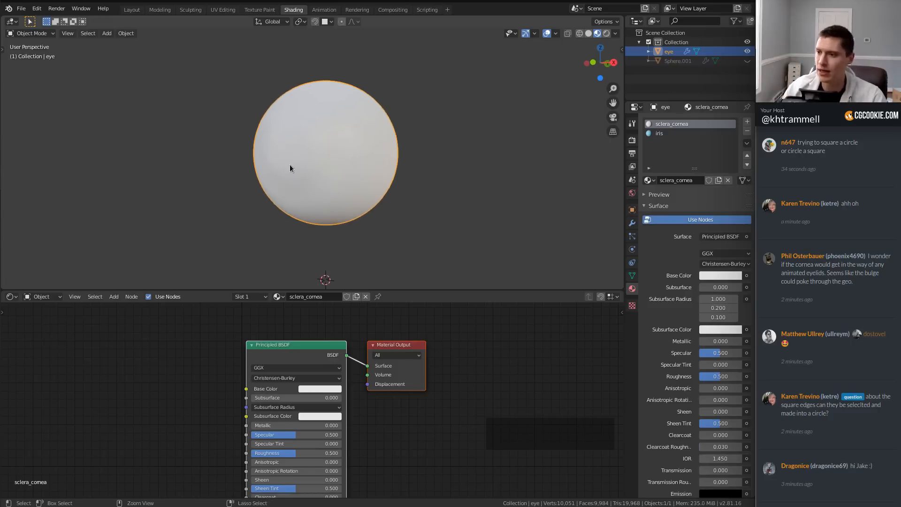
{"action": "middle_click_drag", "start_coordinate": [139, 447], "coordinate": [235, 368]}
{"action": "key", "text": "shift+a"}
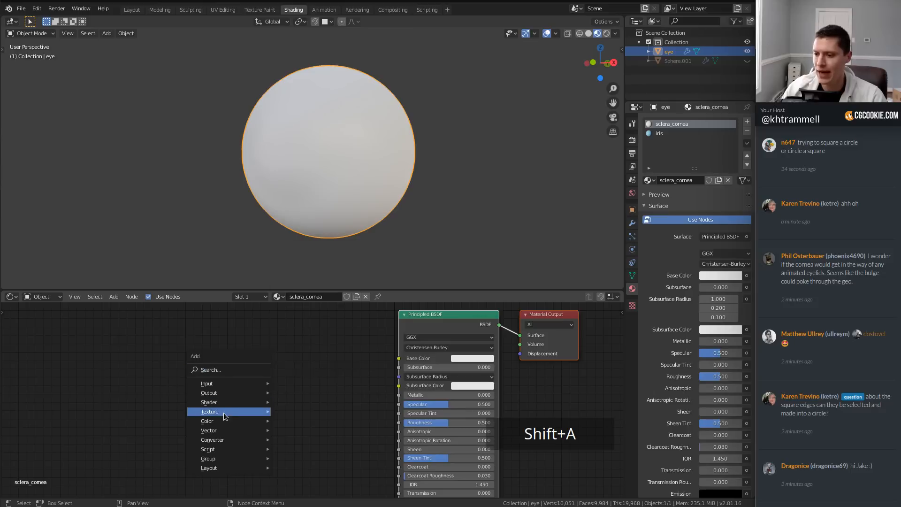
{"action": "mouse_move", "coordinate": [223, 412]}
{"action": "left_click", "coordinate": [305, 307]}
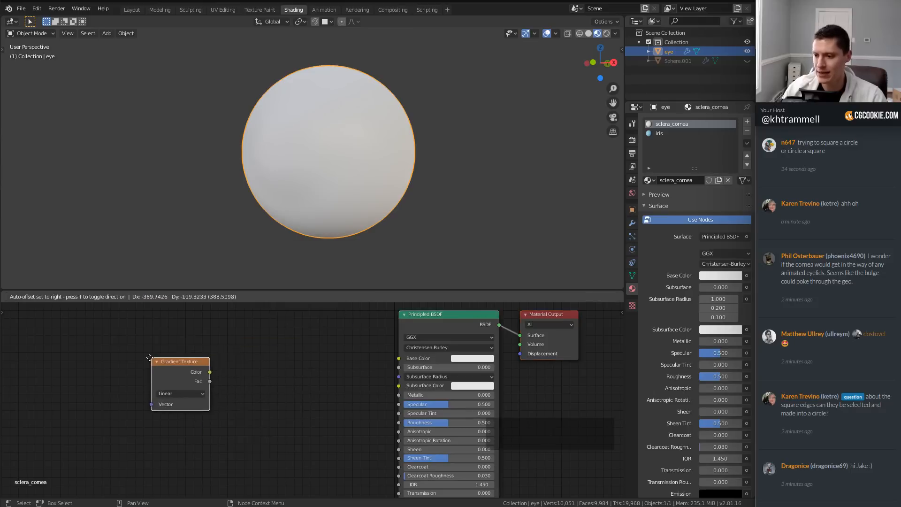
{"action": "left_click", "coordinate": [144, 357]}
{"action": "middle_click_drag", "start_coordinate": [143, 358], "coordinate": [192, 364]}
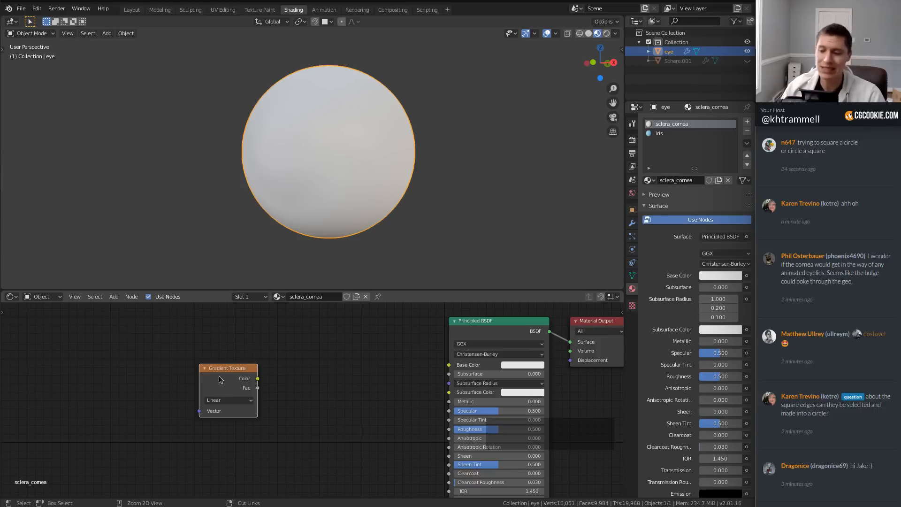
Step: Feed the Gradient Texture with Texture Coordinate and Mapping nodes, and preview its color on the eye through a Viewer node
{"action": "key", "text": "ctrl+t"}
{"action": "middle_click_drag", "start_coordinate": [167, 353], "coordinate": [366, 351]}
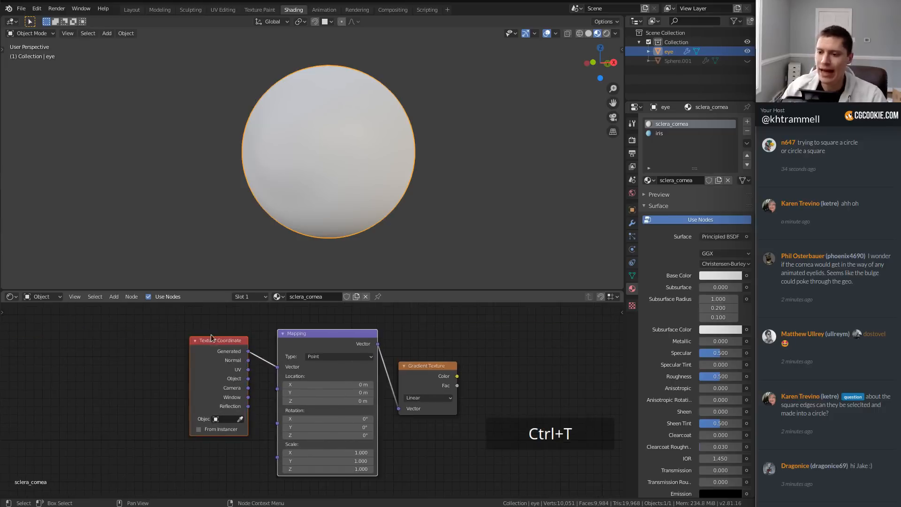
{"action": "left_click", "coordinate": [305, 338]}
{"action": "middle_click_drag", "start_coordinate": [445, 347], "coordinate": [300, 340]}
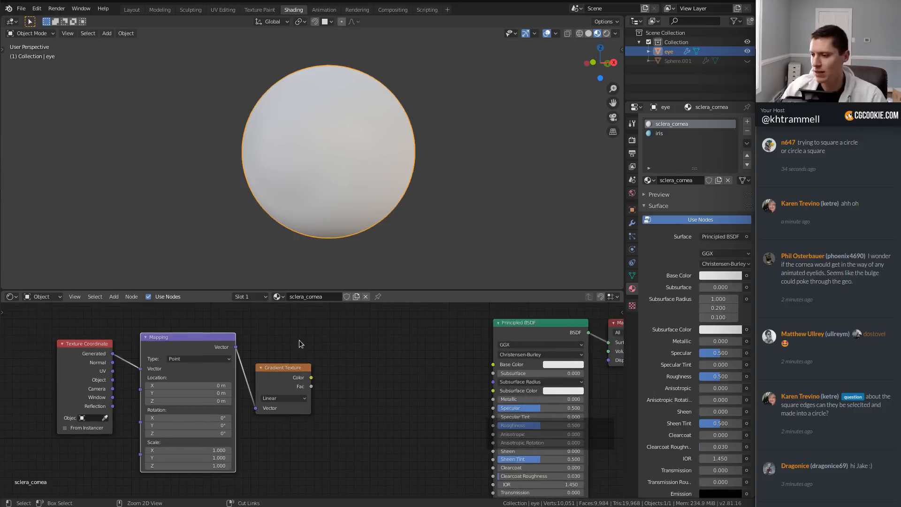
{"action": "left_click", "coordinate": [281, 376], "text": "ctrl+shift"}
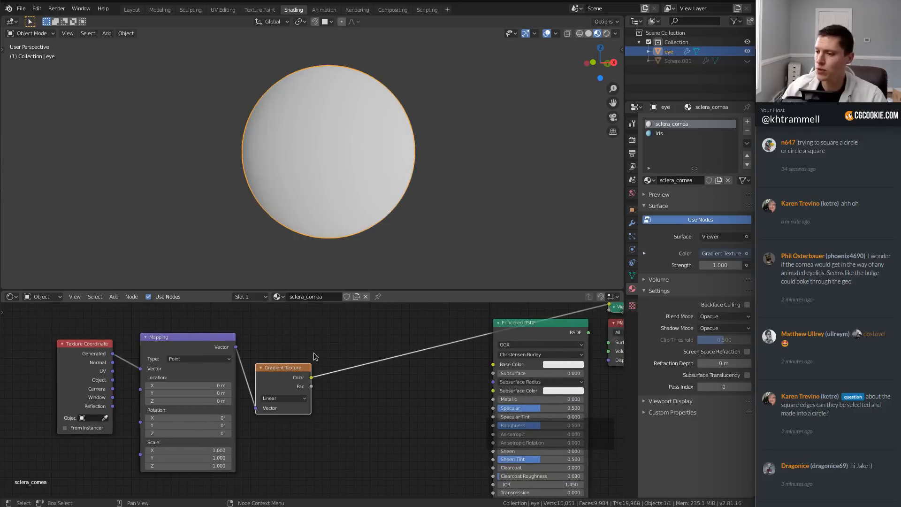
{"action": "middle_click_drag", "start_coordinate": [314, 353], "coordinate": [285, 389]}
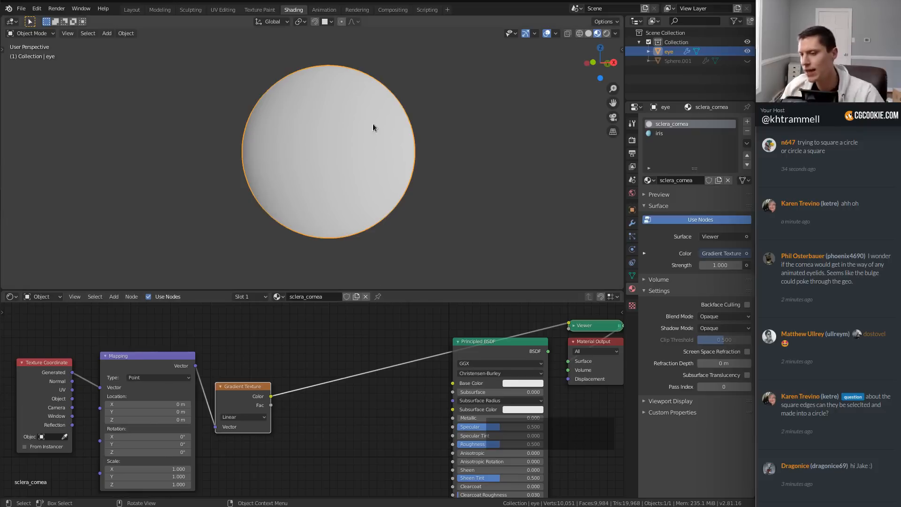
{"action": "mouse_move", "coordinate": [433, 178]}
{"action": "middle_mouse_down"}
{"action": "mouse_move", "coordinate": [452, 183]}
{"action": "mouse_move", "coordinate": [466, 162]}
{"action": "mouse_move", "coordinate": [412, 176]}
{"action": "mouse_move", "coordinate": [395, 192]}
{"action": "mouse_move", "coordinate": [401, 166]}
{"action": "middle_mouse_up"}
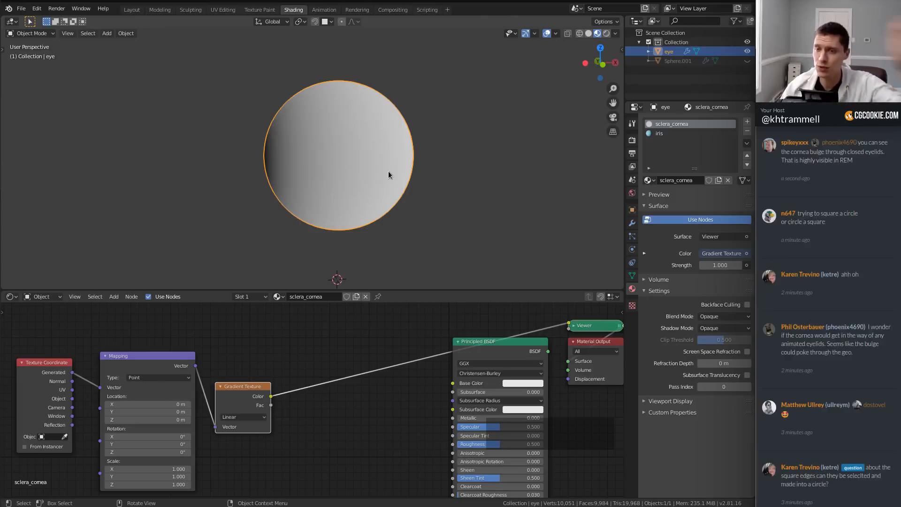
Step: Set the Gradient Texture's type to Spherical and drive its Mapping node with Object coordinates instead of Generated
{"action": "left_click", "coordinate": [243, 416]}
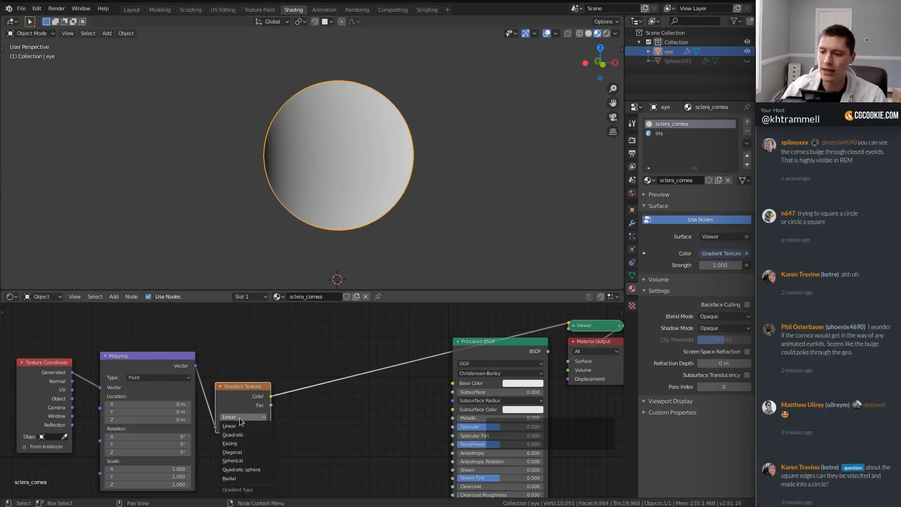
{"action": "left_click", "coordinate": [236, 461]}
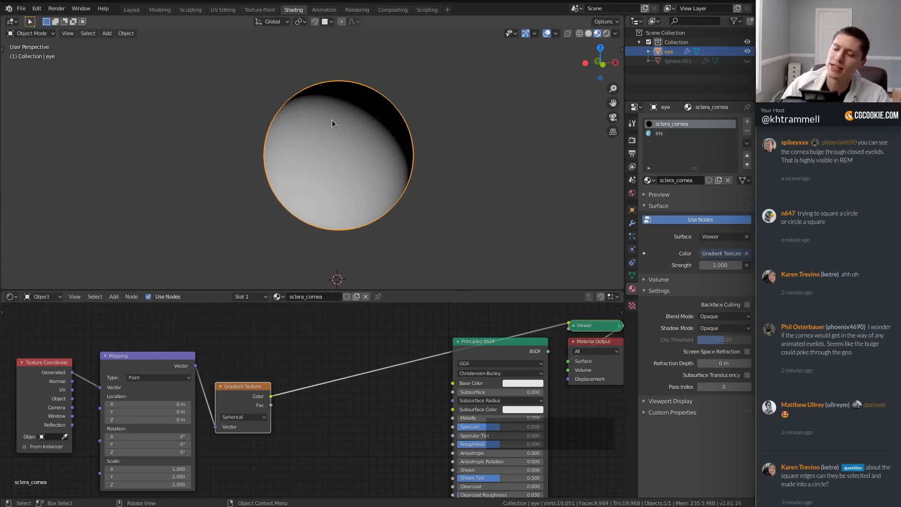
{"action": "middle_click_drag", "start_coordinate": [372, 140], "coordinate": [336, 149]}
{"action": "scroll", "coordinate": [336, 149], "scroll_direction": "up", "scroll_amount": 2}
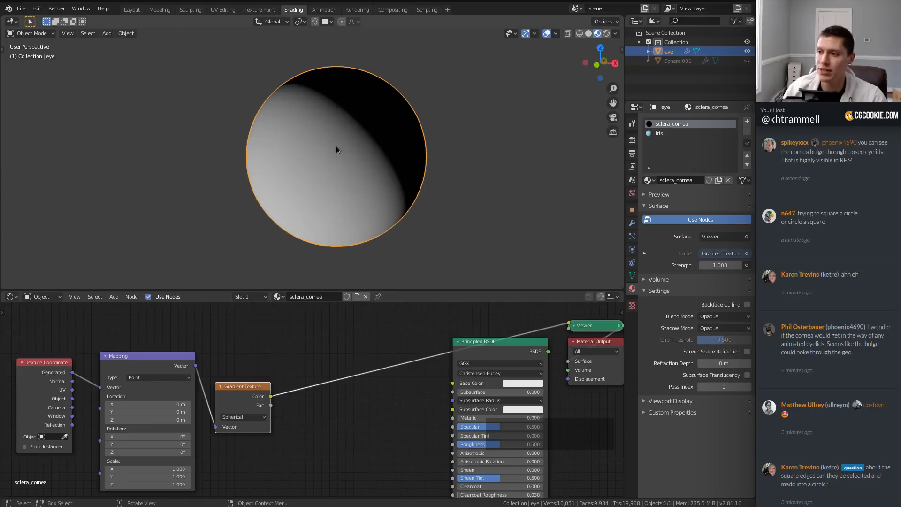
{"action": "scroll", "coordinate": [324, 399], "scroll_direction": "up", "scroll_amount": 1}
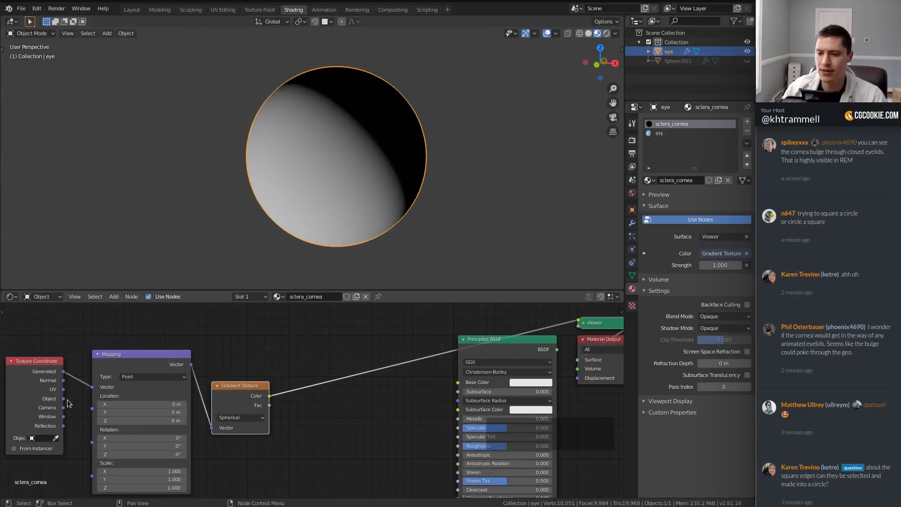
{"action": "left_click_drag", "start_coordinate": [63, 399], "coordinate": [93, 388]}
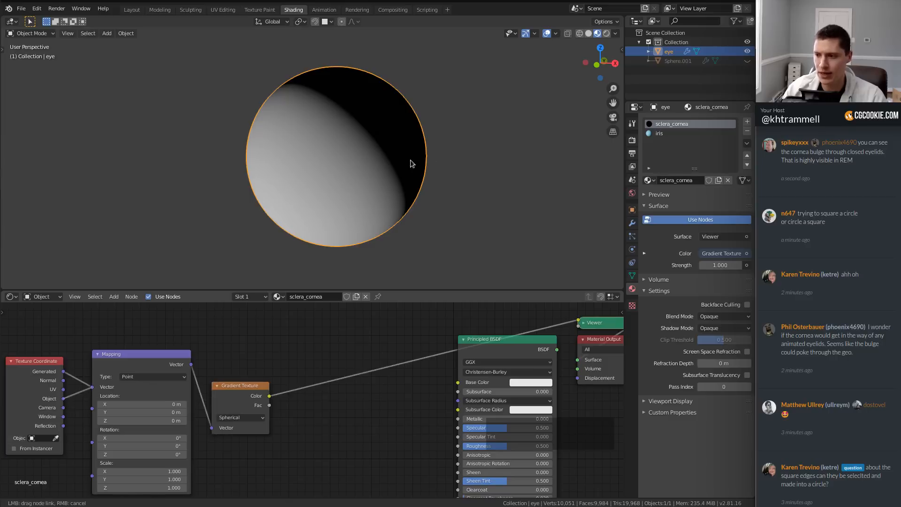
Step: Turn on the Origins viewport overlay and check where the eye's origin lies relative to the cornea
{"action": "left_click", "coordinate": [556, 33]}
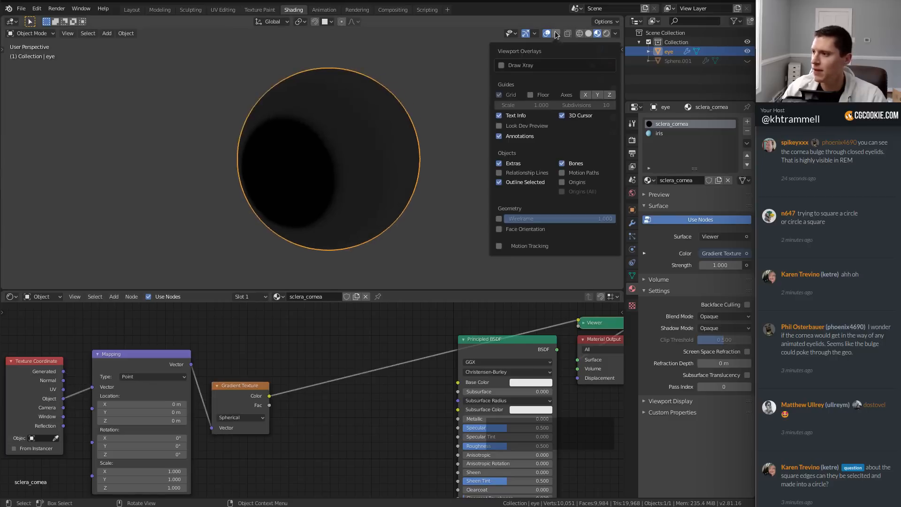
{"action": "left_click", "coordinate": [562, 182]}
{"action": "middle_click_drag", "start_coordinate": [375, 151], "coordinate": [319, 199]}
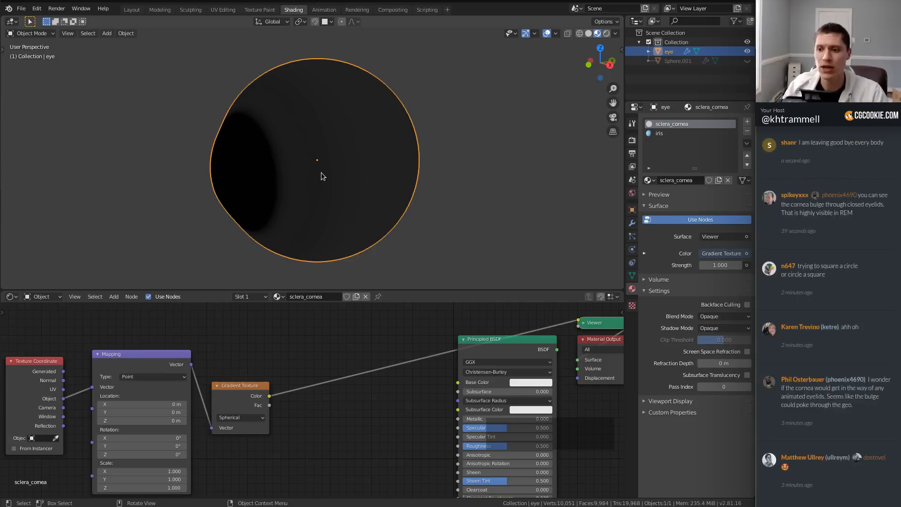
{"action": "middle_click_drag", "start_coordinate": [150, 365], "coordinate": [253, 369]}
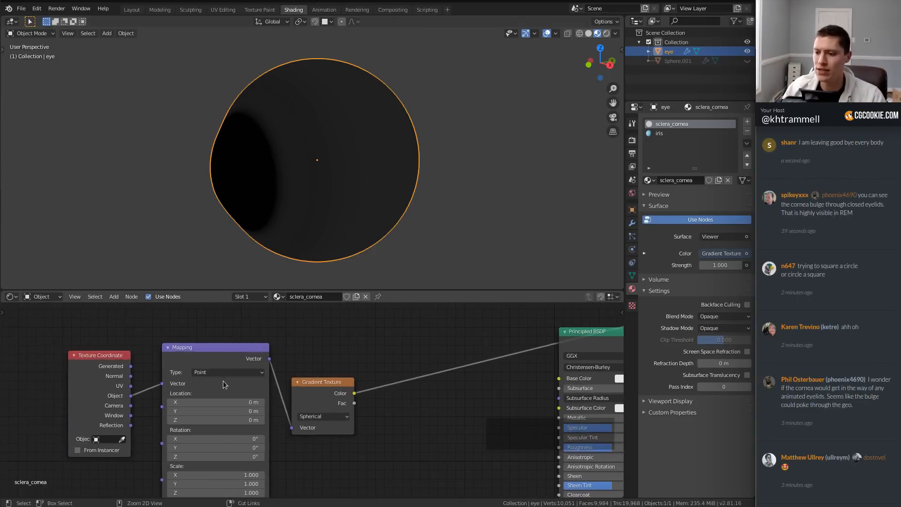
{"action": "middle_click_drag", "start_coordinate": [335, 128], "coordinate": [335, 184], "text": "ctrl"}
{"action": "middle_click_drag", "start_coordinate": [374, 153], "coordinate": [353, 153]}
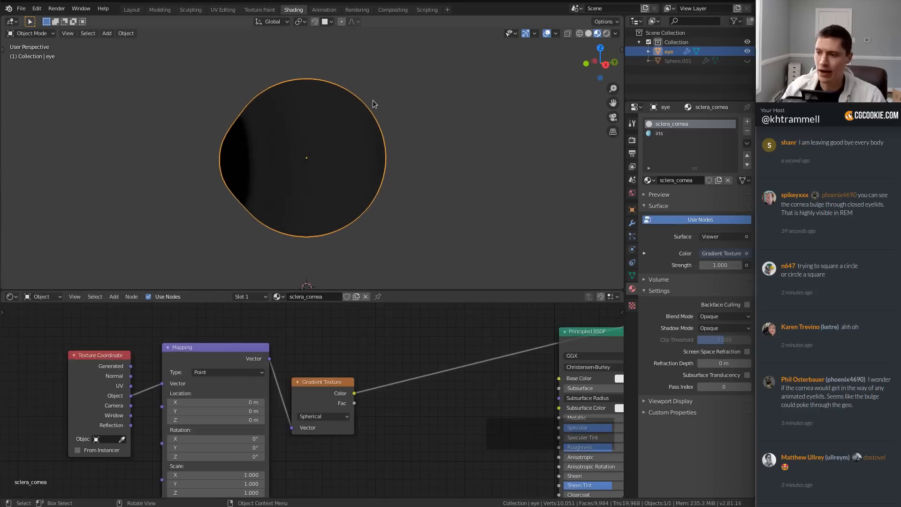
{"action": "key", "text": "r"}
{"action": "left_click", "coordinate": [445, 125]}
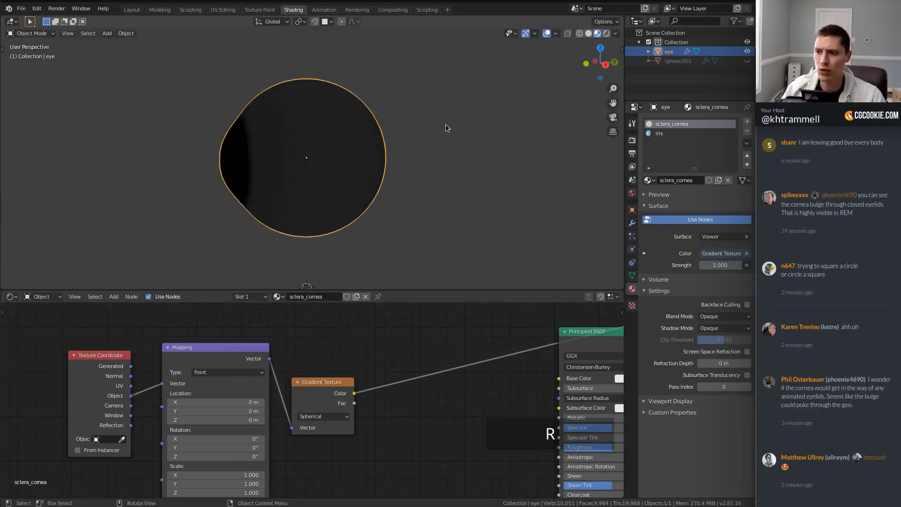
Step: Align the Gradient Texture node with the Mapping node and set the mapping's Y location to 1.02 m, centering the gradient on the cornea
{"action": "middle_click_drag", "start_coordinate": [314, 368], "coordinate": [233, 388], "text": "ctrl"}
{"action": "middle_click_drag", "start_coordinate": [233, 388], "coordinate": [246, 385]}
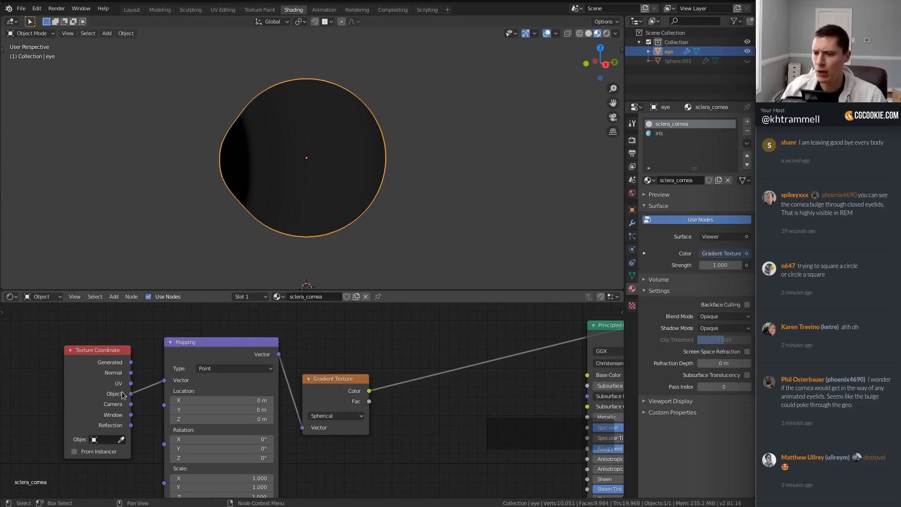
{"action": "middle_click_drag", "start_coordinate": [261, 385], "coordinate": [237, 388]}
{"action": "left_click_drag", "start_coordinate": [315, 390], "coordinate": [319, 357]}
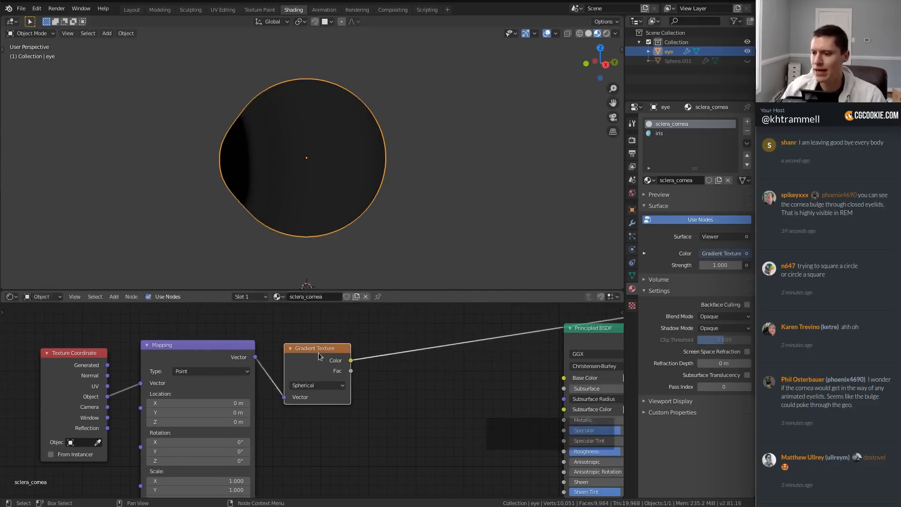
{"action": "middle_click_drag", "start_coordinate": [228, 385], "coordinate": [206, 404], "text": "ctrl"}
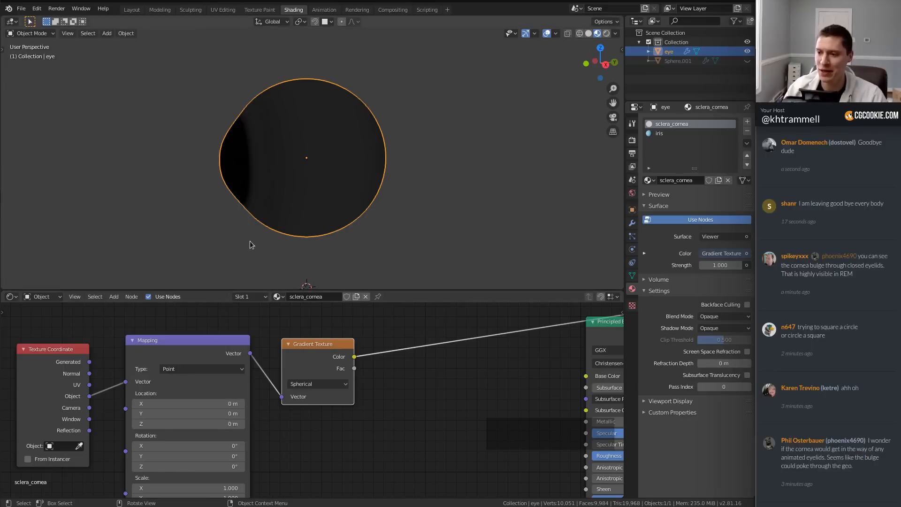
{"action": "left_click_drag", "start_coordinate": [188, 413], "coordinate": [235, 413]}
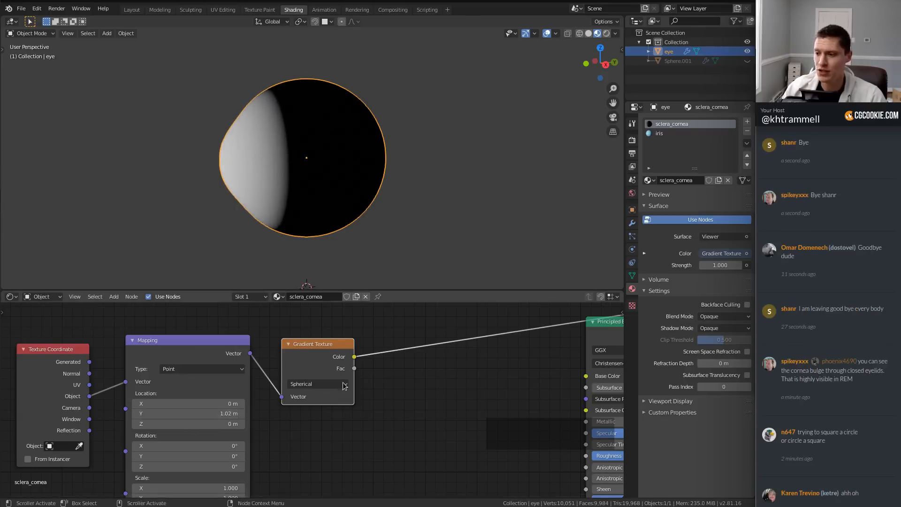
Step: Insert a ColorRamp node between the Gradient Texture and the Viewer
{"action": "scroll", "coordinate": [190, 432], "scroll_direction": "down", "scroll_amount": 2}
{"action": "key", "text": "shift+a"}
{"action": "mouse_move", "coordinate": [384, 378]}
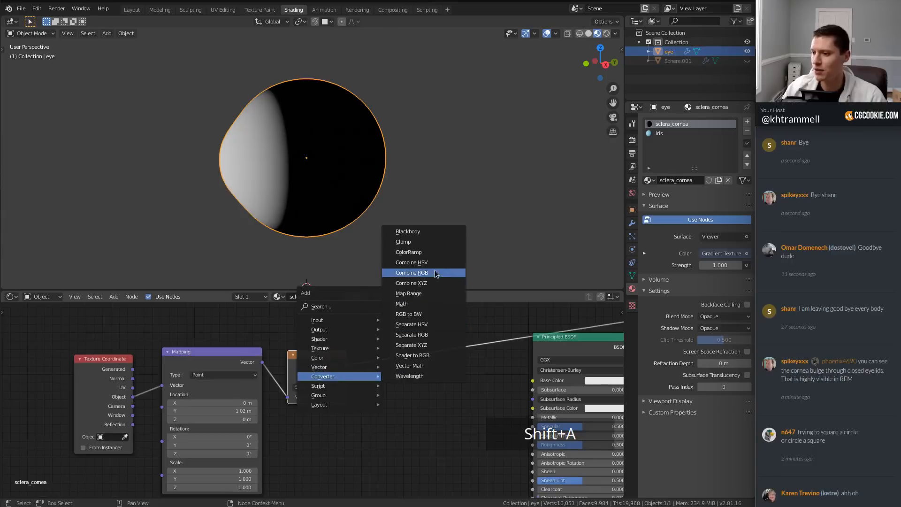
{"action": "left_click", "coordinate": [408, 252]}
{"action": "left_click", "coordinate": [388, 370]}
{"action": "middle_click_drag", "start_coordinate": [389, 369], "coordinate": [296, 394]}
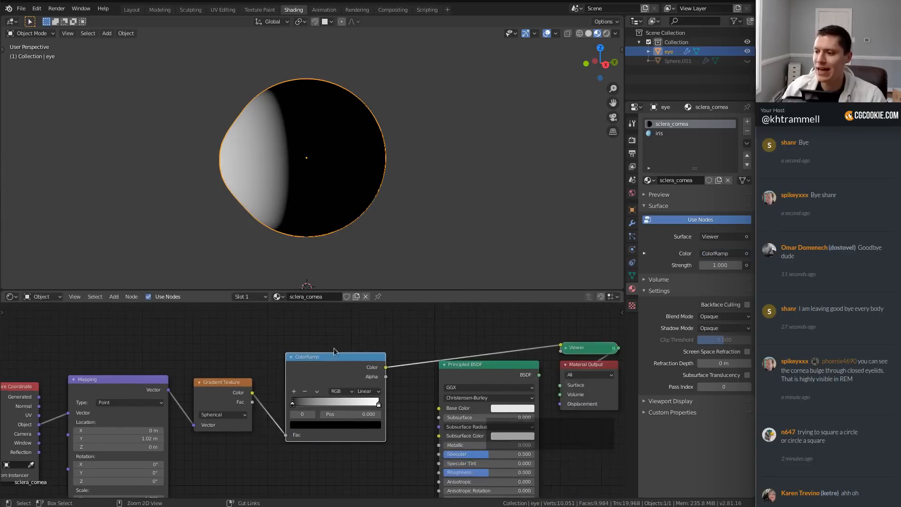
Step: Tighten the ColorRamp to isolate the cornea, with the white stop at about 0.614 just past the black one, and use Ease interpolation
{"action": "scroll", "coordinate": [314, 398], "scroll_direction": "up", "scroll_amount": 1}
{"action": "left_click_drag", "start_coordinate": [286, 403], "coordinate": [355, 406]}
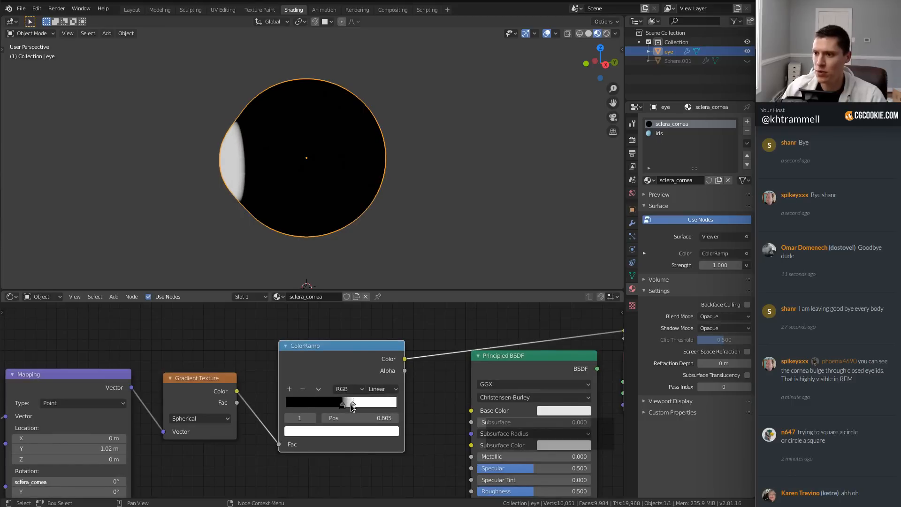
{"action": "left_click", "coordinate": [377, 388]}
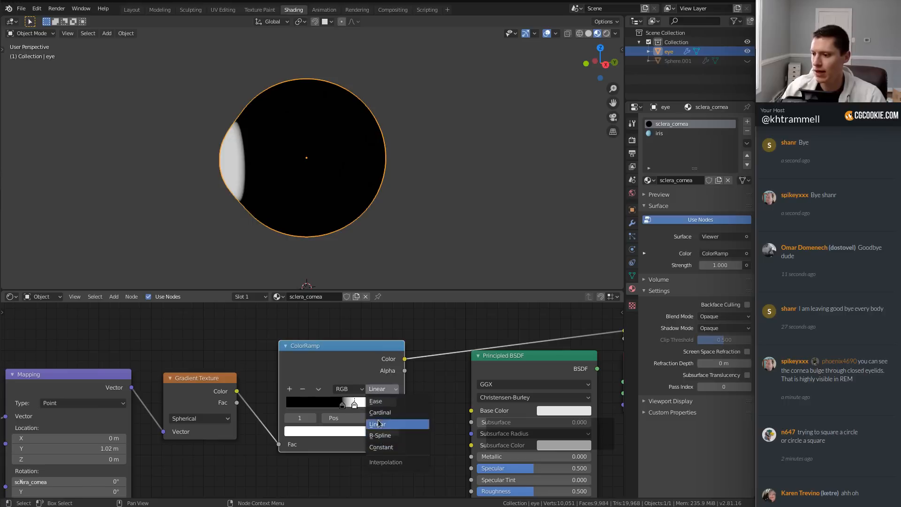
{"action": "left_click", "coordinate": [375, 402]}
Step: Shrink and soften the white cornea mask by moving the black ramp stop to 0.568 and the white stop farther along the ramp
{"action": "middle_click_drag", "start_coordinate": [286, 127], "coordinate": [403, 211]}
{"action": "middle_click_drag", "start_coordinate": [402, 211], "coordinate": [378, 213]}
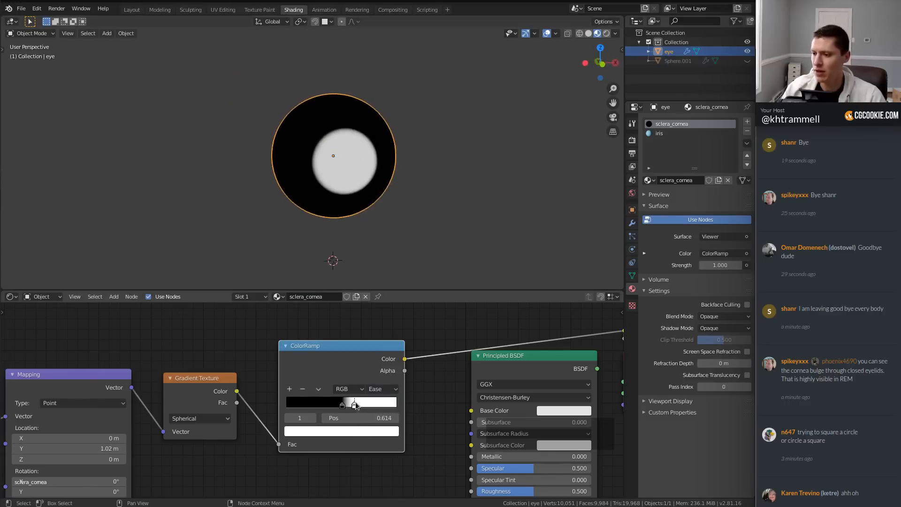
{"action": "mouse_move", "coordinate": [355, 405]}
{"action": "left_mouse_down"}
{"action": "mouse_move", "coordinate": [368, 404]}
{"action": "mouse_move", "coordinate": [349, 407]}
{"action": "left_mouse_up"}
{"action": "middle_click_drag", "start_coordinate": [371, 159], "coordinate": [390, 154]}
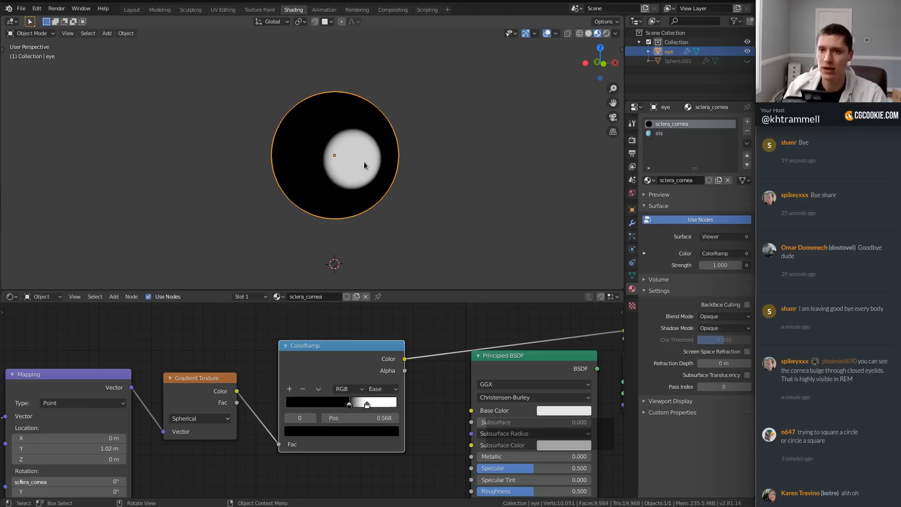
Step: Connect the ColorRamp's Color output to the Principled BSDF's Transmission input and enlarge the node editor area
{"action": "middle_click_drag", "start_coordinate": [338, 207], "coordinate": [348, 185], "text": "ctrl"}
{"action": "middle_click_drag", "start_coordinate": [349, 185], "coordinate": [359, 176]}
{"action": "middle_click_drag", "start_coordinate": [390, 342], "coordinate": [417, 388], "text": "ctrl"}
{"action": "middle_click_drag", "start_coordinate": [416, 388], "coordinate": [260, 404]}
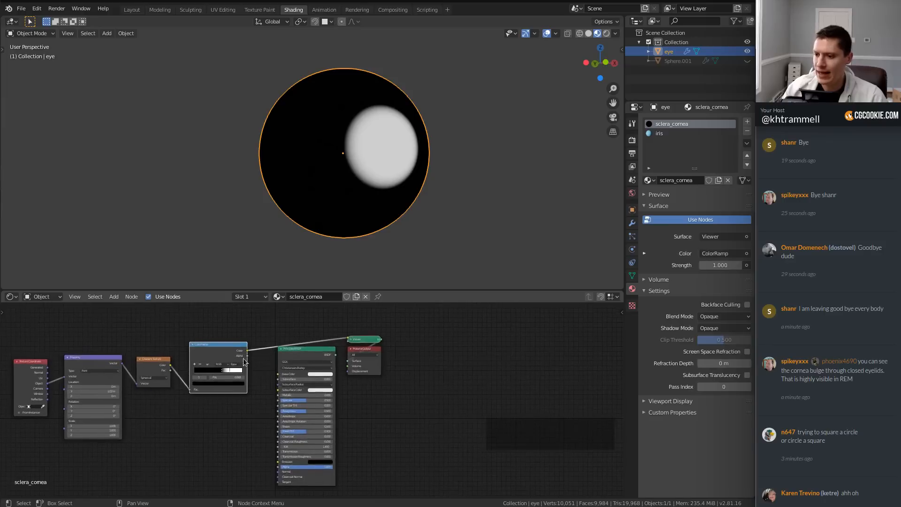
{"action": "left_click_drag", "start_coordinate": [248, 354], "coordinate": [277, 448]}
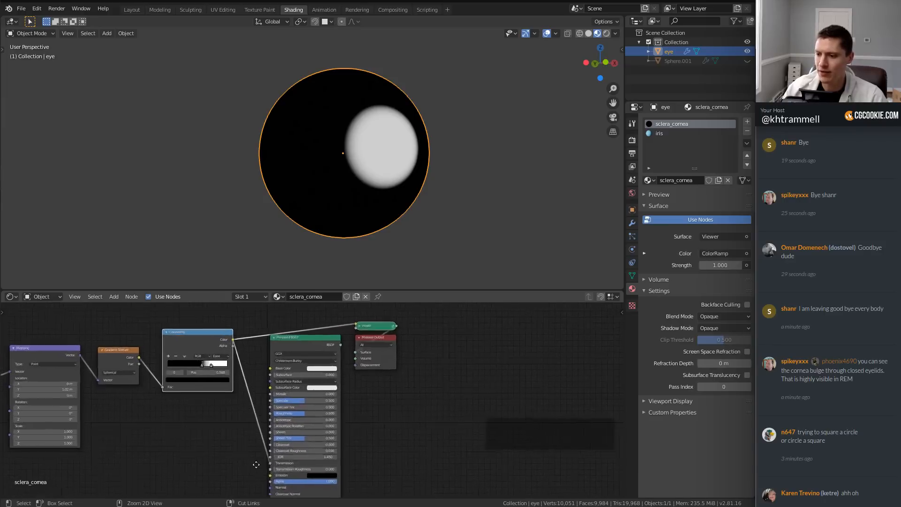
{"action": "scroll", "coordinate": [317, 404], "scroll_direction": "up", "scroll_amount": 1}
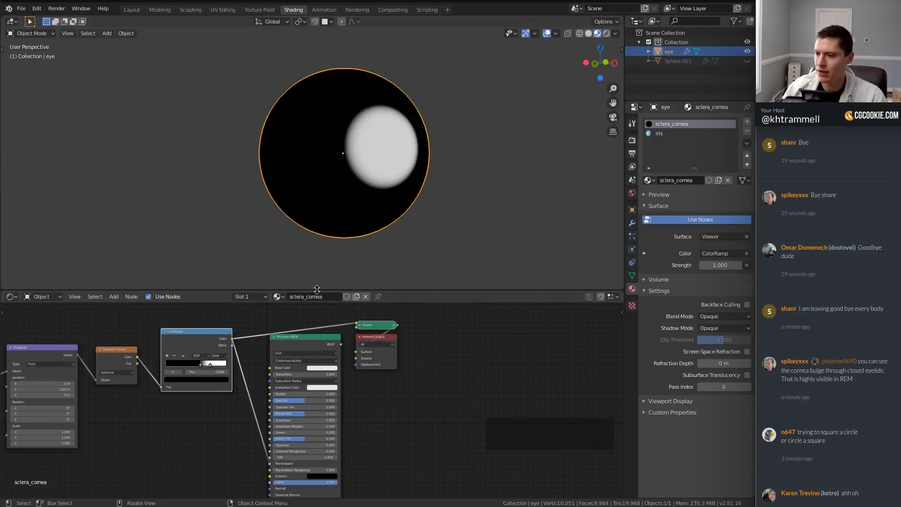
{"action": "left_click_drag", "start_coordinate": [318, 291], "coordinate": [317, 218]}
{"action": "scroll", "coordinate": [297, 395], "scroll_direction": "up", "scroll_amount": 3}
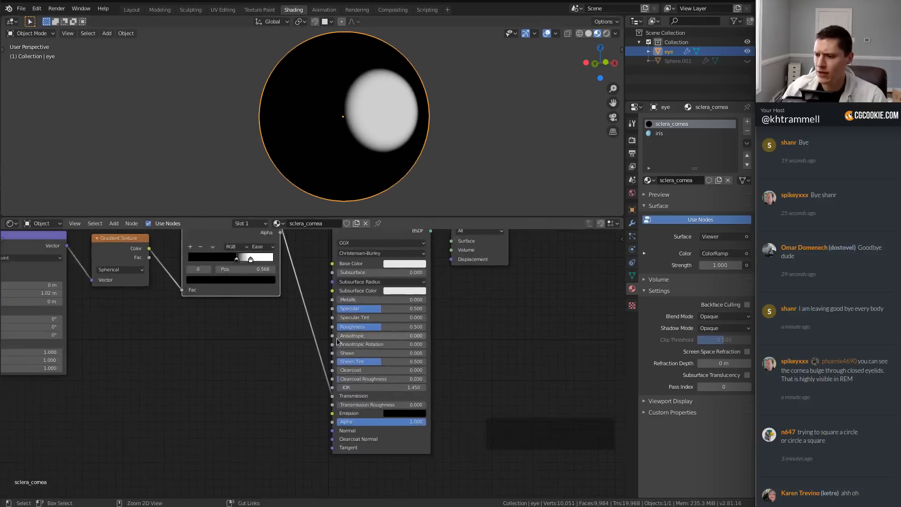
{"action": "scroll", "coordinate": [297, 439], "scroll_direction": "down", "scroll_amount": 6}
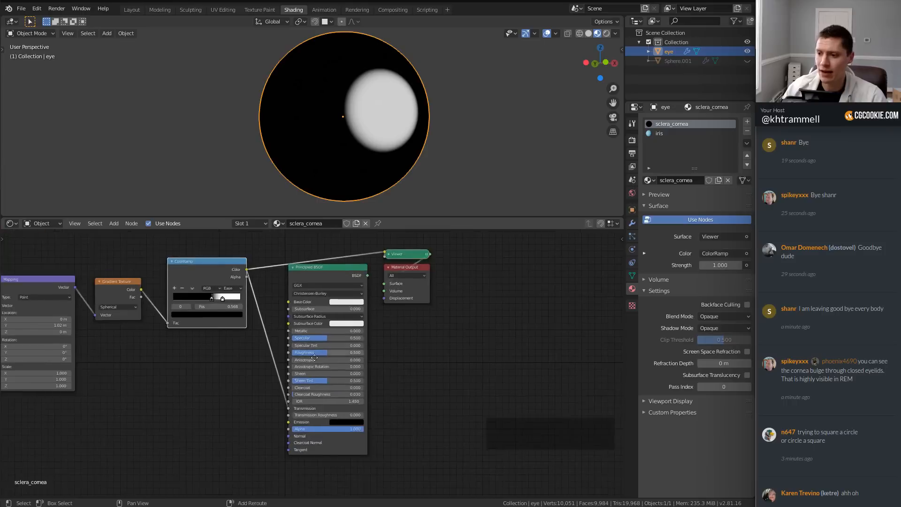
Step: Space the Material Output away from the Principled BSDF, connect the shader to it in place of the Viewer, and view the cornea
{"action": "middle_click_drag", "start_coordinate": [322, 262], "coordinate": [314, 276]}
{"action": "middle_click_drag", "start_coordinate": [376, 276], "coordinate": [353, 298]}
{"action": "left_click_drag", "start_coordinate": [394, 304], "coordinate": [436, 304]}
{"action": "scroll", "coordinate": [356, 322], "scroll_direction": "up", "scroll_amount": 1}
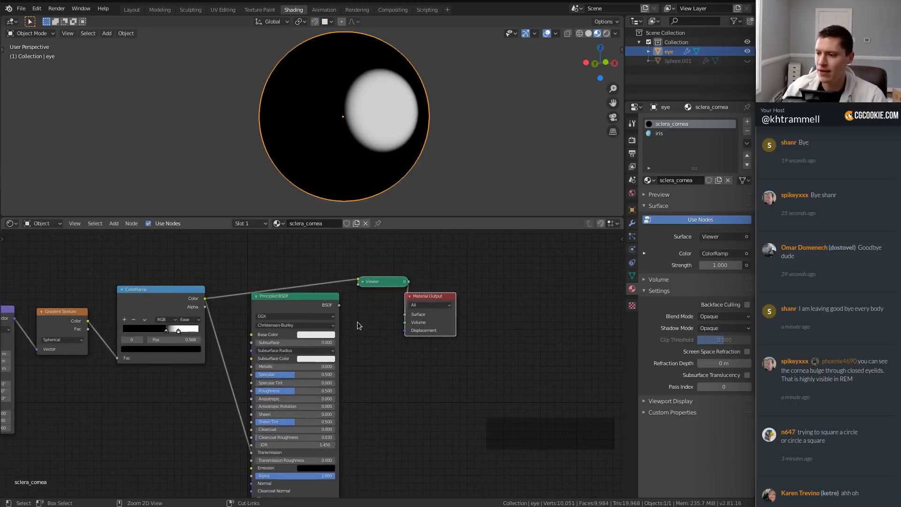
{"action": "left_click", "coordinate": [322, 297], "text": "ctrl+shift"}
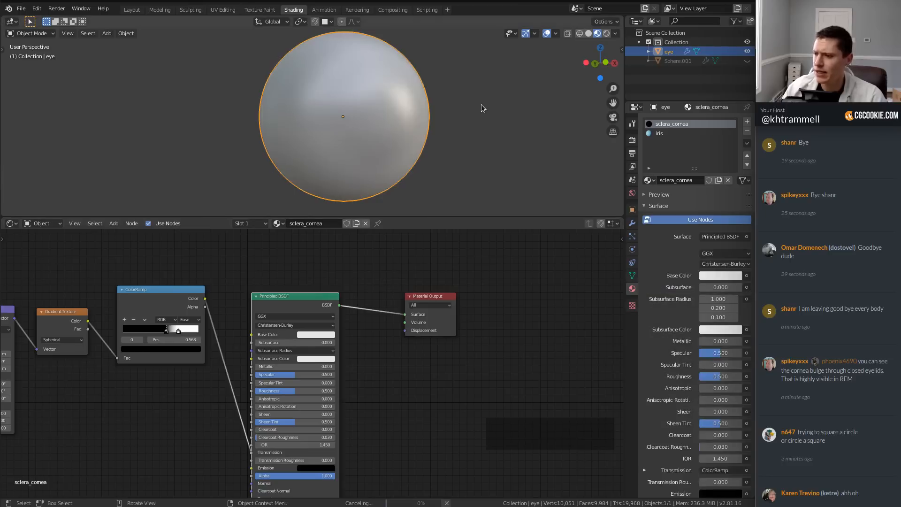
{"action": "middle_click_drag", "start_coordinate": [403, 124], "coordinate": [330, 91]}
{"action": "scroll", "coordinate": [361, 113], "scroll_direction": "up", "scroll_amount": 1}
{"action": "middle_click_drag", "start_coordinate": [433, 81], "coordinate": [419, 112], "text": "ctrl"}
{"action": "middle_click_drag", "start_coordinate": [419, 112], "coordinate": [361, 97], "text": "shift"}
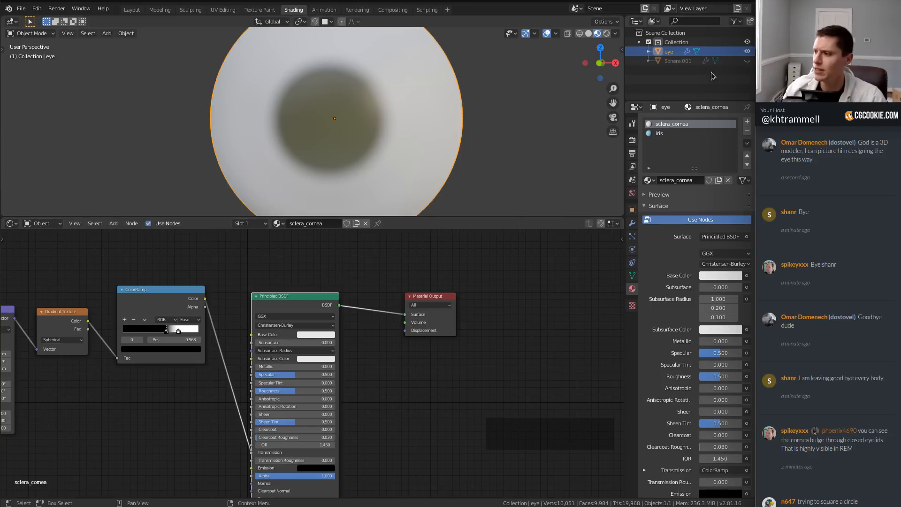
Step: Enable Screen Space Reflections with Refraction in the Eevee render settings
{"action": "left_click", "coordinate": [632, 141]}
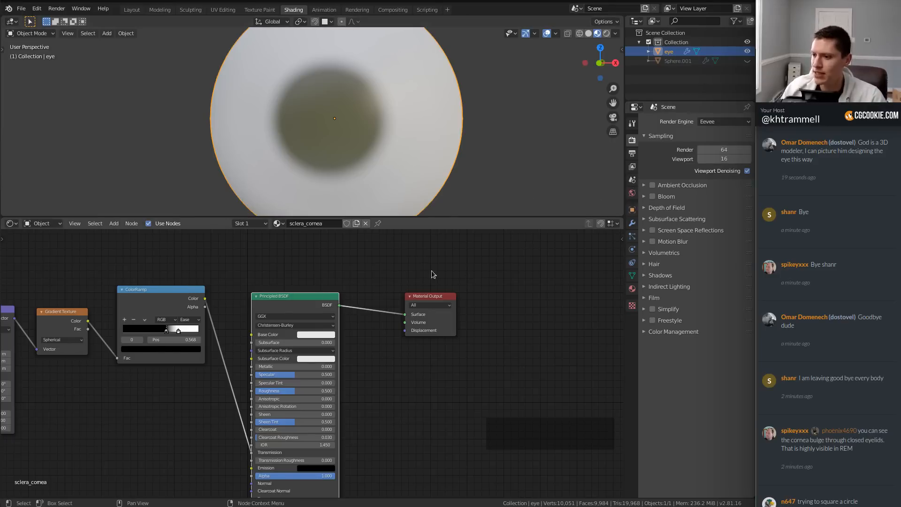
{"action": "left_click", "coordinate": [652, 230]}
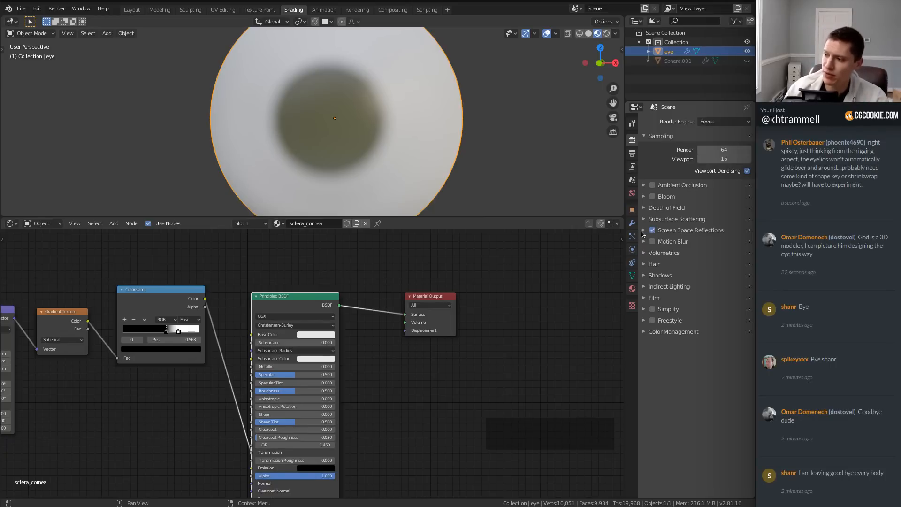
{"action": "left_click", "coordinate": [643, 230]}
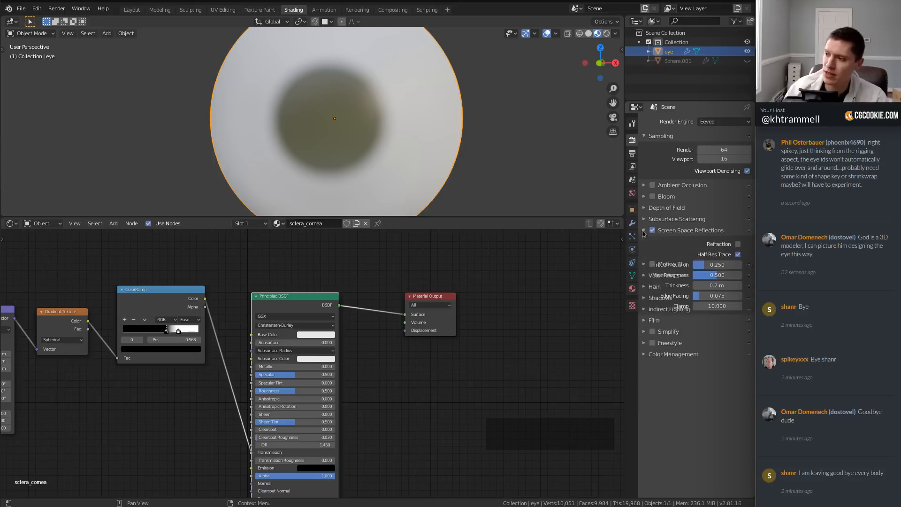
{"action": "left_click", "coordinate": [736, 245]}
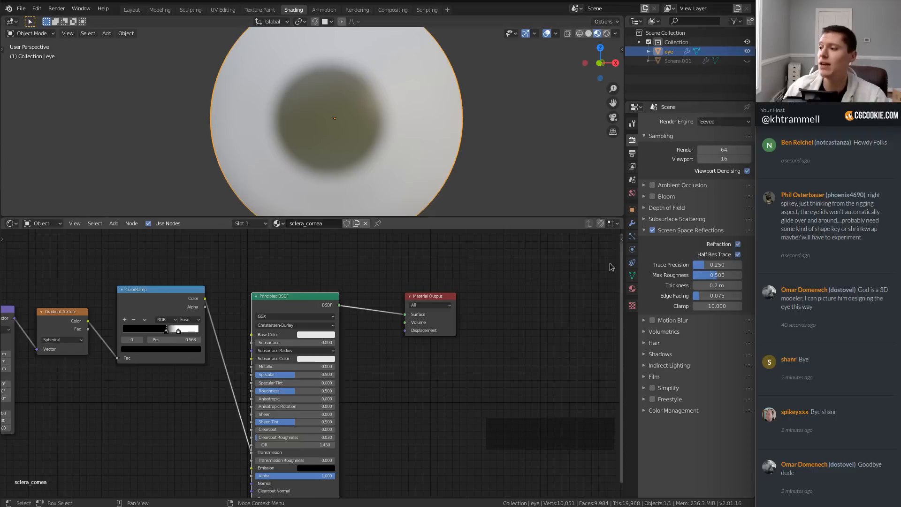
Step: Enable Screen Space Refraction for the sclera_cornea material and view the cornea up close
{"action": "left_click", "coordinate": [632, 287]}
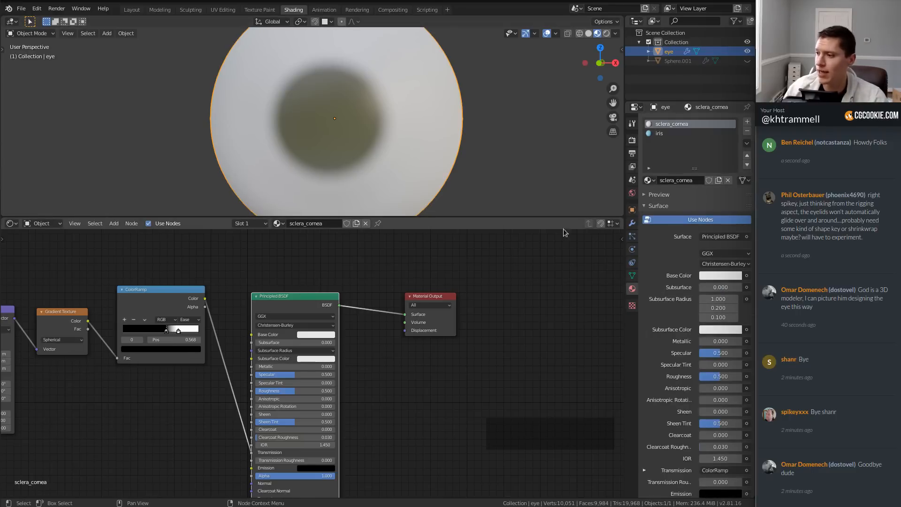
{"action": "scroll", "coordinate": [671, 306], "scroll_direction": "down", "scroll_amount": 10}
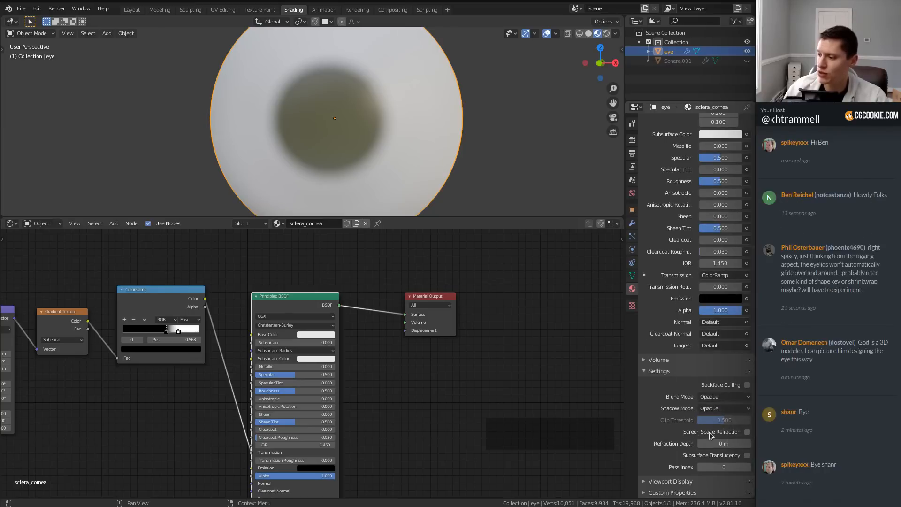
{"action": "left_click", "coordinate": [747, 432]}
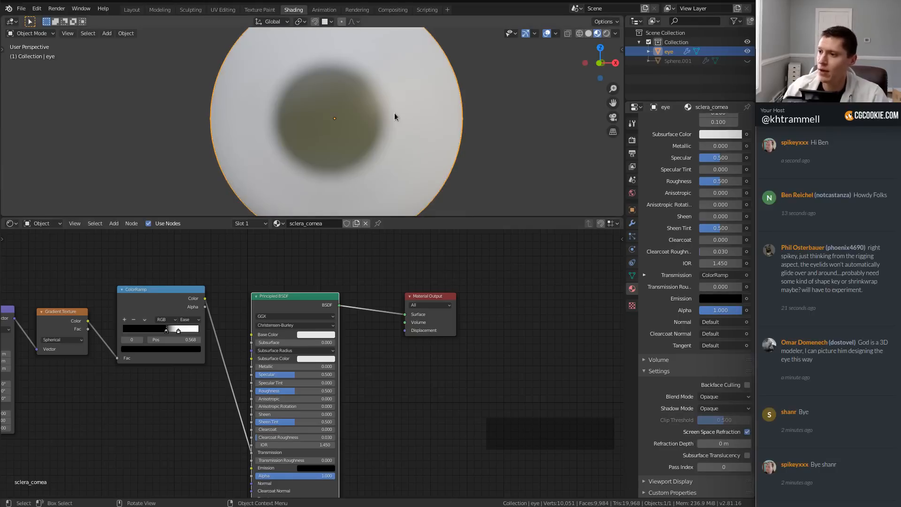
{"action": "mouse_move", "coordinate": [394, 117]}
{"action": "middle_mouse_down"}
{"action": "mouse_move", "coordinate": [366, 97]}
{"action": "mouse_move", "coordinate": [418, 116]}
{"action": "mouse_move", "coordinate": [403, 123]}
{"action": "middle_mouse_up"}
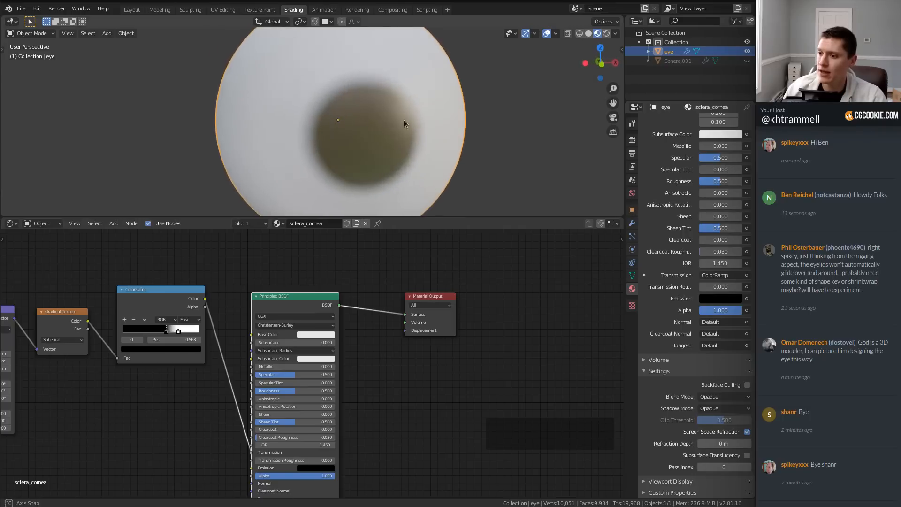
{"action": "scroll", "coordinate": [285, 330], "scroll_direction": "up", "scroll_amount": 2}
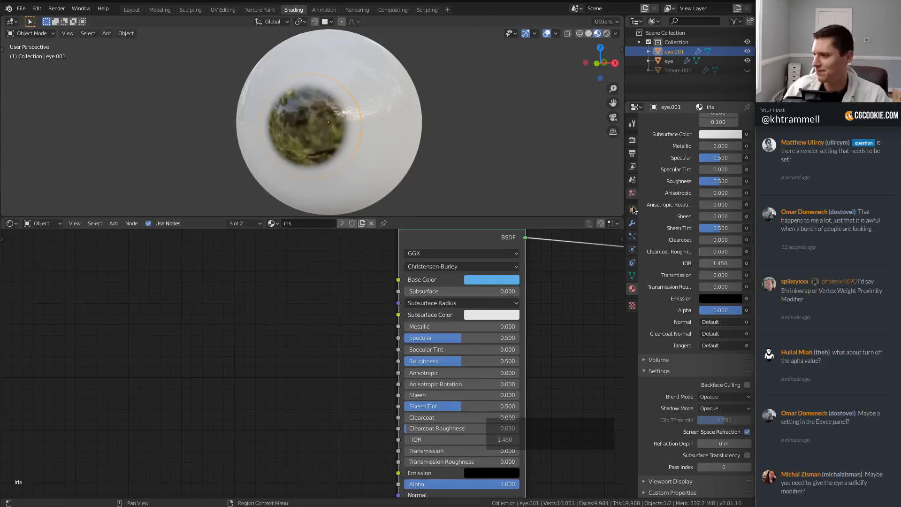
Step: Check the eye.001 iris mesh and its iris material slot in wireframe Edit Mode, then in solid and material preview shading
{"action": "scroll", "coordinate": [653, 245], "scroll_direction": "up", "scroll_amount": 3}
{"action": "scroll", "coordinate": [653, 244], "scroll_direction": "up", "scroll_amount": 6}
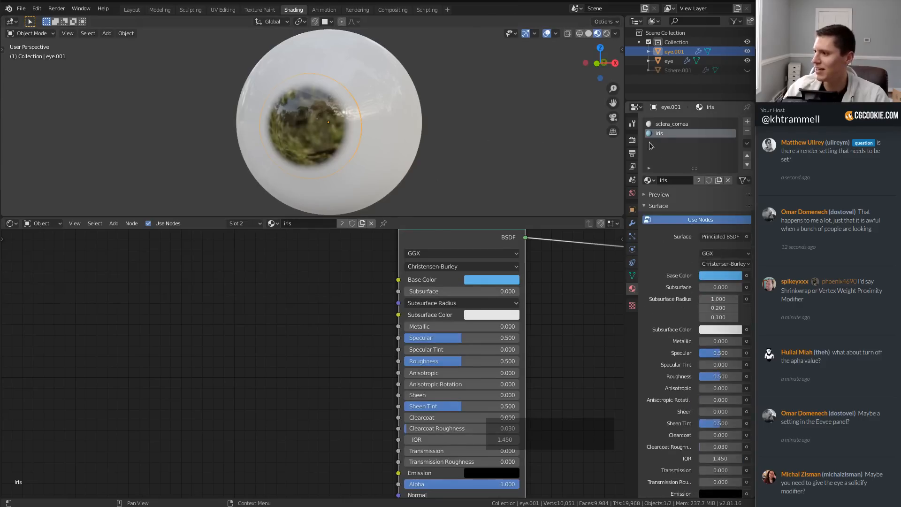
{"action": "key", "text": "Tab"}
{"action": "key", "text": "z"}
{"action": "key", "text": "a"}
{"action": "key", "text": "a"}
{"action": "key", "text": "a"}
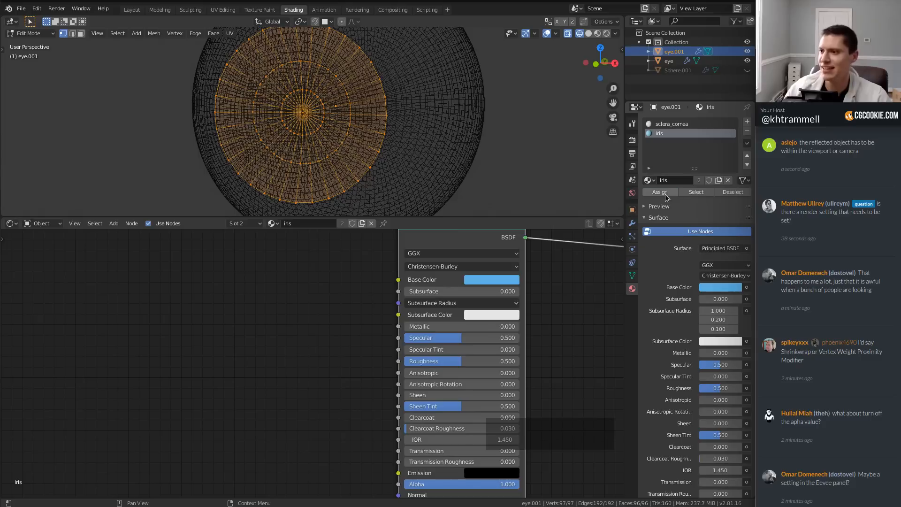
{"action": "key", "text": "Tab"}
{"action": "key", "text": "z"}
{"action": "left_click", "coordinate": [502, 137]}
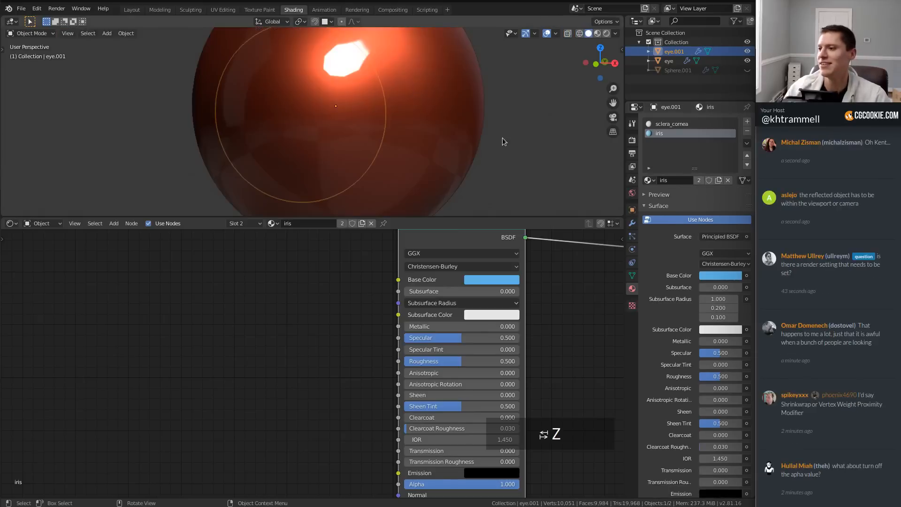
{"action": "key", "text": "z"}
{"action": "left_click", "coordinate": [478, 205]}
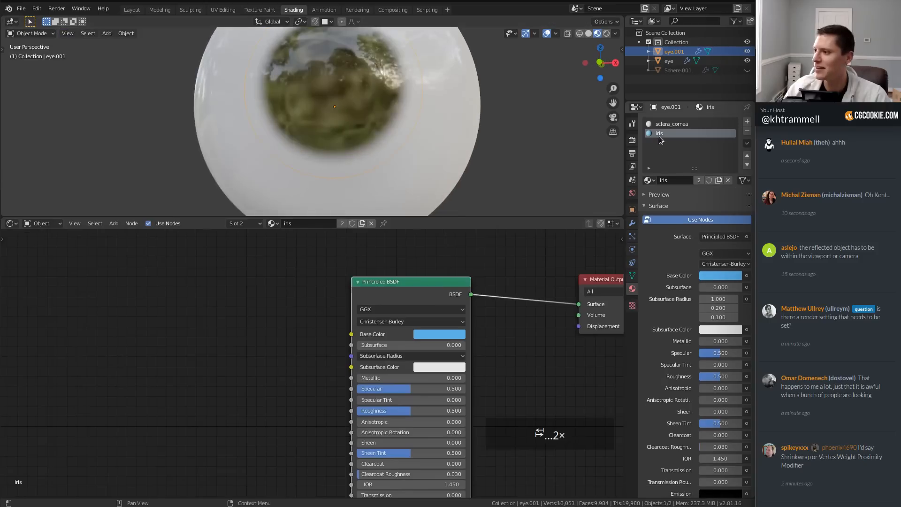
Step: Recheck the eye.001 mesh selection against the iris slot in wireframe and return to Object Mode with solid shading
{"action": "key", "text": "z"}
{"action": "left_click", "coordinate": [358, 121]}
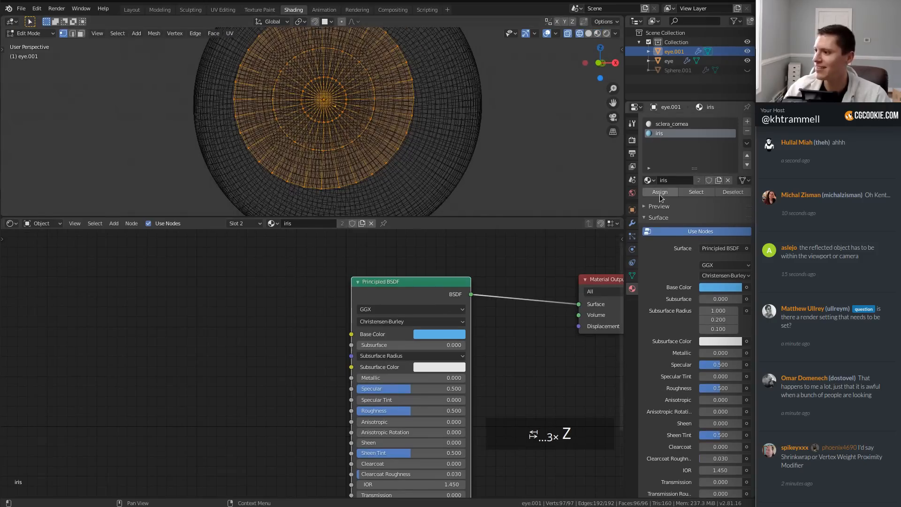
{"action": "key", "text": "Tab"}
{"action": "key", "text": "z"}
{"action": "left_click", "coordinate": [509, 151]}
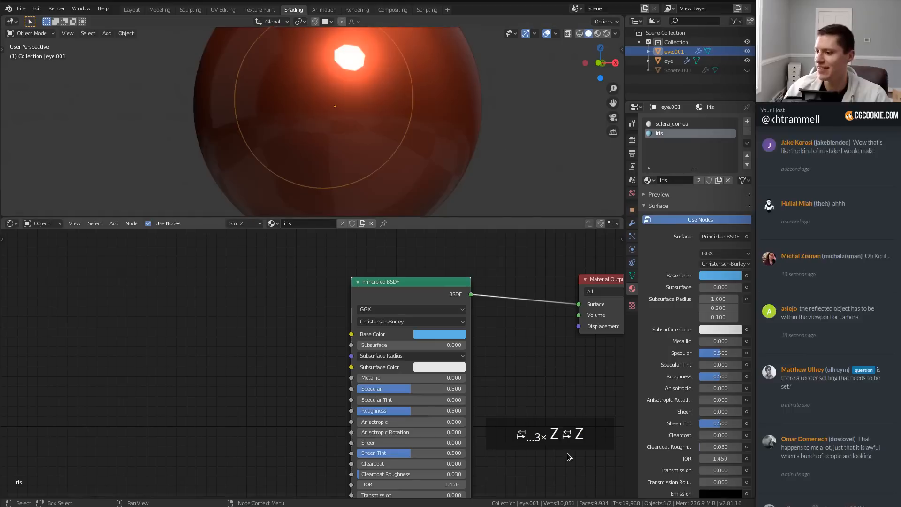
Step: Turn off Screen Space Refraction for the iris material and show the eye in material preview
{"action": "scroll", "coordinate": [720, 338], "scroll_direction": "down", "scroll_amount": 10}
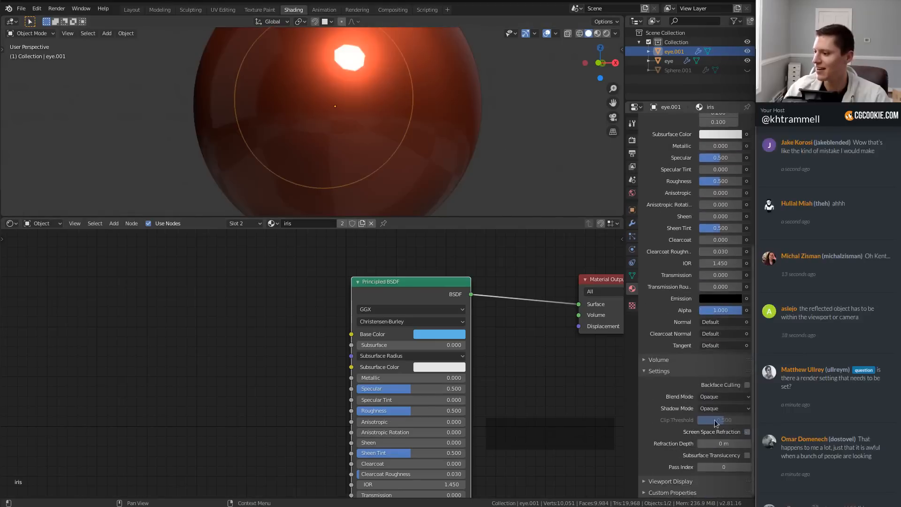
{"action": "key", "text": "z"}
{"action": "left_click", "coordinate": [393, 171]}
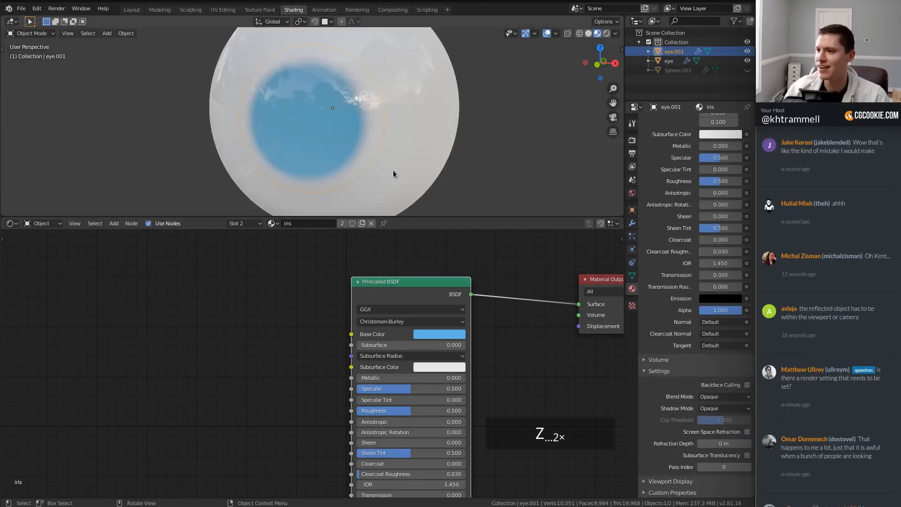
{"action": "left_click", "coordinate": [748, 432]}
{"action": "left_click", "coordinate": [747, 432]}
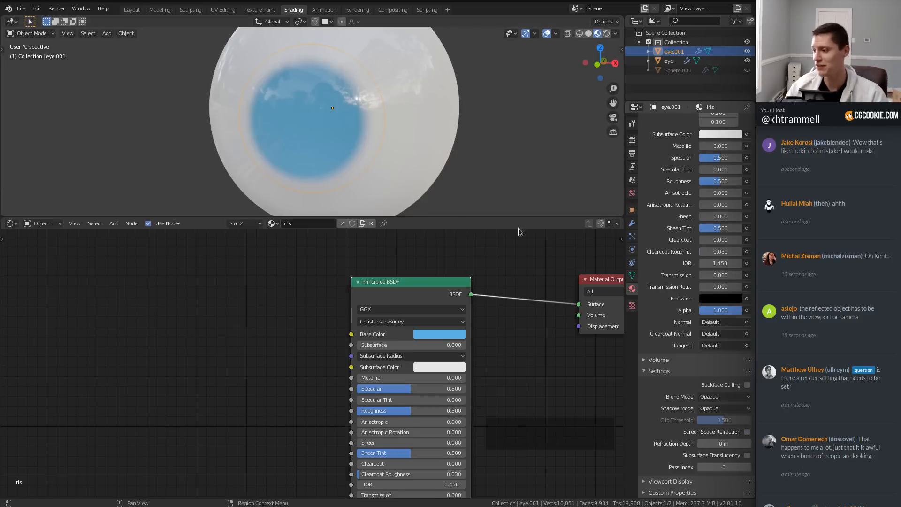
Step: Compare the eye with the iris material's Screen Space Refraction toggled on and off, leaving it off
{"action": "middle_click_drag", "start_coordinate": [373, 106], "coordinate": [348, 99]}
{"action": "scroll", "coordinate": [384, 348], "scroll_direction": "down", "scroll_amount": 2}
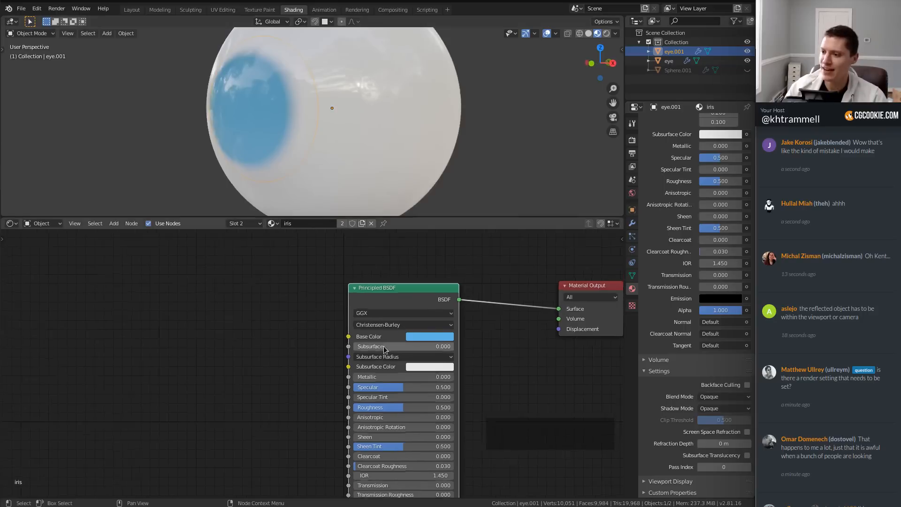
{"action": "middle_click_drag", "start_coordinate": [377, 334], "coordinate": [356, 271]}
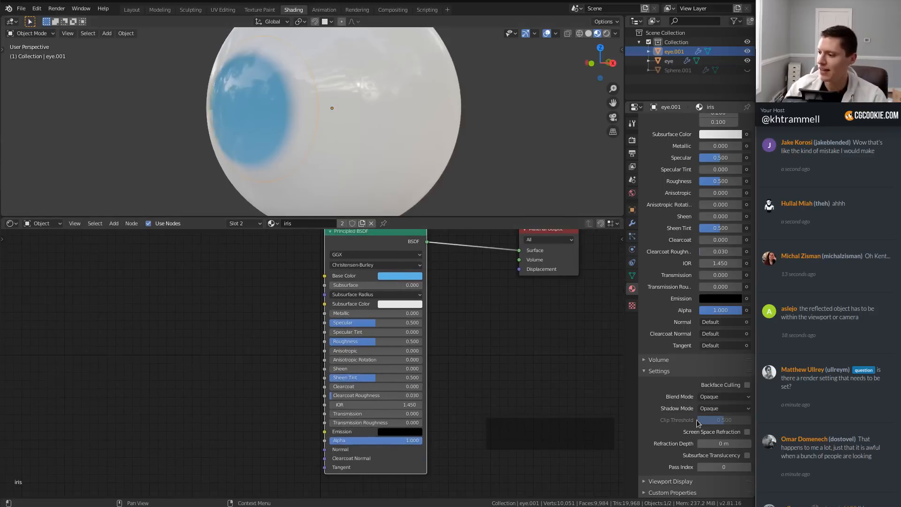
{"action": "left_click", "coordinate": [746, 432]}
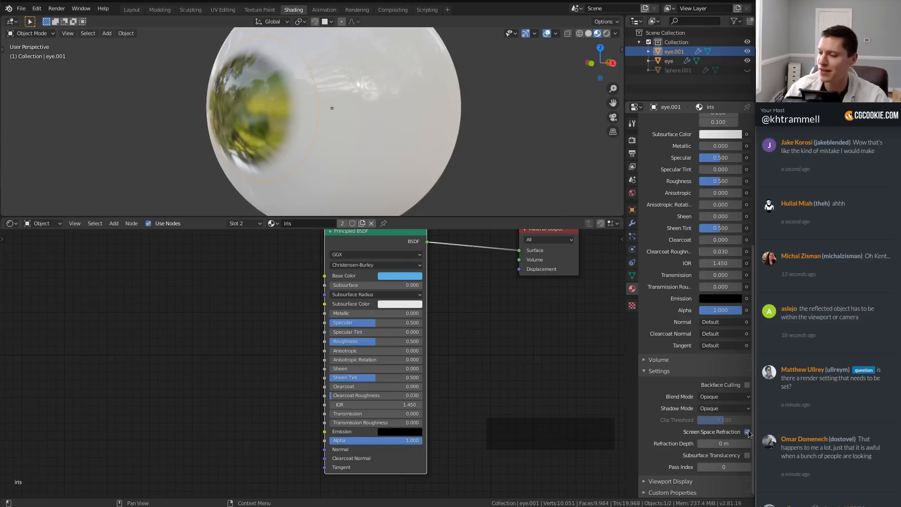
{"action": "left_click", "coordinate": [747, 432]}
{"action": "left_click", "coordinate": [747, 432]}
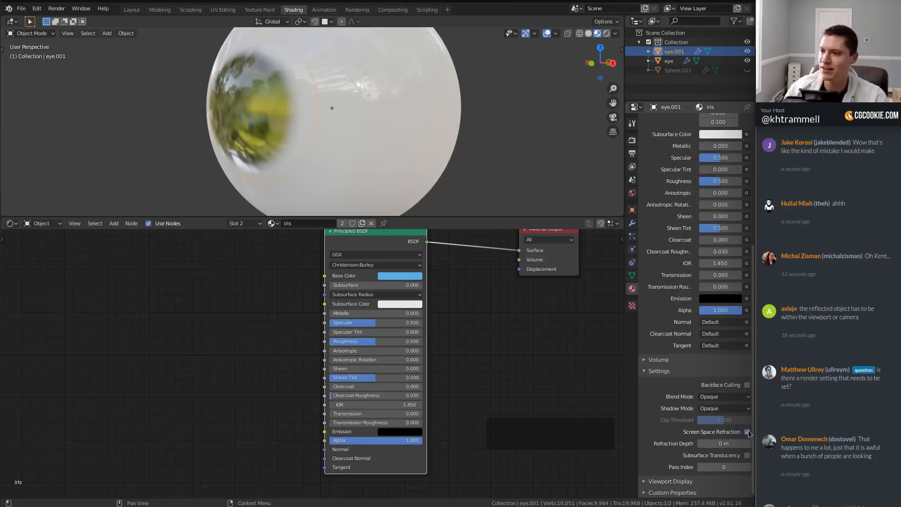
{"action": "left_click", "coordinate": [747, 432]}
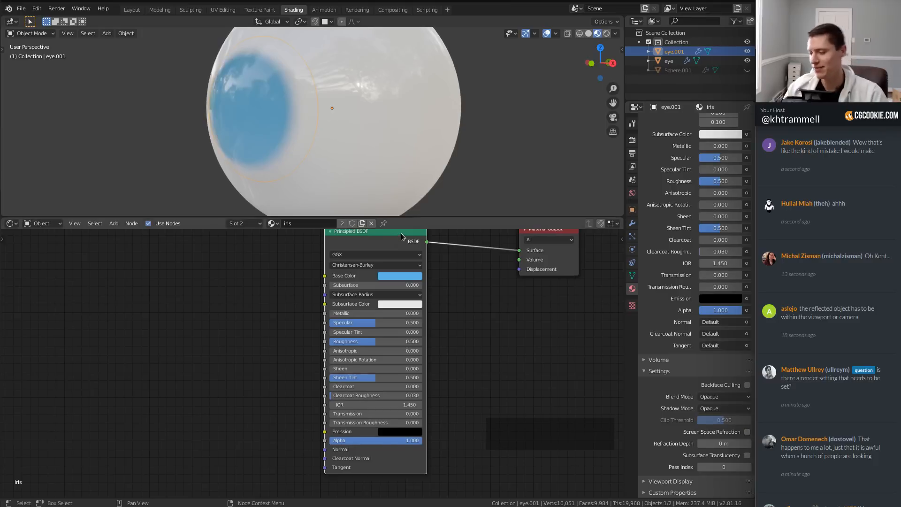
Step: Examine the separate iris mesh inside the eyeball from the side, in wireframe and solid shading
{"action": "mouse_move", "coordinate": [391, 102]}
{"action": "middle_mouse_down"}
{"action": "mouse_move", "coordinate": [466, 108]}
{"action": "mouse_move", "coordinate": [407, 89]}
{"action": "mouse_move", "coordinate": [359, 91]}
{"action": "middle_mouse_up"}
{"action": "key", "text": "Tab"}
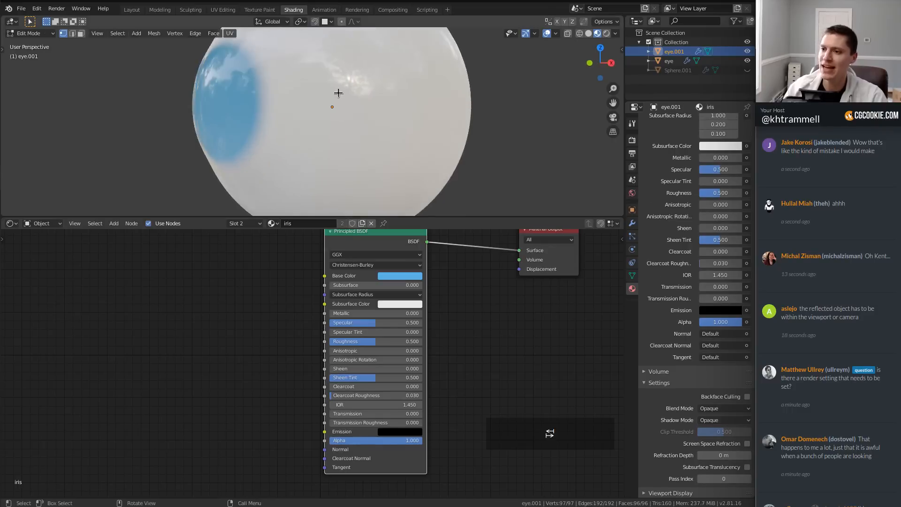
{"action": "key", "text": "z"}
{"action": "scroll", "coordinate": [691, 161], "scroll_direction": "up", "scroll_amount": 8}
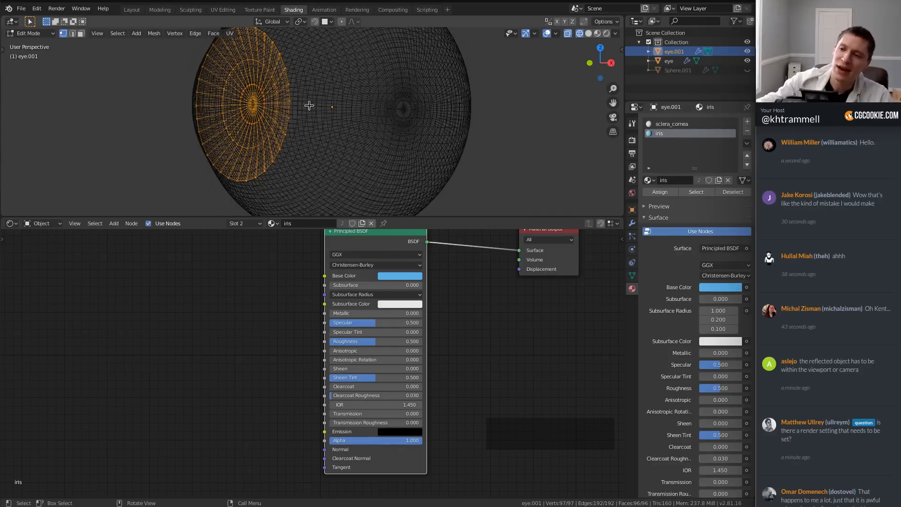
{"action": "key", "text": "z"}
{"action": "left_click", "coordinate": [373, 94]}
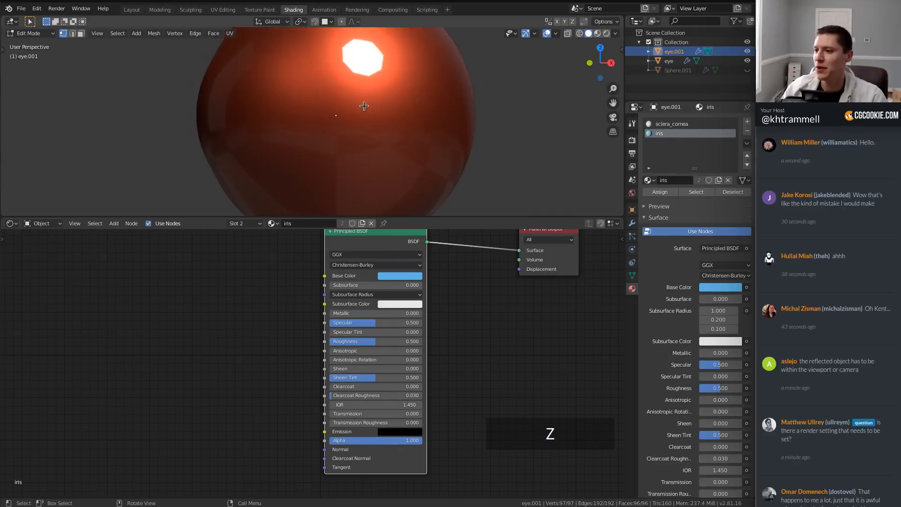
{"action": "key", "text": "Tab"}
{"action": "key", "text": "z"}
{"action": "left_click", "coordinate": [328, 116]}
{"action": "scroll", "coordinate": [327, 115], "scroll_direction": "down", "scroll_amount": 1}
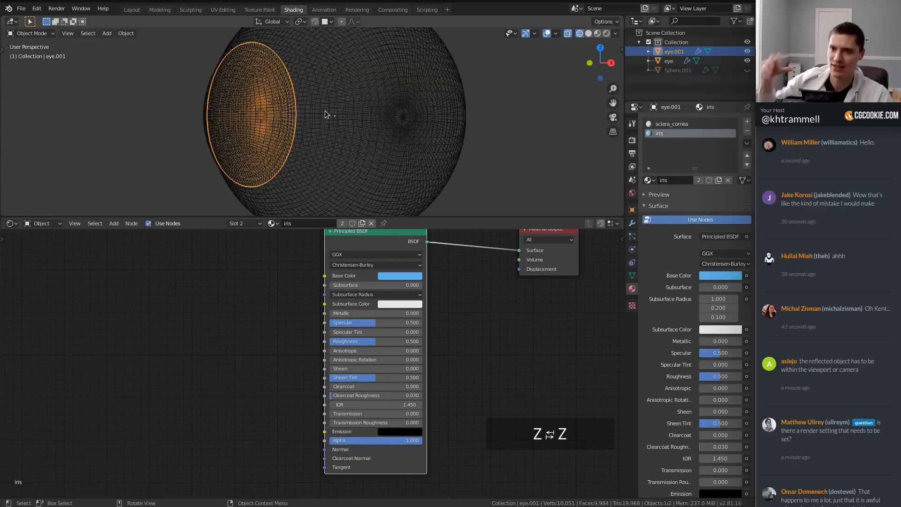
Step: Show the eye in material preview and examine the iris through the cornea from several angles
{"action": "key", "text": "z"}
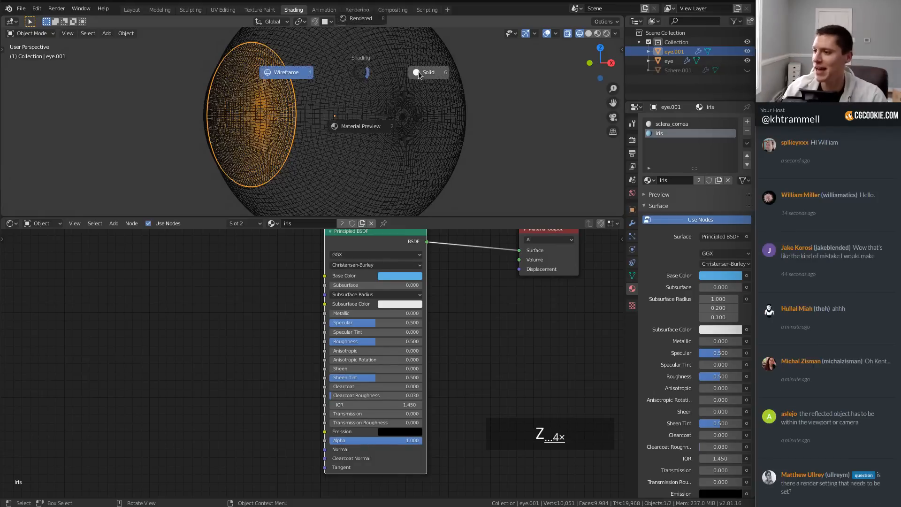
{"action": "left_click", "coordinate": [384, 117]}
{"action": "scroll", "coordinate": [407, 113], "scroll_direction": "down", "scroll_amount": 2}
{"action": "middle_click_drag", "start_coordinate": [397, 114], "coordinate": [431, 117]}
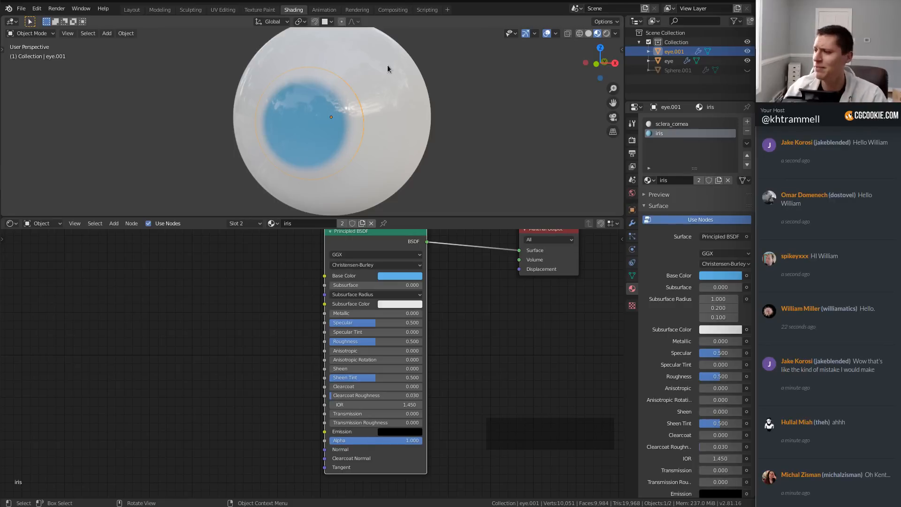
{"action": "middle_click_drag", "start_coordinate": [385, 97], "coordinate": [419, 77]}
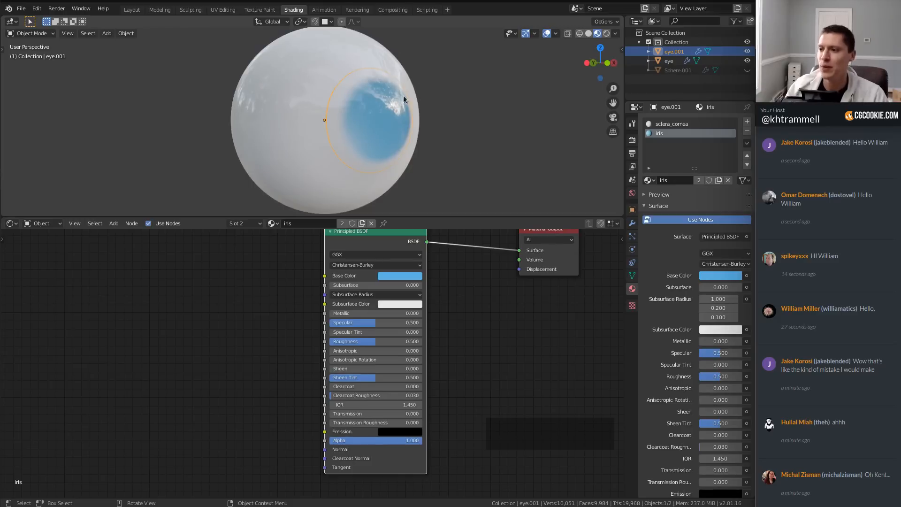
{"action": "middle_click_drag", "start_coordinate": [404, 95], "coordinate": [378, 123]}
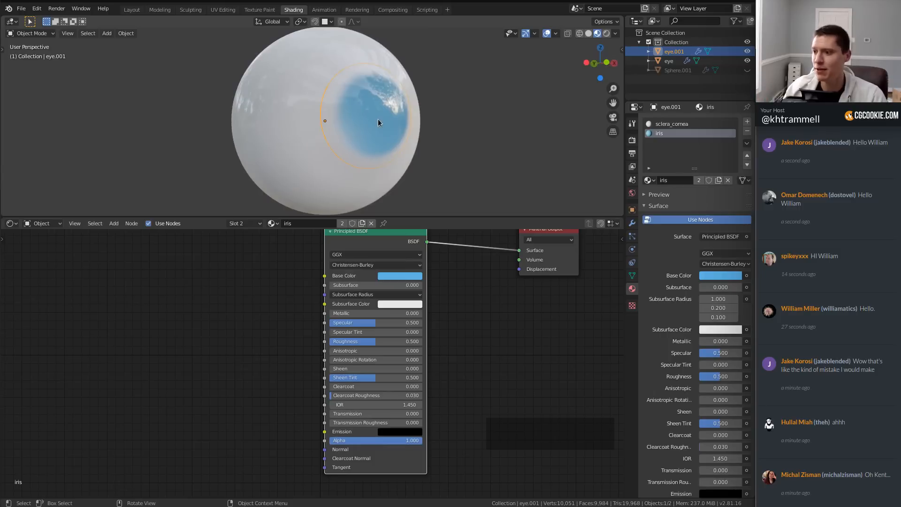
Step: Copy the Texture Coordinate, Mapping, Gradient Texture and ColorRamp nodes from the eye object's sclera_cornea material
{"action": "middle_click_drag", "start_coordinate": [244, 275], "coordinate": [229, 336]}
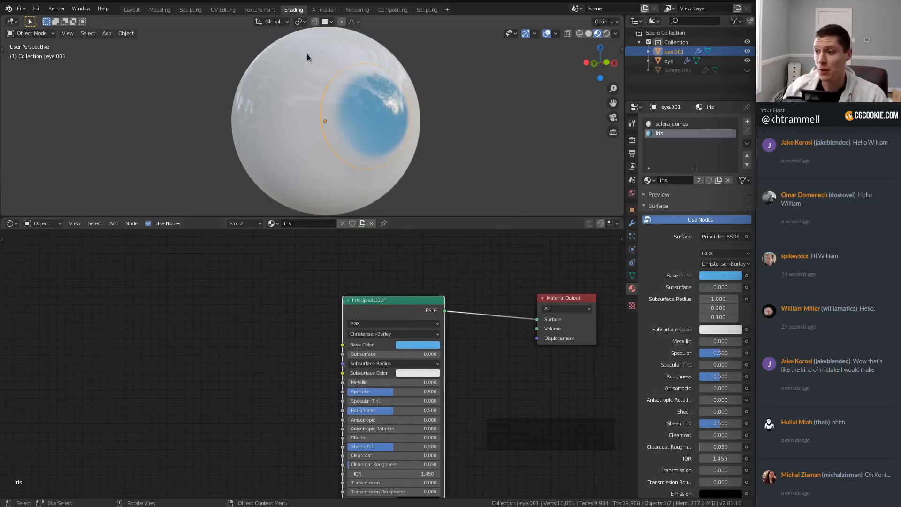
{"action": "left_click", "coordinate": [283, 66]}
{"action": "key", "text": "Home"}
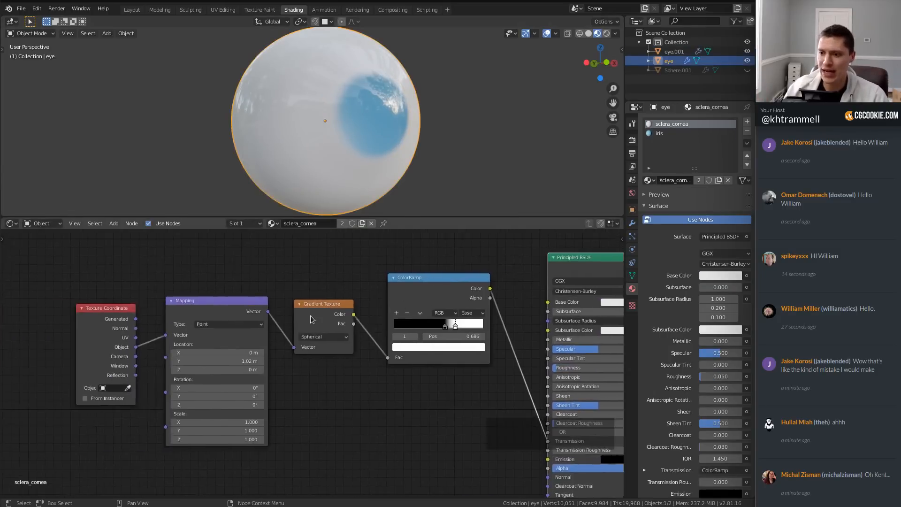
{"action": "key", "text": "b"}
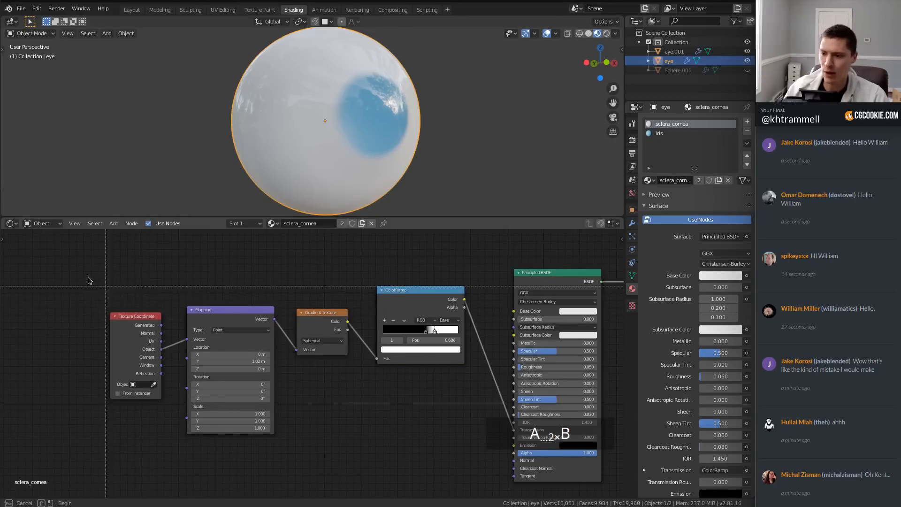
{"action": "left_click_drag", "start_coordinate": [74, 269], "coordinate": [398, 455]}
{"action": "key", "text": "ctrl+c"}
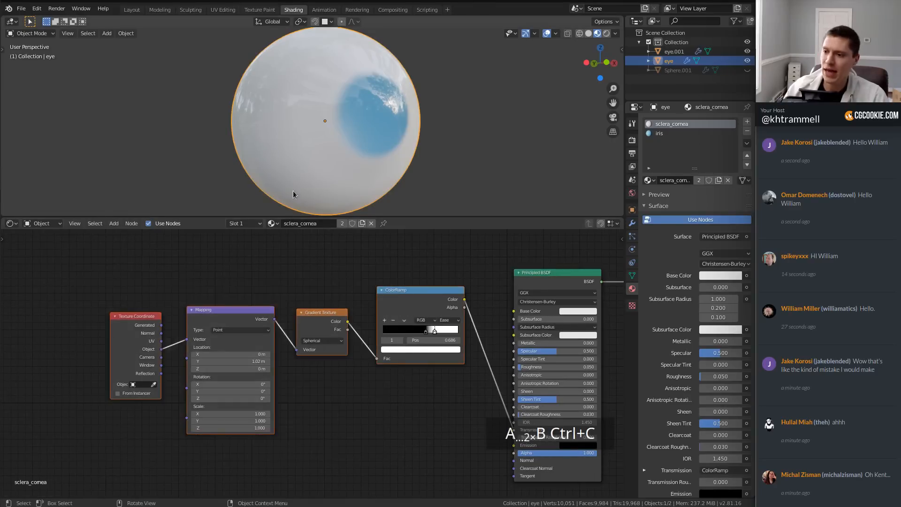
Step: Paste the copied gradient nodes into the iris material and place them before its Principled BSDF
{"action": "left_click", "coordinate": [239, 223]}
{"action": "left_click", "coordinate": [233, 254]}
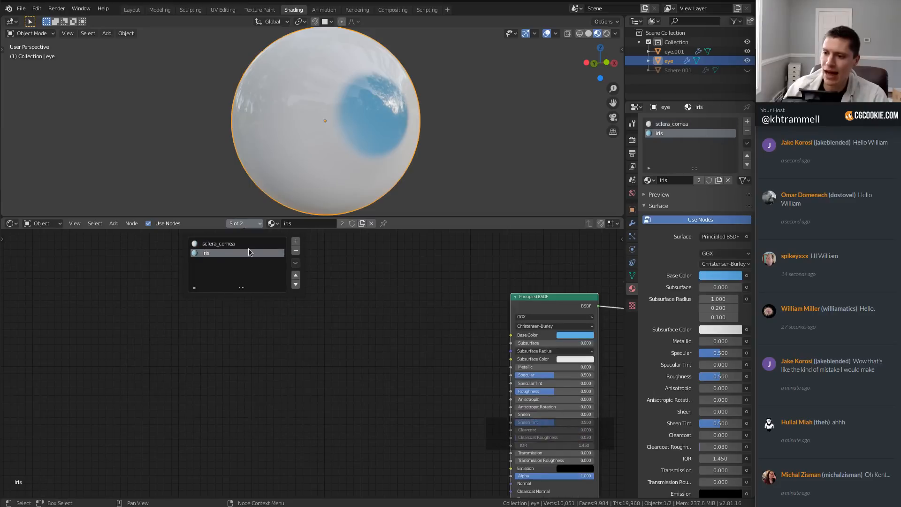
{"action": "key", "text": "ctrl+v"}
{"action": "scroll", "coordinate": [404, 322], "scroll_direction": "up", "scroll_amount": 2}
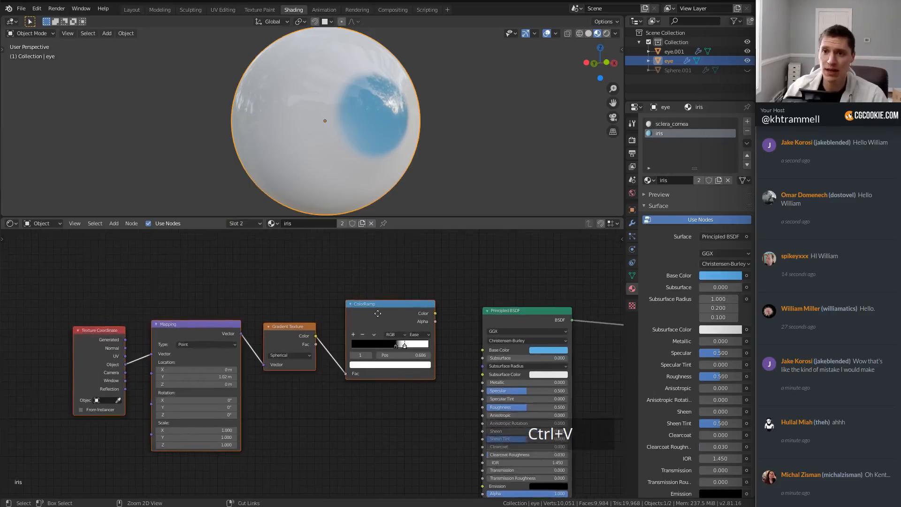
{"action": "key", "text": "g"}
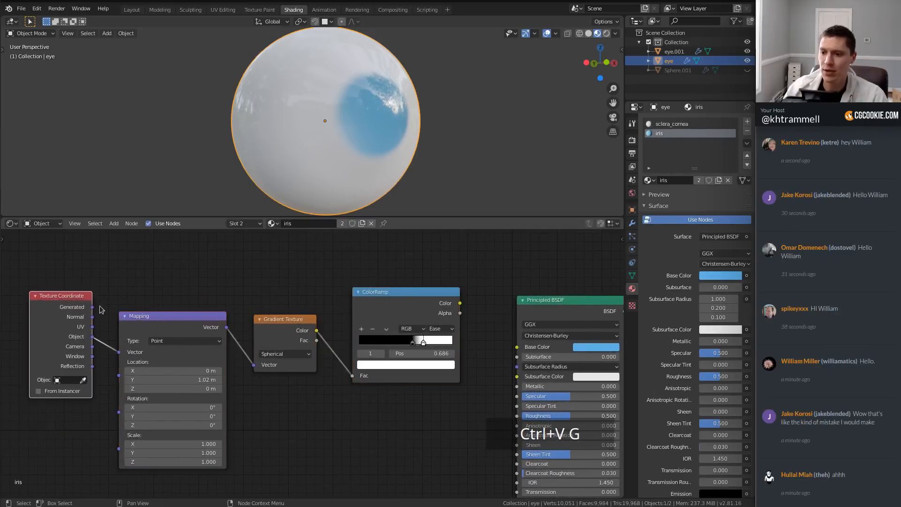
{"action": "key", "text": "g"}
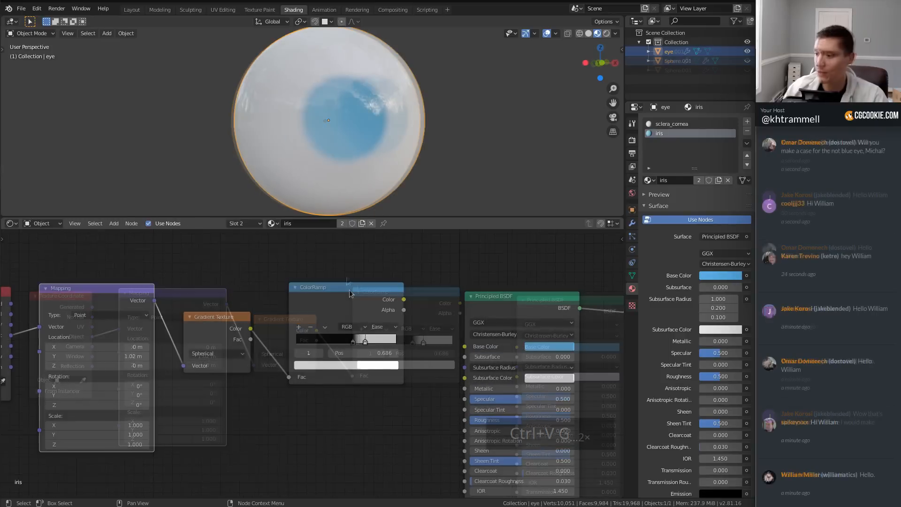
Step: Preview the iris ColorRamp, flip it, and set its black stop to 0.736 and its white stop to 0.691 to form the pupil
{"action": "left_click", "coordinate": [349, 289], "text": "ctrl+shift"}
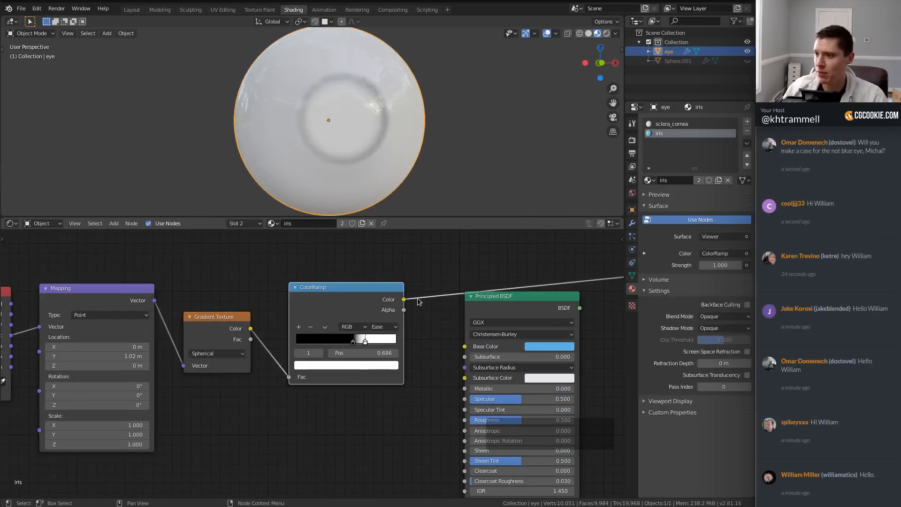
{"action": "scroll", "coordinate": [312, 356], "scroll_direction": "up", "scroll_amount": 1}
{"action": "left_click_drag", "start_coordinate": [355, 342], "coordinate": [375, 345]}
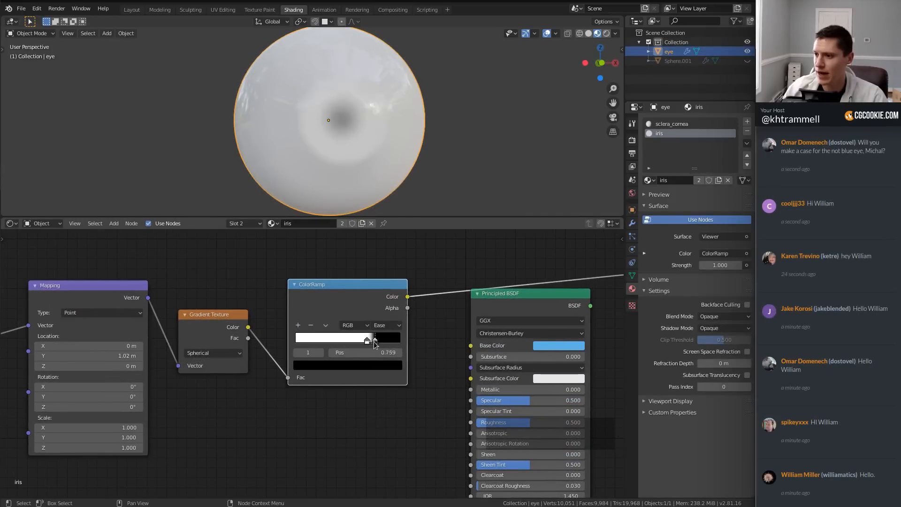
{"action": "scroll", "coordinate": [373, 339], "scroll_direction": "up", "scroll_amount": 3}
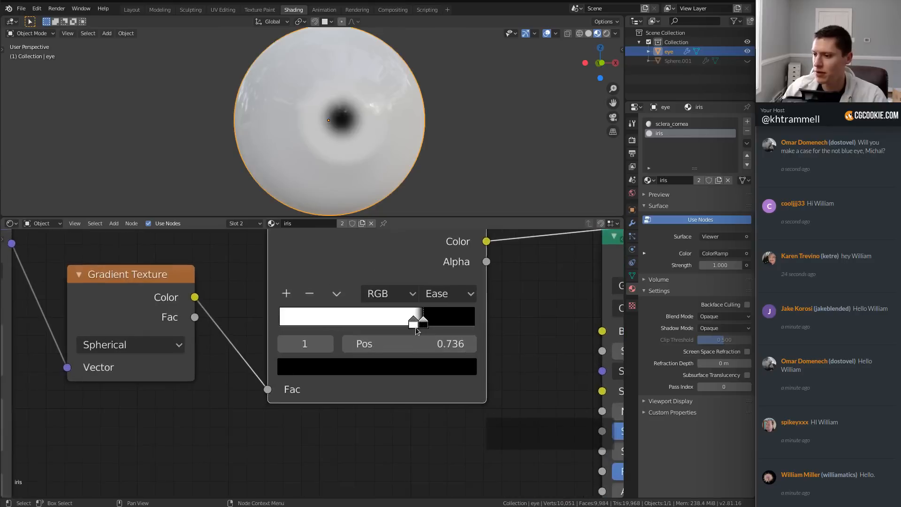
{"action": "left_click", "coordinate": [414, 323]}
{"action": "mouse_move", "coordinate": [415, 323]}
{"action": "left_mouse_down"}
{"action": "mouse_move", "coordinate": [422, 324]}
{"action": "mouse_move", "coordinate": [414, 323]}
{"action": "left_mouse_up"}
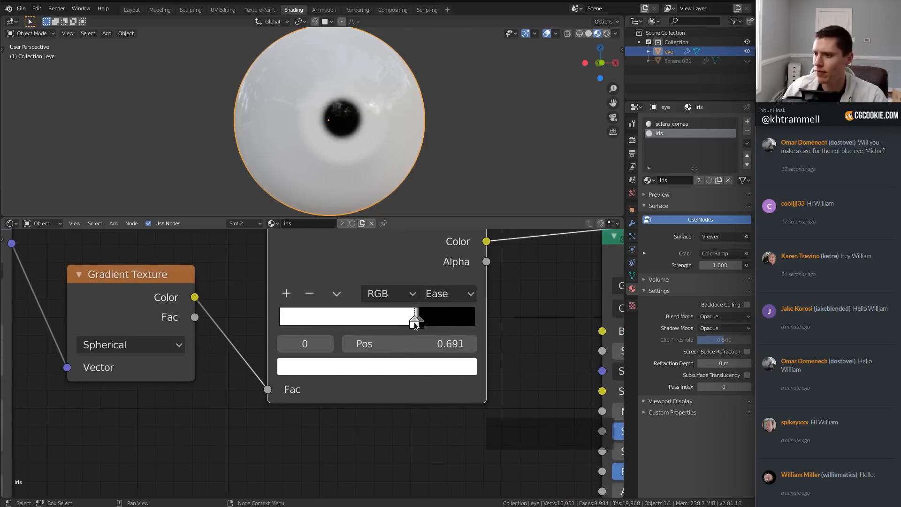
Step: Move the iris material's Principled BSDF and output nodes away from the ColorRamp to make room
{"action": "mouse_move", "coordinate": [475, 253]}
{"action": "middle_mouse_down", "text": "ctrl"}
{"action": "mouse_move", "coordinate": [482, 238]}
{"action": "mouse_move", "coordinate": [483, 263]}
{"action": "middle_mouse_up", "text": "ctrl"}
{"action": "key", "text": "a"}
{"action": "key", "text": "a"}
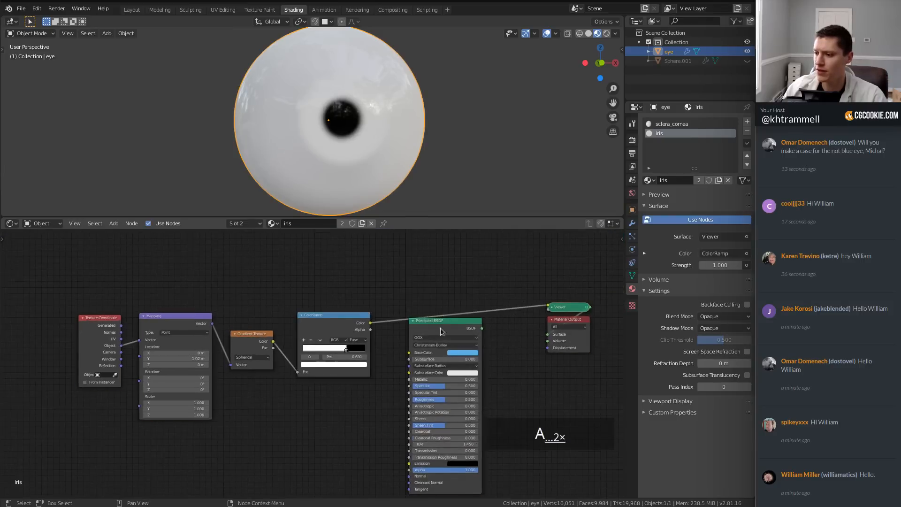
{"action": "key", "text": "b"}
{"action": "left_click_drag", "start_coordinate": [402, 312], "coordinate": [570, 402]}
{"action": "key", "text": "g"}
{"action": "left_click", "coordinate": [577, 363]}
{"action": "scroll", "coordinate": [396, 375], "scroll_direction": "up", "scroll_amount": 1}
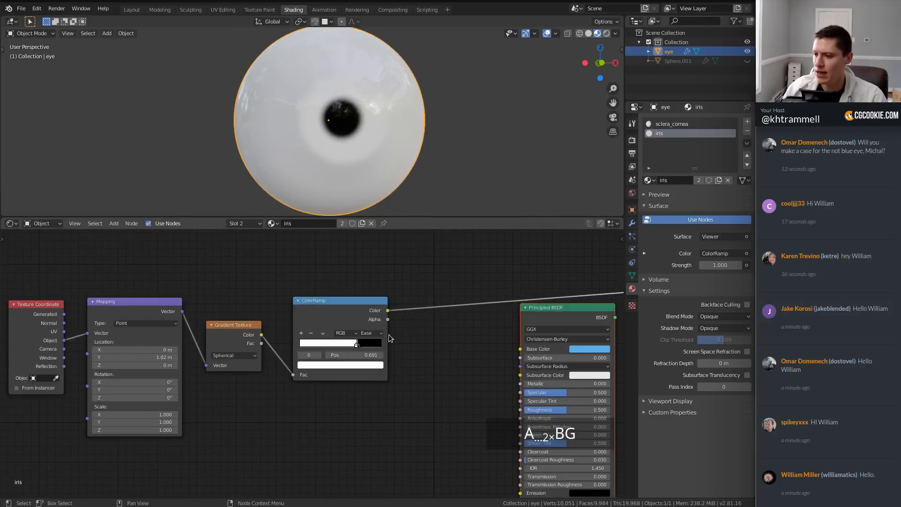
Step: Widen the iris ColorRamp node for finer control and set its white stop to position 0.693
{"action": "left_click_drag", "start_coordinate": [386, 333], "coordinate": [518, 332]}
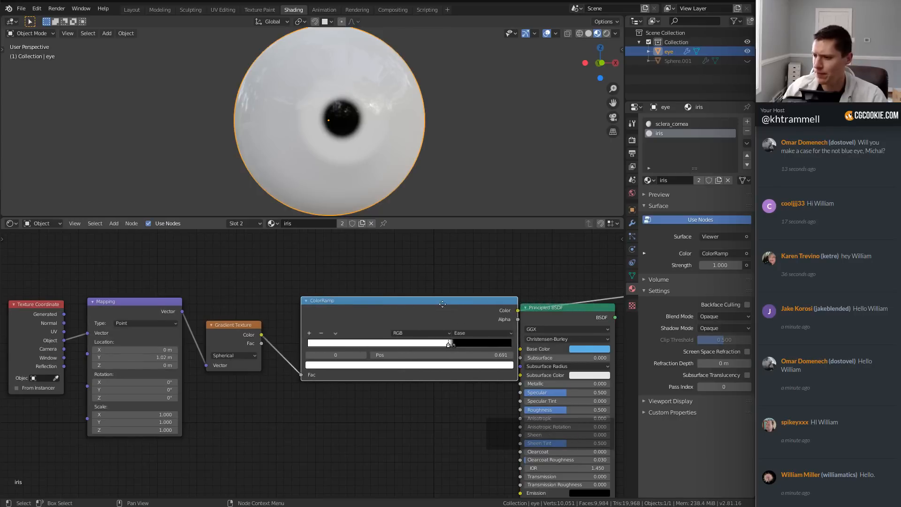
{"action": "left_click_drag", "start_coordinate": [443, 304], "coordinate": [413, 303]}
{"action": "middle_click_drag", "start_coordinate": [416, 305], "coordinate": [258, 349]}
{"action": "scroll", "coordinate": [263, 347], "scroll_direction": "up", "scroll_amount": 12}
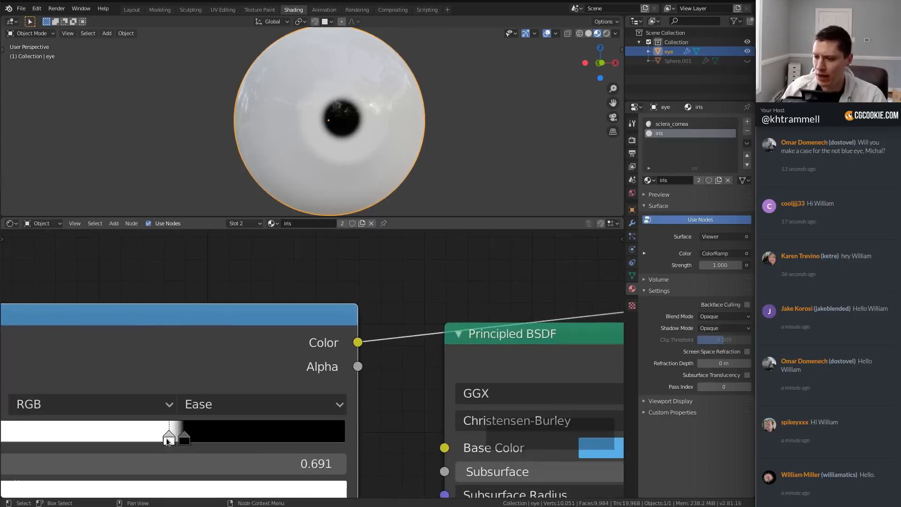
{"action": "left_click_drag", "start_coordinate": [166, 438], "coordinate": [168, 438]}
{"action": "scroll", "coordinate": [369, 326], "scroll_direction": "down", "scroll_amount": 4}
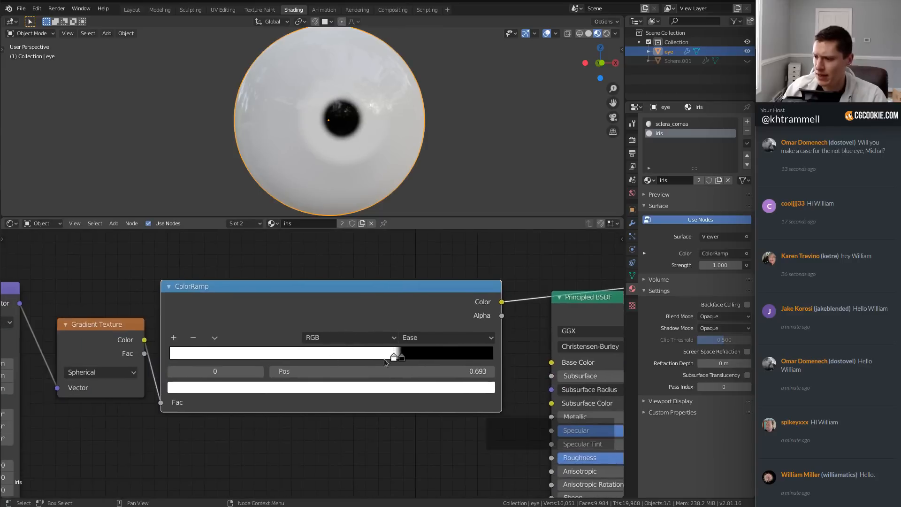
Step: Copy the blue base color onto the ramp's white stop, connect the ramp to Base Color, and restore the Principled BSDF output
{"action": "left_click", "coordinate": [375, 386]}
{"action": "middle_click_drag", "start_coordinate": [537, 280], "coordinate": [447, 265]}
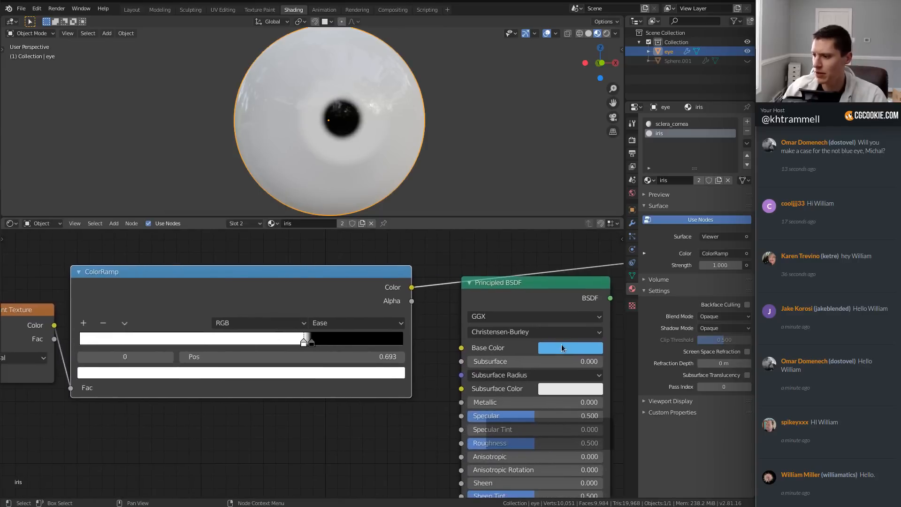
{"action": "key", "text": "ctrl+c"}
{"action": "key", "text": "ctrl+v"}
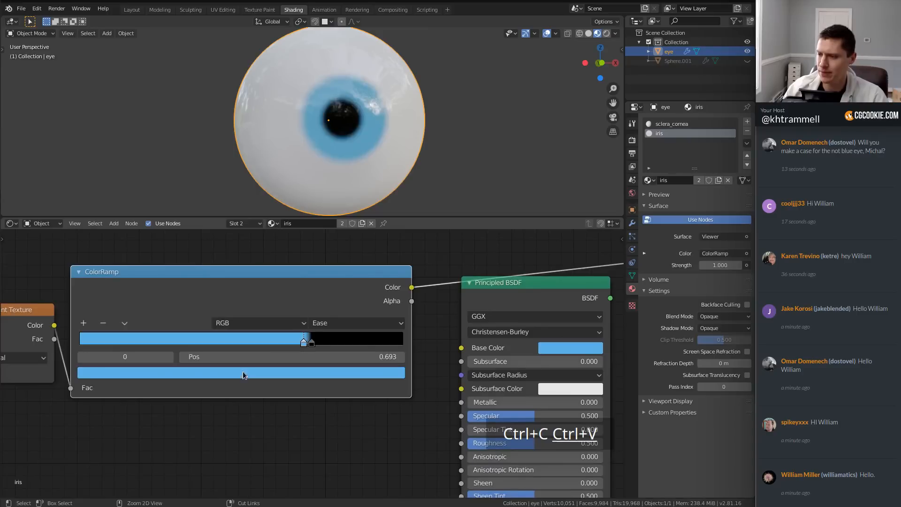
{"action": "left_click_drag", "start_coordinate": [411, 287], "coordinate": [461, 347]}
{"action": "middle_click_drag", "start_coordinate": [538, 295], "coordinate": [359, 313]}
{"action": "left_click", "coordinate": [402, 304], "text": "ctrl+shift"}
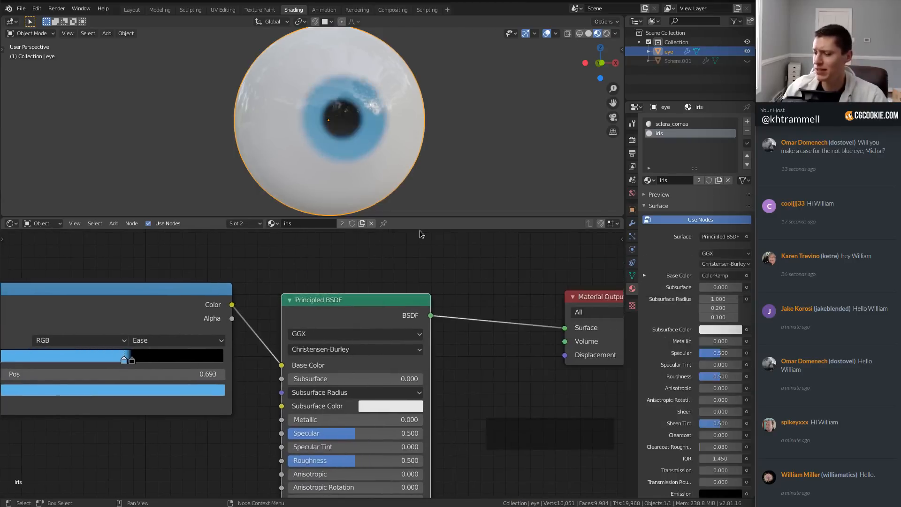
Step: Set the blue ramp stop to position 0.706 to sharpen the pupil edge and check the eye from the front
{"action": "scroll", "coordinate": [403, 115], "scroll_direction": "down", "scroll_amount": 3}
{"action": "middle_click_drag", "start_coordinate": [312, 185], "coordinate": [355, 182]}
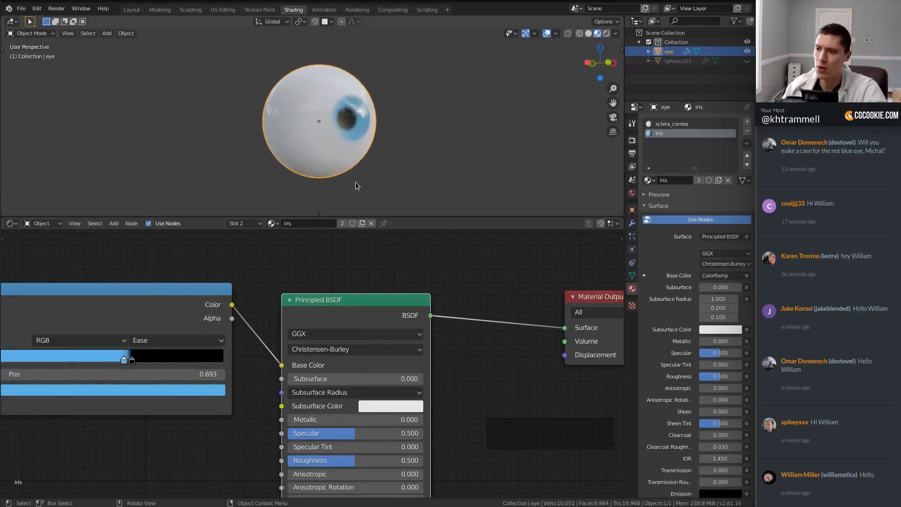
{"action": "middle_click_drag", "start_coordinate": [378, 141], "coordinate": [368, 119]}
{"action": "middle_click_drag", "start_coordinate": [120, 373], "coordinate": [206, 356]}
{"action": "middle_click_drag", "start_coordinate": [207, 356], "coordinate": [206, 334], "text": "ctrl"}
{"action": "left_click_drag", "start_coordinate": [185, 336], "coordinate": [174, 336]}
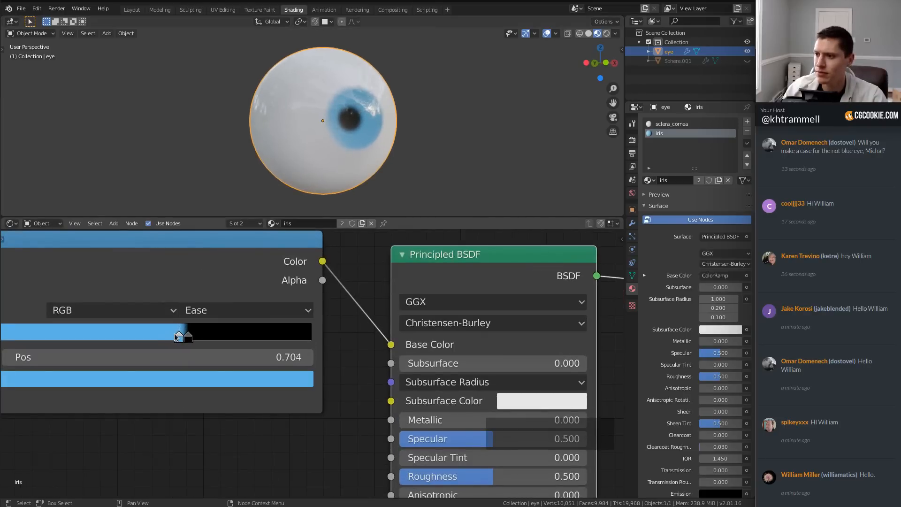
{"action": "middle_click_drag", "start_coordinate": [444, 59], "coordinate": [439, 98], "text": "ctrl"}
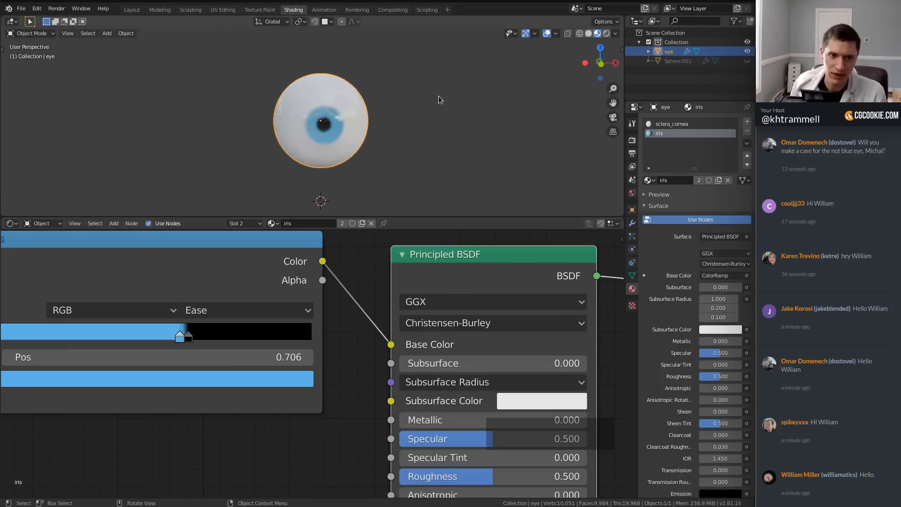
{"action": "scroll", "coordinate": [400, 92], "scroll_direction": "up", "scroll_amount": 3}
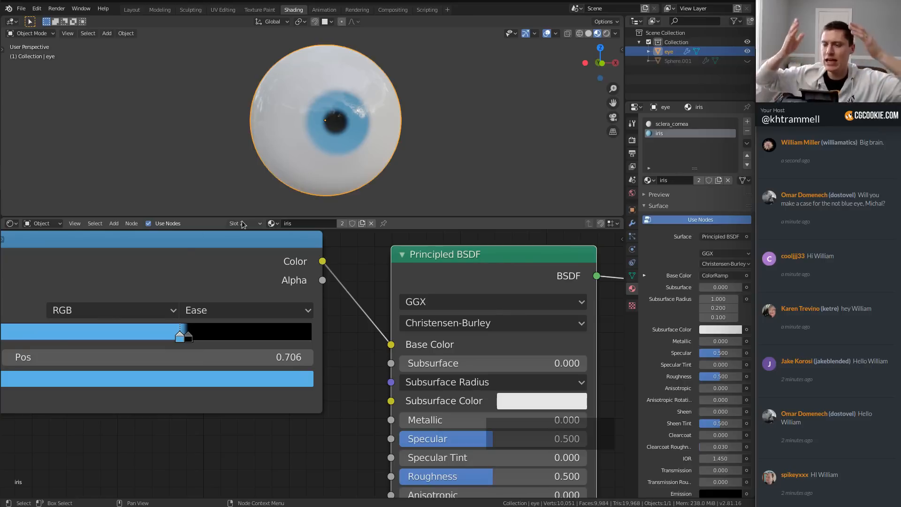
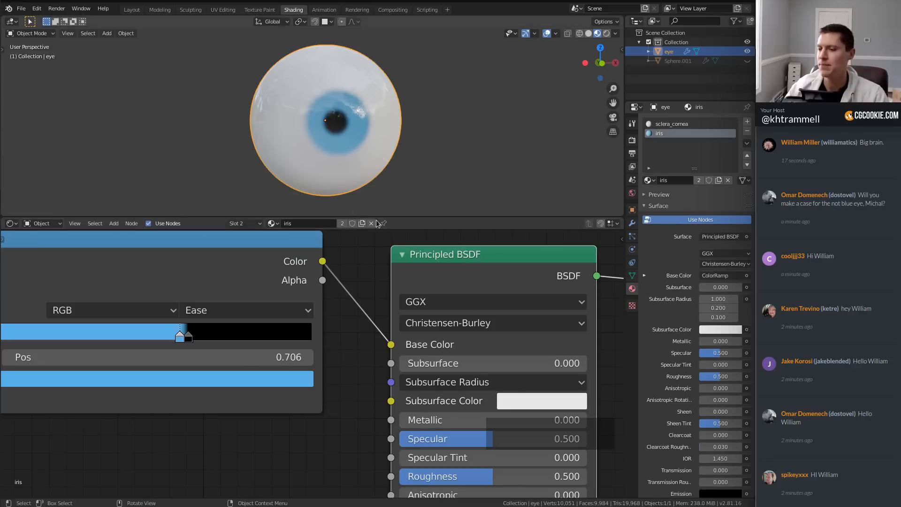
Step: In the sclera_cornea material, move the Texture Coordinate, Mapping, Gradient Texture and ColorRamp nodes away from the Principled BSDF
{"action": "scroll", "coordinate": [234, 260], "scroll_direction": "down", "scroll_amount": 2}
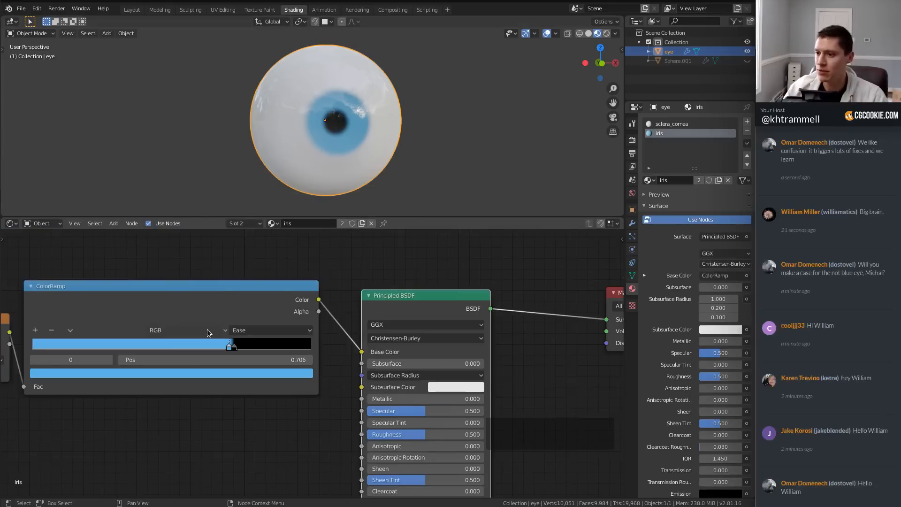
{"action": "left_click", "coordinate": [238, 224]}
{"action": "left_click", "coordinate": [218, 246]}
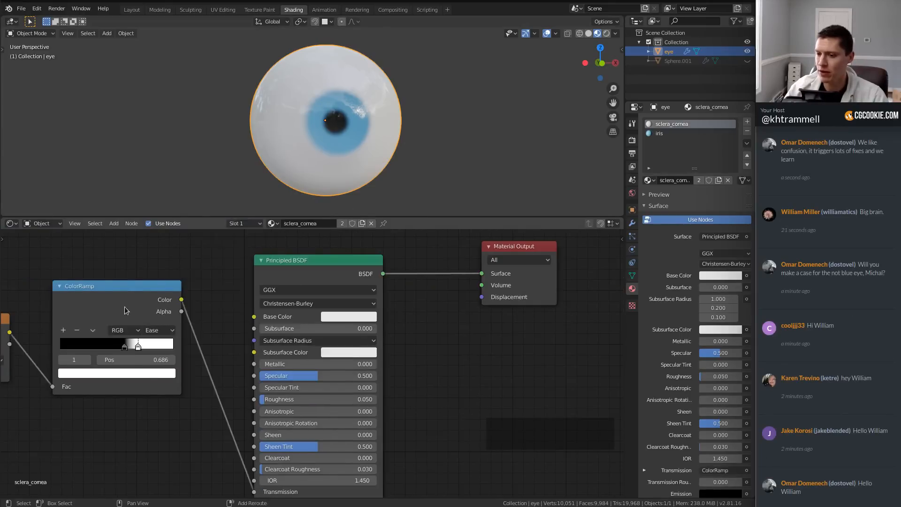
{"action": "middle_click_drag", "start_coordinate": [125, 306], "coordinate": [323, 317]}
{"action": "scroll", "coordinate": [254, 292], "scroll_direction": "down", "scroll_amount": 7}
{"action": "middle_click_drag", "start_coordinate": [169, 324], "coordinate": [331, 270]}
{"action": "middle_click_drag", "start_coordinate": [449, 261], "coordinate": [393, 275]}
{"action": "key", "text": "a"}
{"action": "key", "text": "a"}
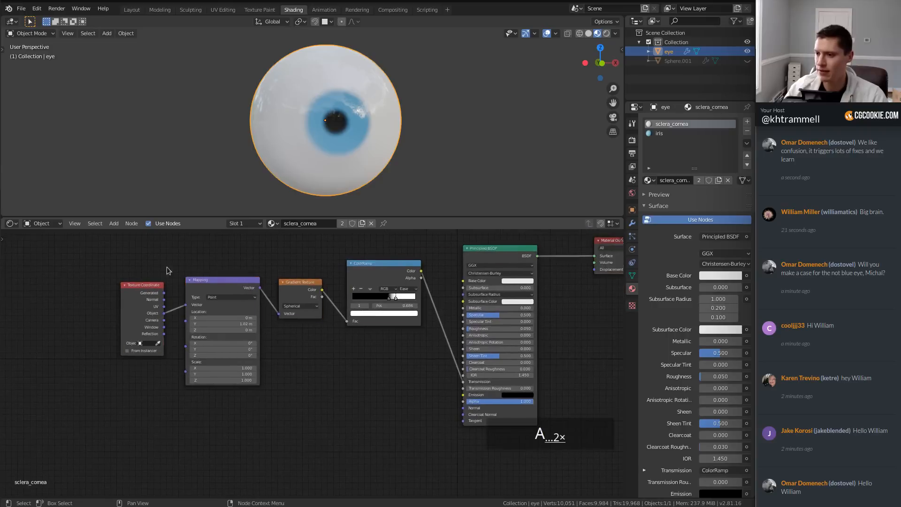
{"action": "key", "text": "b"}
{"action": "left_click_drag", "start_coordinate": [97, 246], "coordinate": [368, 397]}
{"action": "key", "text": "g"}
{"action": "left_click", "coordinate": [308, 328]}
{"action": "key", "text": "a"}
{"action": "key", "text": "a"}
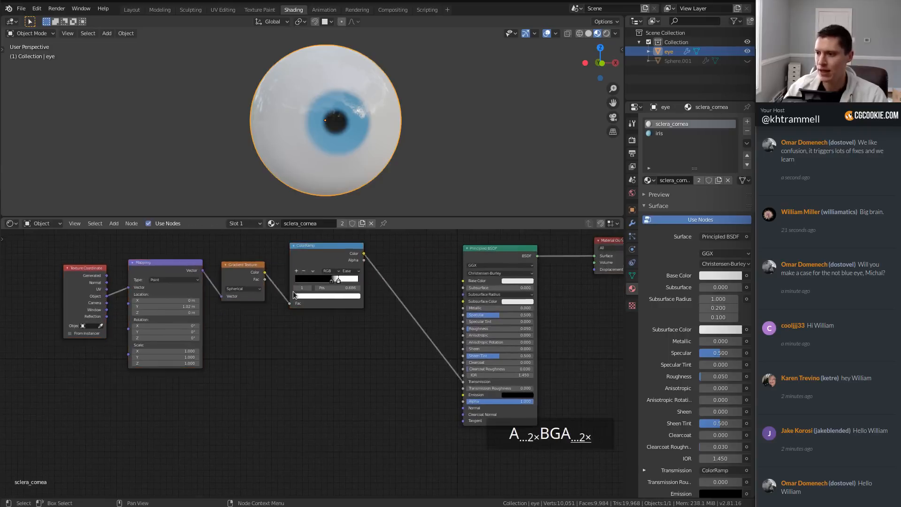
Step: Move the sclera_cornea Texture Coordinate node further away from the Mapping node
{"action": "middle_click_drag", "start_coordinate": [65, 285], "coordinate": [84, 323]}
{"action": "left_click", "coordinate": [100, 309]}
{"action": "key", "text": "g"}
{"action": "left_click", "coordinate": [62, 311]}
{"action": "scroll", "coordinate": [61, 315], "scroll_direction": "down", "scroll_amount": 3}
Step: Duplicate the Mapping, Gradient Texture and ColorRamp nodes with their incoming link kept, placing the copies below the originals
{"action": "left_click", "coordinate": [291, 300]}
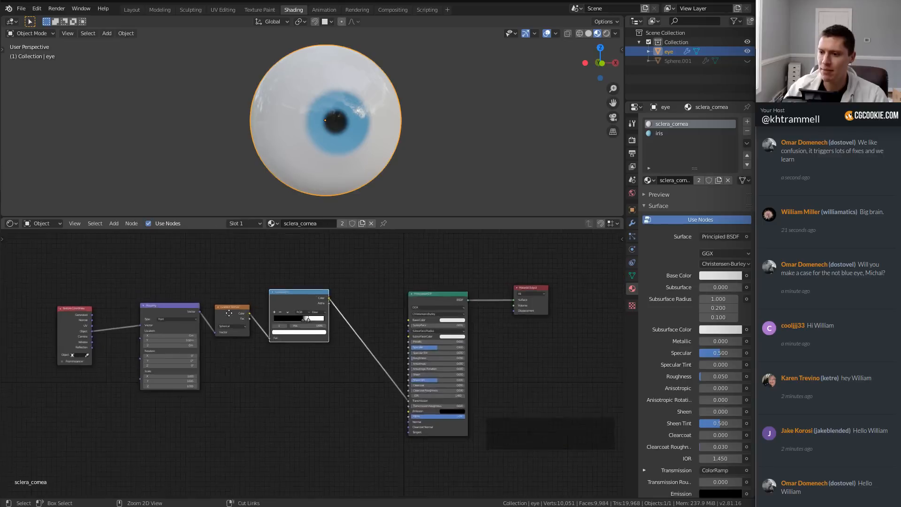
{"action": "left_click", "coordinate": [184, 306]}
{"action": "left_click", "coordinate": [217, 308], "text": "shift"}
{"action": "left_click", "coordinate": [271, 300], "text": "shift"}
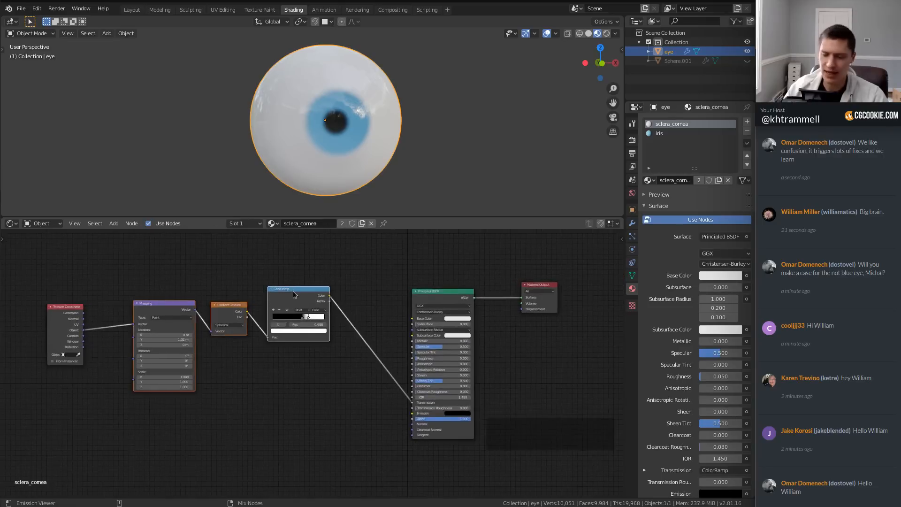
{"action": "key", "text": "ctrl+shift+d"}
{"action": "left_click", "coordinate": [295, 386]}
Step: Move the Texture Coordinate node further from the Mapping nodes and merge its two outgoing links through a reroute point
{"action": "left_click_drag", "start_coordinate": [70, 320], "coordinate": [5, 334]}
{"action": "middle_click_drag", "start_coordinate": [64, 321], "coordinate": [182, 284]}
{"action": "scroll", "coordinate": [184, 290], "scroll_direction": "up", "scroll_amount": 1}
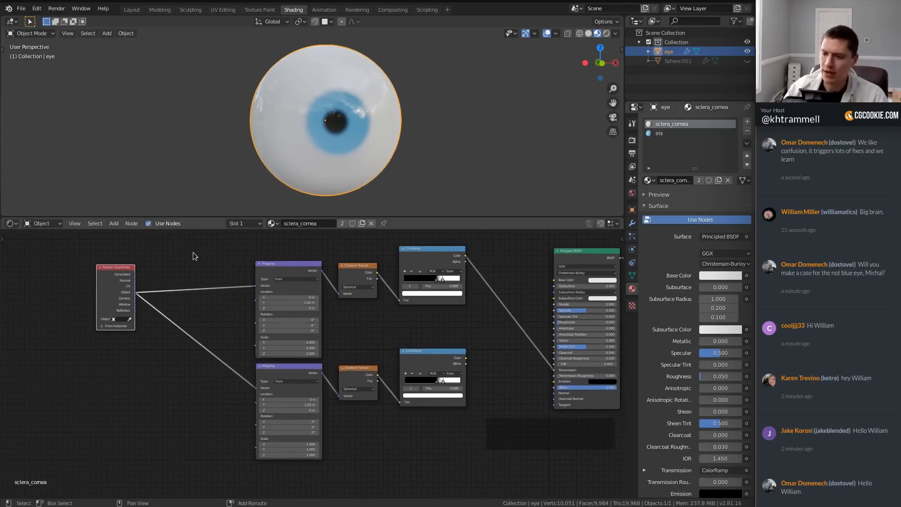
{"action": "right_click_drag", "start_coordinate": [193, 252], "coordinate": [204, 398], "text": "shift"}
{"action": "key", "text": "g"}
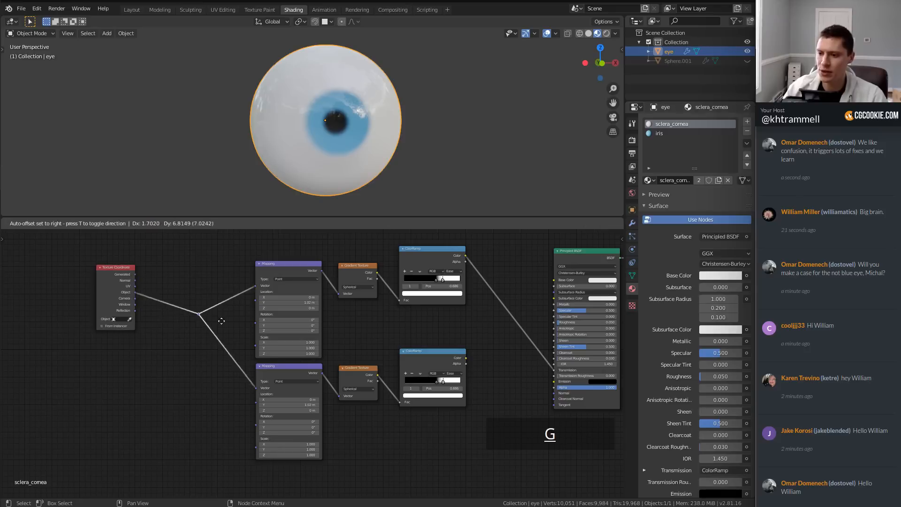
{"action": "left_click", "coordinate": [224, 307]}
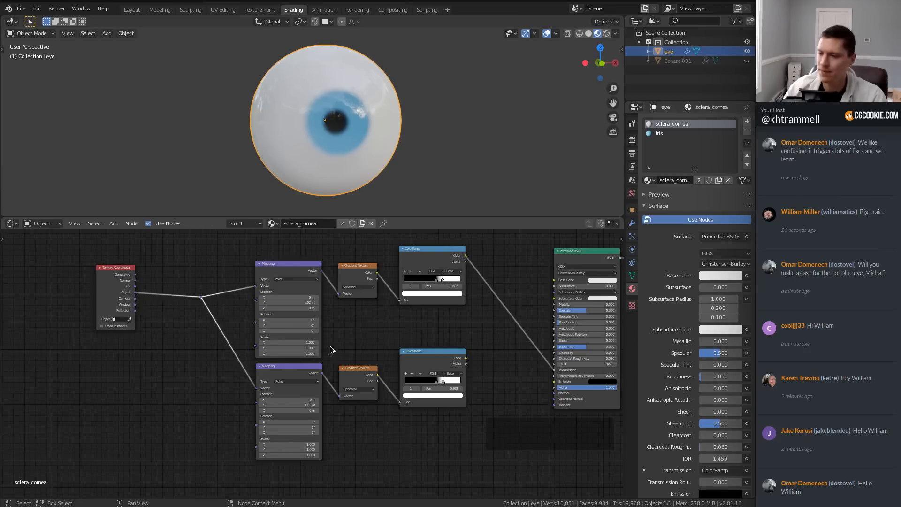
Step: Preview the duplicated ColorRamp, set its interpolation to B-Spline and spread its stops, with the white stop at 0.800
{"action": "scroll", "coordinate": [329, 336], "scroll_direction": "up", "scroll_amount": 5}
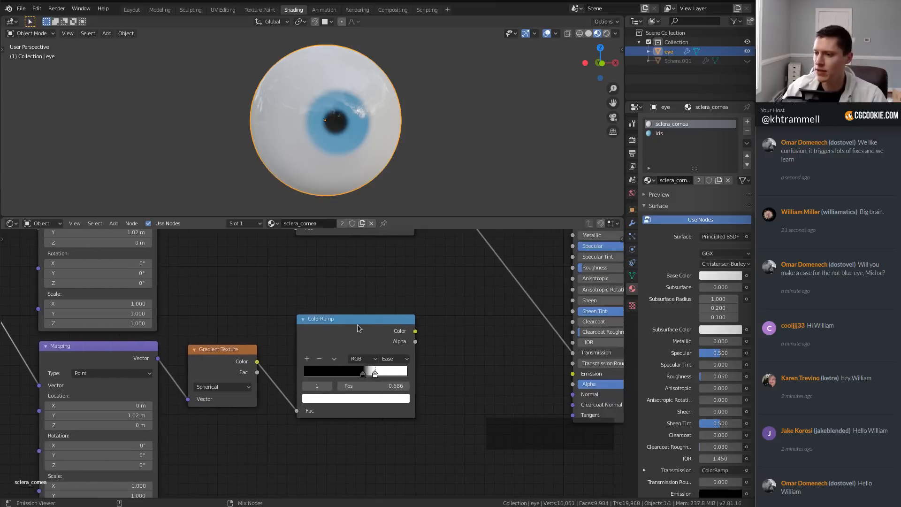
{"action": "left_click", "coordinate": [358, 328], "text": "ctrl+shift"}
{"action": "middle_click_drag", "start_coordinate": [268, 352], "coordinate": [321, 322]}
{"action": "left_click", "coordinate": [442, 329]}
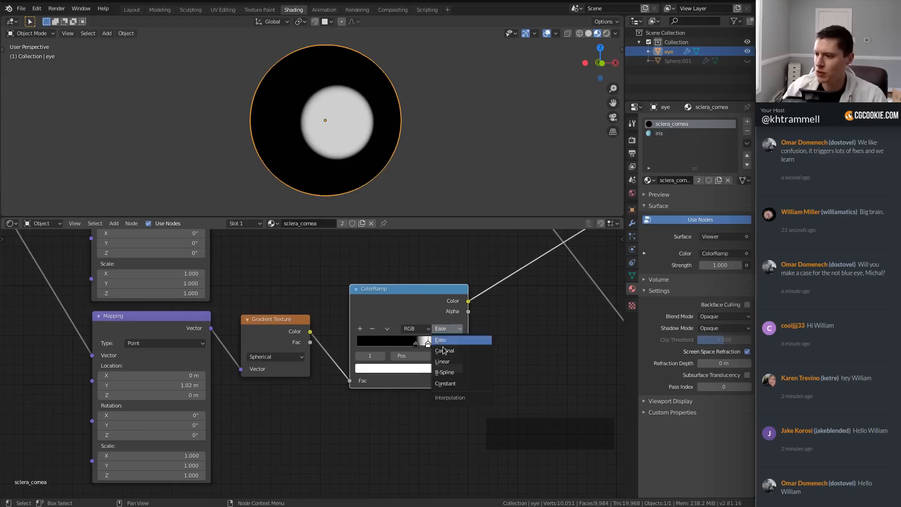
{"action": "left_click", "coordinate": [450, 373]}
{"action": "left_click_drag", "start_coordinate": [413, 346], "coordinate": [461, 343]}
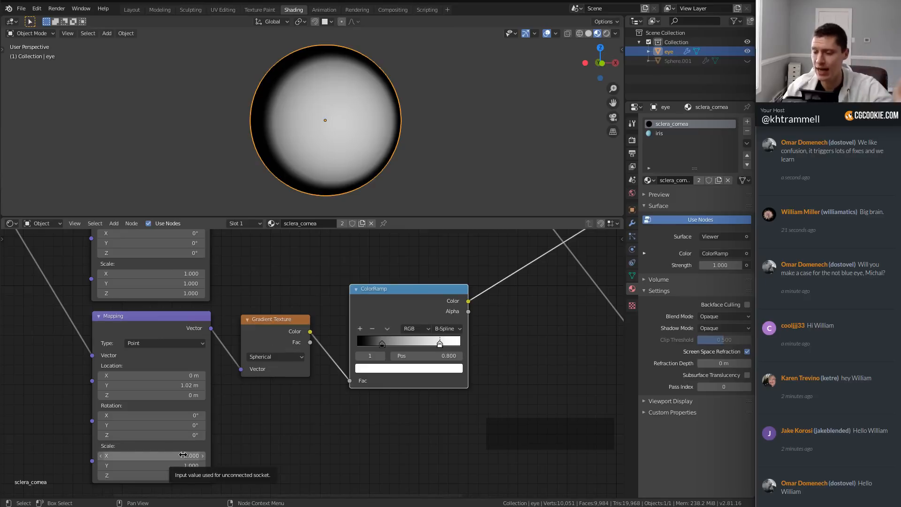
Step: Set the duplicated Mapping node's scale to 0.5 on all axes and its Y location to 0.84 m, checking the gradient from the side
{"action": "left_click_drag", "start_coordinate": [150, 456], "coordinate": [150, 475]}
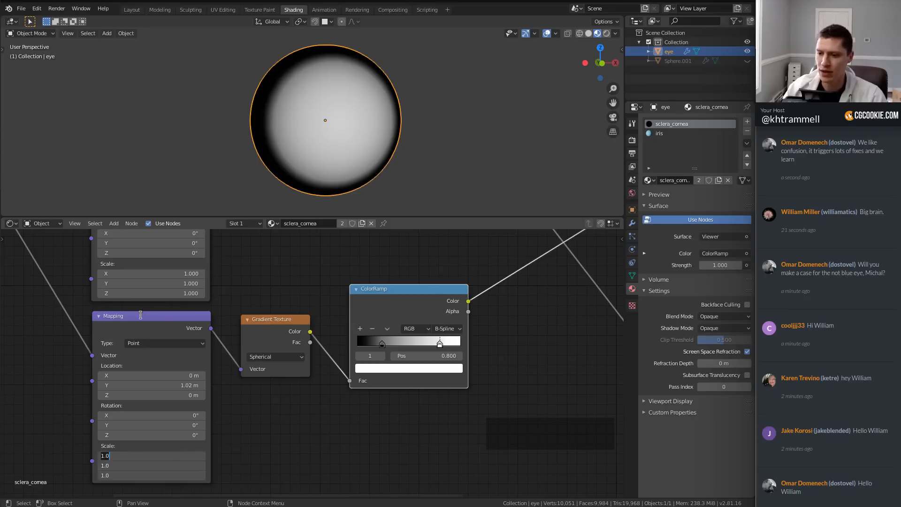
{"action": "type", "text": ".5"}
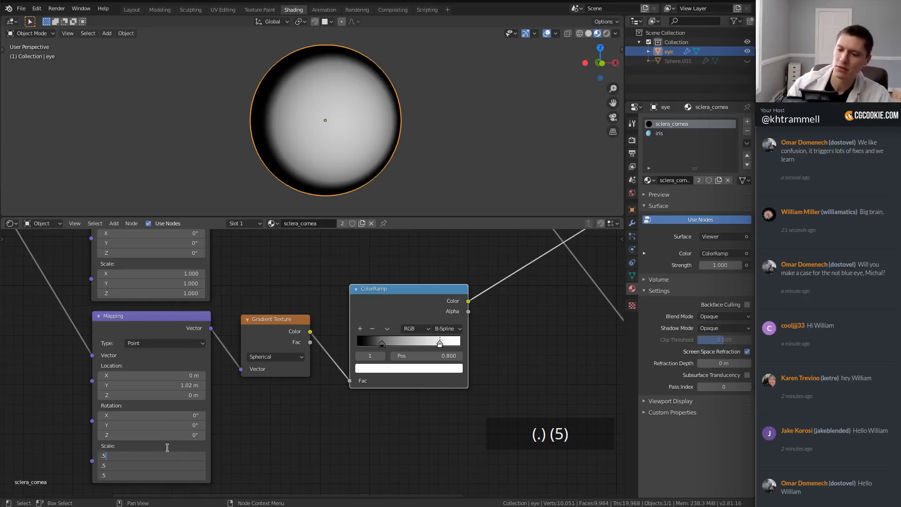
{"action": "key", "text": "Return"}
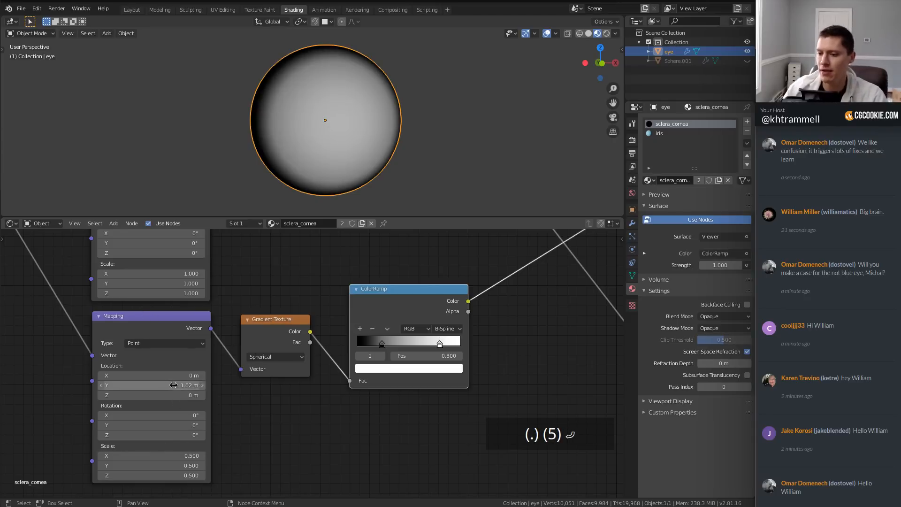
{"action": "left_click_drag", "start_coordinate": [168, 386], "coordinate": [159, 386]}
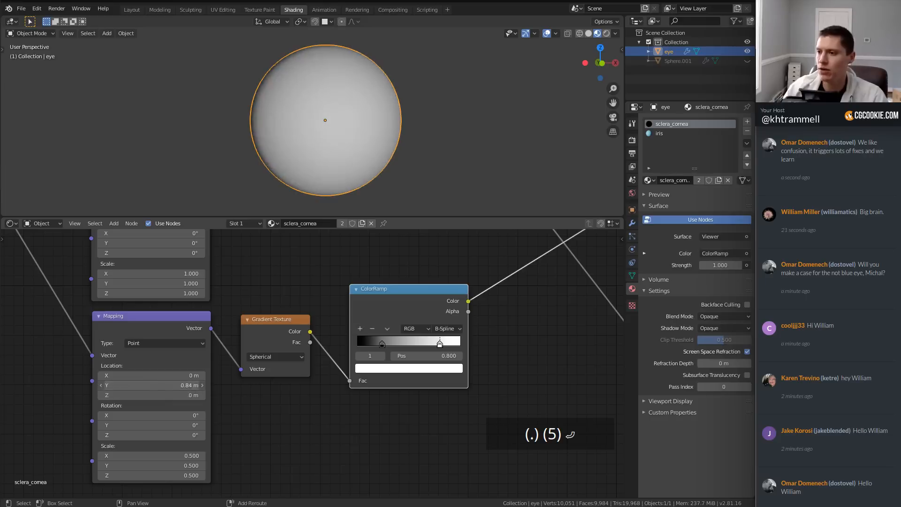
{"action": "middle_click_drag", "start_coordinate": [344, 154], "coordinate": [324, 155]}
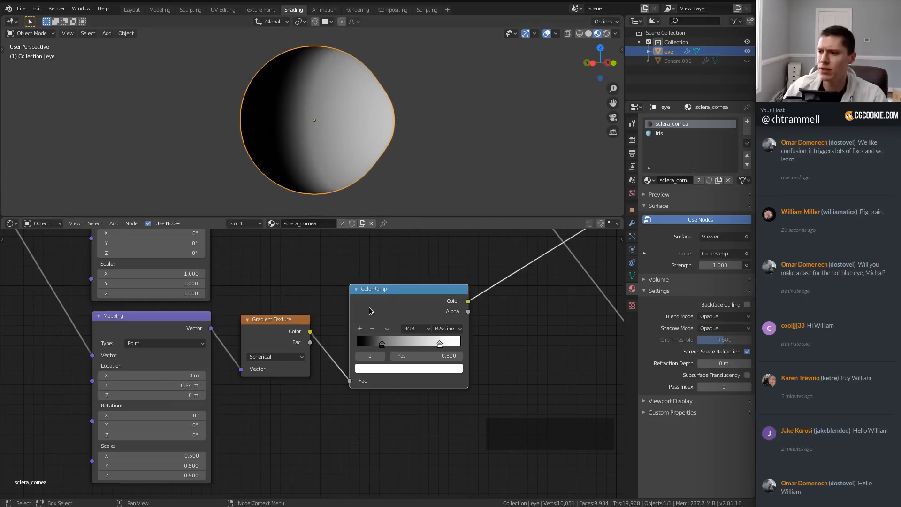
Step: Set the duplicated ColorRamp's black stop to position 0.255 and recolor it a saturated orange-red
{"action": "left_click_drag", "start_coordinate": [381, 344], "coordinate": [384, 347]}
{"action": "left_click", "coordinate": [392, 369]}
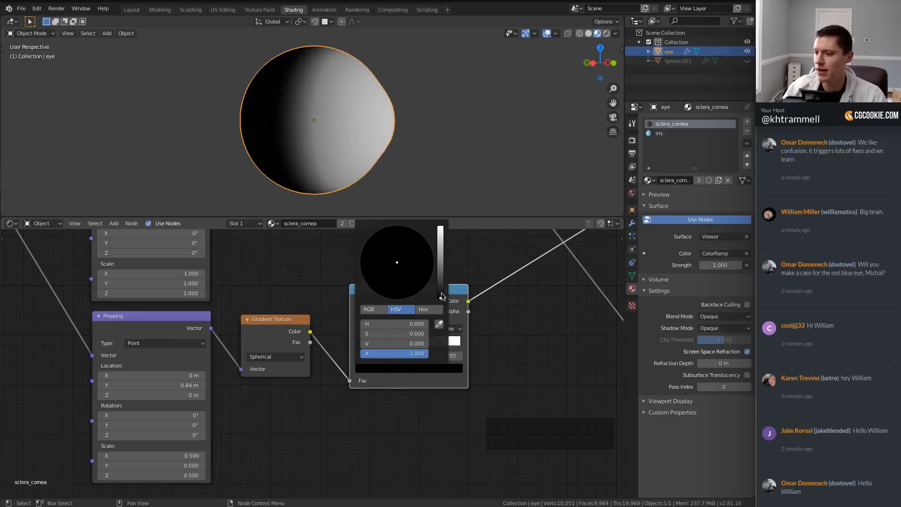
{"action": "left_click_drag", "start_coordinate": [441, 296], "coordinate": [441, 248]}
{"action": "left_click", "coordinate": [396, 288]}
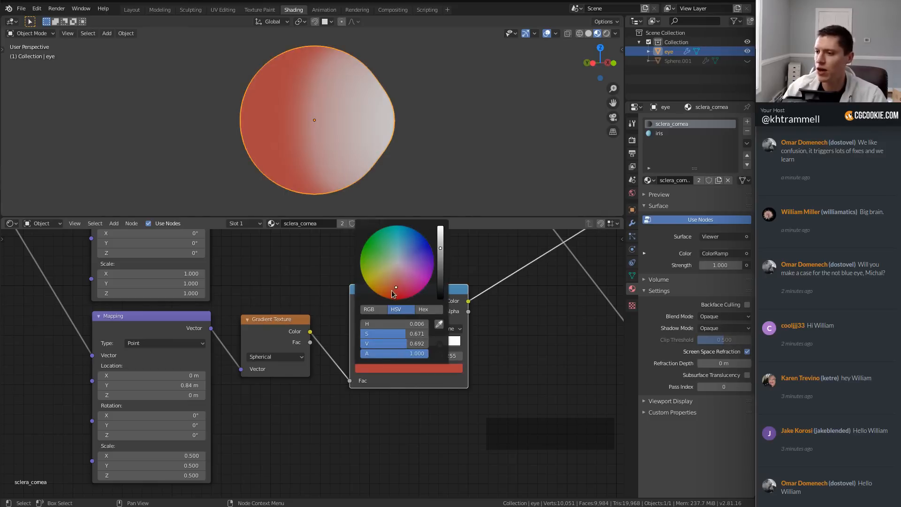
{"action": "left_click_drag", "start_coordinate": [394, 294], "coordinate": [388, 296]}
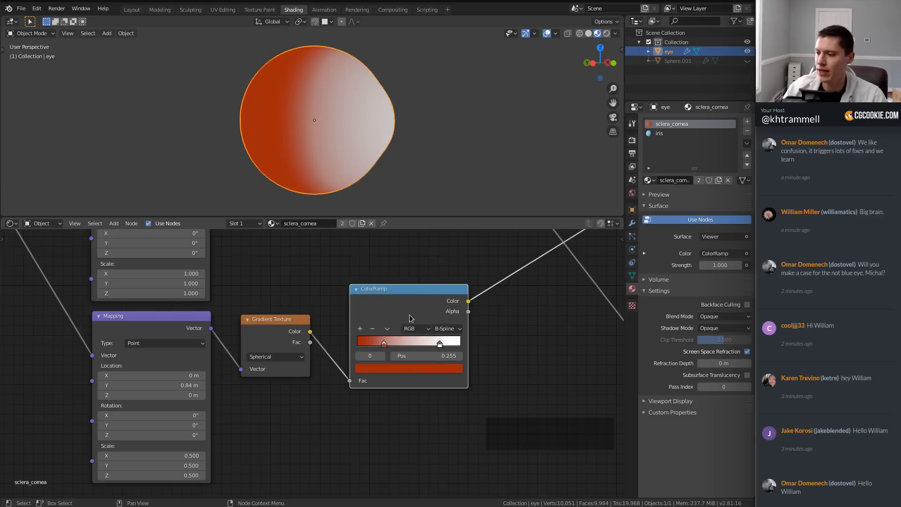
Step: Add a middle stop at 0.555 to the red ramp, tint it pale beige, and check the gradient around the eye
{"action": "left_click", "coordinate": [414, 343]}
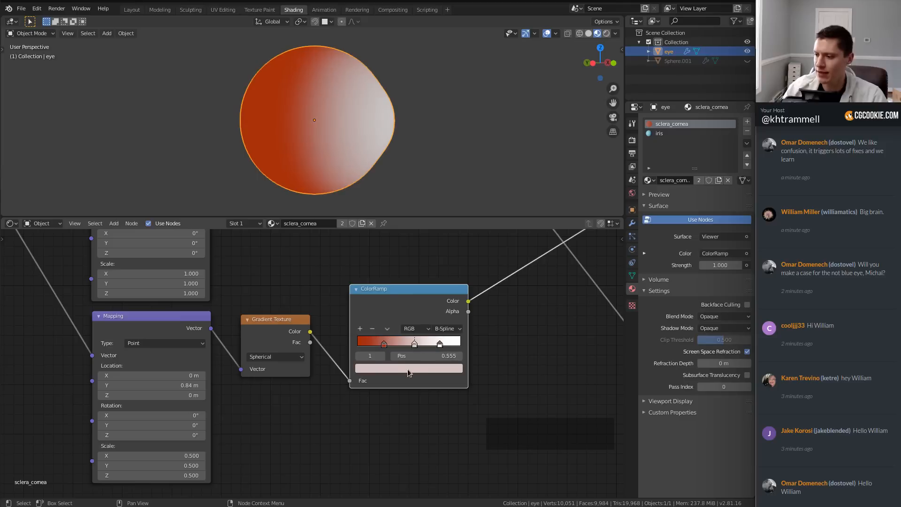
{"action": "left_click", "coordinate": [407, 369]}
{"action": "left_click", "coordinate": [393, 270]}
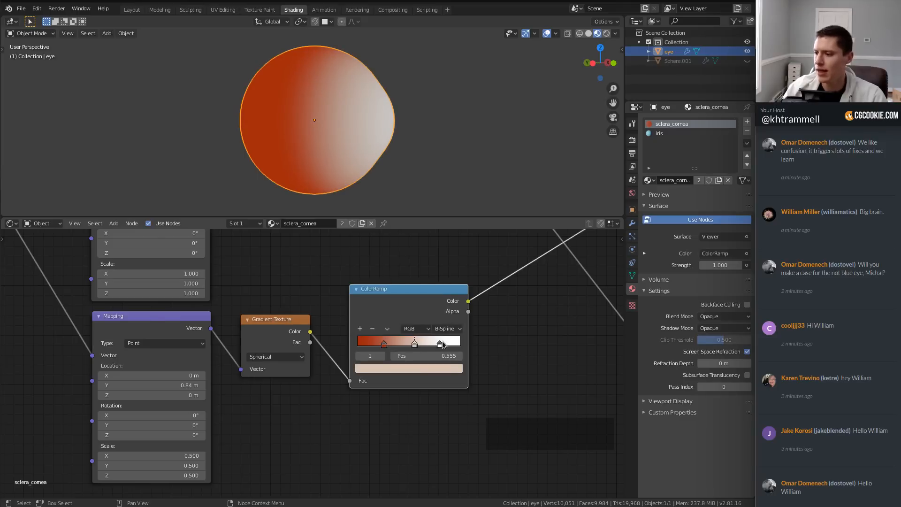
{"action": "middle_click_drag", "start_coordinate": [402, 161], "coordinate": [347, 163]}
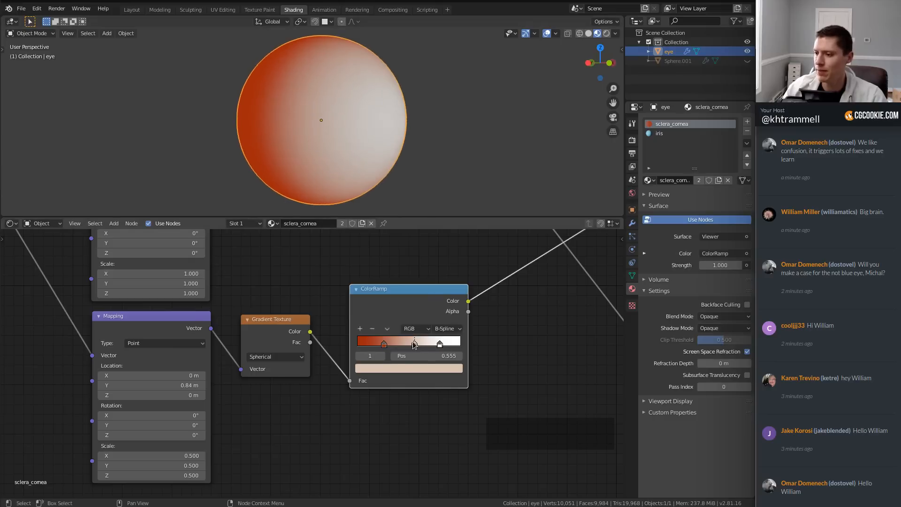
{"action": "left_click", "coordinate": [413, 371]}
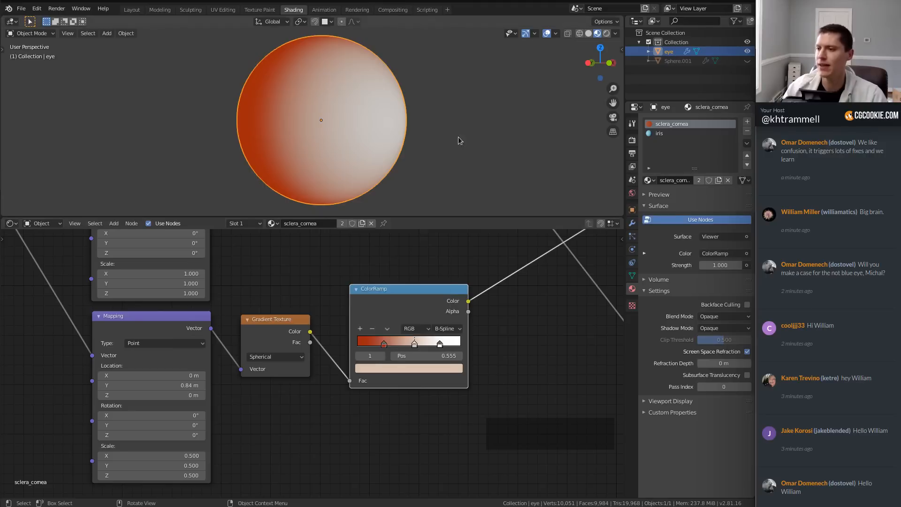
{"action": "scroll", "coordinate": [395, 136], "scroll_direction": "down", "scroll_amount": 2}
{"action": "middle_click_drag", "start_coordinate": [395, 136], "coordinate": [443, 143]}
{"action": "scroll", "coordinate": [463, 286], "scroll_direction": "down", "scroll_amount": 2}
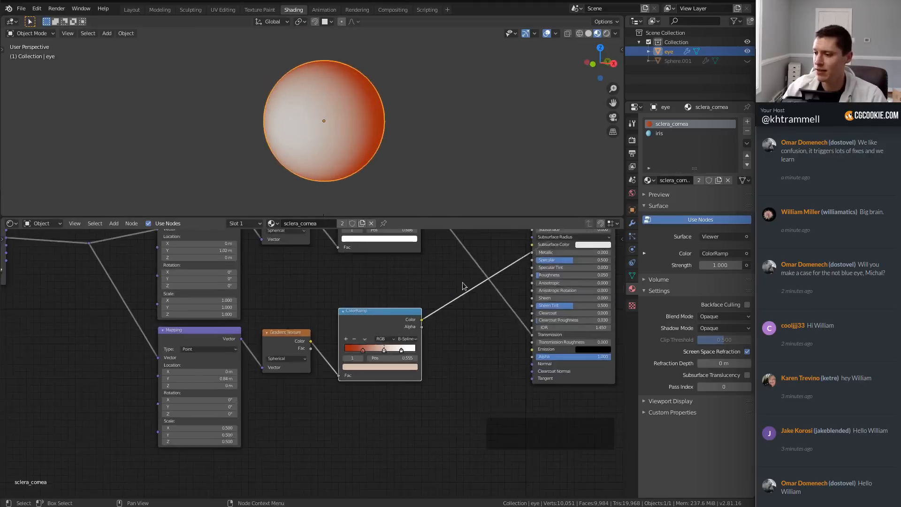
Step: Connect the red ramp's Color output to the Principled BSDF's Base Color and restore the Principled BSDF as the surface output
{"action": "middle_click_drag", "start_coordinate": [463, 286], "coordinate": [358, 353]}
{"action": "left_click_drag", "start_coordinate": [317, 388], "coordinate": [343, 374]}
{"action": "left_click_drag", "start_coordinate": [427, 294], "coordinate": [427, 289]}
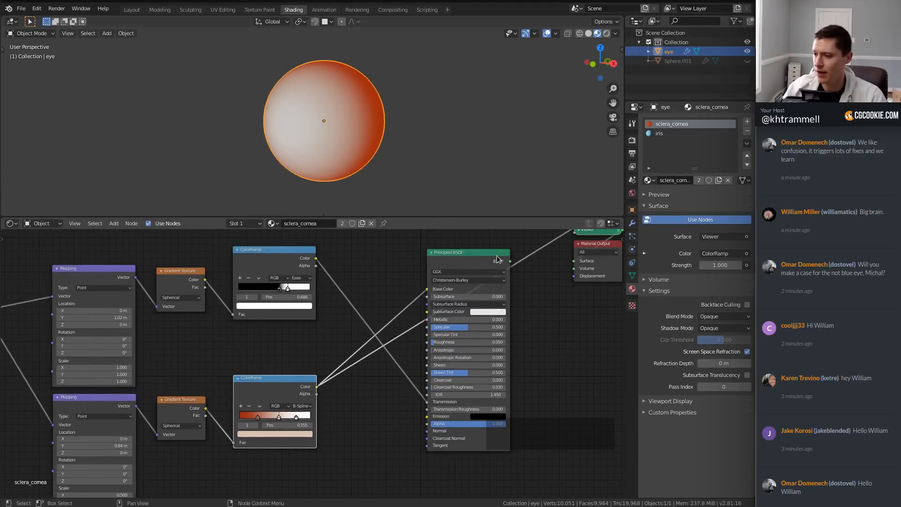
{"action": "middle_click_drag", "start_coordinate": [504, 254], "coordinate": [465, 267]}
{"action": "left_click", "coordinate": [464, 267], "text": "ctrl+shift"}
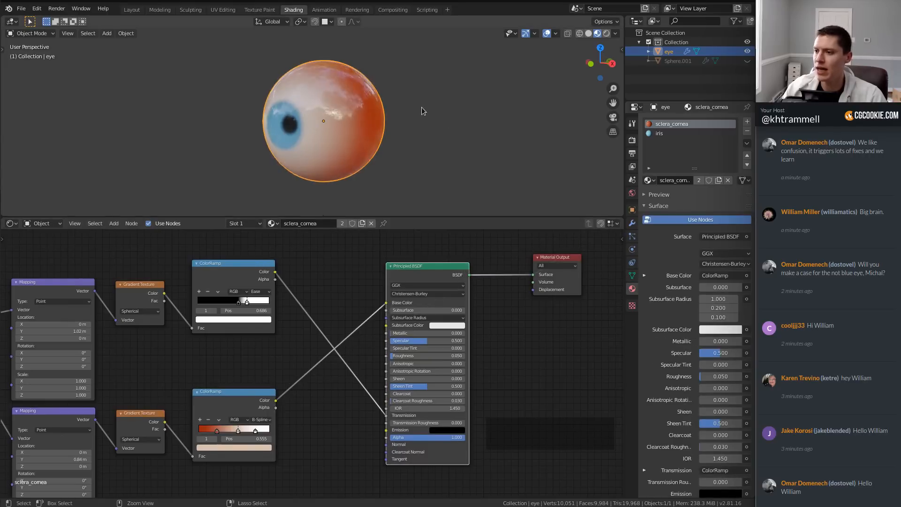
Step: Set the Principled BSDF's Specular to 0.1 and check the eye from the front
{"action": "scroll", "coordinate": [415, 117], "scroll_direction": "up", "scroll_amount": 2}
{"action": "scroll", "coordinate": [399, 350], "scroll_direction": "up", "scroll_amount": 2}
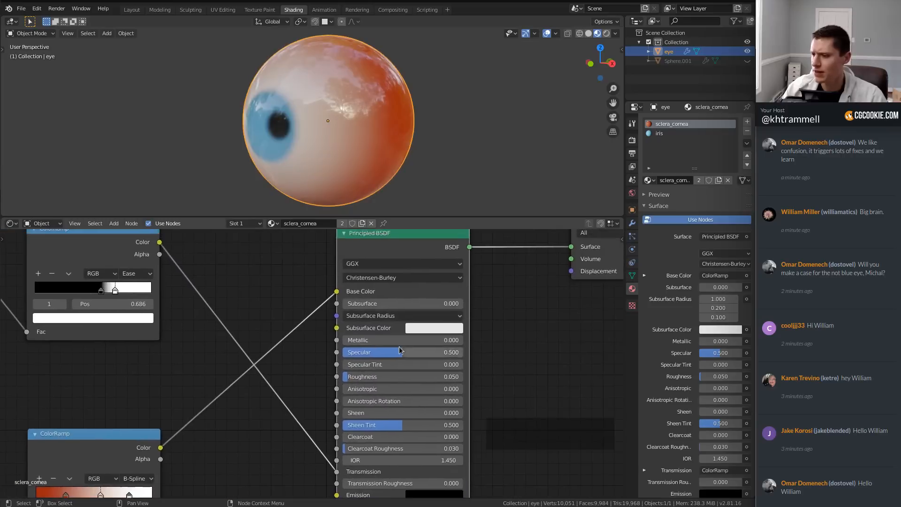
{"action": "left_click", "coordinate": [399, 351]}
{"action": "type", "text": "."}
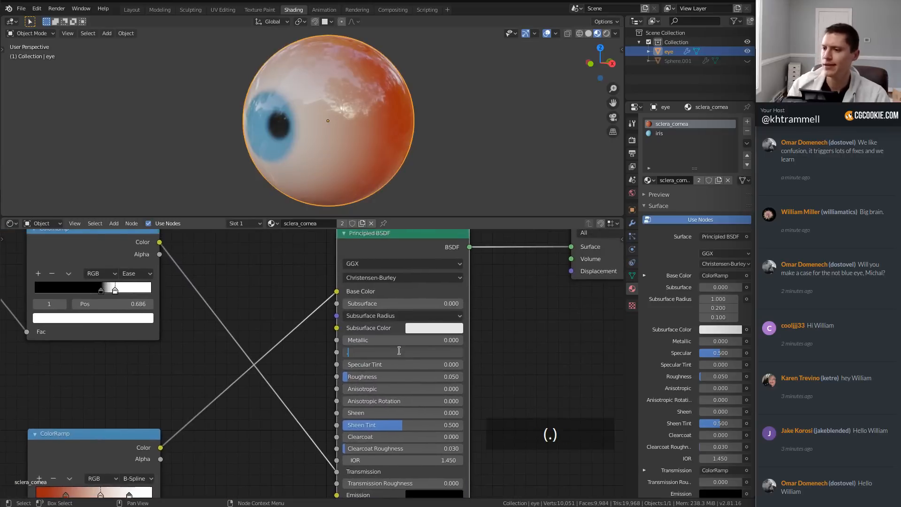
{"action": "type", "text": "1"}
{"action": "key", "text": "Return"}
{"action": "middle_click_drag", "start_coordinate": [361, 159], "coordinate": [444, 141]}
{"action": "scroll", "coordinate": [94, 397], "scroll_direction": "down", "scroll_amount": 2}
Step: Add a Voronoi Texture node below the duplicated Mapping node
{"action": "middle_click_drag", "start_coordinate": [95, 398], "coordinate": [274, 341]}
{"action": "scroll", "coordinate": [270, 377], "scroll_direction": "down", "scroll_amount": 2}
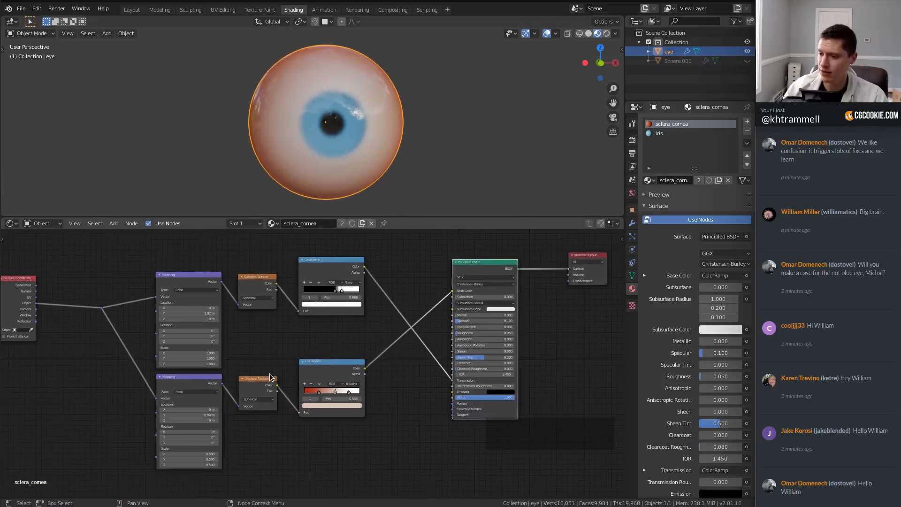
{"action": "middle_click_drag", "start_coordinate": [270, 376], "coordinate": [297, 318]}
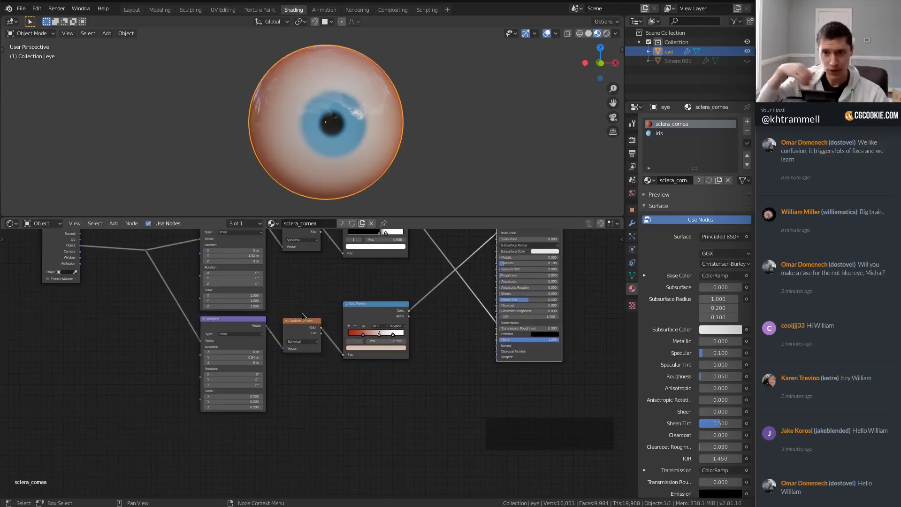
{"action": "key", "text": "shift+a"}
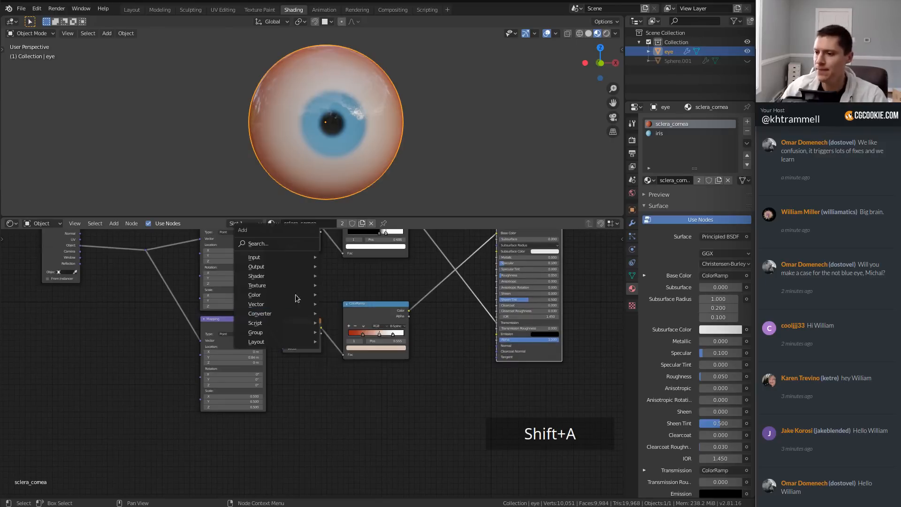
{"action": "mouse_move", "coordinate": [263, 285]}
{"action": "left_click", "coordinate": [352, 421]}
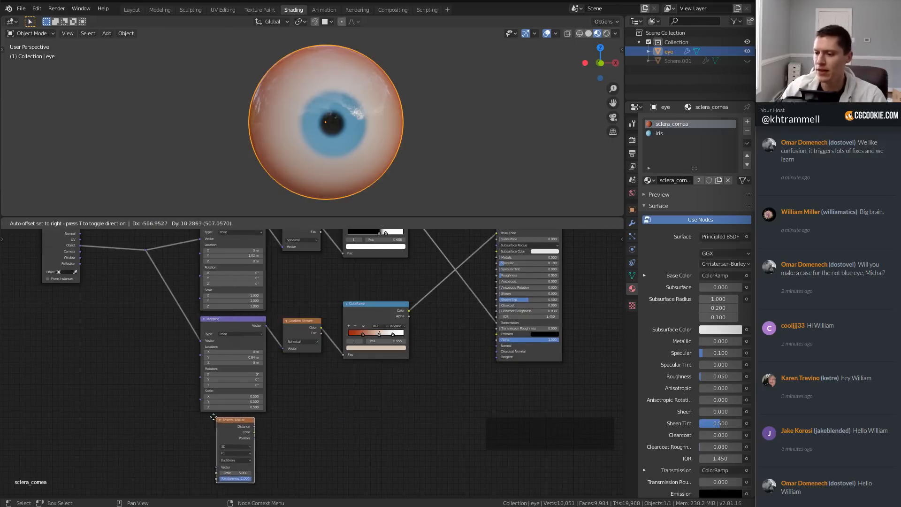
{"action": "left_click", "coordinate": [220, 420]}
{"action": "scroll", "coordinate": [283, 318], "scroll_direction": "down", "scroll_amount": 2}
{"action": "middle_click_drag", "start_coordinate": [282, 318], "coordinate": [291, 342], "text": "ctrl"}
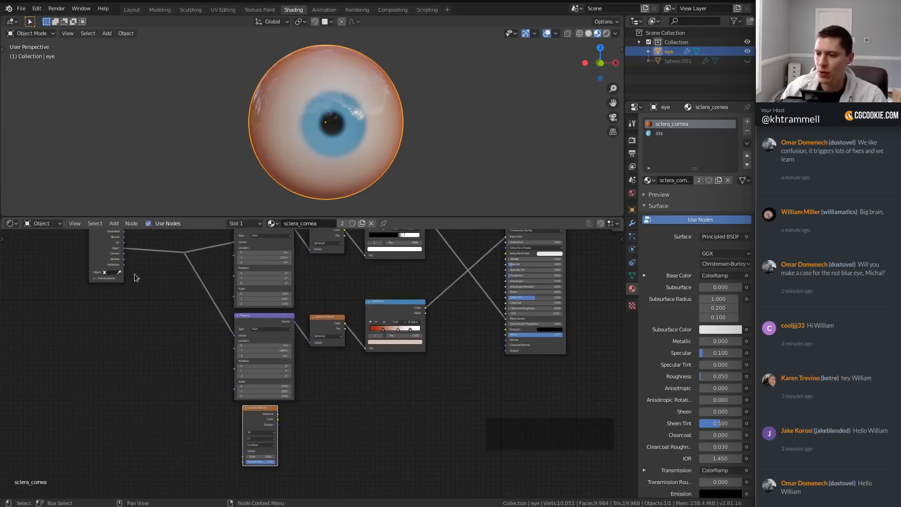
Step: Move the Texture Coordinate node and its reroute point further away from the Mapping nodes
{"action": "left_click_drag", "start_coordinate": [107, 262], "coordinate": [37, 267]}
{"action": "left_click", "coordinate": [184, 254]}
{"action": "key", "text": "g"}
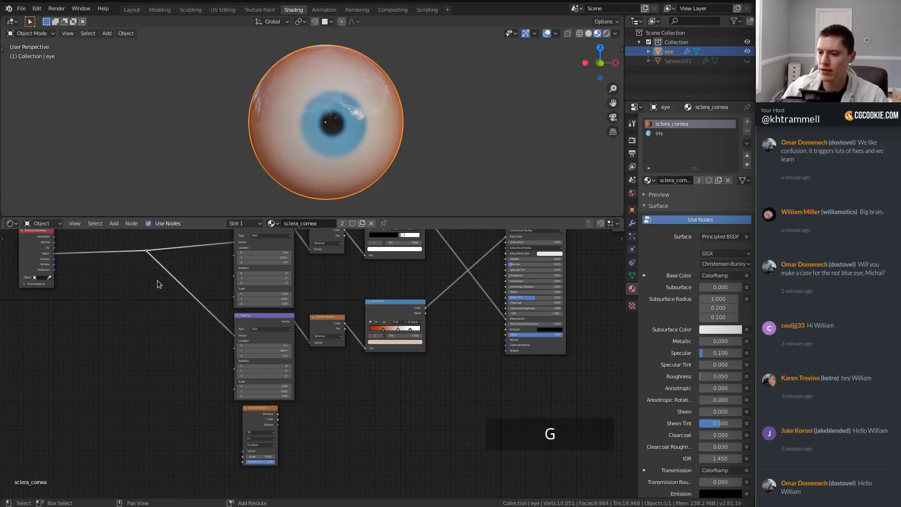
Step: Connect the reroute point to the Voronoi Texture's Vector input and bend the link around the Mapping node with extra reroute points
{"action": "left_click_drag", "start_coordinate": [146, 251], "coordinate": [243, 452]}
{"action": "right_click_drag", "start_coordinate": [196, 327], "coordinate": [168, 367], "text": "shift"}
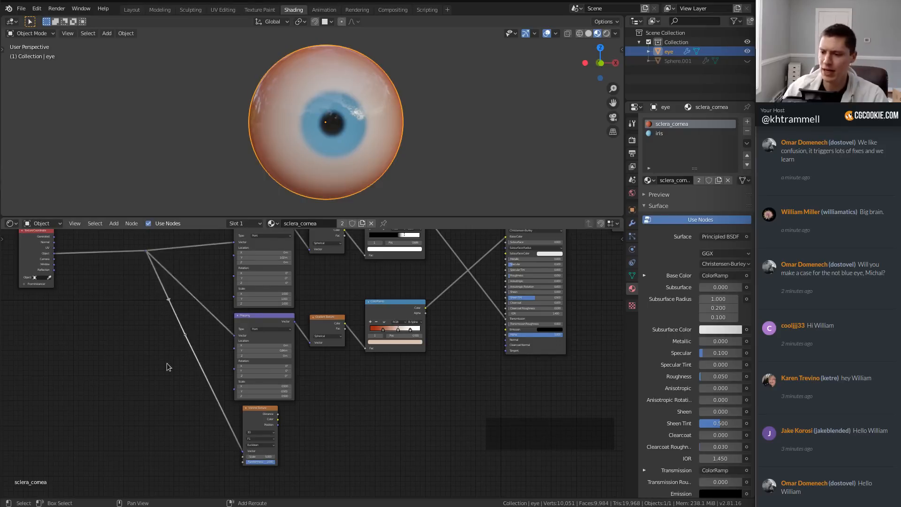
{"action": "key", "text": "g"}
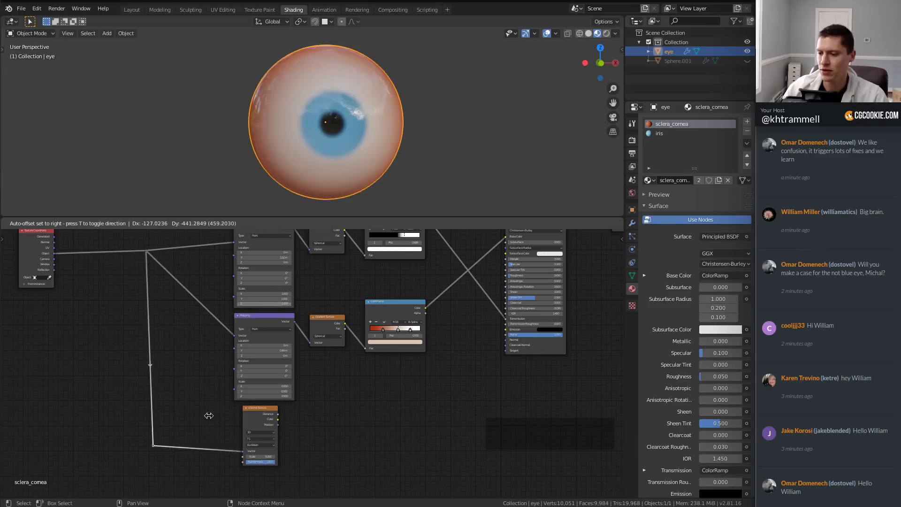
{"action": "left_click", "coordinate": [209, 415]}
Step: Insert a new Mapping node into the link between the corner reroute point and the Voronoi Texture
{"action": "scroll", "coordinate": [263, 409], "scroll_direction": "up", "scroll_amount": 3}
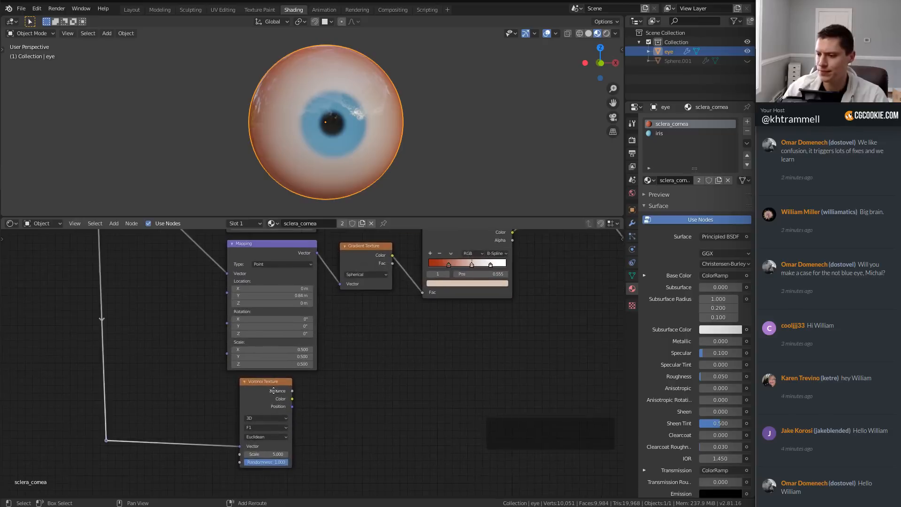
{"action": "middle_click_drag", "start_coordinate": [273, 391], "coordinate": [256, 391], "text": "shift"}
{"action": "middle_click_drag", "start_coordinate": [256, 390], "coordinate": [289, 355], "text": "ctrl"}
{"action": "key", "text": "shift+a"}
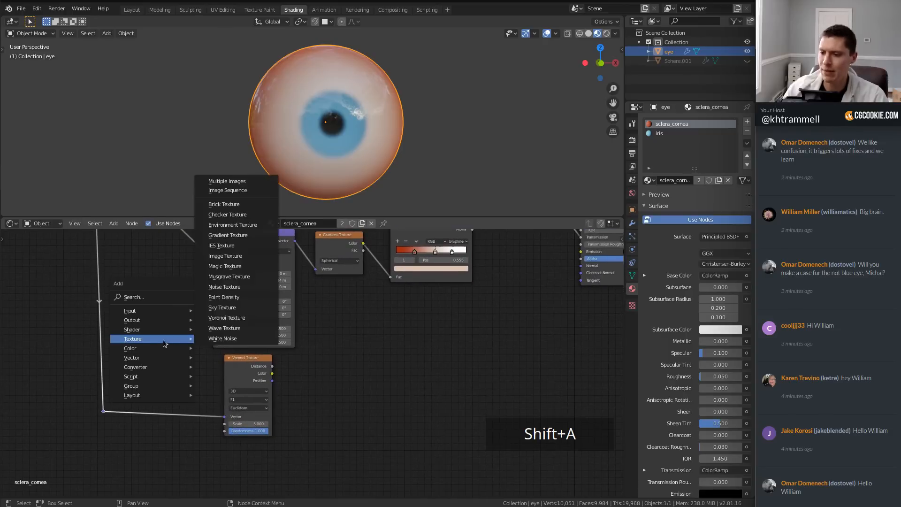
{"action": "mouse_move", "coordinate": [150, 358]}
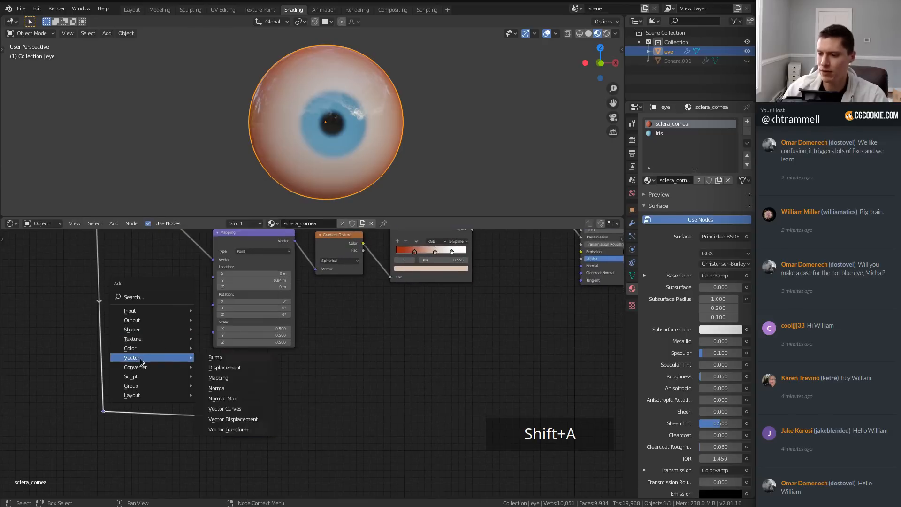
{"action": "left_click", "coordinate": [218, 378]}
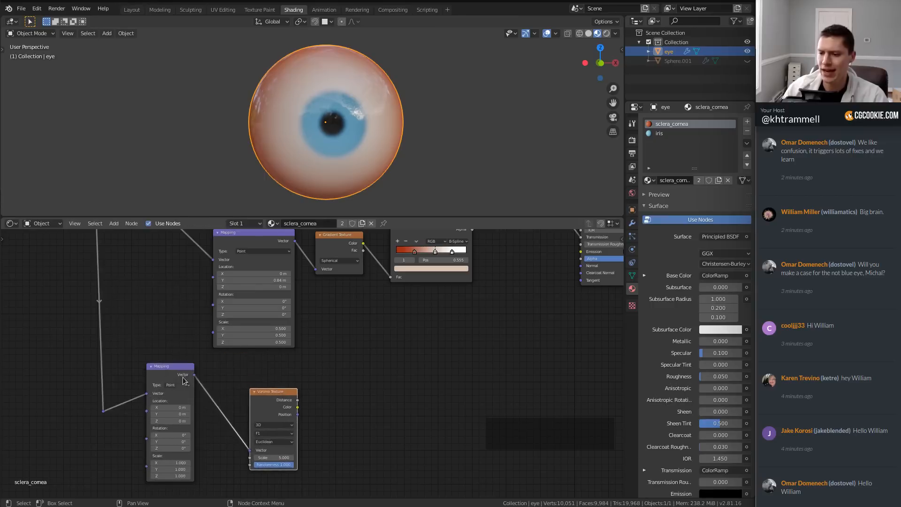
{"action": "left_click", "coordinate": [176, 388]}
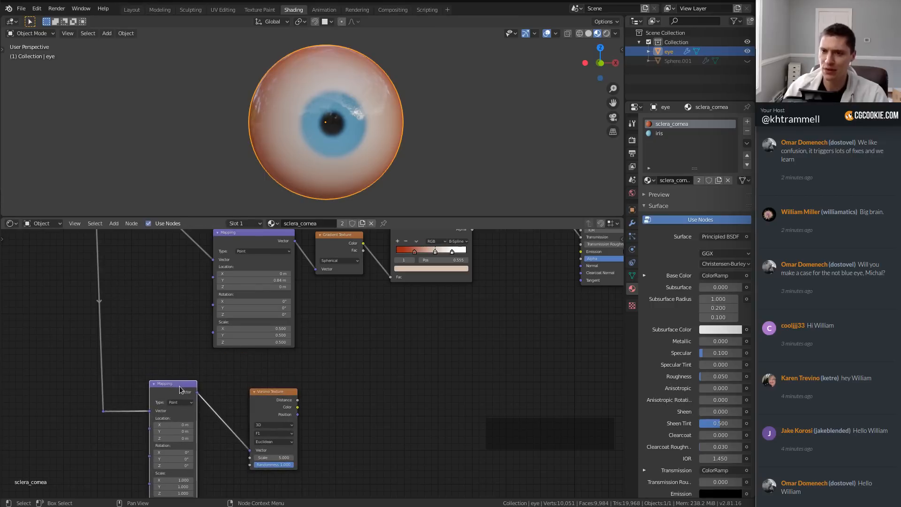
Step: Widen the new Mapping node slightly and place the Voronoi Texture node close beside it
{"action": "left_click_drag", "start_coordinate": [197, 411], "coordinate": [209, 411]}
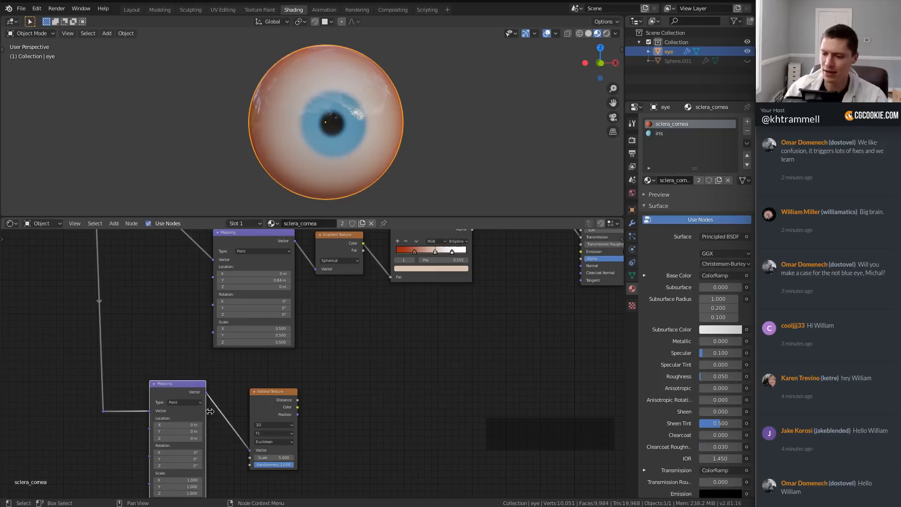
{"action": "left_click_drag", "start_coordinate": [277, 402], "coordinate": [246, 402]}
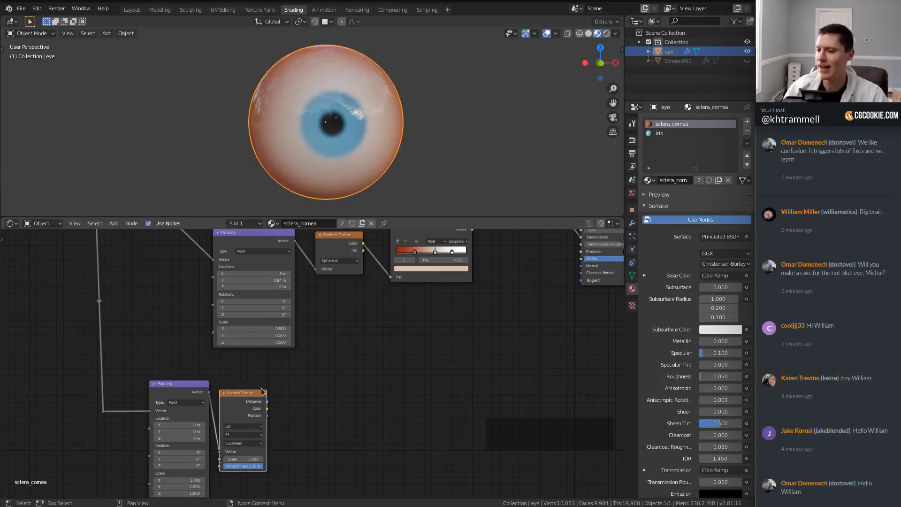
{"action": "middle_click_drag", "start_coordinate": [283, 398], "coordinate": [290, 382], "text": "ctrl"}
{"action": "middle_click_drag", "start_coordinate": [299, 367], "coordinate": [334, 339]}
{"action": "mouse_move", "coordinate": [324, 367]}
{"action": "middle_mouse_down", "text": "ctrl"}
{"action": "mouse_move", "coordinate": [317, 359]}
{"action": "mouse_move", "coordinate": [308, 371]}
{"action": "middle_mouse_up", "text": "ctrl"}
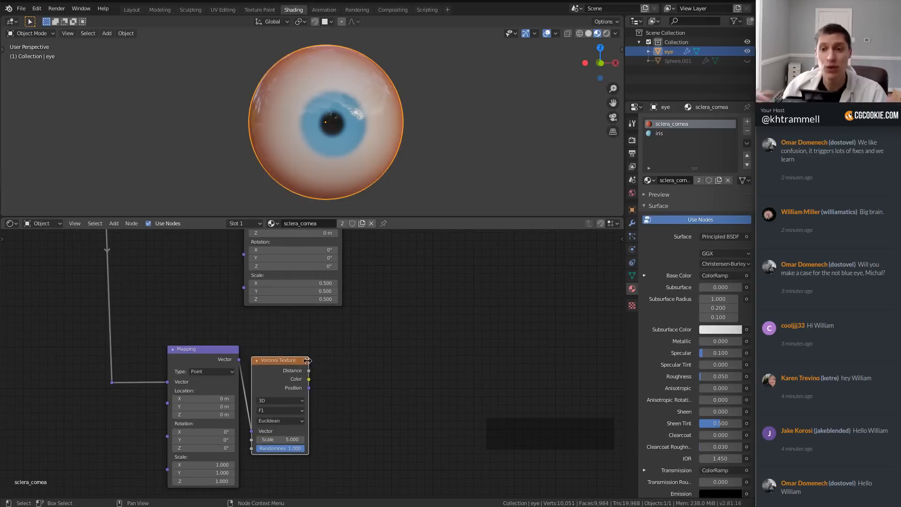
{"action": "middle_click_drag", "start_coordinate": [309, 389], "coordinate": [329, 390], "text": "ctrl"}
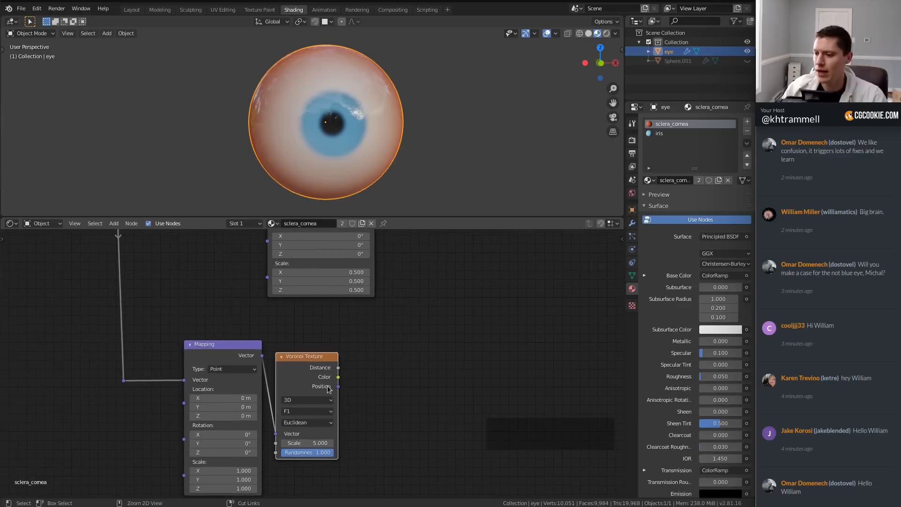
{"action": "middle_click_drag", "start_coordinate": [395, 340], "coordinate": [386, 318], "text": "ctrl"}
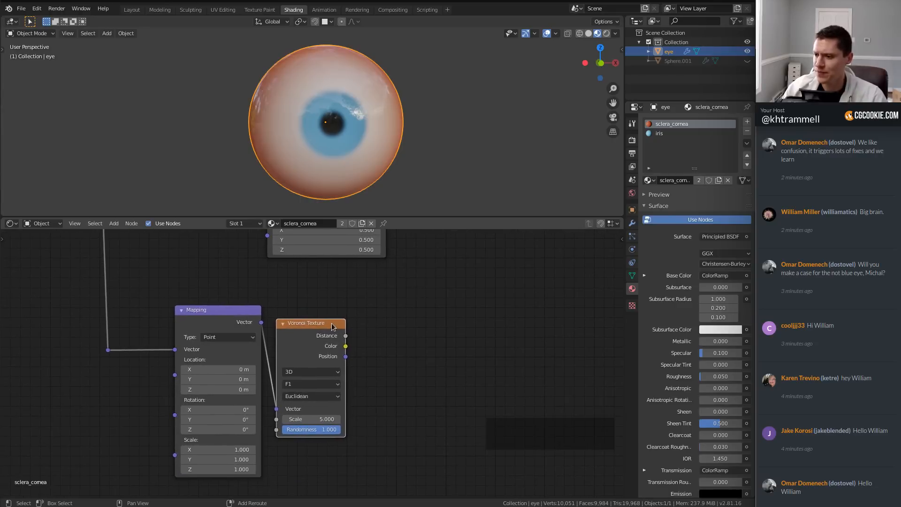
Step: Preview the Voronoi Texture on the eye and insert a ColorRamp node after its Distance output
{"action": "left_click", "coordinate": [328, 324], "text": "ctrl+shift"}
{"action": "scroll", "coordinate": [416, 298], "scroll_direction": "down", "scroll_amount": 4}
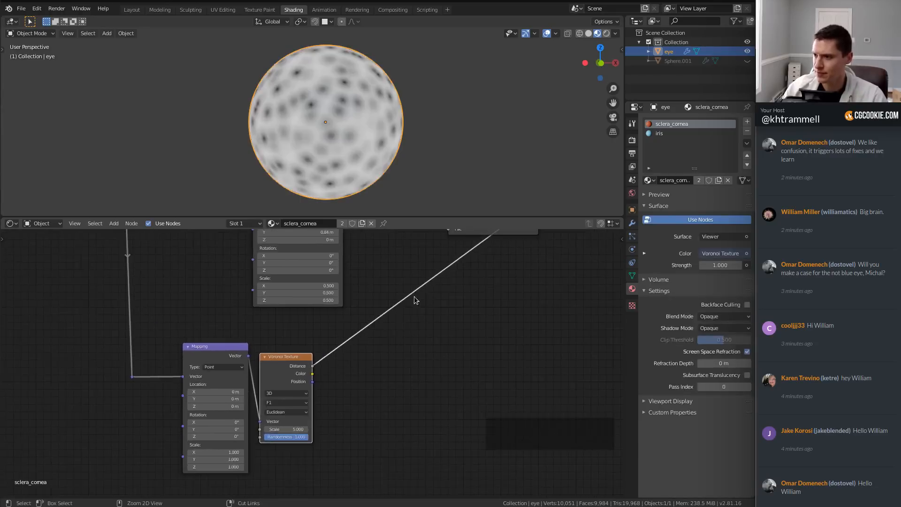
{"action": "key", "text": "shift+a"}
{"action": "mouse_move", "coordinate": [394, 300]}
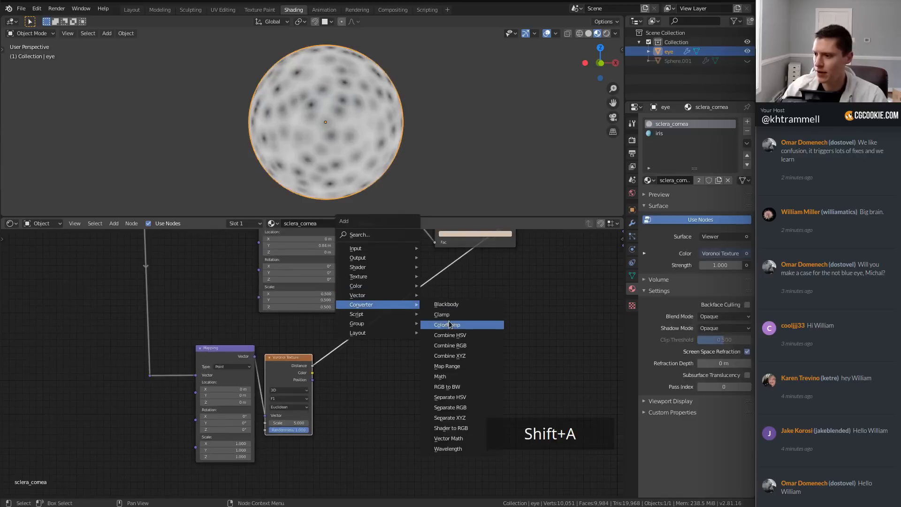
{"action": "left_click", "coordinate": [450, 315]}
{"action": "left_click", "coordinate": [393, 323]}
{"action": "scroll", "coordinate": [411, 348], "scroll_direction": "up", "scroll_amount": 6}
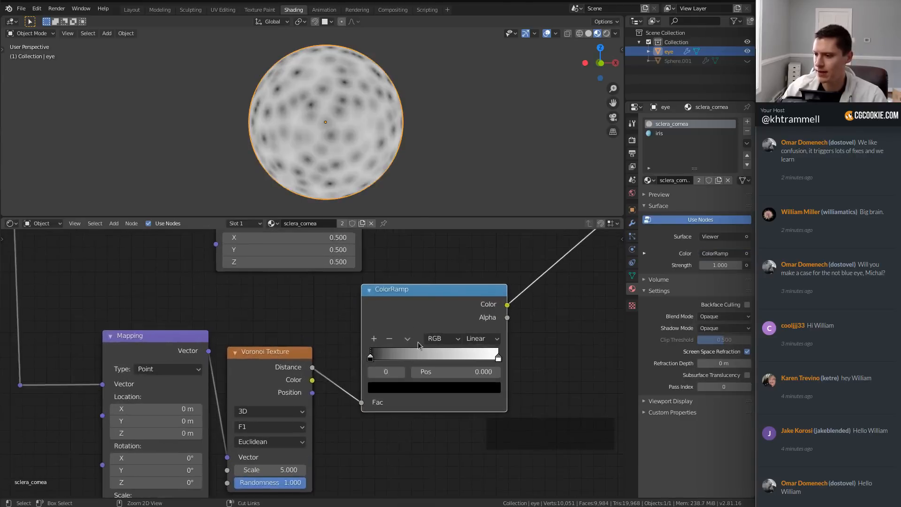
Step: Set the new ColorRamp's interpolation to B-Spline and move its black stop to position 0.714
{"action": "left_click", "coordinate": [395, 352]}
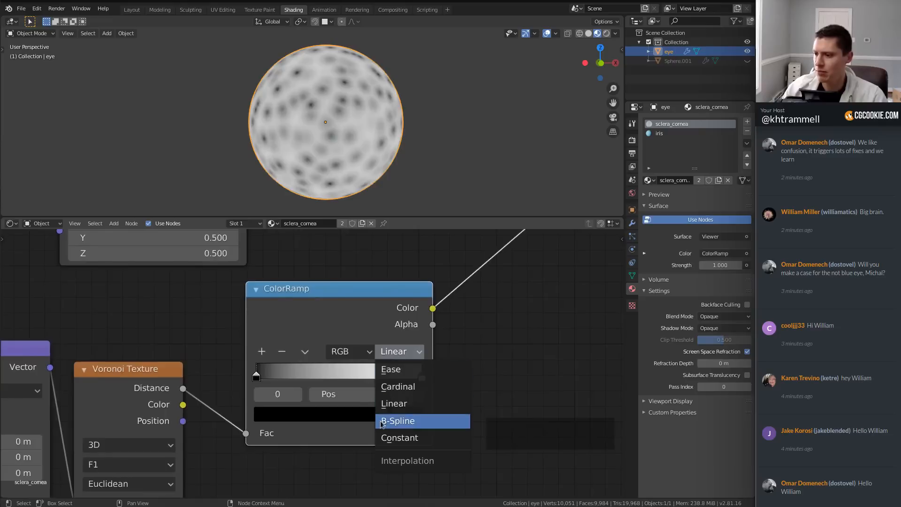
{"action": "left_click", "coordinate": [398, 420]}
{"action": "left_click_drag", "start_coordinate": [257, 376], "coordinate": [380, 377]}
{"action": "scroll", "coordinate": [372, 126], "scroll_direction": "up", "scroll_amount": 4}
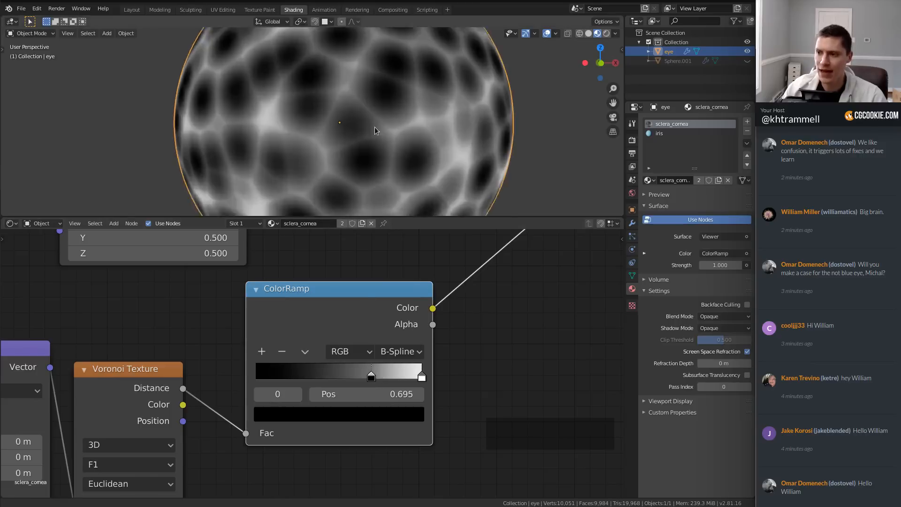
{"action": "middle_click_drag", "start_coordinate": [373, 117], "coordinate": [381, 112]}
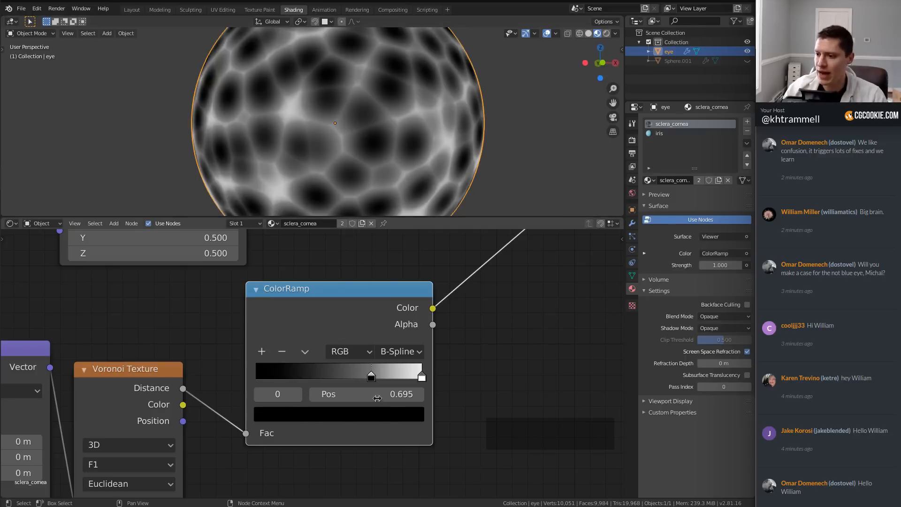
{"action": "mouse_move", "coordinate": [371, 378]}
{"action": "left_mouse_down"}
{"action": "mouse_move", "coordinate": [350, 374]}
{"action": "mouse_move", "coordinate": [374, 374]}
{"action": "left_mouse_up"}
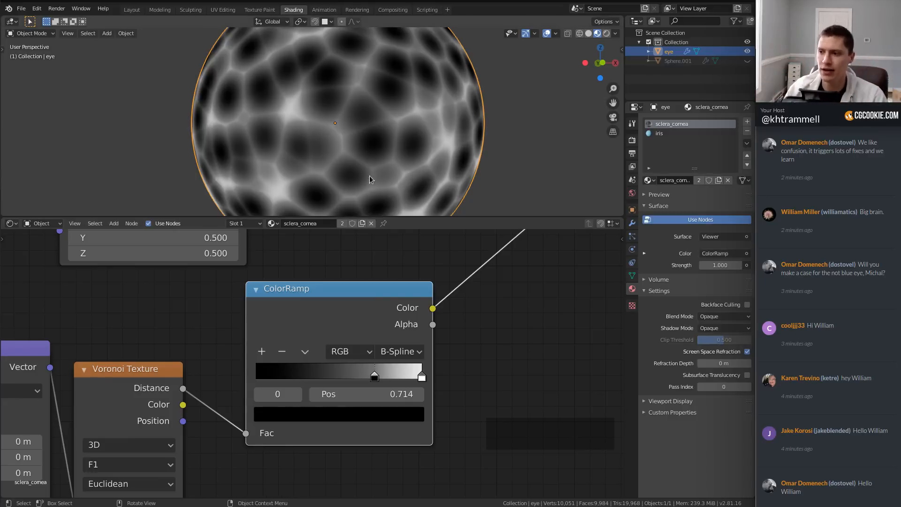
{"action": "scroll", "coordinate": [375, 149], "scroll_direction": "down", "scroll_amount": 1}
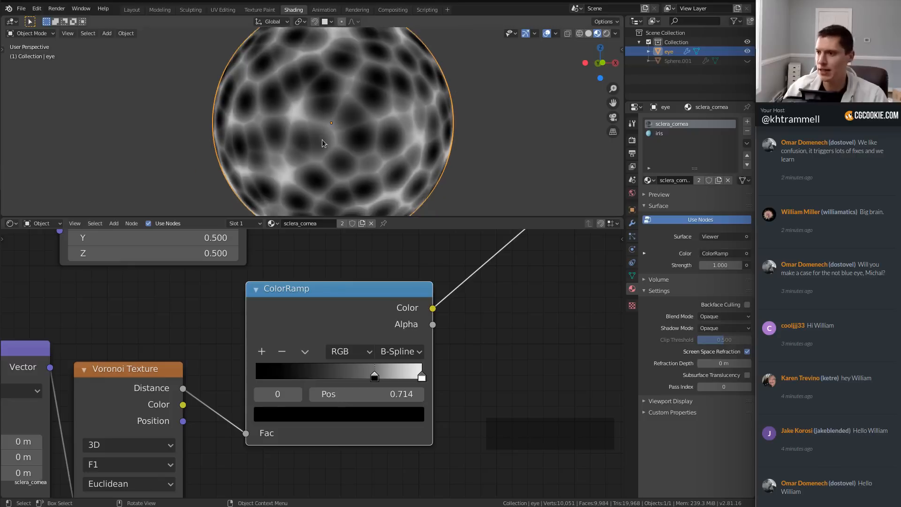
Step: Change the type of the Mapping node feeding the Voronoi Texture to Normal
{"action": "middle_click_drag", "start_coordinate": [97, 366], "coordinate": [327, 322]}
{"action": "scroll", "coordinate": [327, 321], "scroll_direction": "down", "scroll_amount": 2}
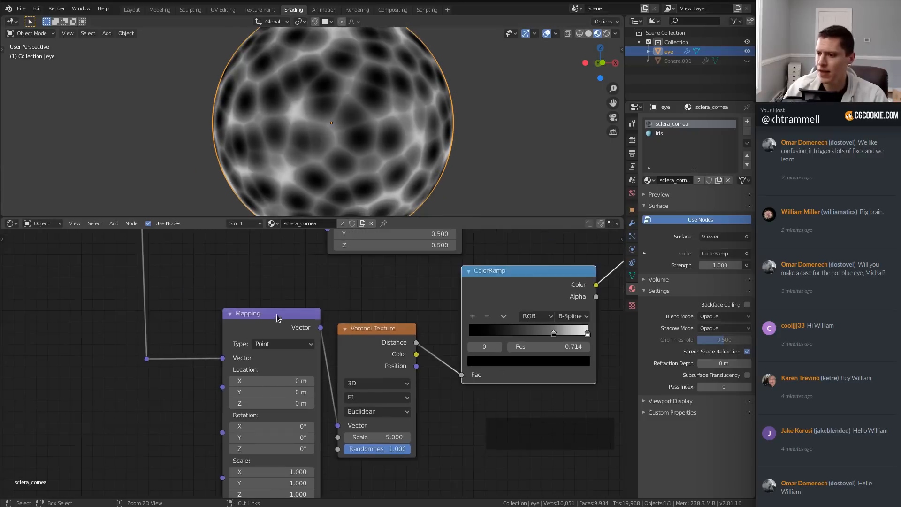
{"action": "scroll", "coordinate": [341, 356], "scroll_direction": "up", "scroll_amount": 1}
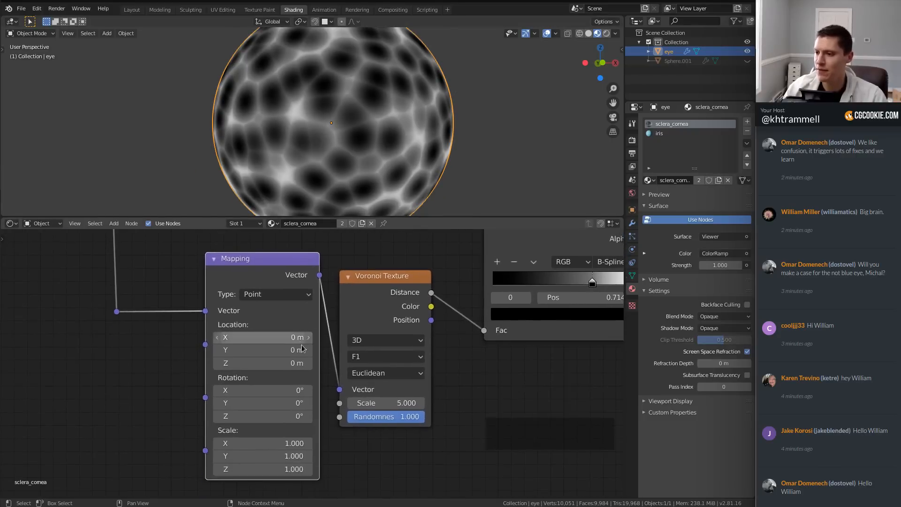
{"action": "scroll", "coordinate": [312, 331], "scroll_direction": "up", "scroll_amount": 1}
{"action": "left_click", "coordinate": [263, 291]}
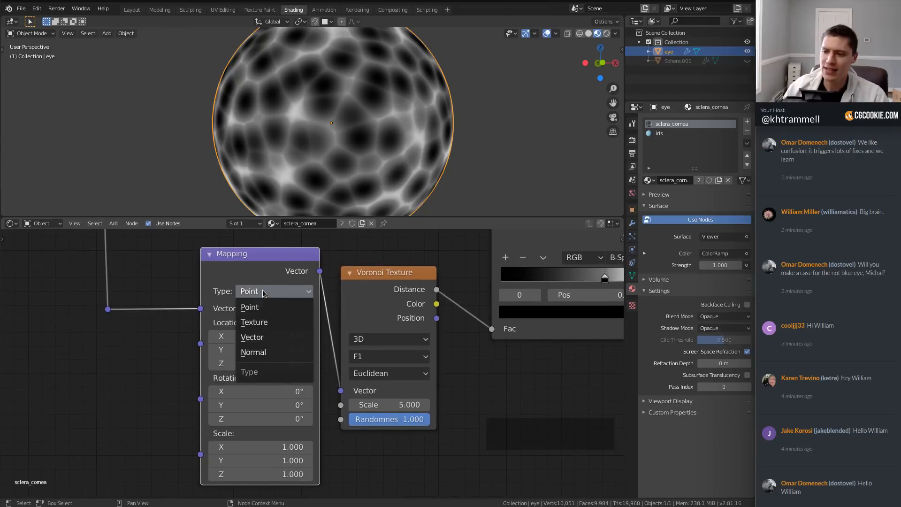
{"action": "left_click", "coordinate": [258, 352]}
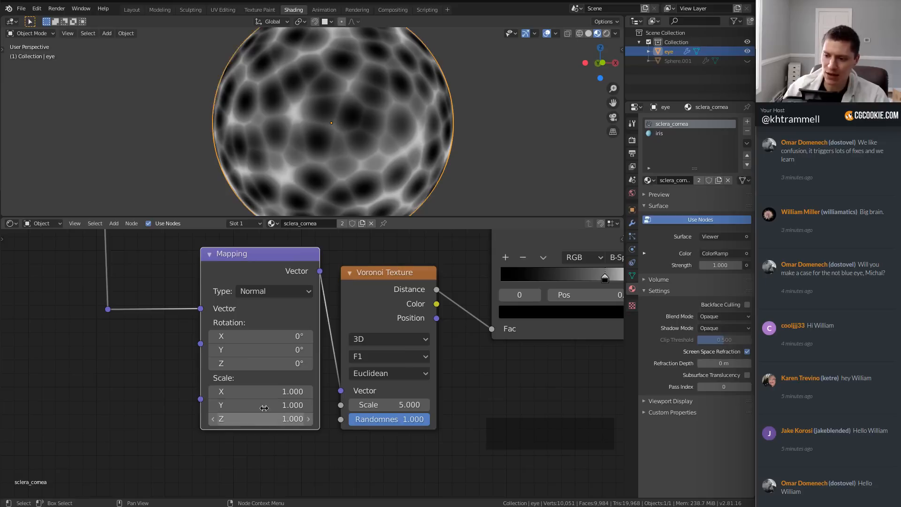
Step: Stretch the Voronoi pattern from the front of the eye by setting the Mapping node's Y scale to 5.390
{"action": "left_click_drag", "start_coordinate": [265, 404], "coordinate": [364, 404]}
{"action": "middle_click_drag", "start_coordinate": [388, 115], "coordinate": [435, 128]}
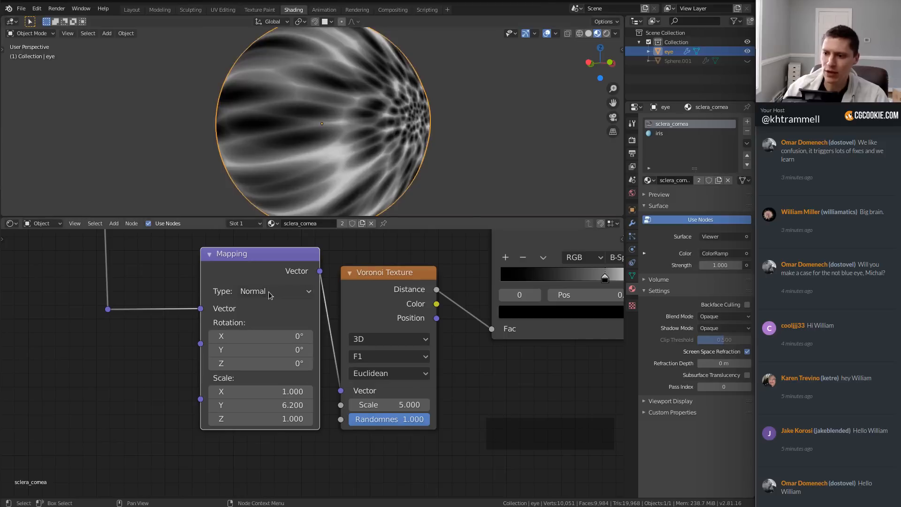
{"action": "left_click_drag", "start_coordinate": [280, 405], "coordinate": [243, 404]}
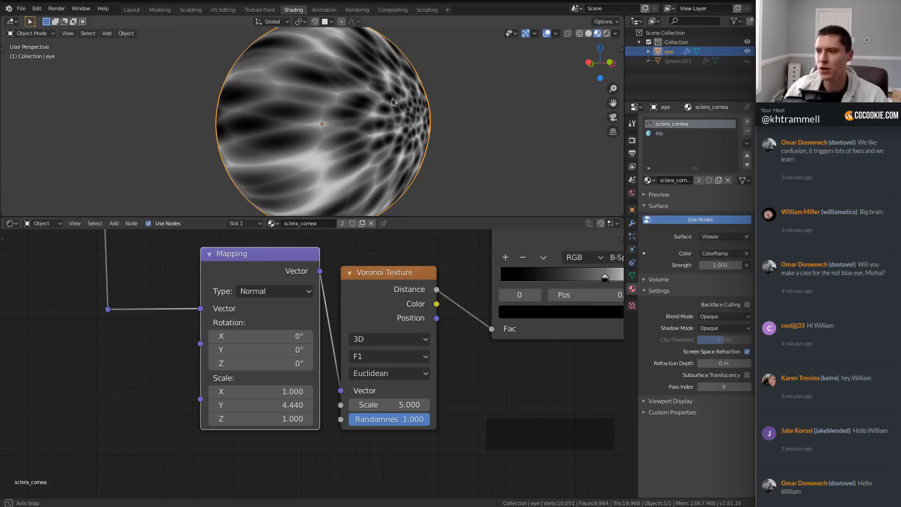
{"action": "middle_click_drag", "start_coordinate": [393, 98], "coordinate": [400, 99]}
{"action": "left_click_drag", "start_coordinate": [285, 405], "coordinate": [329, 405]}
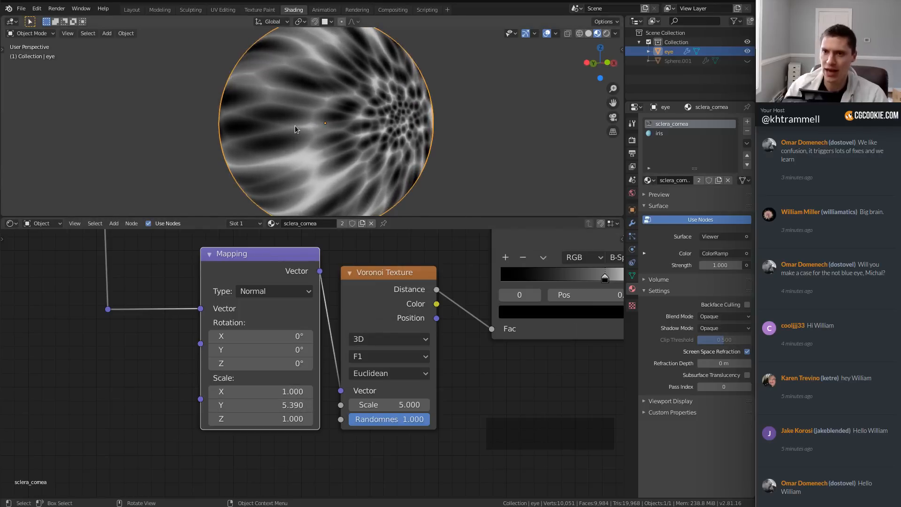
Step: Move the Texture Coordinate node and all its reroute points together further away from the Mapping nodes
{"action": "scroll", "coordinate": [280, 321], "scroll_direction": "down", "scroll_amount": 6}
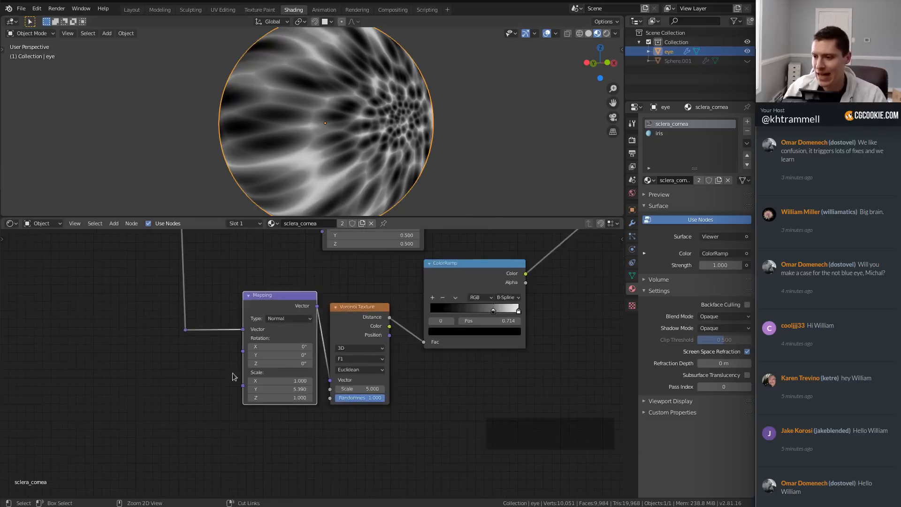
{"action": "middle_click_drag", "start_coordinate": [280, 320], "coordinate": [277, 300], "text": "ctrl"}
{"action": "key", "text": "a"}
{"action": "key", "text": "a"}
{"action": "key", "text": "b"}
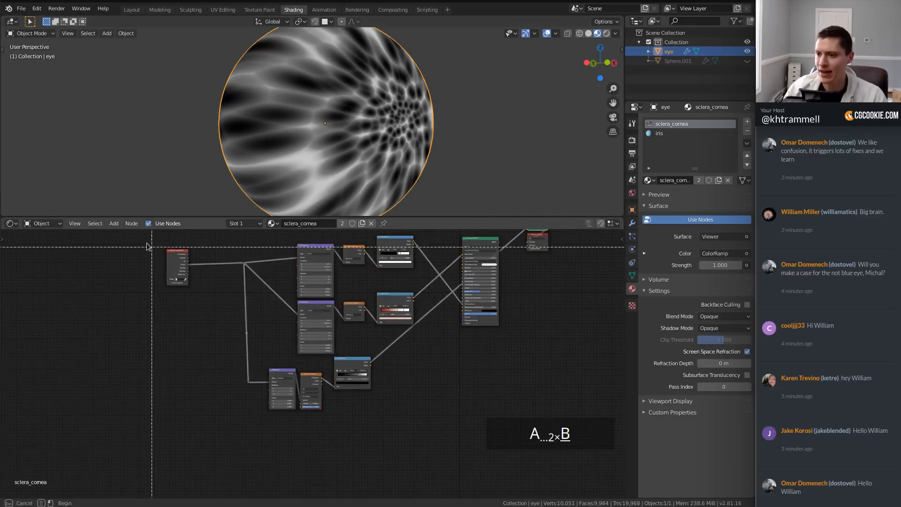
{"action": "left_click_drag", "start_coordinate": [147, 244], "coordinate": [265, 413]}
{"action": "key", "text": "g"}
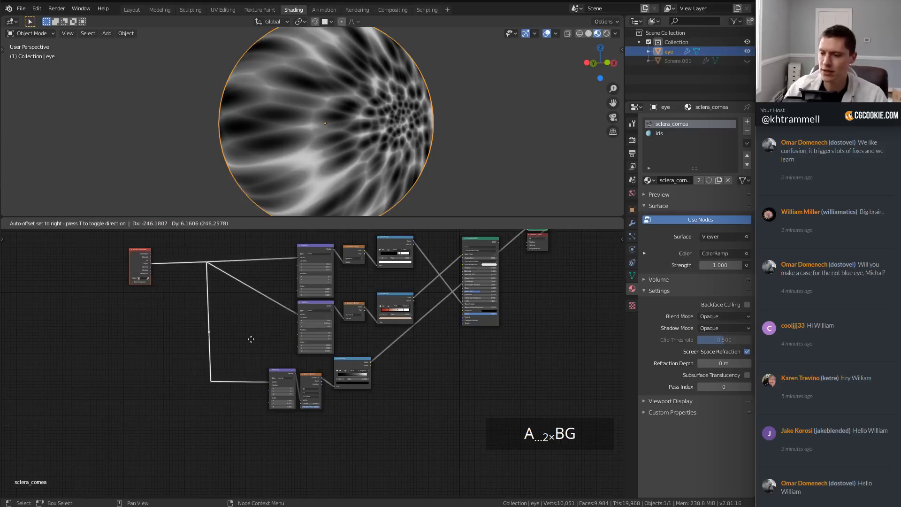
{"action": "left_click", "coordinate": [253, 336]}
Step: Add a Noise Texture node below the corner reroute point that leads to the Voronoi branch
{"action": "middle_click_drag", "start_coordinate": [244, 383], "coordinate": [281, 277], "text": "ctrl"}
{"action": "key", "text": "a"}
{"action": "key", "text": "a"}
{"action": "middle_click_drag", "start_coordinate": [263, 368], "coordinate": [295, 358]}
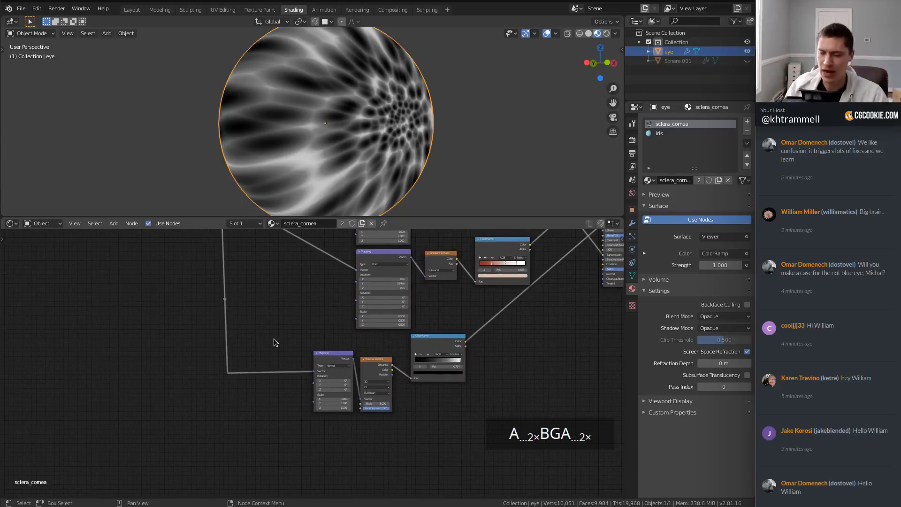
{"action": "scroll", "coordinate": [225, 370], "scroll_direction": "up", "scroll_amount": 2}
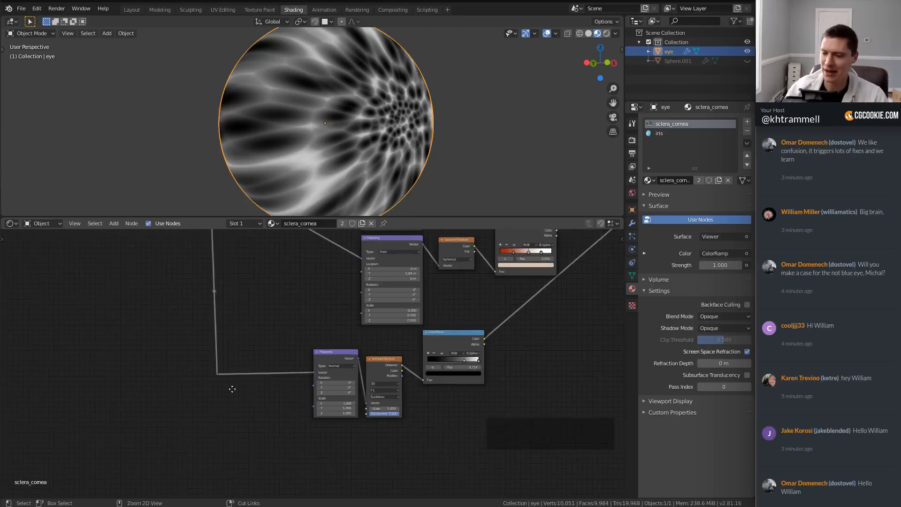
{"action": "key", "text": "shift+a"}
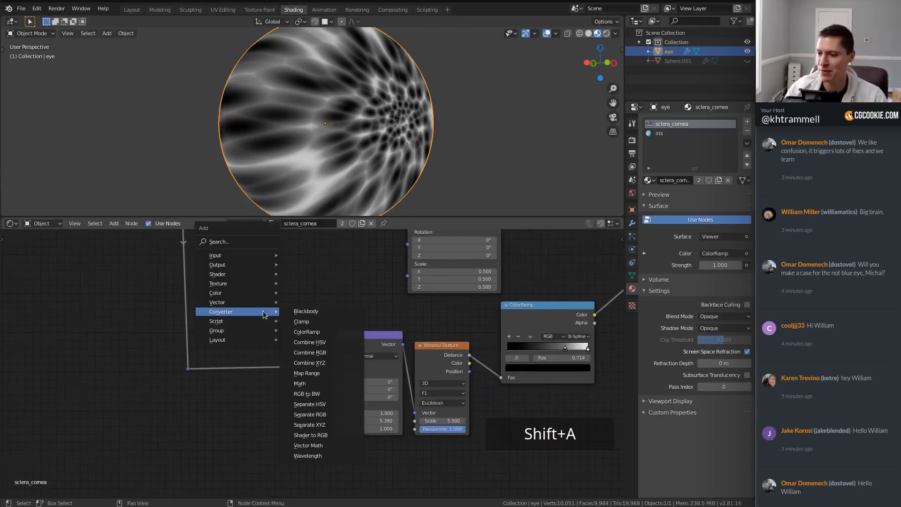
{"action": "mouse_move", "coordinate": [241, 285]}
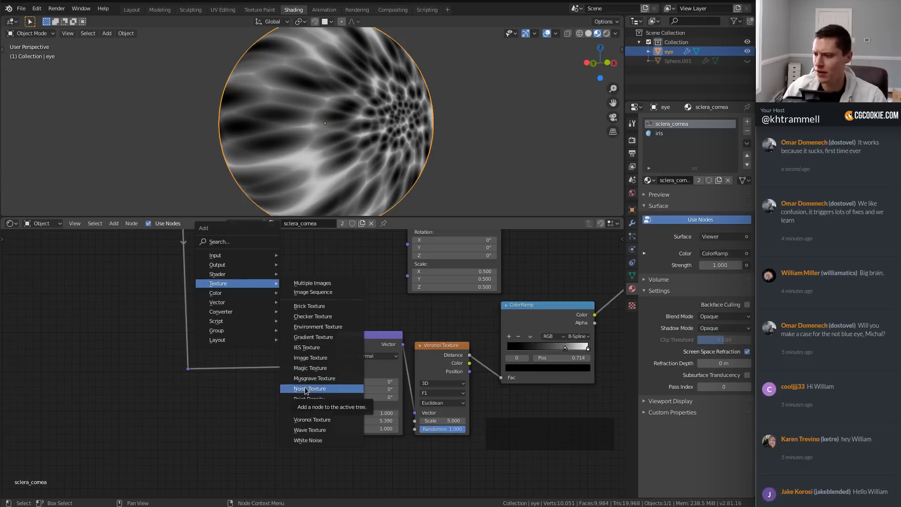
{"action": "left_click", "coordinate": [305, 388]}
{"action": "left_click", "coordinate": [183, 392]}
{"action": "scroll", "coordinate": [266, 283], "scroll_direction": "up", "scroll_amount": 1}
Step: Insert a color Mix node before the Voronoi branch's Mapping node and connect the Noise Texture's Color to Color2
{"action": "key", "text": "shift+a"}
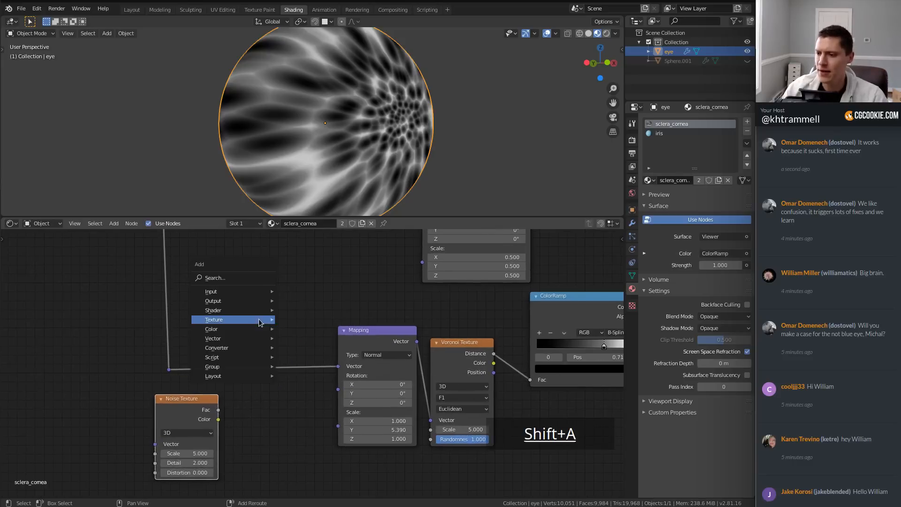
{"action": "mouse_move", "coordinate": [244, 329]}
{"action": "left_click", "coordinate": [300, 376]}
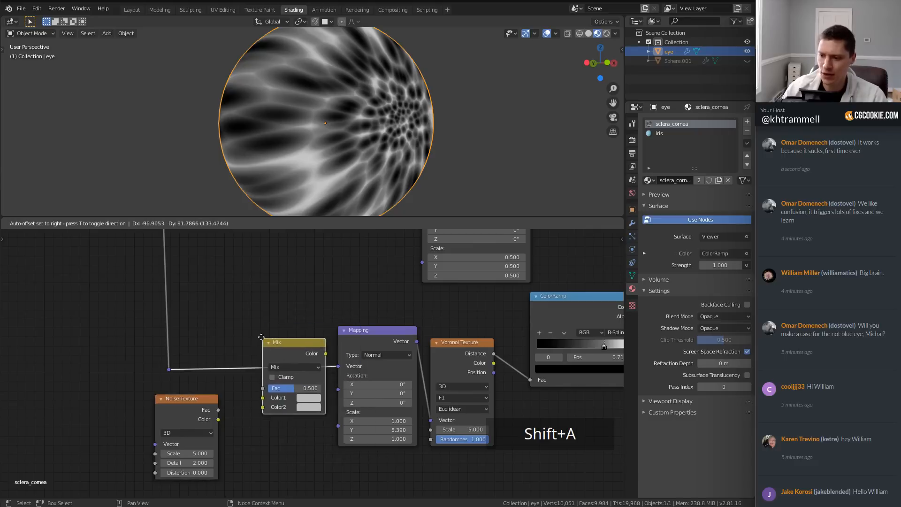
{"action": "left_click", "coordinate": [258, 324]}
{"action": "middle_click_drag", "start_coordinate": [275, 333], "coordinate": [323, 307], "text": "shift"}
{"action": "left_click_drag", "start_coordinate": [228, 380], "coordinate": [284, 375]}
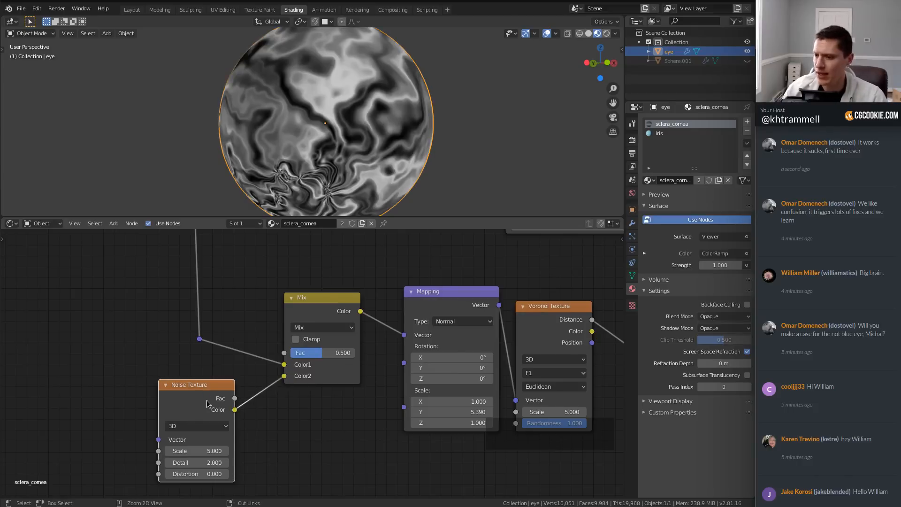
Step: Connect the corner reroute point to the Noise Texture's Vector input and add a reroute point on the new link
{"action": "scroll", "coordinate": [225, 375], "scroll_direction": "down", "scroll_amount": 4}
{"action": "left_click_drag", "start_coordinate": [261, 353], "coordinate": [235, 379]}
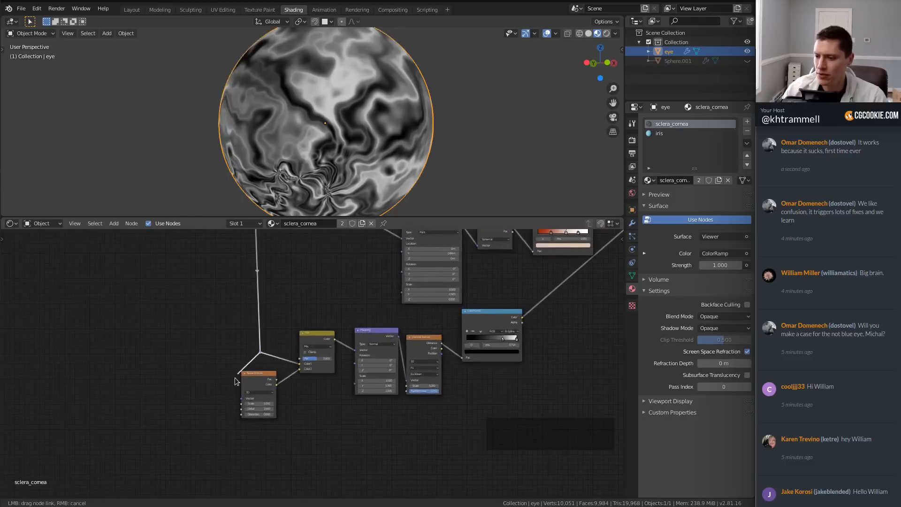
{"action": "right_click_drag", "start_coordinate": [264, 361], "coordinate": [244, 362], "text": "shift"}
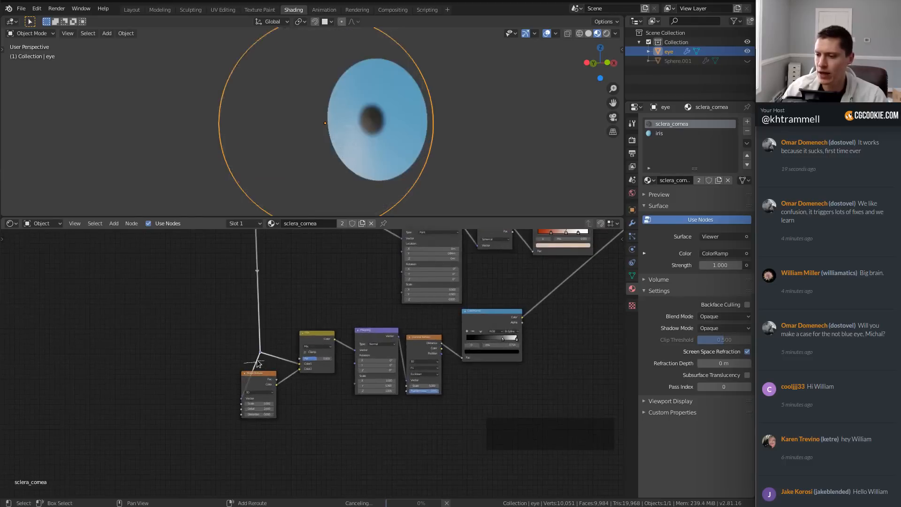
Step: Move the new reroute point out beside the Noise Texture's Vector input and shift the corner reroute point further from the Mix node
{"action": "key", "text": "g"}
{"action": "left_click", "coordinate": [208, 383]}
{"action": "left_click", "coordinate": [262, 352]}
{"action": "key", "text": "g"}
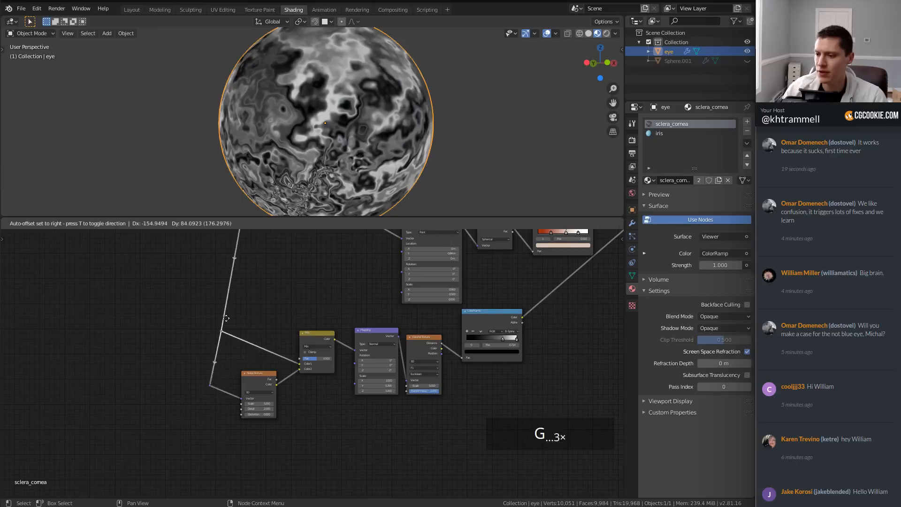
{"action": "left_click", "coordinate": [225, 337]}
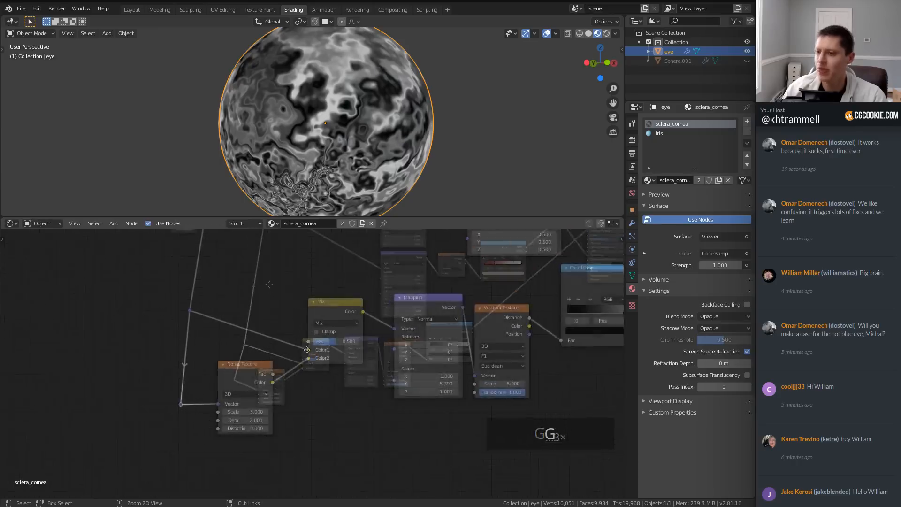
Step: Change the Mix node's blending mode to Linear Light and set its Fac to 0.064
{"action": "middle_click_drag", "start_coordinate": [296, 368], "coordinate": [305, 349], "text": "ctrl"}
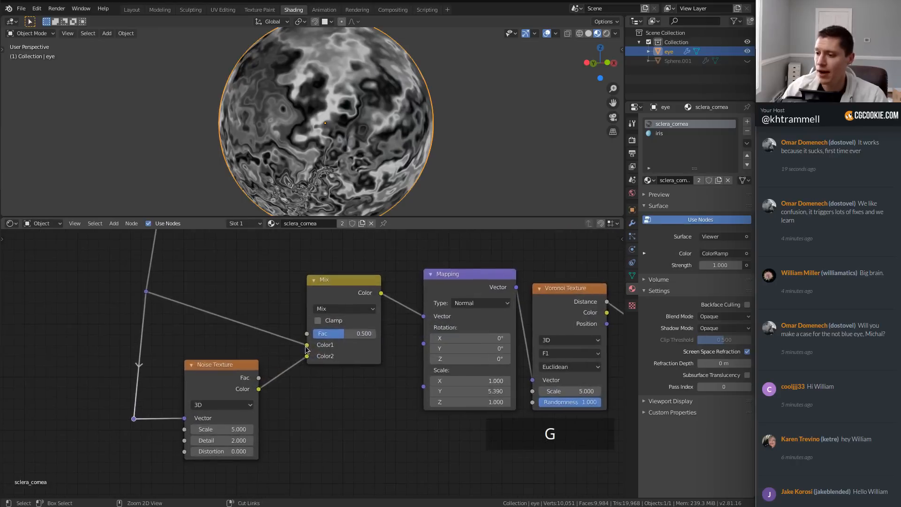
{"action": "left_click", "coordinate": [348, 308]}
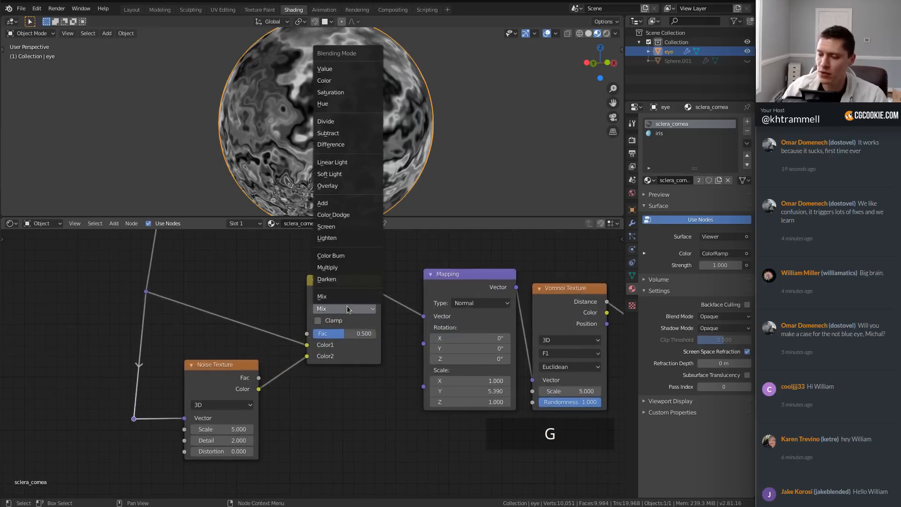
{"action": "left_click", "coordinate": [334, 162]}
{"action": "scroll", "coordinate": [348, 301], "scroll_direction": "up", "scroll_amount": 1}
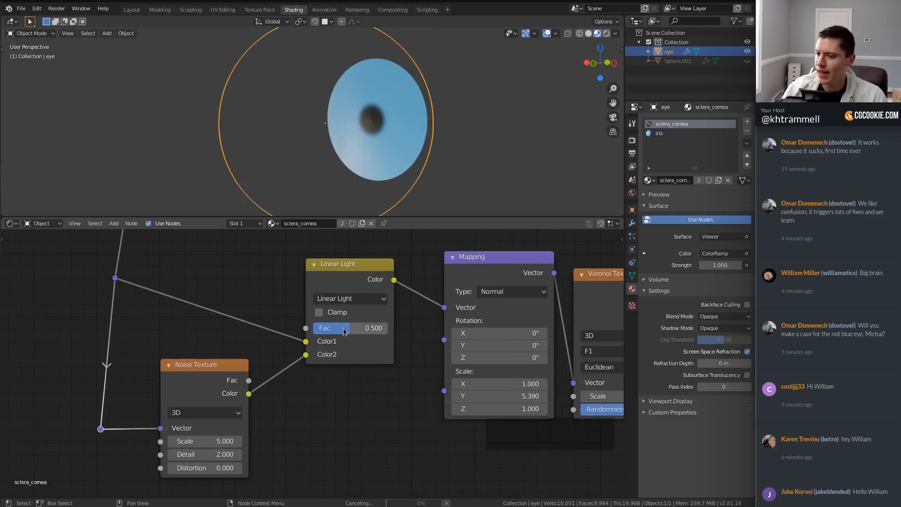
{"action": "left_click_drag", "start_coordinate": [350, 328], "coordinate": [314, 328]}
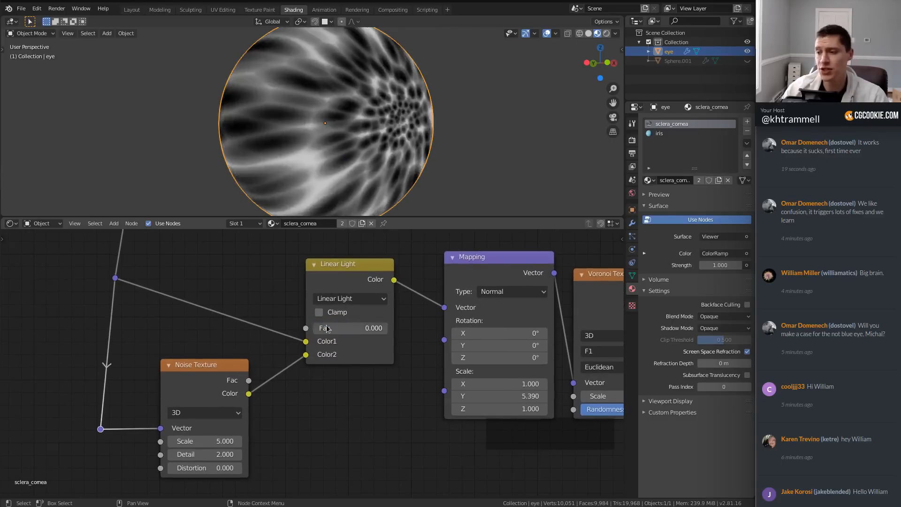
{"action": "scroll", "coordinate": [325, 329], "scroll_direction": "up", "scroll_amount": 1}
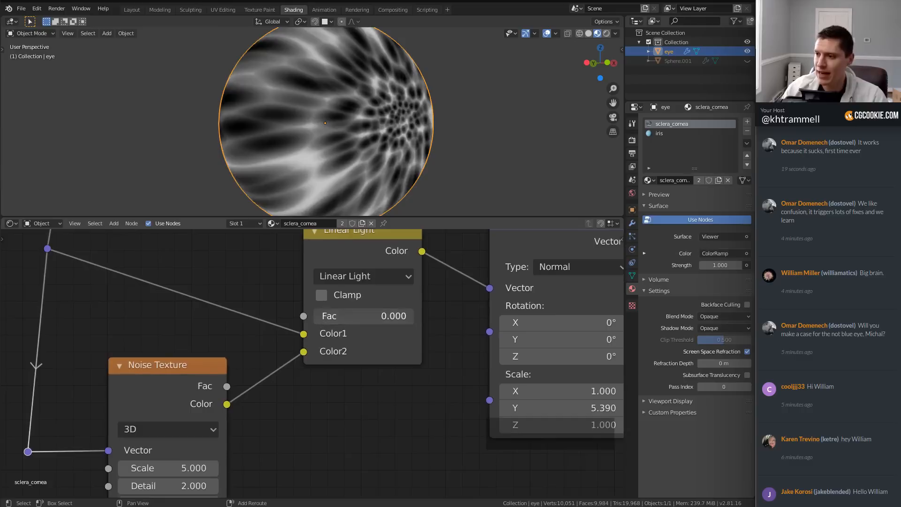
{"action": "left_click_drag", "start_coordinate": [305, 317], "coordinate": [319, 318]}
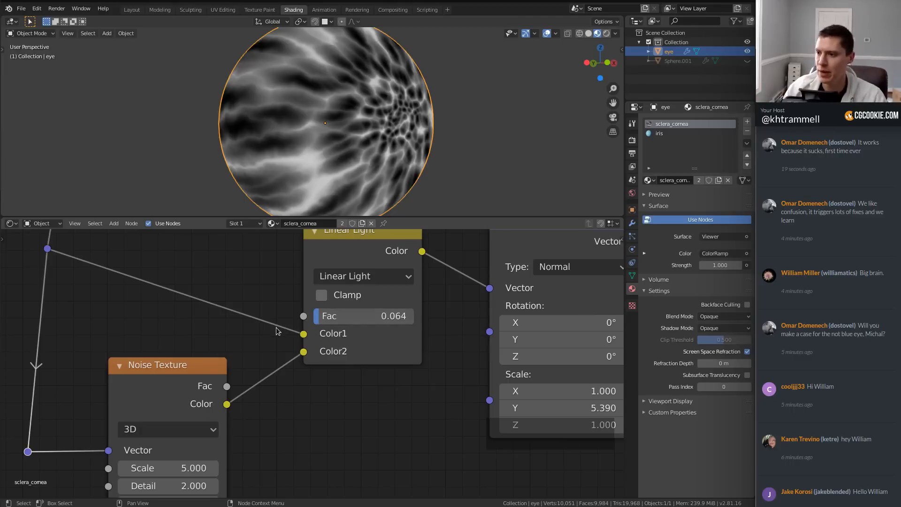
Step: Check the distorted pattern from the other side of the eye and set the Noise Texture's Scale to 2
{"action": "middle_click_drag", "start_coordinate": [399, 131], "coordinate": [370, 131]}
{"action": "scroll", "coordinate": [370, 131], "scroll_direction": "up", "scroll_amount": 2}
{"action": "middle_click_drag", "start_coordinate": [226, 394], "coordinate": [225, 358]}
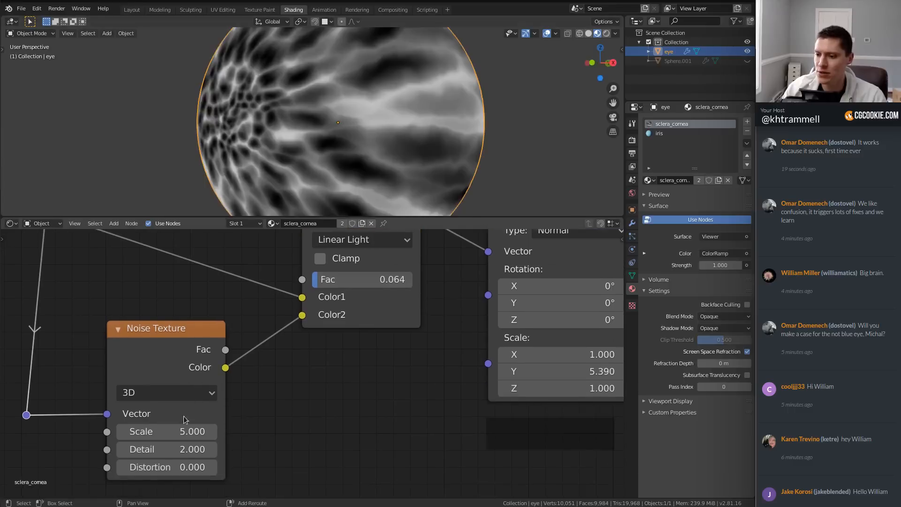
{"action": "left_click", "coordinate": [173, 432]}
{"action": "type", "text": "2"}
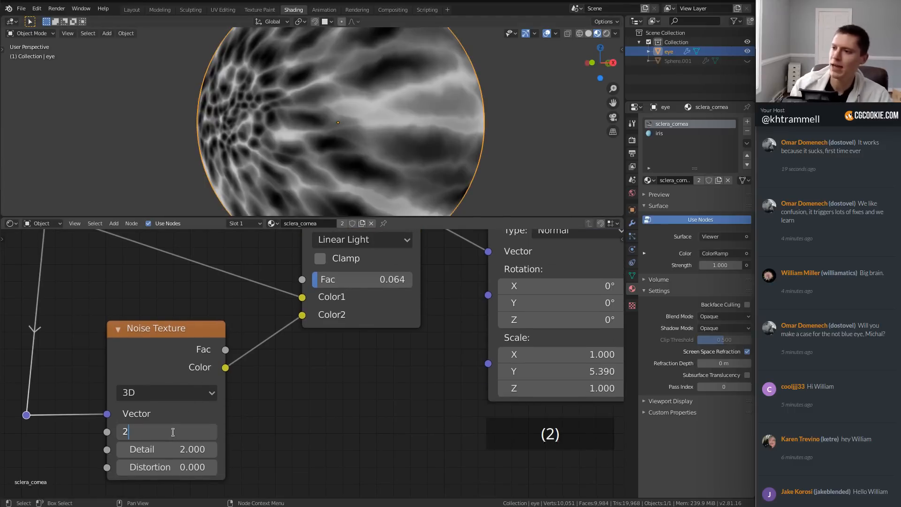
Step: Compare the Noise Texture's scale at 5 and 2, leaving it set to 2
{"action": "key", "text": "Return"}
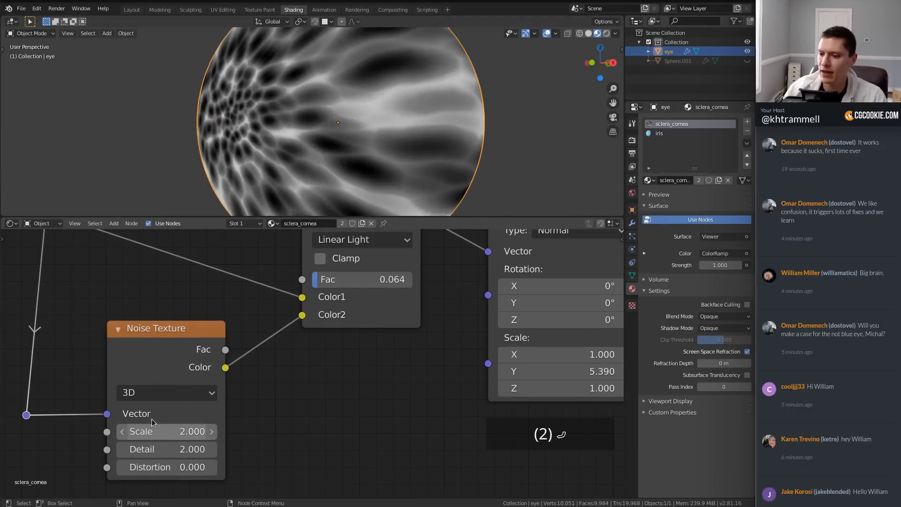
{"action": "left_click", "coordinate": [152, 431]}
{"action": "type", "text": "5"}
{"action": "key", "text": "Return"}
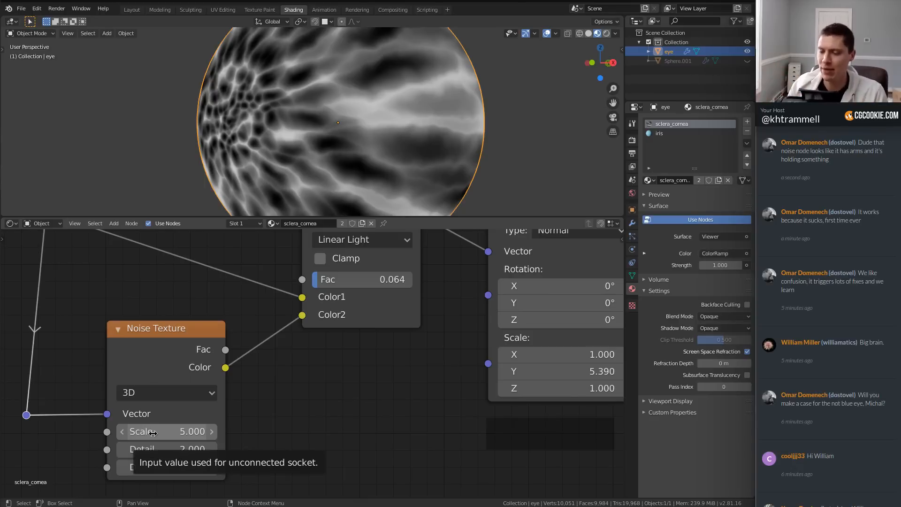
{"action": "left_click", "coordinate": [153, 432]}
{"action": "type", "text": "2"}
{"action": "key", "text": "Return"}
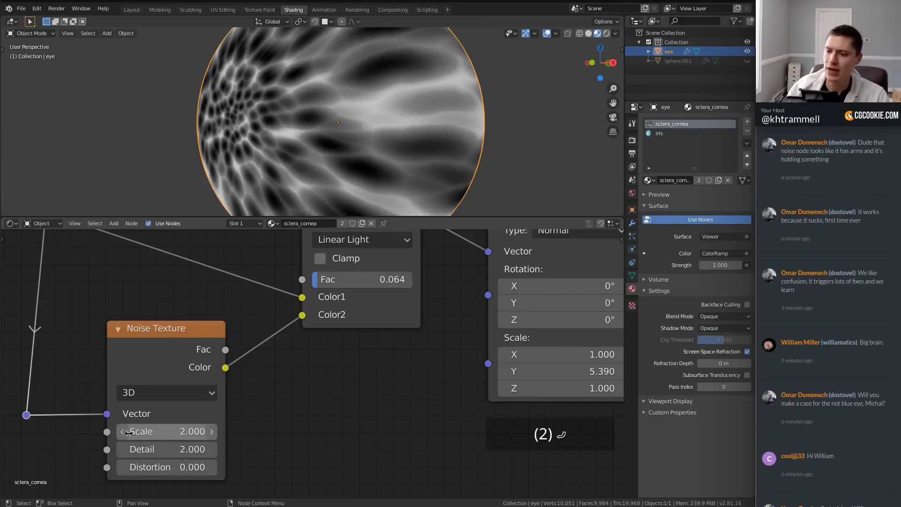
Step: Set the Linear Light node's factor to 0.245 and check the distorted pattern on the eye
{"action": "left_click_drag", "start_coordinate": [321, 281], "coordinate": [339, 281]}
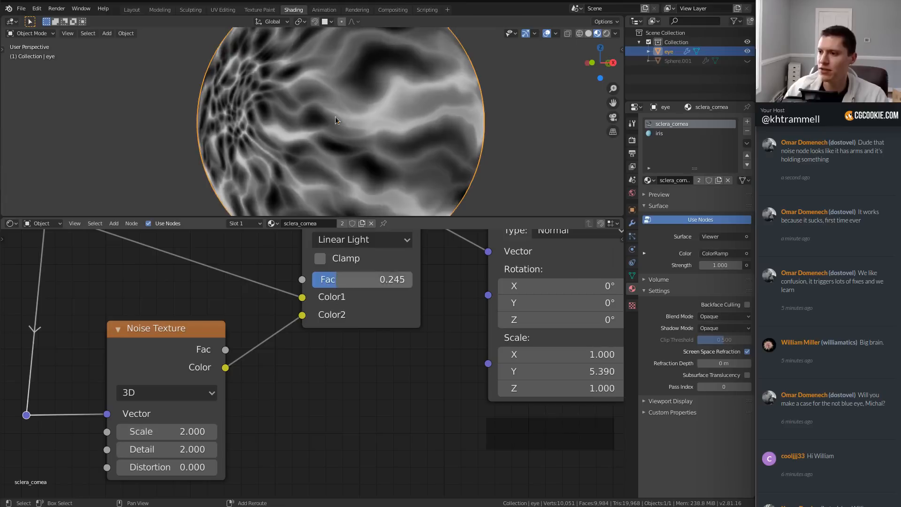
{"action": "scroll", "coordinate": [353, 100], "scroll_direction": "down", "scroll_amount": 2}
{"action": "middle_click_drag", "start_coordinate": [353, 100], "coordinate": [381, 118]}
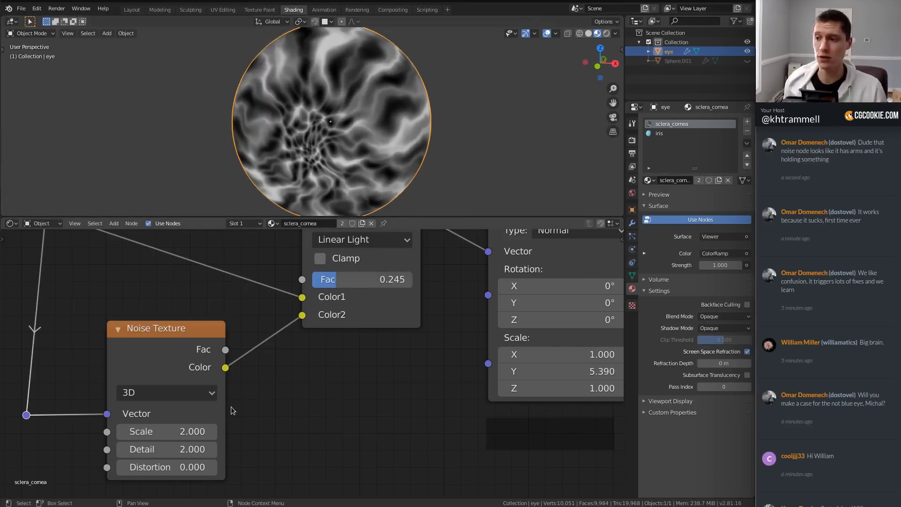
{"action": "scroll", "coordinate": [383, 347], "scroll_direction": "down", "scroll_amount": 4}
{"action": "middle_click_drag", "start_coordinate": [425, 154], "coordinate": [430, 145]}
Step: Insert a MixRGB node between the red ColorRamp and Base Color, and connect the Voronoi ColorRamp's color to its factor
{"action": "scroll", "coordinate": [381, 300], "scroll_direction": "down", "scroll_amount": 4}
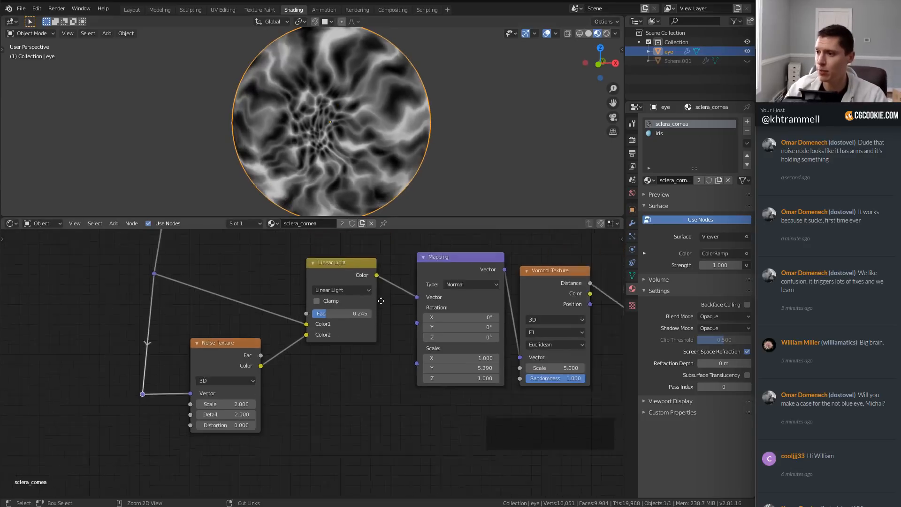
{"action": "middle_click_drag", "start_coordinate": [534, 284], "coordinate": [316, 384], "text": "shift"}
{"action": "middle_click_drag", "start_coordinate": [540, 262], "coordinate": [549, 240], "text": "ctrl"}
{"action": "middle_click_drag", "start_coordinate": [549, 239], "coordinate": [347, 347], "text": "shift"}
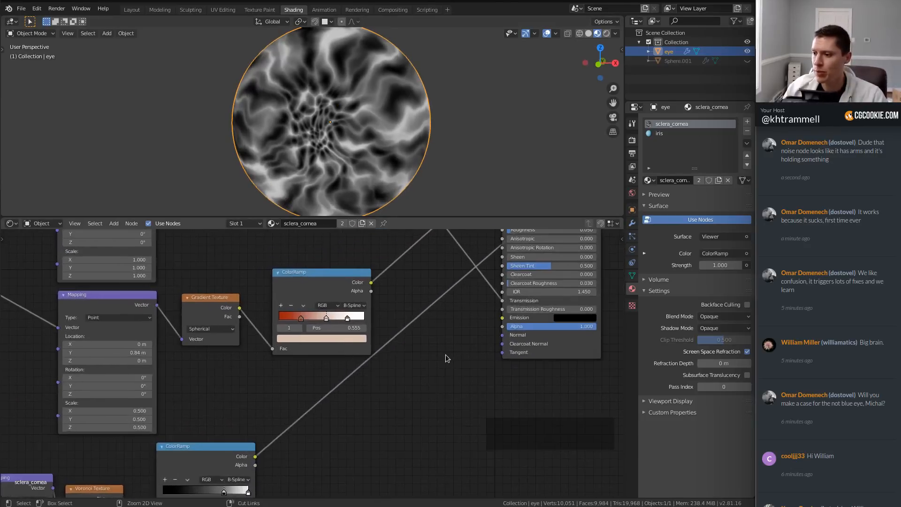
{"action": "middle_click_drag", "start_coordinate": [446, 358], "coordinate": [426, 326], "text": "ctrl"}
{"action": "scroll", "coordinate": [425, 326], "scroll_direction": "up", "scroll_amount": 1}
{"action": "key", "text": "shift+a"}
{"action": "mouse_move", "coordinate": [361, 301]}
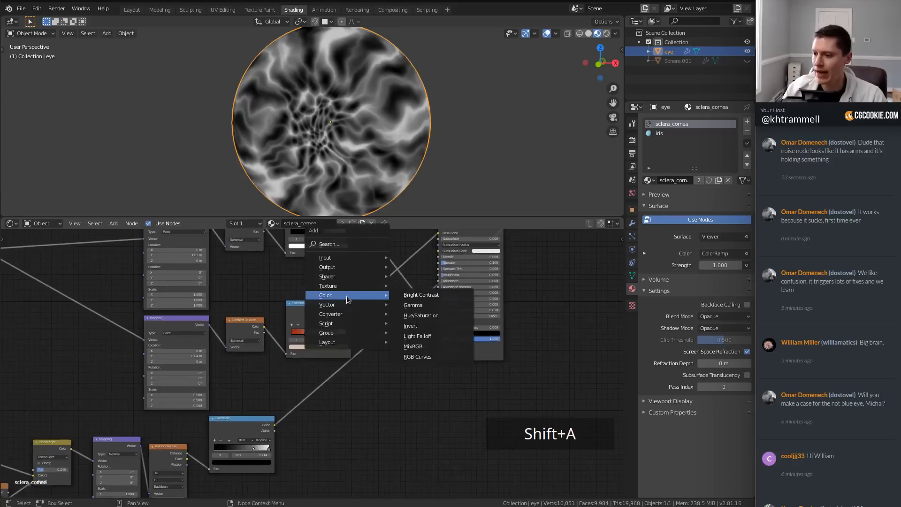
{"action": "left_click", "coordinate": [413, 346]}
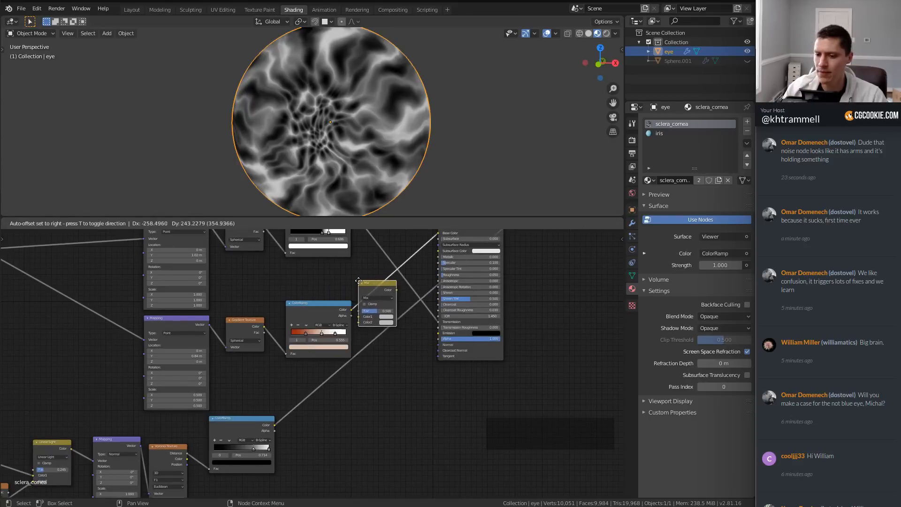
{"action": "left_click", "coordinate": [360, 278]}
{"action": "middle_click_drag", "start_coordinate": [387, 345], "coordinate": [397, 317], "text": "ctrl"}
{"action": "left_click_drag", "start_coordinate": [262, 444], "coordinate": [395, 291]}
Step: Move the vein nodes from Noise Texture through ColorRamp as a group, and lower the Mix node beside the red ColorRamp
{"action": "middle_click_drag", "start_coordinate": [313, 362], "coordinate": [282, 336], "text": "ctrl"}
{"action": "key", "text": "a"}
{"action": "key", "text": "a"}
{"action": "key", "text": "b"}
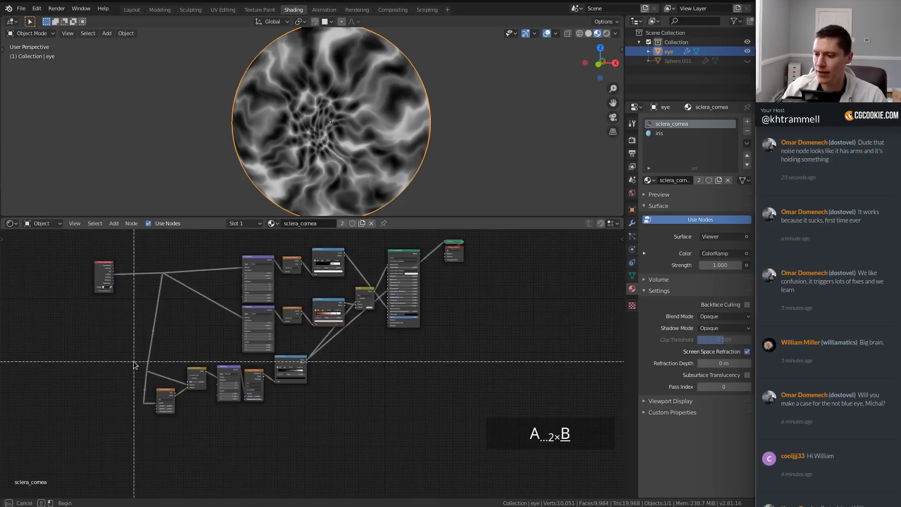
{"action": "left_click_drag", "start_coordinate": [134, 361], "coordinate": [330, 415]}
{"action": "key", "text": "g"}
{"action": "left_click", "coordinate": [354, 393]}
{"action": "middle_click_drag", "start_coordinate": [345, 431], "coordinate": [321, 388], "text": "ctrl"}
{"action": "middle_click_drag", "start_coordinate": [320, 388], "coordinate": [362, 303], "text": "ctrl"}
{"action": "left_click_drag", "start_coordinate": [368, 268], "coordinate": [375, 297]}
Step: Copy the red color of the ColorRamp's first stop into the Mix node's Color2
{"action": "left_click", "coordinate": [217, 363]}
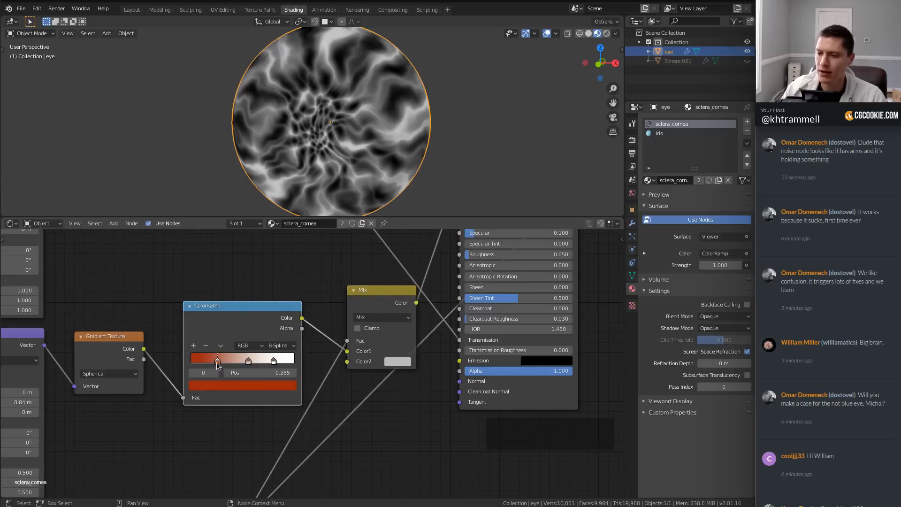
{"action": "key", "text": "ctrl+c"}
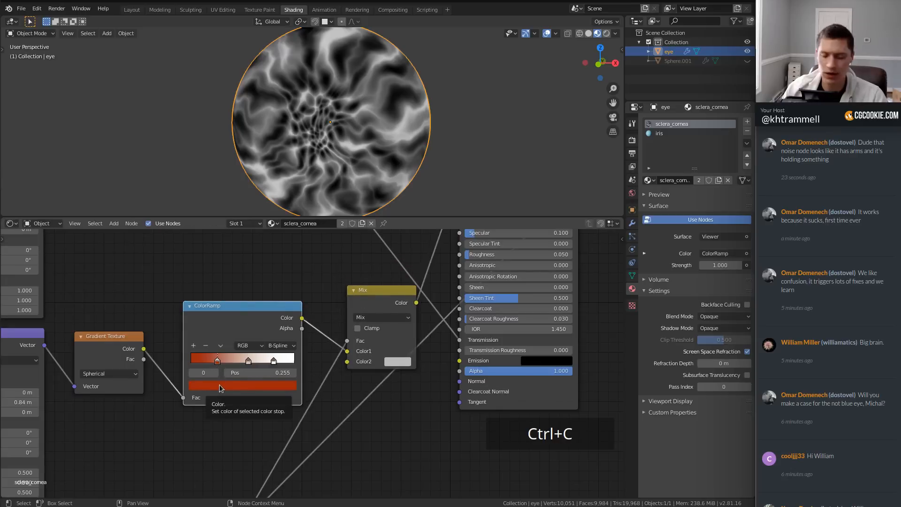
{"action": "key", "text": "ctrl+v"}
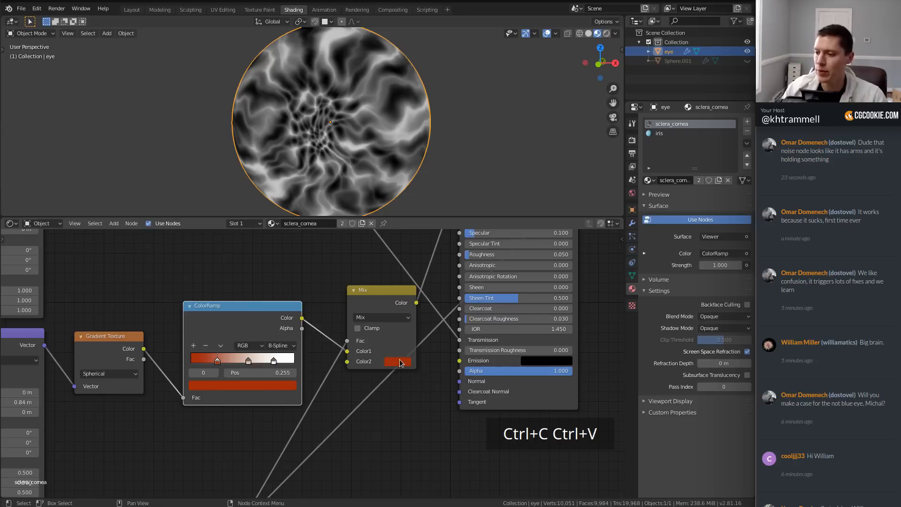
Step: Set the Mix node's blending mode to Overlay and preview its output on the eye
{"action": "scroll", "coordinate": [401, 329], "scroll_direction": "up", "scroll_amount": 2}
{"action": "left_click", "coordinate": [334, 332]}
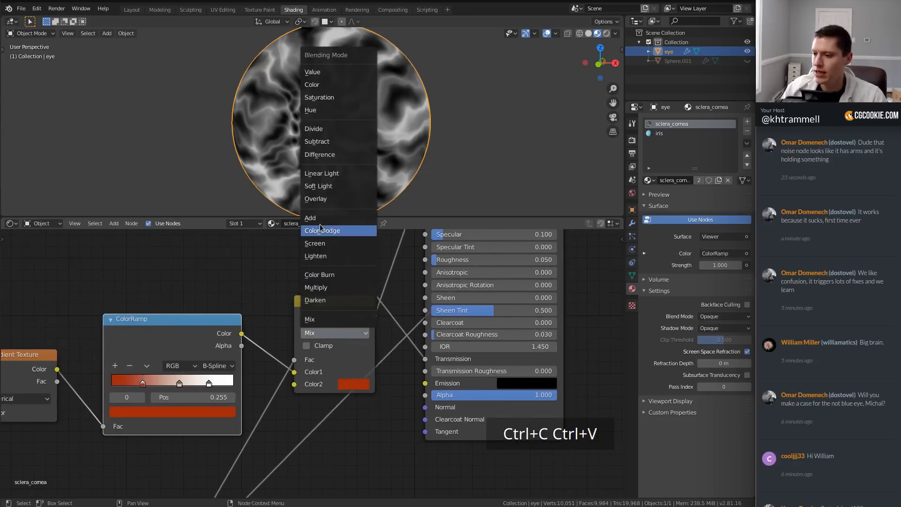
{"action": "left_click", "coordinate": [321, 199]}
{"action": "left_click", "coordinate": [344, 312], "text": "ctrl+shift"}
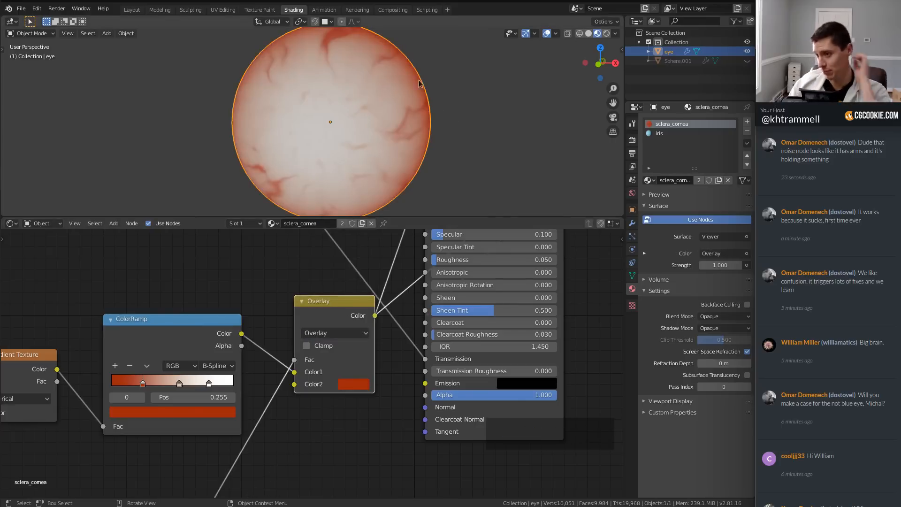
Step: Examine the overlaid red veins on the eye's surface up close and from several angles
{"action": "middle_click_drag", "start_coordinate": [458, 109], "coordinate": [378, 139]}
{"action": "scroll", "coordinate": [385, 141], "scroll_direction": "up", "scroll_amount": 3}
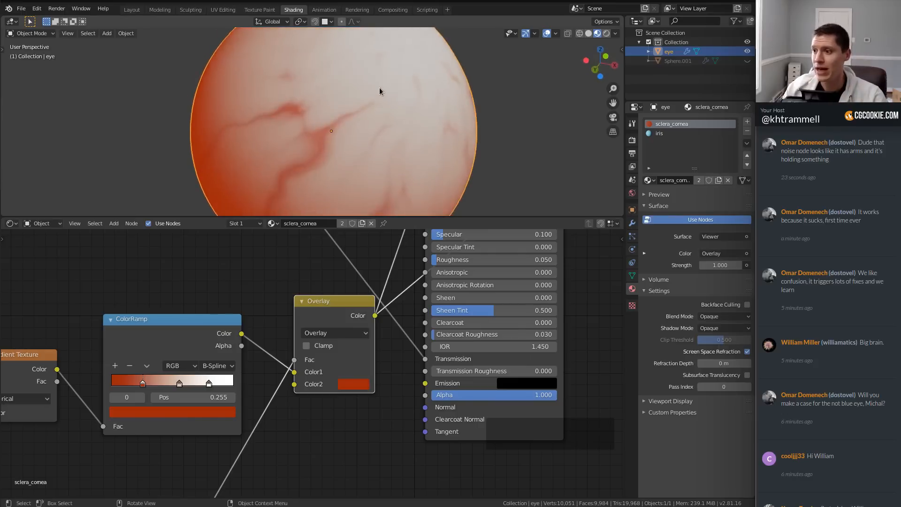
{"action": "scroll", "coordinate": [385, 145], "scroll_direction": "up", "scroll_amount": 2}
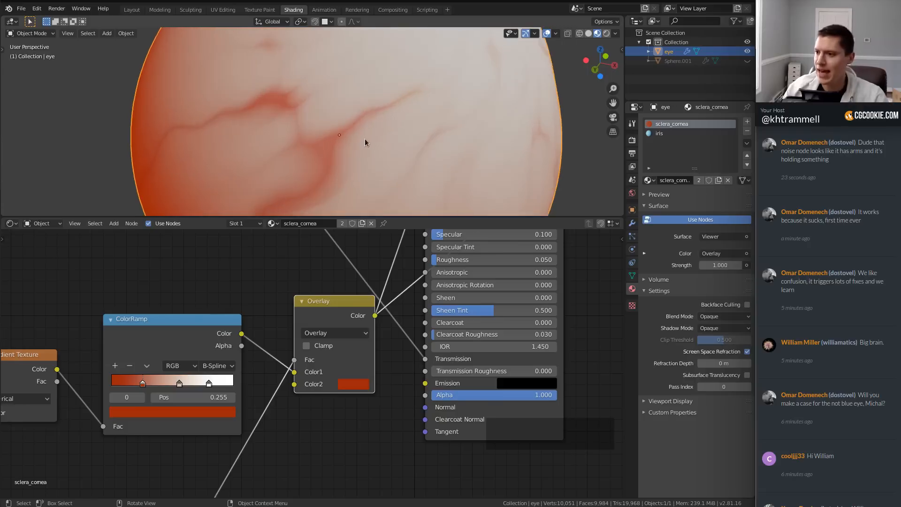
{"action": "scroll", "coordinate": [243, 202], "scroll_direction": "down", "scroll_amount": 1}
{"action": "middle_click_drag", "start_coordinate": [300, 130], "coordinate": [370, 153]}
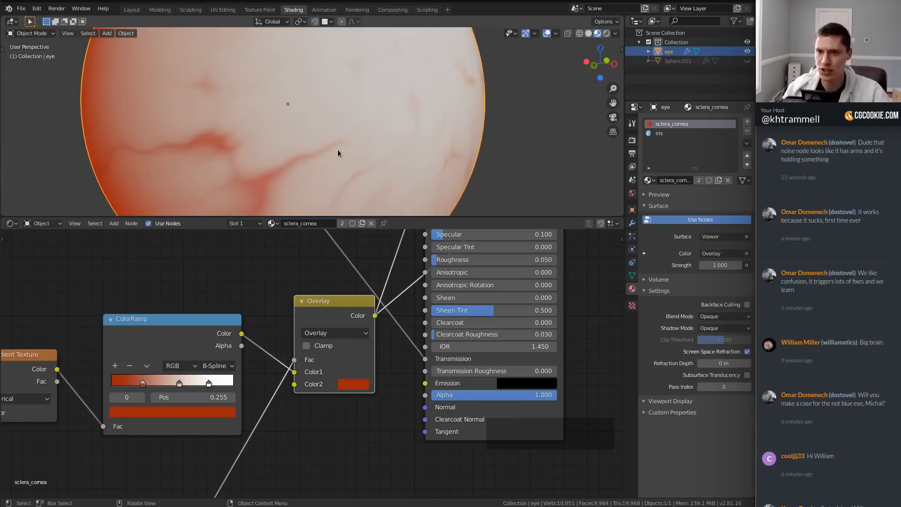
{"action": "middle_click_drag", "start_coordinate": [338, 149], "coordinate": [328, 105]}
{"action": "scroll", "coordinate": [323, 117], "scroll_direction": "up", "scroll_amount": 2}
{"action": "scroll", "coordinate": [305, 156], "scroll_direction": "down", "scroll_amount": 1}
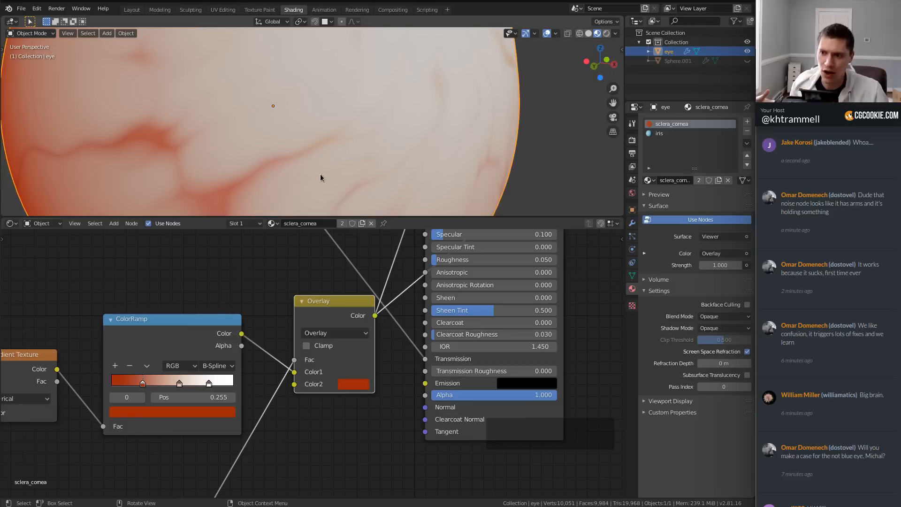
Step: Compare the node's blending in Mix mode, and return it to Overlay
{"action": "left_click", "coordinate": [317, 334]}
{"action": "left_click", "coordinate": [317, 321]}
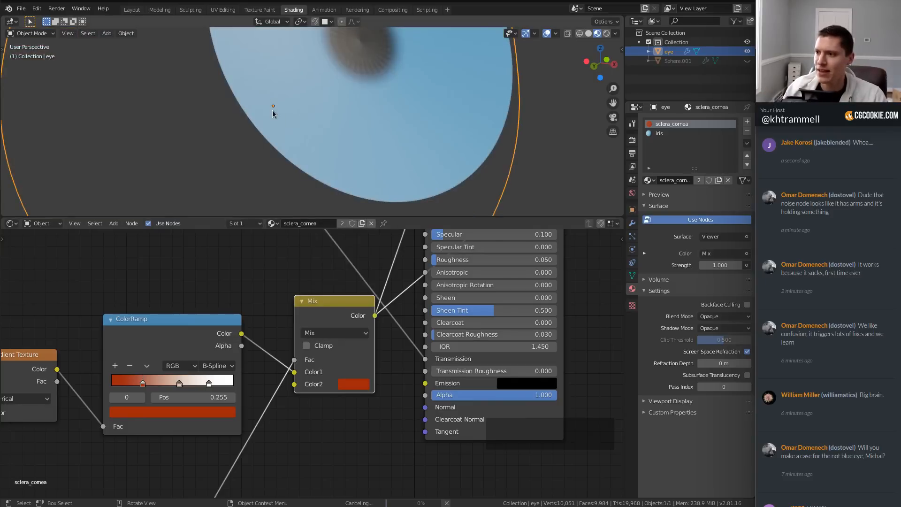
{"action": "middle_click_drag", "start_coordinate": [313, 136], "coordinate": [321, 117], "text": "ctrl"}
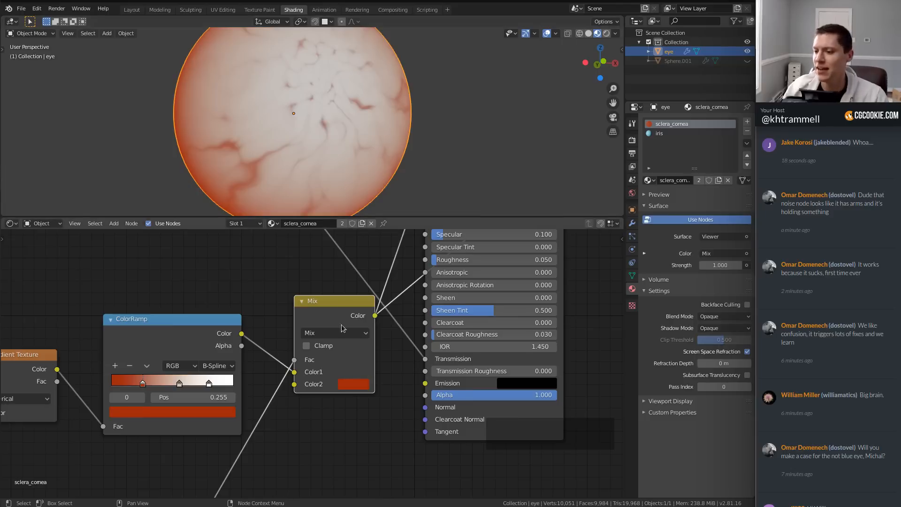
{"action": "left_click", "coordinate": [327, 332]}
{"action": "left_click", "coordinate": [335, 200]}
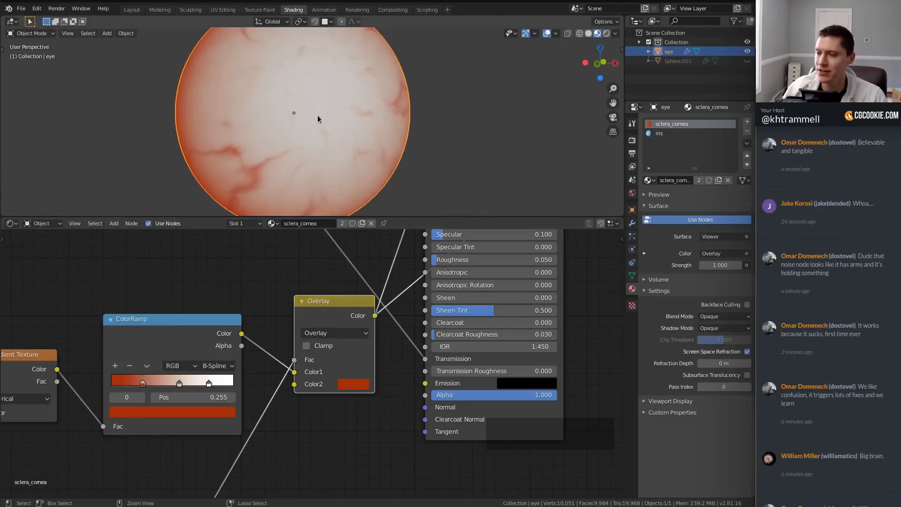
Step: Set the Voronoi Texture's scale to 10
{"action": "scroll", "coordinate": [164, 349], "scroll_direction": "down", "scroll_amount": 1}
{"action": "scroll", "coordinate": [162, 350], "scroll_direction": "down", "scroll_amount": 3}
{"action": "middle_click_drag", "start_coordinate": [129, 418], "coordinate": [330, 353]}
{"action": "middle_click_drag", "start_coordinate": [321, 461], "coordinate": [356, 320]}
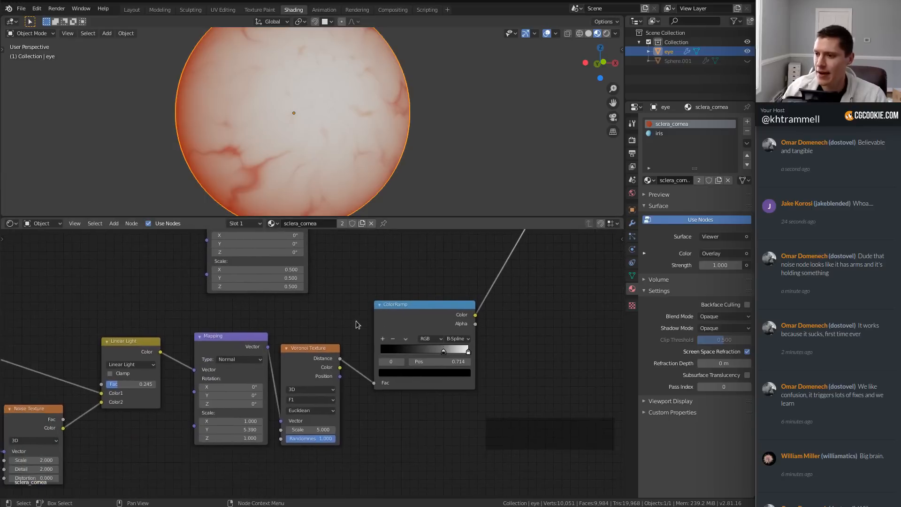
{"action": "scroll", "coordinate": [341, 99], "scroll_direction": "down", "scroll_amount": 1}
{"action": "scroll", "coordinate": [341, 98], "scroll_direction": "down", "scroll_amount": 2}
{"action": "middle_click_drag", "start_coordinate": [341, 99], "coordinate": [376, 99]}
{"action": "scroll", "coordinate": [293, 359], "scroll_direction": "up", "scroll_amount": 3}
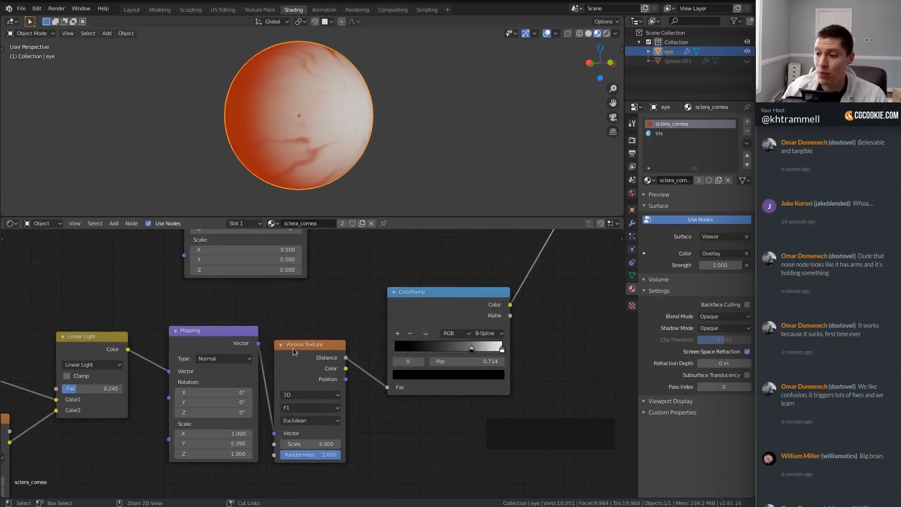
{"action": "middle_click_drag", "start_coordinate": [258, 346], "coordinate": [309, 276]}
{"action": "scroll", "coordinate": [337, 302], "scroll_direction": "up", "scroll_amount": 3}
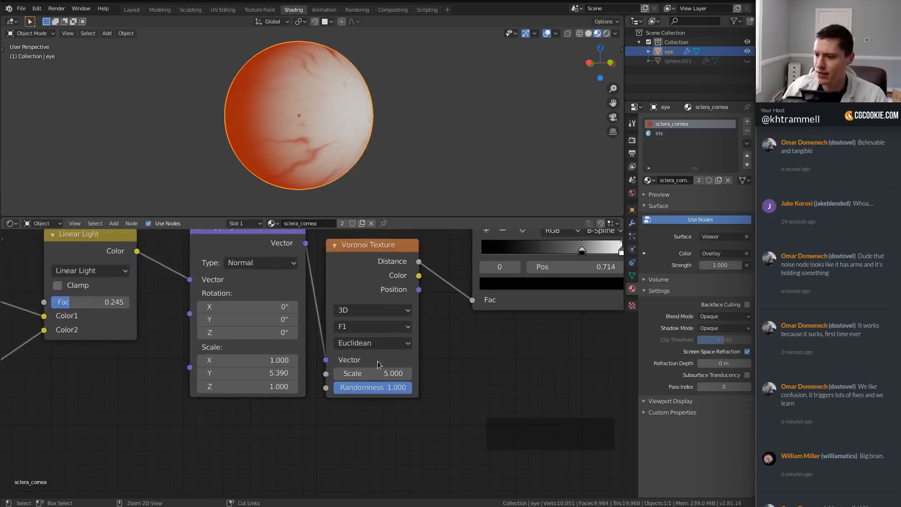
{"action": "double_click", "coordinate": [331, 394]}
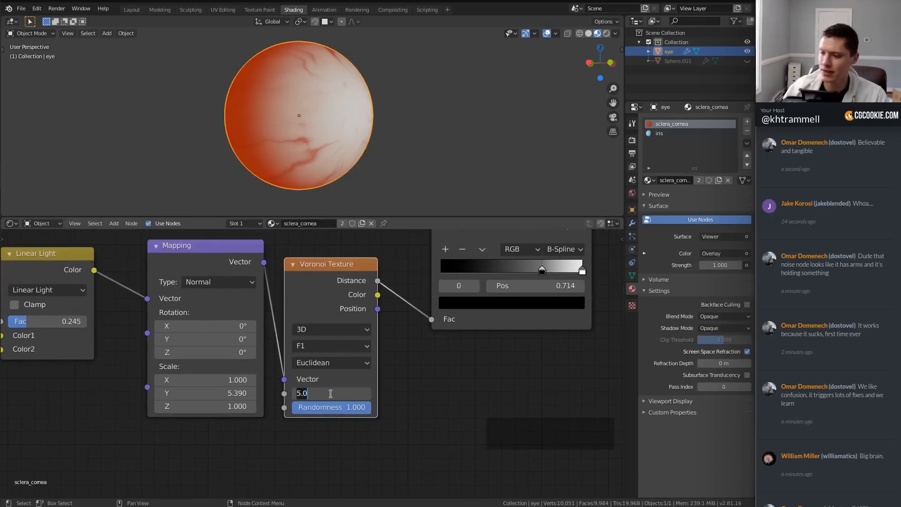
{"action": "type", "text": "10"}
{"action": "key", "text": "Return"}
Step: Lower the black stop of the Voronoi ColorRamp to 0.632 and fine-tune it to 0.623 while checking the veins
{"action": "middle_click_drag", "start_coordinate": [392, 150], "coordinate": [366, 131]}
{"action": "middle_click_drag", "start_coordinate": [364, 161], "coordinate": [361, 130], "text": "ctrl"}
{"action": "middle_click_drag", "start_coordinate": [417, 338], "coordinate": [220, 412]}
{"action": "middle_click_drag", "start_coordinate": [220, 412], "coordinate": [356, 359], "text": "ctrl"}
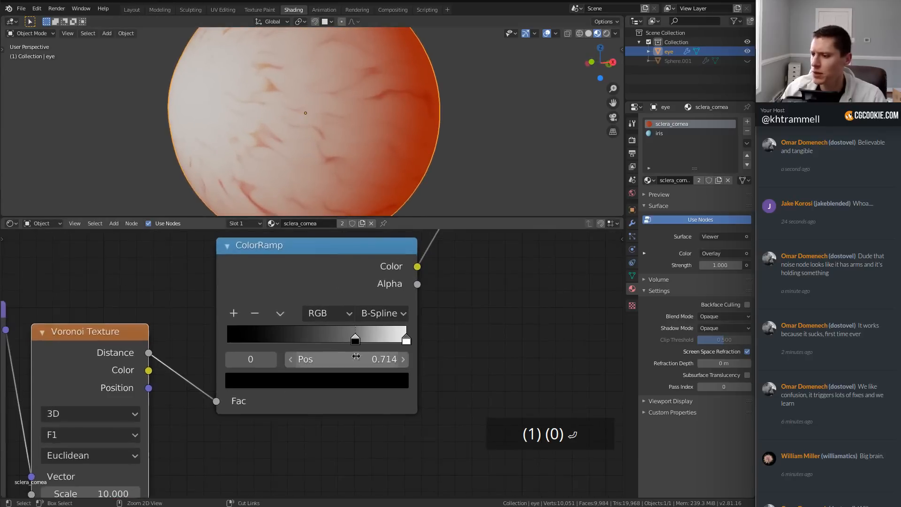
{"action": "left_click_drag", "start_coordinate": [357, 340], "coordinate": [341, 342]}
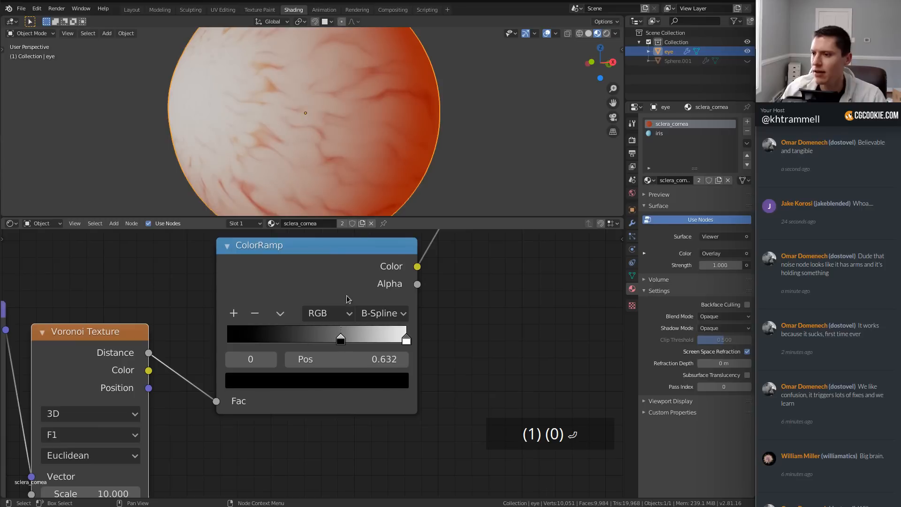
{"action": "scroll", "coordinate": [353, 131], "scroll_direction": "down", "scroll_amount": 1}
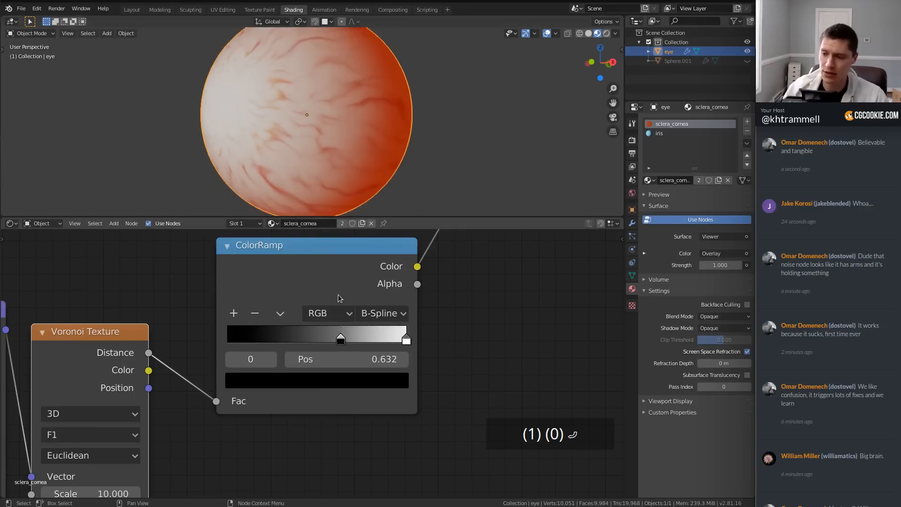
{"action": "middle_click_drag", "start_coordinate": [337, 280], "coordinate": [340, 327], "text": "ctrl"}
{"action": "middle_click_drag", "start_coordinate": [322, 160], "coordinate": [354, 155]}
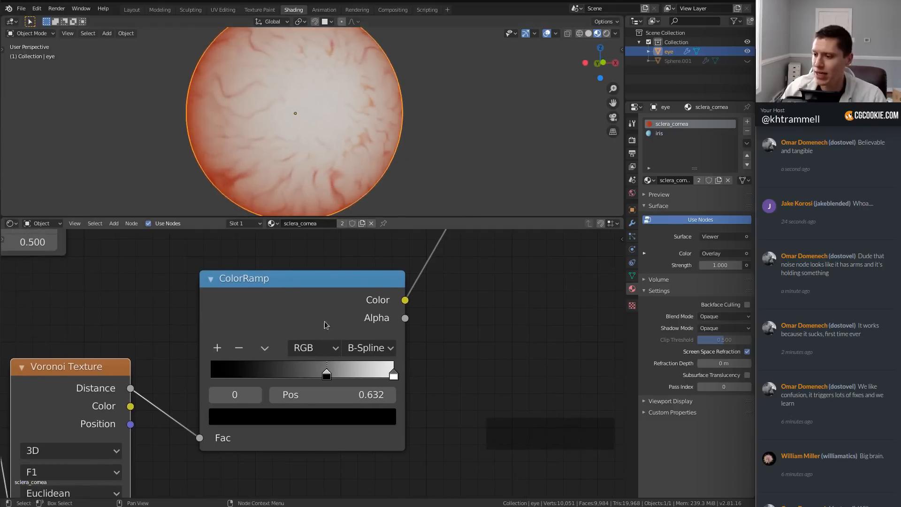
{"action": "mouse_move", "coordinate": [326, 377]}
{"action": "left_mouse_down"}
{"action": "mouse_move", "coordinate": [286, 370]}
{"action": "mouse_move", "coordinate": [325, 375]}
{"action": "left_mouse_up"}
{"action": "mouse_move", "coordinate": [328, 117]}
{"action": "middle_mouse_down"}
{"action": "mouse_move", "coordinate": [337, 91]}
{"action": "mouse_move", "coordinate": [342, 131]}
{"action": "mouse_move", "coordinate": [324, 116]}
{"action": "middle_mouse_up"}
{"action": "scroll", "coordinate": [446, 110], "scroll_direction": "down", "scroll_amount": 3}
{"action": "scroll", "coordinate": [449, 294], "scroll_direction": "down", "scroll_amount": 4}
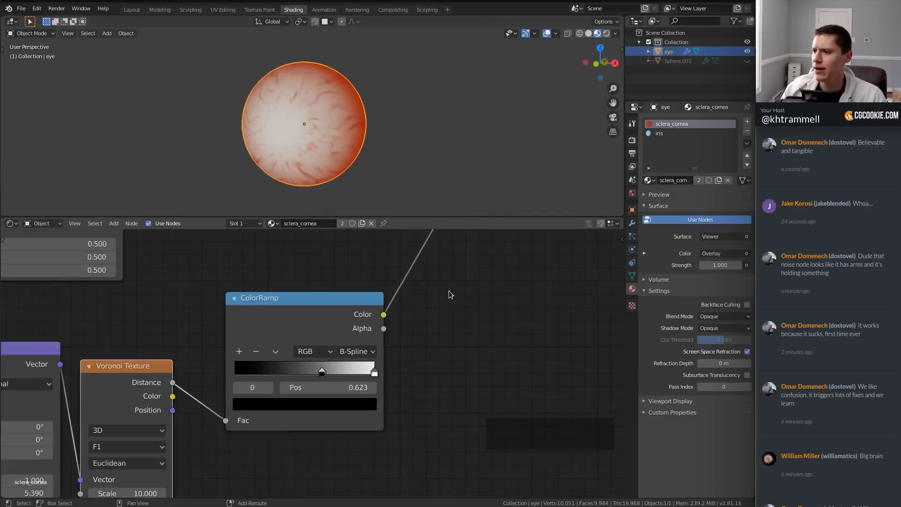
Step: Shift the red ColorRamp's beige middle stop slightly toward red and set its white stop to 0.750
{"action": "middle_click_drag", "start_coordinate": [449, 293], "coordinate": [375, 376]}
{"action": "middle_click_drag", "start_coordinate": [386, 249], "coordinate": [354, 312]}
{"action": "scroll", "coordinate": [347, 312], "scroll_direction": "up", "scroll_amount": 4}
{"action": "middle_click_drag", "start_coordinate": [277, 307], "coordinate": [330, 326]}
{"action": "scroll", "coordinate": [351, 356], "scroll_direction": "up", "scroll_amount": 2}
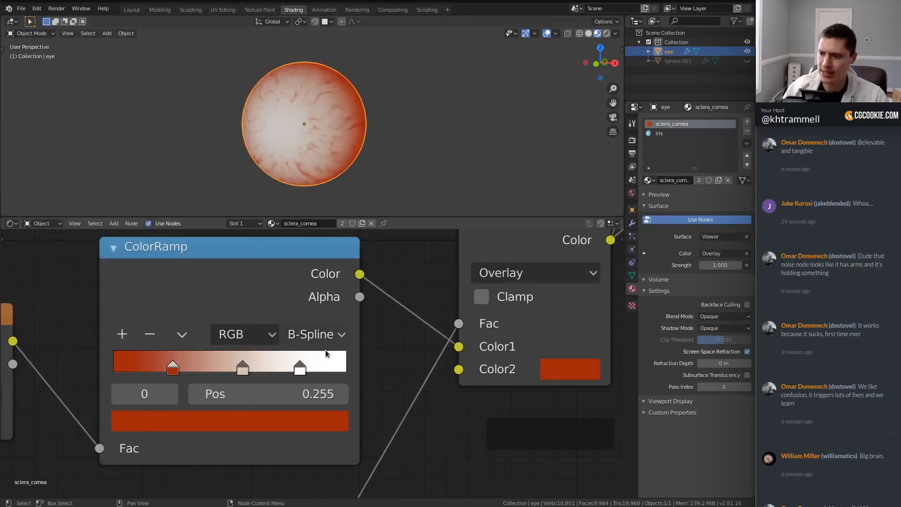
{"action": "scroll", "coordinate": [303, 80], "scroll_direction": "up", "scroll_amount": 2}
{"action": "scroll", "coordinate": [310, 89], "scroll_direction": "up", "scroll_amount": 3}
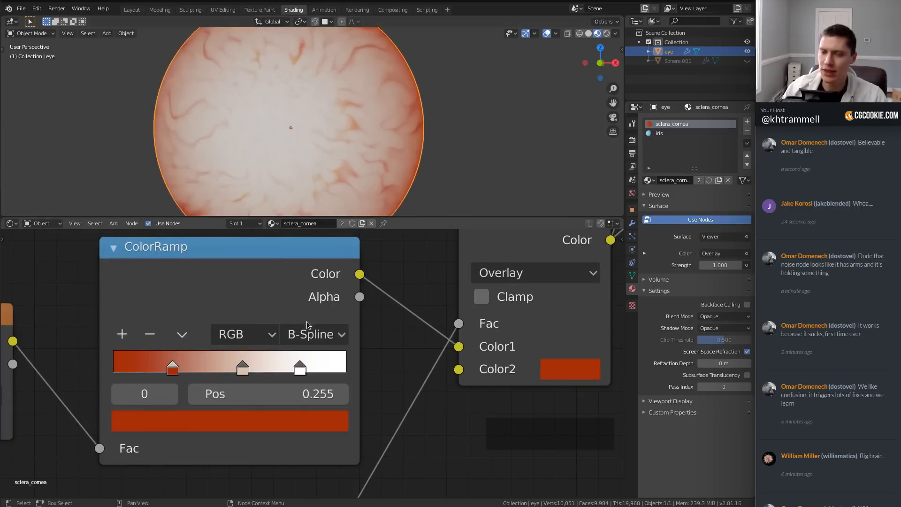
{"action": "left_click_drag", "start_coordinate": [300, 370], "coordinate": [267, 369]}
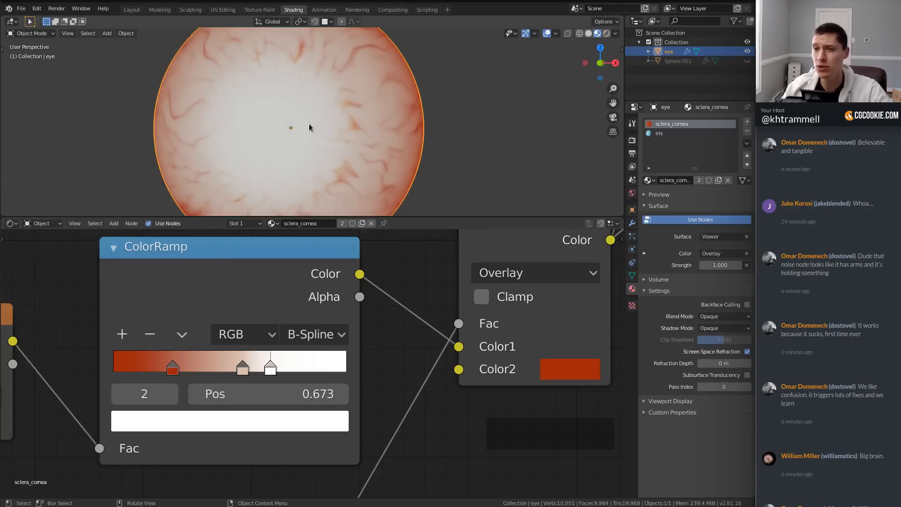
{"action": "left_click", "coordinate": [243, 372]}
{"action": "left_click_drag", "start_coordinate": [238, 372], "coordinate": [291, 369]}
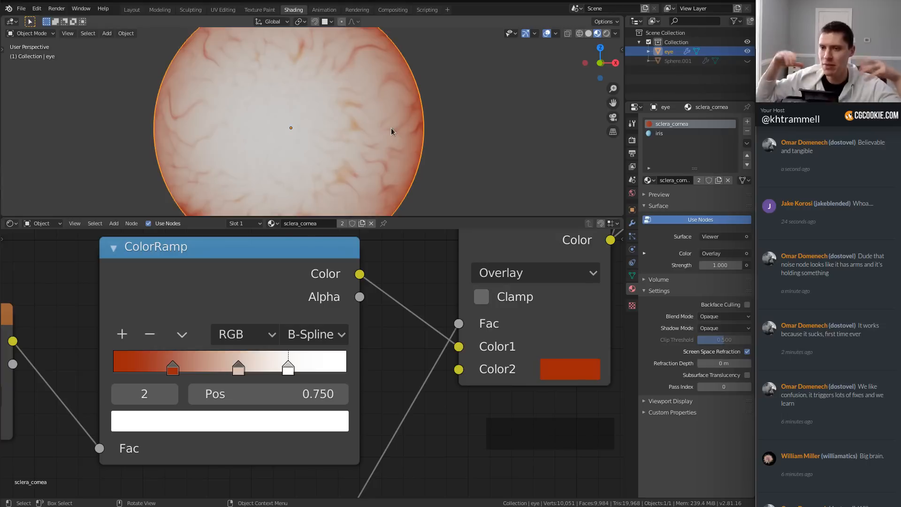
Step: Preview the Principled BSDF's full shading on the eyeball, viewed from an angle that shows both iris and sclera
{"action": "scroll", "coordinate": [492, 300], "scroll_direction": "down", "scroll_amount": 9}
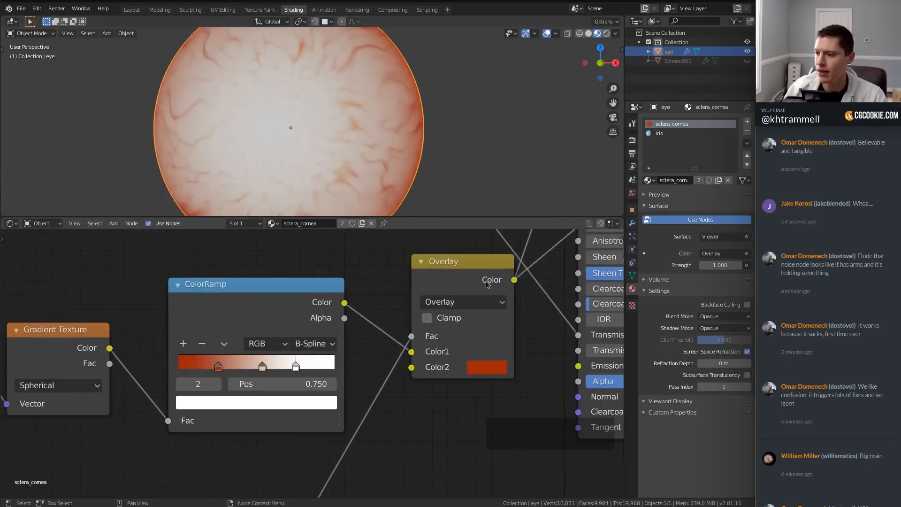
{"action": "middle_click_drag", "start_coordinate": [487, 284], "coordinate": [365, 343]}
{"action": "middle_click_drag", "start_coordinate": [440, 287], "coordinate": [340, 342]}
{"action": "scroll", "coordinate": [340, 343], "scroll_direction": "down", "scroll_amount": 2}
{"action": "middle_click_drag", "start_coordinate": [361, 295], "coordinate": [336, 323]}
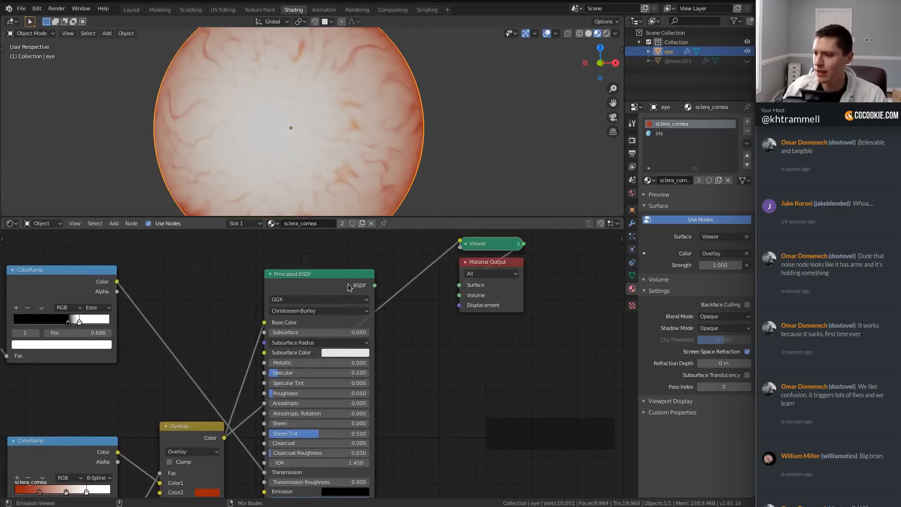
{"action": "left_click", "coordinate": [348, 272], "text": "ctrl+shift"}
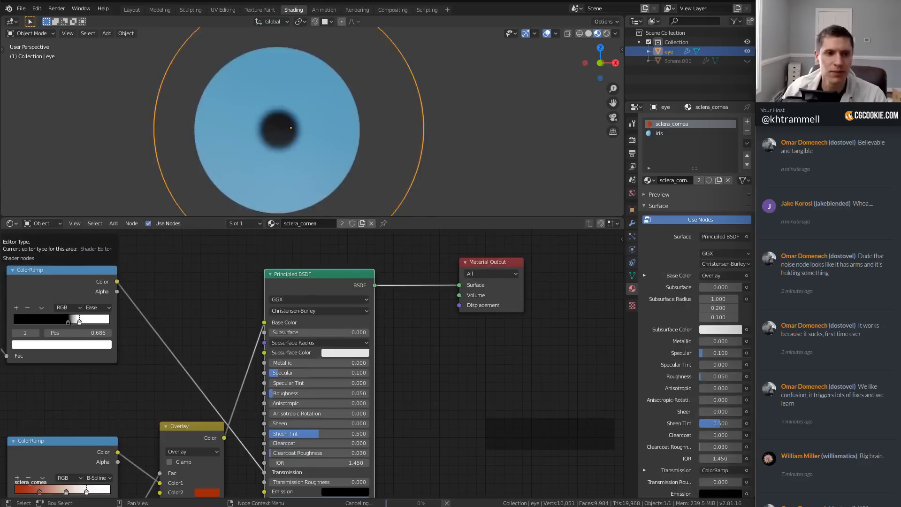
{"action": "scroll", "coordinate": [419, 103], "scroll_direction": "down", "scroll_amount": 1}
{"action": "middle_click_drag", "start_coordinate": [383, 107], "coordinate": [408, 105]}
{"action": "middle_click_drag", "start_coordinate": [408, 105], "coordinate": [263, 126], "text": "ctrl"}
{"action": "middle_click_drag", "start_coordinate": [222, 146], "coordinate": [253, 121]}
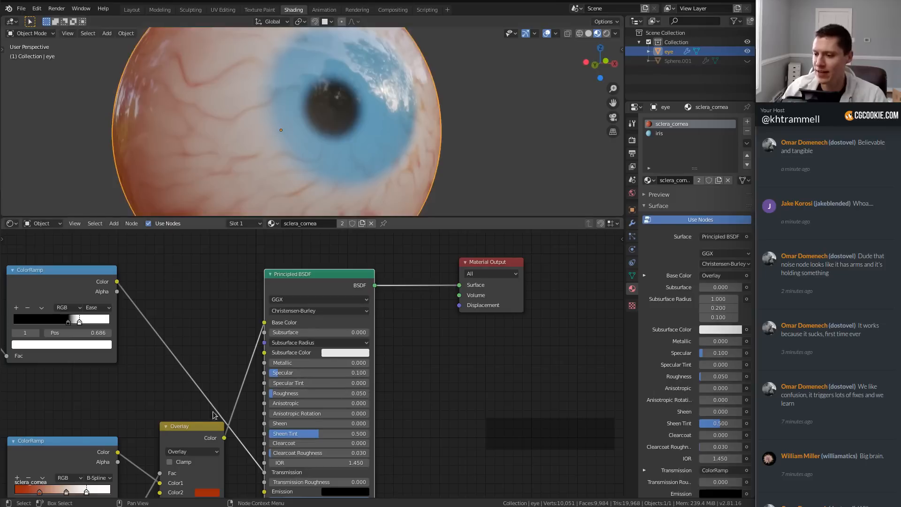
Step: Shift the red ColorRamp's white stop toward the beige stop, set the beige stop to 0.500, and check the whole eyeball
{"action": "middle_click_drag", "start_coordinate": [214, 413], "coordinate": [295, 313]}
{"action": "middle_click_drag", "start_coordinate": [191, 424], "coordinate": [382, 274]}
{"action": "middle_click_drag", "start_coordinate": [332, 235], "coordinate": [314, 350]}
{"action": "scroll", "coordinate": [332, 355], "scroll_direction": "up", "scroll_amount": 9}
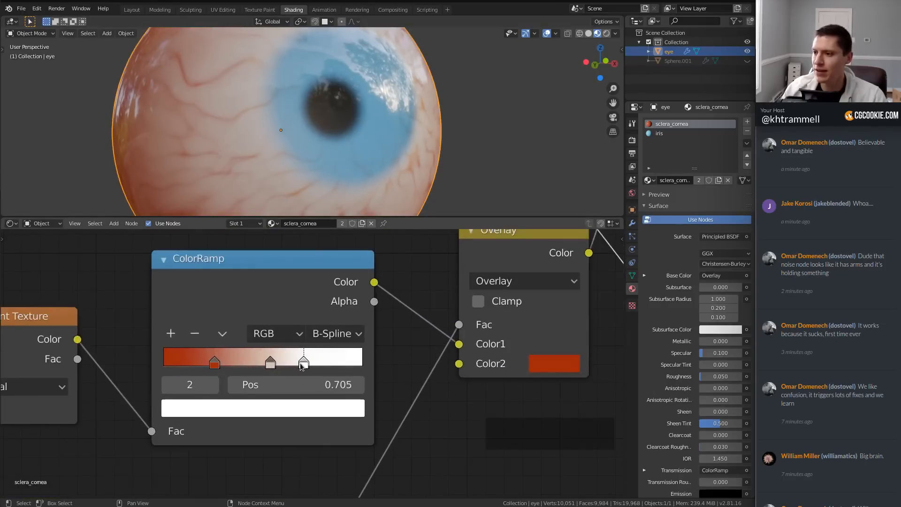
{"action": "left_click_drag", "start_coordinate": [302, 366], "coordinate": [263, 363]}
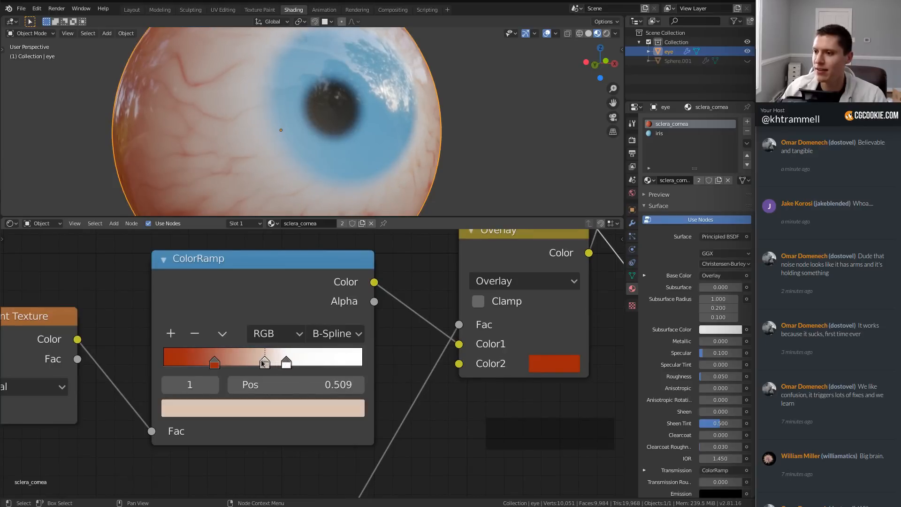
{"action": "scroll", "coordinate": [391, 84], "scroll_direction": "down", "scroll_amount": 4}
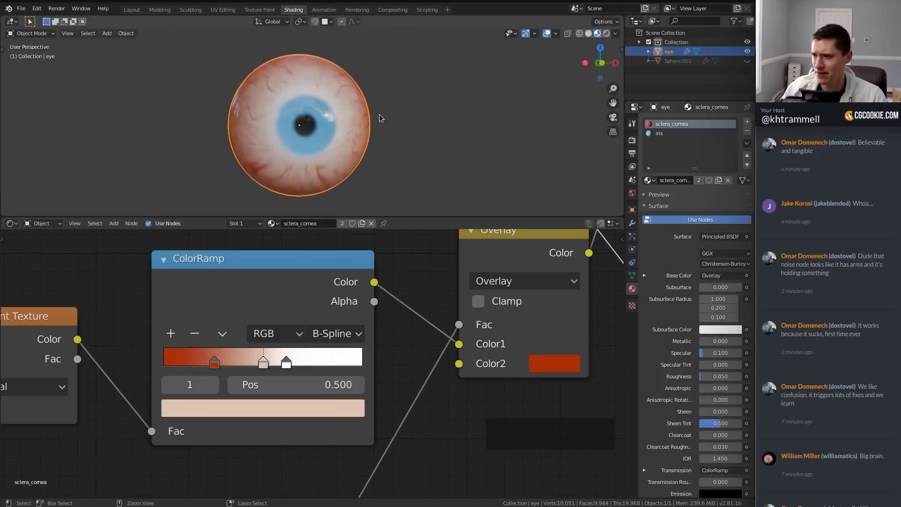
{"action": "middle_click_drag", "start_coordinate": [391, 125], "coordinate": [369, 126]}
{"action": "scroll", "coordinate": [277, 349], "scroll_direction": "down", "scroll_amount": 3}
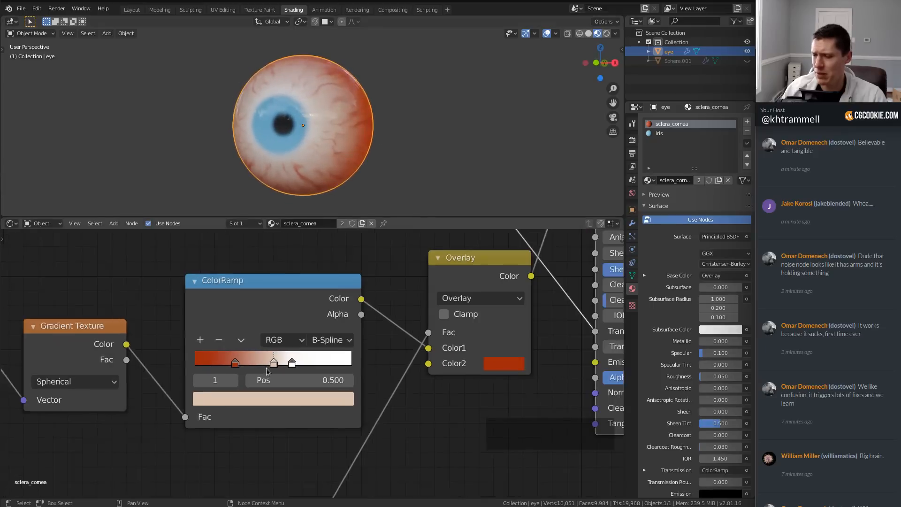
Step: Set the Voronoi Texture's scale to 7.5 and check the veins on the eyeball
{"action": "middle_click_drag", "start_coordinate": [285, 359], "coordinate": [328, 209]}
{"action": "middle_click_drag", "start_coordinate": [238, 457], "coordinate": [502, 242]}
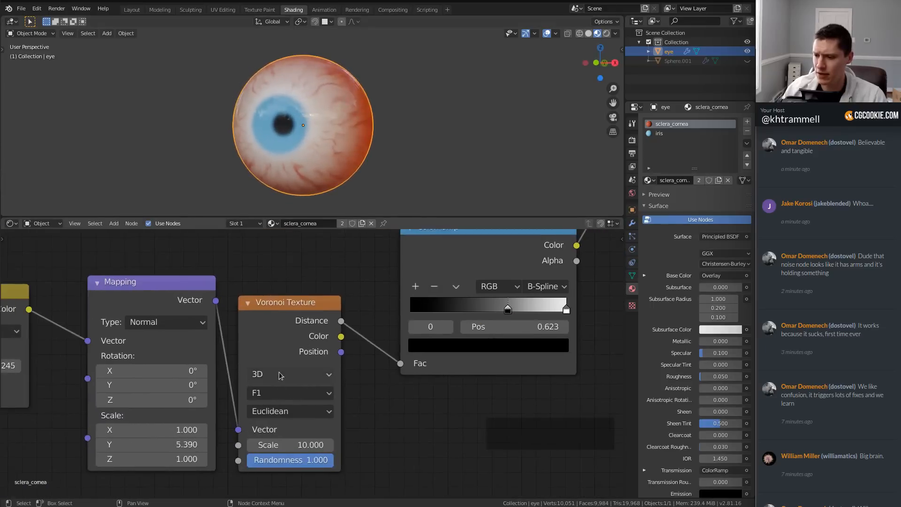
{"action": "left_click", "coordinate": [280, 445]}
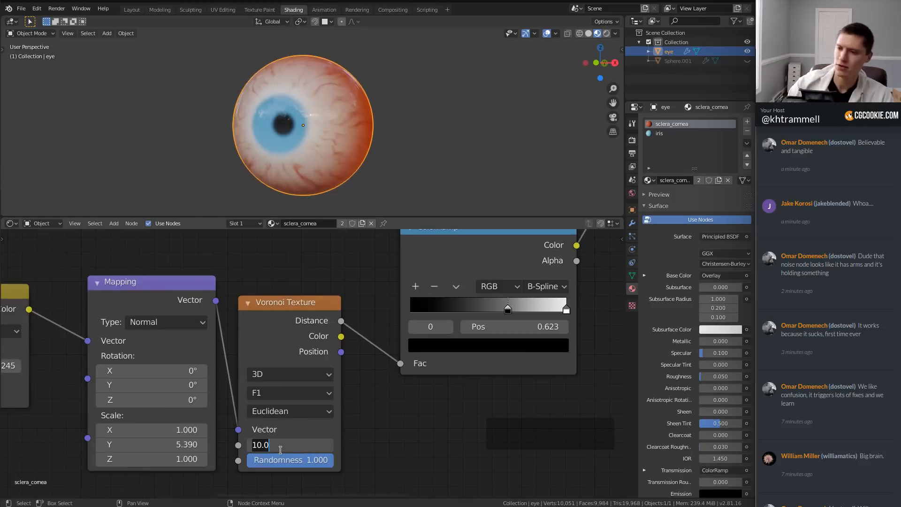
{"action": "type", "text": "7.5"}
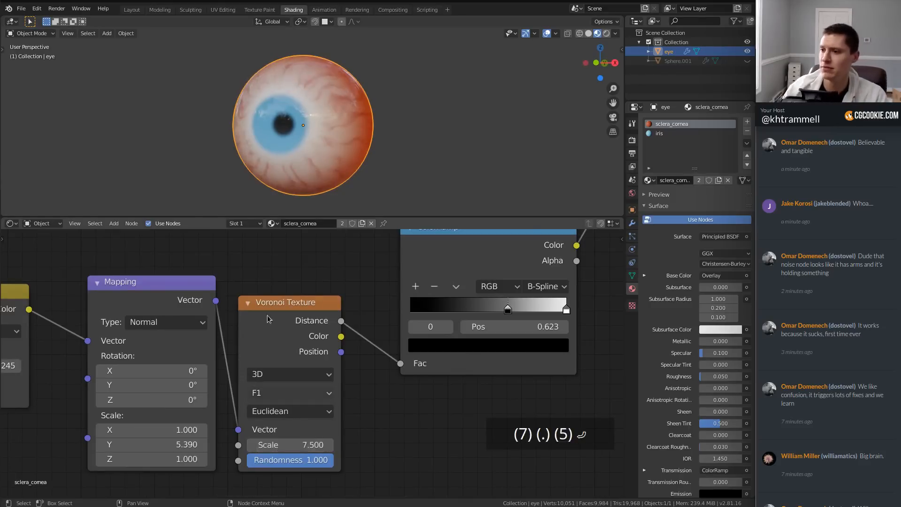
{"action": "middle_click_drag", "start_coordinate": [399, 146], "coordinate": [386, 119]}
Step: Set the red ColorRamp's beige middle stop to 0.455 and check the eyeball from the other side
{"action": "middle_click_drag", "start_coordinate": [512, 241], "coordinate": [352, 483]}
{"action": "left_click_drag", "start_coordinate": [411, 308], "coordinate": [404, 308]}
{"action": "middle_click_drag", "start_coordinate": [413, 126], "coordinate": [361, 143]}
{"action": "scroll", "coordinate": [337, 114], "scroll_direction": "up", "scroll_amount": 3}
{"action": "scroll", "coordinate": [354, 139], "scroll_direction": "down", "scroll_amount": 5}
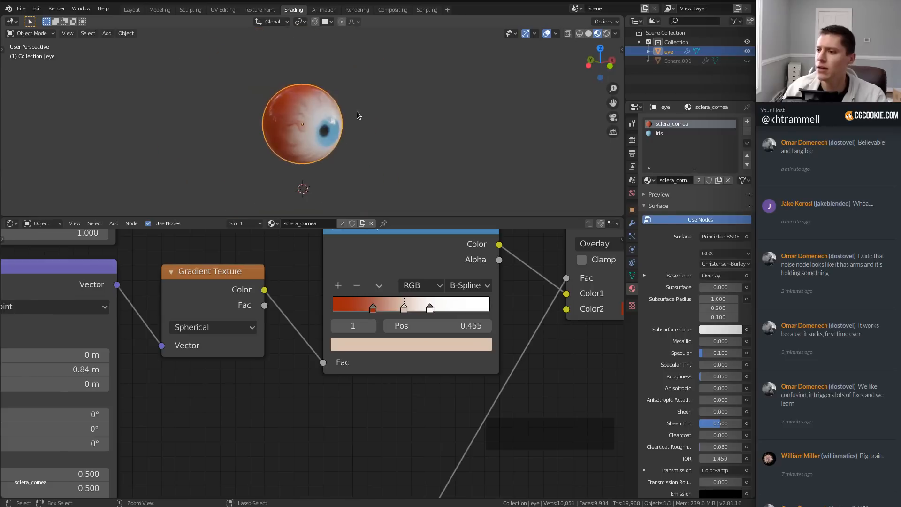
{"action": "middle_click_drag", "start_coordinate": [357, 112], "coordinate": [359, 139], "text": "ctrl"}
{"action": "middle_click_drag", "start_coordinate": [321, 395], "coordinate": [339, 361], "text": "ctrl"}
{"action": "middle_click_drag", "start_coordinate": [317, 387], "coordinate": [291, 279]}
{"action": "middle_click_drag", "start_coordinate": [373, 292], "coordinate": [398, 258], "text": "ctrl"}
{"action": "middle_click_drag", "start_coordinate": [429, 291], "coordinate": [396, 347]}
{"action": "middle_click_drag", "start_coordinate": [442, 259], "coordinate": [410, 313]}
{"action": "key", "text": "shift+a"}
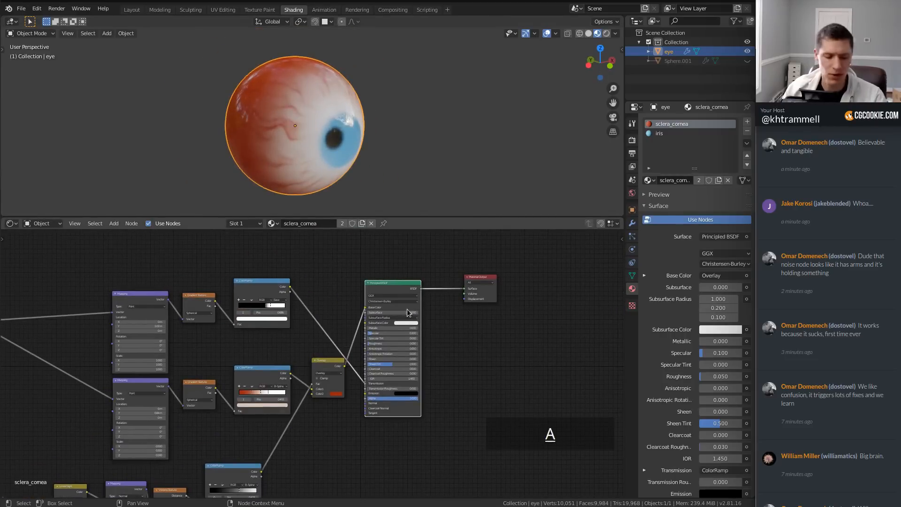
{"action": "key", "text": "a"}
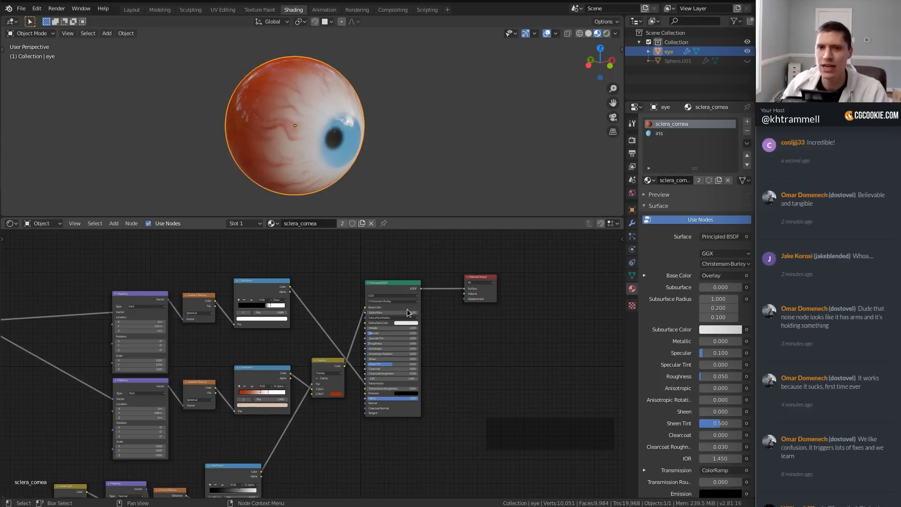
Step: Split the 3D viewport, turn one half into an image editor, and open blue-eye.jpg as reference
{"action": "left_click_drag", "start_coordinate": [3, 212], "coordinate": [301, 188]}
{"action": "left_click", "coordinate": [31, 33]}
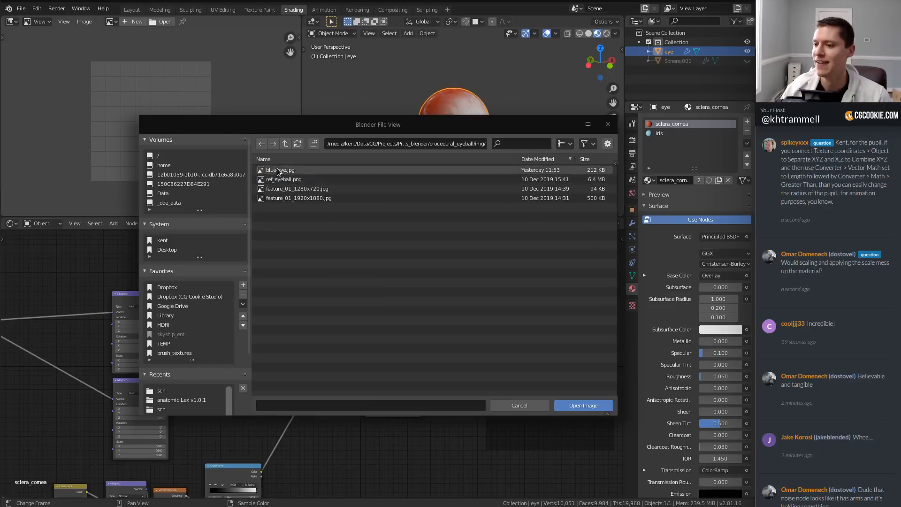
{"action": "left_click", "coordinate": [579, 404]}
{"action": "middle_click_drag", "start_coordinate": [145, 97], "coordinate": [121, 121]}
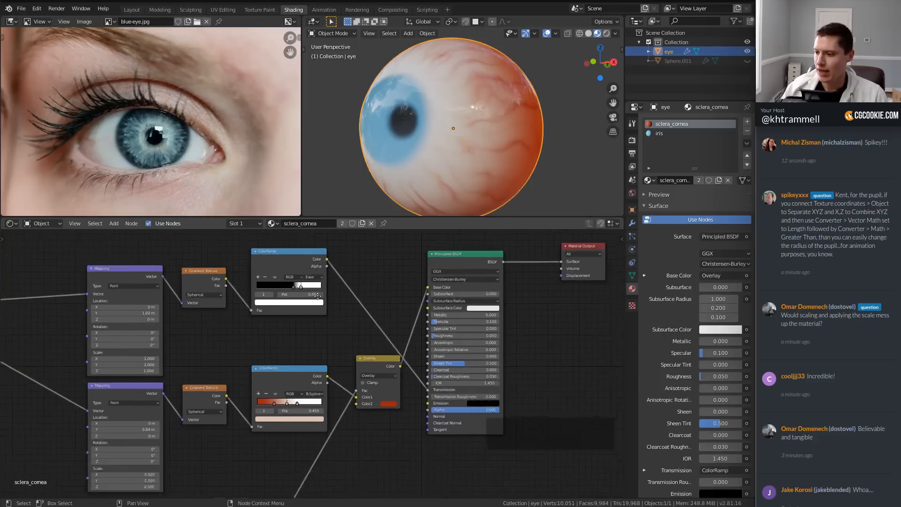
Step: Preview the Voronoi ColorRamp's black-and-white output on the eyeball and look at it from another side
{"action": "middle_click_drag", "start_coordinate": [371, 363], "coordinate": [340, 334]}
{"action": "middle_click_drag", "start_coordinate": [311, 387], "coordinate": [225, 392]}
{"action": "key", "text": "shift+a"}
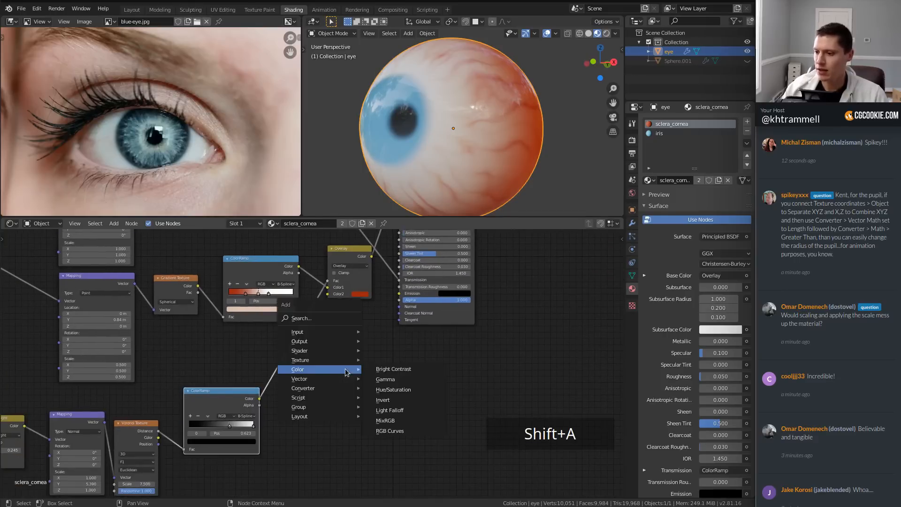
{"action": "left_click", "coordinate": [229, 396], "text": "ctrl+shift"}
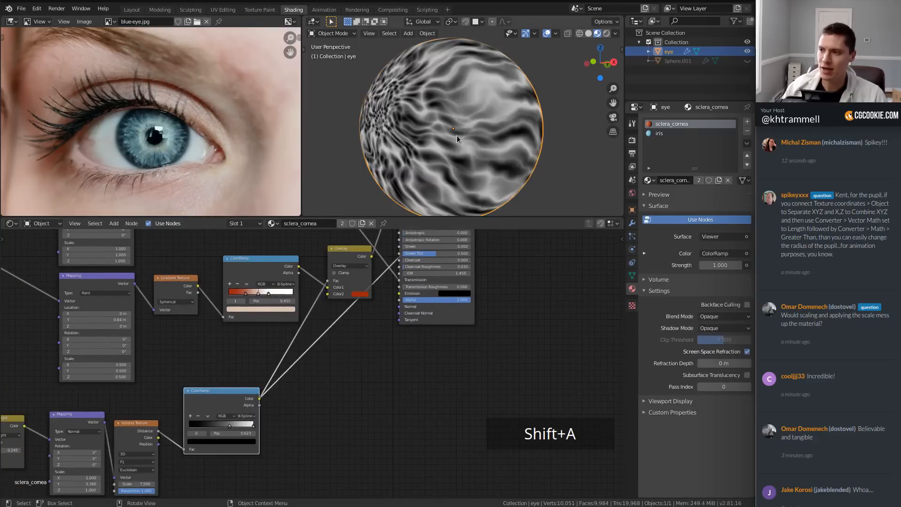
{"action": "middle_click_drag", "start_coordinate": [442, 132], "coordinate": [503, 132]}
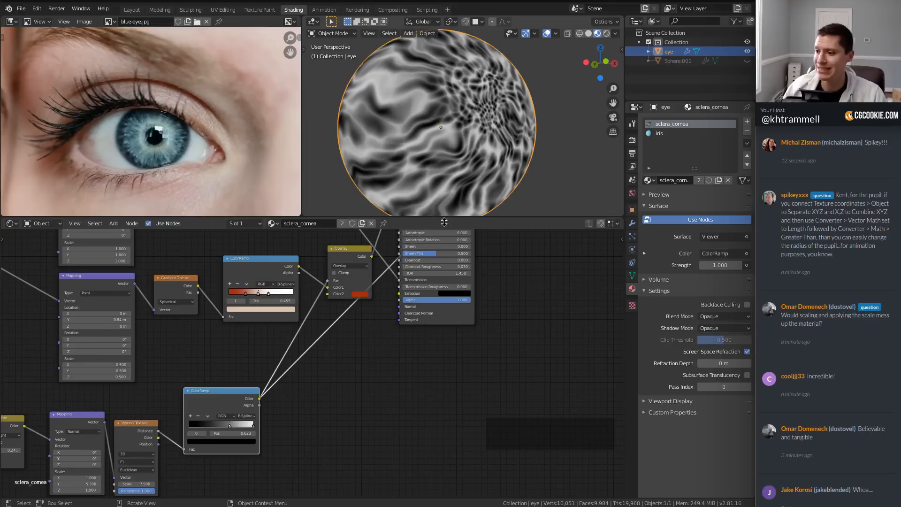
Step: Add a Bump node beside the Voronoi ColorRamp and feed the ramp's color into the bump's height
{"action": "key", "text": "shift+a"}
{"action": "mouse_move", "coordinate": [326, 383]}
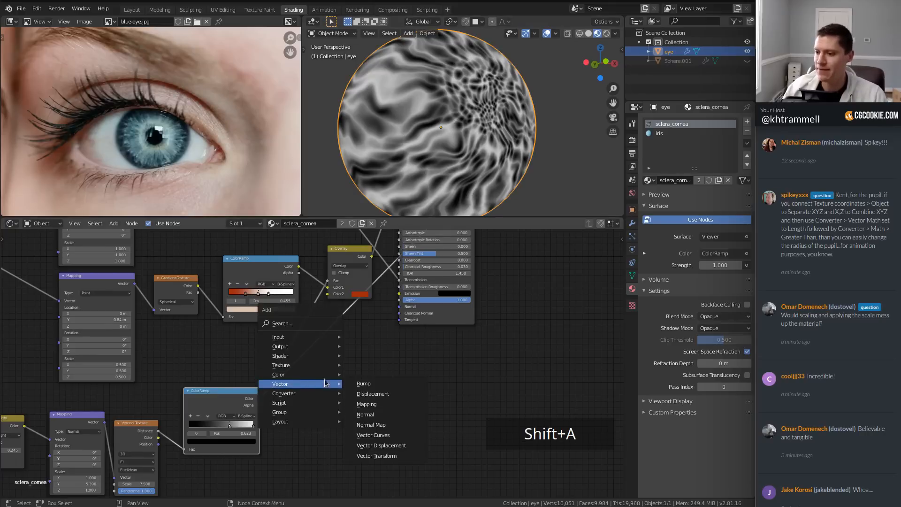
{"action": "left_click", "coordinate": [364, 383]}
{"action": "left_click", "coordinate": [309, 382]}
{"action": "scroll", "coordinate": [312, 364], "scroll_direction": "up", "scroll_amount": 2}
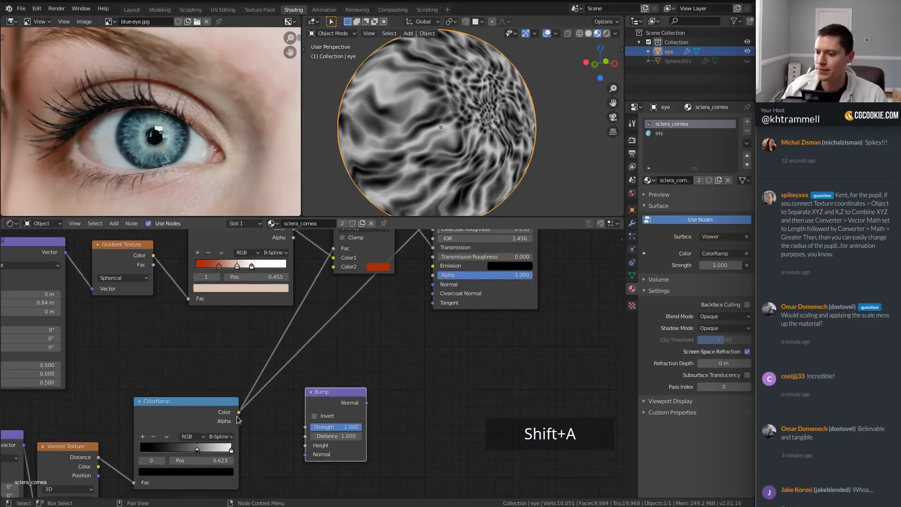
{"action": "left_click_drag", "start_coordinate": [239, 412], "coordinate": [305, 445]}
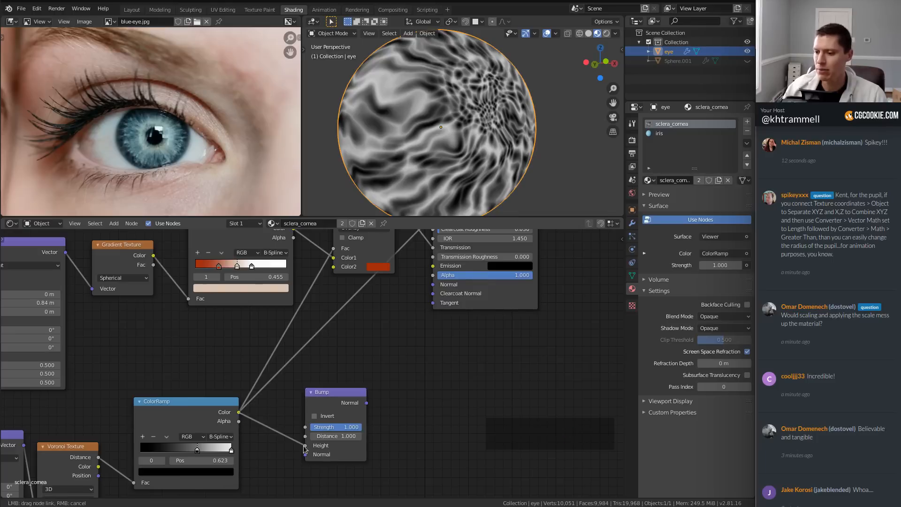
{"action": "scroll", "coordinate": [431, 375], "scroll_direction": "down", "scroll_amount": 3}
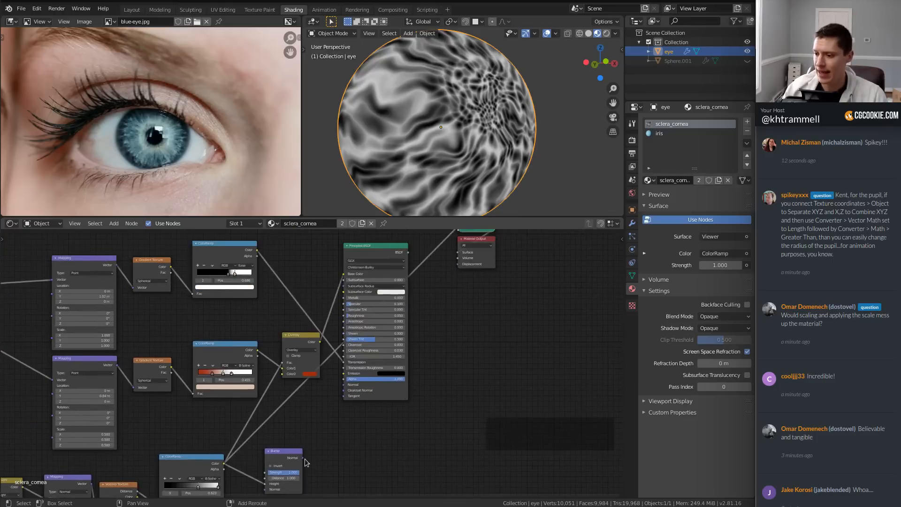
Step: Set the Bump node's strength to 0.1
{"action": "scroll", "coordinate": [281, 470], "scroll_direction": "up", "scroll_amount": 2}
{"action": "left_click", "coordinate": [288, 432]}
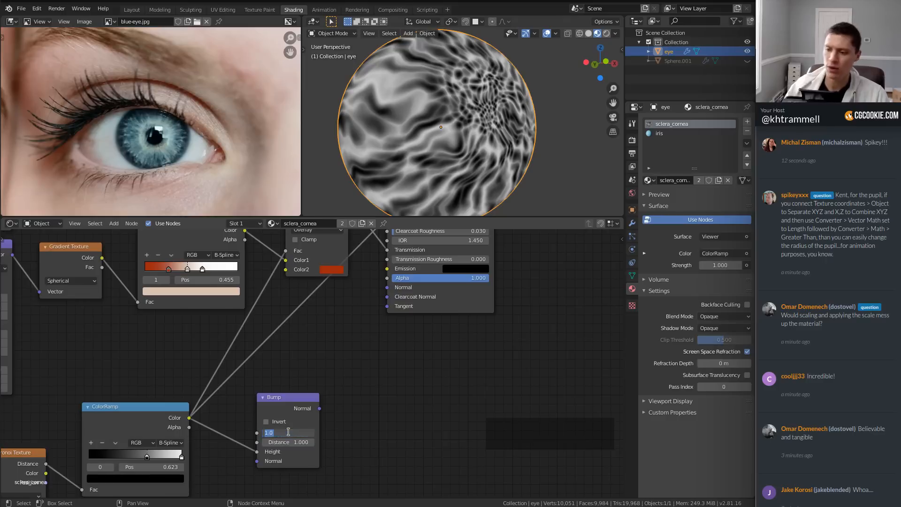
{"action": "type", "text": ".1"}
{"action": "key", "text": "Return"}
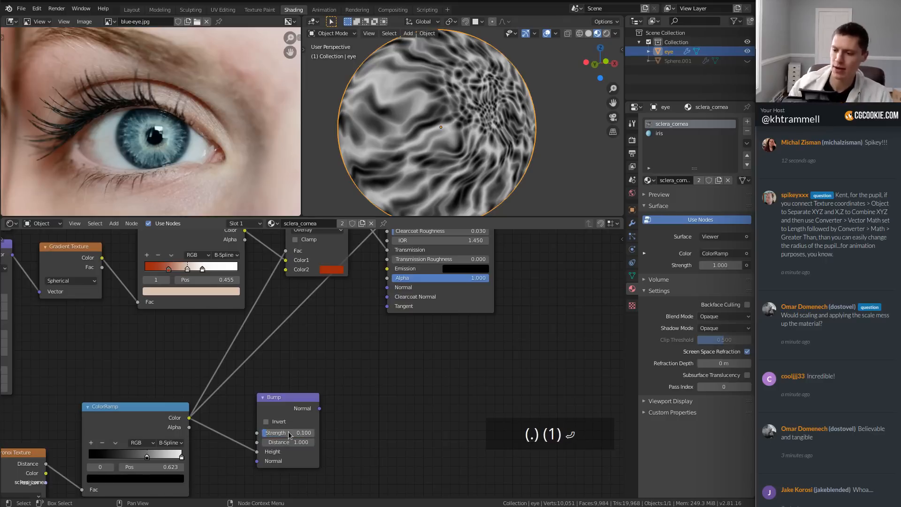
Step: Preview the Bump node's normal output on the eyeball and inspect the vein relief
{"action": "left_click", "coordinate": [282, 397], "text": "ctrl+shift"}
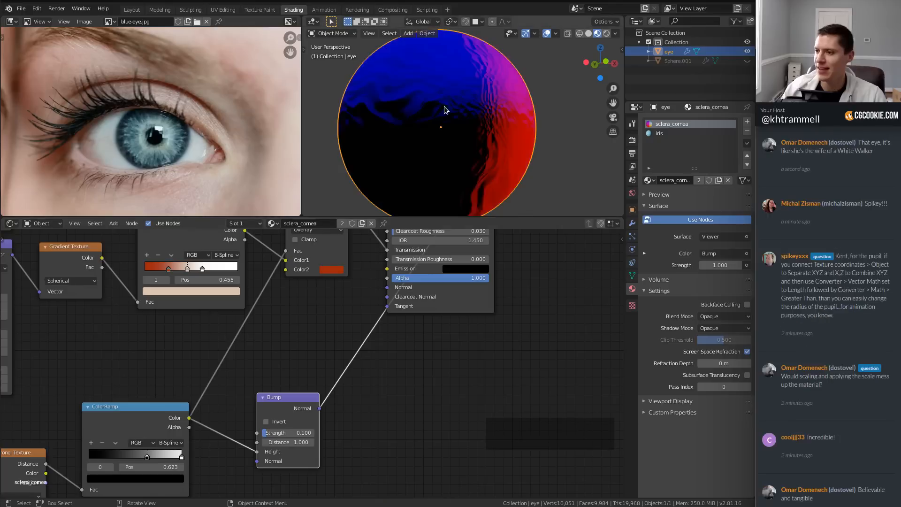
{"action": "scroll", "coordinate": [442, 109], "scroll_direction": "up", "scroll_amount": 3}
{"action": "middle_click_drag", "start_coordinate": [441, 109], "coordinate": [474, 119]}
{"action": "scroll", "coordinate": [475, 119], "scroll_direction": "down", "scroll_amount": 2}
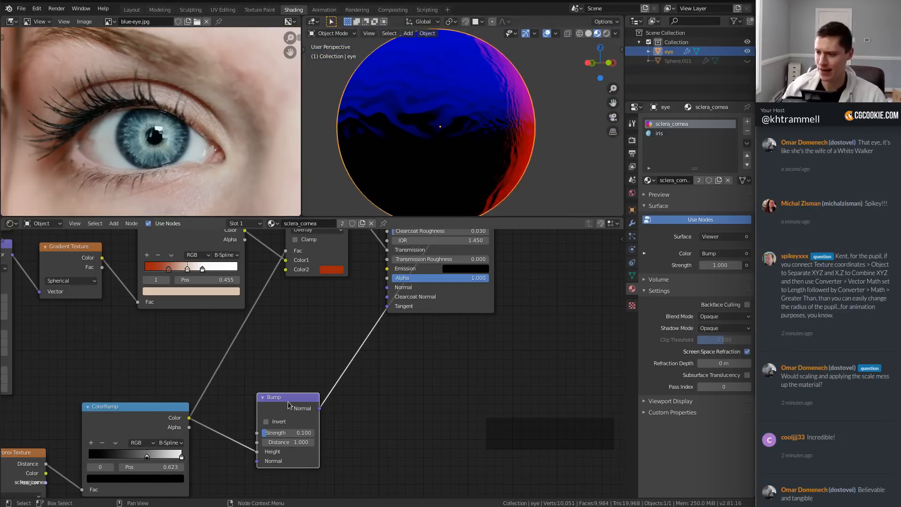
Step: Reposition the Bump node and move the vein texture nodes away from it to make room after the ColorRamp
{"action": "scroll", "coordinate": [372, 375], "scroll_direction": "down", "scroll_amount": 4}
{"action": "key", "text": "g"}
{"action": "left_click", "coordinate": [410, 394]}
{"action": "scroll", "coordinate": [313, 373], "scroll_direction": "down", "scroll_amount": 5}
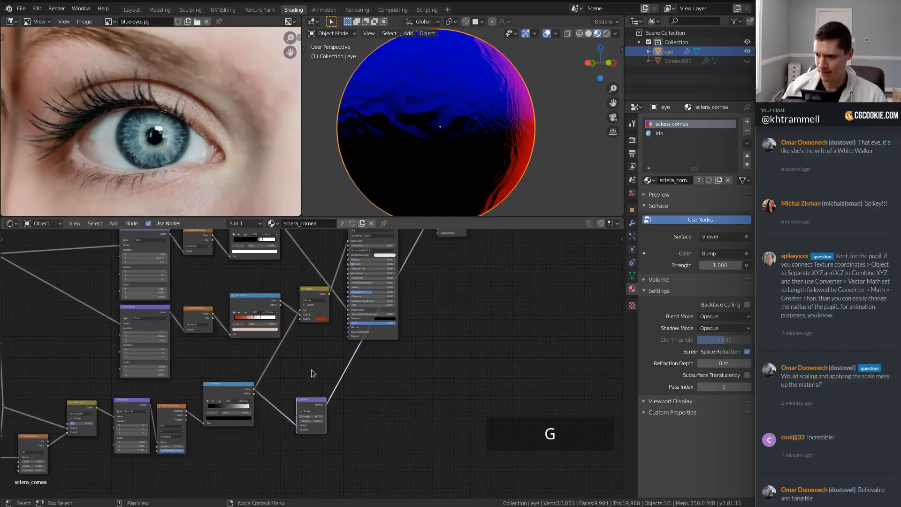
{"action": "middle_click_drag", "start_coordinate": [314, 374], "coordinate": [451, 353]}
{"action": "key", "text": "a"}
{"action": "key", "text": "a"}
{"action": "key", "text": "b"}
{"action": "left_click_drag", "start_coordinate": [91, 360], "coordinate": [375, 485]}
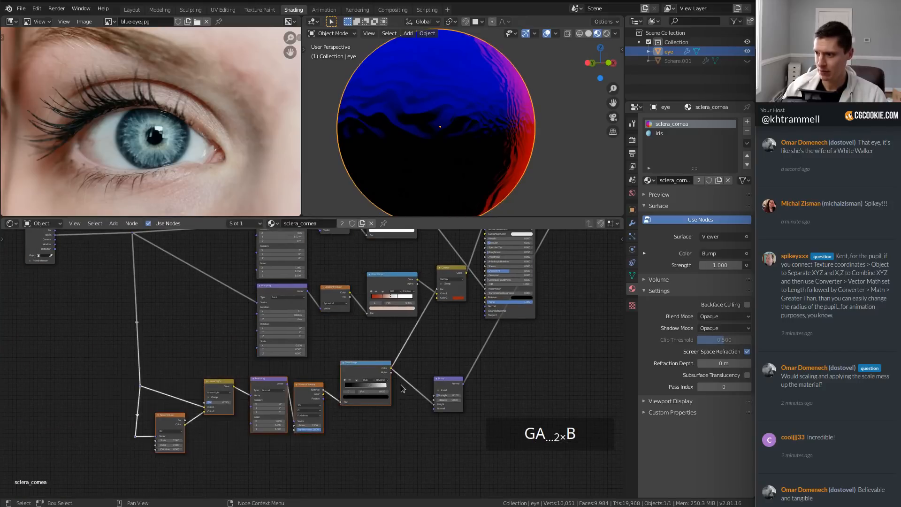
{"action": "key", "text": "g"}
{"action": "left_click", "coordinate": [360, 393]}
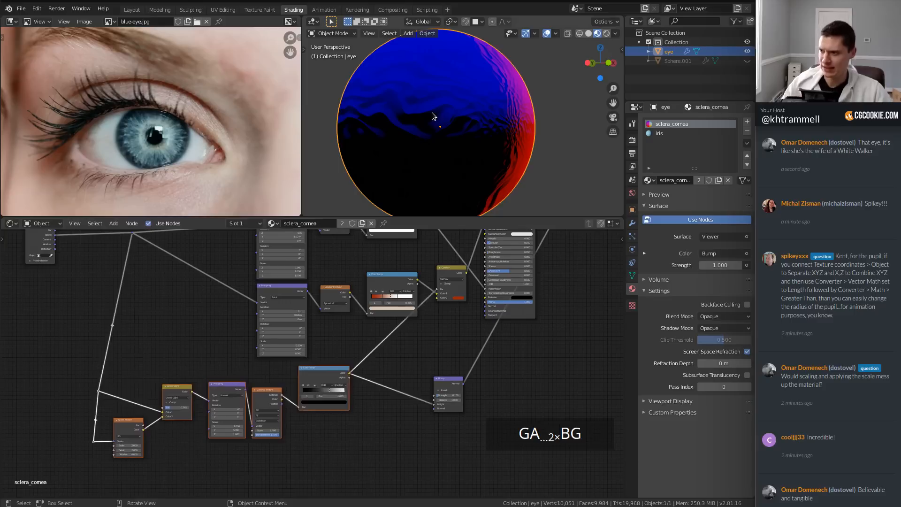
Step: Insert an RGB Curves node between the Voronoi ColorRamp and the Bump node, and pull a low curve point to X 0.25455, Y 0.09375
{"action": "scroll", "coordinate": [384, 336], "scroll_direction": "up", "scroll_amount": 3}
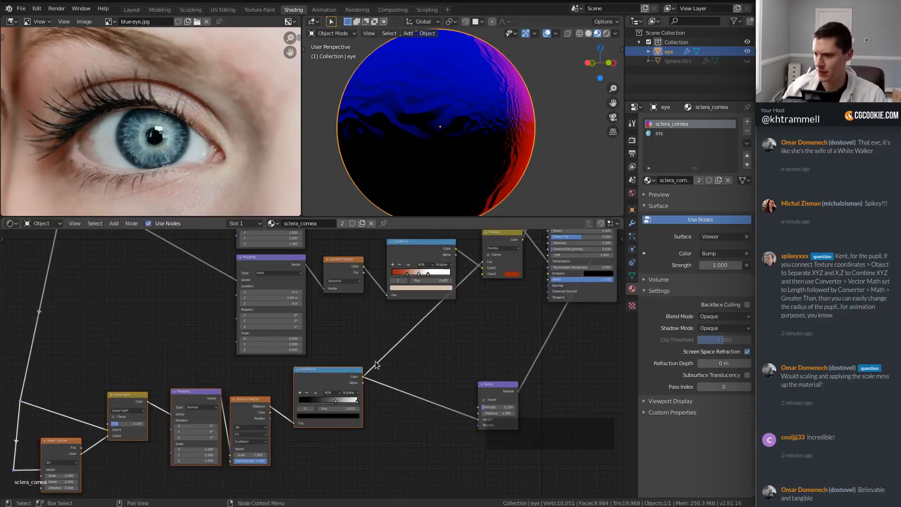
{"action": "key", "text": "shift+a"}
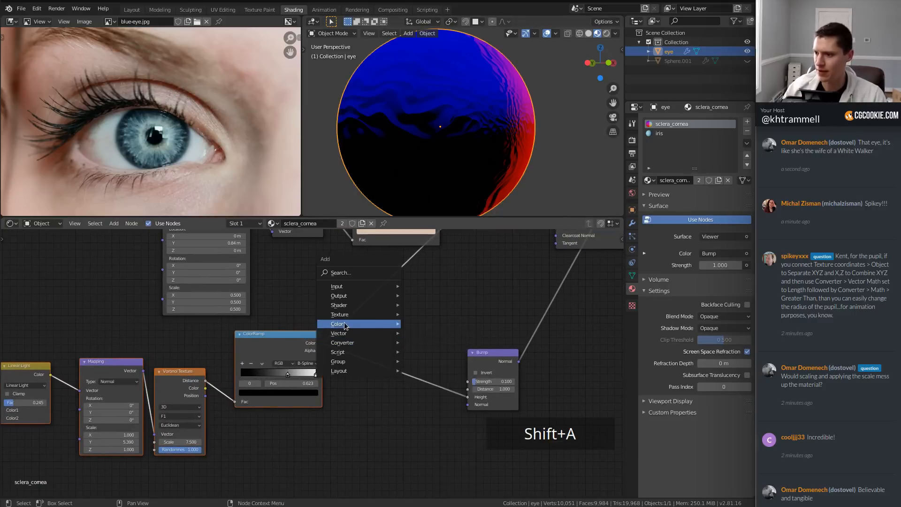
{"action": "mouse_move", "coordinate": [344, 325]}
{"action": "left_click", "coordinate": [429, 385]}
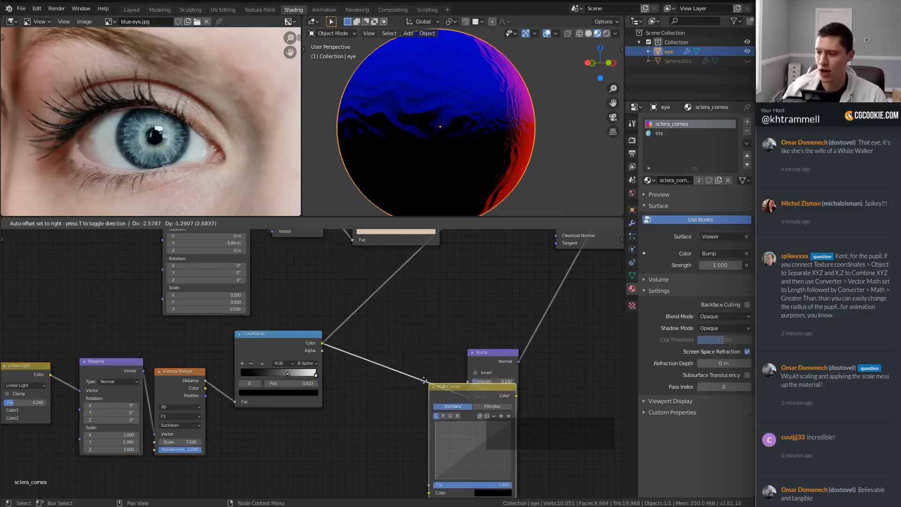
{"action": "left_click", "coordinate": [408, 319]}
{"action": "scroll", "coordinate": [440, 416], "scroll_direction": "up", "scroll_amount": 7}
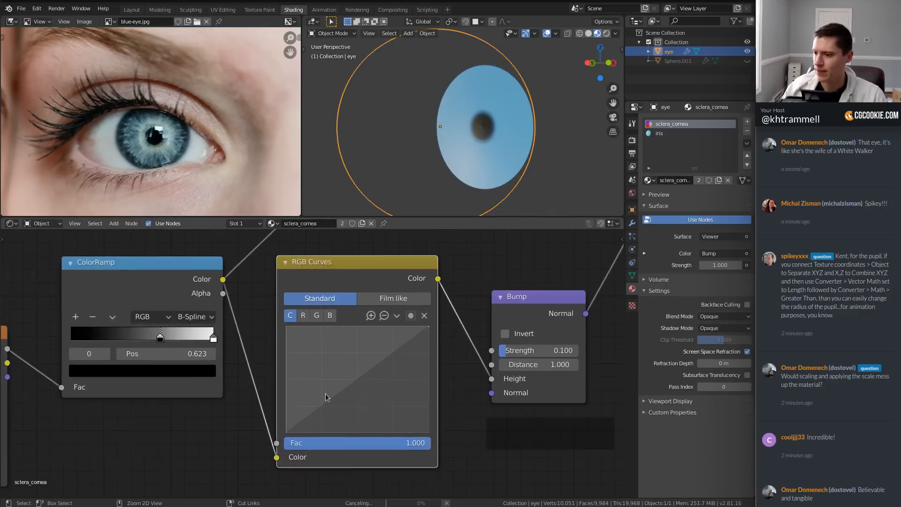
{"action": "left_click_drag", "start_coordinate": [325, 399], "coordinate": [323, 423]}
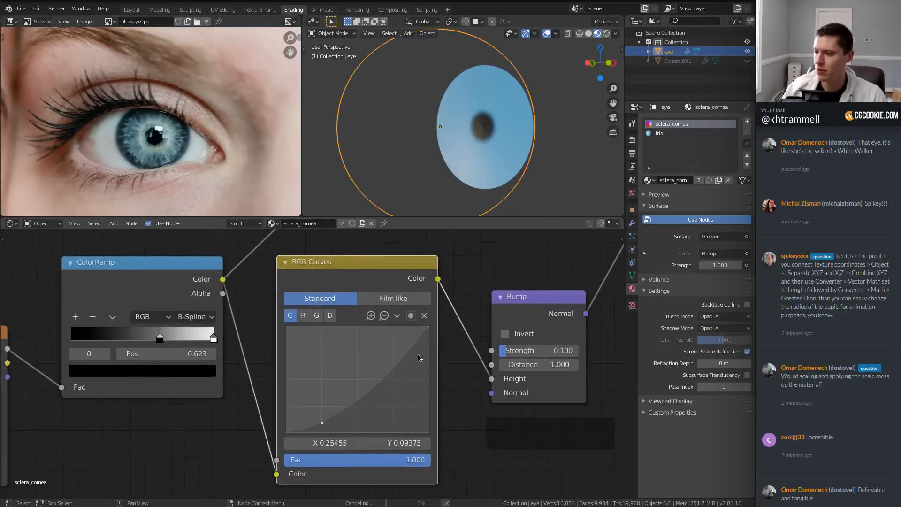
Step: Shape the RGB Curves node into an S-curve by refining the low point and adding an upper point at X 0.82727, Y 0.96875
{"action": "left_click", "coordinate": [394, 338]}
{"action": "scroll", "coordinate": [446, 151], "scroll_direction": "up", "scroll_amount": 4}
{"action": "scroll", "coordinate": [503, 105], "scroll_direction": "down", "scroll_amount": 4}
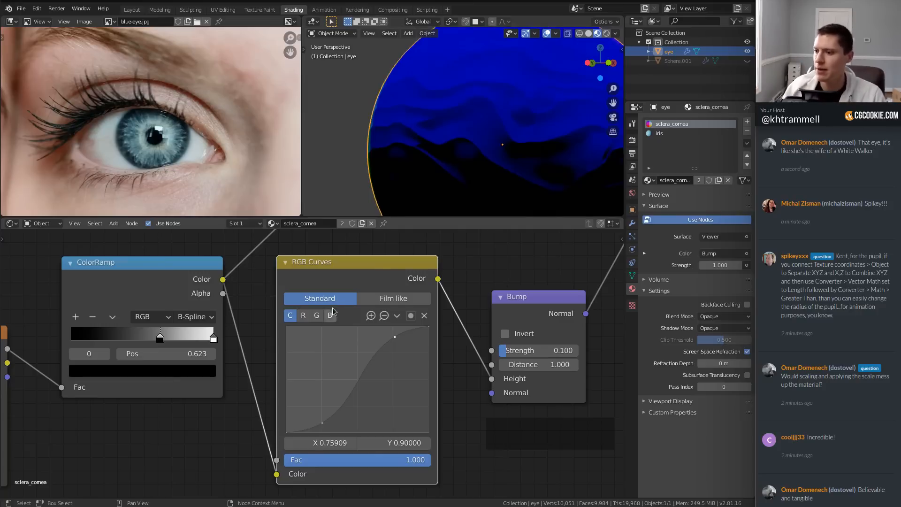
{"action": "left_click_drag", "start_coordinate": [324, 423], "coordinate": [337, 425]}
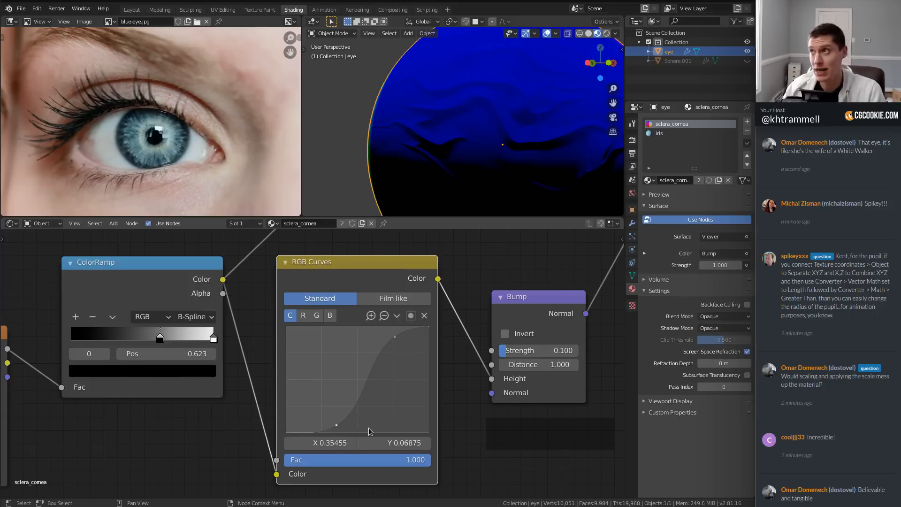
{"action": "left_click_drag", "start_coordinate": [393, 342], "coordinate": [394, 333]}
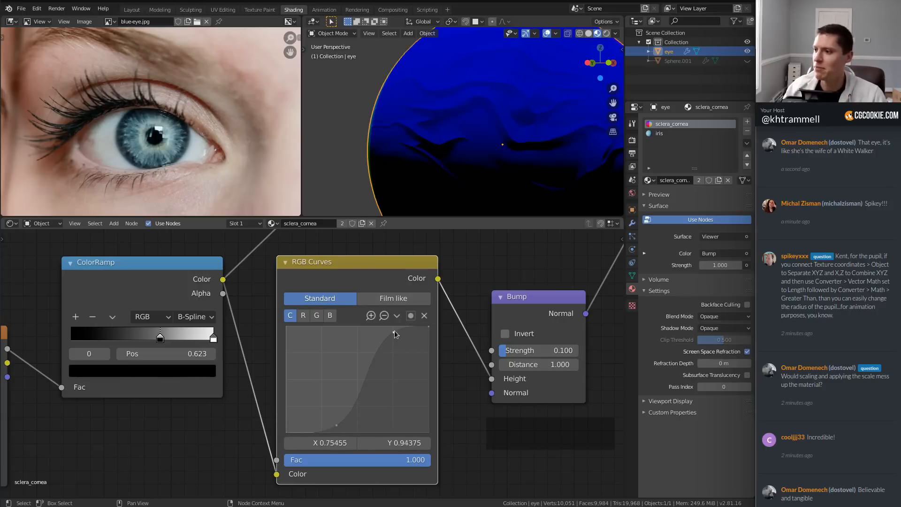
{"action": "middle_click_drag", "start_coordinate": [528, 123], "coordinate": [487, 105]}
{"action": "mouse_move", "coordinate": [336, 425]}
{"action": "left_mouse_down"}
{"action": "mouse_move", "coordinate": [319, 418]}
{"action": "mouse_move", "coordinate": [328, 418]}
{"action": "left_mouse_up"}
{"action": "left_click_drag", "start_coordinate": [387, 333], "coordinate": [405, 328]}
Step: Switch the material preview back to the Principled BSDF and inspect the shaded eyeball's vein relief
{"action": "middle_click_drag", "start_coordinate": [509, 282], "coordinate": [379, 399], "text": "ctrl"}
{"action": "left_click_drag", "start_coordinate": [351, 432], "coordinate": [387, 307]}
{"action": "middle_click_drag", "start_coordinate": [490, 232], "coordinate": [410, 365]}
{"action": "left_click", "coordinate": [364, 283], "text": "ctrl+shift"}
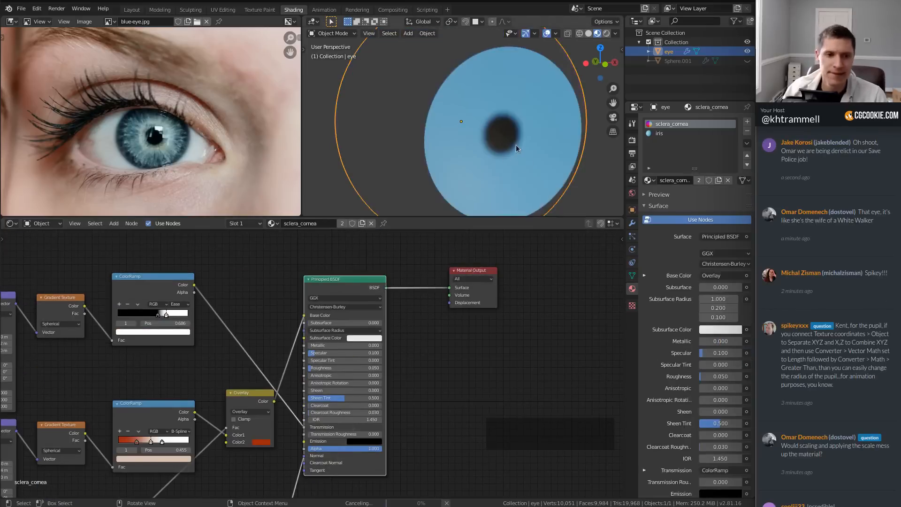
{"action": "middle_click_drag", "start_coordinate": [516, 145], "coordinate": [497, 144]}
{"action": "middle_click_drag", "start_coordinate": [412, 84], "coordinate": [480, 145]}
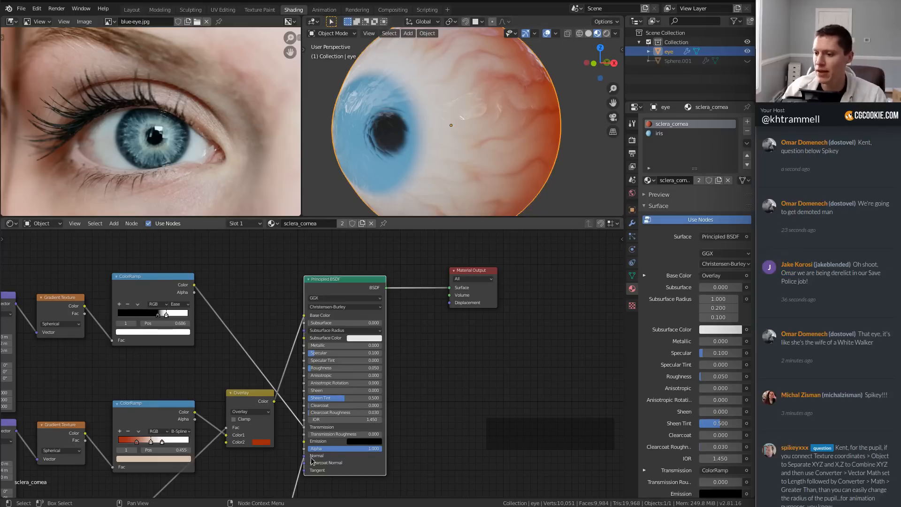
Step: Set the Bump node's strength to 0.05 and compare the eyeball's surface with the reference photo
{"action": "middle_click_drag", "start_coordinate": [309, 459], "coordinate": [316, 297]}
{"action": "scroll", "coordinate": [313, 345], "scroll_direction": "up", "scroll_amount": 3}
{"action": "middle_click_drag", "start_coordinate": [315, 346], "coordinate": [378, 220]}
{"action": "scroll", "coordinate": [316, 307], "scroll_direction": "up", "scroll_amount": 4}
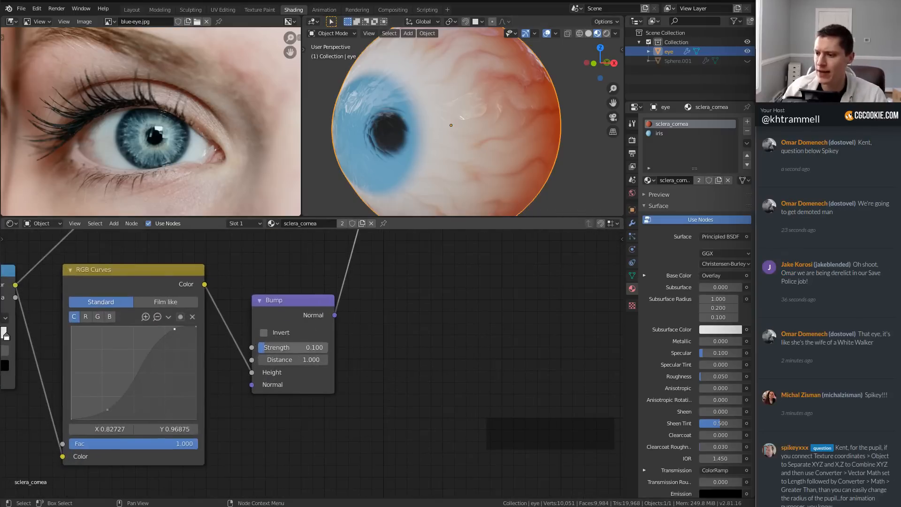
{"action": "left_click", "coordinate": [302, 347]}
{"action": "type", "text": ".05"}
{"action": "key", "text": "Return"}
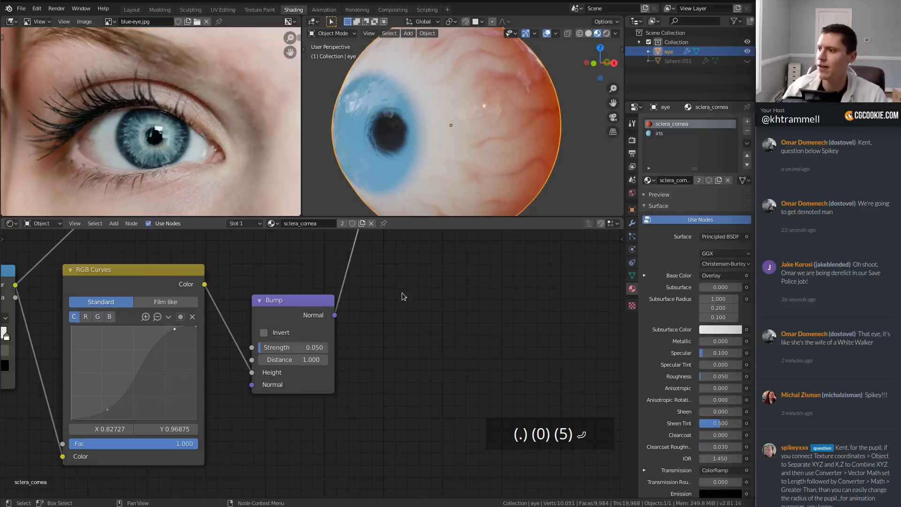
{"action": "mouse_move", "coordinate": [550, 130]}
{"action": "middle_mouse_down"}
{"action": "mouse_move", "coordinate": [547, 147]}
{"action": "mouse_move", "coordinate": [506, 150]}
{"action": "mouse_move", "coordinate": [537, 130]}
{"action": "middle_mouse_up"}
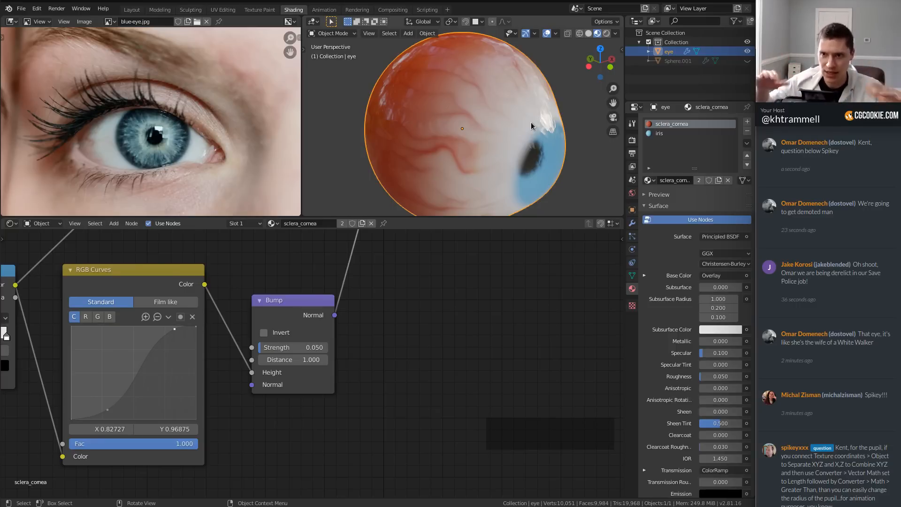
{"action": "middle_click_drag", "start_coordinate": [530, 137], "coordinate": [496, 80]}
{"action": "scroll", "coordinate": [497, 80], "scroll_direction": "up", "scroll_amount": 1}
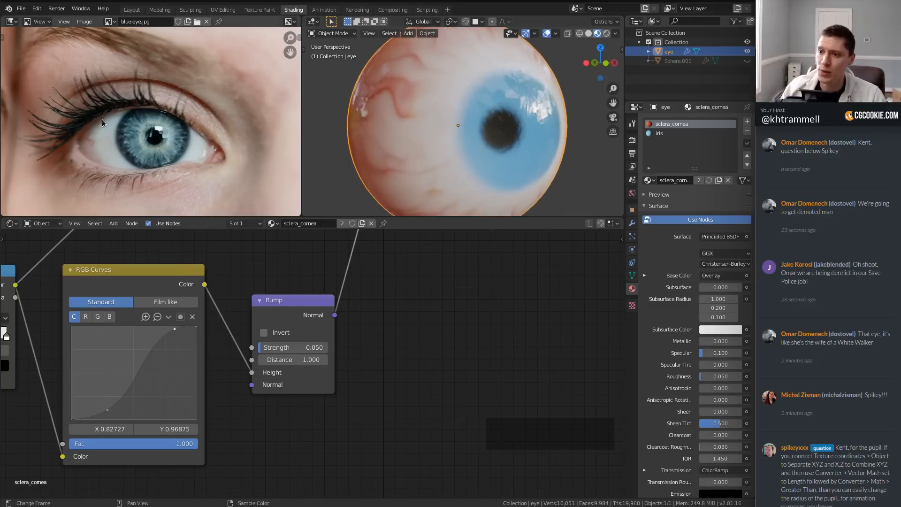
{"action": "scroll", "coordinate": [141, 137], "scroll_direction": "up", "scroll_amount": 3}
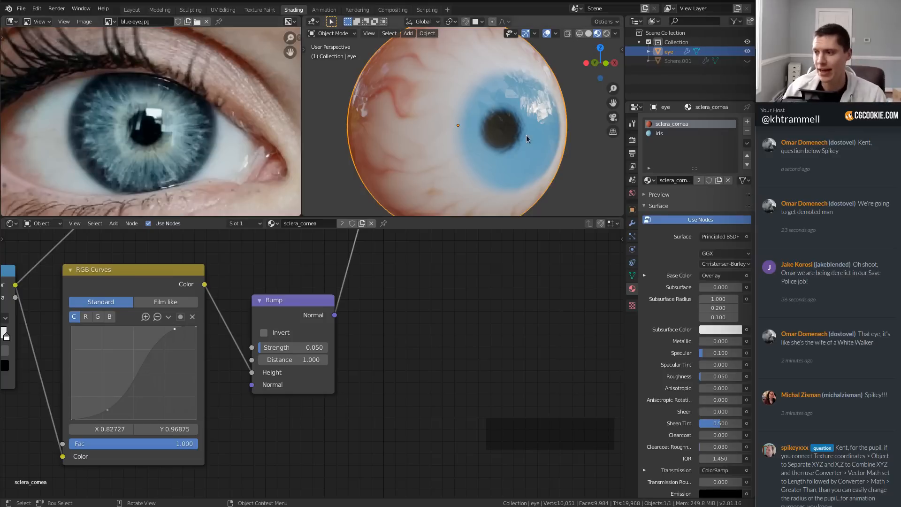
{"action": "middle_click_drag", "start_coordinate": [526, 135], "coordinate": [520, 100]}
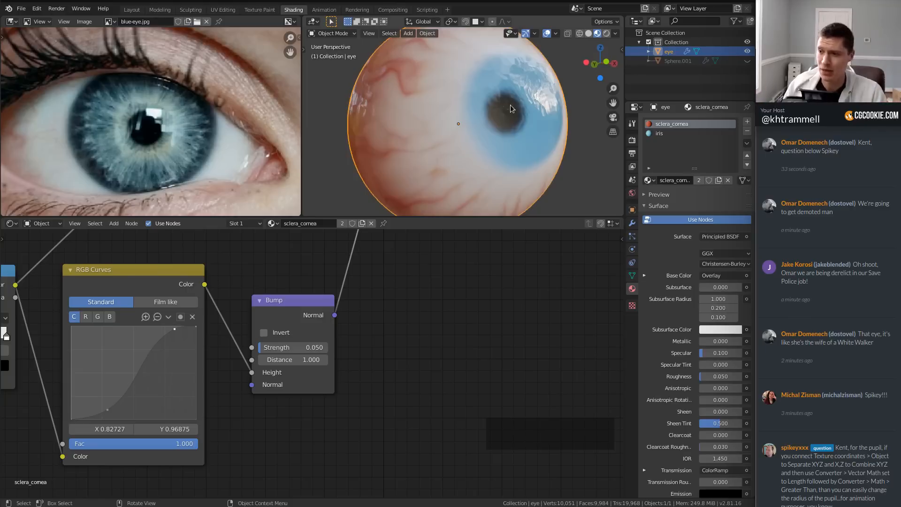
Step: Preview the cornea mask ColorRamp feeding Transmission and duplicate it with its input link, placing the copy below RGB Curves
{"action": "scroll", "coordinate": [248, 354], "scroll_direction": "down", "scroll_amount": 8}
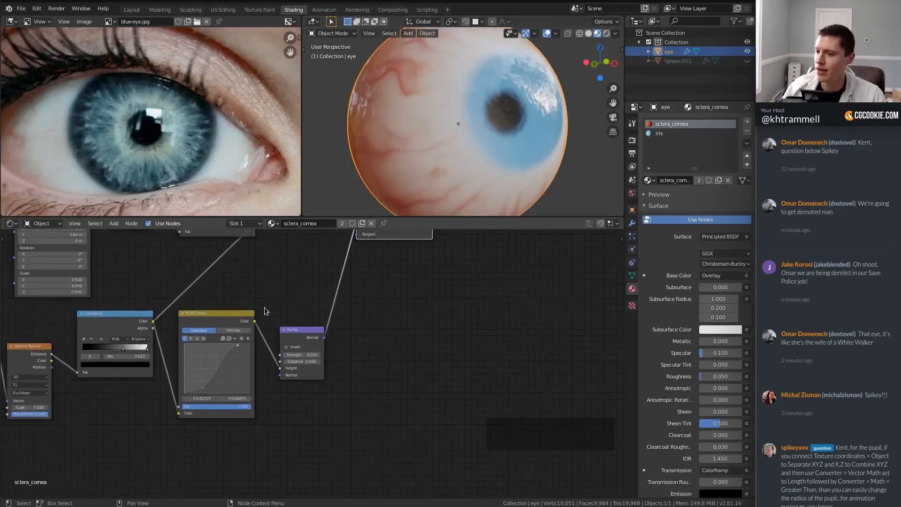
{"action": "middle_click_drag", "start_coordinate": [336, 261], "coordinate": [416, 429]}
{"action": "scroll", "coordinate": [311, 387], "scroll_direction": "down", "scroll_amount": 5}
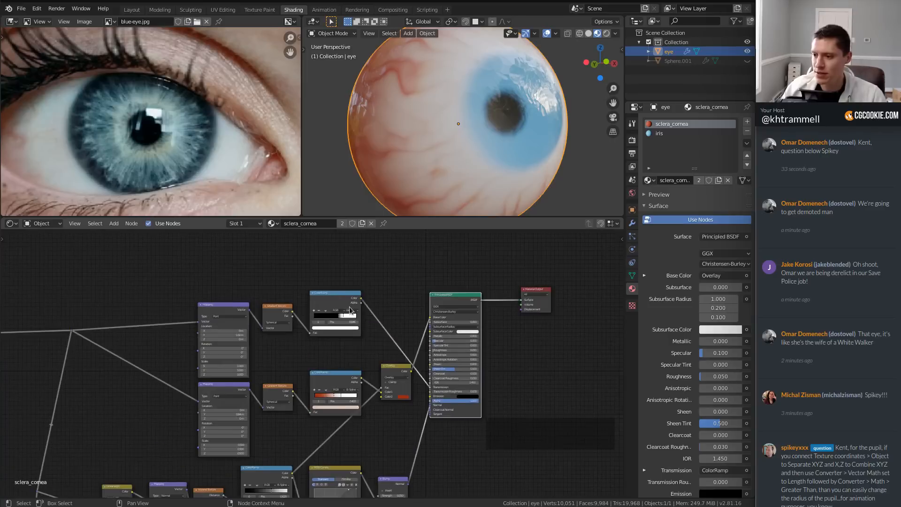
{"action": "left_click", "coordinate": [345, 298], "text": "ctrl+shift"}
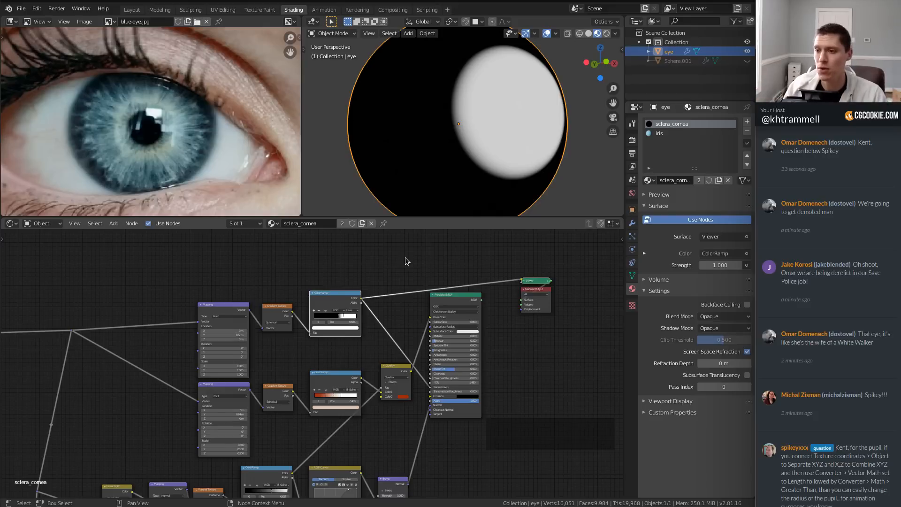
{"action": "scroll", "coordinate": [332, 321], "scroll_direction": "down", "scroll_amount": 3}
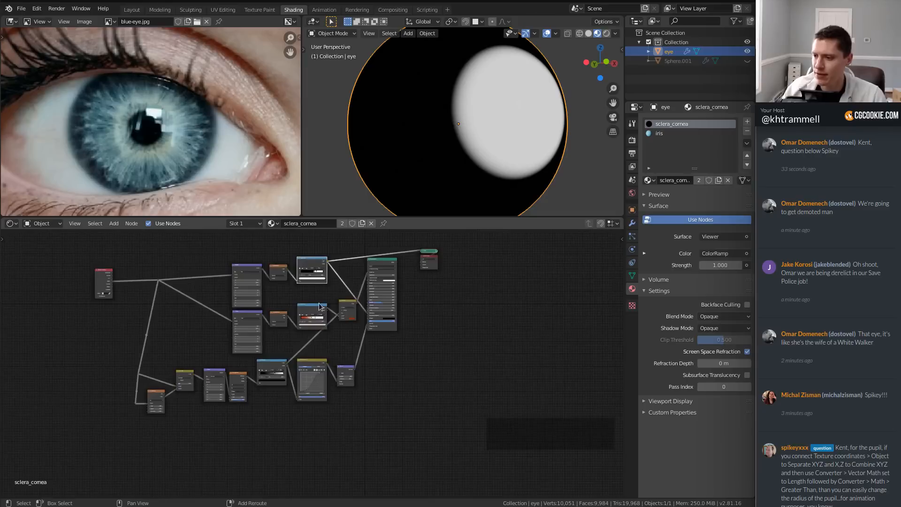
{"action": "key", "text": "ctrl+shift+d"}
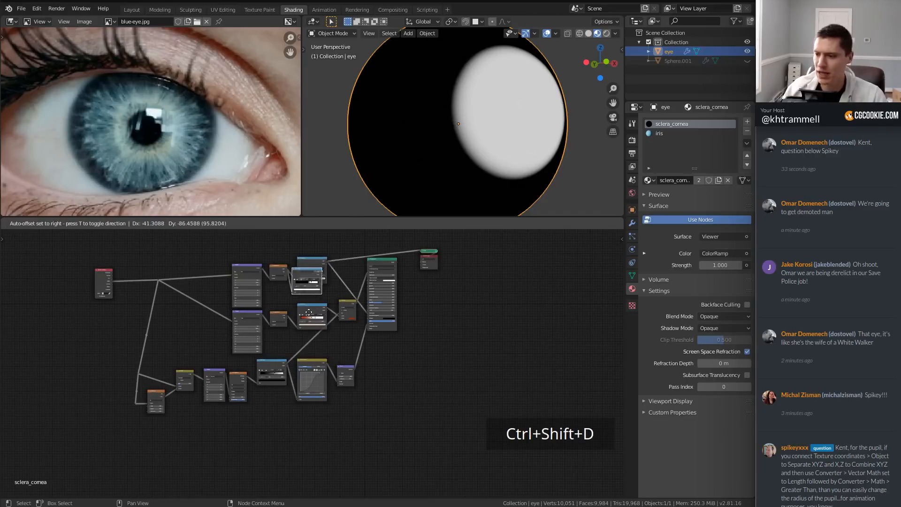
{"action": "left_click", "coordinate": [317, 447]}
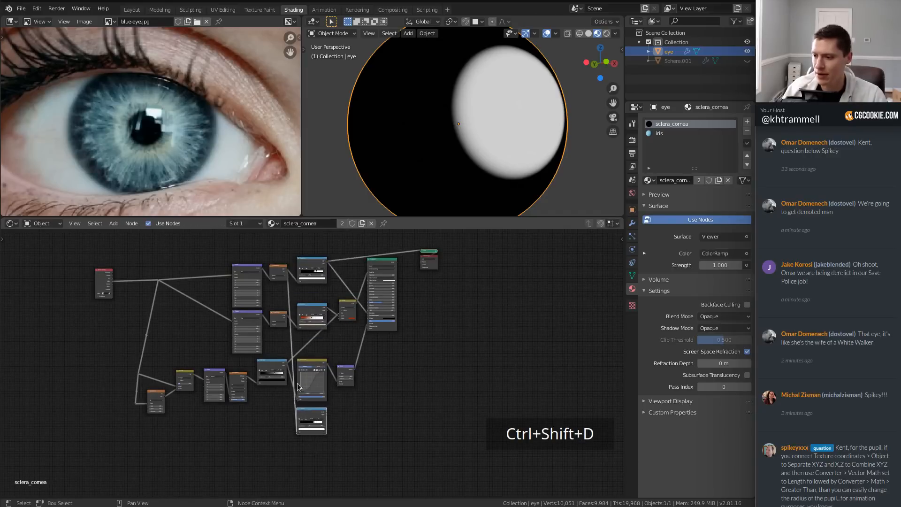
Step: Move the Bump node away from RGB Curves and shift the shader and output nodes over to make room
{"action": "scroll", "coordinate": [278, 248], "scroll_direction": "up", "scroll_amount": 4}
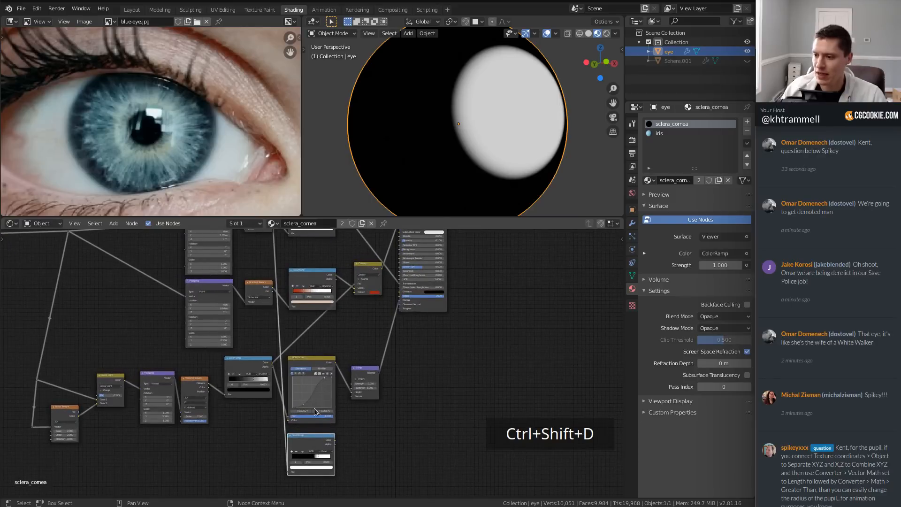
{"action": "middle_click_drag", "start_coordinate": [314, 409], "coordinate": [277, 383]}
{"action": "scroll", "coordinate": [254, 298], "scroll_direction": "up", "scroll_amount": 4}
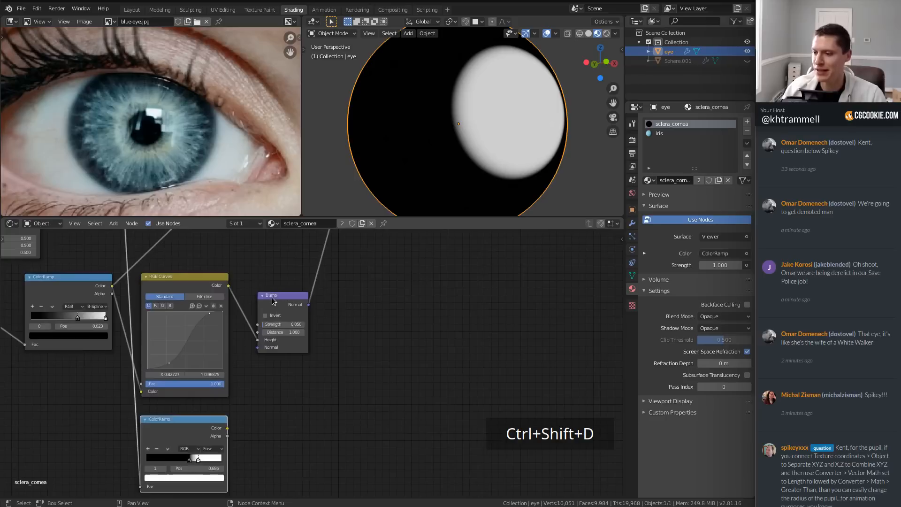
{"action": "left_click_drag", "start_coordinate": [271, 297], "coordinate": [357, 274]}
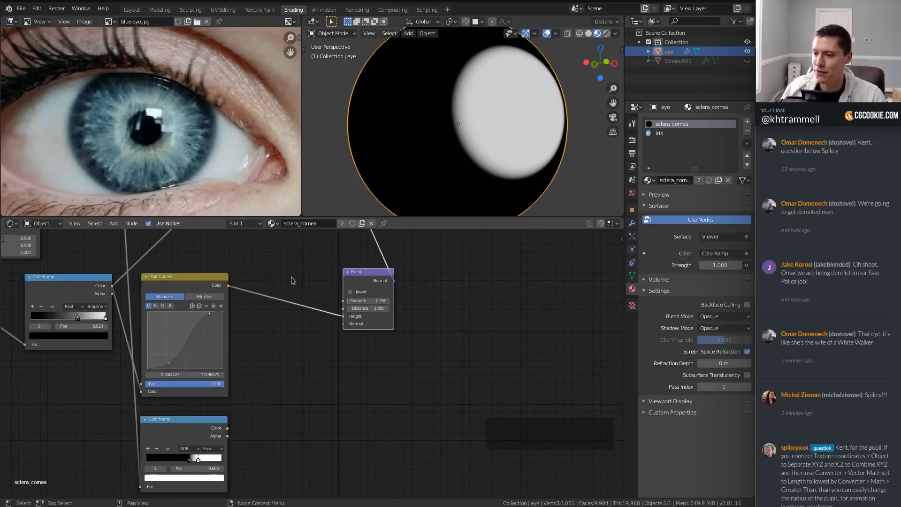
{"action": "middle_click_drag", "start_coordinate": [348, 252], "coordinate": [339, 398]}
{"action": "scroll", "coordinate": [331, 362], "scroll_direction": "down", "scroll_amount": 5}
{"action": "key", "text": "a"}
{"action": "key", "text": "a"}
{"action": "scroll", "coordinate": [337, 329], "scroll_direction": "down", "scroll_amount": 3}
{"action": "key", "text": "b"}
{"action": "left_click_drag", "start_coordinate": [316, 246], "coordinate": [424, 344]}
{"action": "key", "text": "g"}
{"action": "left_click", "coordinate": [479, 335]}
Step: Invert the duplicated ColorRamp with its white stop at 0.564 ahead of the black stop, and preview the mask
{"action": "middle_click_drag", "start_coordinate": [277, 447], "coordinate": [282, 366]}
{"action": "scroll", "coordinate": [282, 366], "scroll_direction": "up", "scroll_amount": 2}
{"action": "middle_click_drag", "start_coordinate": [224, 413], "coordinate": [275, 375], "text": "ctrl"}
{"action": "left_click_drag", "start_coordinate": [208, 431], "coordinate": [196, 432]}
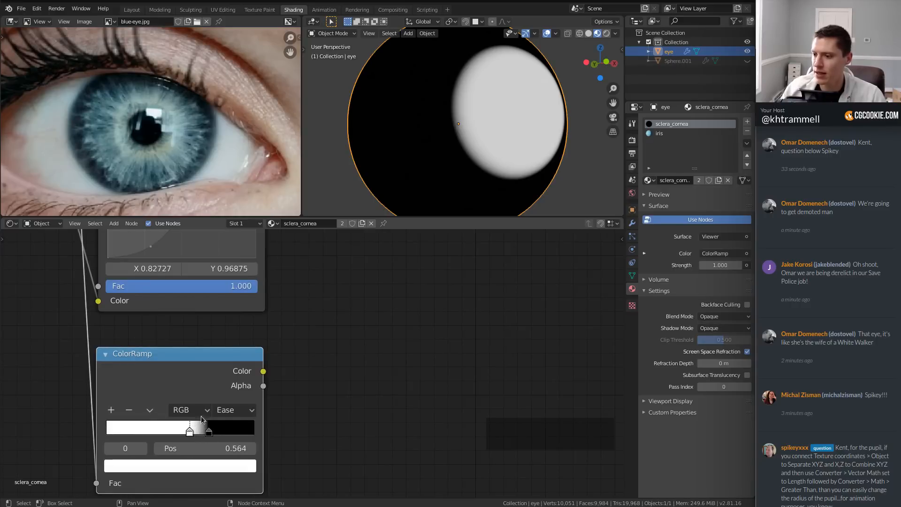
{"action": "left_click", "coordinate": [220, 354], "text": "ctrl+shift"}
Step: Insert a MixRGB node between RGB Curves and Bump, connect the inverted ColorRamp to Color2, and set it to Multiply with factor 1.000
{"action": "middle_click_drag", "start_coordinate": [325, 248], "coordinate": [315, 344], "text": "ctrl"}
{"action": "key", "text": "shift+a"}
{"action": "mouse_move", "coordinate": [342, 277]}
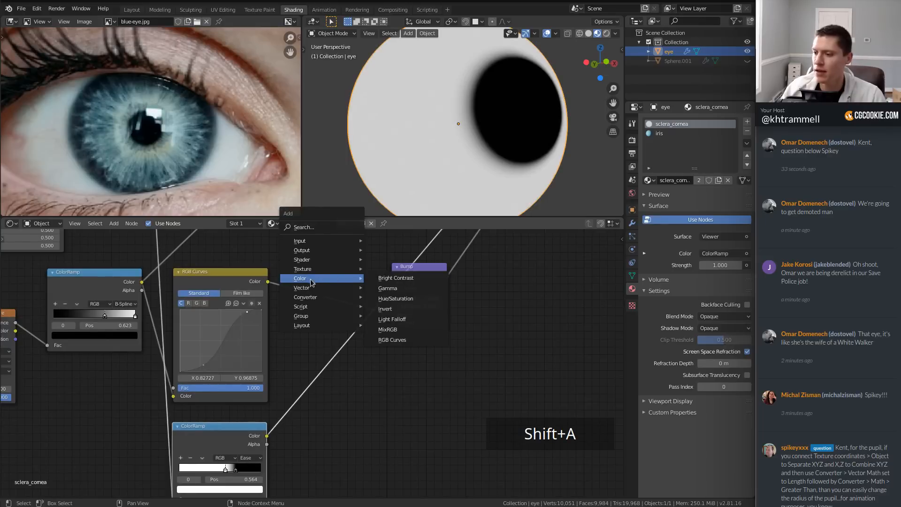
{"action": "left_click", "coordinate": [388, 330]}
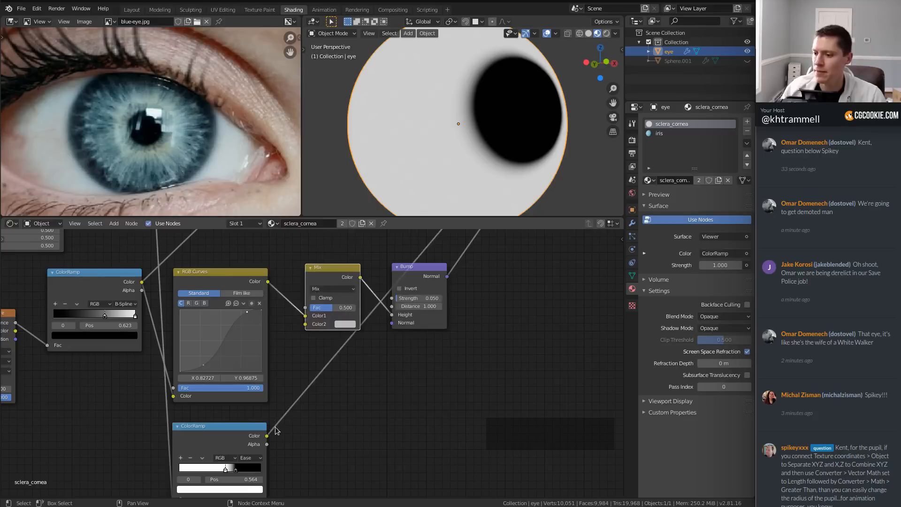
{"action": "left_click_drag", "start_coordinate": [267, 436], "coordinate": [305, 324]}
{"action": "left_click", "coordinate": [332, 289]}
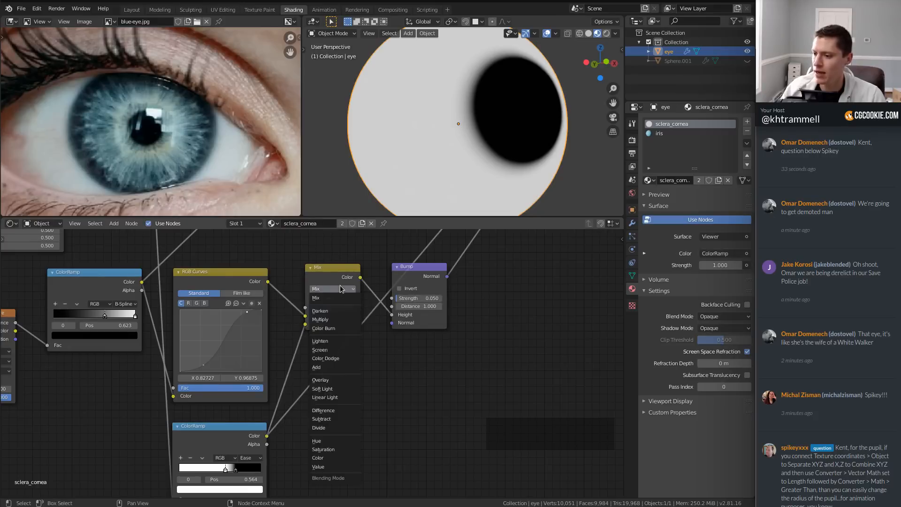
{"action": "left_click", "coordinate": [356, 315]}
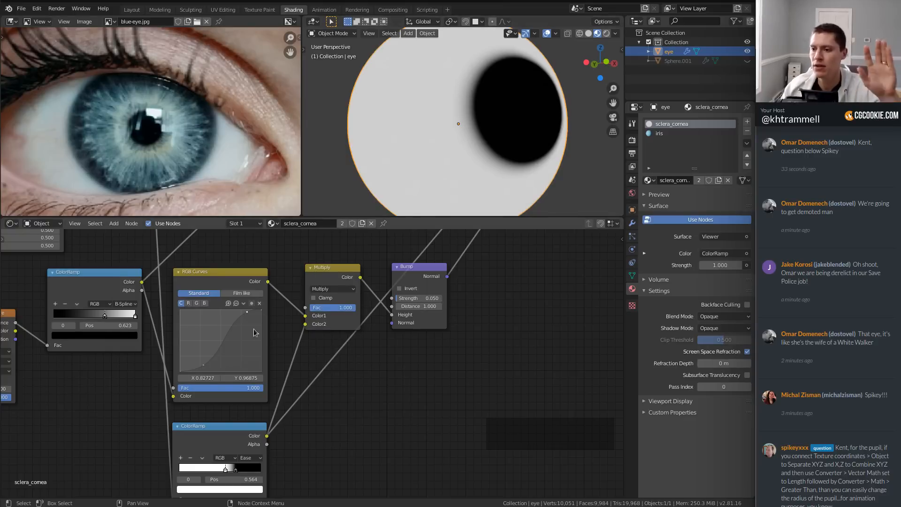
Step: While previewing the Multiply output, set the inverted ColorRamp to B-Spline and adjust its stops to widen the black area over the cornea
{"action": "middle_click_drag", "start_coordinate": [292, 276], "coordinate": [284, 300]}
{"action": "left_click", "coordinate": [354, 290], "text": "ctrl+shift"}
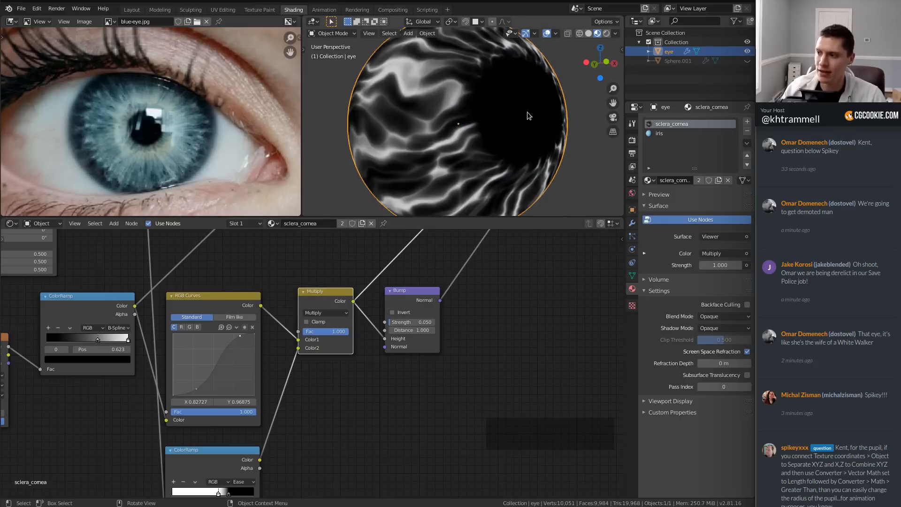
{"action": "scroll", "coordinate": [429, 289], "scroll_direction": "down", "scroll_amount": 1}
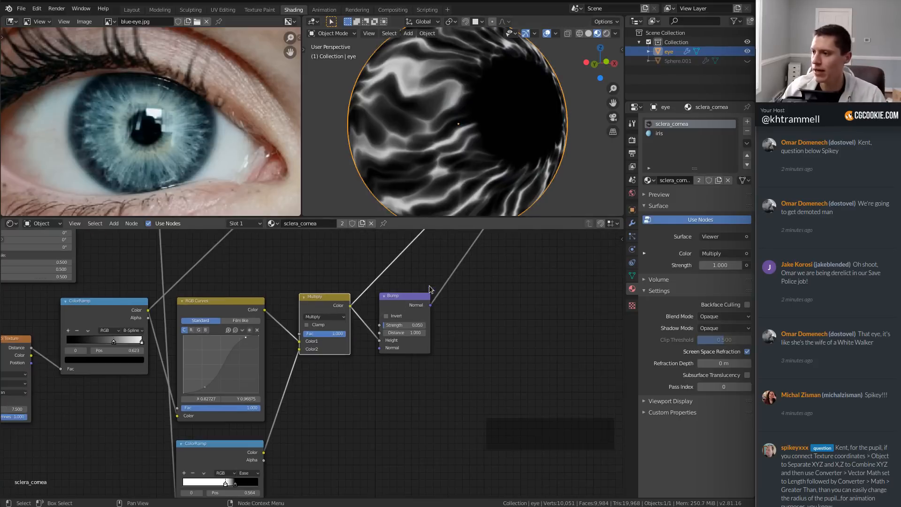
{"action": "scroll", "coordinate": [320, 363], "scroll_direction": "up", "scroll_amount": 2}
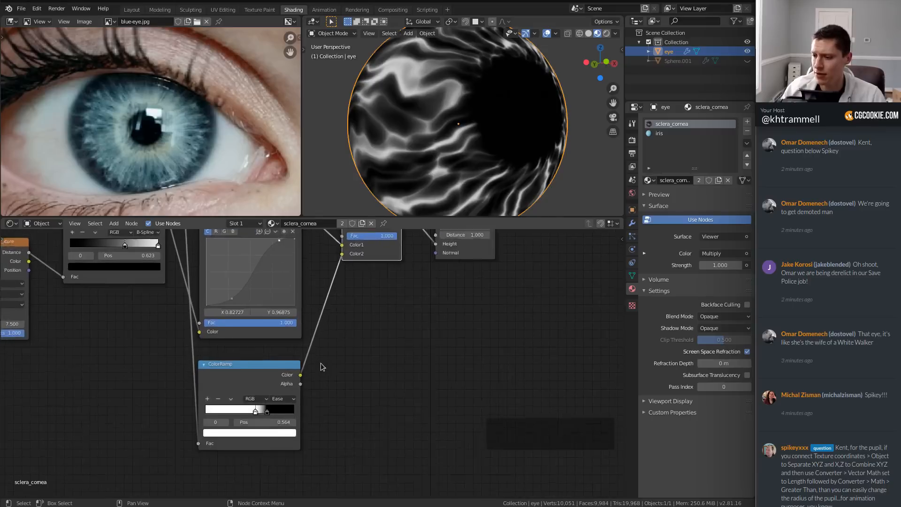
{"action": "left_click", "coordinate": [280, 403]}
{"action": "left_click", "coordinate": [280, 443]}
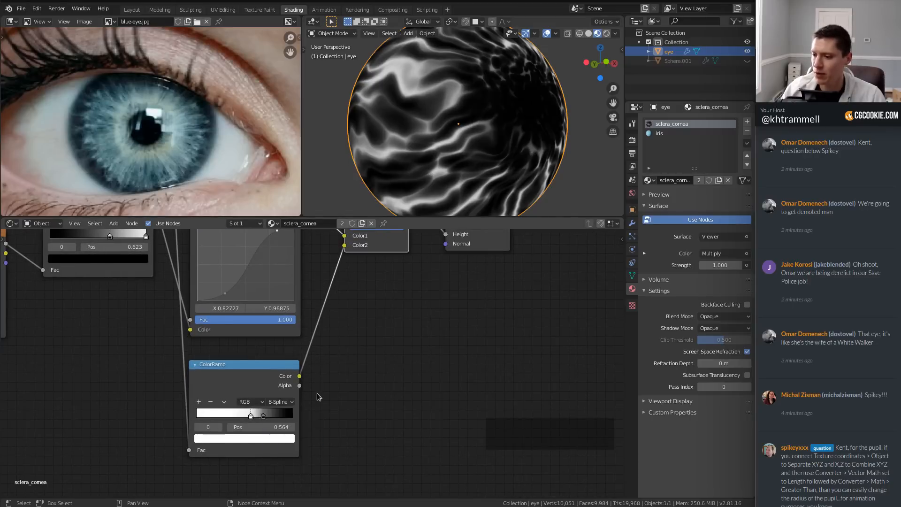
{"action": "scroll", "coordinate": [312, 370], "scroll_direction": "up", "scroll_amount": 2}
{"action": "mouse_move", "coordinate": [223, 436]}
{"action": "left_mouse_down"}
{"action": "mouse_move", "coordinate": [191, 436]}
{"action": "mouse_move", "coordinate": [239, 437]}
{"action": "mouse_move", "coordinate": [223, 437]}
{"action": "left_mouse_up"}
{"action": "left_click", "coordinate": [284, 435], "text": "ctrl"}
{"action": "left_click_drag", "start_coordinate": [285, 435], "coordinate": [252, 435]}
Step: Return the preview to the Principled BSDF and inspect the veins and the smooth cornea around the eyeball
{"action": "scroll", "coordinate": [423, 321], "scroll_direction": "down", "scroll_amount": 6}
{"action": "middle_click_drag", "start_coordinate": [429, 320], "coordinate": [404, 366]}
{"action": "middle_click_drag", "start_coordinate": [474, 265], "coordinate": [357, 435]}
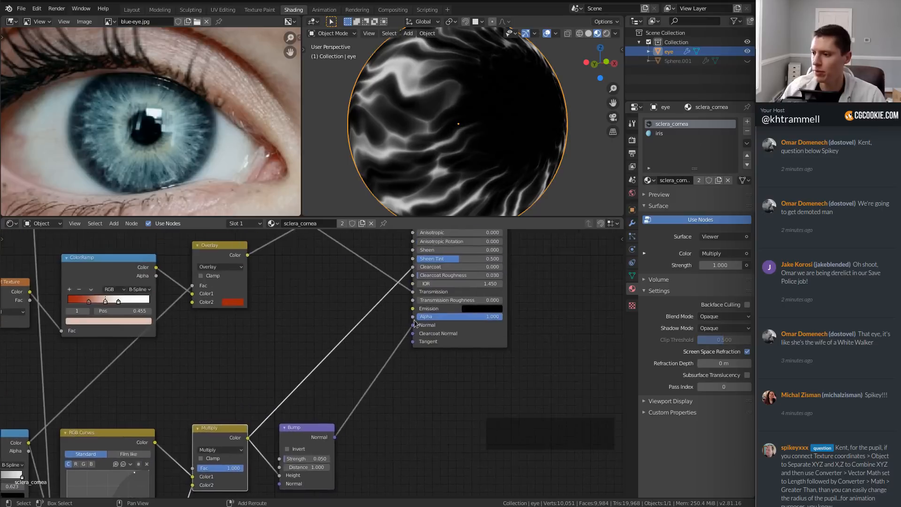
{"action": "middle_click_drag", "start_coordinate": [511, 237], "coordinate": [385, 398]}
{"action": "left_click", "coordinate": [373, 290], "text": "ctrl+shift"}
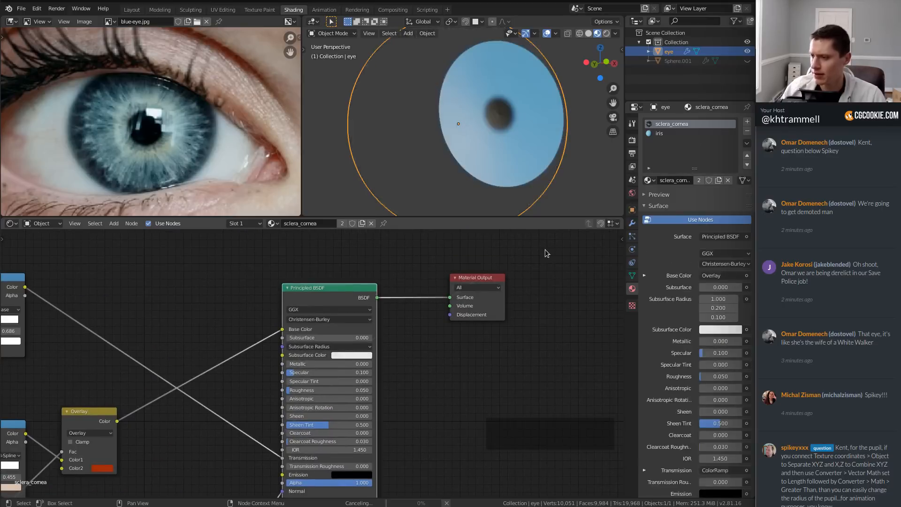
{"action": "middle_click_drag", "start_coordinate": [500, 102], "coordinate": [518, 126]}
{"action": "scroll", "coordinate": [532, 131], "scroll_direction": "up", "scroll_amount": 3}
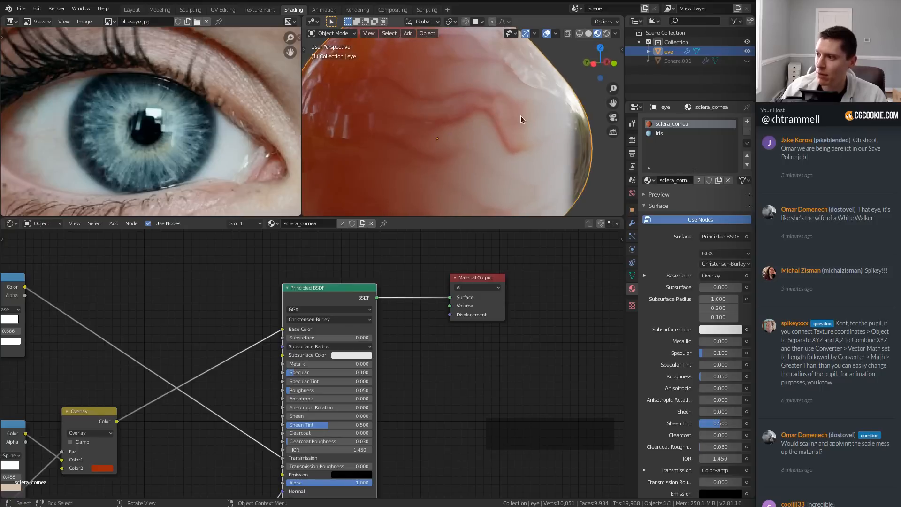
{"action": "scroll", "coordinate": [520, 118], "scroll_direction": "down", "scroll_amount": 5}
{"action": "middle_click_drag", "start_coordinate": [514, 88], "coordinate": [512, 115]}
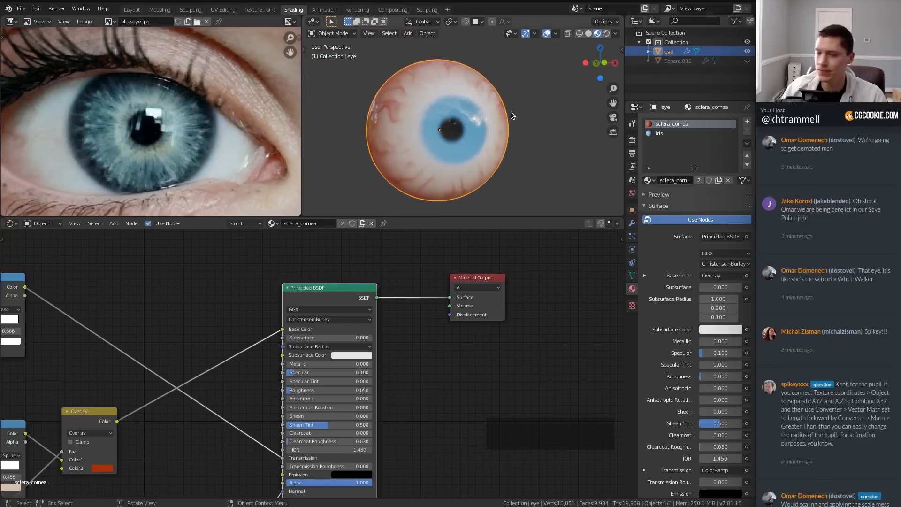
{"action": "scroll", "coordinate": [493, 123], "scroll_direction": "up", "scroll_amount": 2}
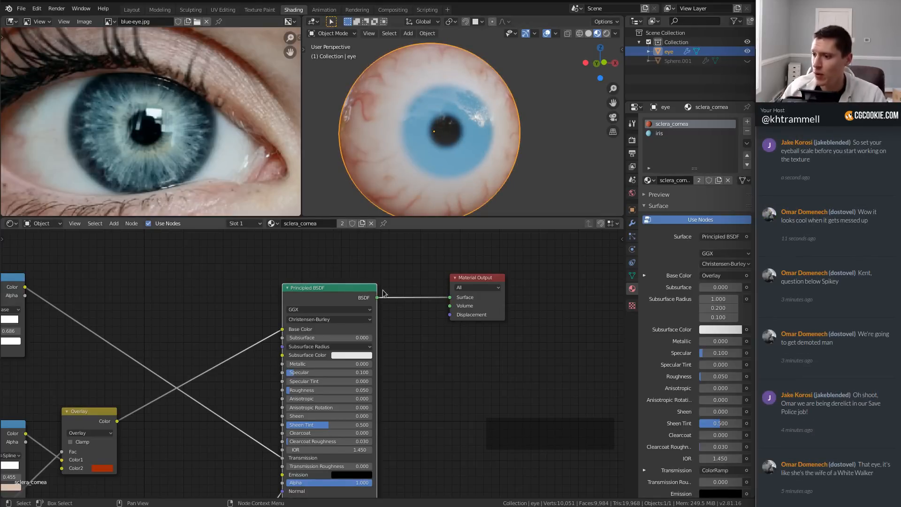
Step: Copy the whole vein bump node chain of the sclera_cornea material, from the Noise Texture through to the Bump node
{"action": "left_click", "coordinate": [245, 224]}
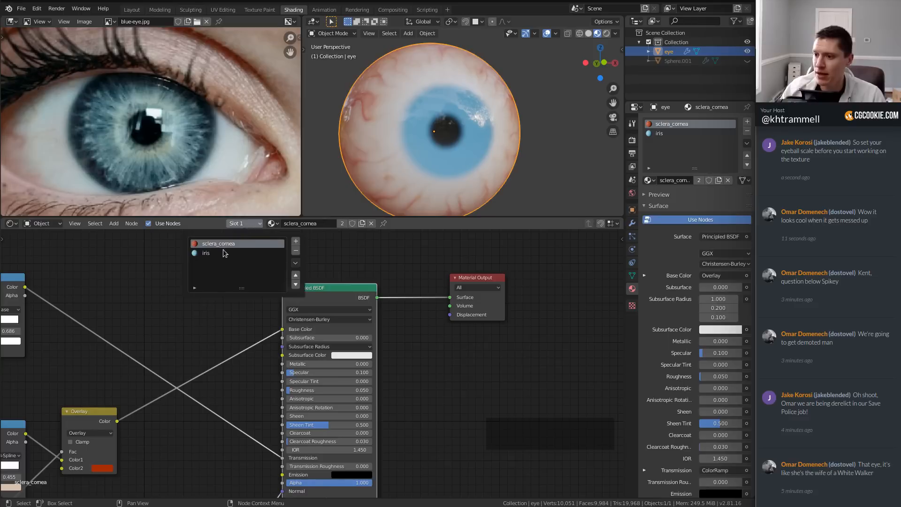
{"action": "scroll", "coordinate": [263, 324], "scroll_direction": "down", "scroll_amount": 5}
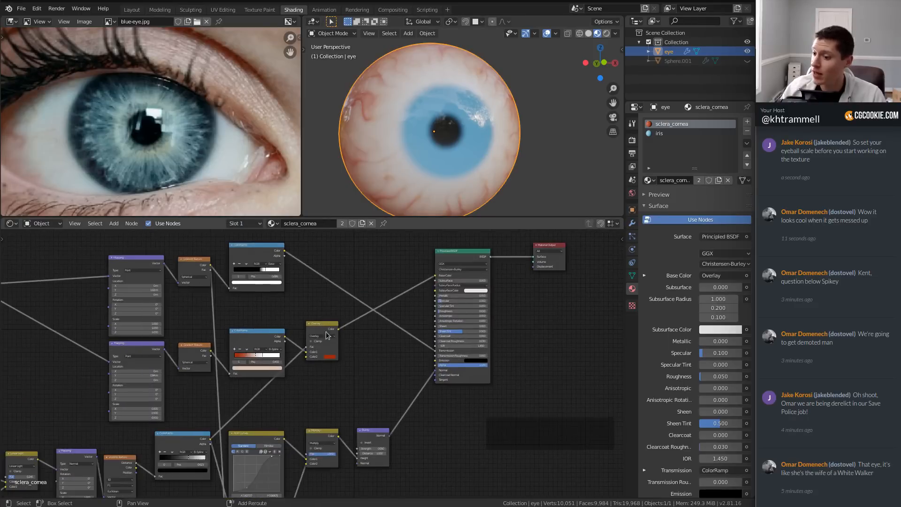
{"action": "middle_click_drag", "start_coordinate": [336, 340], "coordinate": [353, 305]}
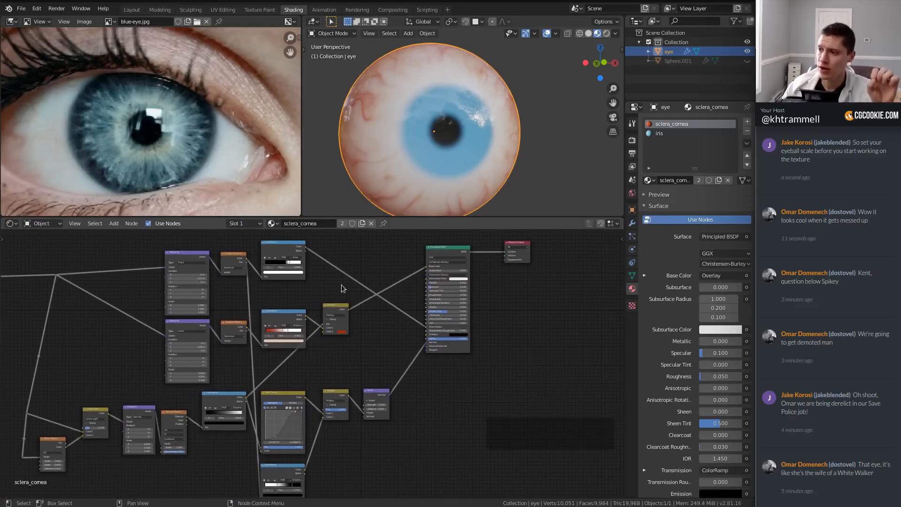
{"action": "scroll", "coordinate": [91, 140], "scroll_direction": "up", "scroll_amount": 4}
{"action": "scroll", "coordinate": [143, 103], "scroll_direction": "up", "scroll_amount": 2}
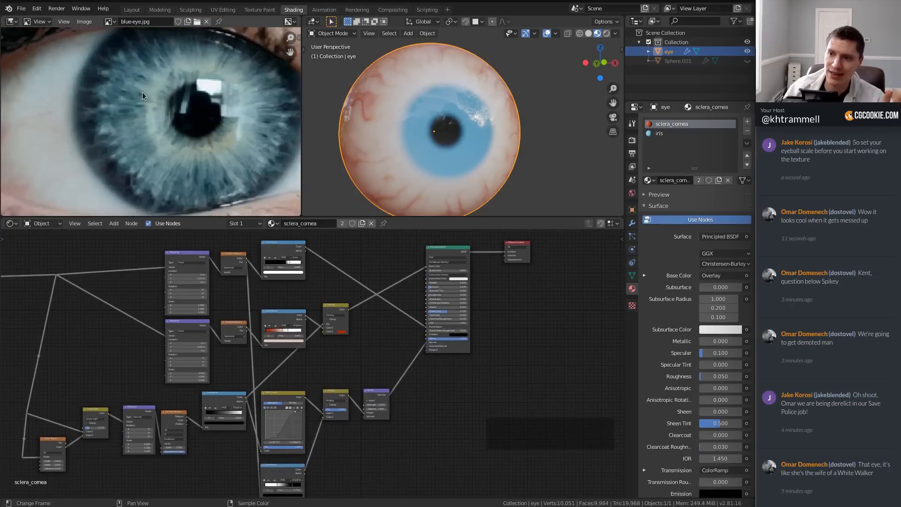
{"action": "key", "text": "Home"}
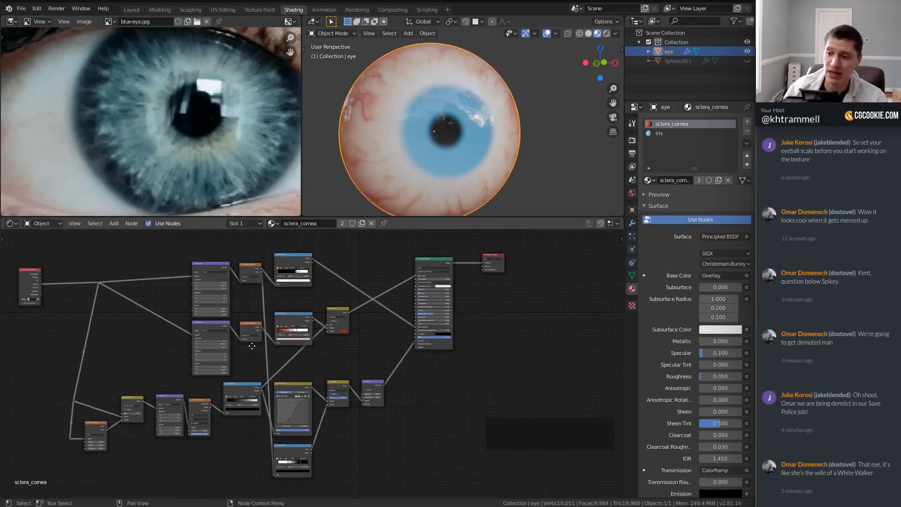
{"action": "key", "text": "a"}
{"action": "key", "text": "a"}
{"action": "key", "text": "b"}
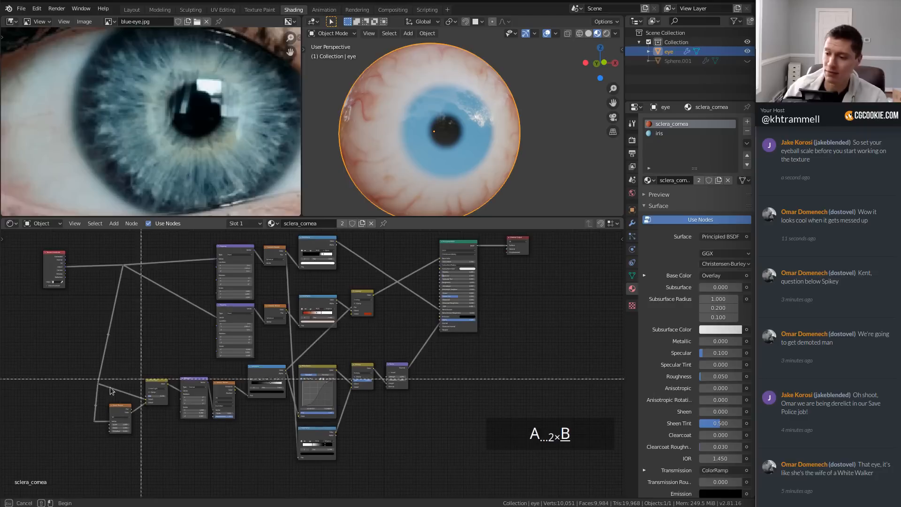
{"action": "left_click_drag", "start_coordinate": [66, 367], "coordinate": [436, 454]}
{"action": "key", "text": "ctrl+c"}
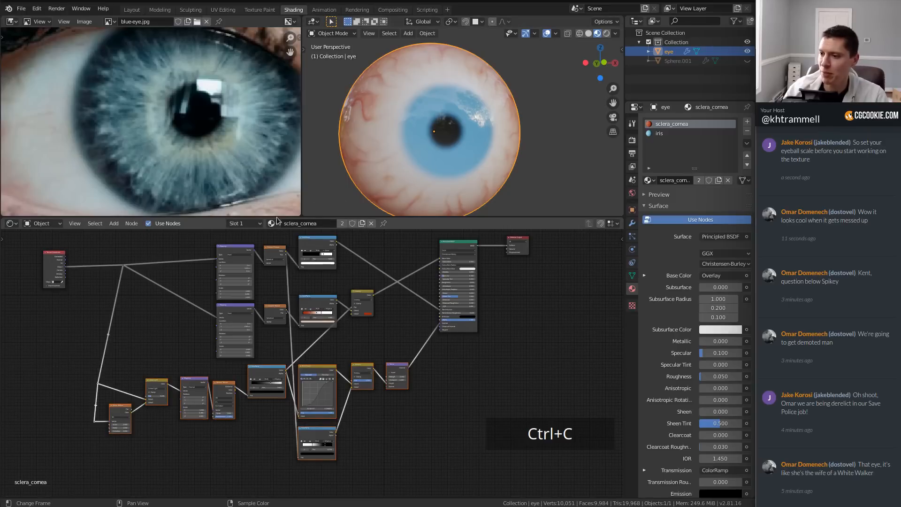
Step: Switch to the iris material slot and paste the copied bump node chain into its node tree
{"action": "left_click", "coordinate": [243, 224]}
{"action": "left_click", "coordinate": [212, 257]}
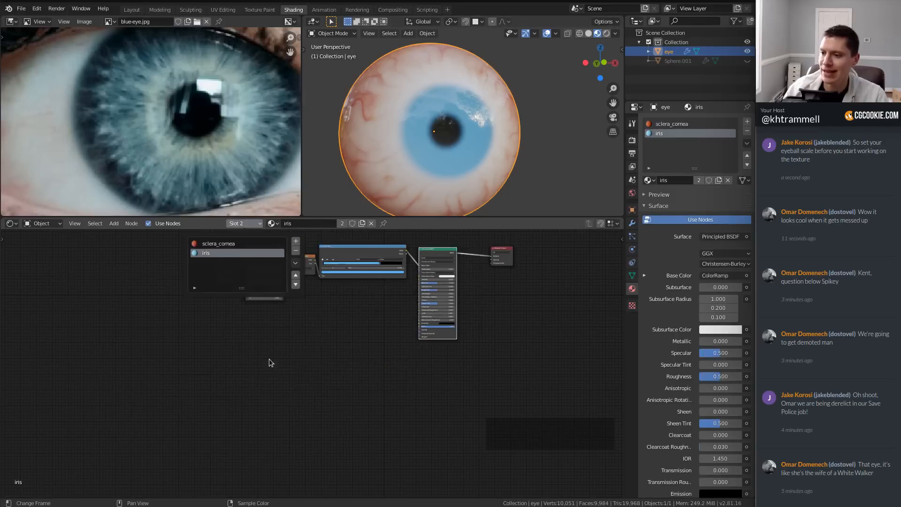
{"action": "key", "text": "ctrl+v"}
{"action": "scroll", "coordinate": [229, 267], "scroll_direction": "left", "scroll_amount": 2, "text": "ctrl"}
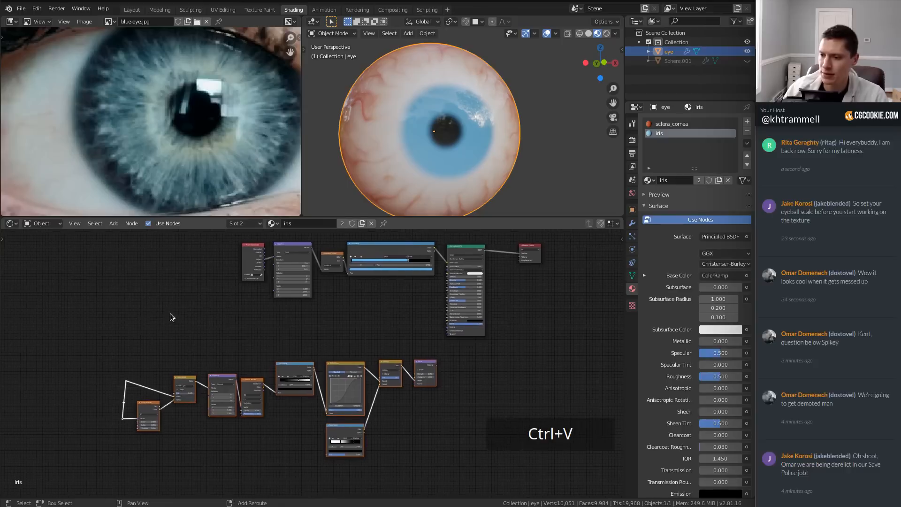
Step: Move the Texture Coordinate node clear of the others, add a reroute on its output link, and connect it to the pasted chain's reroute
{"action": "left_click", "coordinate": [250, 255]}
{"action": "key", "text": "g"}
{"action": "left_click", "coordinate": [74, 263]}
{"action": "middle_click_drag", "start_coordinate": [77, 319], "coordinate": [79, 293], "text": "ctrl"}
{"action": "middle_click_drag", "start_coordinate": [73, 265], "coordinate": [172, 304]}
{"action": "right_click_drag", "start_coordinate": [172, 264], "coordinate": [172, 301], "text": "shift"}
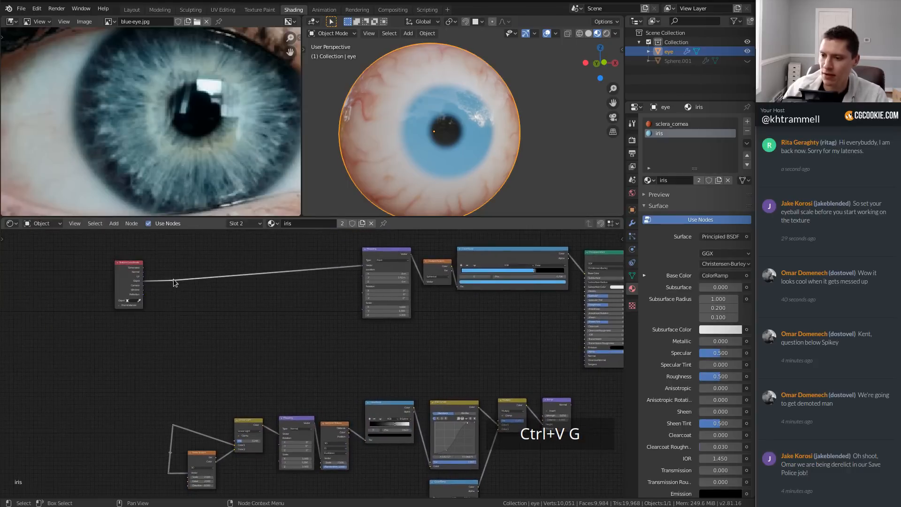
{"action": "left_click_drag", "start_coordinate": [173, 281], "coordinate": [173, 425]}
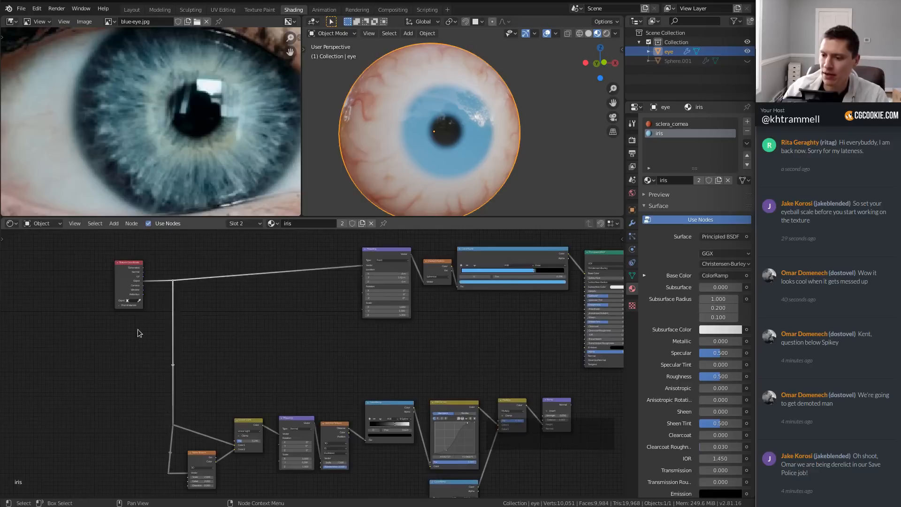
{"action": "left_click", "coordinate": [127, 270]}
{"action": "key", "text": "g"}
{"action": "left_click", "coordinate": [88, 272]}
Step: Select the pasted bump node chain and move it up closer to the original iris nodes
{"action": "middle_click_drag", "start_coordinate": [457, 381], "coordinate": [409, 334]}
{"action": "key", "text": "a"}
{"action": "key", "text": "a"}
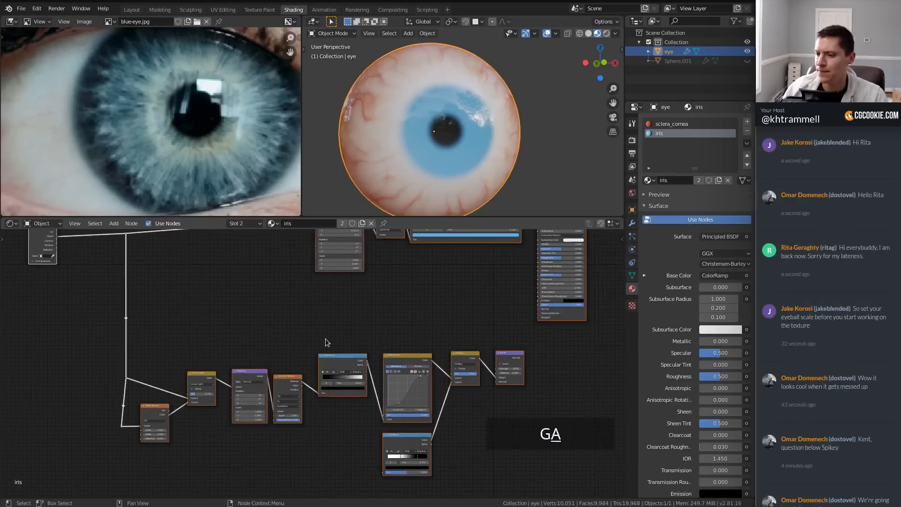
{"action": "key", "text": "b"}
{"action": "left_click_drag", "start_coordinate": [91, 331], "coordinate": [511, 495]}
{"action": "key", "text": "g"}
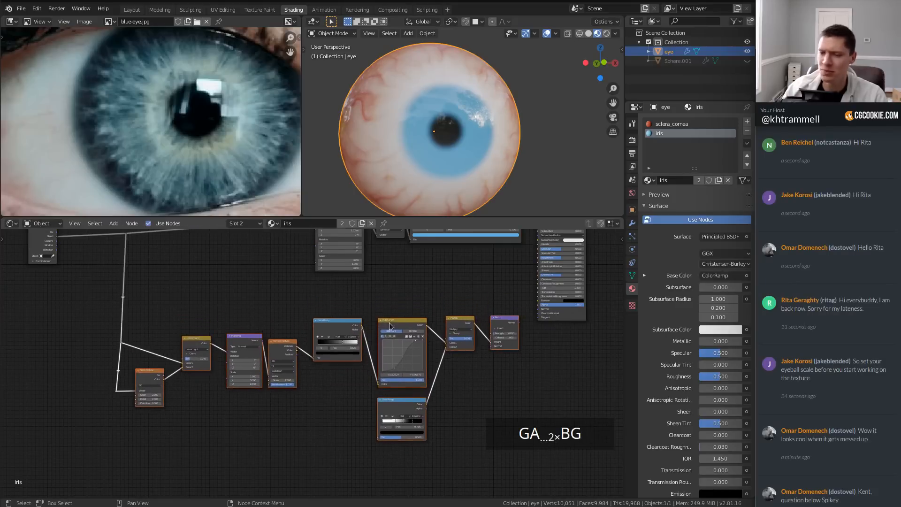
Step: Preview the pasted black-and-white ColorRamp after the Voronoi Texture on the iris and set the pasted Mapping node's Y scale to 7.990
{"action": "middle_click_drag", "start_coordinate": [235, 314], "coordinate": [246, 312], "text": "ctrl"}
{"action": "middle_click_drag", "start_coordinate": [324, 310], "coordinate": [358, 308], "text": "ctrl"}
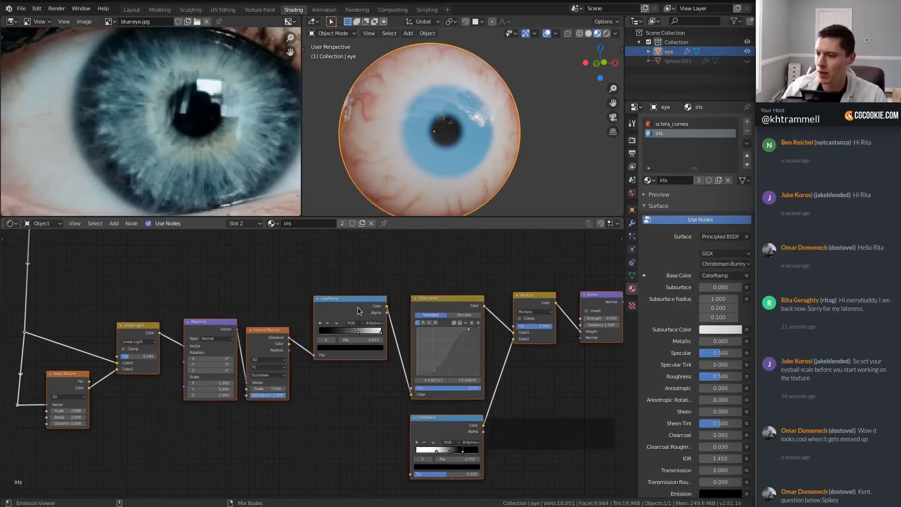
{"action": "left_click", "coordinate": [359, 311], "text": "ctrl+shift"}
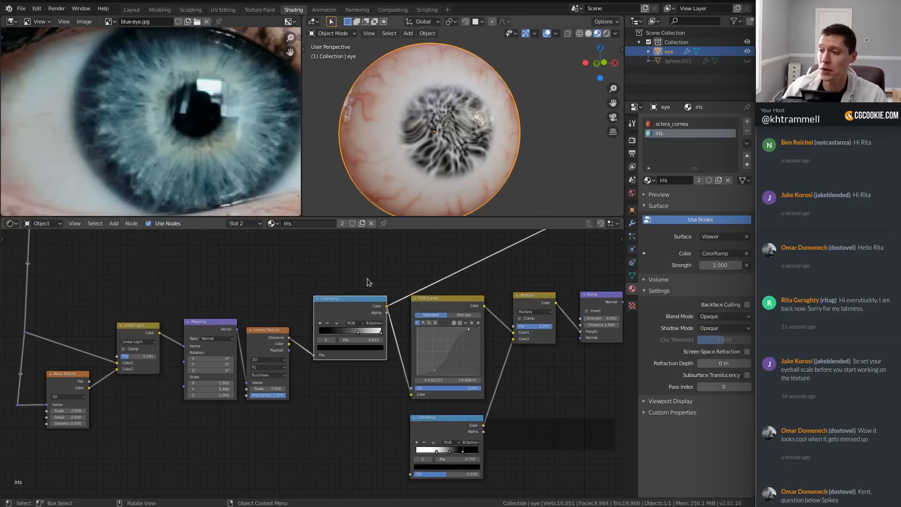
{"action": "middle_click_drag", "start_coordinate": [461, 83], "coordinate": [488, 84], "text": "ctrl"}
{"action": "middle_click_drag", "start_coordinate": [201, 337], "coordinate": [294, 327]}
{"action": "middle_click_drag", "start_coordinate": [223, 397], "coordinate": [254, 395], "text": "ctrl"}
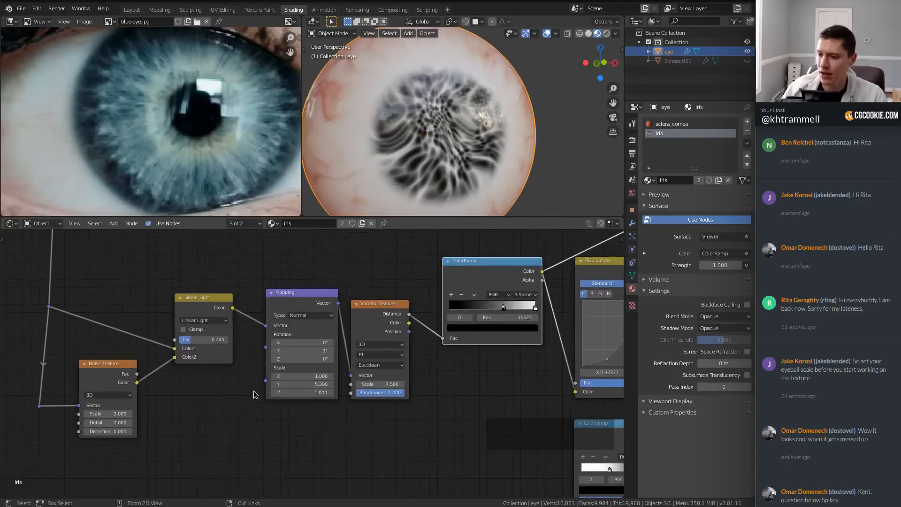
{"action": "middle_click_drag", "start_coordinate": [291, 334], "coordinate": [310, 333], "text": "ctrl"}
{"action": "left_click_drag", "start_coordinate": [296, 389], "coordinate": [418, 389]}
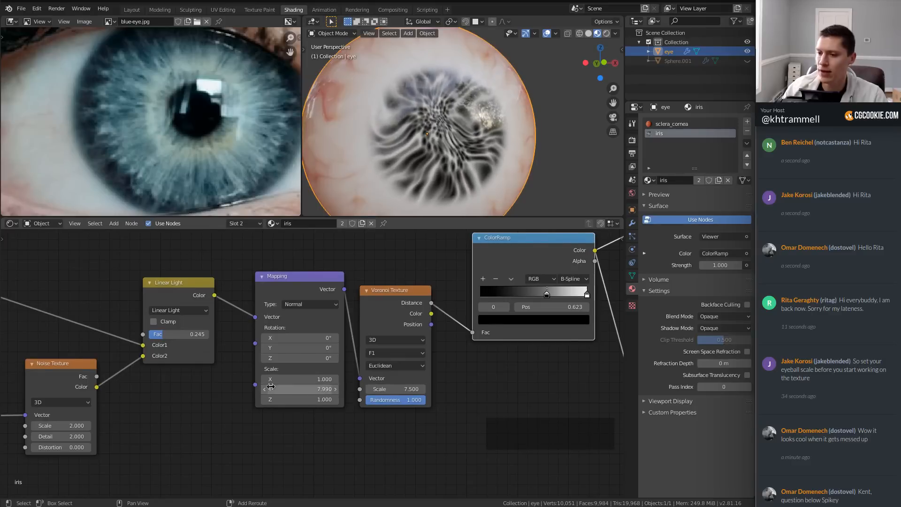
Step: Mute the Linear Light node and raise the Mapping node's Y scale to 20.270 for straight radial iris fibres
{"action": "left_click", "coordinate": [182, 280]}
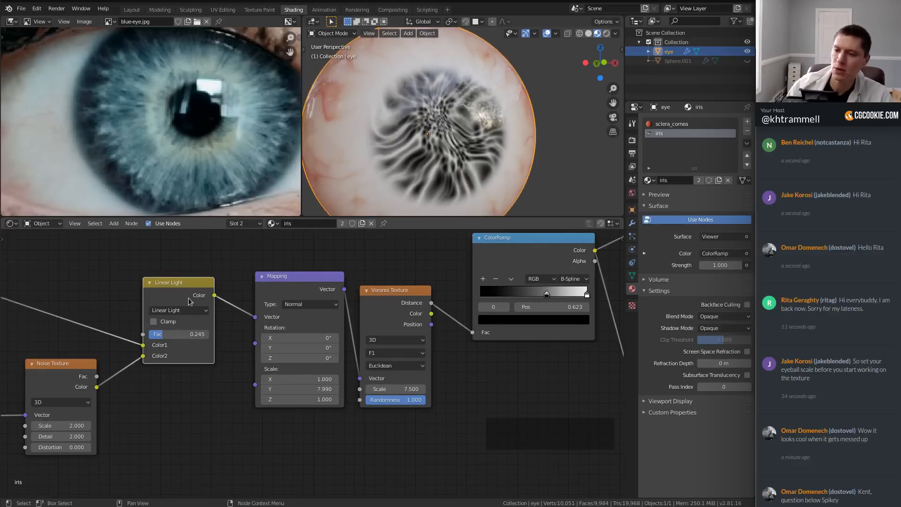
{"action": "key", "text": "m"}
{"action": "middle_click_drag", "start_coordinate": [29, 388], "coordinate": [165, 382]}
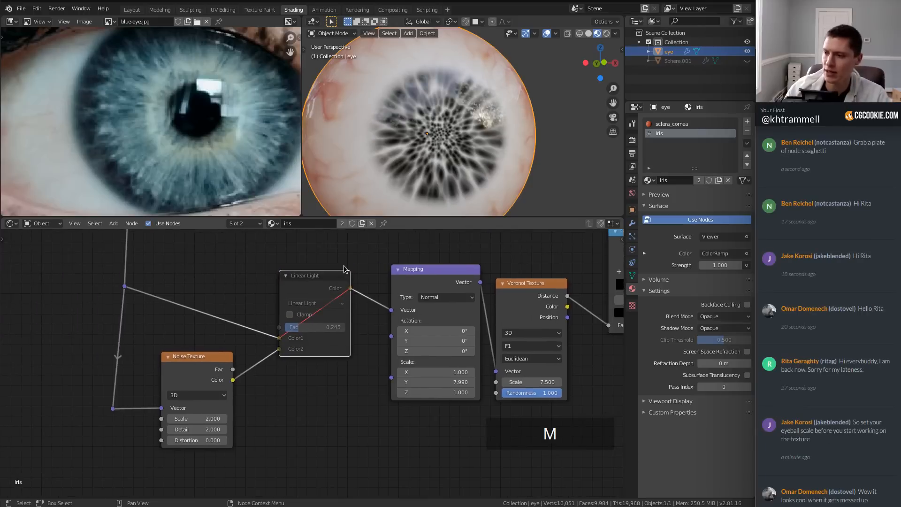
{"action": "middle_click_drag", "start_coordinate": [480, 253], "coordinate": [395, 291]}
{"action": "scroll", "coordinate": [295, 369], "scroll_direction": "up", "scroll_amount": 1}
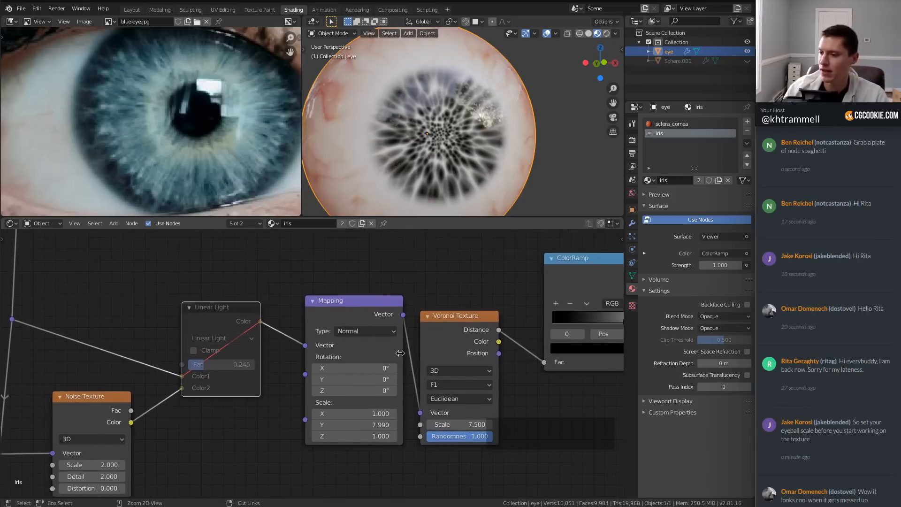
{"action": "left_click_drag", "start_coordinate": [352, 424], "coordinate": [417, 425]}
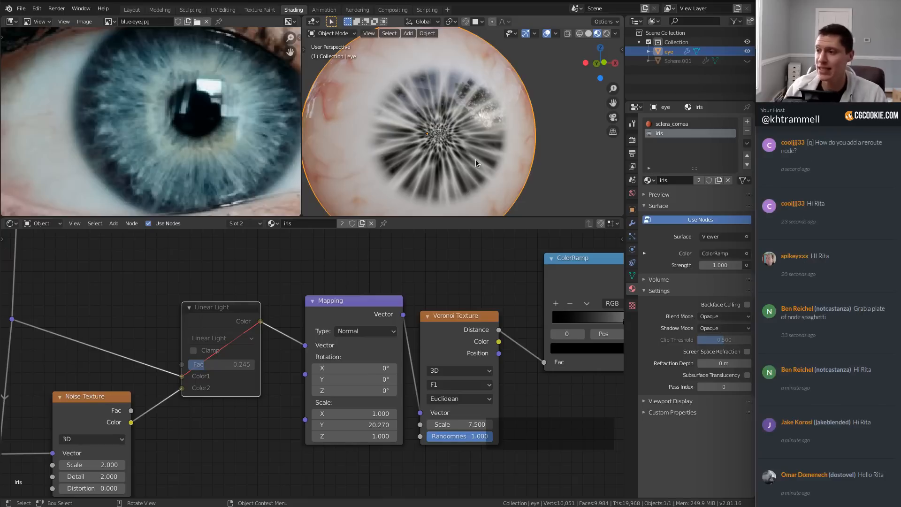
{"action": "mouse_move", "coordinate": [480, 130]}
{"action": "middle_mouse_down"}
{"action": "mouse_move", "coordinate": [464, 120]}
{"action": "mouse_move", "coordinate": [480, 120]}
{"action": "middle_mouse_up"}
{"action": "scroll", "coordinate": [473, 125], "scroll_direction": "up", "scroll_amount": 1}
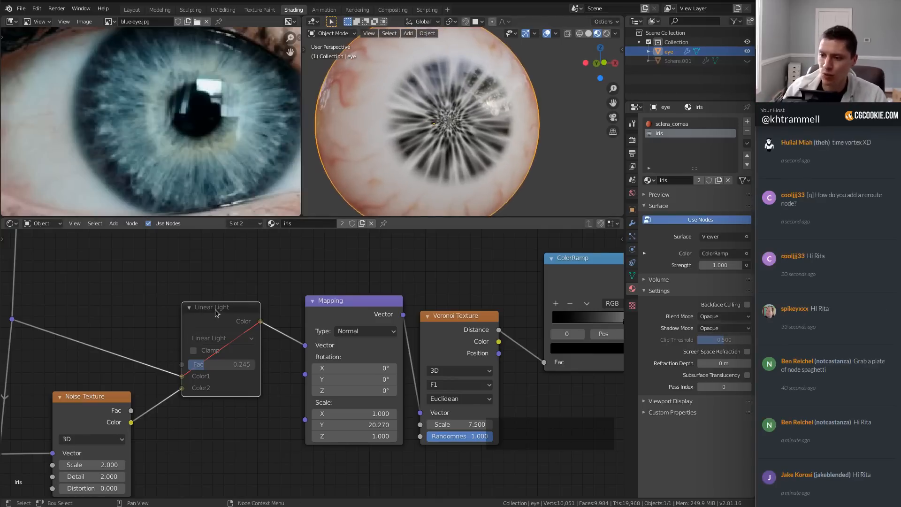
Step: Unmute the Linear Light node, set the Noise Texture scale to 5 and lower the Linear Light factor to 0.065
{"action": "key", "text": "m"}
{"action": "scroll", "coordinate": [262, 335], "scroll_direction": "up", "scroll_amount": 2}
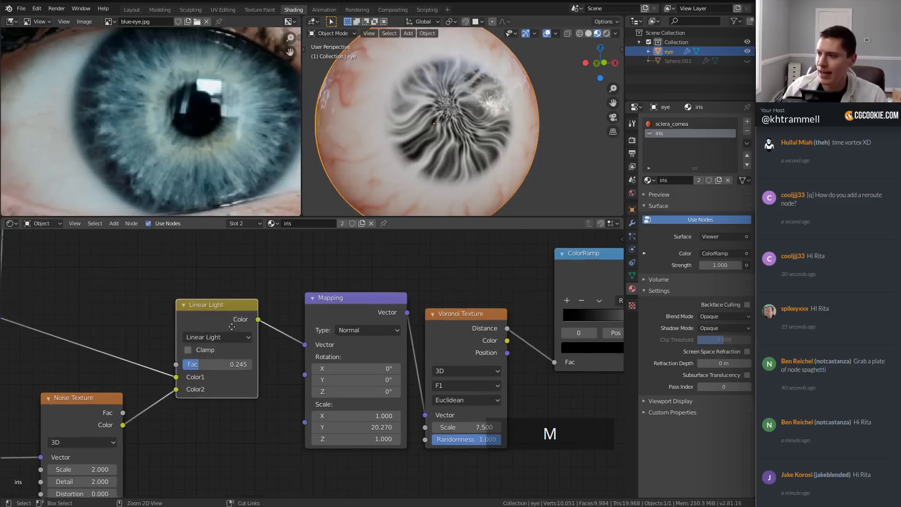
{"action": "left_click", "coordinate": [117, 464]}
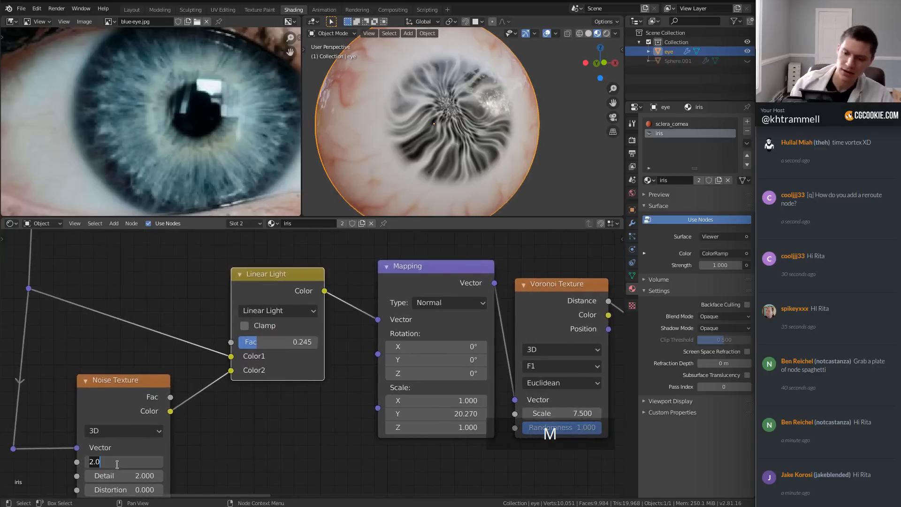
{"action": "type", "text": "5"}
{"action": "key", "text": "Return"}
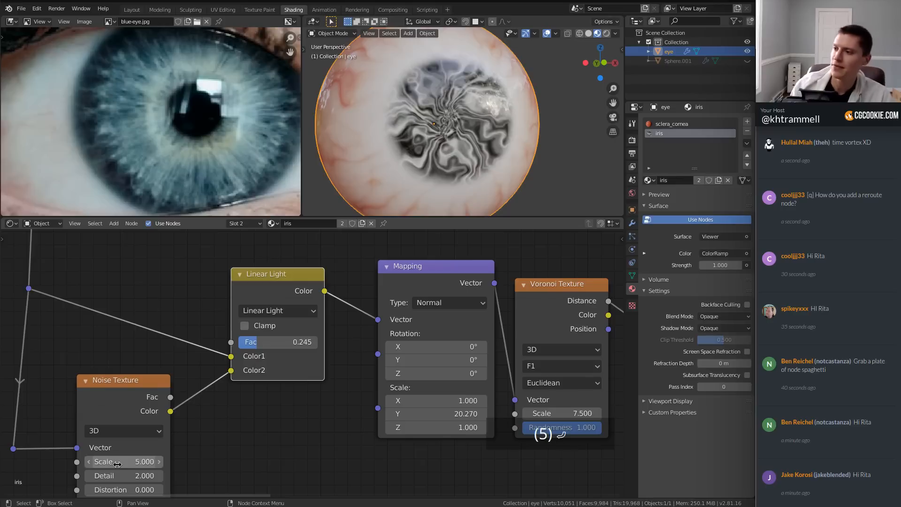
{"action": "left_click_drag", "start_coordinate": [276, 341], "coordinate": [263, 342]}
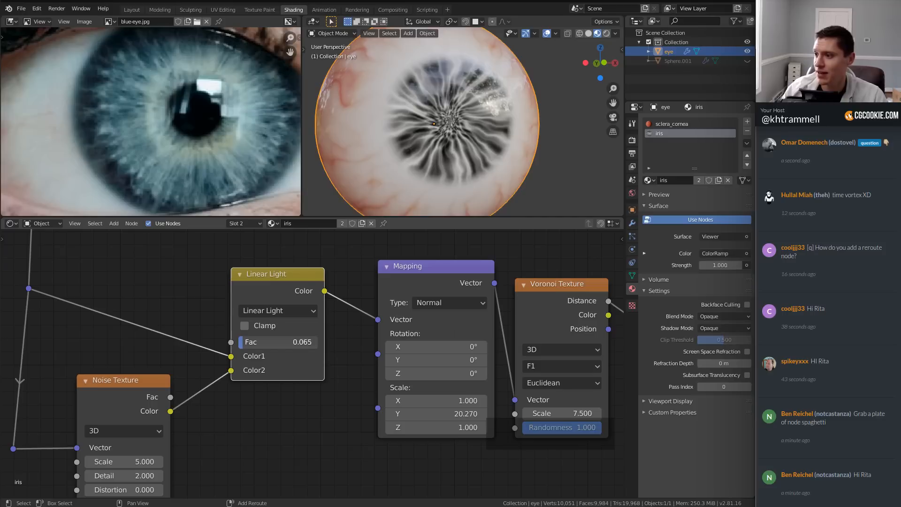
{"action": "middle_click_drag", "start_coordinate": [503, 146], "coordinate": [463, 126]}
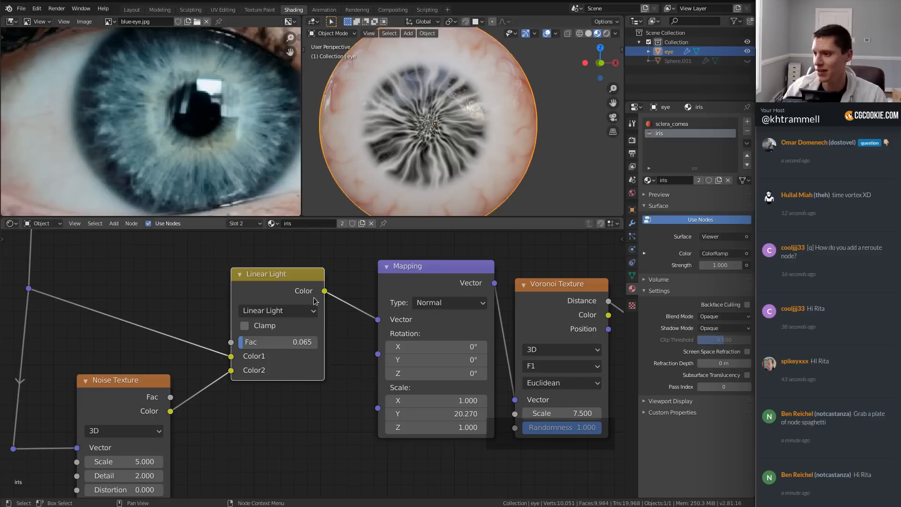
Step: Move the Principled BSDF, Viewer and Material Output nodes further from the texture nodes to make room
{"action": "scroll", "coordinate": [312, 340], "scroll_direction": "down", "scroll_amount": 3}
{"action": "middle_click_drag", "start_coordinate": [414, 317], "coordinate": [308, 370]}
{"action": "middle_click_drag", "start_coordinate": [431, 330], "coordinate": [292, 369]}
{"action": "scroll", "coordinate": [312, 361], "scroll_direction": "down", "scroll_amount": 3}
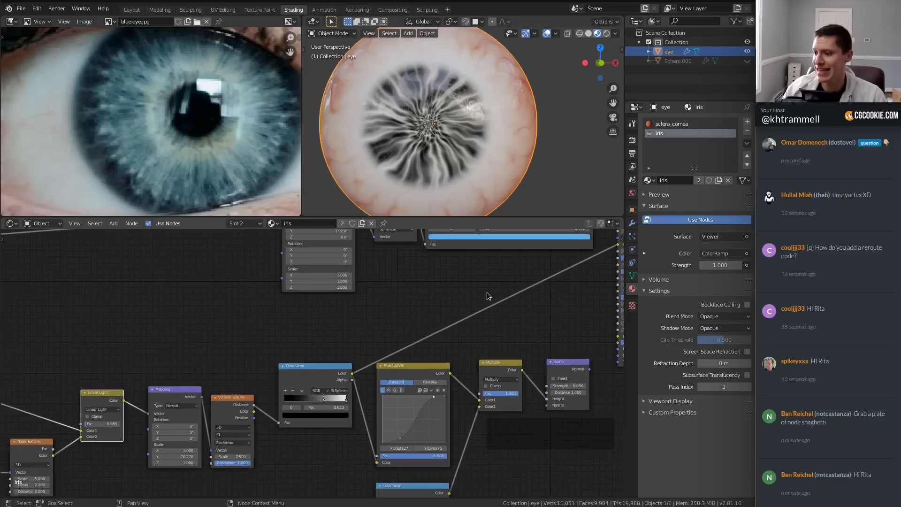
{"action": "middle_click_drag", "start_coordinate": [489, 297], "coordinate": [387, 337]}
{"action": "scroll", "coordinate": [387, 337], "scroll_direction": "down", "scroll_amount": 2}
{"action": "key", "text": "a"}
{"action": "key", "text": "a"}
{"action": "key", "text": "b"}
{"action": "left_click_drag", "start_coordinate": [424, 280], "coordinate": [506, 326]}
{"action": "key", "text": "g"}
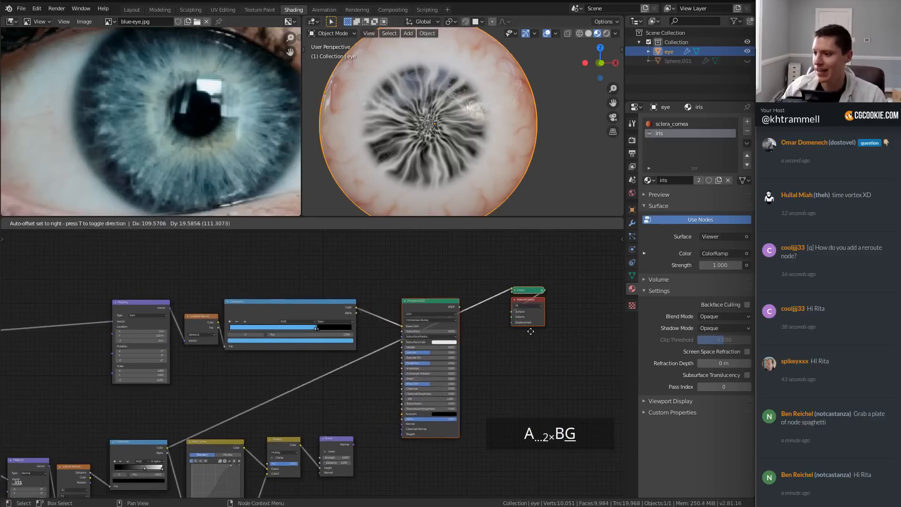
{"action": "left_click", "coordinate": [559, 326]}
Step: Move the original iris Mapping, Gradient Texture and blue ColorRamp nodes further away from the Principled BSDF
{"action": "scroll", "coordinate": [330, 351], "scroll_direction": "down", "scroll_amount": 1}
{"action": "key", "text": "a"}
{"action": "key", "text": "a"}
{"action": "key", "text": "b"}
{"action": "left_click_drag", "start_coordinate": [90, 277], "coordinate": [289, 372]}
{"action": "key", "text": "g"}
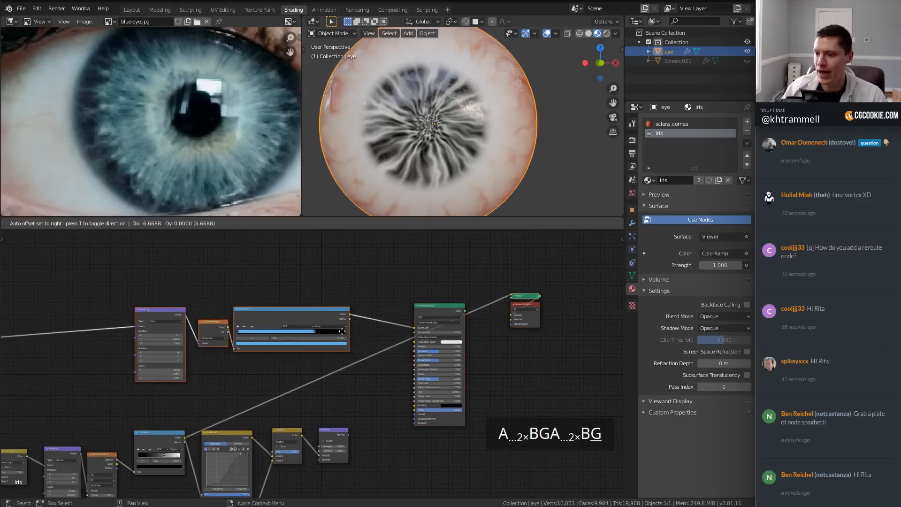
{"action": "left_click", "coordinate": [251, 309]}
{"action": "left_click", "coordinate": [251, 310]}
{"action": "middle_click_drag", "start_coordinate": [251, 310], "coordinate": [363, 267]}
{"action": "scroll", "coordinate": [364, 267], "scroll_direction": "up", "scroll_amount": 3}
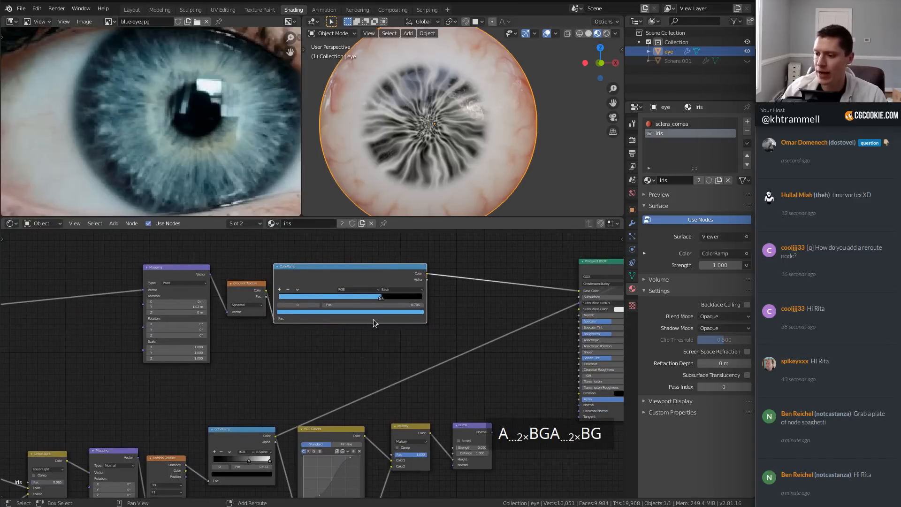
Step: Insert a MixRGB node between the blue ColorRamp and the Base Color of the Principled BSDF
{"action": "key", "text": "shift+a"}
{"action": "mouse_move", "coordinate": [436, 294]}
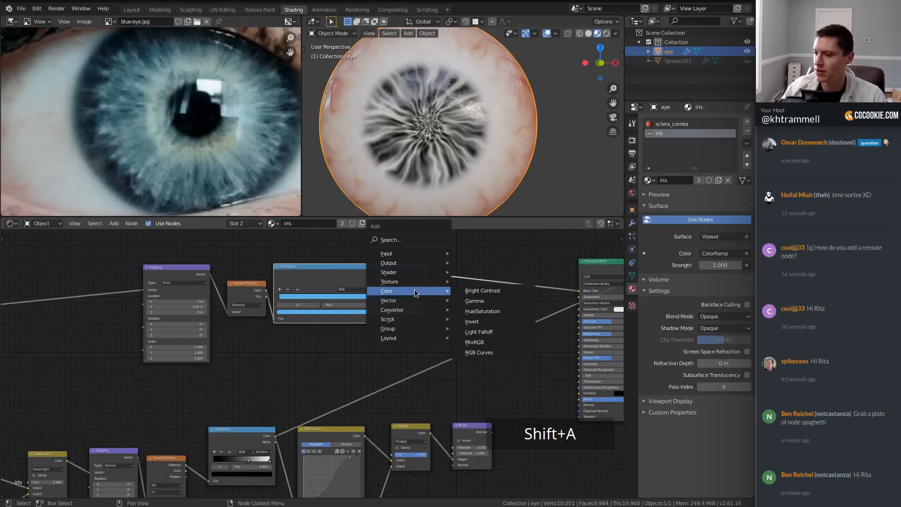
{"action": "left_click", "coordinate": [467, 344]}
{"action": "left_click", "coordinate": [476, 263]}
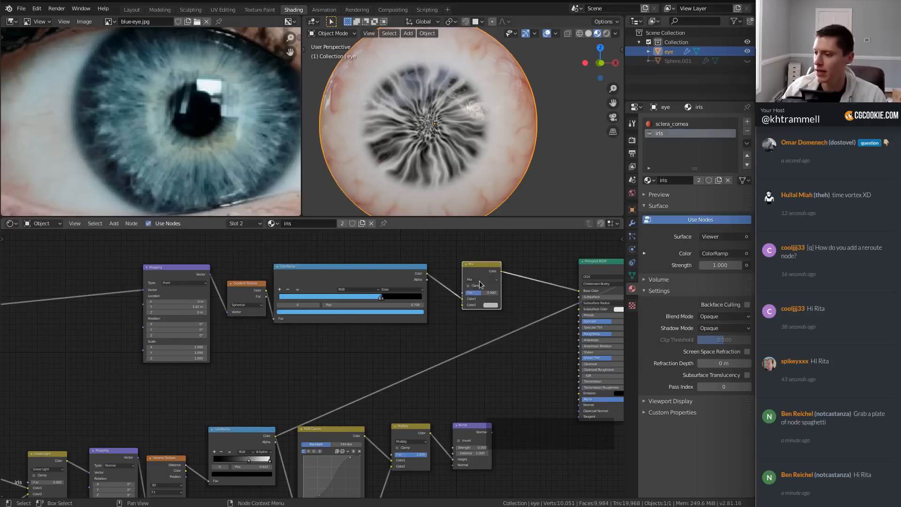
Step: Set the new mix node to Overlay, connect the pasted Voronoi ColorRamp to its Color2, and return the preview to the Principled BSDF
{"action": "left_click", "coordinate": [483, 279]}
{"action": "left_click", "coordinate": [483, 346]}
{"action": "middle_click_drag", "start_coordinate": [357, 350], "coordinate": [241, 407], "text": "ctrl"}
{"action": "left_click_drag", "start_coordinate": [234, 433], "coordinate": [465, 271]}
{"action": "middle_click_drag", "start_coordinate": [465, 270], "coordinate": [345, 387], "text": "ctrl"}
{"action": "mouse_move", "coordinate": [408, 318]}
{"action": "middle_mouse_down"}
{"action": "mouse_move", "coordinate": [295, 364]}
{"action": "mouse_move", "coordinate": [406, 322]}
{"action": "middle_mouse_up"}
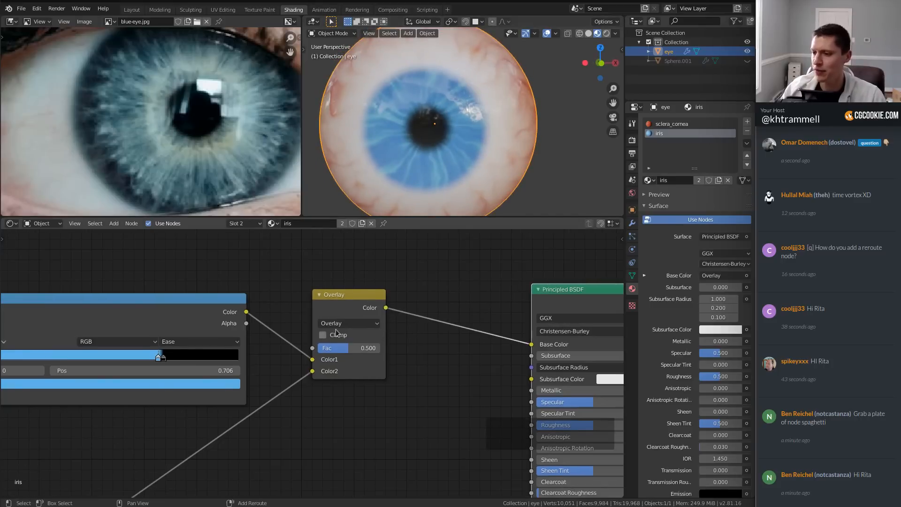
{"action": "middle_click_drag", "start_coordinate": [340, 324], "coordinate": [359, 323]}
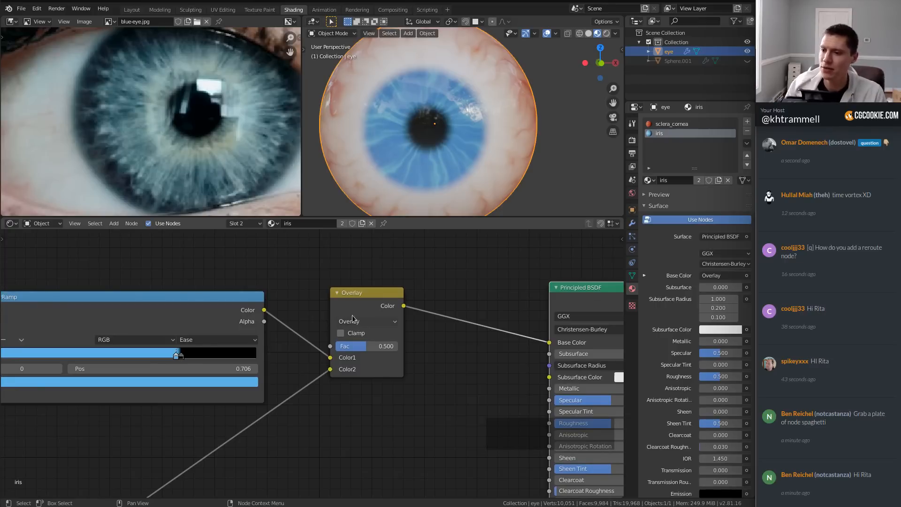
Step: Add a stop at 0.527 to the iris ColorRamp and sample its colour from the dark outer rim of the reference iris
{"action": "left_click_drag", "start_coordinate": [151, 304], "coordinate": [168, 301]}
{"action": "middle_click_drag", "start_coordinate": [190, 297], "coordinate": [286, 297]}
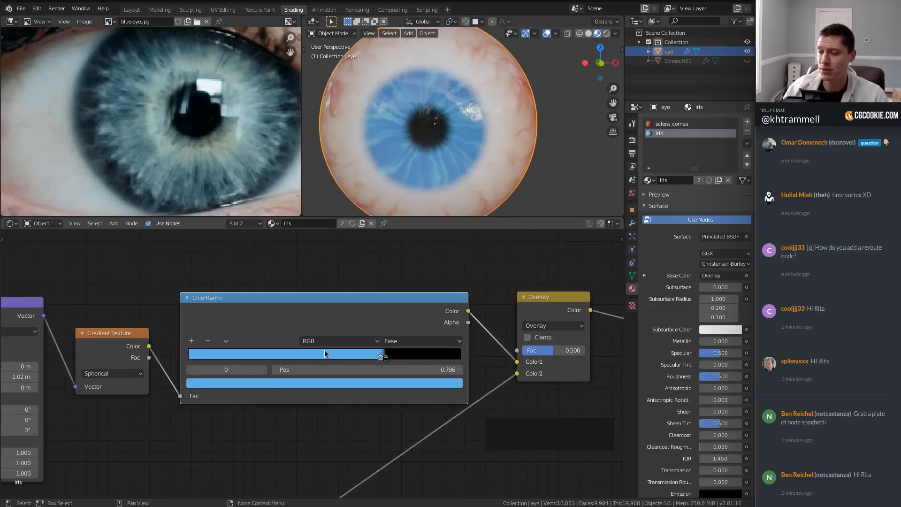
{"action": "scroll", "coordinate": [325, 353], "scroll_direction": "up", "scroll_amount": 2}
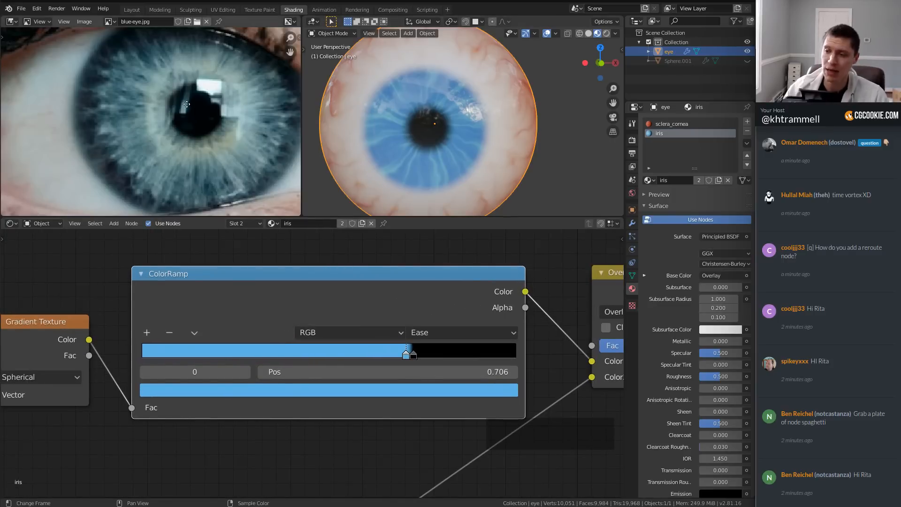
{"action": "middle_click_drag", "start_coordinate": [186, 104], "coordinate": [162, 100]}
{"action": "scroll", "coordinate": [136, 116], "scroll_direction": "down", "scroll_amount": 3}
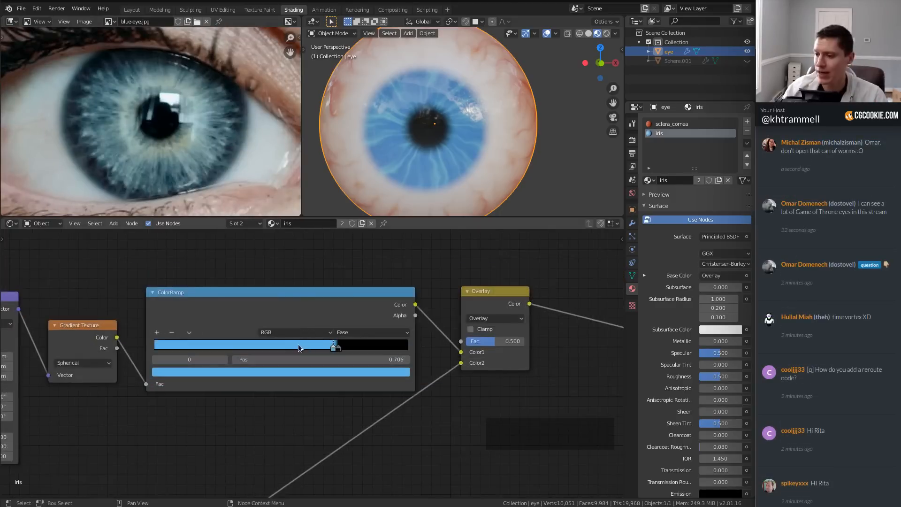
{"action": "left_click", "coordinate": [288, 345], "text": "ctrl"}
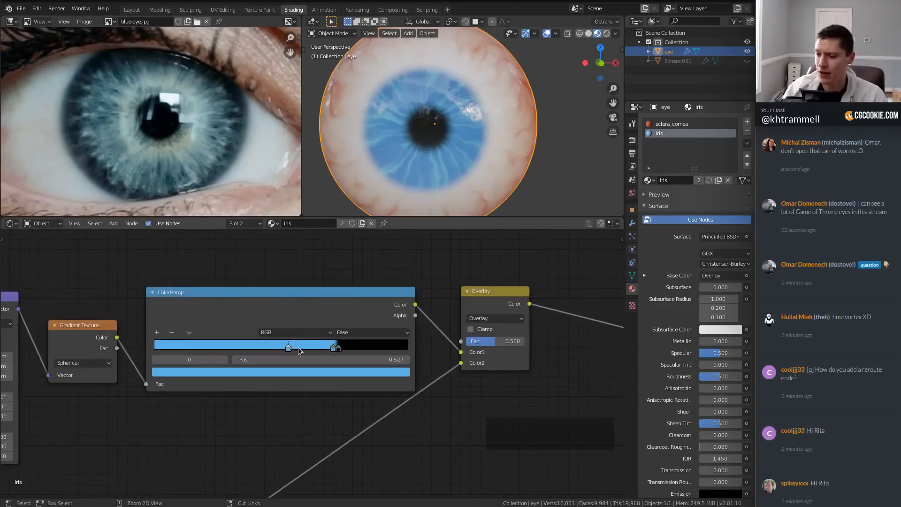
{"action": "left_click", "coordinate": [287, 372]}
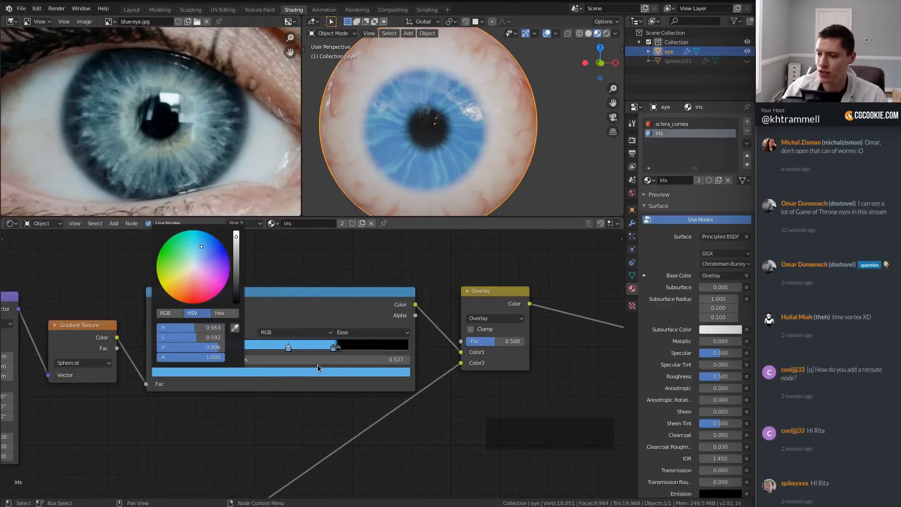
{"action": "left_click", "coordinate": [247, 370]}
{"action": "left_click", "coordinate": [235, 327]}
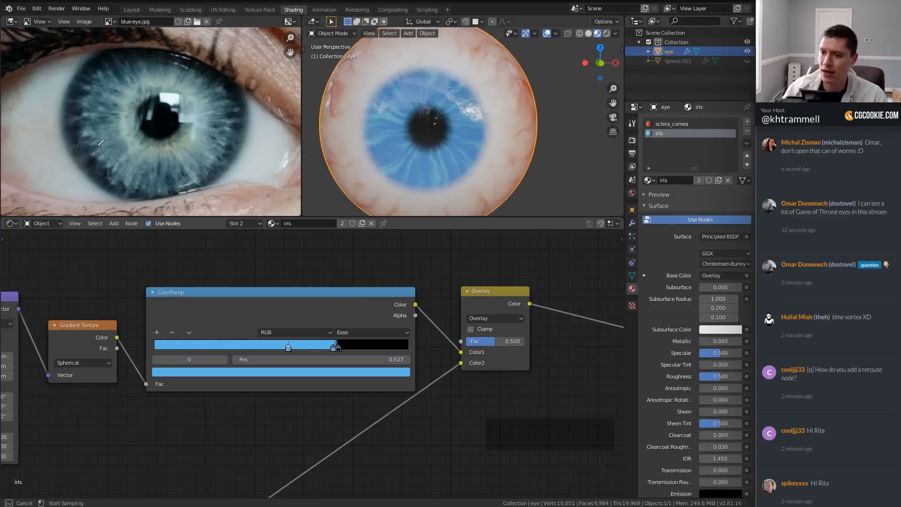
{"action": "left_click", "coordinate": [72, 126]}
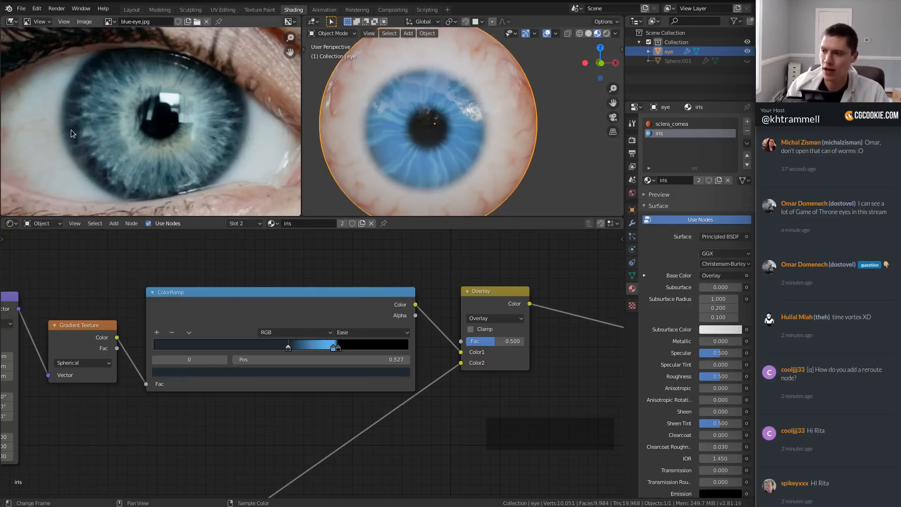
Step: Recolour the bright blue stop at 0.706 by sampling the grey-blue middle of the reference iris
{"action": "left_click", "coordinate": [337, 349]}
{"action": "left_click", "coordinate": [302, 370]}
{"action": "left_click", "coordinate": [233, 327]}
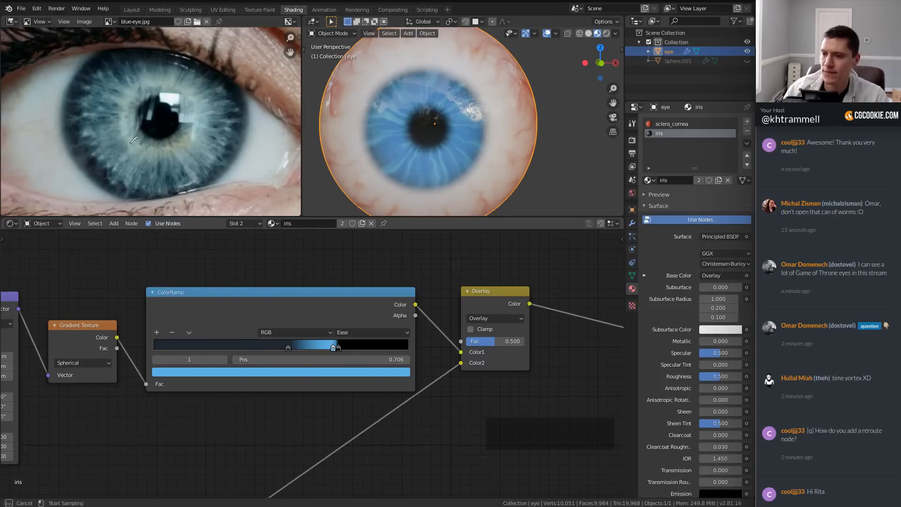
{"action": "left_click", "coordinate": [112, 121]}
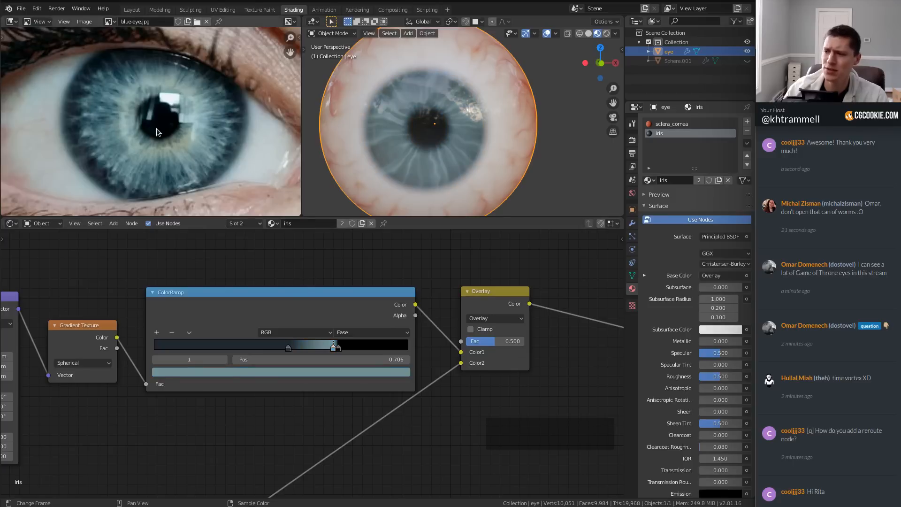
Step: Brighten the sampled grey-blue stop to a value of 0.799 and set its saturation to 0.15
{"action": "scroll", "coordinate": [182, 125], "scroll_direction": "down", "scroll_amount": 5}
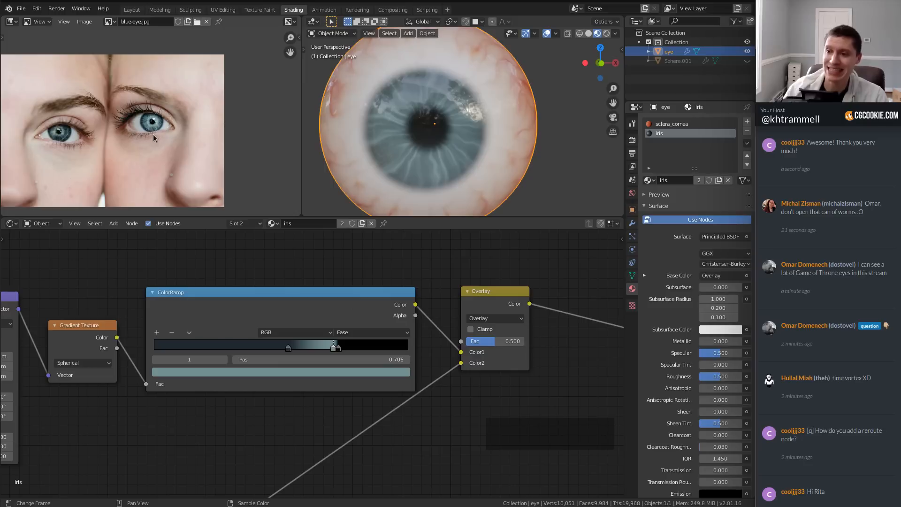
{"action": "scroll", "coordinate": [143, 125], "scroll_direction": "up", "scroll_amount": 6}
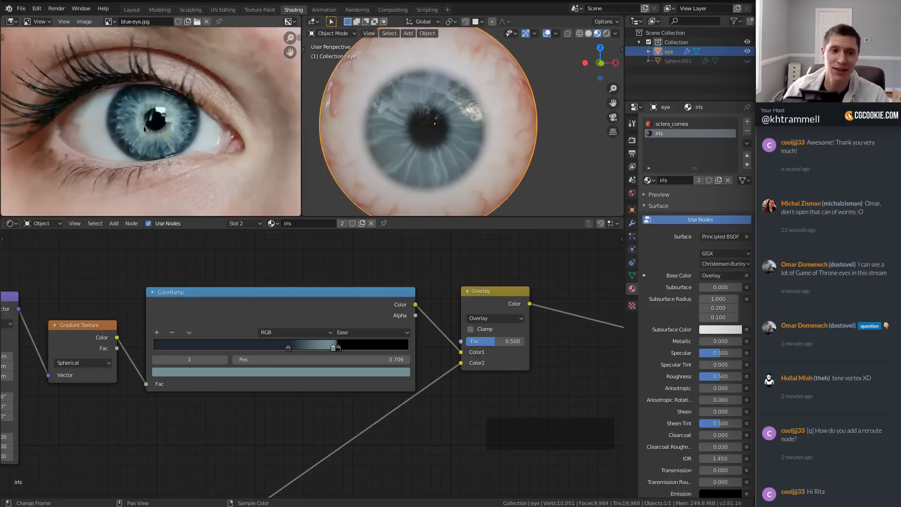
{"action": "scroll", "coordinate": [312, 364], "scroll_direction": "up", "scroll_amount": 3}
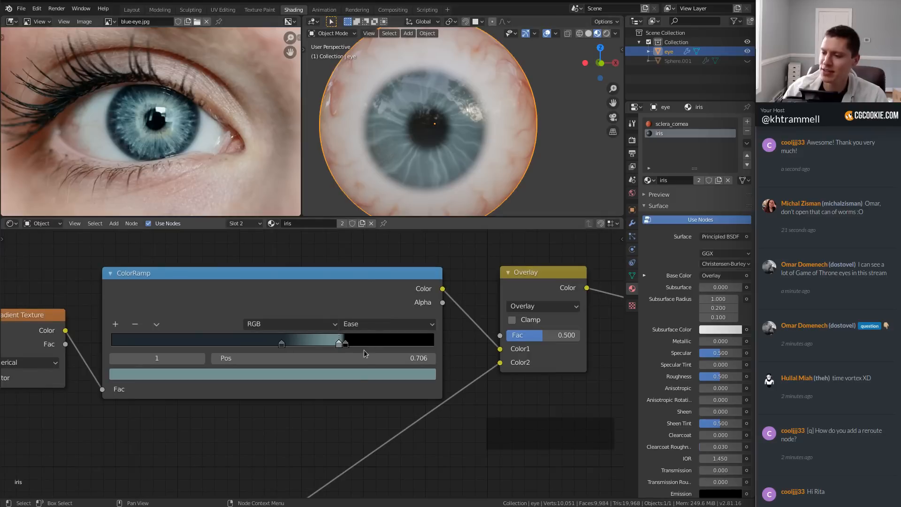
{"action": "left_click", "coordinate": [320, 374]}
{"action": "left_click_drag", "start_coordinate": [216, 232], "coordinate": [216, 212]}
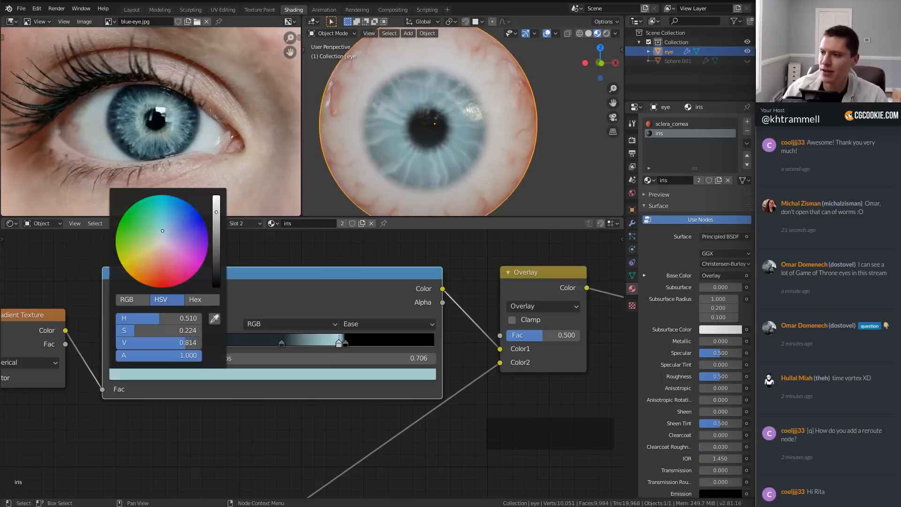
{"action": "left_click", "coordinate": [147, 331]}
{"action": "type", "text": "."}
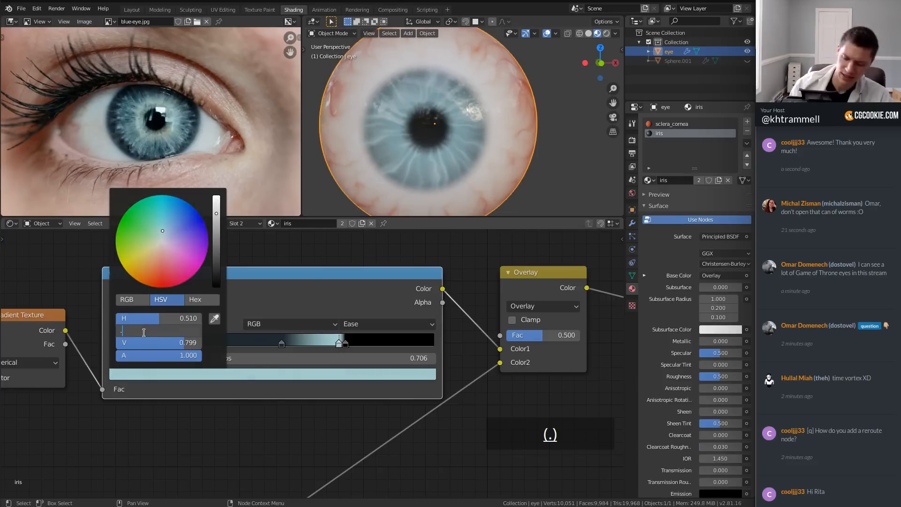
{"action": "type", "text": "2"}
{"action": "key", "text": "Return"}
{"action": "left_click", "coordinate": [144, 332]}
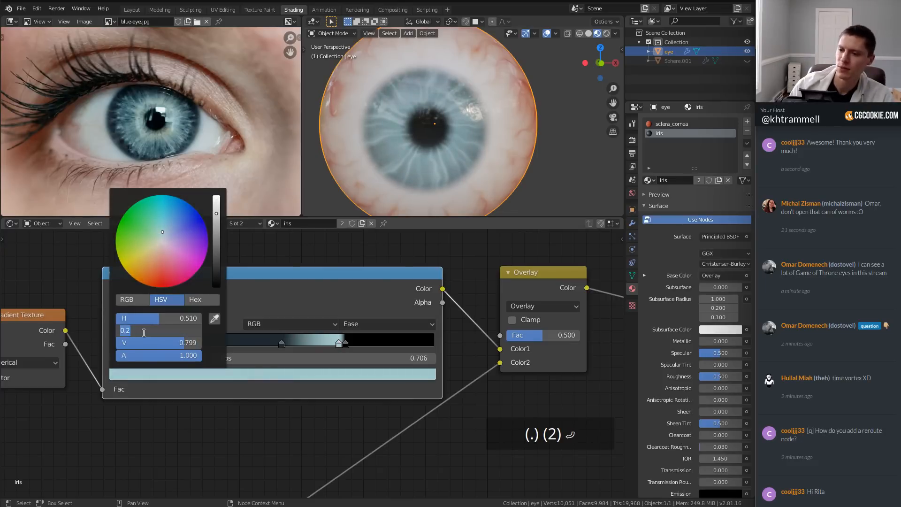
{"action": "type", "text": ".15"}
{"action": "key", "text": "Return"}
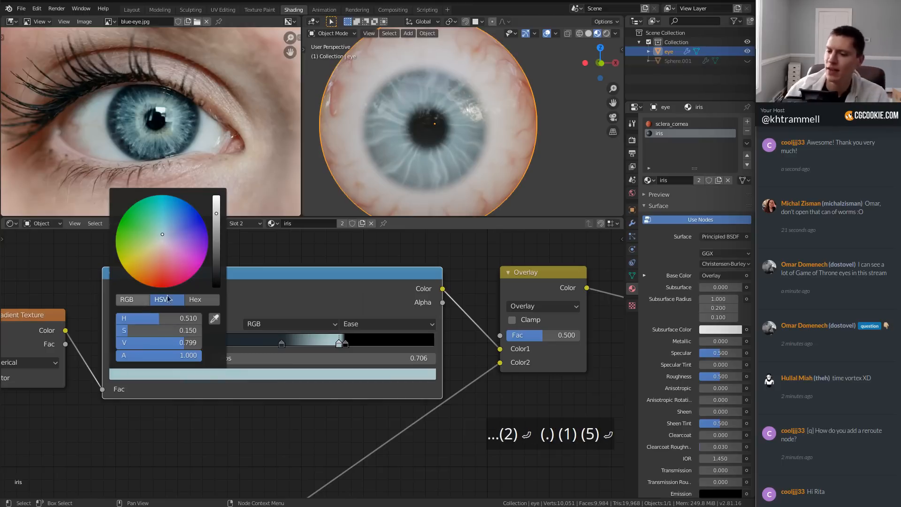
Step: Move the dark rim stop to 0.603 and set the ColorRamp's interpolation to B-Spline
{"action": "left_click_drag", "start_coordinate": [281, 345], "coordinate": [305, 345]}
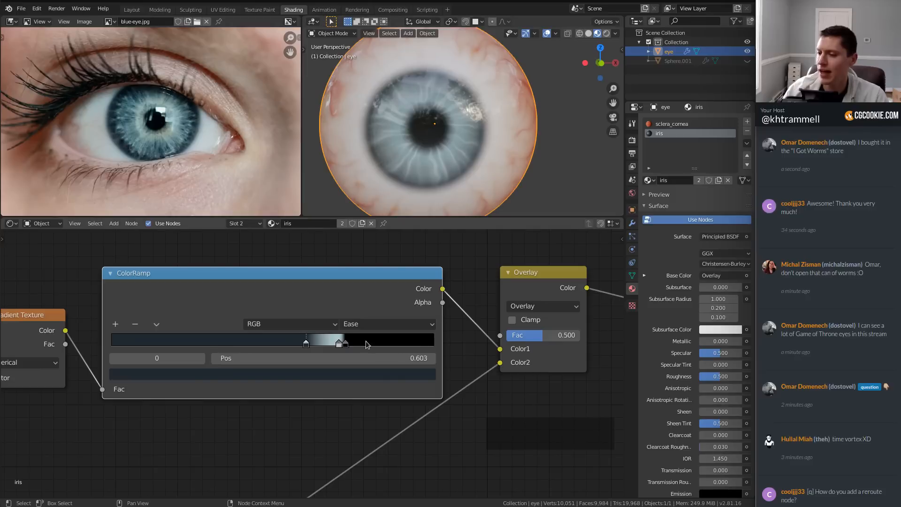
{"action": "scroll", "coordinate": [150, 139], "scroll_direction": "up", "scroll_amount": 4}
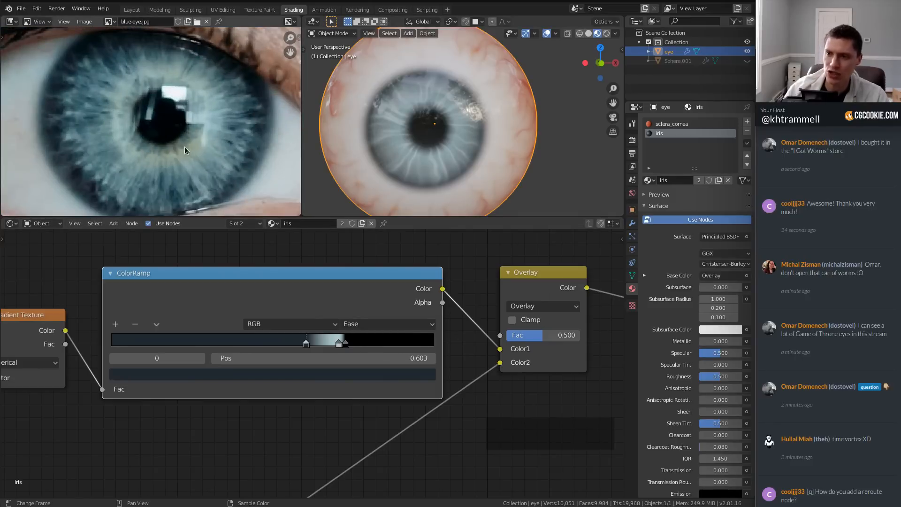
{"action": "scroll", "coordinate": [185, 147], "scroll_direction": "down", "scroll_amount": 4}
{"action": "middle_click_drag", "start_coordinate": [439, 315], "coordinate": [407, 319]}
{"action": "left_click_drag", "start_coordinate": [413, 318], "coordinate": [439, 317]}
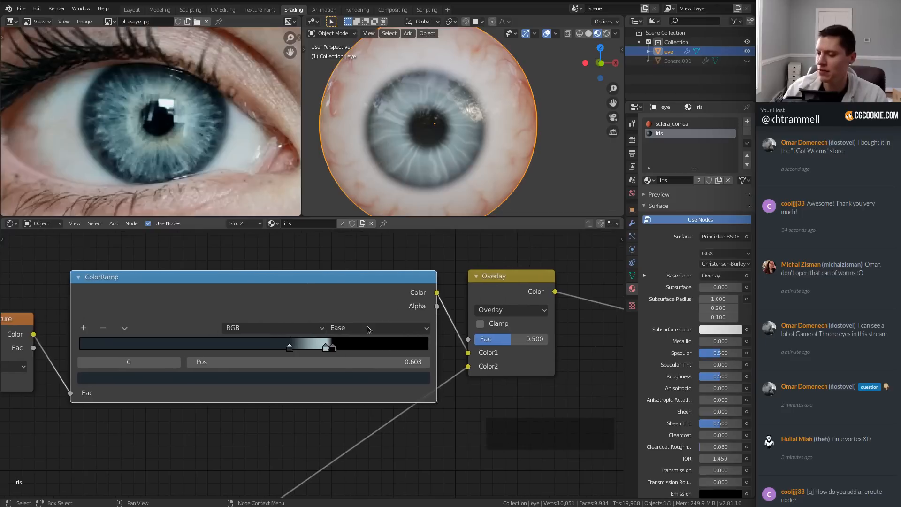
{"action": "scroll", "coordinate": [342, 328], "scroll_direction": "down", "scroll_amount": 1, "text": "ctrl"}
{"action": "scroll", "coordinate": [341, 329], "scroll_direction": "up", "scroll_amount": 1, "text": "ctrl"}
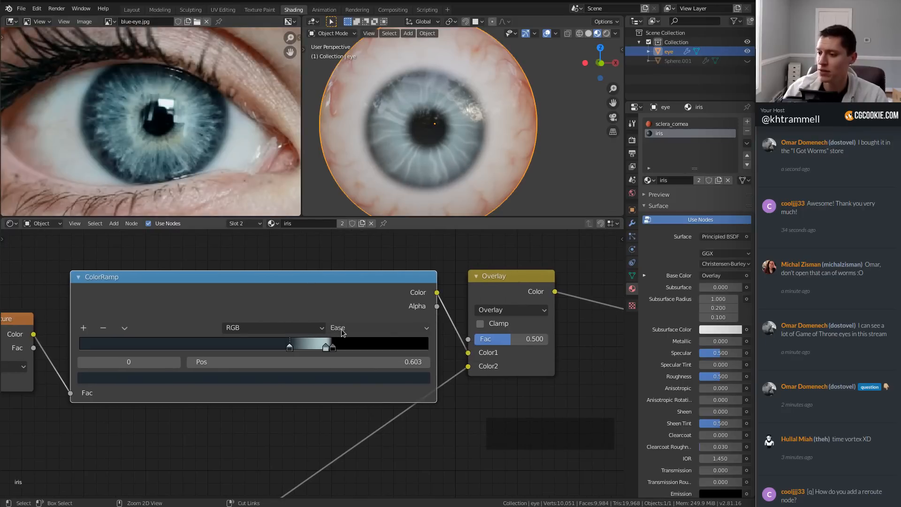
{"action": "left_click", "coordinate": [346, 329]}
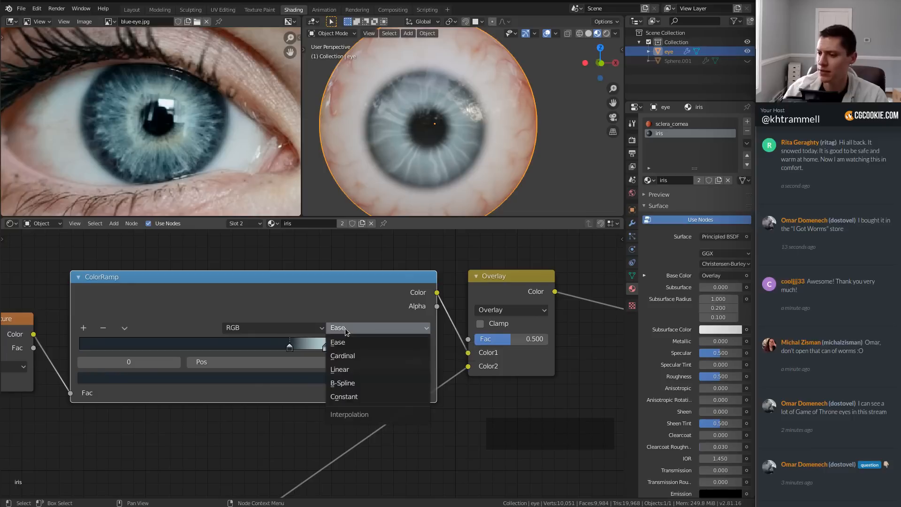
{"action": "left_click", "coordinate": [345, 381]}
{"action": "scroll", "coordinate": [338, 360], "scroll_direction": "up", "scroll_amount": 2}
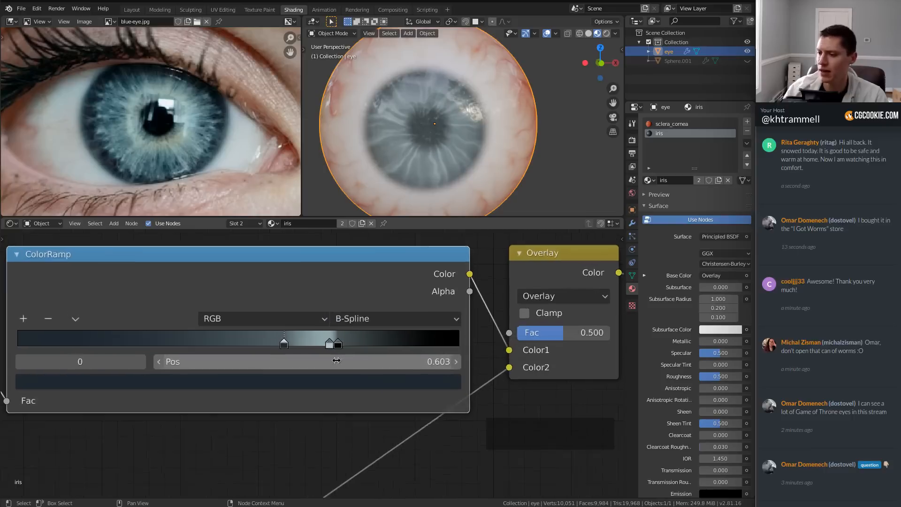
Step: Shift the dark rim stop to 0.636 and the light stop to 0.682, and add a second black pupil stop, leaving one at 0.718
{"action": "left_click_drag", "start_coordinate": [278, 337], "coordinate": [320, 337]}
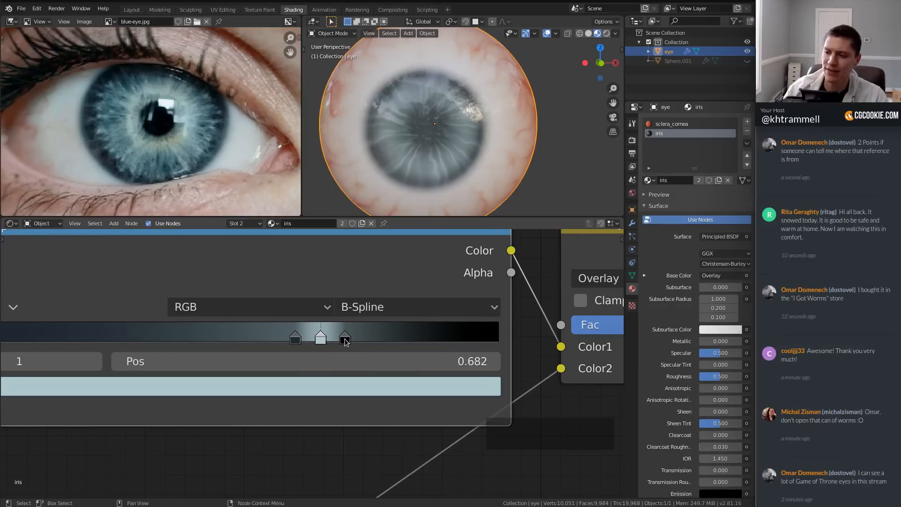
{"action": "left_click", "coordinate": [494, 339], "text": "ctrl"}
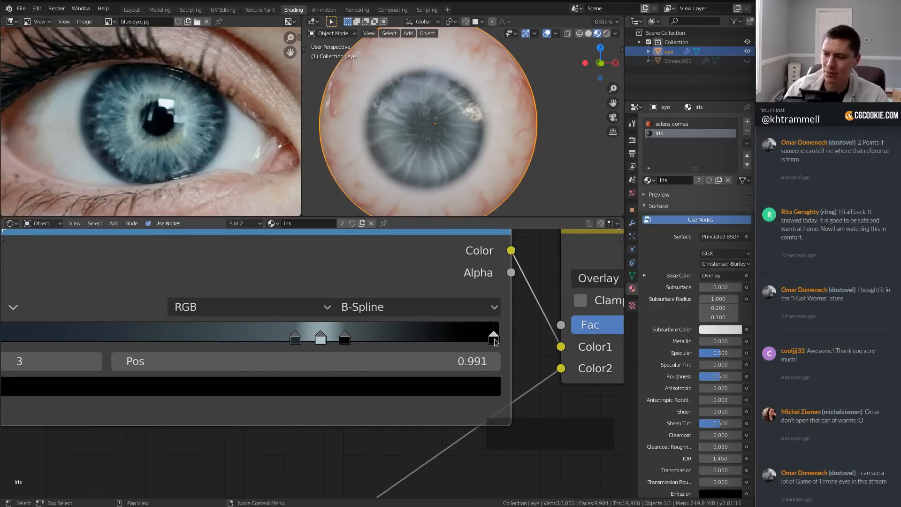
{"action": "left_click", "coordinate": [455, 384]}
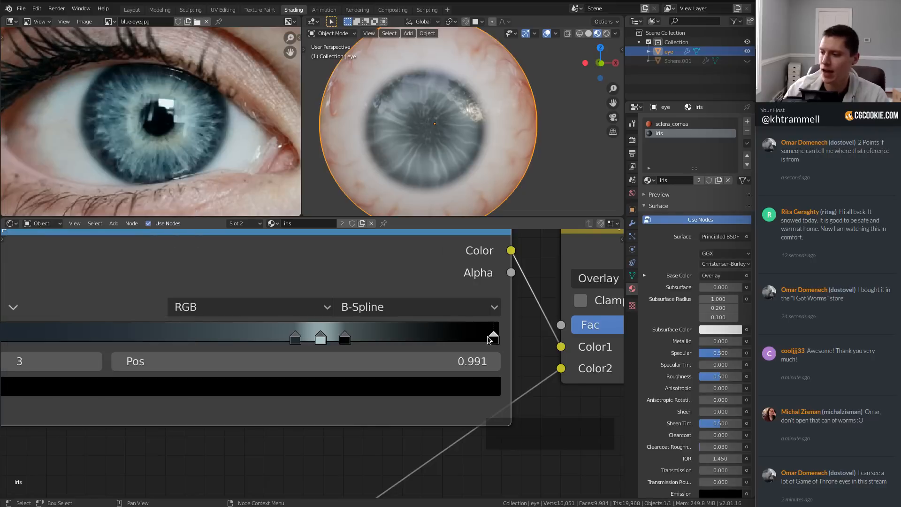
{"action": "left_click_drag", "start_coordinate": [475, 341], "coordinate": [339, 344]}
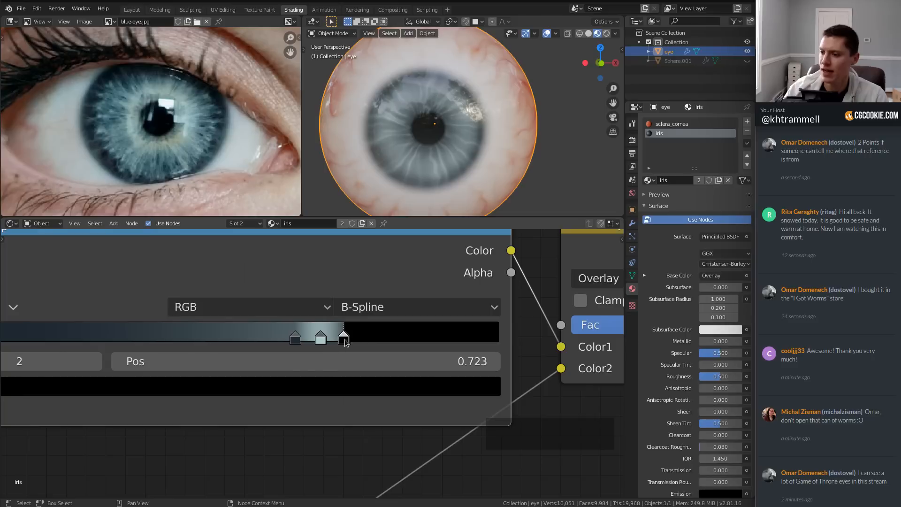
{"action": "left_click_drag", "start_coordinate": [348, 342], "coordinate": [345, 339]}
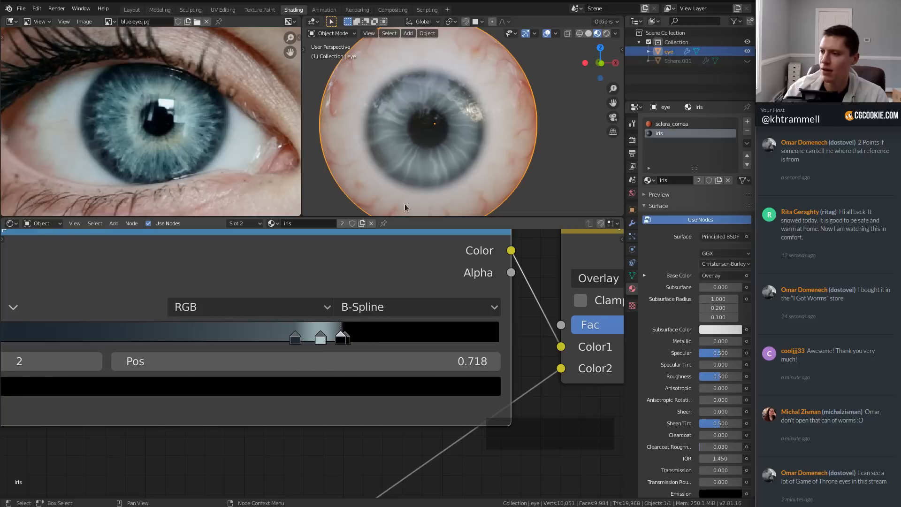
Step: Add a stop between the light and black stops, colour it a muted beige for the pupil's edge, and position it at 0.706
{"action": "scroll", "coordinate": [436, 156], "scroll_direction": "up", "scroll_amount": 5}
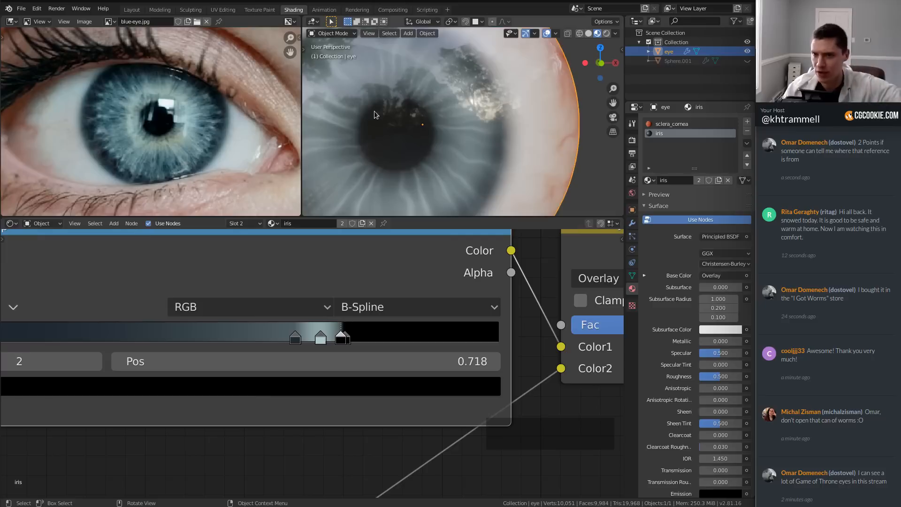
{"action": "scroll", "coordinate": [139, 133], "scroll_direction": "up", "scroll_amount": 5}
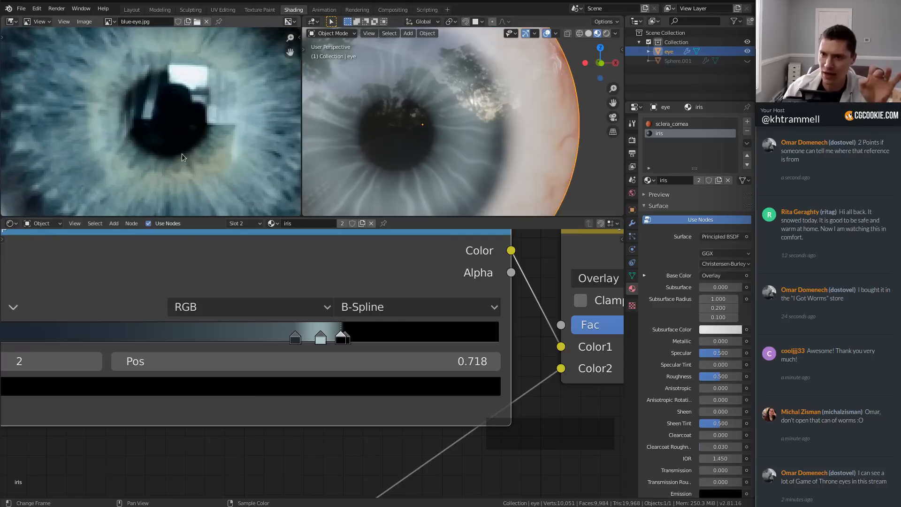
{"action": "mouse_move", "coordinate": [341, 341]}
{"action": "left_mouse_down"}
{"action": "mouse_move", "coordinate": [349, 338]}
{"action": "mouse_move", "coordinate": [340, 339]}
{"action": "left_mouse_up"}
{"action": "scroll", "coordinate": [488, 135], "scroll_direction": "down", "scroll_amount": 5}
{"action": "middle_click_drag", "start_coordinate": [331, 340], "coordinate": [331, 336], "text": "ctrl"}
{"action": "left_click", "coordinate": [331, 336], "text": "ctrl"}
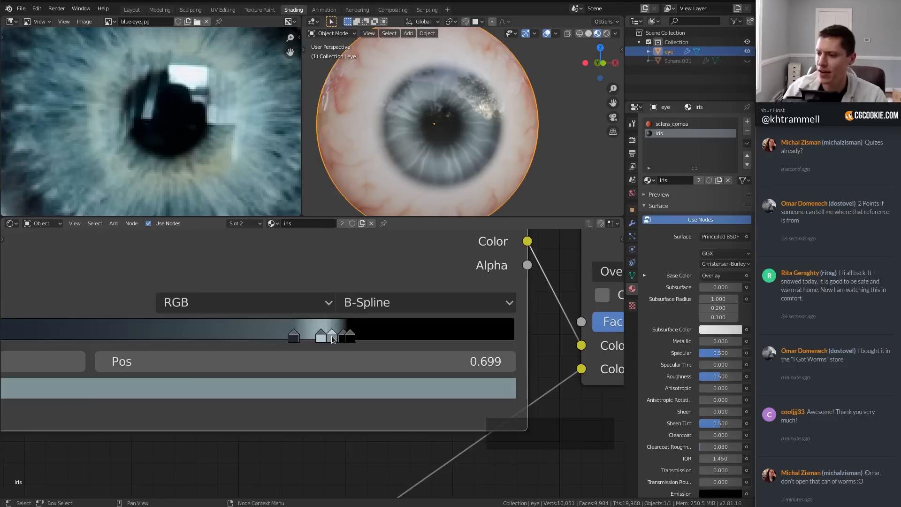
{"action": "left_click", "coordinate": [329, 382]}
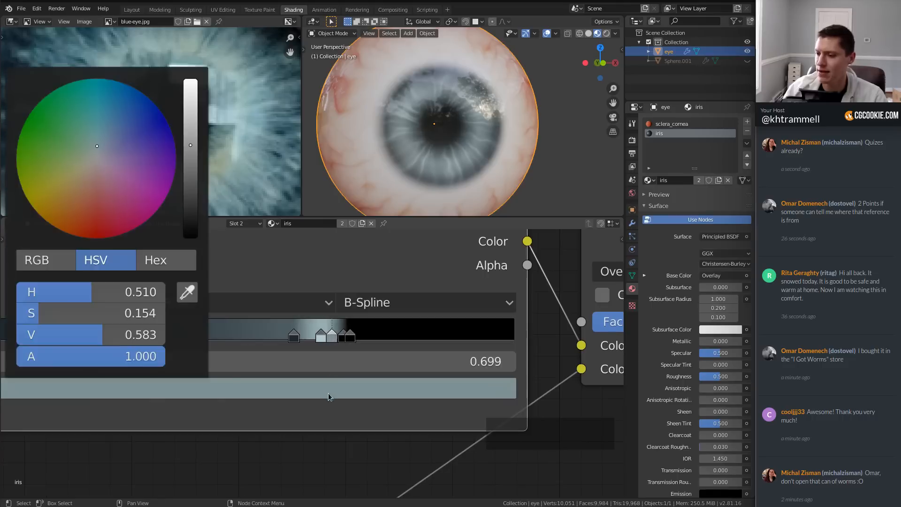
{"action": "left_click", "coordinate": [86, 165]}
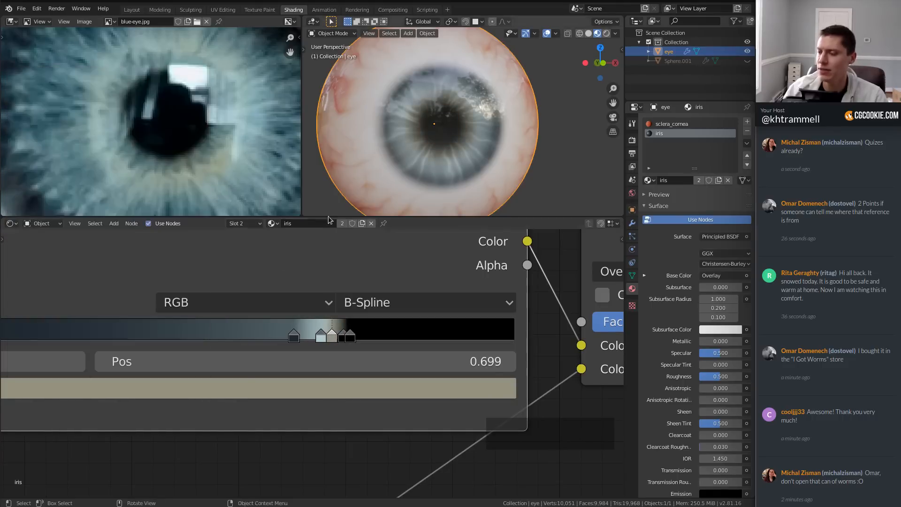
{"action": "left_click_drag", "start_coordinate": [336, 337], "coordinate": [338, 335]}
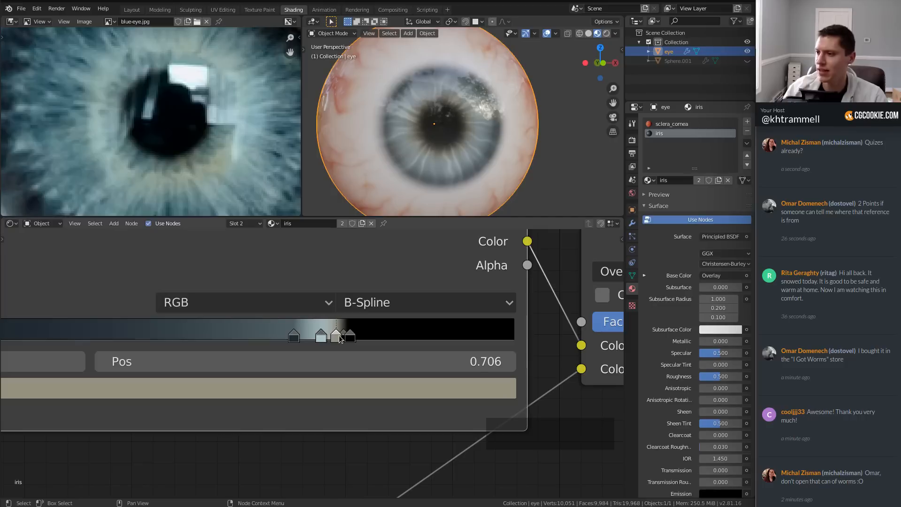
Step: Recolour the dark rim stop at 0.636 to a deeper blue with hue 0.590, saturation 0.526 and value 0.192
{"action": "left_click", "coordinate": [321, 336]}
{"action": "left_click", "coordinate": [293, 336]}
{"action": "left_click", "coordinate": [294, 384]}
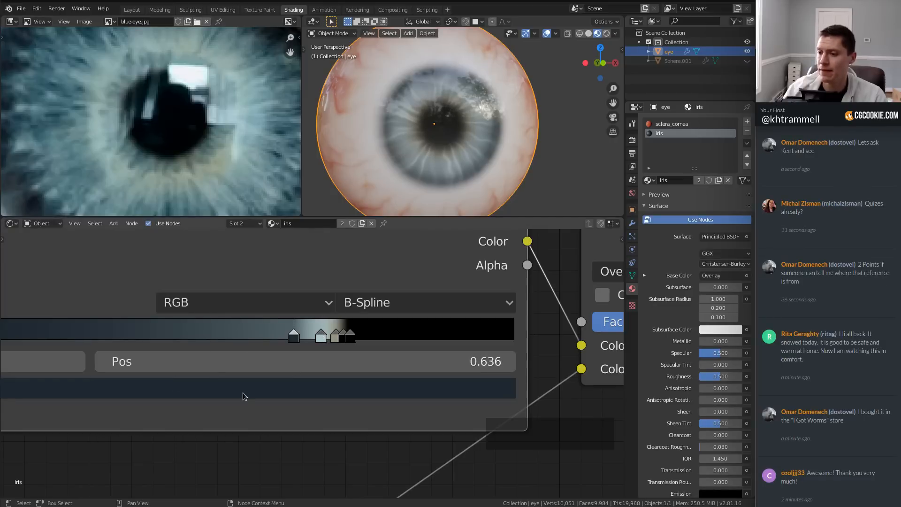
{"action": "left_click", "coordinate": [242, 392]}
{"action": "left_click", "coordinate": [119, 122]}
{"action": "left_click", "coordinate": [300, 387]}
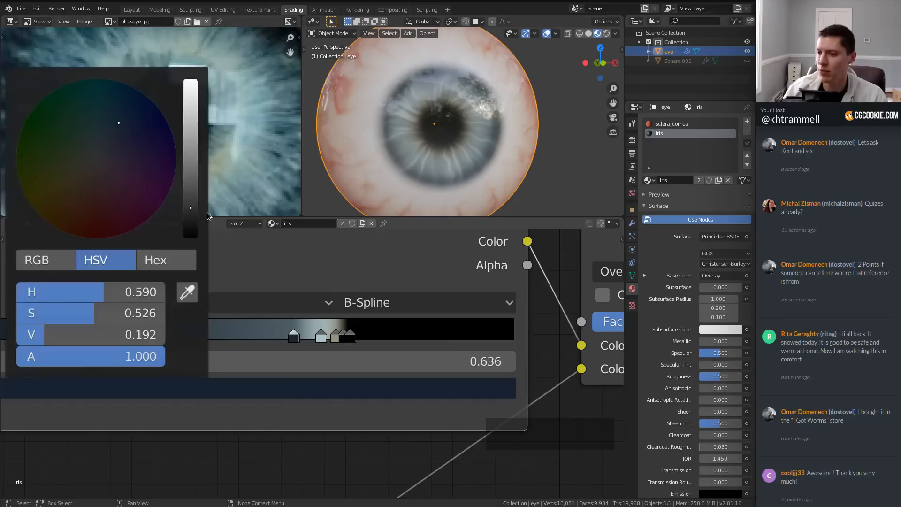
Step: Shift the dark rim stop to a slightly different deep blue, add a matching stop before it, and leave the rim stop at 0.640
{"action": "left_click", "coordinate": [121, 112]}
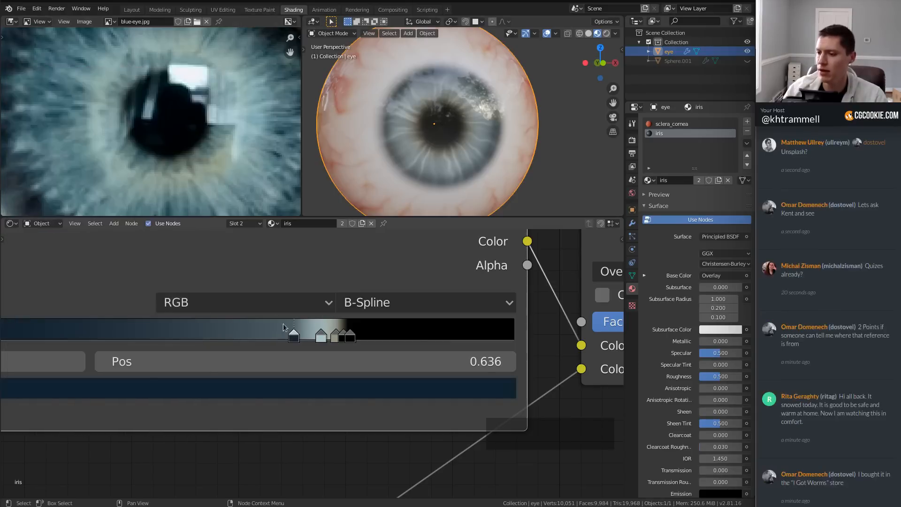
{"action": "middle_click_drag", "start_coordinate": [125, 326], "coordinate": [255, 320]}
{"action": "left_click", "coordinate": [214, 329], "text": "ctrl"}
{"action": "left_click_drag", "start_coordinate": [214, 329], "coordinate": [370, 329]}
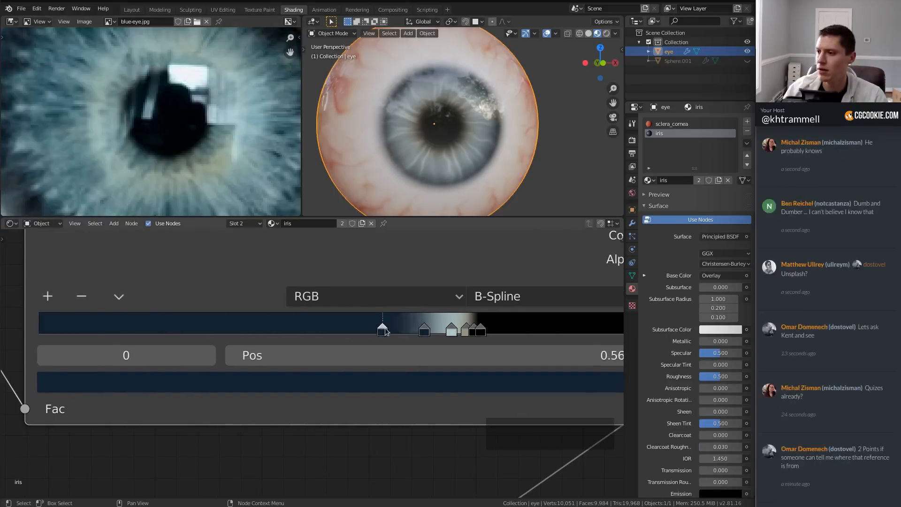
{"action": "left_click", "coordinate": [426, 330]}
Step: Compare the whole eyeball with the full reference photo, examining the iris rim and its overall colour falloff
{"action": "scroll", "coordinate": [476, 156], "scroll_direction": "down", "scroll_amount": 3}
{"action": "scroll", "coordinate": [476, 154], "scroll_direction": "down", "scroll_amount": 3}
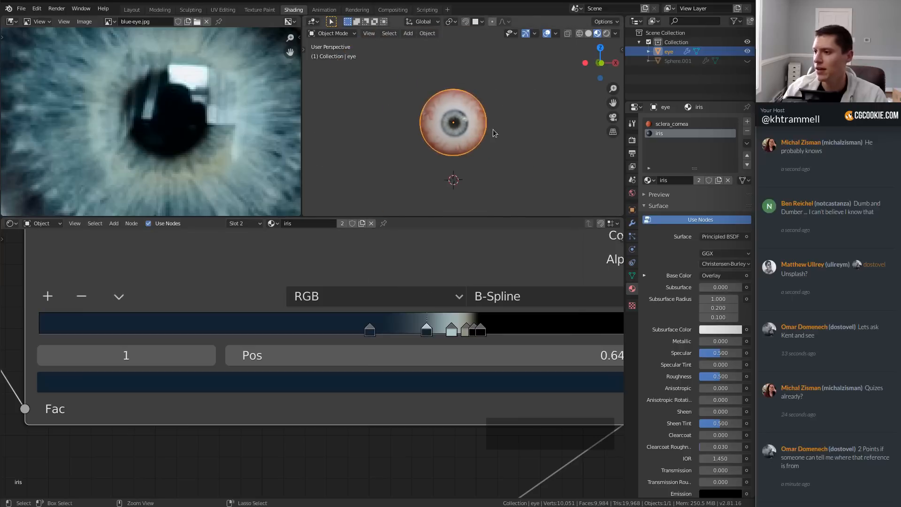
{"action": "scroll", "coordinate": [494, 132], "scroll_direction": "up", "scroll_amount": 3}
{"action": "middle_click_drag", "start_coordinate": [509, 140], "coordinate": [475, 123]}
{"action": "scroll", "coordinate": [501, 154], "scroll_direction": "up", "scroll_amount": 2}
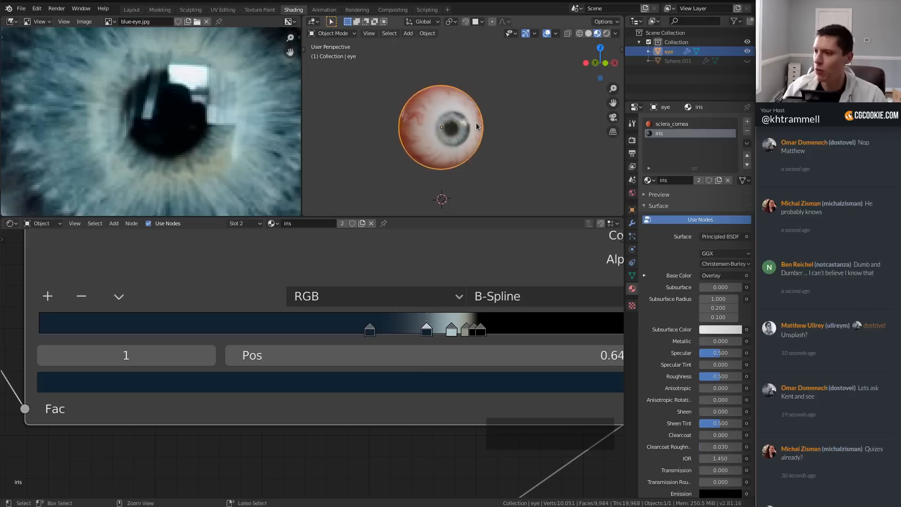
{"action": "scroll", "coordinate": [321, 375], "scroll_direction": "down", "scroll_amount": 2}
{"action": "scroll", "coordinate": [320, 367], "scroll_direction": "down", "scroll_amount": 3}
{"action": "scroll", "coordinate": [149, 133], "scroll_direction": "down", "scroll_amount": 6}
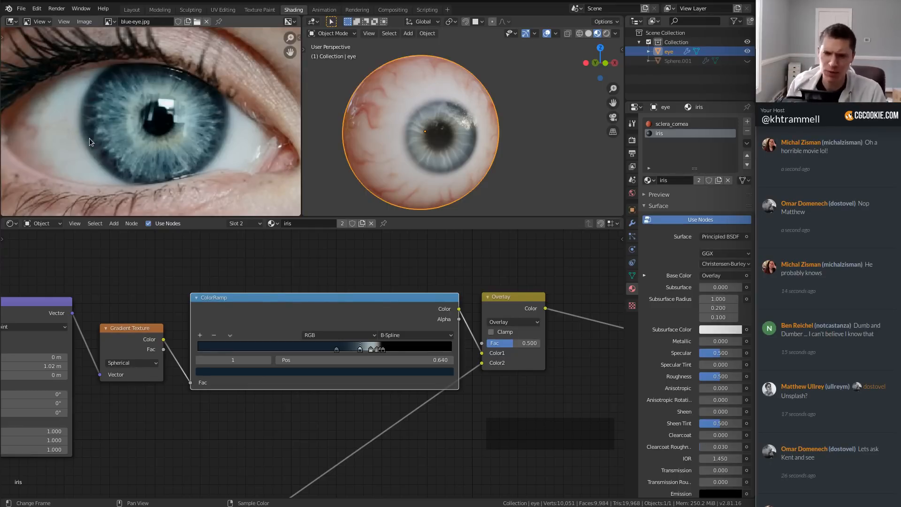
Step: Duplicate the fibre branch's Noise Texture and Linear Light nodes and place the copies ahead of the colour gradient's Mapping node
{"action": "scroll", "coordinate": [187, 386], "scroll_direction": "down", "scroll_amount": 4}
{"action": "middle_click_drag", "start_coordinate": [156, 310], "coordinate": [342, 323]}
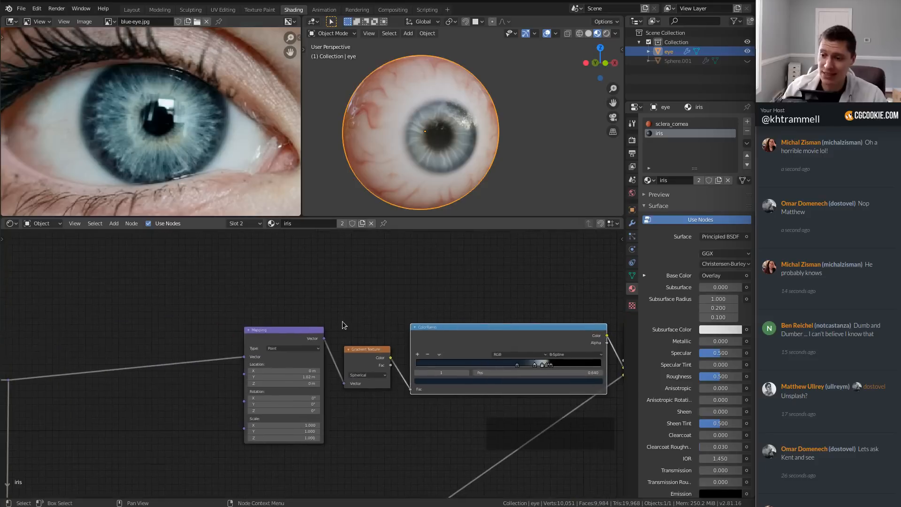
{"action": "middle_click_drag", "start_coordinate": [234, 291], "coordinate": [332, 298]}
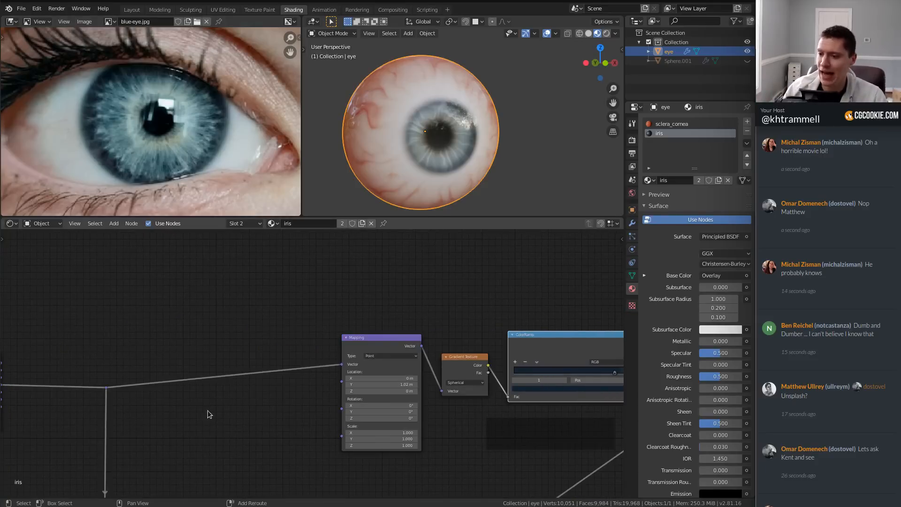
{"action": "middle_click_drag", "start_coordinate": [177, 493], "coordinate": [204, 306]}
{"action": "left_click", "coordinate": [174, 432]}
{"action": "left_click", "coordinate": [247, 373], "text": "shift"}
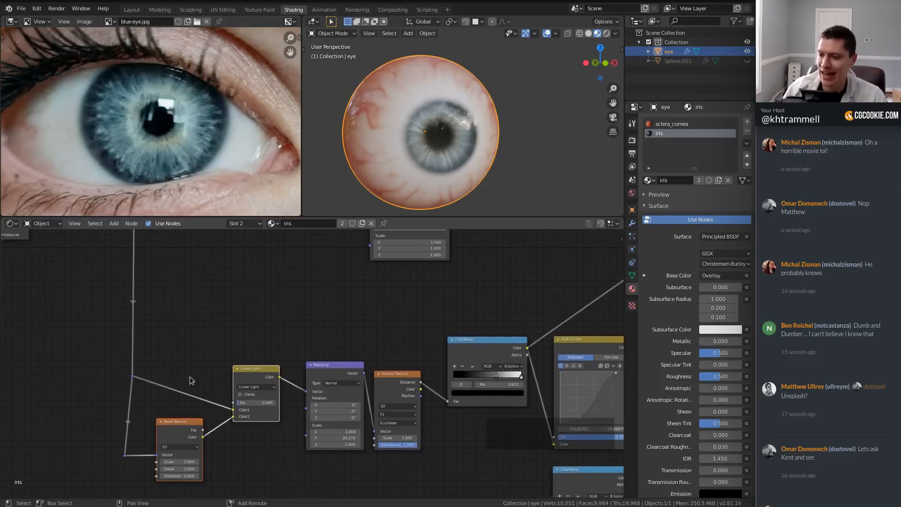
{"action": "left_click", "coordinate": [133, 376]}
{"action": "left_click", "coordinate": [130, 376], "text": "shift"}
{"action": "middle_click_drag", "start_coordinate": [173, 415], "coordinate": [169, 446]}
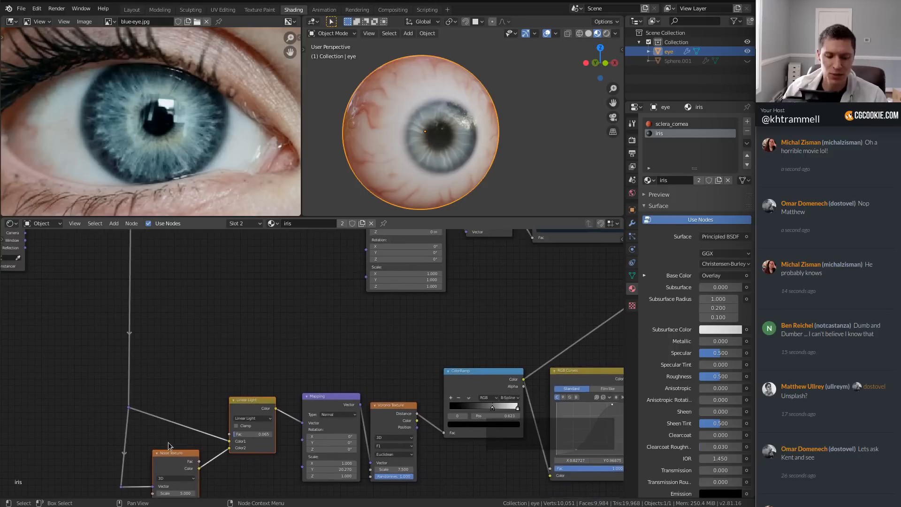
{"action": "key", "text": "shift+d"}
{"action": "left_click", "coordinate": [247, 284]}
{"action": "middle_click_drag", "start_coordinate": [261, 327], "coordinate": [255, 416]}
{"action": "key", "text": "g"}
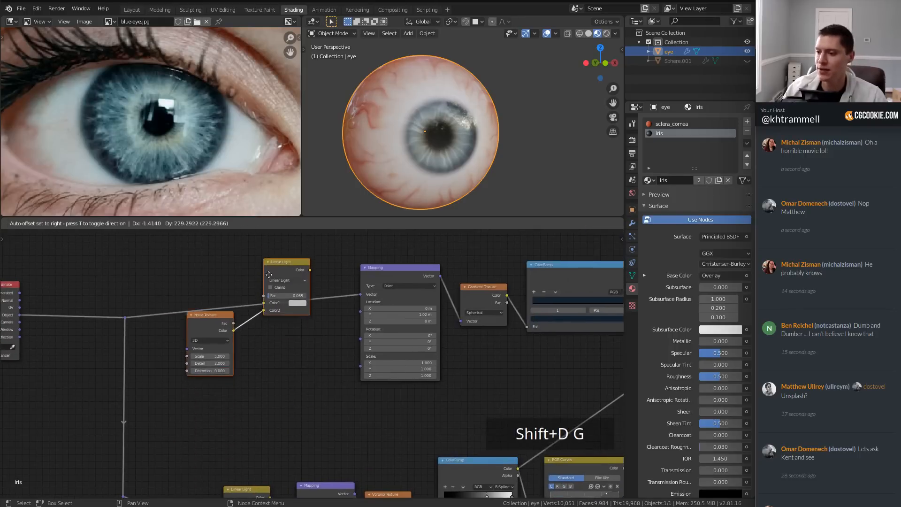
{"action": "left_click", "coordinate": [273, 245]}
Step: Move the copied Noise Texture node below the coordinate link, clear of the Linear Light copy
{"action": "middle_click_drag", "start_coordinate": [290, 297], "coordinate": [303, 399]}
{"action": "middle_click_drag", "start_coordinate": [303, 399], "coordinate": [297, 360], "text": "ctrl"}
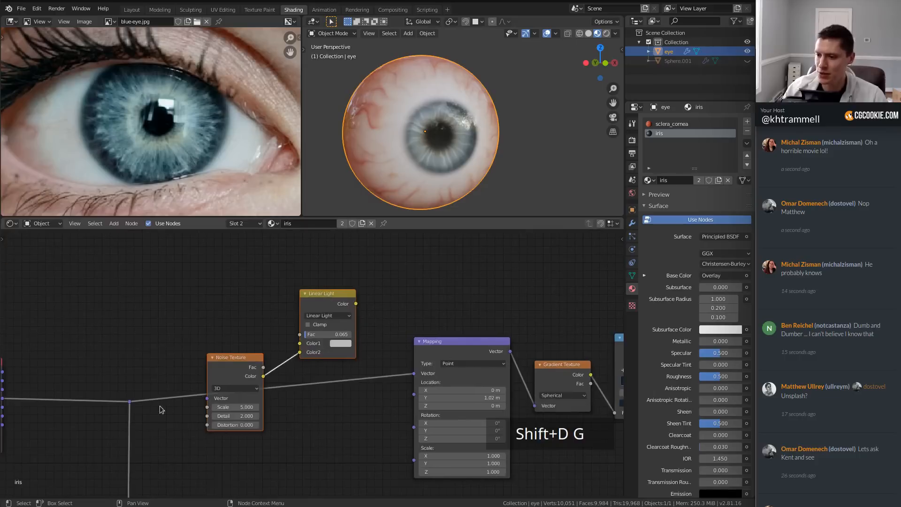
{"action": "left_click", "coordinate": [233, 353]}
{"action": "left_click", "coordinate": [242, 392]}
{"action": "left_click_drag", "start_coordinate": [235, 371], "coordinate": [233, 429]}
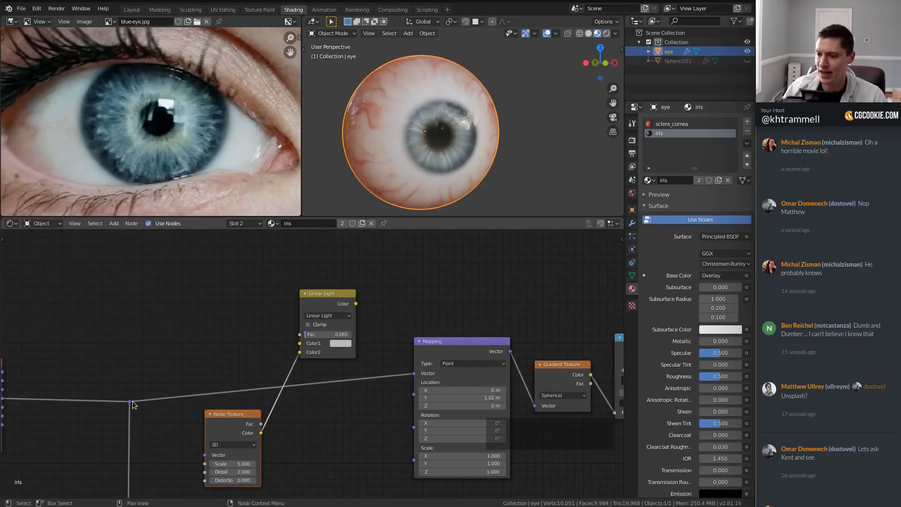
Step: Route the object coordinates through the copied Linear Light's Color1 into the gradient's Mapping vector, with its Fac at 0.095
{"action": "left_click_drag", "start_coordinate": [130, 401], "coordinate": [299, 343]}
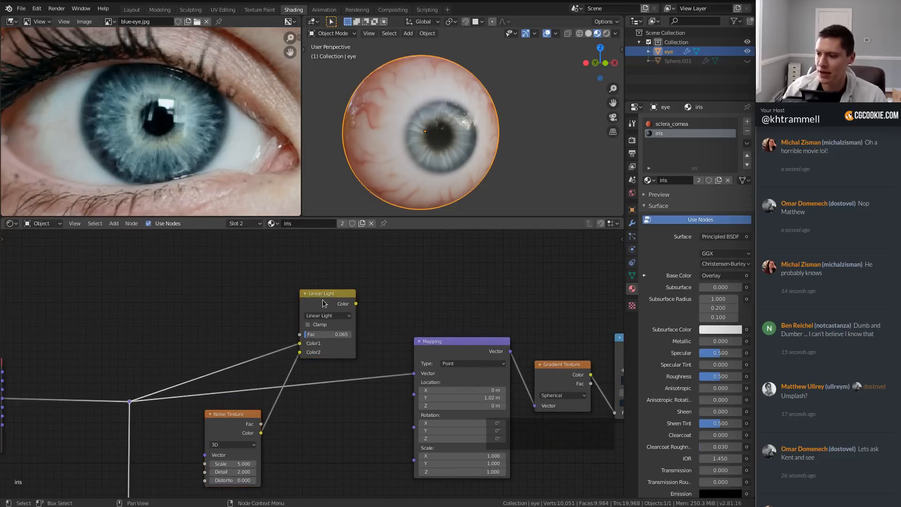
{"action": "left_click_drag", "start_coordinate": [323, 303], "coordinate": [414, 374]}
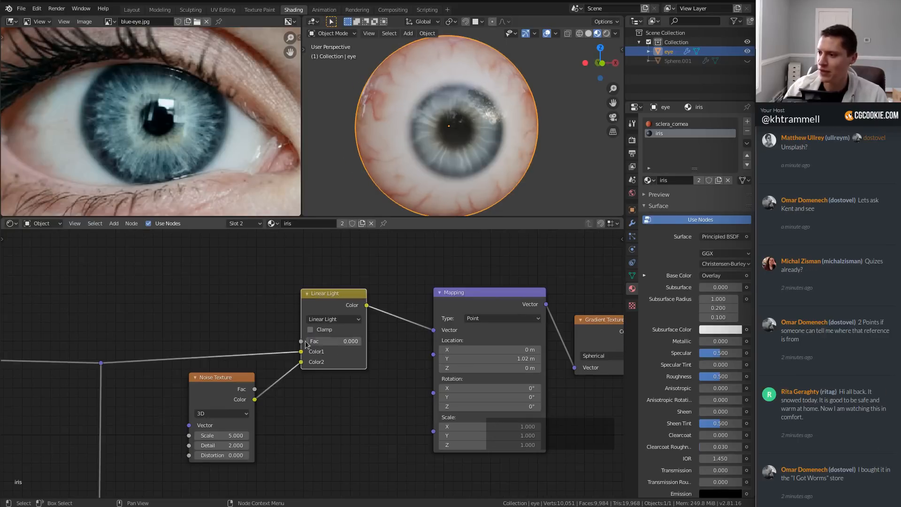
{"action": "scroll", "coordinate": [315, 338], "scroll_direction": "up", "scroll_amount": 3}
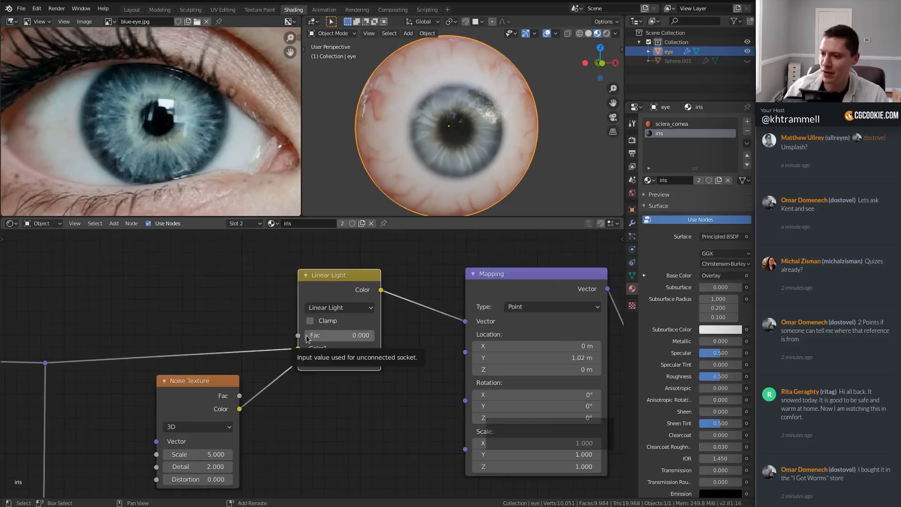
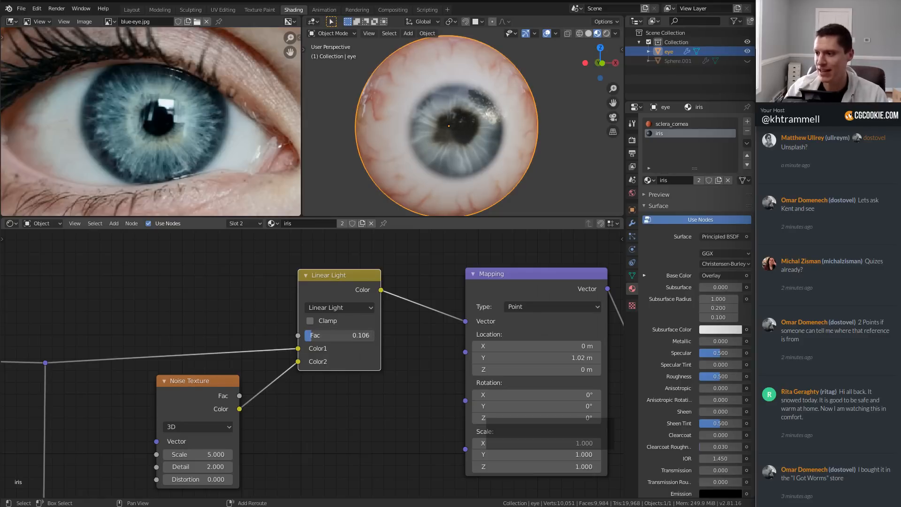
Step: Duplicate the colour gradient's Mapping, Gradient Texture and ColorRamp nodes and place the copies above the original branch
{"action": "scroll", "coordinate": [397, 346], "scroll_direction": "down", "scroll_amount": 6}
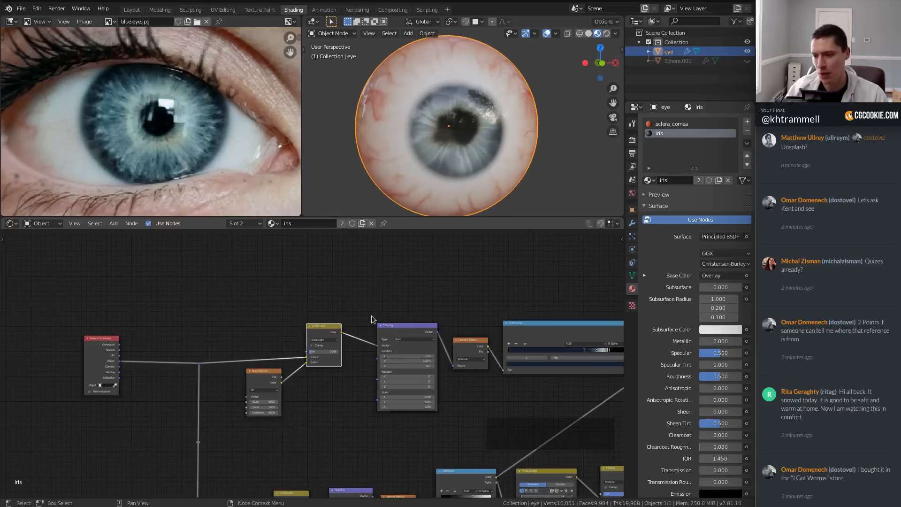
{"action": "middle_click_drag", "start_coordinate": [380, 298], "coordinate": [408, 411]}
{"action": "middle_click_drag", "start_coordinate": [371, 378], "coordinate": [383, 394]}
{"action": "middle_click_drag", "start_coordinate": [383, 394], "coordinate": [389, 406], "text": "ctrl"}
{"action": "left_click", "coordinate": [420, 361]}
{"action": "left_click", "coordinate": [388, 371], "text": "shift"}
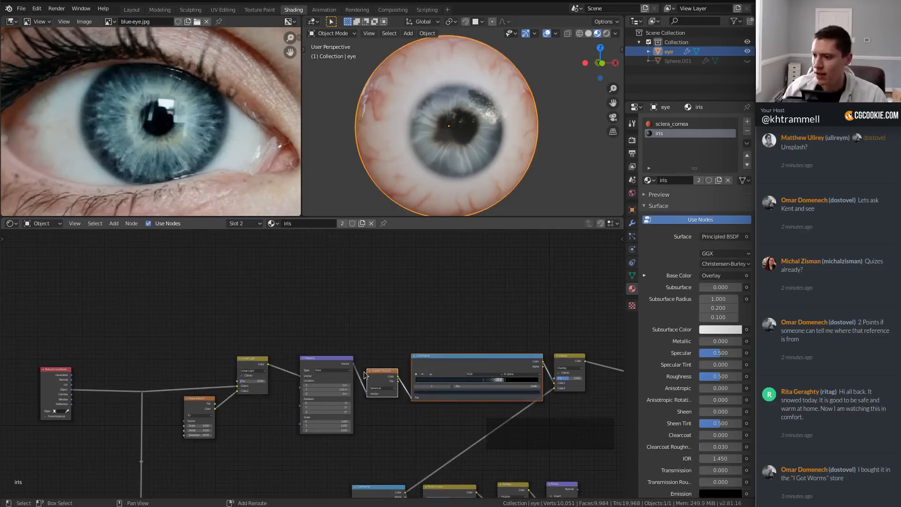
{"action": "left_click", "coordinate": [340, 362], "text": "shift"}
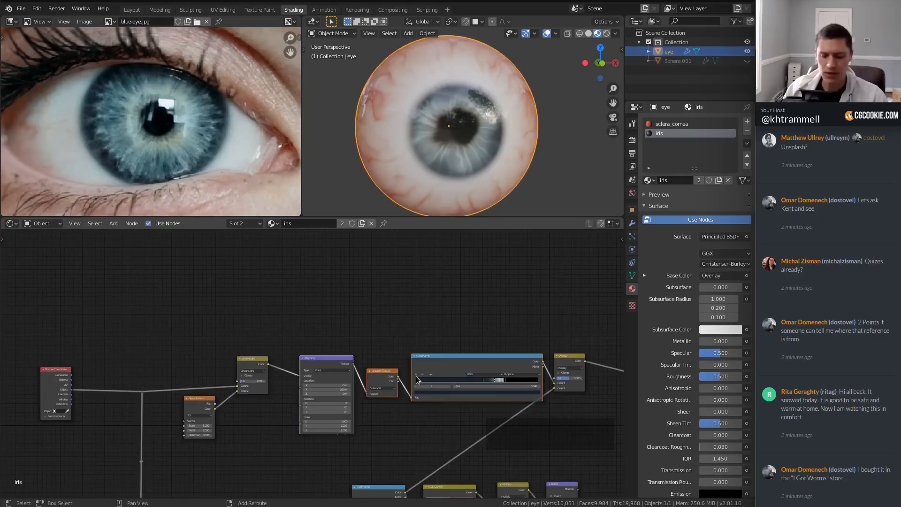
{"action": "key", "text": "shift+d"}
{"action": "left_click", "coordinate": [220, 286]}
{"action": "left_click", "coordinate": [246, 275]}
{"action": "middle_click_drag", "start_coordinate": [246, 275], "coordinate": [314, 303]}
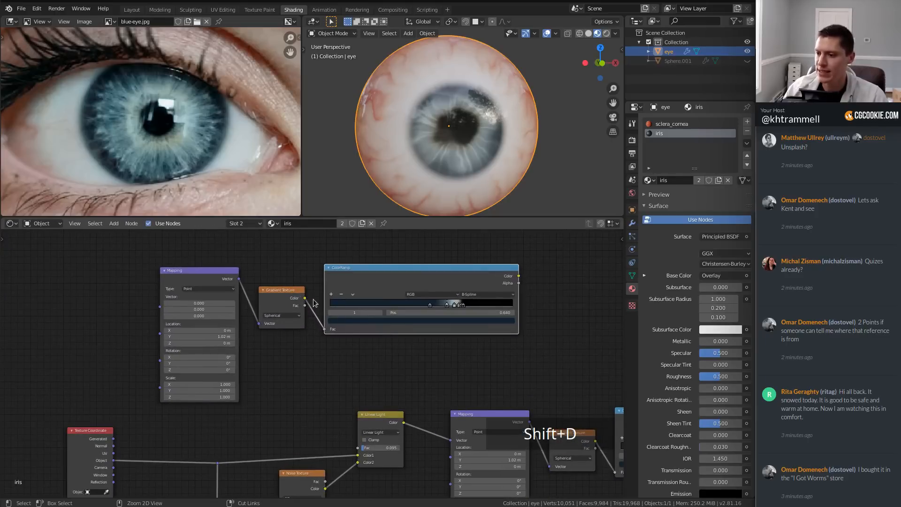
Step: Reset the duplicated ColorRamp to its default black-to-white gradient and narrow the node
{"action": "left_click", "coordinate": [283, 295], "text": "shift"}
{"action": "left_click", "coordinate": [204, 280]}
{"action": "left_click", "coordinate": [406, 270], "text": "shift"}
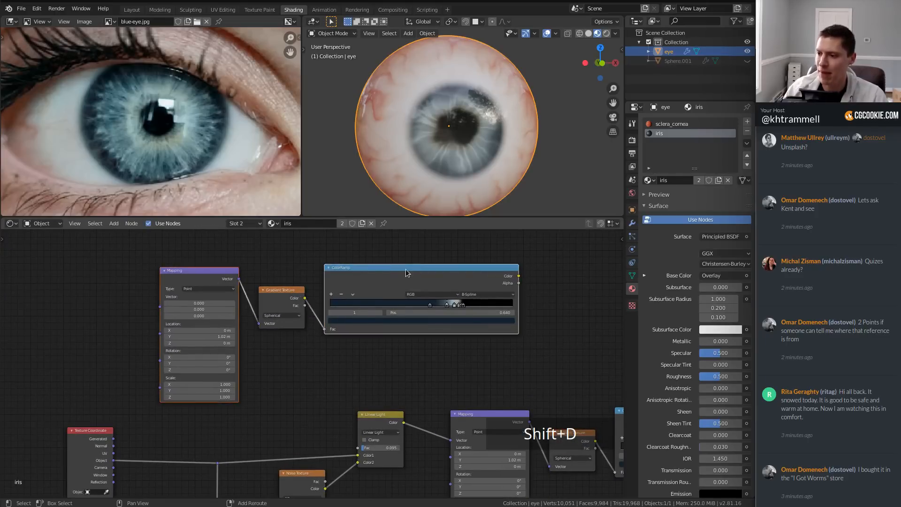
{"action": "left_click", "coordinate": [411, 267]}
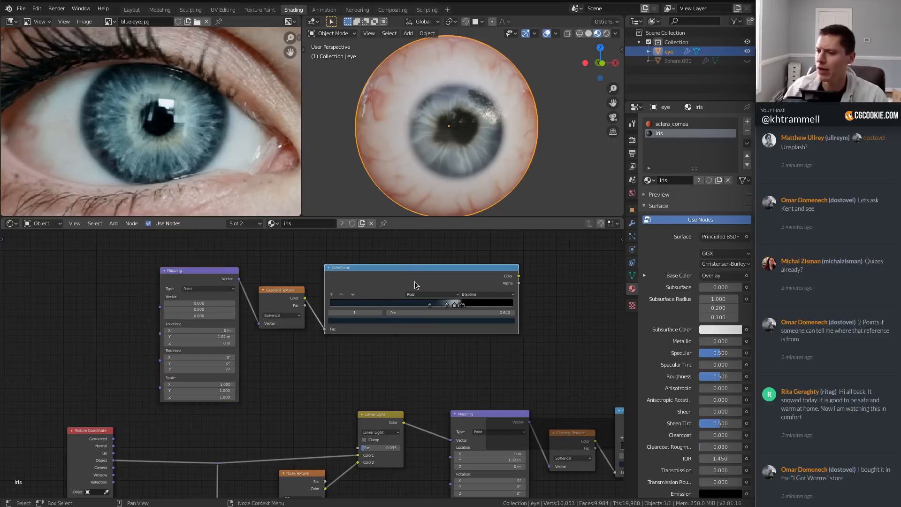
{"action": "key", "text": "BackSpace"}
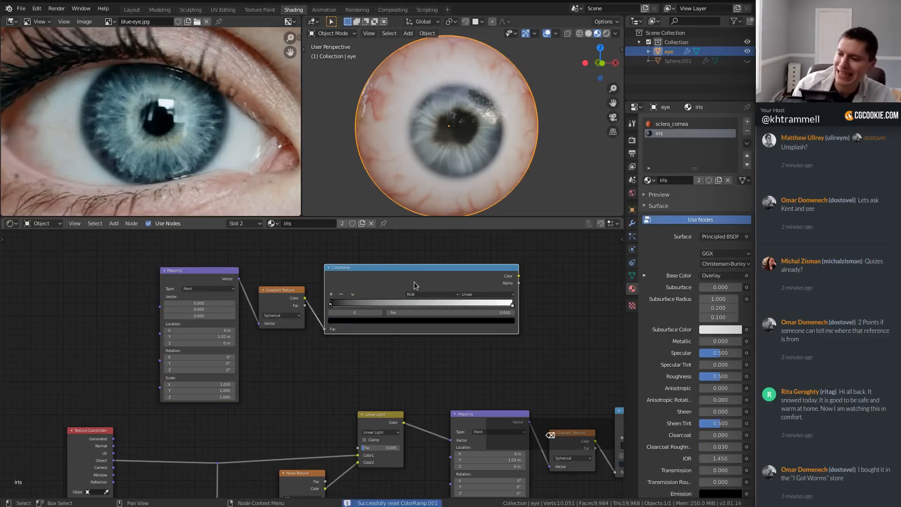
{"action": "left_click_drag", "start_coordinate": [517, 292], "coordinate": [387, 292]}
Step: Connect the object coordinates to the copied Mapping node's Vector and reposition the three-node chain
{"action": "middle_click_drag", "start_coordinate": [193, 441], "coordinate": [210, 399]}
{"action": "left_click_drag", "start_coordinate": [236, 423], "coordinate": [177, 254]}
{"action": "middle_click_drag", "start_coordinate": [226, 237], "coordinate": [211, 301]}
{"action": "left_click", "coordinate": [210, 301]}
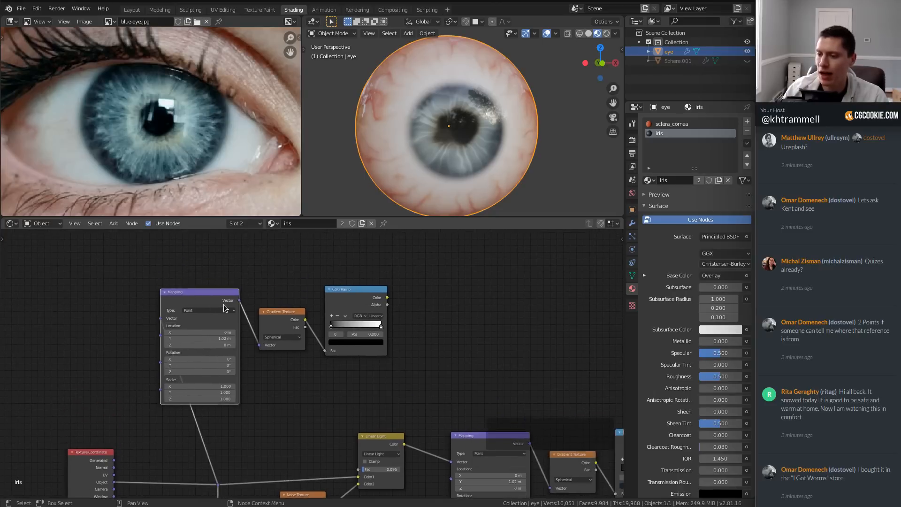
{"action": "left_click", "coordinate": [271, 320], "text": "shift"}
{"action": "left_click", "coordinate": [355, 297], "text": "shift"}
{"action": "key", "text": "g"}
{"action": "left_click", "coordinate": [375, 299]}
Step: Move the Texture Coordinate node and its reroute point farther back from the branches to make room
{"action": "scroll", "coordinate": [277, 380], "scroll_direction": "down", "scroll_amount": 10}
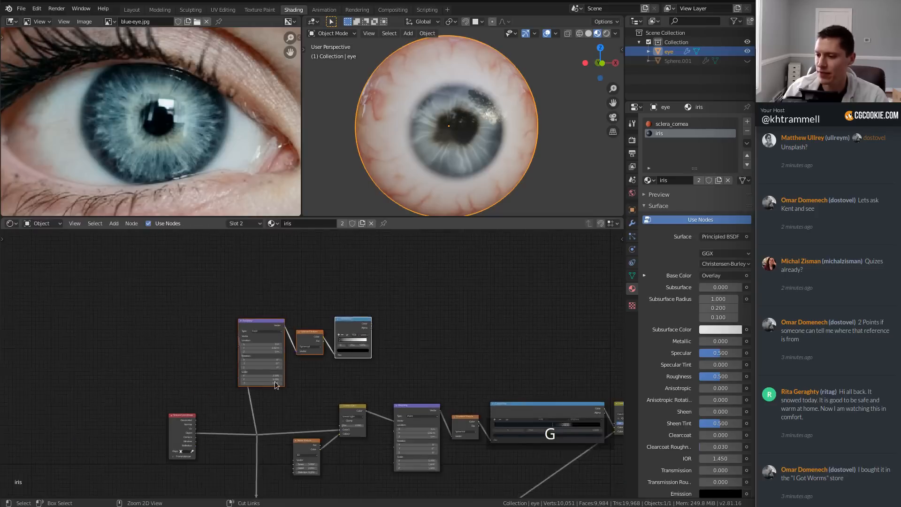
{"action": "key", "text": "a"}
{"action": "key", "text": "a"}
{"action": "key", "text": "b"}
{"action": "left_click_drag", "start_coordinate": [214, 391], "coordinate": [283, 452]}
{"action": "key", "text": "g"}
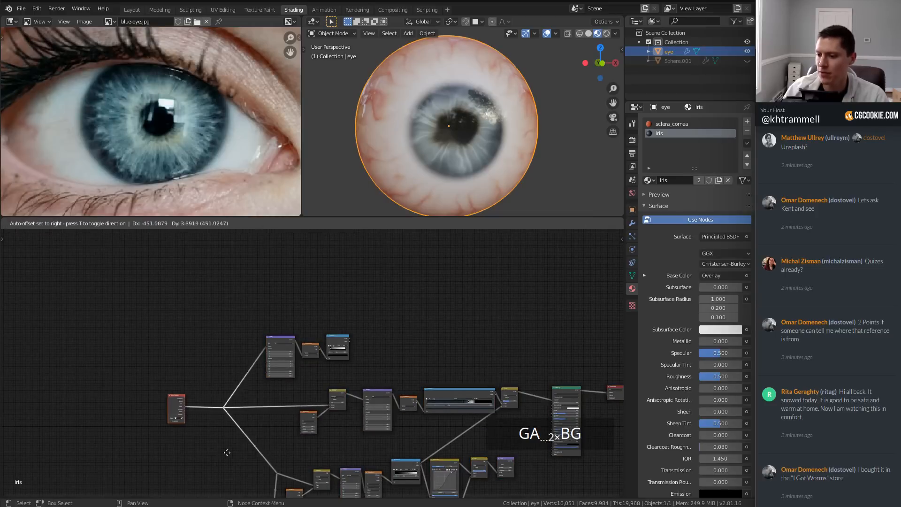
{"action": "left_click", "coordinate": [223, 452]}
Step: Preview the new ColorRamp's output directly on the eye through a Viewer connection
{"action": "scroll", "coordinate": [379, 333], "scroll_direction": "up", "scroll_amount": 3}
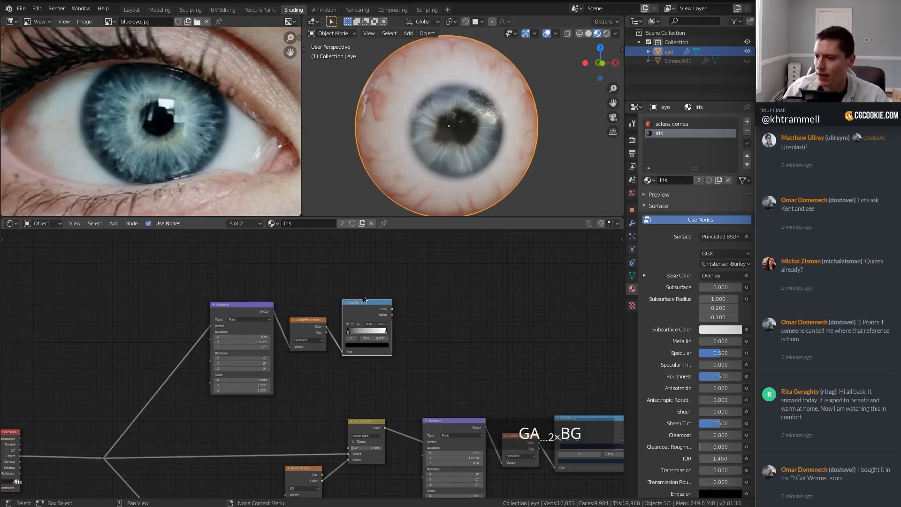
{"action": "scroll", "coordinate": [361, 330], "scroll_direction": "up", "scroll_amount": 1}
{"action": "scroll", "coordinate": [407, 295], "scroll_direction": "up", "scroll_amount": 1}
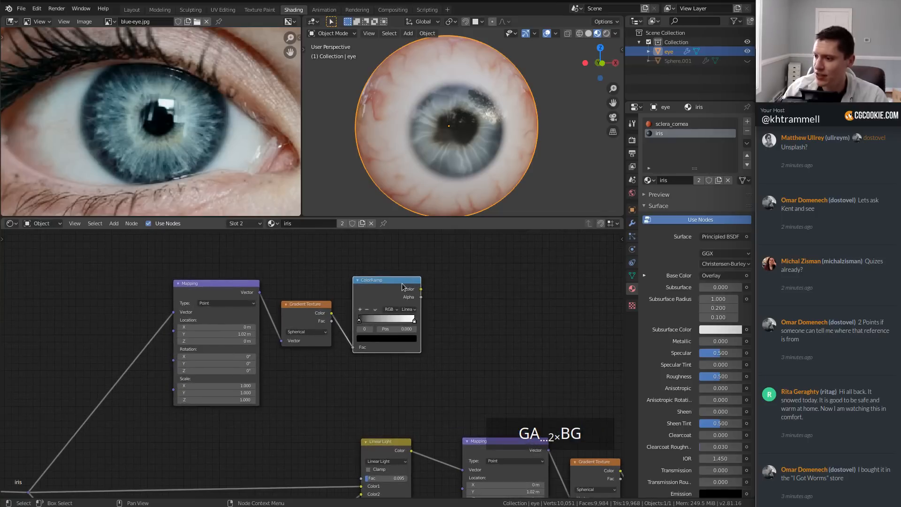
{"action": "left_click", "coordinate": [404, 300], "text": "ctrl+shift"}
{"action": "scroll", "coordinate": [392, 325], "scroll_direction": "up", "scroll_amount": 2}
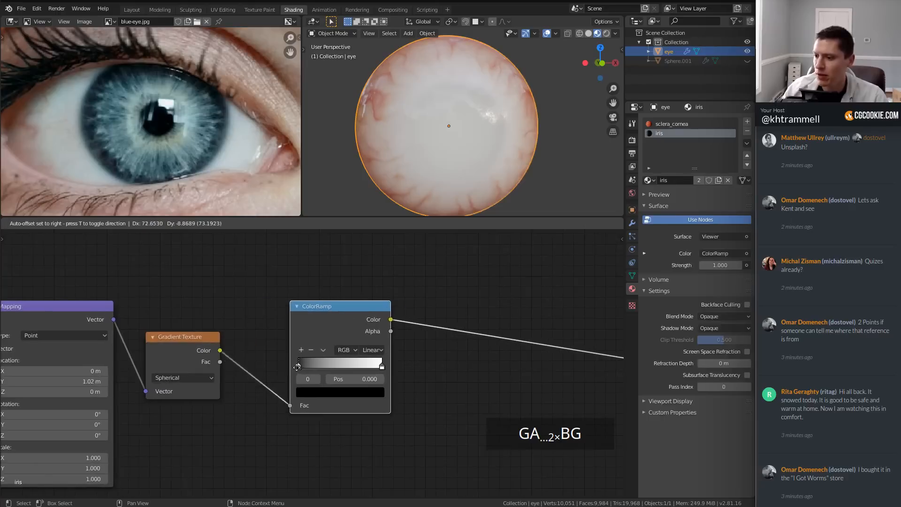
Step: Reorder the new ramp's stops so white precedes black near the pupil edge, and set the interpolation to Ease
{"action": "left_click", "coordinate": [305, 370]}
{"action": "left_click_drag", "start_coordinate": [279, 365], "coordinate": [332, 364]}
{"action": "left_click", "coordinate": [349, 346]}
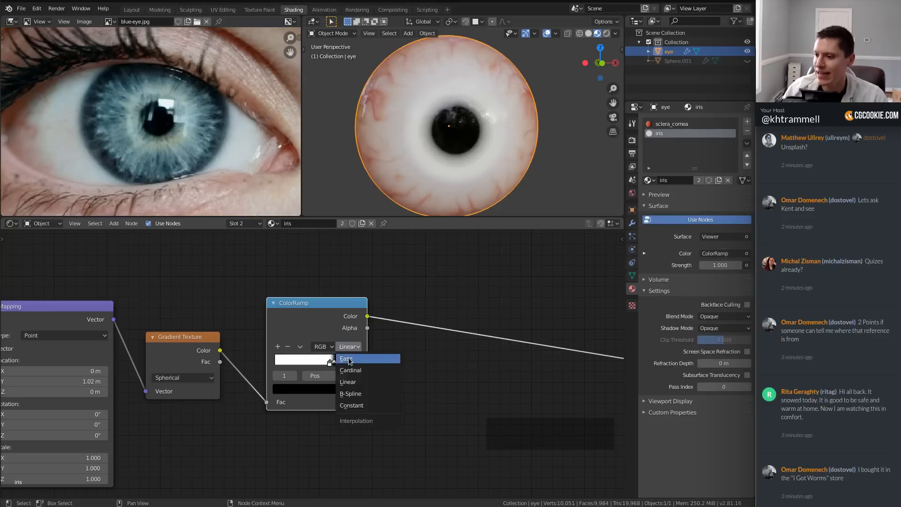
{"action": "left_click", "coordinate": [361, 361]}
Step: Soften the mask's pupil edge by moving the black stop to 0.728, away from the white stop
{"action": "scroll", "coordinate": [427, 371], "scroll_direction": "up", "scroll_amount": 1}
{"action": "scroll", "coordinate": [330, 363], "scroll_direction": "up", "scroll_amount": 1}
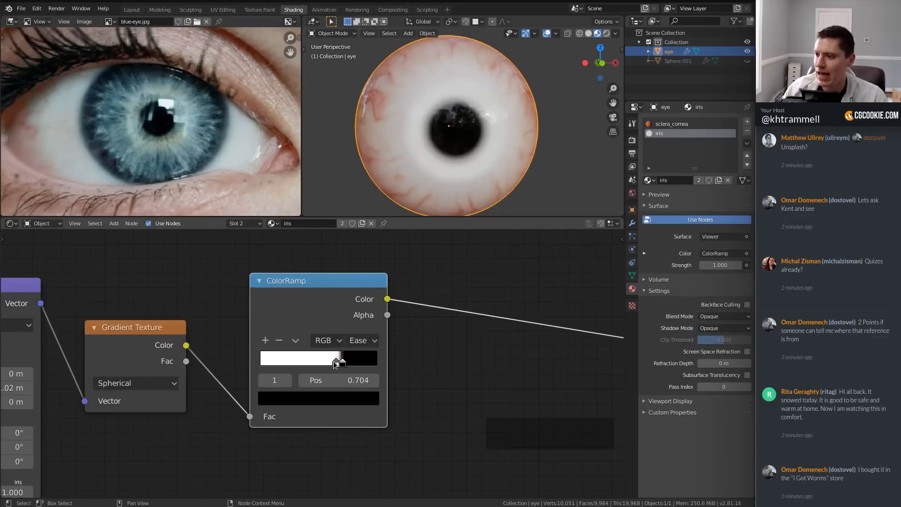
{"action": "left_click_drag", "start_coordinate": [336, 363], "coordinate": [347, 361]}
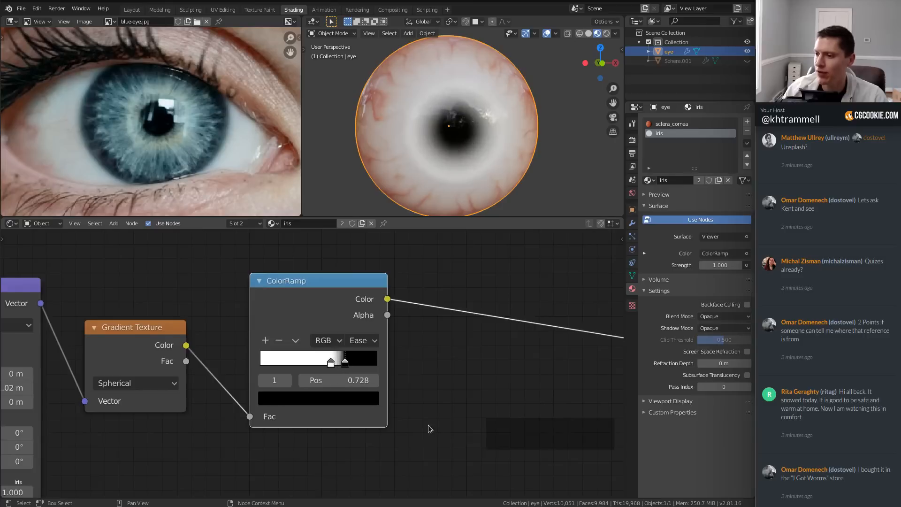
Step: Connect the mask ColorRamp's Color output to the Linear Light copy's Fac input
{"action": "scroll", "coordinate": [402, 304], "scroll_direction": "down", "scroll_amount": 3}
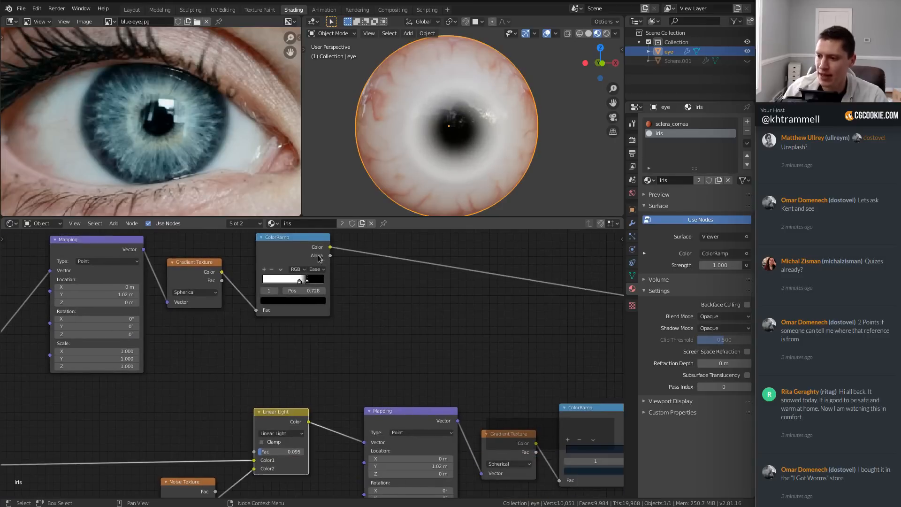
{"action": "left_click_drag", "start_coordinate": [330, 247], "coordinate": [254, 451]}
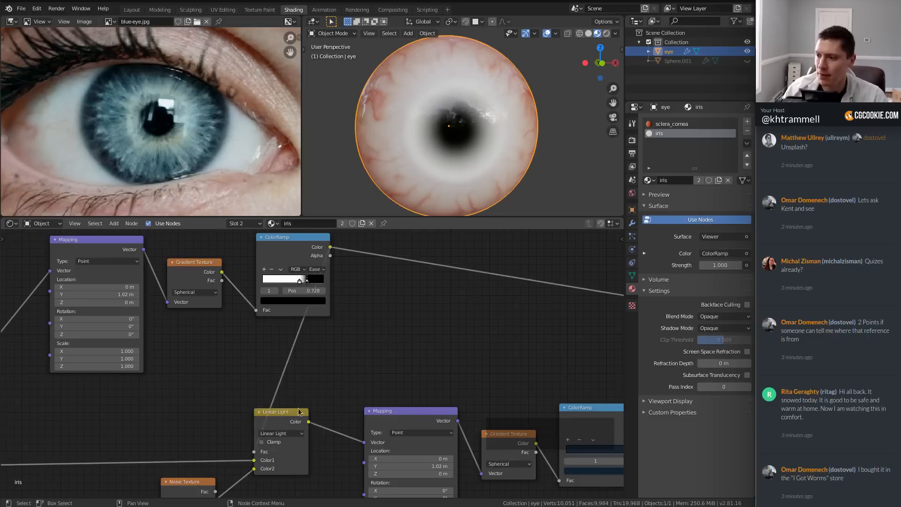
Step: Move the mask's Mapping, Gradient Texture and ColorRamp nodes together farther left, clear of the link into the Linear Light node
{"action": "scroll", "coordinate": [331, 362], "scroll_direction": "down", "scroll_amount": 2}
{"action": "left_click", "coordinate": [207, 274]}
{"action": "left_click", "coordinate": [266, 285], "text": "shift"}
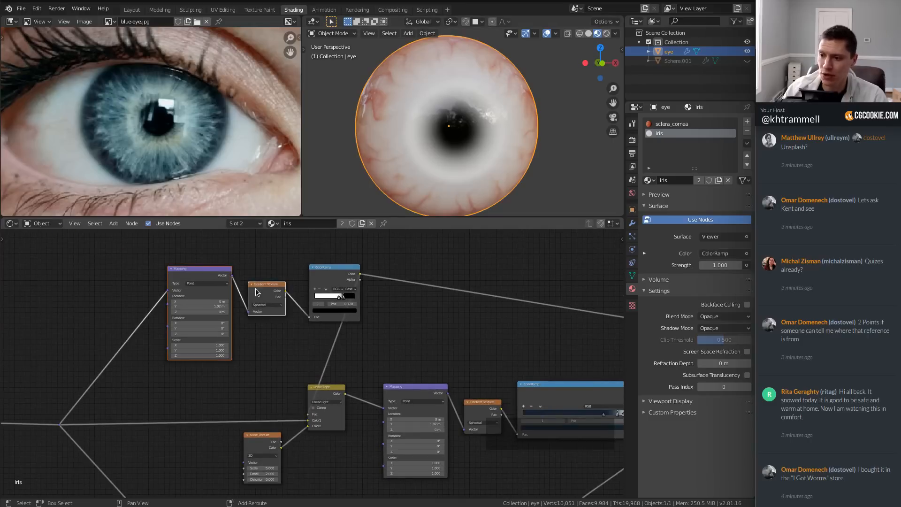
{"action": "left_click", "coordinate": [349, 278], "text": "shift"}
{"action": "left_click", "coordinate": [290, 278]}
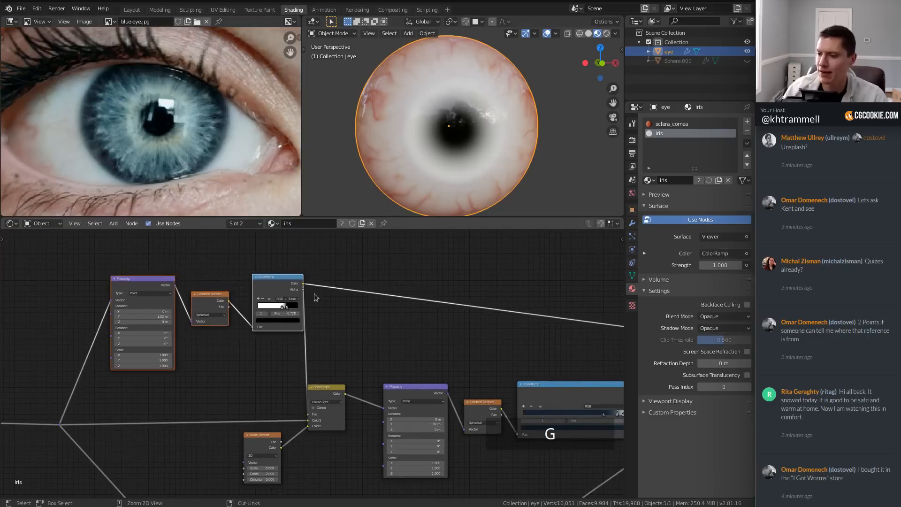
Step: Darken the mask ColorRamp's white stop to a mid grey to weaken the noise distortion
{"action": "scroll", "coordinate": [291, 282], "scroll_direction": "up", "scroll_amount": 2}
{"action": "scroll", "coordinate": [313, 360], "scroll_direction": "up", "scroll_amount": 3}
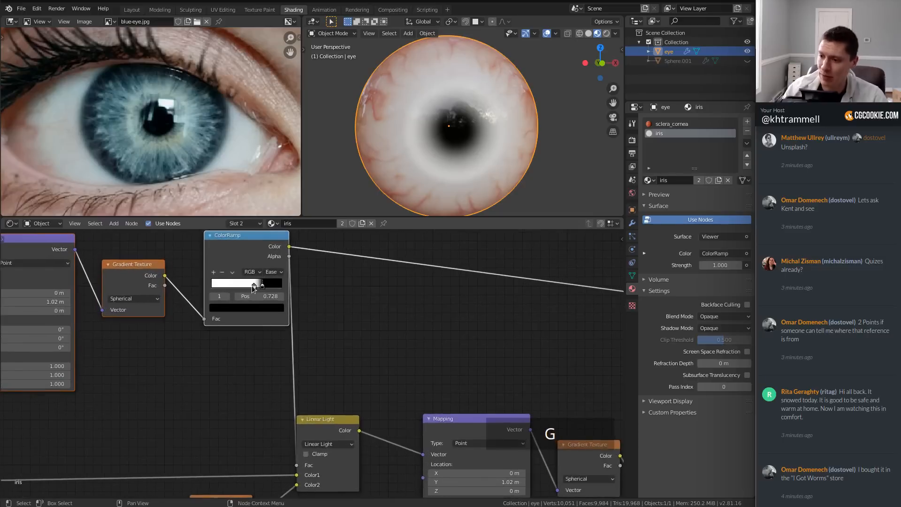
{"action": "middle_click_drag", "start_coordinate": [310, 390], "coordinate": [296, 343]}
{"action": "middle_click_drag", "start_coordinate": [239, 238], "coordinate": [234, 275]}
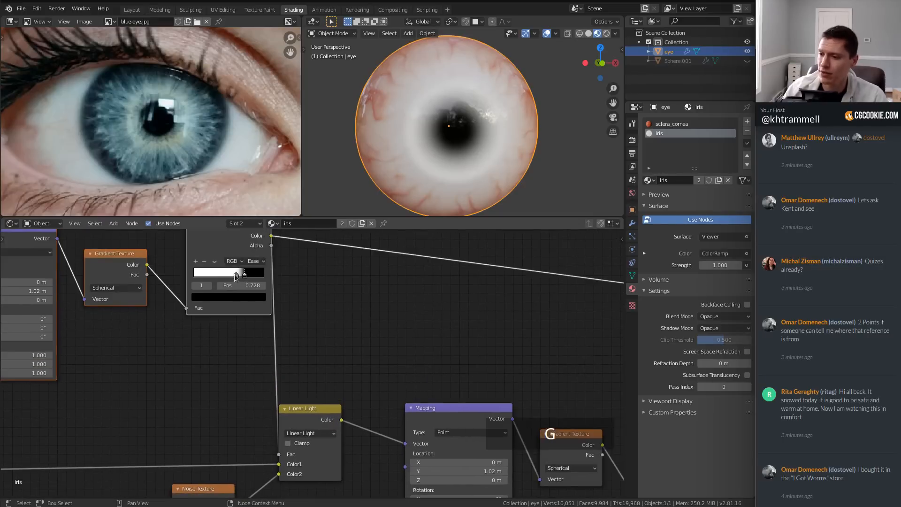
{"action": "left_click", "coordinate": [236, 276]}
{"action": "left_click", "coordinate": [236, 297]}
{"action": "left_click_drag", "start_coordinate": [269, 172], "coordinate": [268, 208]}
Step: Route the Principled BSDF back to the Material Output to show the full iris material, and save the file
{"action": "scroll", "coordinate": [403, 418], "scroll_direction": "down", "scroll_amount": 6}
{"action": "middle_click_drag", "start_coordinate": [438, 415], "coordinate": [263, 375]}
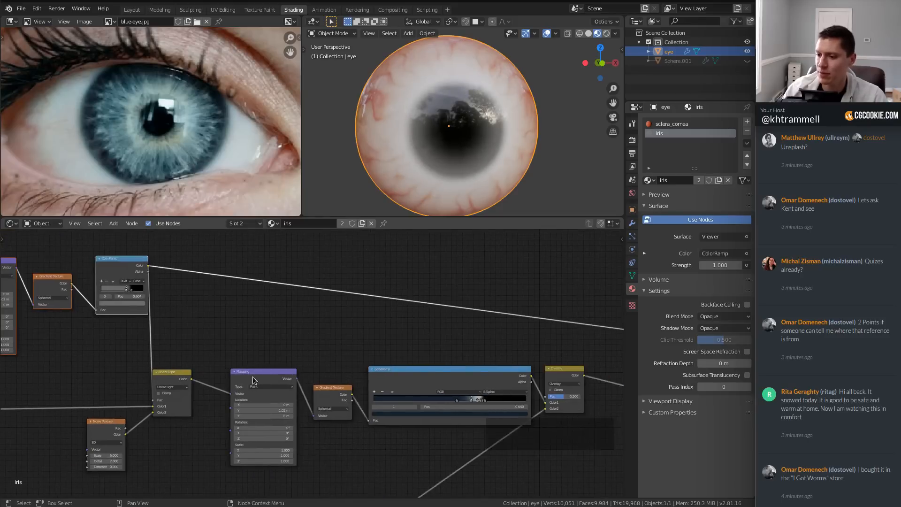
{"action": "scroll", "coordinate": [253, 379], "scroll_direction": "down", "scroll_amount": 3}
{"action": "middle_click_drag", "start_coordinate": [510, 362], "coordinate": [393, 372]}
{"action": "left_click", "coordinate": [395, 370], "text": "ctrl+shift"}
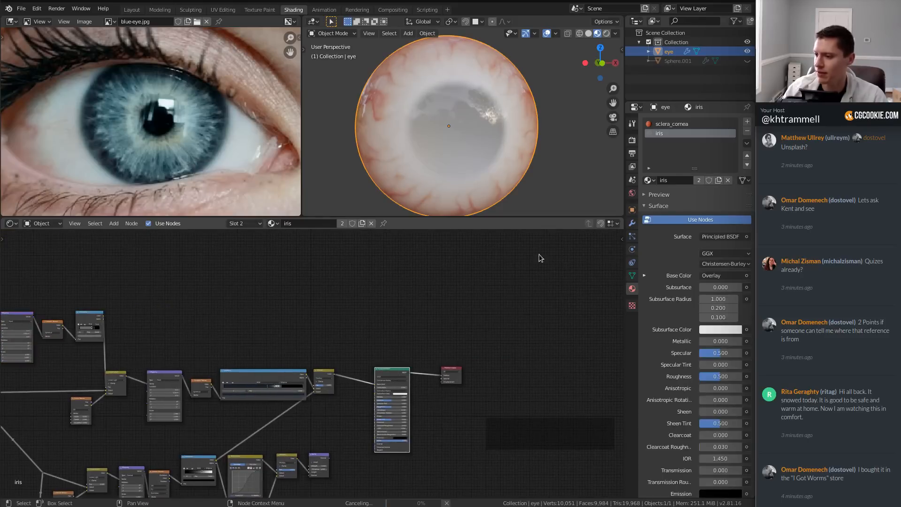
{"action": "key", "text": "ctrl+s"}
Step: Darken the mask ColorRamp's grey stop slightly further to reduce the distortion of the iris colours
{"action": "scroll", "coordinate": [281, 361], "scroll_direction": "up", "scroll_amount": 3}
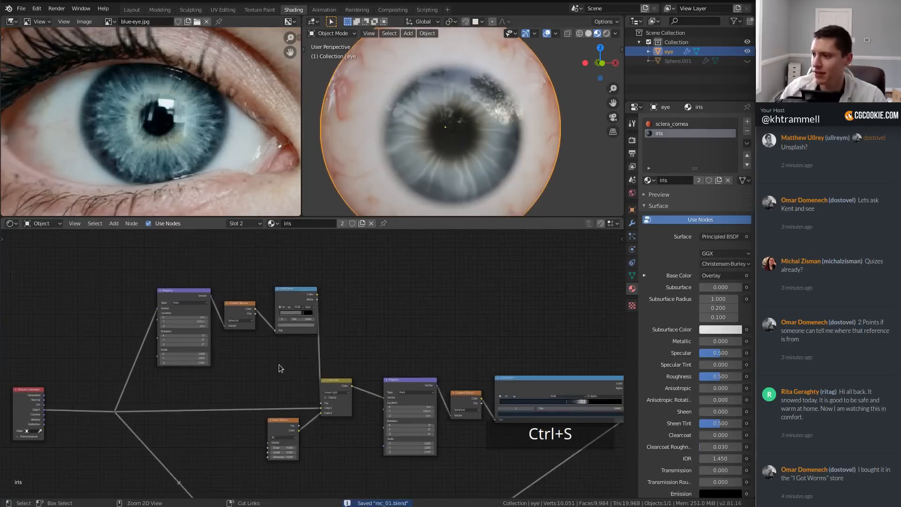
{"action": "scroll", "coordinate": [281, 334], "scroll_direction": "up", "scroll_amount": 3}
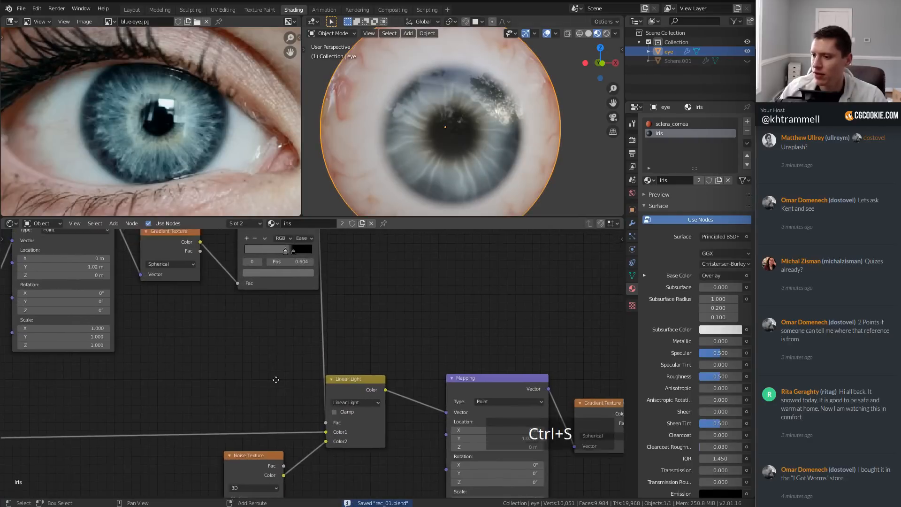
{"action": "left_click", "coordinate": [277, 329]}
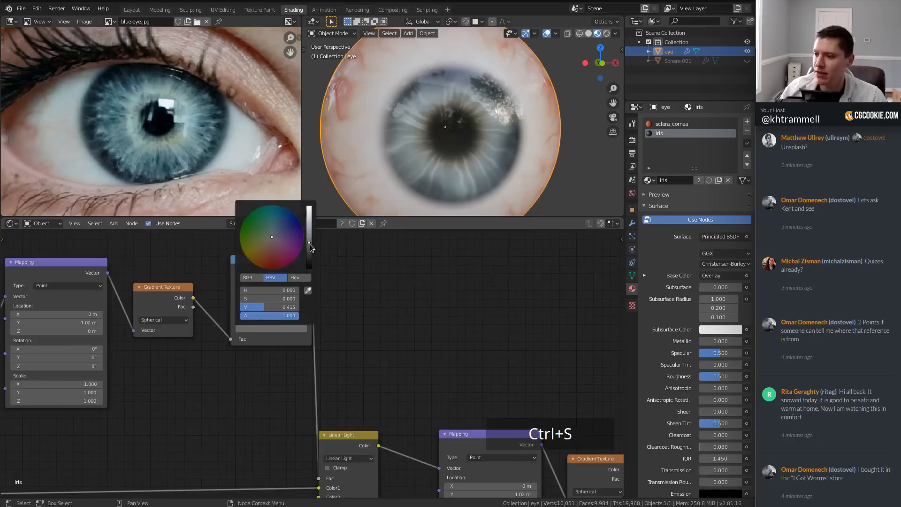
{"action": "mouse_move", "coordinate": [309, 244]}
{"action": "left_mouse_down"}
{"action": "mouse_move", "coordinate": [309, 261]}
{"action": "mouse_move", "coordinate": [309, 211]}
{"action": "mouse_move", "coordinate": [309, 247]}
{"action": "left_mouse_up"}
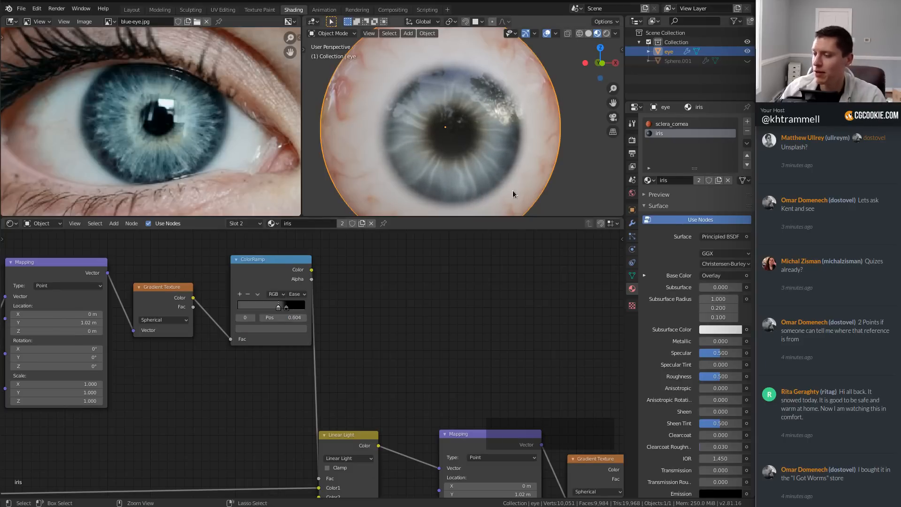
Step: Preview the Bump node's output on the eye through a Viewer connection
{"action": "scroll", "coordinate": [512, 190], "scroll_direction": "down", "scroll_amount": 5}
{"action": "middle_click_drag", "start_coordinate": [520, 167], "coordinate": [464, 147]}
{"action": "scroll", "coordinate": [513, 343], "scroll_direction": "down", "scroll_amount": 6}
{"action": "scroll", "coordinate": [463, 149], "scroll_direction": "down", "scroll_amount": 2}
{"action": "middle_click_drag", "start_coordinate": [483, 455], "coordinate": [381, 343]}
{"action": "middle_click_drag", "start_coordinate": [423, 412], "coordinate": [348, 393]}
{"action": "middle_click_drag", "start_coordinate": [324, 434], "coordinate": [381, 332], "text": "ctrl"}
{"action": "left_click", "coordinate": [408, 301], "text": "ctrl+shift"}
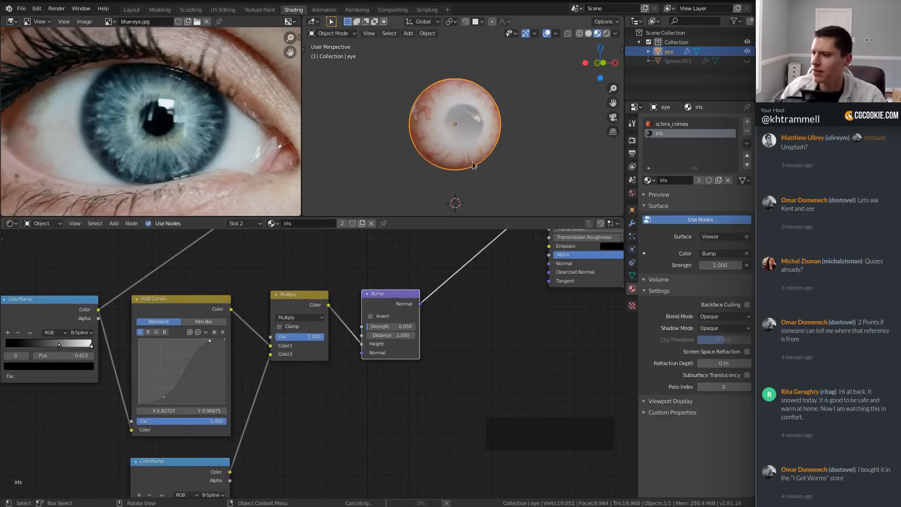
Step: Examine the bump relief across the iris and around the pupil in the preview
{"action": "scroll", "coordinate": [473, 153], "scroll_direction": "up", "scroll_amount": 3}
{"action": "middle_click_drag", "start_coordinate": [445, 298], "coordinate": [425, 358]}
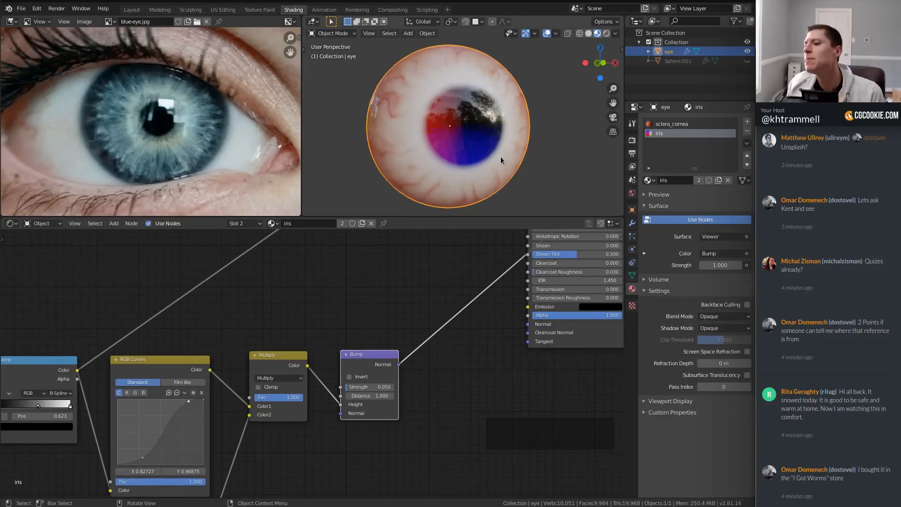
{"action": "scroll", "coordinate": [467, 89], "scroll_direction": "up", "scroll_amount": 6}
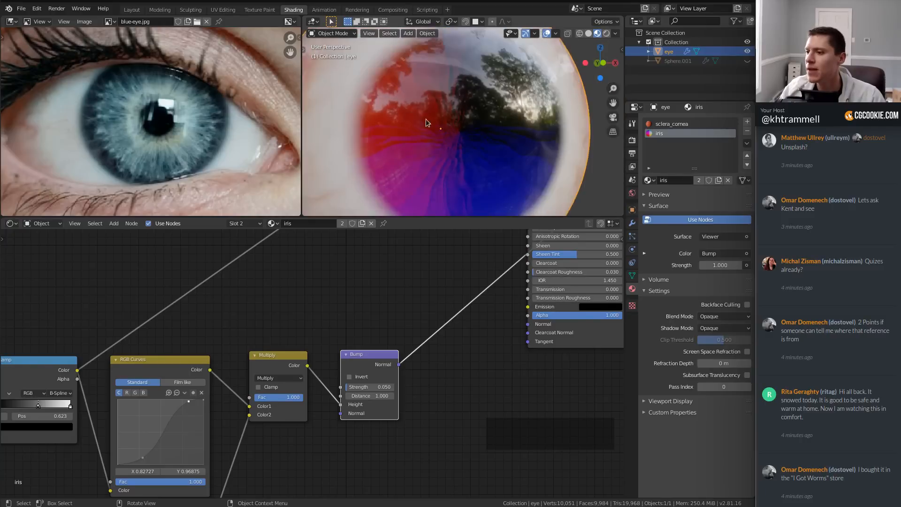
{"action": "scroll", "coordinate": [481, 130], "scroll_direction": "up", "scroll_amount": 2}
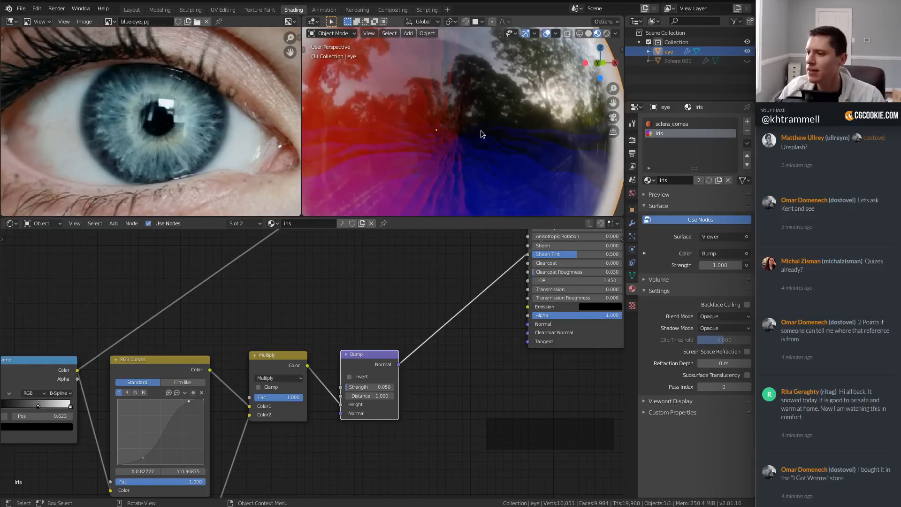
{"action": "right_click", "coordinate": [449, 112]}
{"action": "left_click", "coordinate": [425, 112]}
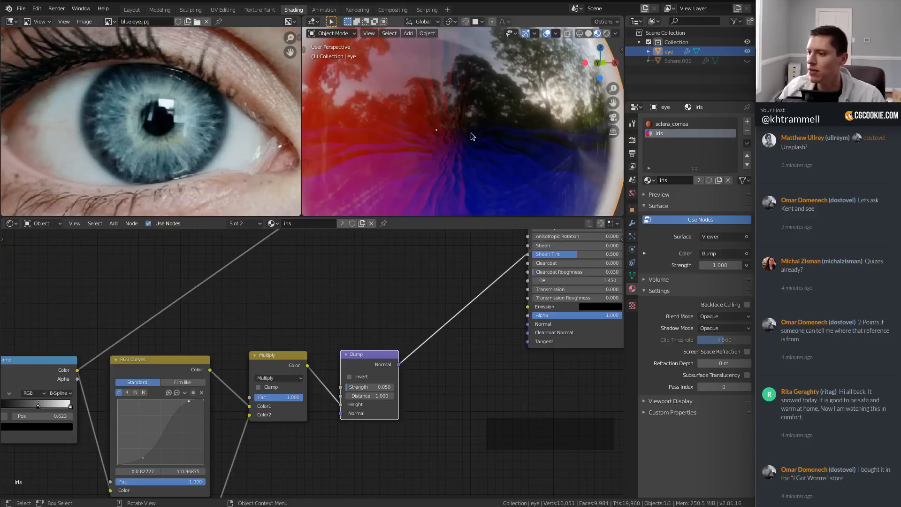
{"action": "scroll", "coordinate": [503, 97], "scroll_direction": "down", "scroll_amount": 6}
{"action": "scroll", "coordinate": [498, 115], "scroll_direction": "up", "scroll_amount": 3}
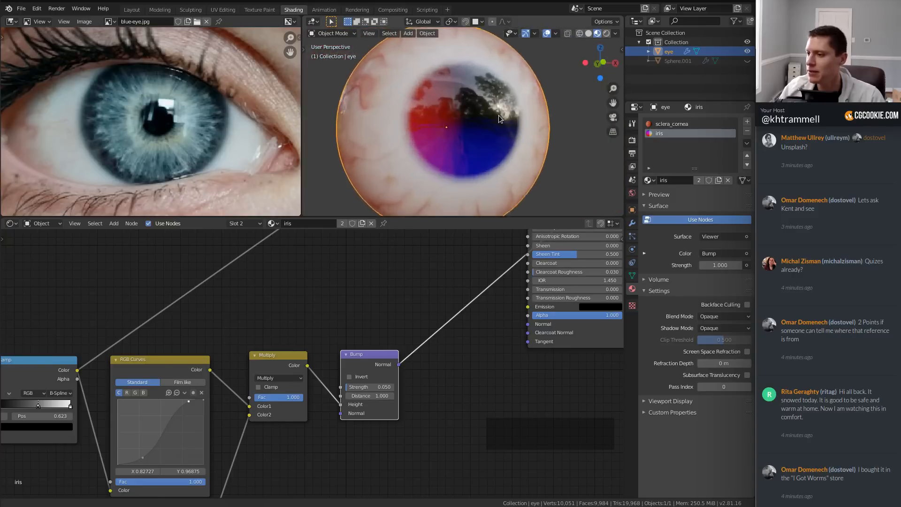
Step: Set the Bump node's Strength to 0.1
{"action": "left_click", "coordinate": [384, 386]}
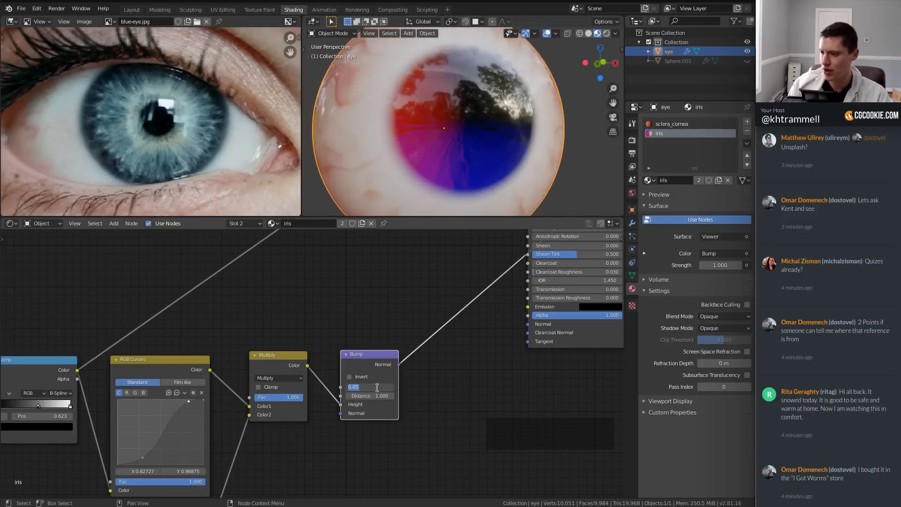
{"action": "type", "text": ".1"}
{"action": "key", "text": "Return"}
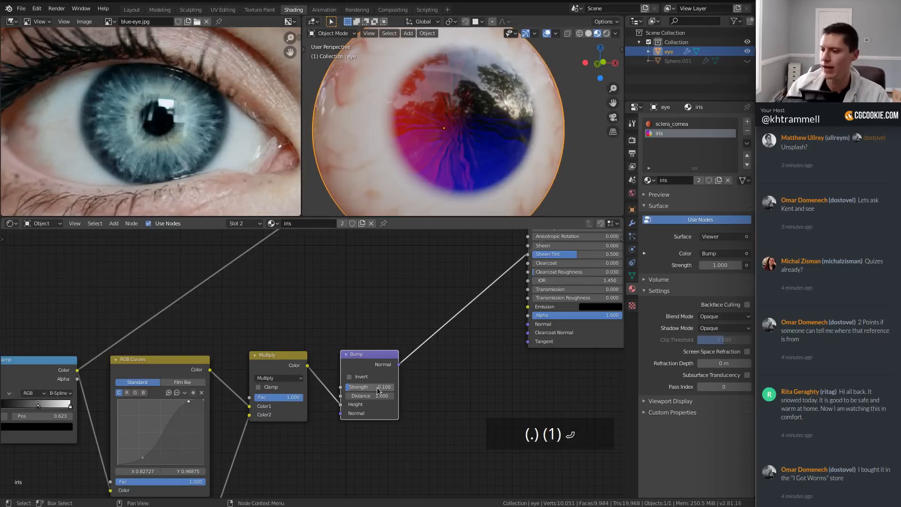
Step: Connect the Bump's Normal output to the Principled BSDF's Normal input, and route the shader back to the Material Output
{"action": "middle_click_drag", "start_coordinate": [377, 387], "coordinate": [324, 440]}
{"action": "left_click_drag", "start_coordinate": [338, 416], "coordinate": [458, 379]}
{"action": "middle_click_drag", "start_coordinate": [542, 241], "coordinate": [449, 329]}
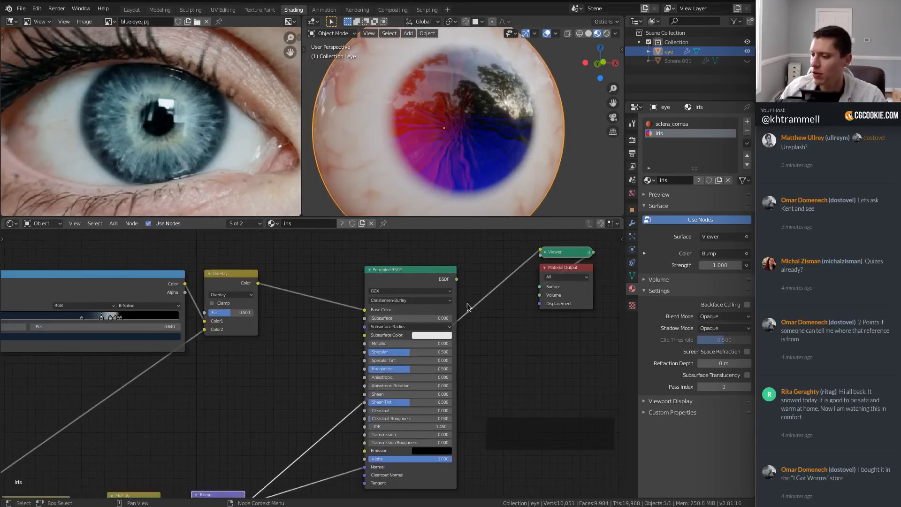
{"action": "left_click", "coordinate": [441, 283], "text": "ctrl+shift"}
Step: Set the iris Principled BSDF's Specular to 0 and raise its Metallic to 0.727
{"action": "middle_click_drag", "start_coordinate": [500, 122], "coordinate": [548, 125]}
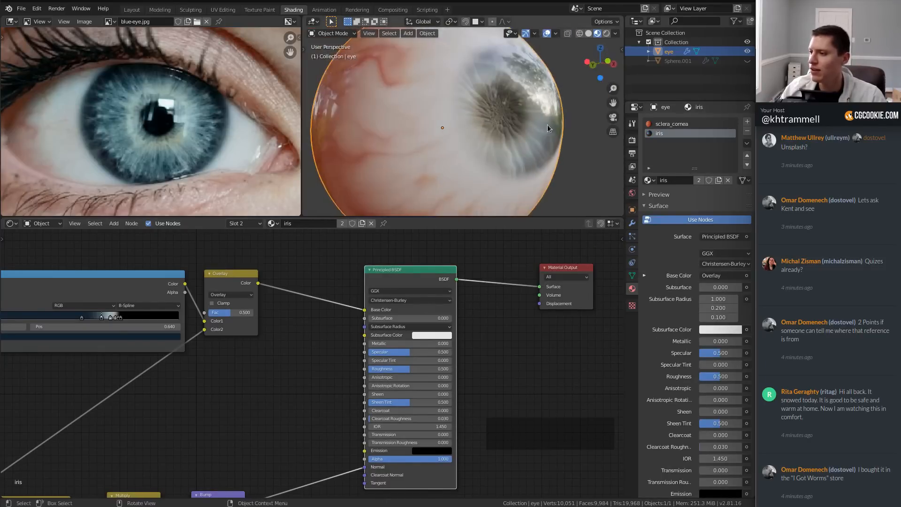
{"action": "scroll", "coordinate": [547, 125], "scroll_direction": "down", "scroll_amount": 2}
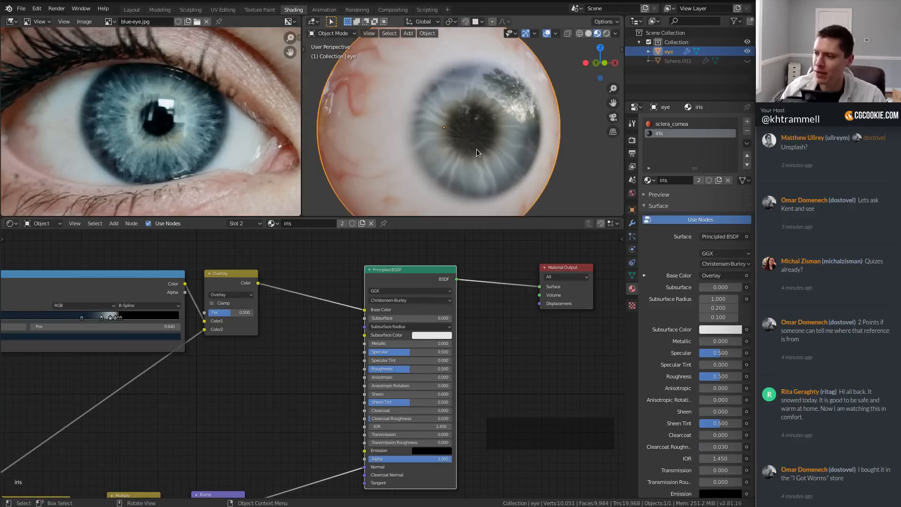
{"action": "scroll", "coordinate": [477, 148], "scroll_direction": "up", "scroll_amount": 5}
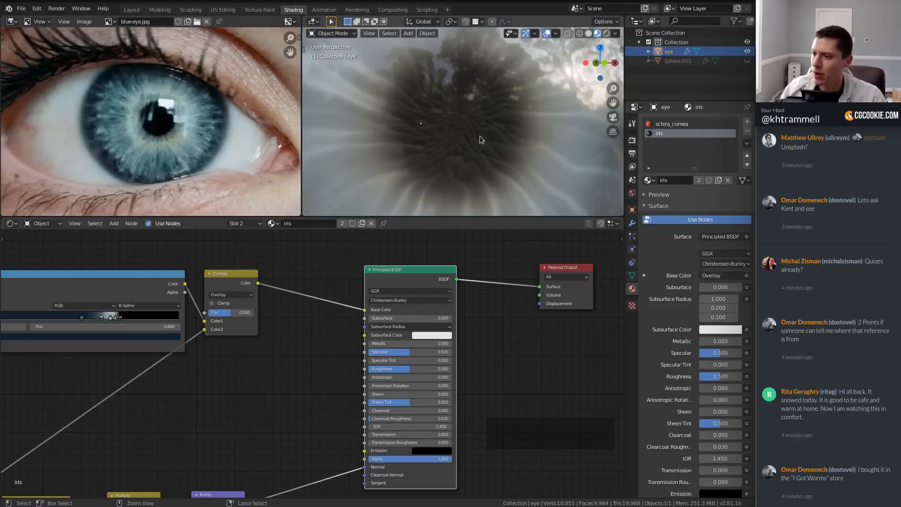
{"action": "scroll", "coordinate": [476, 136], "scroll_direction": "down", "scroll_amount": 2}
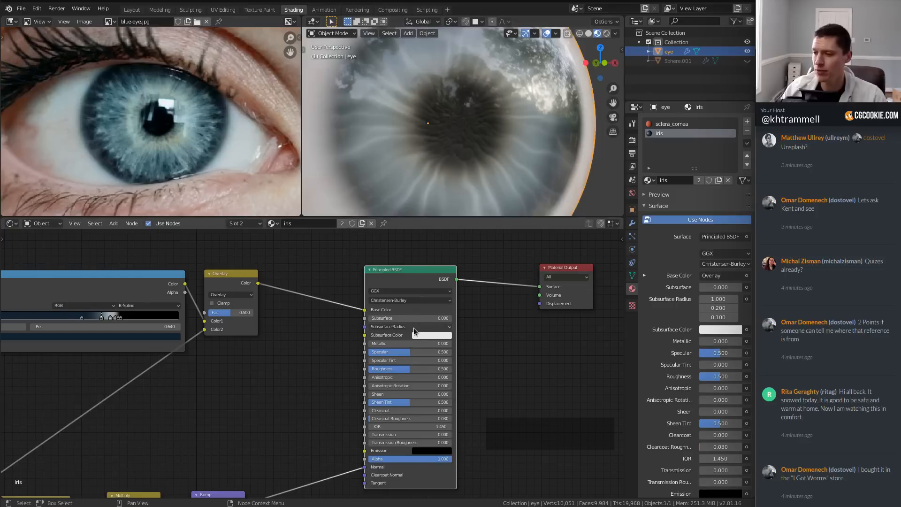
{"action": "scroll", "coordinate": [415, 366], "scroll_direction": "up", "scroll_amount": 3}
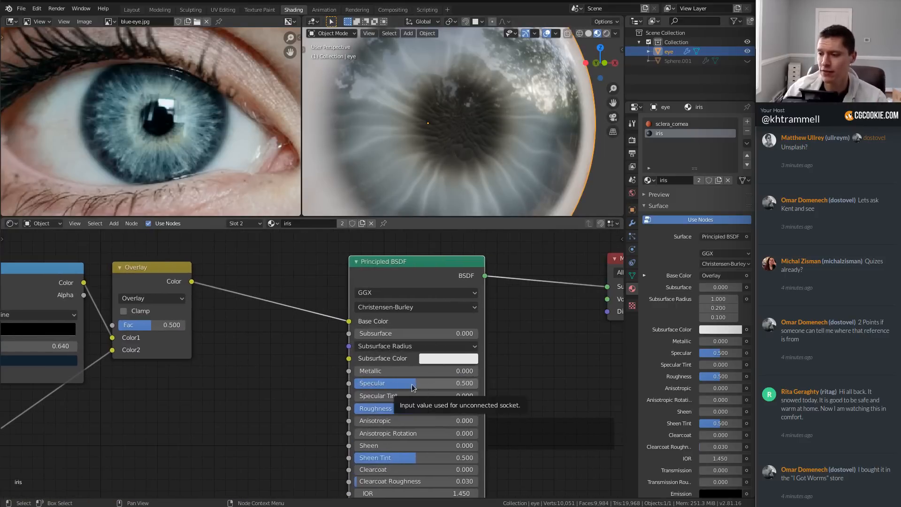
{"action": "left_click_drag", "start_coordinate": [414, 386], "coordinate": [444, 370]}
{"action": "middle_click_drag", "start_coordinate": [495, 131], "coordinate": [474, 112]}
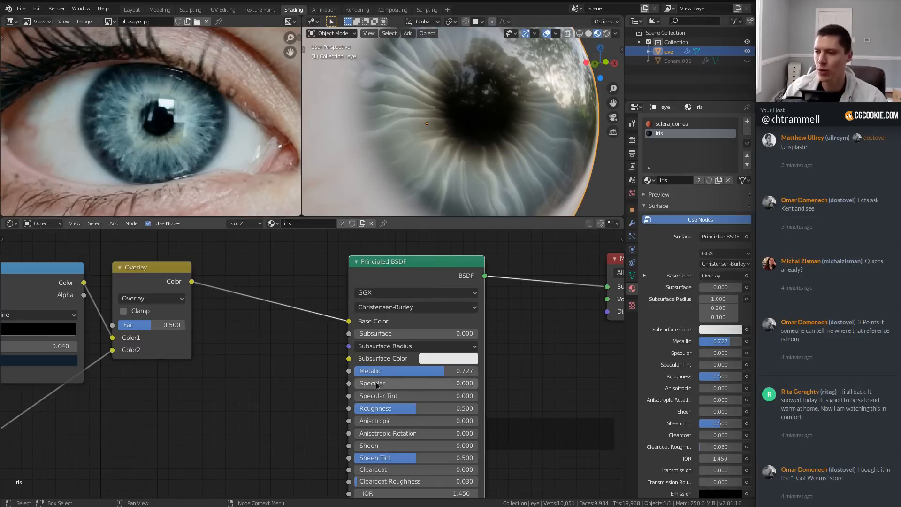
Step: Check the whole eye from several angles and save the file
{"action": "scroll", "coordinate": [539, 159], "scroll_direction": "down", "scroll_amount": 8}
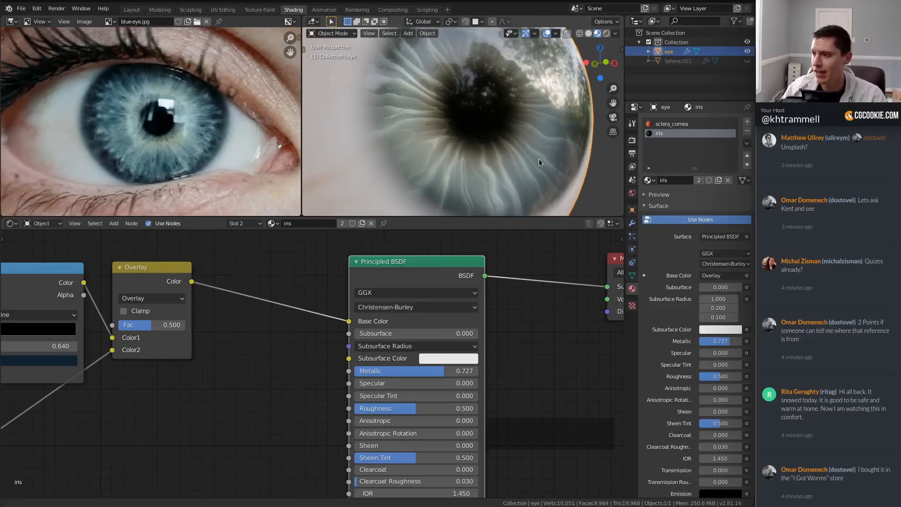
{"action": "mouse_move", "coordinate": [569, 142]}
{"action": "middle_mouse_down"}
{"action": "mouse_move", "coordinate": [523, 144]}
{"action": "mouse_move", "coordinate": [570, 147]}
{"action": "middle_mouse_up"}
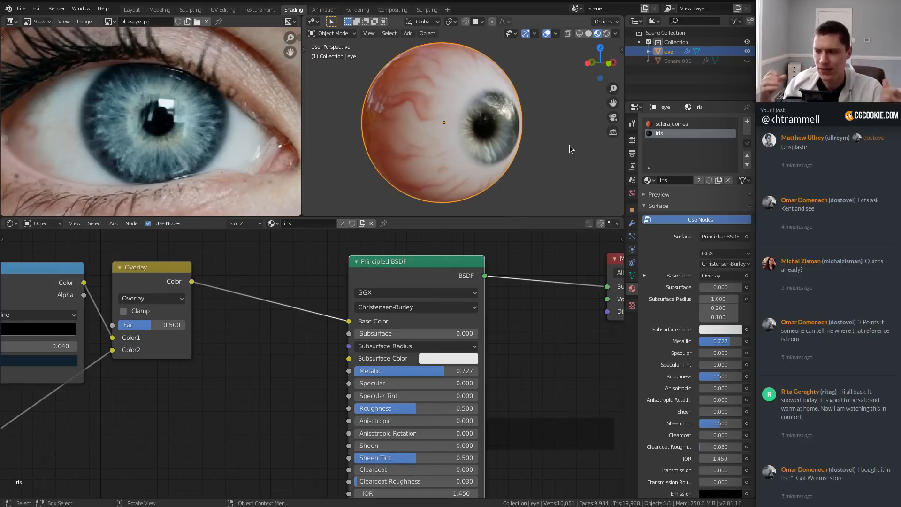
{"action": "middle_click_drag", "start_coordinate": [507, 139], "coordinate": [541, 138]}
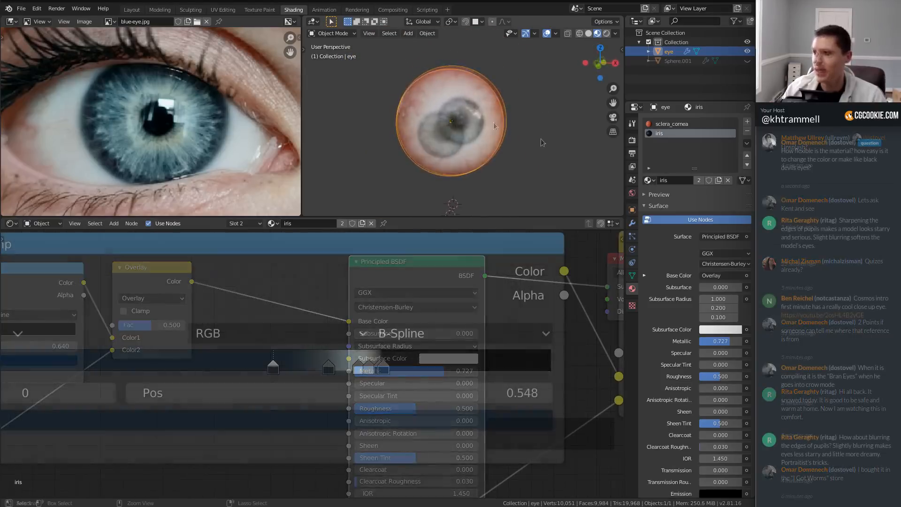
{"action": "key", "text": "ctrl+s"}
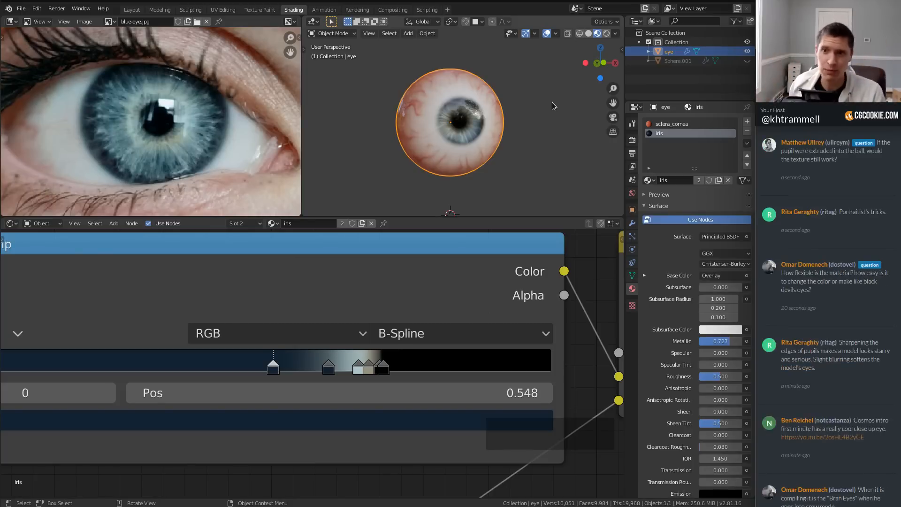
{"action": "middle_click_drag", "start_coordinate": [552, 102], "coordinate": [515, 113]}
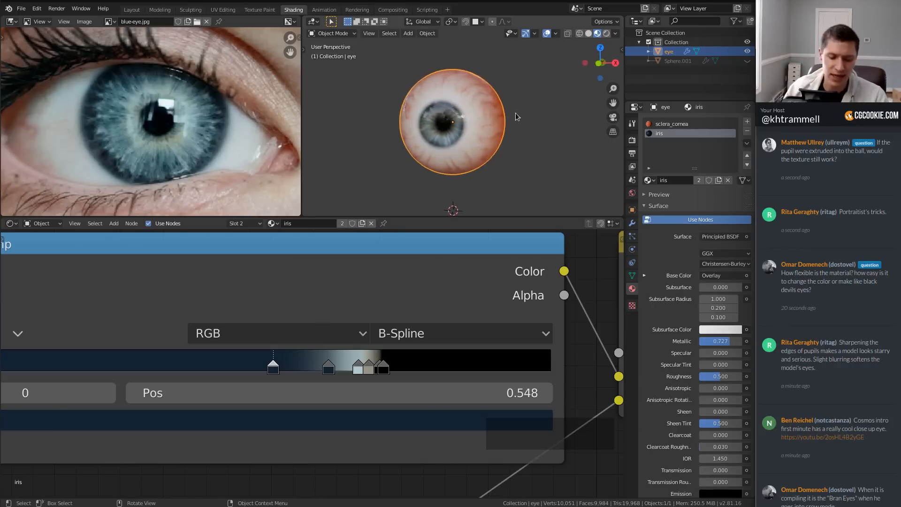
{"action": "key", "text": "ctrl+s"}
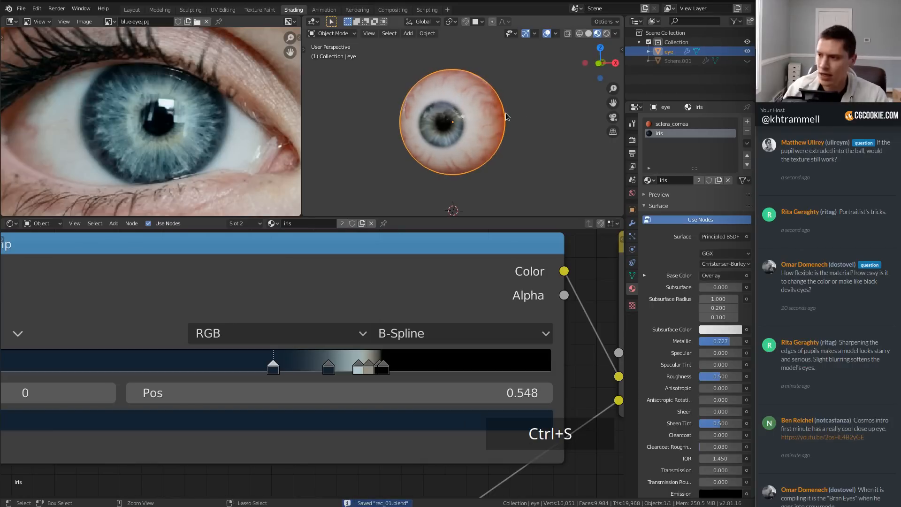
Step: Copy the eye object, and open the anAtomic Lex head file from the recent files
{"action": "key", "text": "ctrl+c"}
{"action": "left_click", "coordinate": [22, 8]}
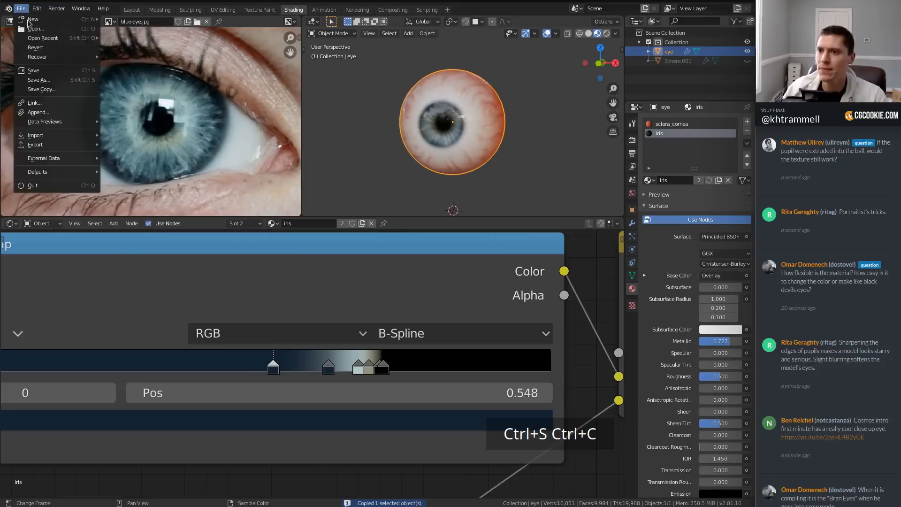
{"action": "mouse_move", "coordinate": [46, 38]}
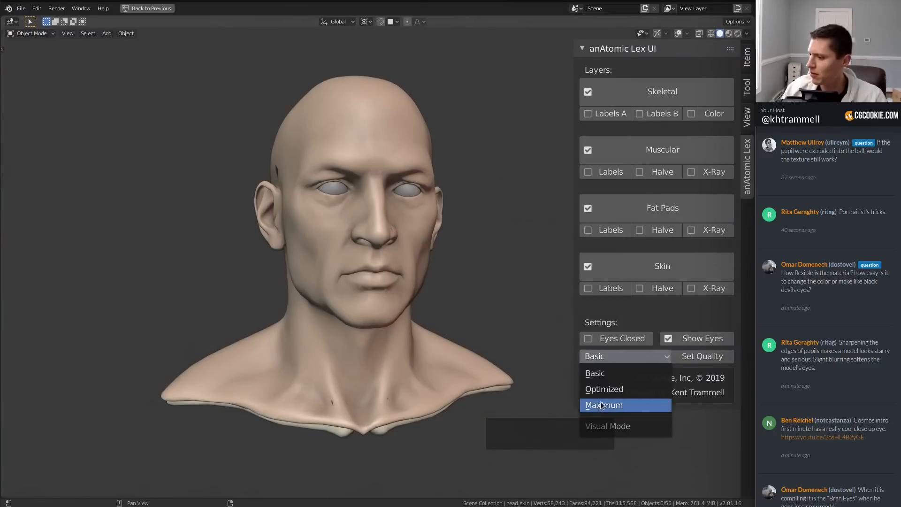
Step: Set the anAtomic Lex quality to Maximum and switch the viewport to rendered shading
{"action": "left_click", "coordinate": [563, 459]}
{"action": "left_click", "coordinate": [702, 357]}
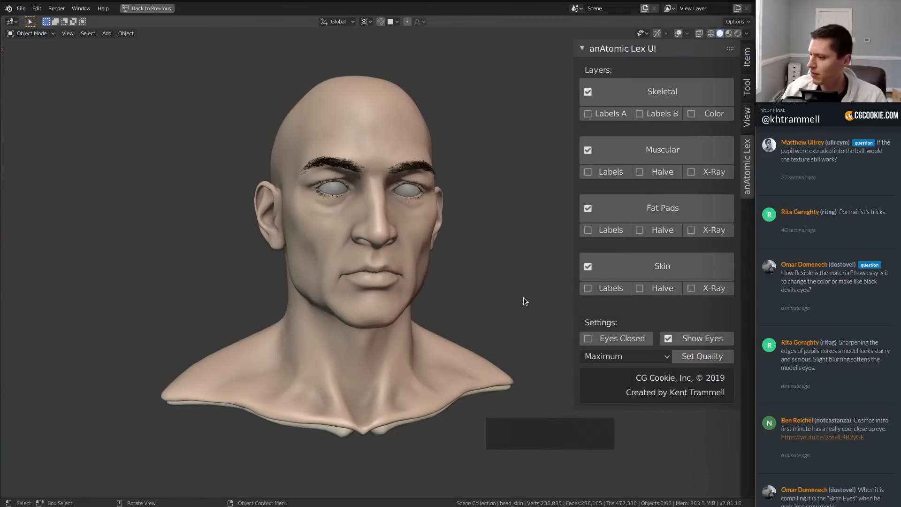
{"action": "key", "text": "z"}
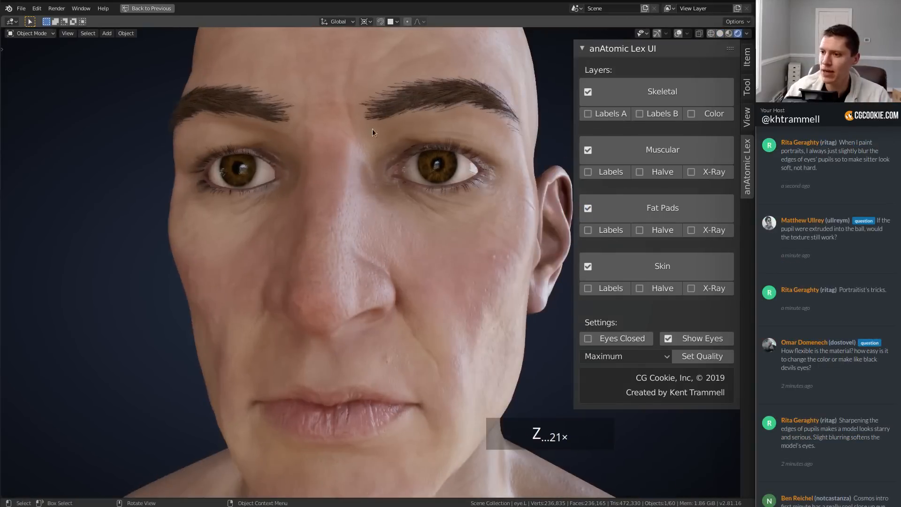
Step: Turn the viewport overlays back on, hide the sidebar and delete the head's original eye.L object
{"action": "left_click", "coordinate": [678, 34]}
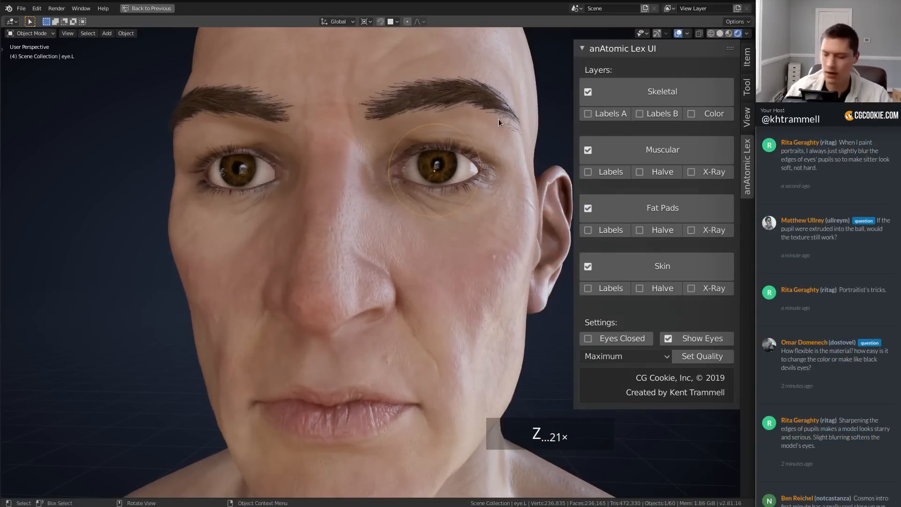
{"action": "key", "text": "n"}
{"action": "key", "text": "x"}
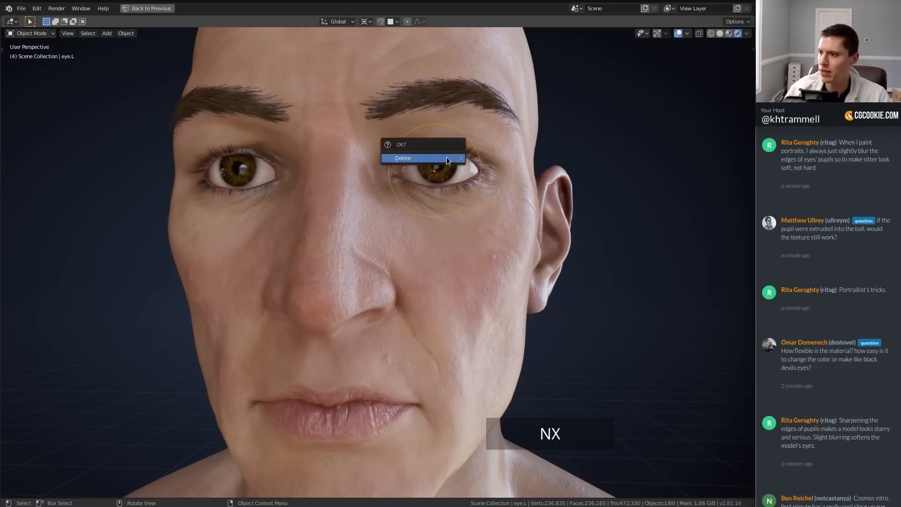
{"action": "left_click", "coordinate": [443, 159]}
Step: Paste the copied blue eye into the head scene and view it together with the head
{"action": "scroll", "coordinate": [518, 280], "scroll_direction": "down", "scroll_amount": 3}
{"action": "key", "text": "ctrl+v"}
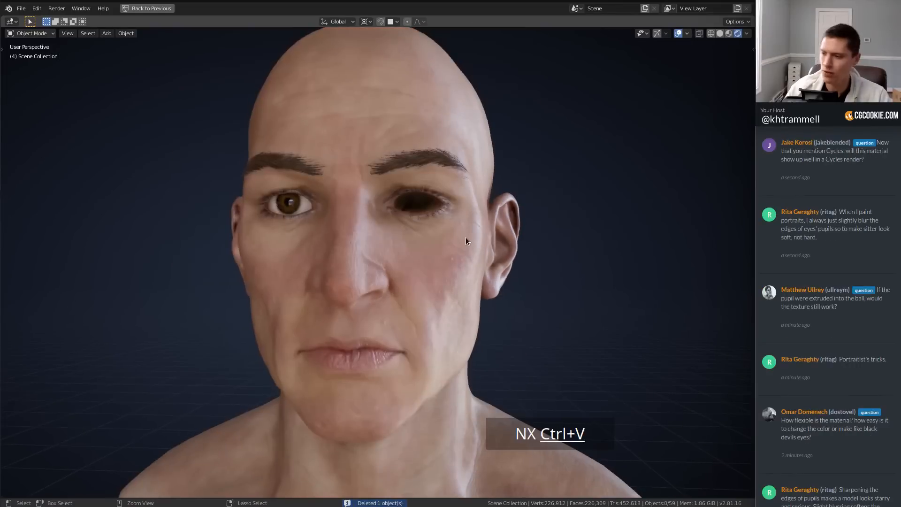
{"action": "scroll", "coordinate": [492, 298], "scroll_direction": "down", "scroll_amount": 2}
{"action": "middle_click_drag", "start_coordinate": [544, 323], "coordinate": [560, 251], "text": "shift"}
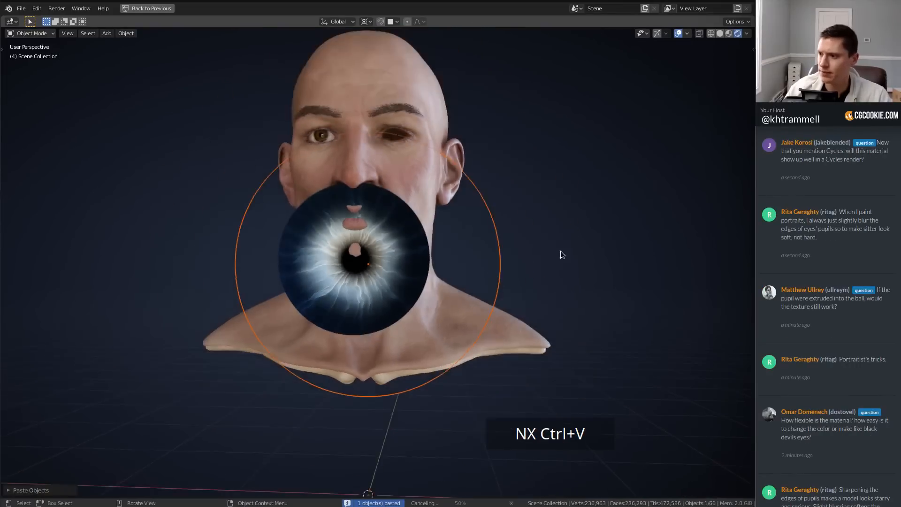
{"action": "mouse_move", "coordinate": [507, 243]}
{"action": "middle_mouse_down"}
{"action": "mouse_move", "coordinate": [528, 253]}
{"action": "mouse_move", "coordinate": [514, 255]}
{"action": "middle_mouse_up"}
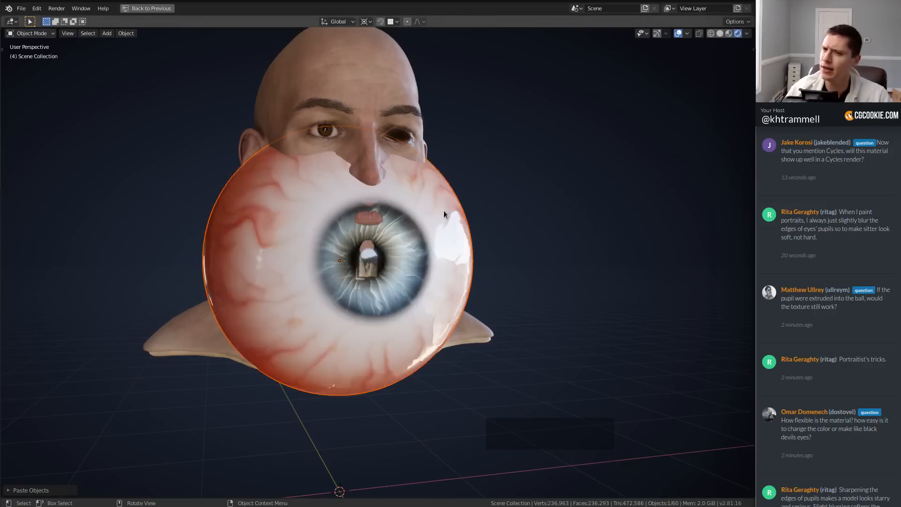
{"action": "middle_click_drag", "start_coordinate": [444, 210], "coordinate": [514, 193]}
{"action": "scroll", "coordinate": [511, 190], "scroll_direction": "up", "scroll_amount": 3}
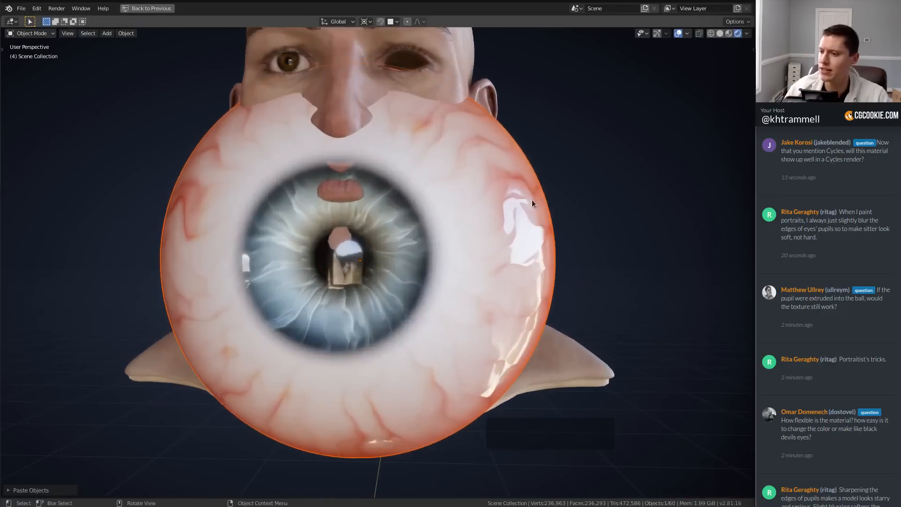
Step: Scale the pasted eye down and, in front view, move it about 0.28 m in X and 1.84 m up to the empty eye socket
{"action": "key", "text": "s"}
{"action": "left_click", "coordinate": [421, 352]}
{"action": "scroll", "coordinate": [431, 318], "scroll_direction": "down", "scroll_amount": 2}
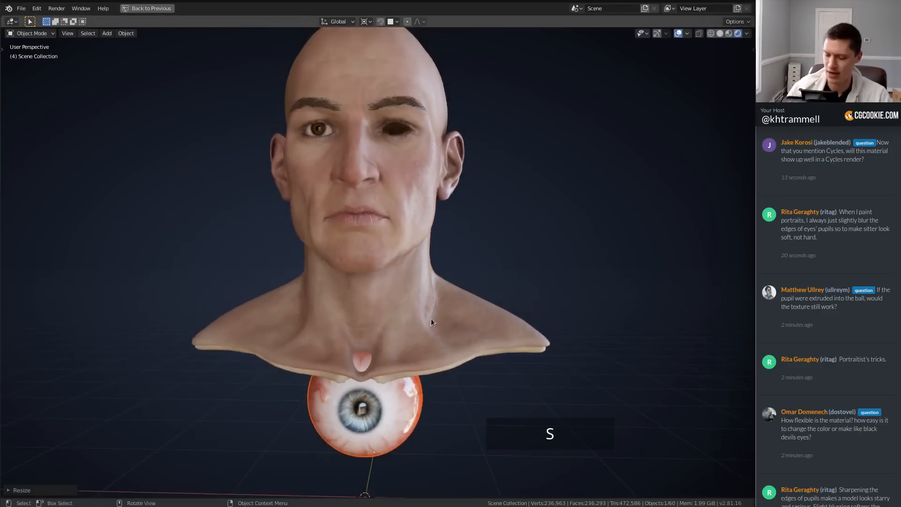
{"action": "key", "text": "KP_1"}
{"action": "key", "text": "g"}
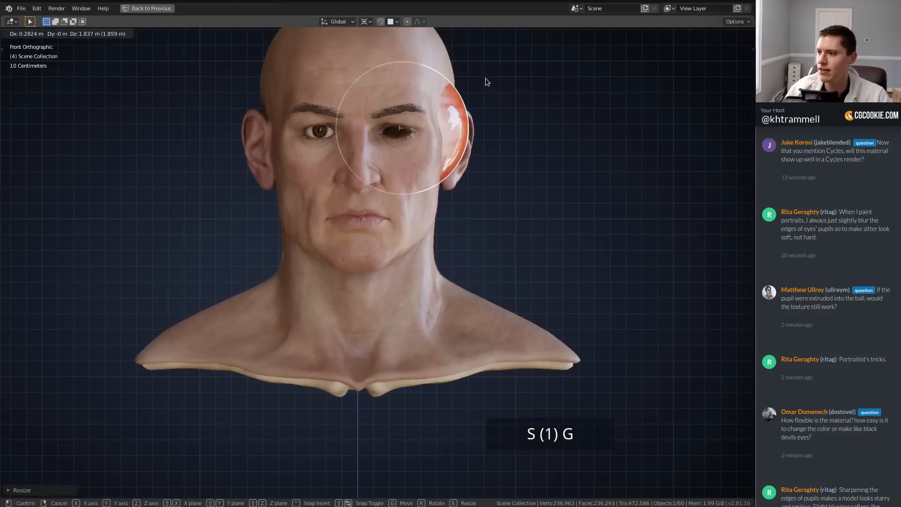
{"action": "left_click", "coordinate": [485, 74]}
Step: Set the transform pivot point to Median Point and scale the eye down to roughly fit the socket
{"action": "key", "text": "s"}
{"action": "right_click", "coordinate": [488, 117]}
{"action": "left_click", "coordinate": [367, 22]}
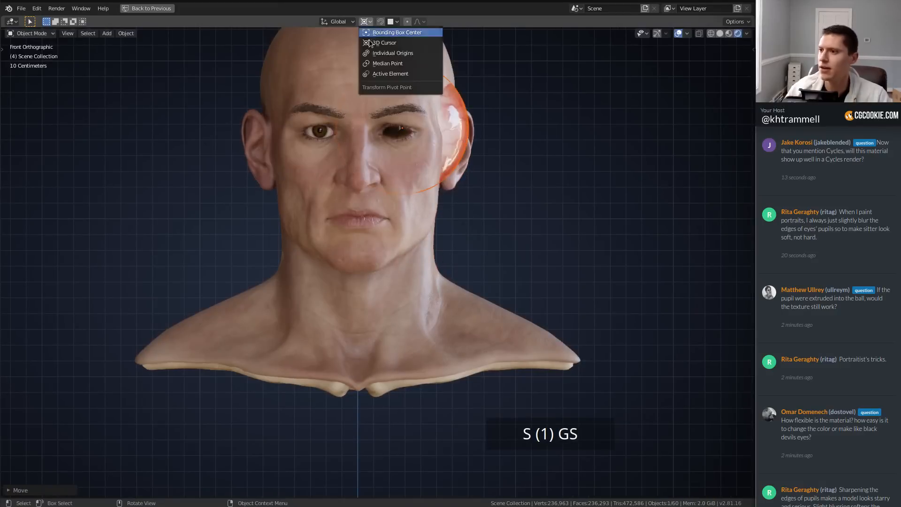
{"action": "left_click", "coordinate": [376, 64]}
{"action": "key", "text": "s"}
{"action": "left_click", "coordinate": [453, 143]}
Step: In side view, move the eye along Y into the depth of the empty socket, and frame it
{"action": "key", "text": "KP_3"}
{"action": "key", "text": "g"}
{"action": "key", "text": "y"}
{"action": "left_click", "coordinate": [349, 114]}
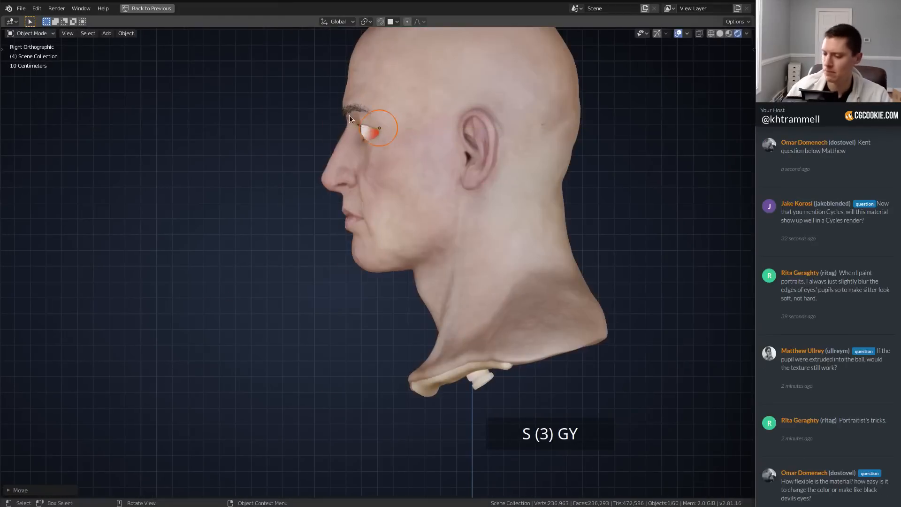
{"action": "key", "text": "KP_Decimal"}
{"action": "middle_click_drag", "start_coordinate": [359, 136], "coordinate": [545, 201]}
Step: Resize the eye to fit the eyelids and adjust its depth along Y
{"action": "key", "text": "s"}
{"action": "left_click", "coordinate": [516, 209]}
{"action": "key", "text": "g"}
{"action": "key", "text": "s"}
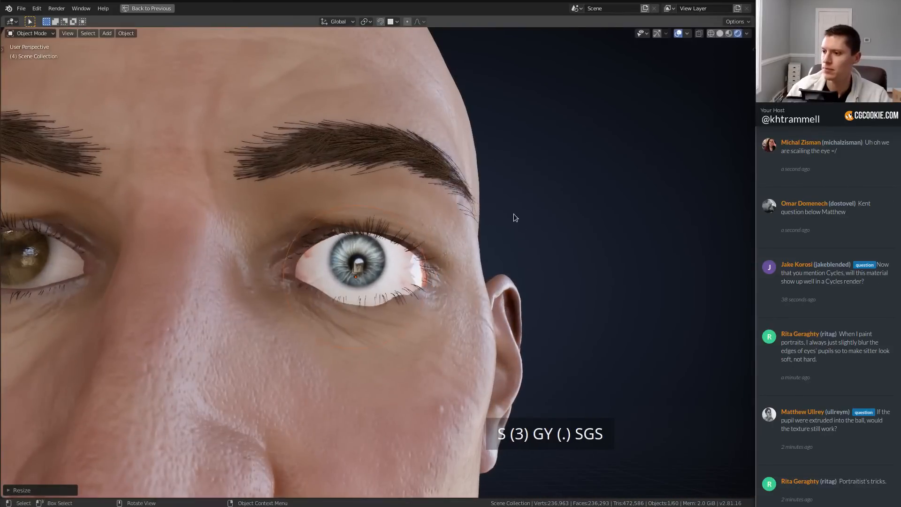
{"action": "key", "text": "g"}
{"action": "key", "text": "y"}
{"action": "left_click", "coordinate": [451, 241]}
Step: In front view, enlarge the eye by a factor of about 1.1 and shift it sideways within the eyelid opening
{"action": "key", "text": "KP_1"}
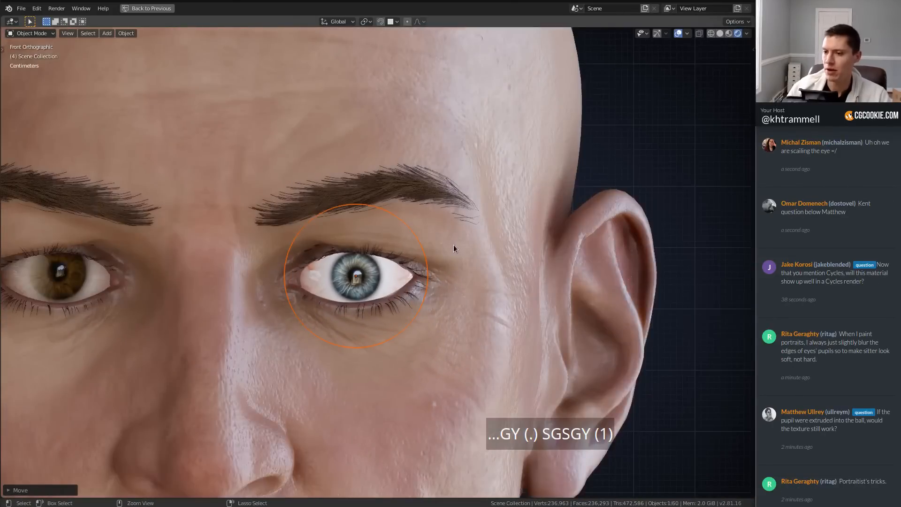
{"action": "scroll", "coordinate": [454, 244], "scroll_direction": "down", "scroll_amount": 2}
{"action": "key", "text": "s"}
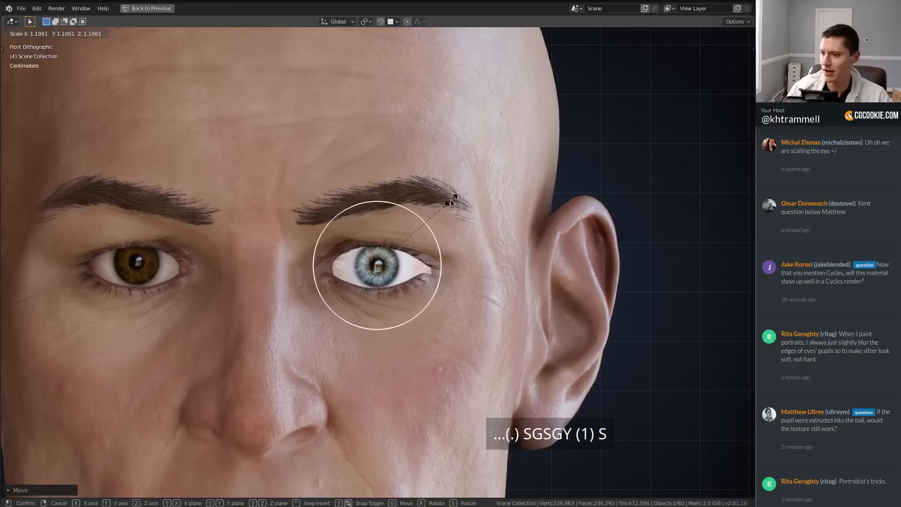
{"action": "left_click", "coordinate": [444, 203]}
{"action": "key", "text": "g"}
{"action": "left_click", "coordinate": [444, 202]}
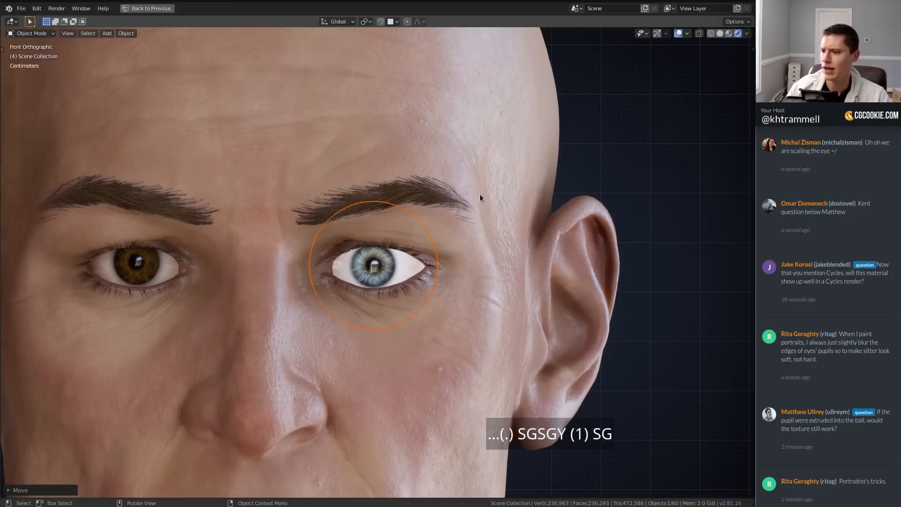
Step: Enlarge the eye slightly more and move it along Y until it sits behind the eyelids
{"action": "key", "text": "s"}
{"action": "key", "text": "g"}
{"action": "key", "text": "y"}
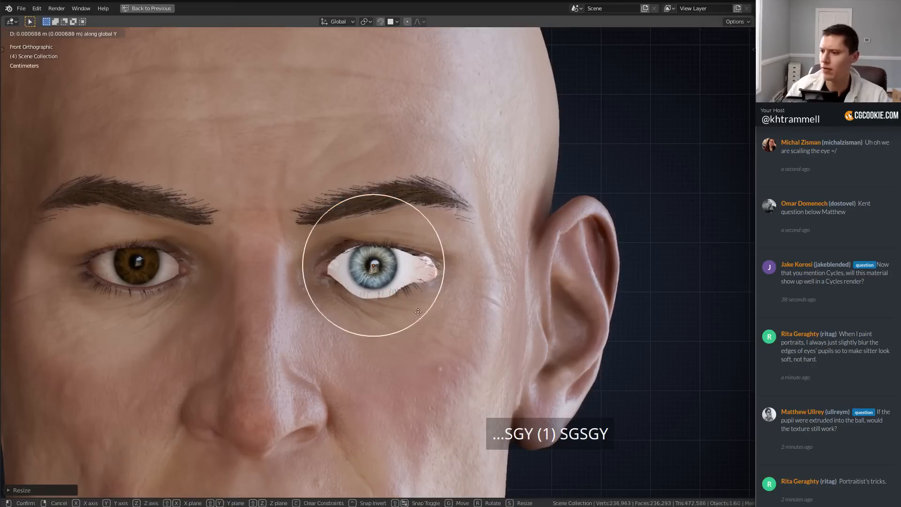
{"action": "left_click", "coordinate": [485, 131]}
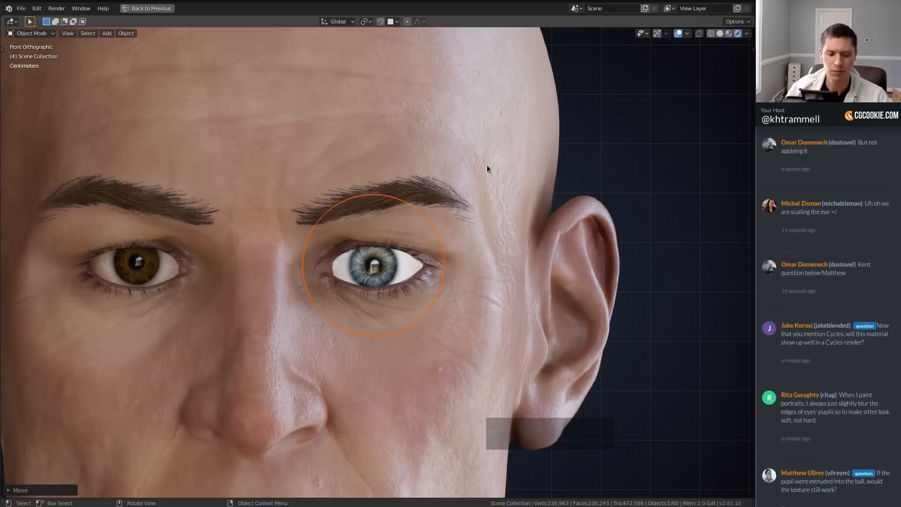
Step: Turn the eye with a trackball rotation to match the gaze, and fine-tune its position along Y, along Z and freely
{"action": "key", "text": "r"}
{"action": "key", "text": "r"}
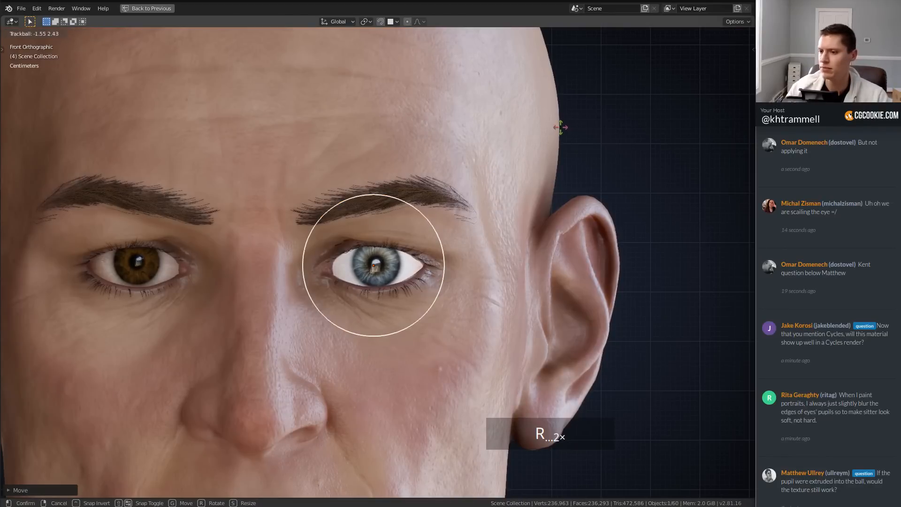
{"action": "left_click", "coordinate": [561, 126]}
{"action": "mouse_move", "coordinate": [480, 238]}
{"action": "middle_mouse_down"}
{"action": "mouse_move", "coordinate": [413, 250]}
{"action": "mouse_move", "coordinate": [477, 237]}
{"action": "middle_mouse_up"}
{"action": "key", "text": "g"}
{"action": "key", "text": "y"}
{"action": "left_click", "coordinate": [404, 242]}
{"action": "key", "text": "g"}
{"action": "key", "text": "z"}
{"action": "left_click", "coordinate": [405, 235]}
{"action": "key", "text": "g"}
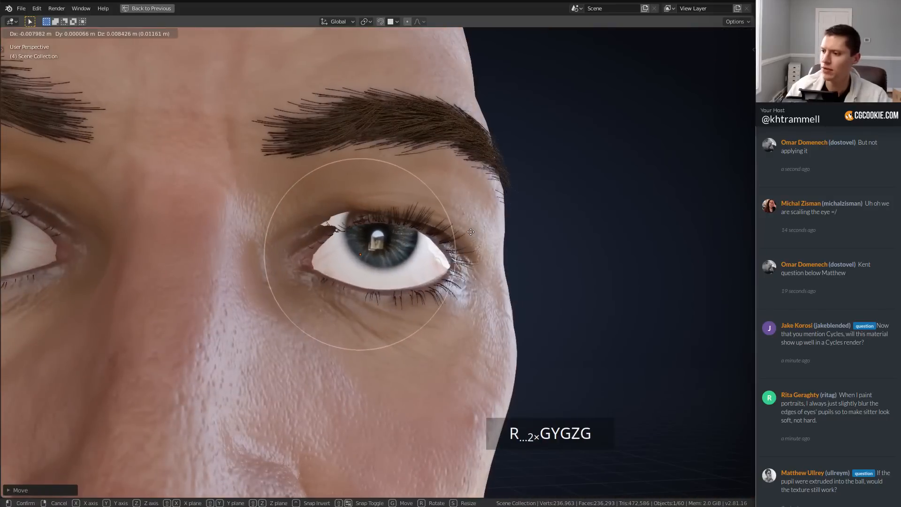
{"action": "left_click", "coordinate": [471, 233]}
Step: Rotate the eye about its local X axis to correct the vertical gaze direction
{"action": "key", "text": "r"}
{"action": "key", "text": "x"}
{"action": "key", "text": "x"}
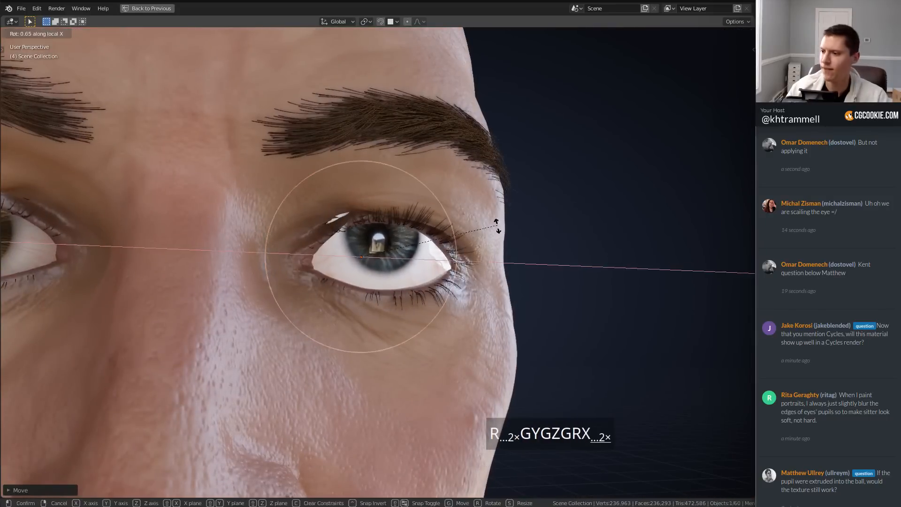
{"action": "left_click", "coordinate": [493, 245]}
Step: Deselect the eye and compare its fit and look with the brown eye across the whole face
{"action": "scroll", "coordinate": [492, 237], "scroll_direction": "down", "scroll_amount": 1}
{"action": "middle_click_drag", "start_coordinate": [491, 228], "coordinate": [491, 237]}
{"action": "scroll", "coordinate": [492, 233], "scroll_direction": "down", "scroll_amount": 4}
{"action": "middle_click_drag", "start_coordinate": [504, 205], "coordinate": [553, 215]}
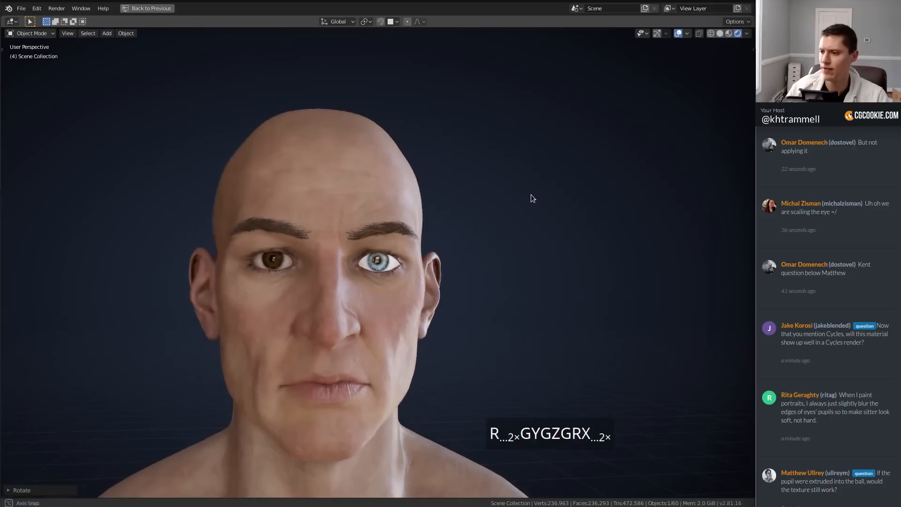
{"action": "key", "text": "a"}
{"action": "key", "text": "a"}
{"action": "middle_click_drag", "start_coordinate": [452, 188], "coordinate": [226, 262]}
{"action": "left_click", "coordinate": [370, 268]}
{"action": "key", "text": "a"}
{"action": "key", "text": "a"}
{"action": "middle_click_drag", "start_coordinate": [308, 250], "coordinate": [316, 250]}
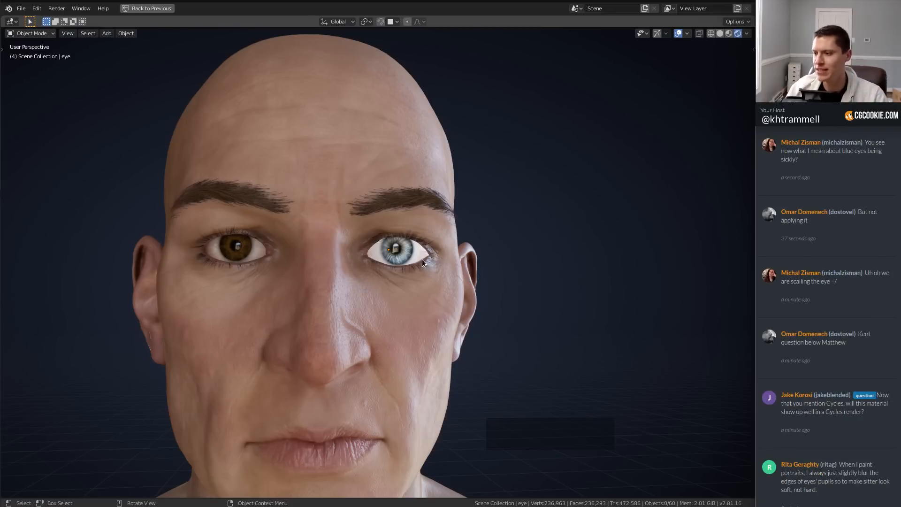
Step: Shift the blue eye along X, scale it to about 0.98, nudge it along X again and deselect it
{"action": "middle_click_drag", "start_coordinate": [519, 272], "coordinate": [464, 254]}
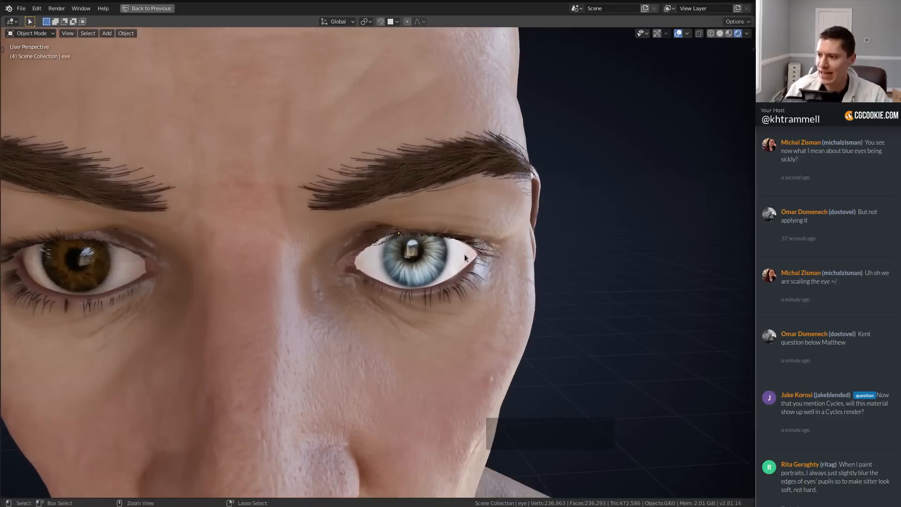
{"action": "key", "text": "g"}
{"action": "key", "text": "x"}
{"action": "left_click", "coordinate": [488, 246]}
{"action": "key", "text": "s"}
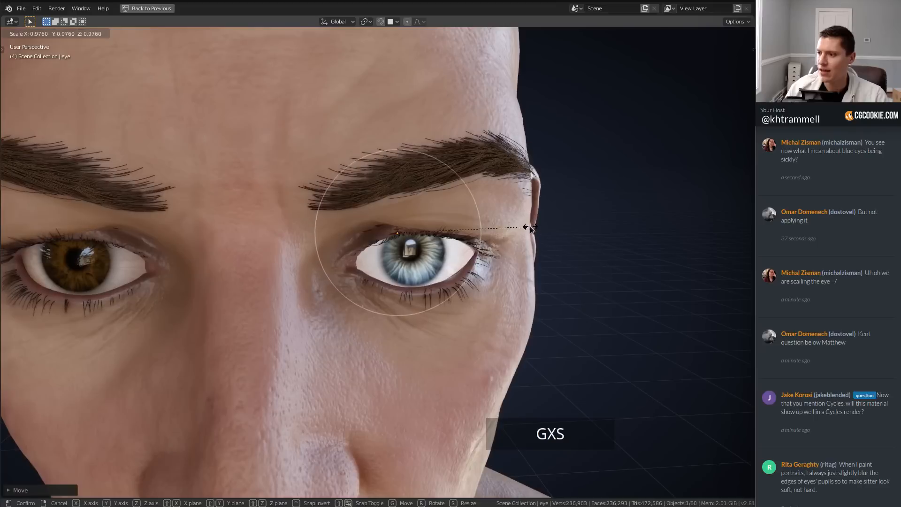
{"action": "left_click", "coordinate": [524, 227]}
{"action": "key", "text": "g"}
{"action": "key", "text": "x"}
{"action": "left_click", "coordinate": [513, 228]}
{"action": "mouse_move", "coordinate": [513, 228]}
{"action": "middle_mouse_down"}
{"action": "mouse_move", "coordinate": [515, 187]}
{"action": "mouse_move", "coordinate": [505, 223]}
{"action": "middle_mouse_up"}
{"action": "key", "text": "a"}
{"action": "key", "text": "a"}
{"action": "scroll", "coordinate": [509, 200], "scroll_direction": "down", "scroll_amount": 3}
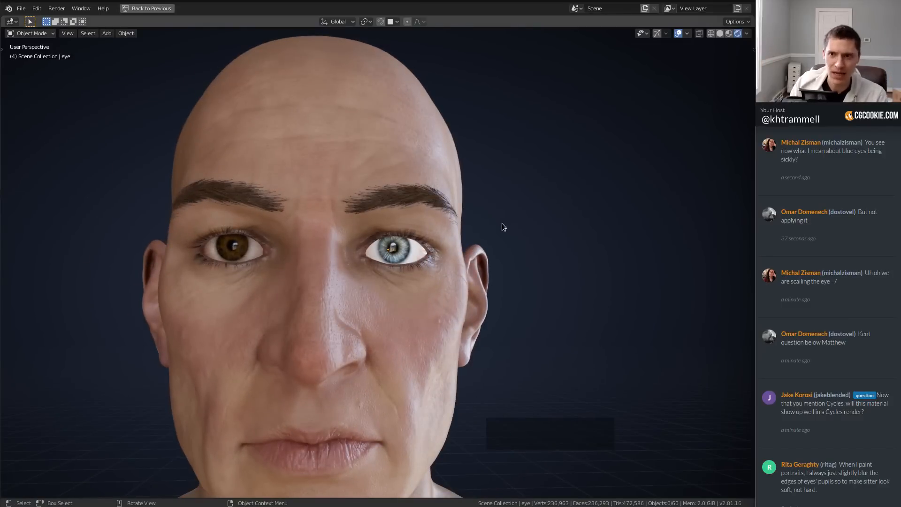
Step: Restore the full window layout and expand the Screen Space Reflections settings of the Eevee render properties for inspection
{"action": "key", "text": "ctrl+space"}
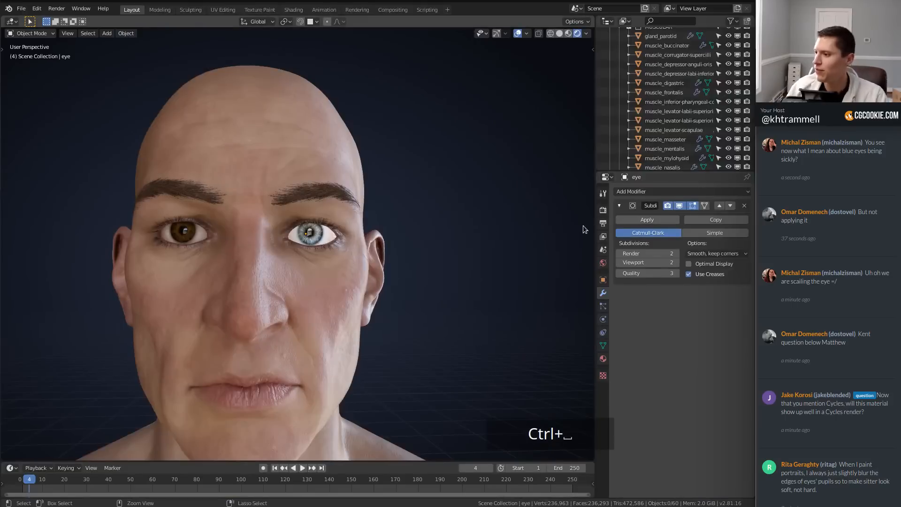
{"action": "left_click", "coordinate": [603, 209]}
{"action": "middle_click_drag", "start_coordinate": [682, 324], "coordinate": [690, 302], "text": "ctrl"}
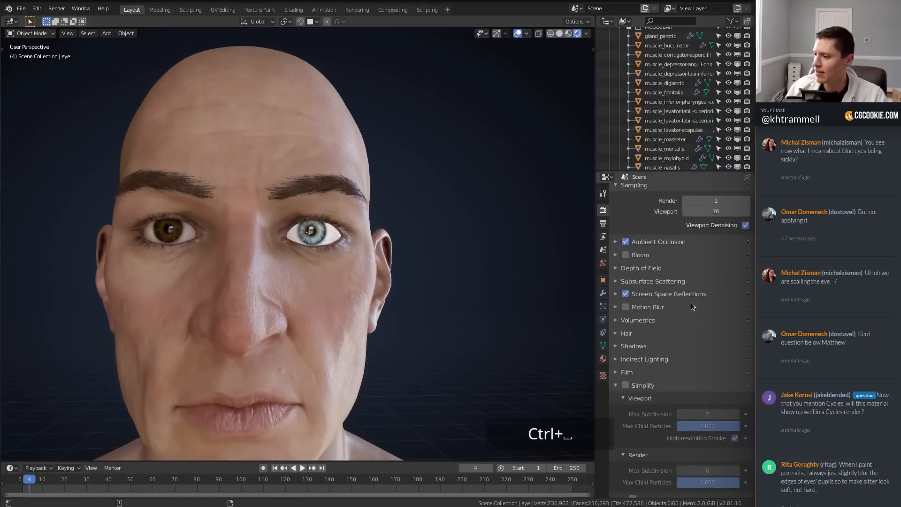
{"action": "middle_click_drag", "start_coordinate": [679, 353], "coordinate": [684, 343], "text": "ctrl"}
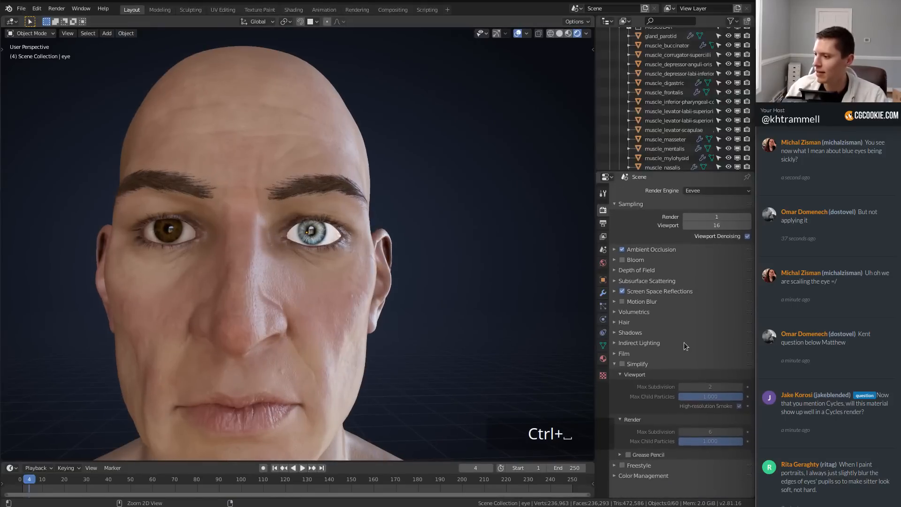
{"action": "left_click", "coordinate": [614, 291]}
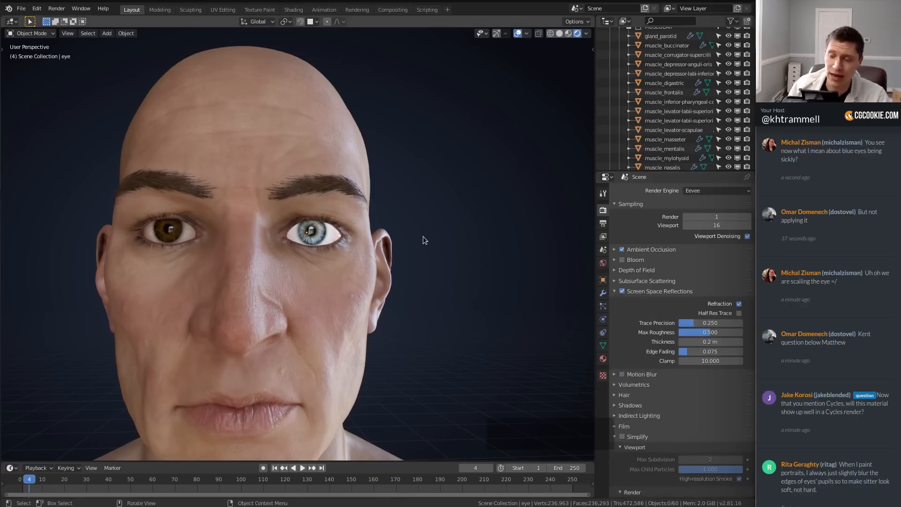
Step: Switch to the Shading workspace, set its viewport to rendered shading and frame the face
{"action": "left_click", "coordinate": [293, 9]}
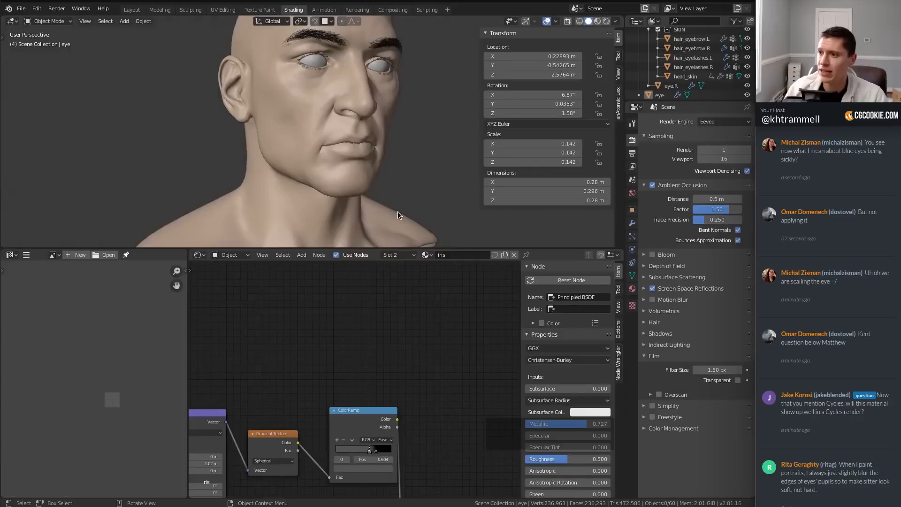
{"action": "key", "text": "z"}
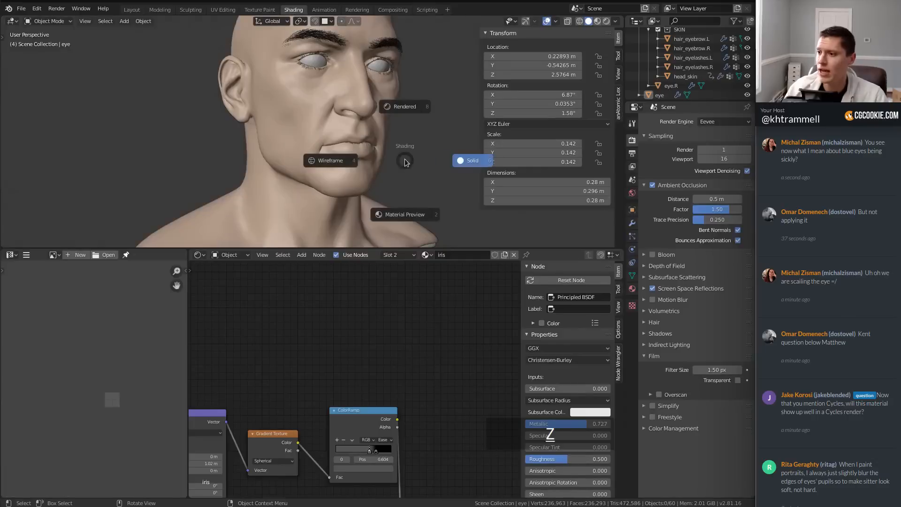
{"action": "left_click", "coordinate": [415, 124]}
{"action": "scroll", "coordinate": [416, 126], "scroll_direction": "up", "scroll_amount": 5}
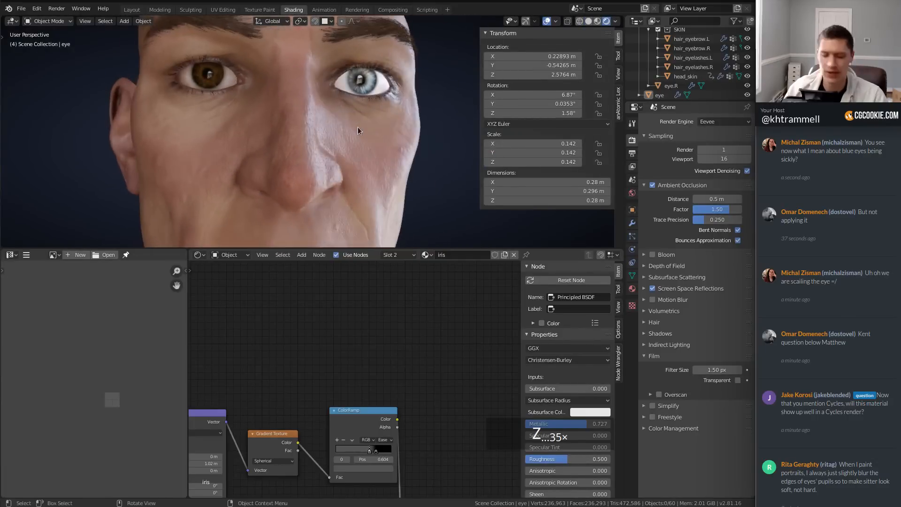
Step: Hide the viewport and node editor sidebars, merge the image editor into the node editor, and frame the blue eye
{"action": "key", "text": "n"}
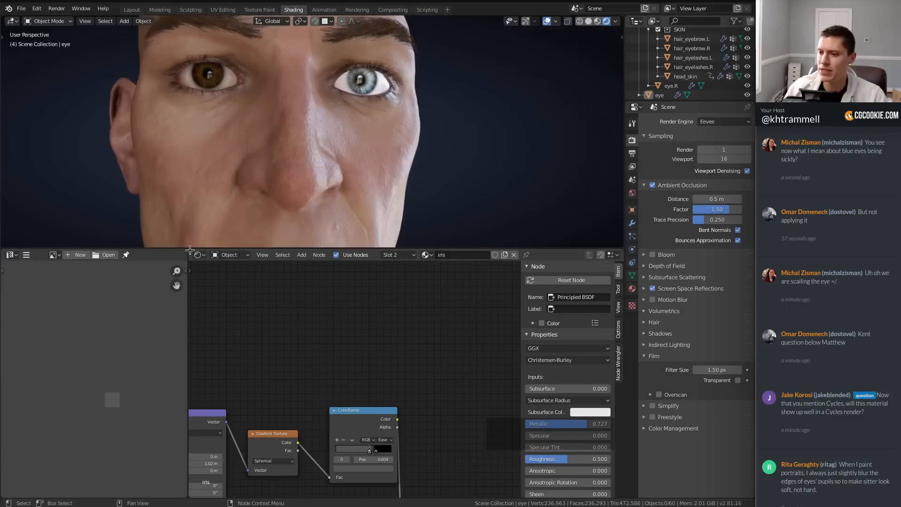
{"action": "left_click_drag", "start_coordinate": [189, 251], "coordinate": [167, 258]}
{"action": "key", "text": "n"}
{"action": "middle_click_drag", "start_coordinate": [264, 345], "coordinate": [442, 234]}
{"action": "scroll", "coordinate": [439, 299], "scroll_direction": "down", "scroll_amount": 6}
{"action": "scroll", "coordinate": [436, 299], "scroll_direction": "up", "scroll_amount": 2}
{"action": "middle_click_drag", "start_coordinate": [397, 146], "coordinate": [378, 171]}
{"action": "scroll", "coordinate": [378, 129], "scroll_direction": "up", "scroll_amount": 2}
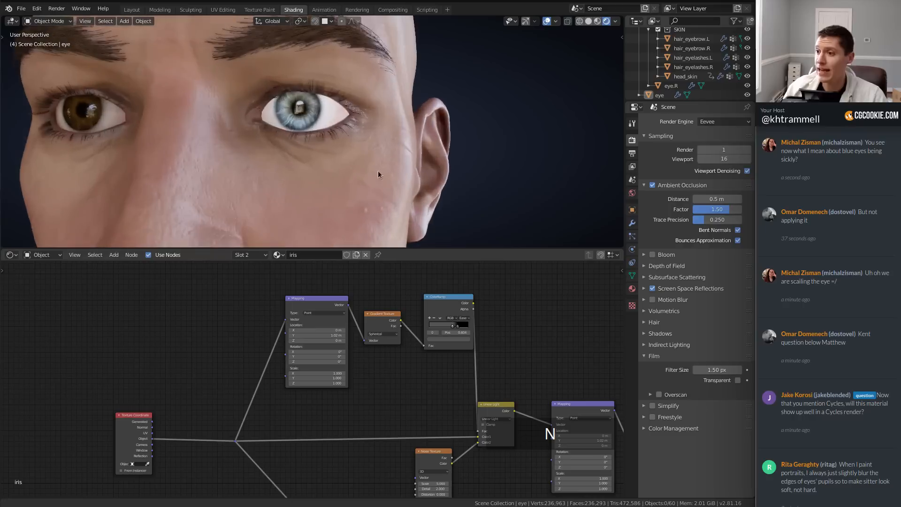
Step: Try an Ambient Occlusion node in the iris material by previewing its output on the eye, and delete it again
{"action": "middle_click_drag", "start_coordinate": [577, 321], "coordinate": [224, 343]}
{"action": "middle_click_drag", "start_coordinate": [559, 340], "coordinate": [375, 314]}
{"action": "key", "text": "shift+a"}
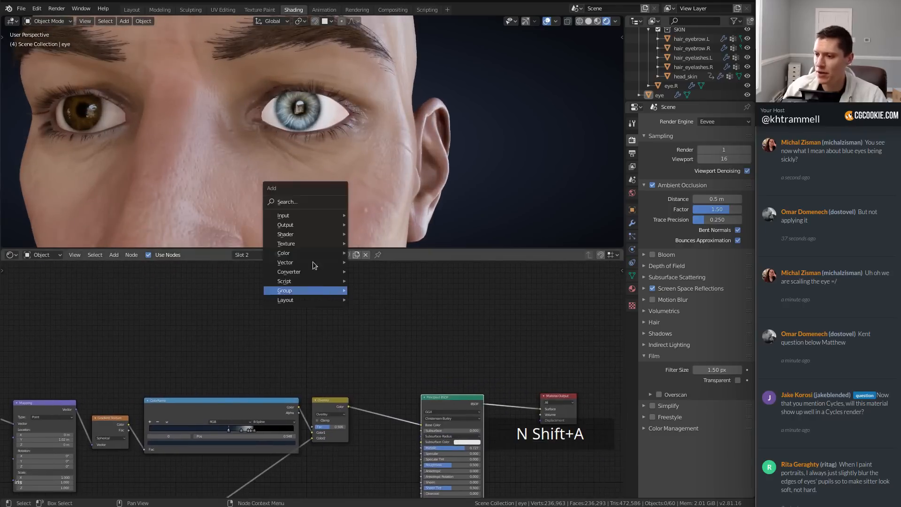
{"action": "mouse_move", "coordinate": [292, 215]}
{"action": "left_click", "coordinate": [370, 227]}
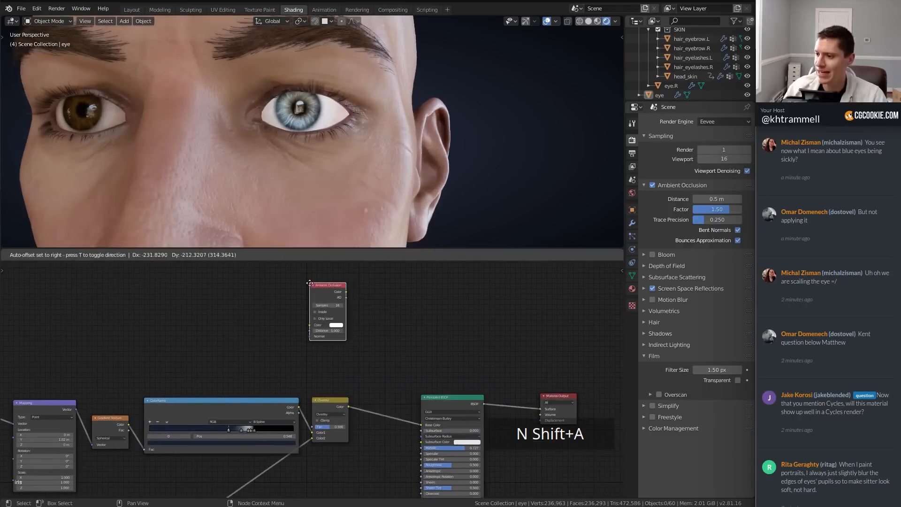
{"action": "left_click", "coordinate": [320, 302]}
{"action": "scroll", "coordinate": [316, 361], "scroll_direction": "up", "scroll_amount": 2}
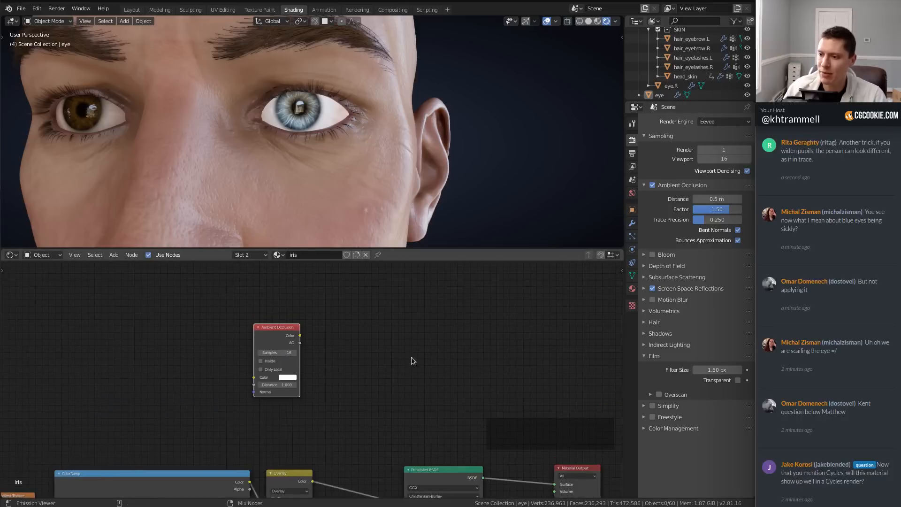
{"action": "left_click", "coordinate": [399, 357], "text": "ctrl+shift"}
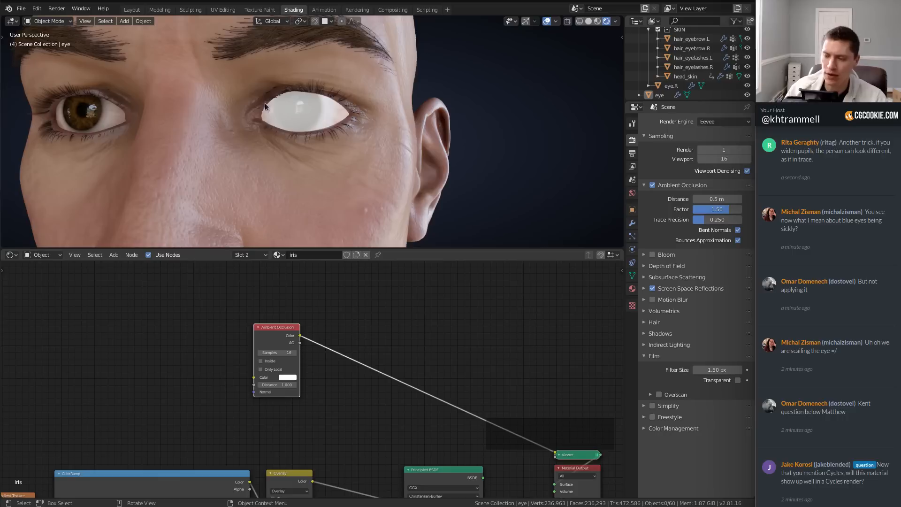
{"action": "middle_click_drag", "start_coordinate": [467, 377], "coordinate": [436, 372]}
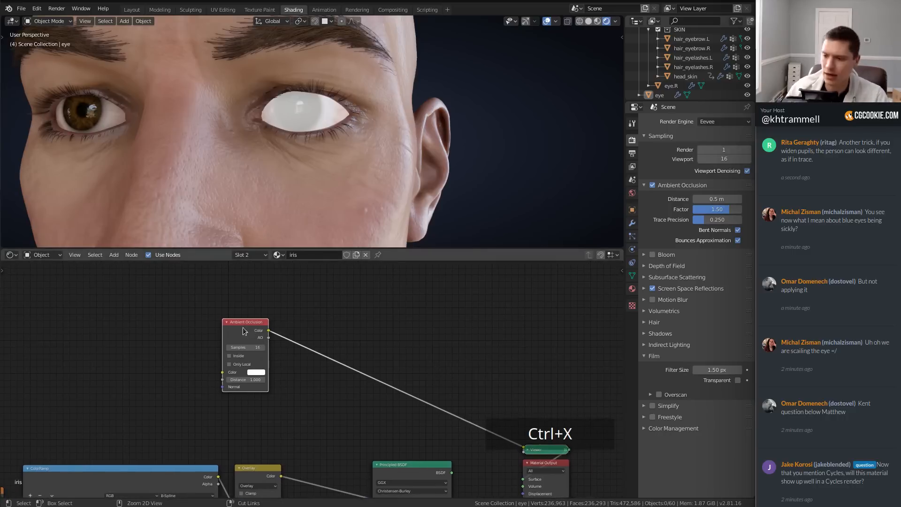
{"action": "key", "text": "ctrl+x"}
Step: Switch to the sclera_cornea material, add an Ambient Occlusion node above its node tree and preview it on the eye
{"action": "left_click", "coordinate": [242, 255]}
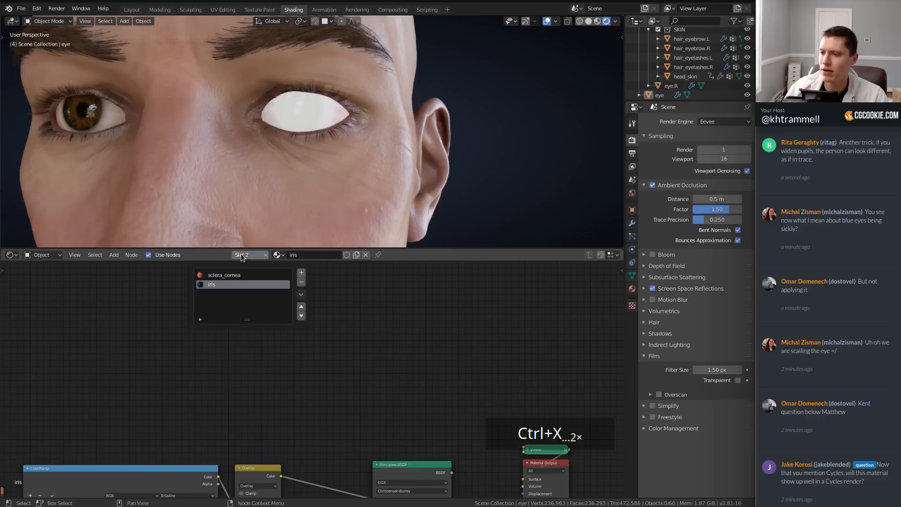
{"action": "left_click", "coordinate": [225, 275]}
{"action": "key", "text": "ctrl+v"}
{"action": "key", "text": "shift+a"}
{"action": "mouse_move", "coordinate": [265, 306]}
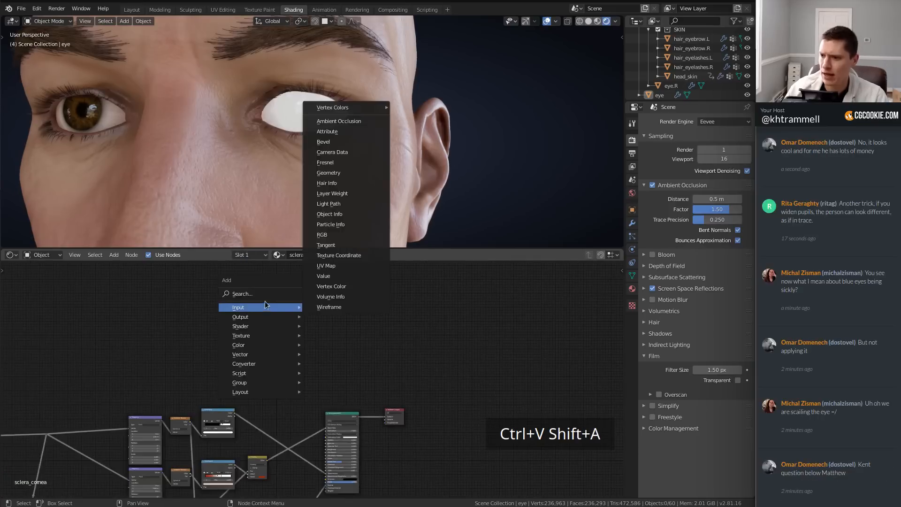
{"action": "left_click", "coordinate": [326, 122]}
{"action": "left_click", "coordinate": [275, 326]}
{"action": "middle_click_drag", "start_coordinate": [276, 352], "coordinate": [277, 371], "text": "ctrl"}
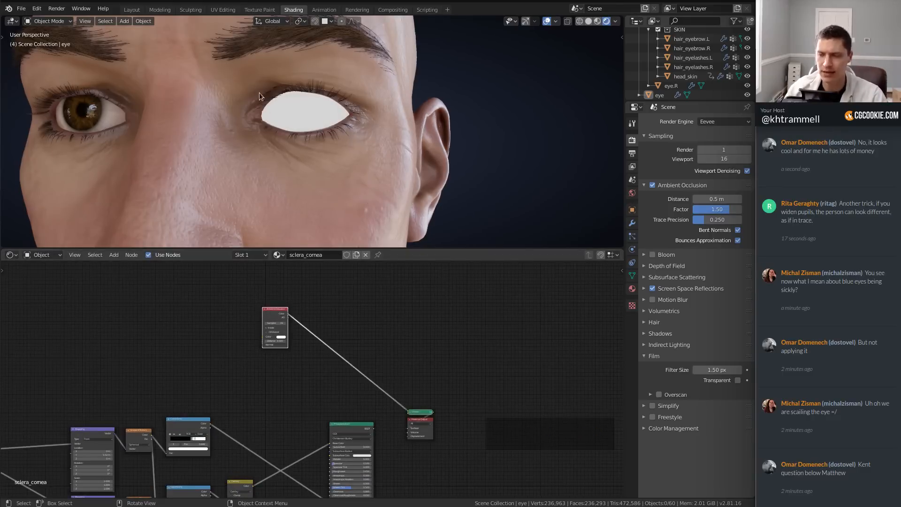
Step: Toggle Screen Space Reflections off and back on to compare its effect on the ambient occlusion preview
{"action": "scroll", "coordinate": [286, 101], "scroll_direction": "up", "scroll_amount": 5}
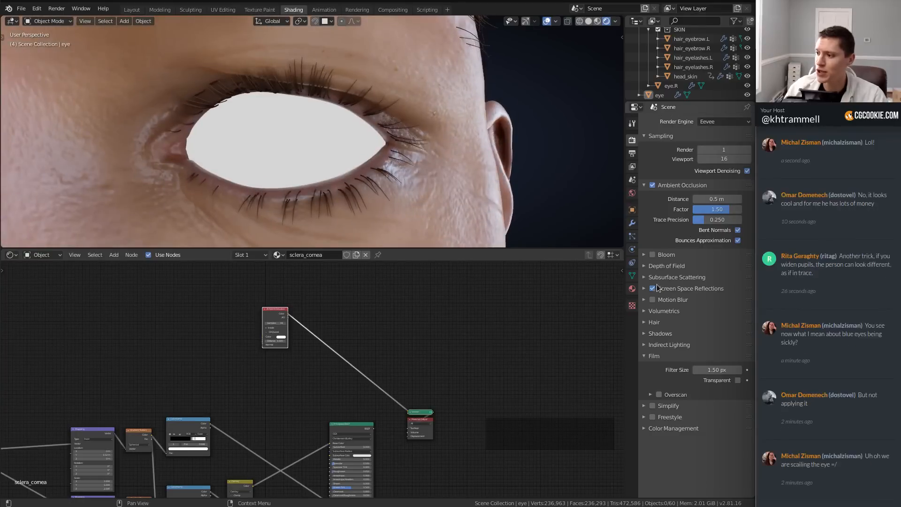
{"action": "left_click", "coordinate": [653, 288]}
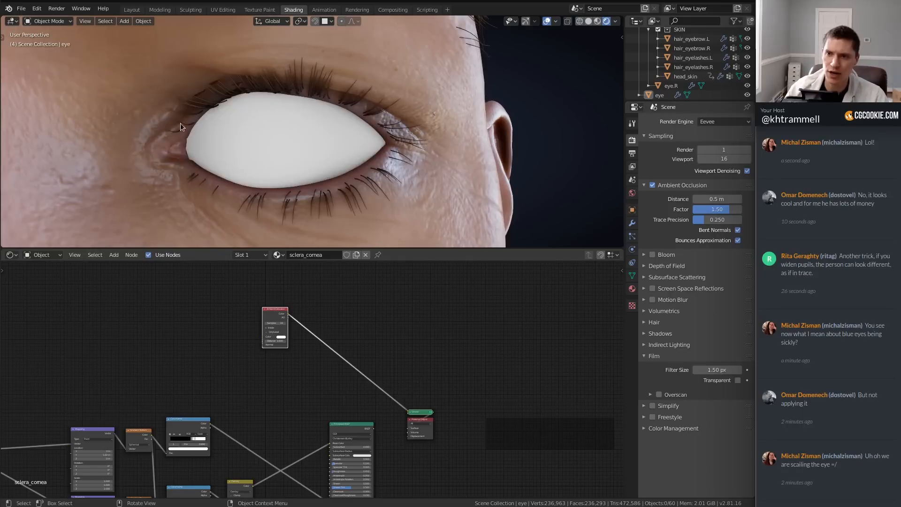
{"action": "left_click", "coordinate": [652, 288]}
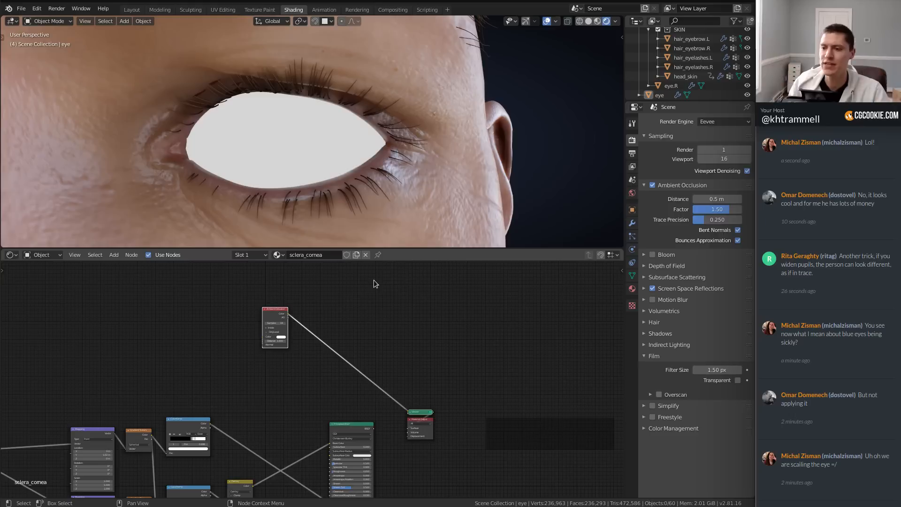
Step: Restore the Principled BSDF as the material output in both the sclera_cornea and iris materials
{"action": "left_click", "coordinate": [363, 430], "text": "ctrl+shift"}
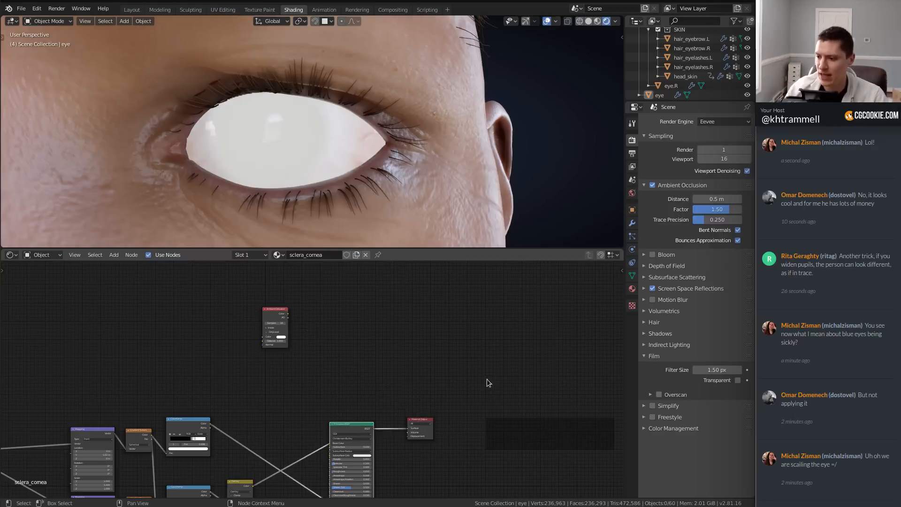
{"action": "left_click", "coordinate": [248, 254]}
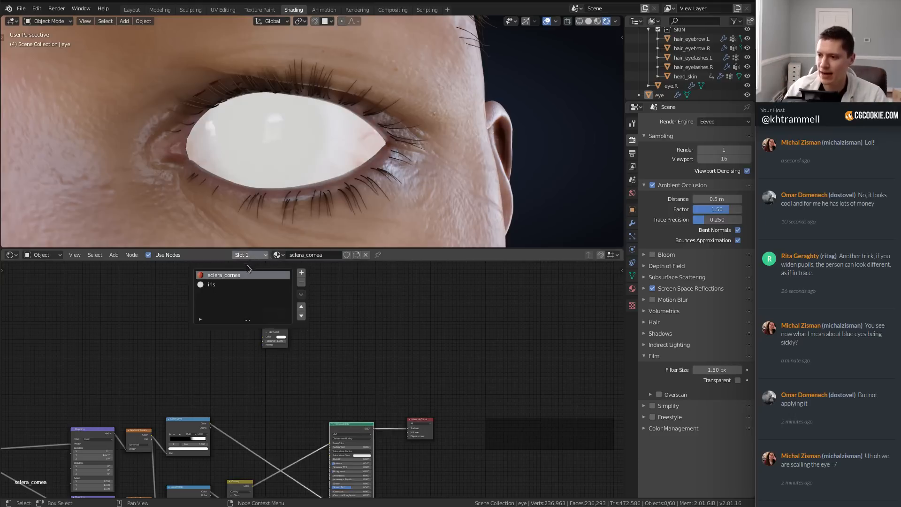
{"action": "left_click", "coordinate": [212, 284]}
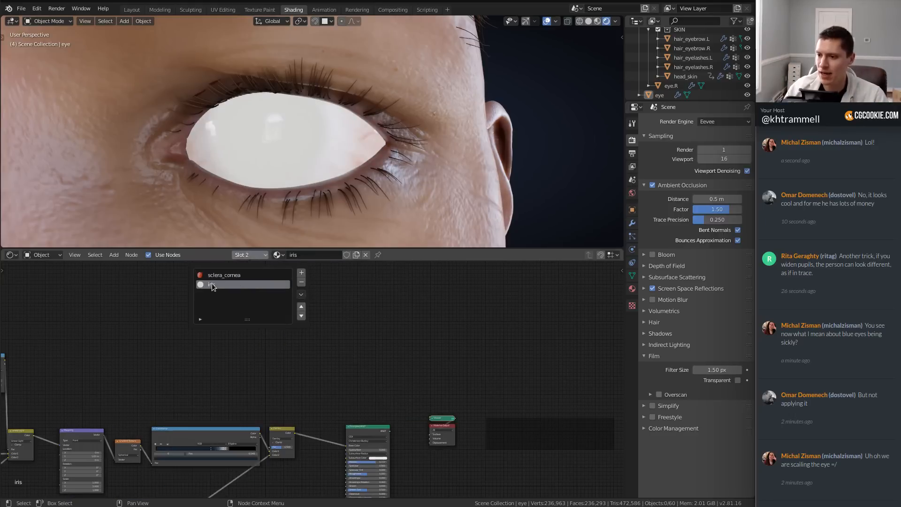
{"action": "left_click", "coordinate": [458, 361], "text": "ctrl+shift"}
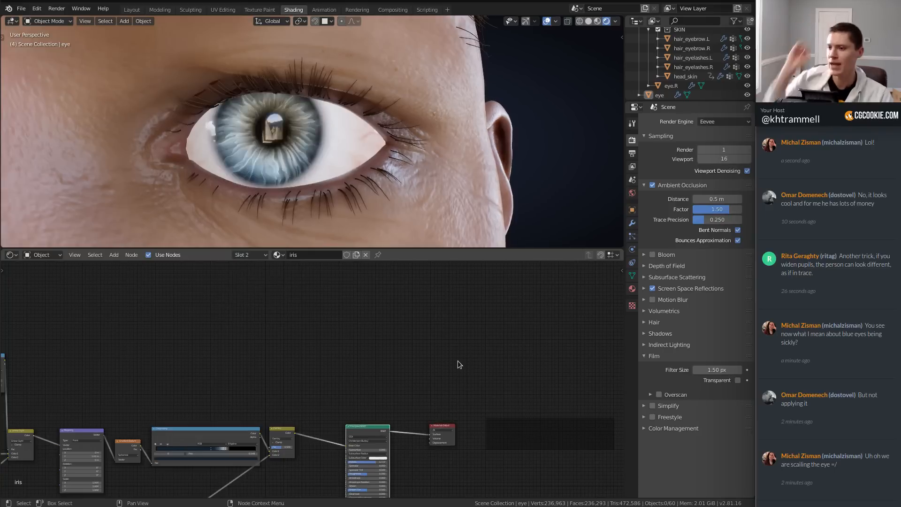
Step: Switch back to the sclera_cornea material and delete its Ambient Occlusion node
{"action": "left_click", "coordinate": [248, 253]}
{"action": "left_click", "coordinate": [239, 275]}
{"action": "left_click", "coordinate": [275, 329]}
{"action": "key", "text": "x"}
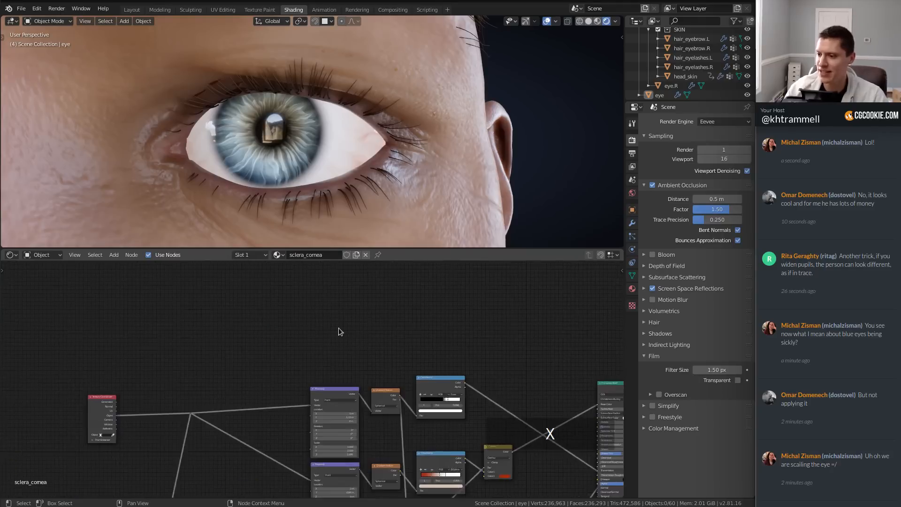
Step: Duplicate the upper Mapping, Gradient Texture and ColorRamp chain with its incoming link, place it above the original and preview the new ColorRamp
{"action": "scroll", "coordinate": [315, 399], "scroll_direction": "up", "scroll_amount": 3}
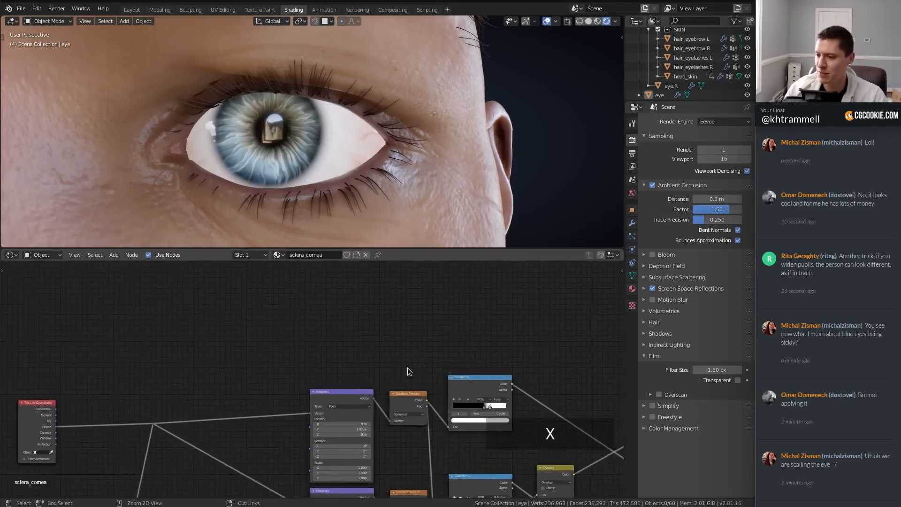
{"action": "middle_click_drag", "start_coordinate": [407, 367], "coordinate": [347, 347]}
{"action": "scroll", "coordinate": [329, 387], "scroll_direction": "up", "scroll_amount": 2}
{"action": "left_click", "coordinate": [427, 359]}
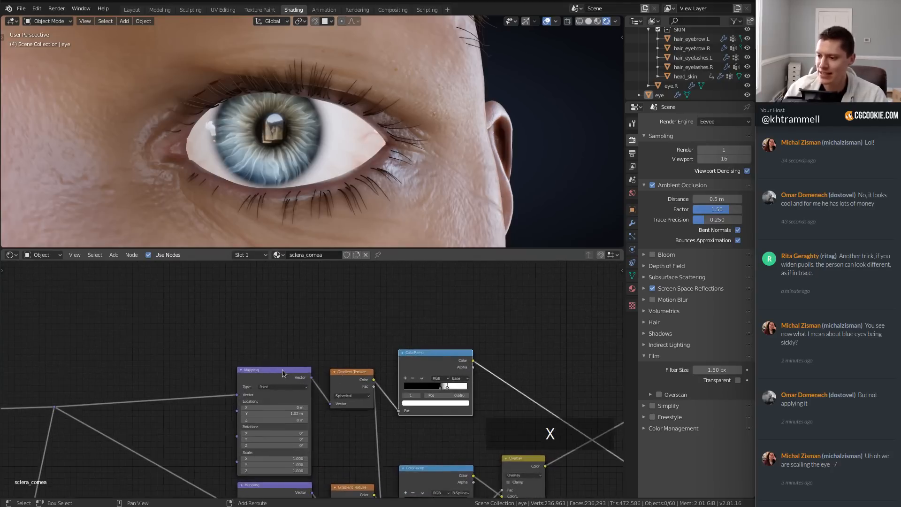
{"action": "middle_click_drag", "start_coordinate": [380, 352], "coordinate": [350, 378]}
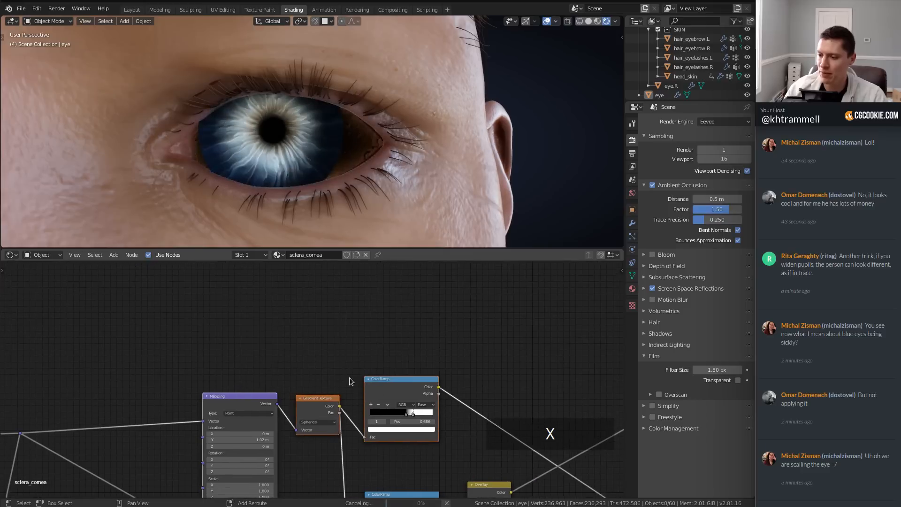
{"action": "key", "text": "ctrl+shift+d"}
{"action": "left_click", "coordinate": [322, 405]}
{"action": "middle_click_drag", "start_coordinate": [415, 313], "coordinate": [400, 365]}
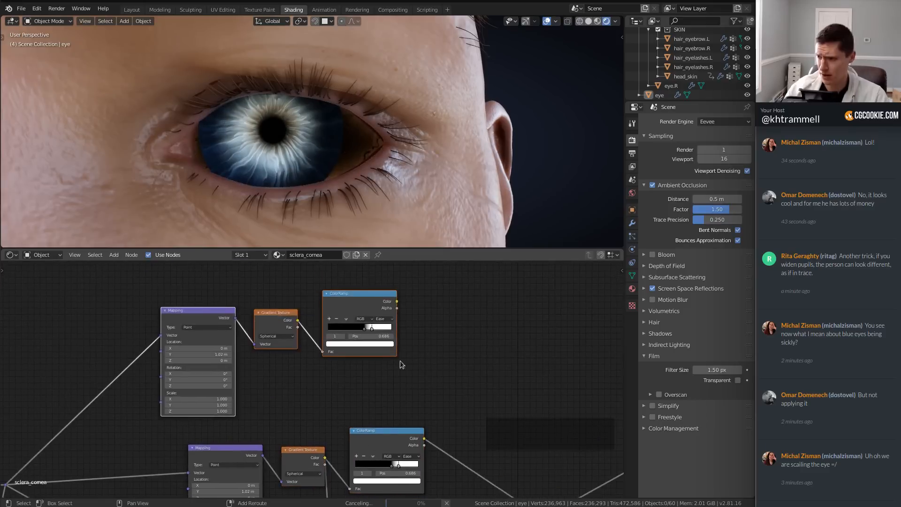
{"action": "left_click", "coordinate": [376, 286]}
{"action": "left_click", "coordinate": [362, 298]}
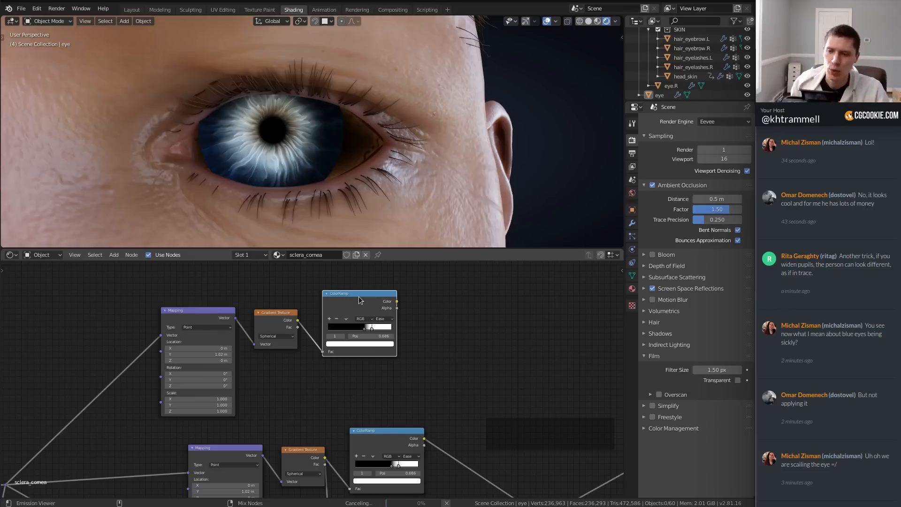
{"action": "left_click", "coordinate": [360, 300], "text": "ctrl+shift"}
Step: Set the duplicated Mapping node's scale to 0.430 on X and -1.440 on Z
{"action": "middle_click_drag", "start_coordinate": [416, 378], "coordinate": [397, 388]}
{"action": "scroll", "coordinate": [394, 376], "scroll_direction": "up", "scroll_amount": 1}
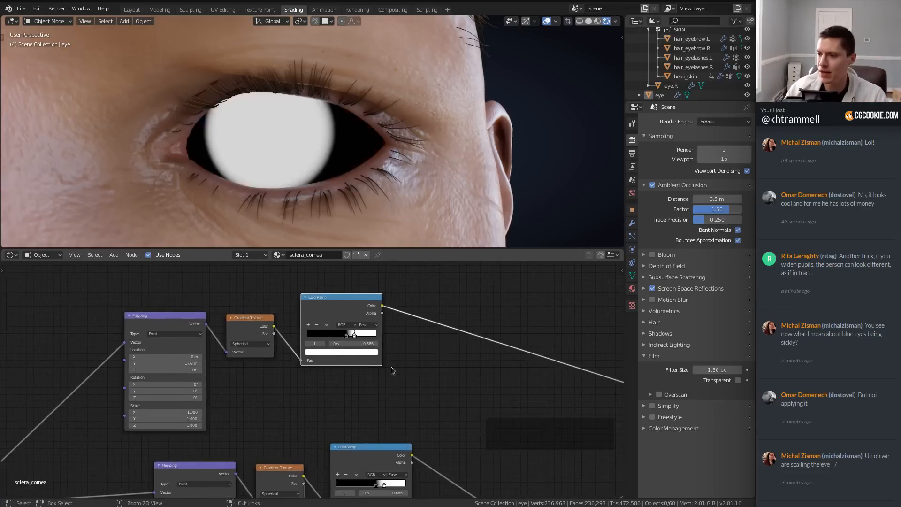
{"action": "scroll", "coordinate": [281, 336], "scroll_direction": "up", "scroll_amount": 2}
{"action": "middle_click_drag", "start_coordinate": [257, 339], "coordinate": [410, 354]}
{"action": "scroll", "coordinate": [366, 378], "scroll_direction": "up", "scroll_amount": 2}
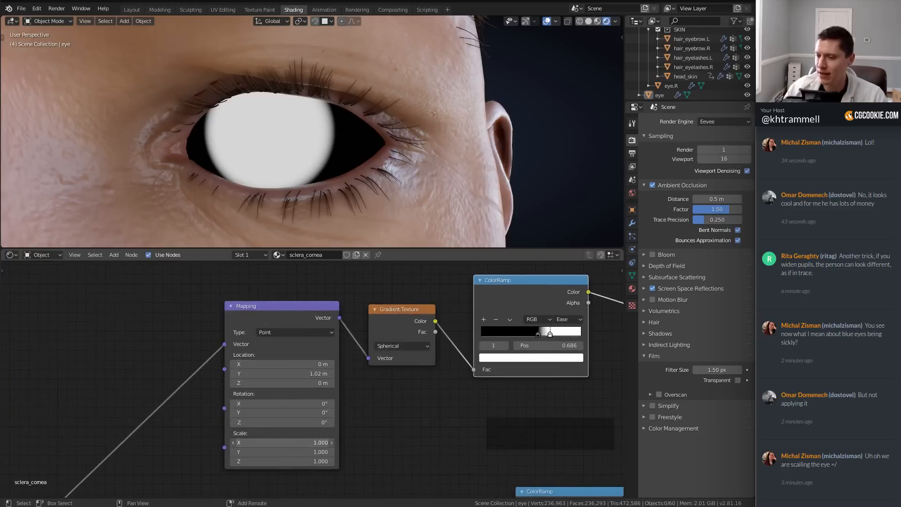
{"action": "left_click_drag", "start_coordinate": [265, 442], "coordinate": [233, 443], "text": "shift"}
{"action": "left_click_drag", "start_coordinate": [304, 461], "coordinate": [247, 461]}
Step: Reset the duplicated Mapping node's Y location to 0 and raise it to 1.07 m
{"action": "mouse_move", "coordinate": [295, 375]}
{"action": "left_mouse_down"}
{"action": "mouse_move", "coordinate": [284, 375]}
{"action": "mouse_move", "coordinate": [297, 374]}
{"action": "left_mouse_up"}
{"action": "left_click", "coordinate": [297, 374]}
{"action": "type", "text": "0"}
{"action": "key", "text": "Return"}
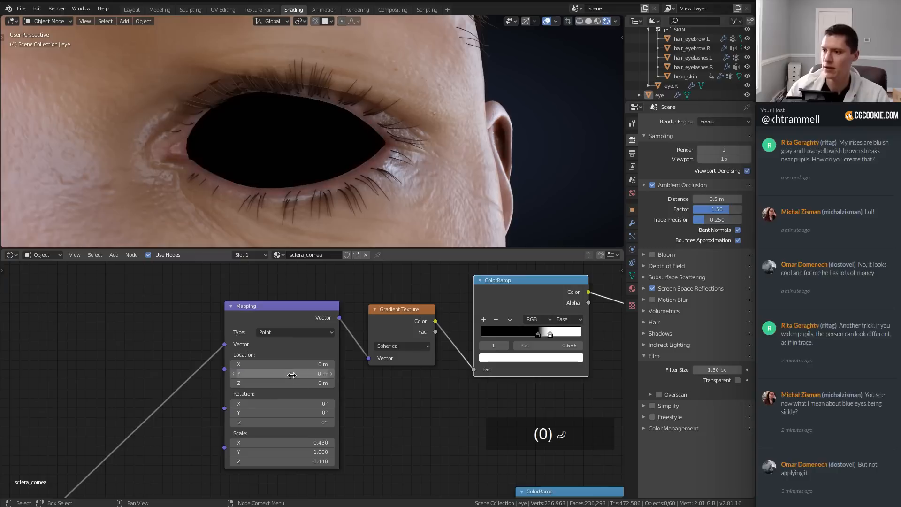
{"action": "left_click_drag", "start_coordinate": [284, 376], "coordinate": [312, 376]}
Step: Set the duplicated ColorRamp to B-Spline interpolation and spread it over three stops, with a black stop at 0.532
{"action": "left_click", "coordinate": [565, 323]}
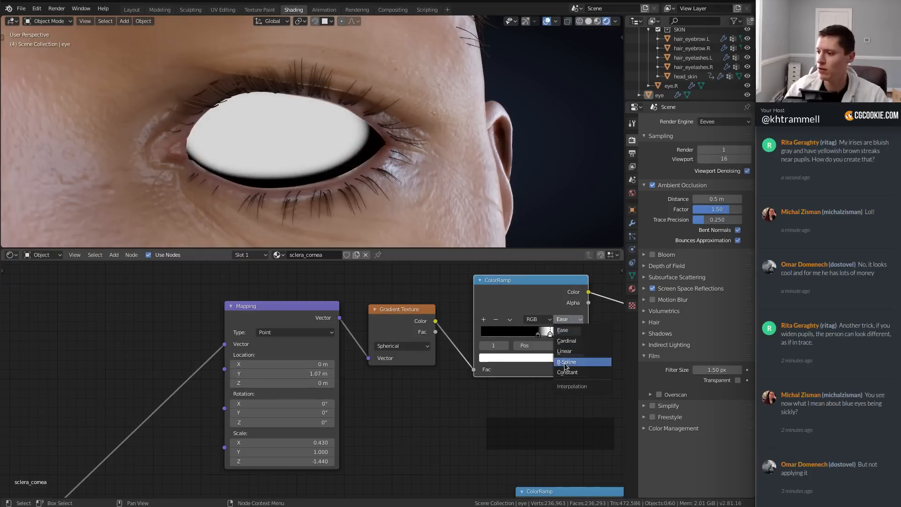
{"action": "left_click", "coordinate": [566, 365]}
{"action": "mouse_move", "coordinate": [538, 334]}
{"action": "left_mouse_down"}
{"action": "mouse_move", "coordinate": [512, 335]}
{"action": "mouse_move", "coordinate": [566, 334]}
{"action": "mouse_move", "coordinate": [559, 334]}
{"action": "left_mouse_up"}
{"action": "mouse_move", "coordinate": [520, 334]}
{"action": "left_mouse_down"}
{"action": "mouse_move", "coordinate": [535, 333]}
{"action": "mouse_move", "coordinate": [512, 335]}
{"action": "mouse_move", "coordinate": [535, 335]}
{"action": "left_mouse_up"}
{"action": "left_click", "coordinate": [484, 335], "text": "ctrl"}
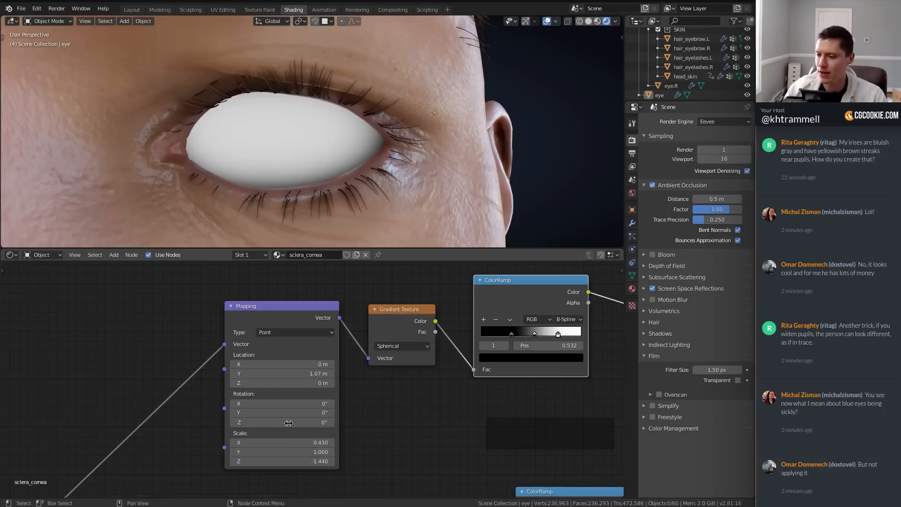
Step: Fine-tune the duplicated Mapping node to location X -0.09 m and Z -0.15 m, and scale X 0.560
{"action": "left_click_drag", "start_coordinate": [280, 383], "coordinate": [265, 383]}
{"action": "left_click_drag", "start_coordinate": [294, 443], "coordinate": [312, 442]}
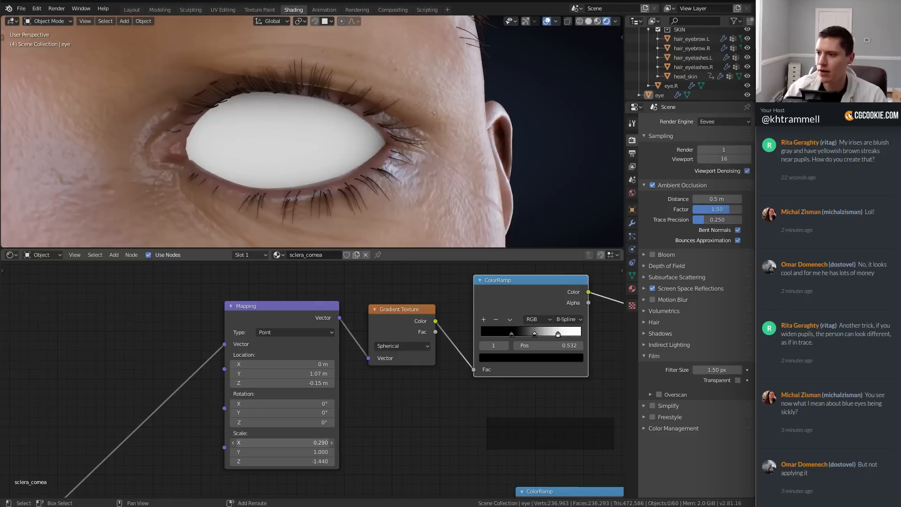
{"action": "left_click_drag", "start_coordinate": [282, 364], "coordinate": [270, 364]}
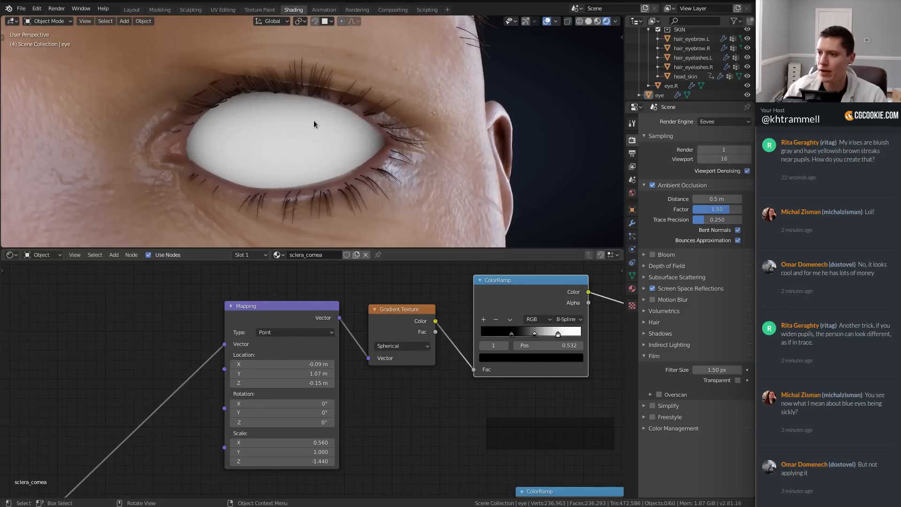
Step: Collapse the Material Output node and move it and the Viewer node away from the Principled BSDF to make room
{"action": "scroll", "coordinate": [316, 125], "scroll_direction": "down", "scroll_amount": 4}
{"action": "scroll", "coordinate": [250, 323], "scroll_direction": "down", "scroll_amount": 3}
{"action": "middle_click_drag", "start_coordinate": [250, 322], "coordinate": [303, 325]}
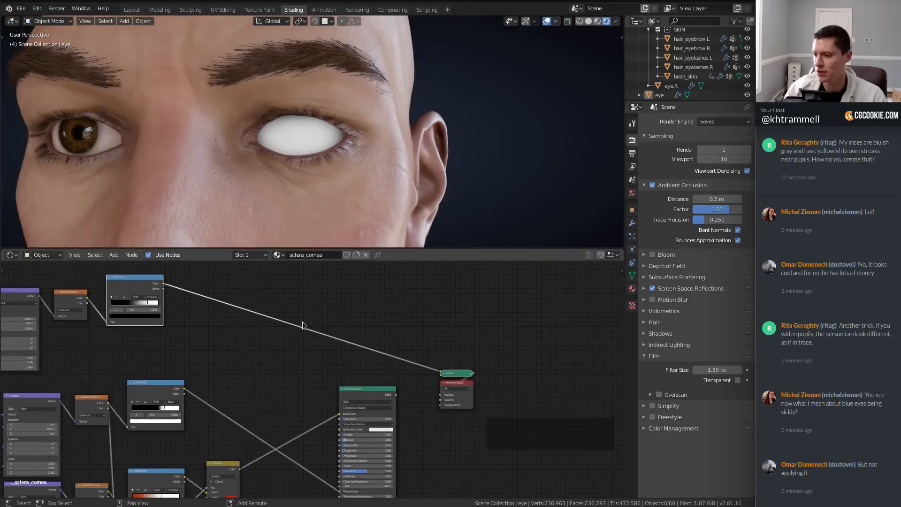
{"action": "left_click", "coordinate": [445, 386]}
{"action": "key", "text": "g"}
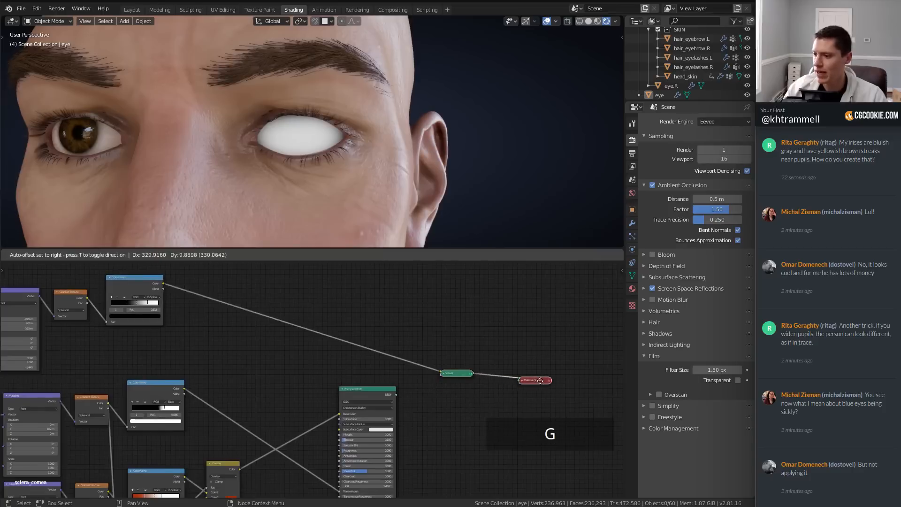
{"action": "left_click", "coordinate": [524, 383]}
{"action": "left_click", "coordinate": [459, 375]}
{"action": "key", "text": "g"}
{"action": "left_click", "coordinate": [494, 360]}
Step: Add a Mix Shader node beside the sclera_cornea Principled BSDF and a Diffuse BSDF node just below the Mix Shader
{"action": "key", "text": "shift+a"}
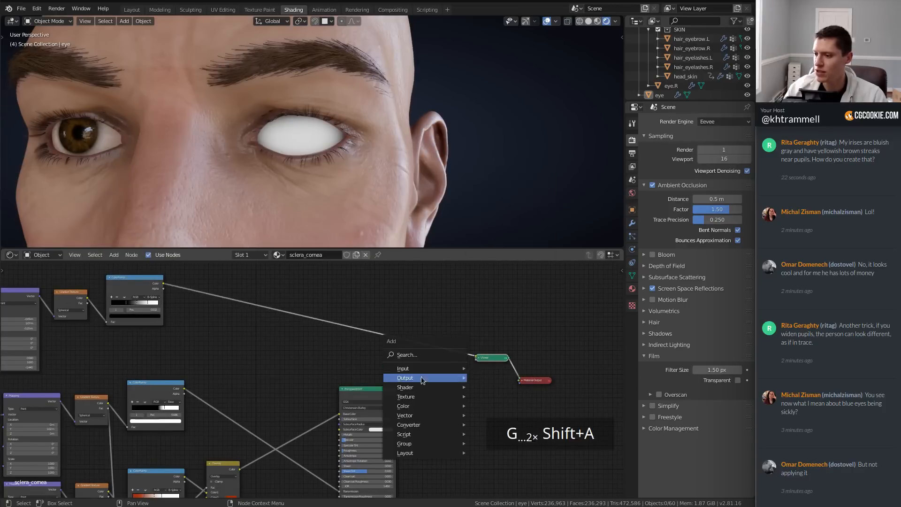
{"action": "mouse_move", "coordinate": [418, 390]}
{"action": "left_click", "coordinate": [498, 296]}
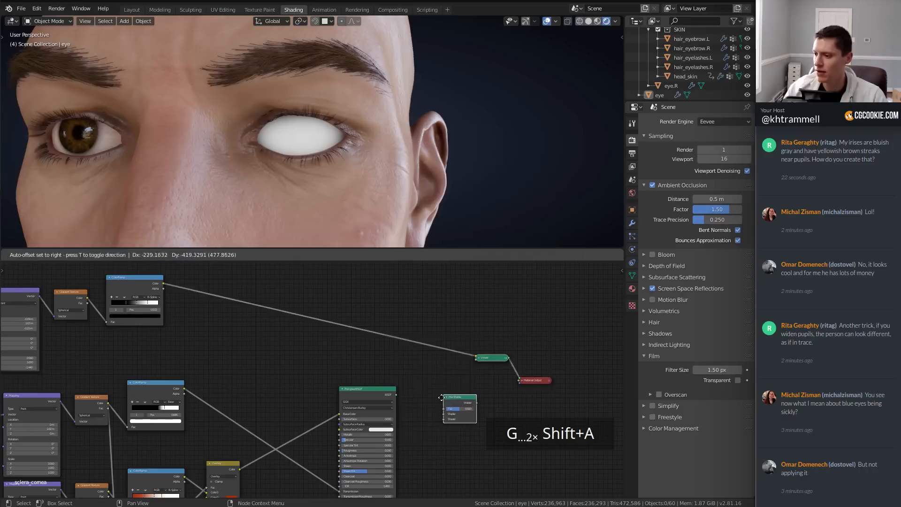
{"action": "left_click", "coordinate": [448, 374]}
{"action": "key", "text": "shift+a"}
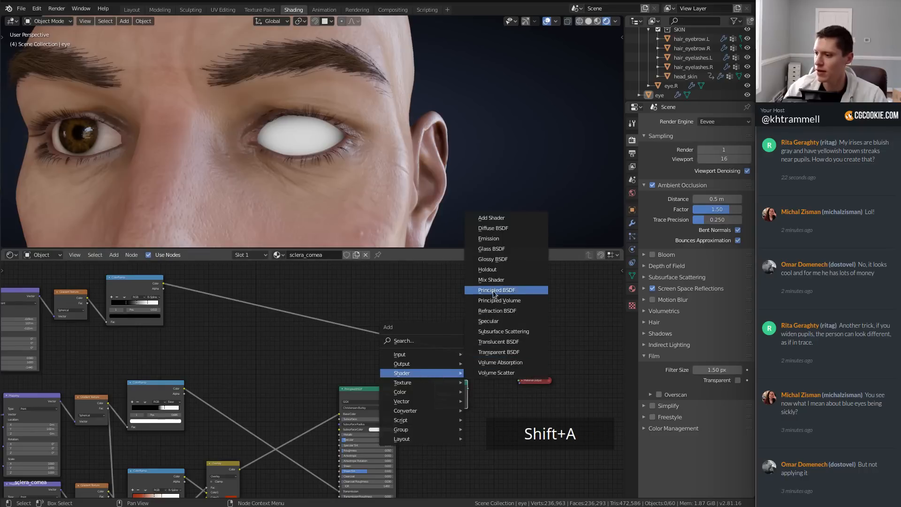
{"action": "left_click", "coordinate": [492, 232]}
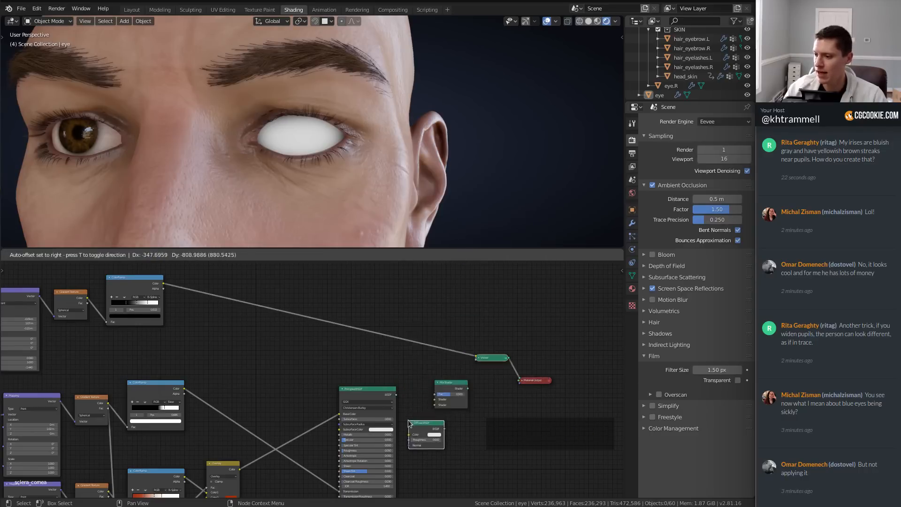
{"action": "left_click", "coordinate": [403, 432]}
{"action": "middle_click_drag", "start_coordinate": [376, 429], "coordinate": [302, 402], "text": "ctrl"}
{"action": "middle_click_drag", "start_coordinate": [540, 425], "coordinate": [343, 344]}
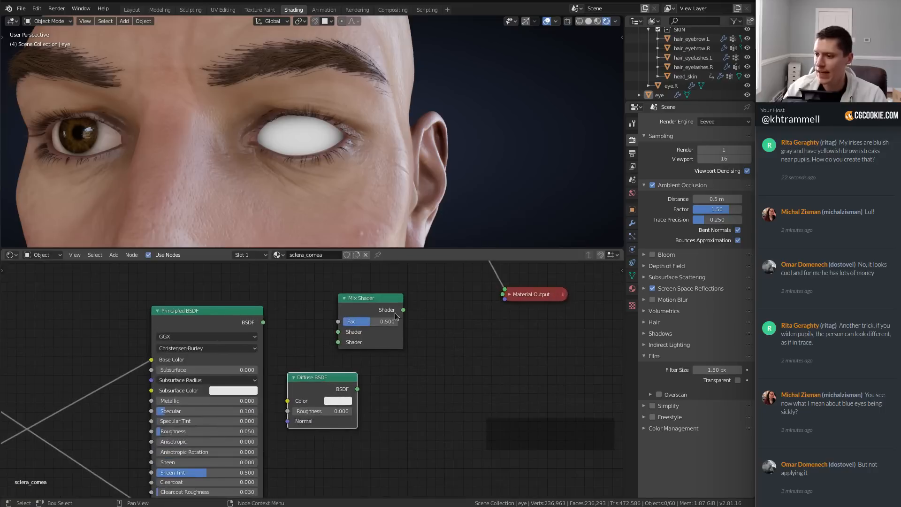
Step: Reposition the Mix Shader between the Principled BSDF and the Material Output, and set the Diffuse BSDF color to black
{"action": "key", "text": "ctrl+z"}
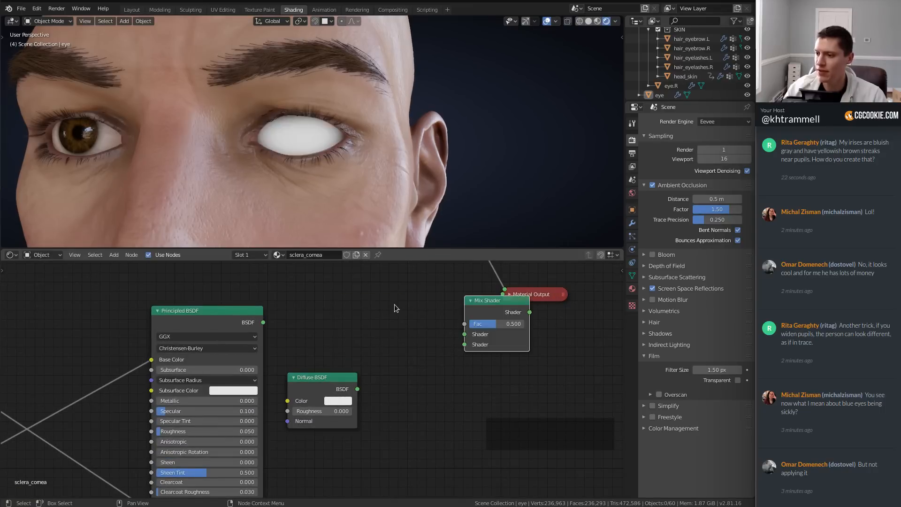
{"action": "key", "text": "g"}
{"action": "left_click", "coordinate": [446, 313]}
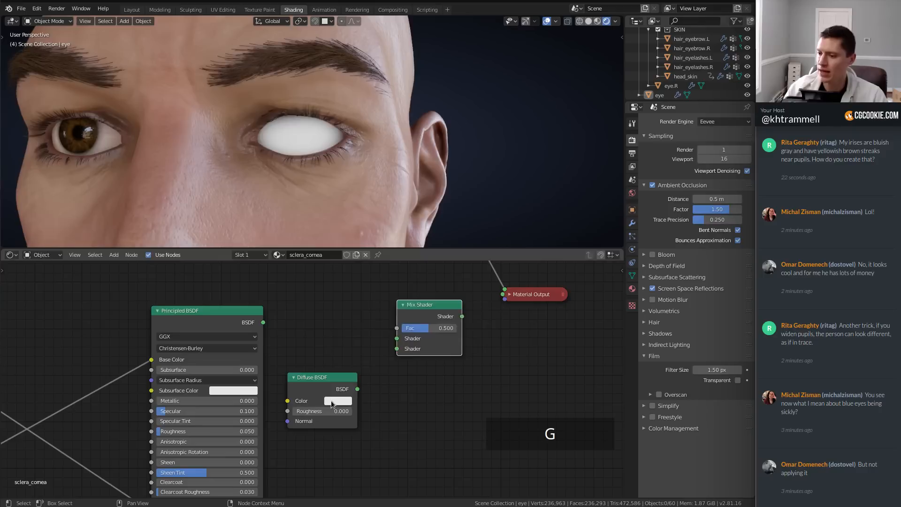
{"action": "left_click", "coordinate": [332, 402]}
{"action": "left_click_drag", "start_coordinate": [404, 274], "coordinate": [404, 336]}
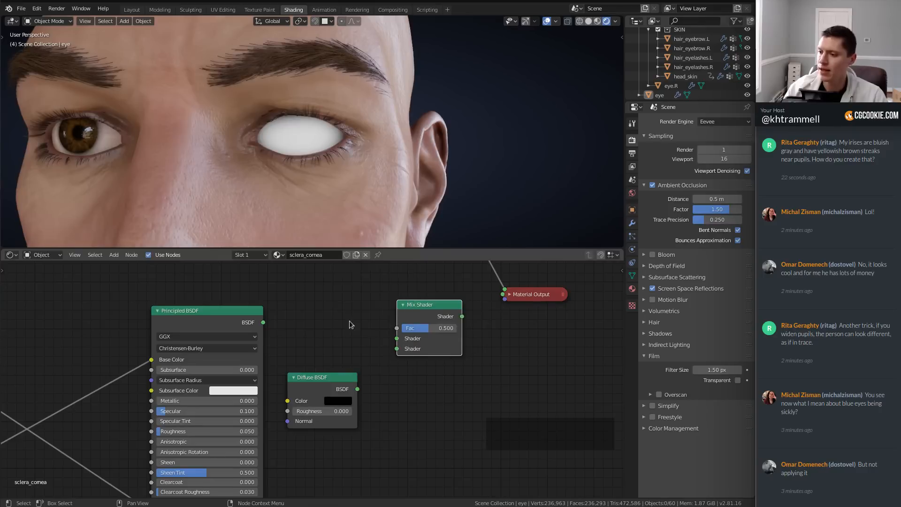
Step: Raise the Diffuse BSDF and Mix Shader nodes, and link the duplicated ColorRamp's Color output to the Mix Shader's Fac
{"action": "middle_click_drag", "start_coordinate": [349, 320], "coordinate": [344, 381]}
{"action": "left_click_drag", "start_coordinate": [329, 438], "coordinate": [329, 326]}
{"action": "left_click_drag", "start_coordinate": [410, 366], "coordinate": [410, 342]}
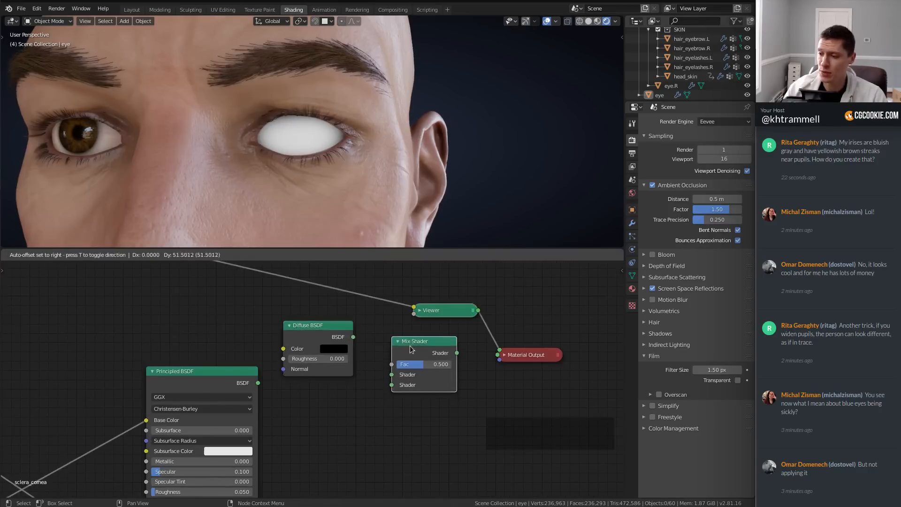
{"action": "middle_click_drag", "start_coordinate": [410, 342], "coordinate": [445, 410], "text": "shift"}
{"action": "middle_click_drag", "start_coordinate": [445, 410], "coordinate": [354, 409], "text": "ctrl"}
{"action": "middle_click_drag", "start_coordinate": [82, 314], "coordinate": [224, 318], "text": "shift"}
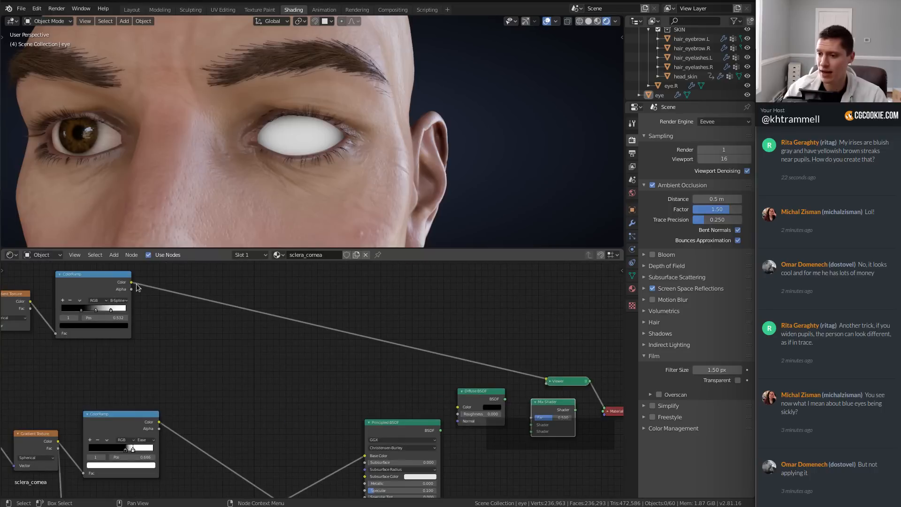
{"action": "left_click_drag", "start_coordinate": [132, 282], "coordinate": [530, 417]}
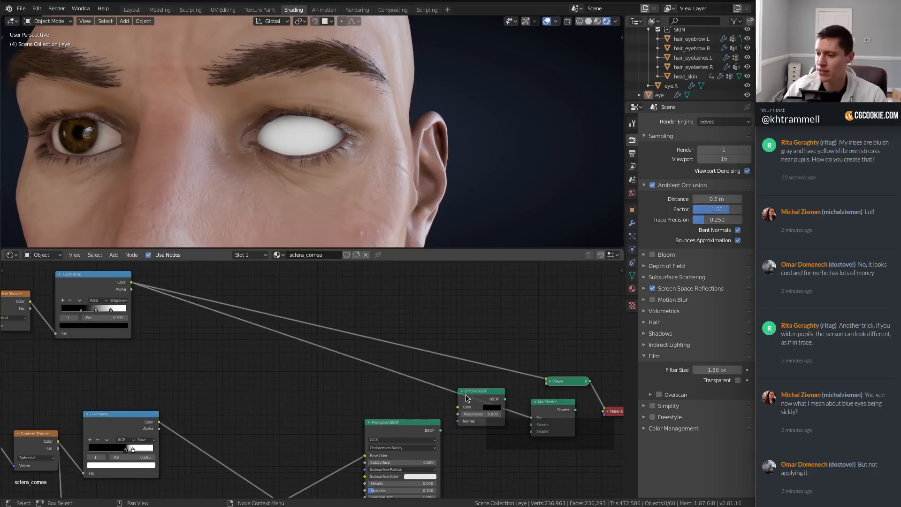
Step: Link the Diffuse BSDF and Principled BSDF into the first and second Mix Shader inputs, and output the mix to the Material Output
{"action": "middle_click_drag", "start_coordinate": [491, 379], "coordinate": [270, 300]}
{"action": "middle_click_drag", "start_coordinate": [269, 301], "coordinate": [310, 376], "text": "ctrl"}
{"action": "left_click_drag", "start_coordinate": [285, 322], "coordinate": [319, 354]}
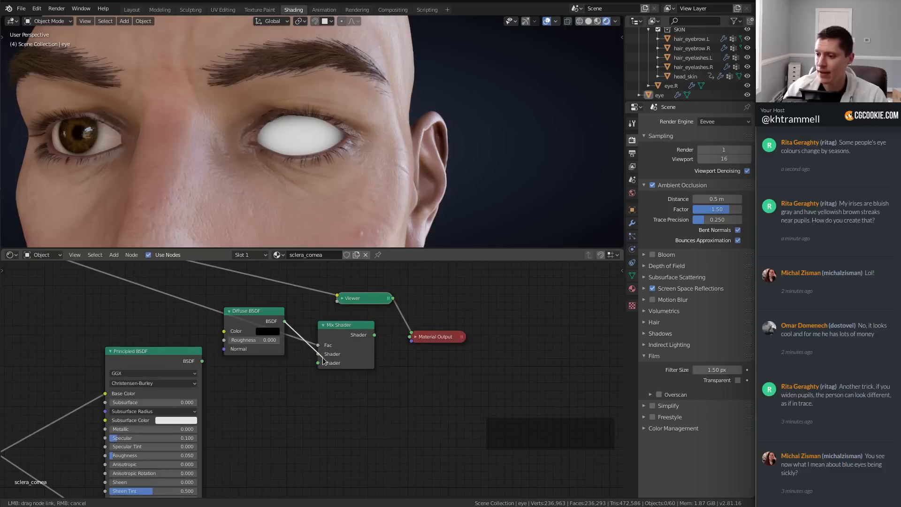
{"action": "left_click_drag", "start_coordinate": [202, 361], "coordinate": [318, 363]}
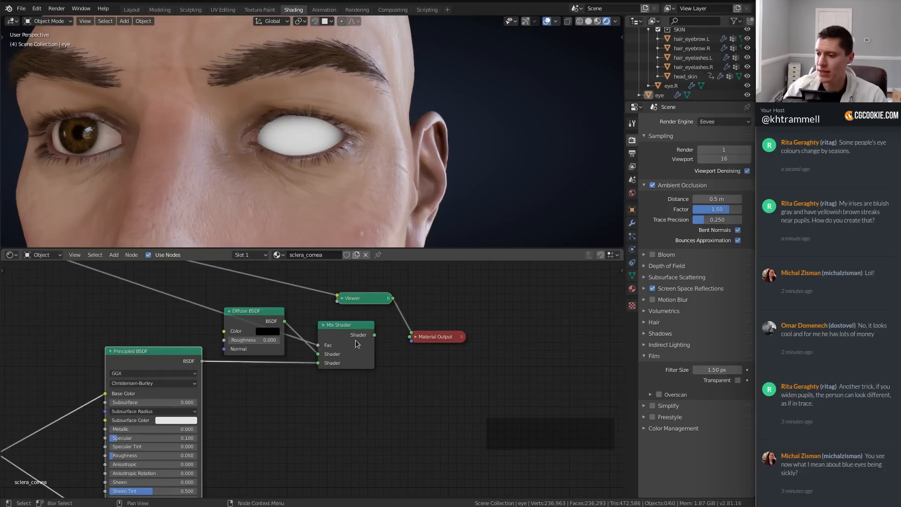
{"action": "left_click", "coordinate": [360, 340], "text": "ctrl+shift"}
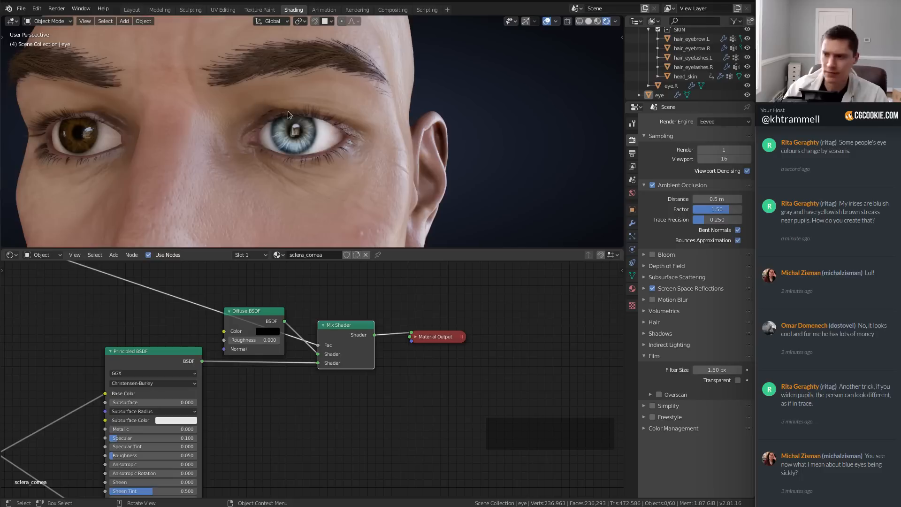
{"action": "middle_click_drag", "start_coordinate": [442, 140], "coordinate": [452, 135]}
{"action": "scroll", "coordinate": [448, 105], "scroll_direction": "down", "scroll_amount": 5}
{"action": "scroll", "coordinate": [426, 111], "scroll_direction": "up", "scroll_amount": 3}
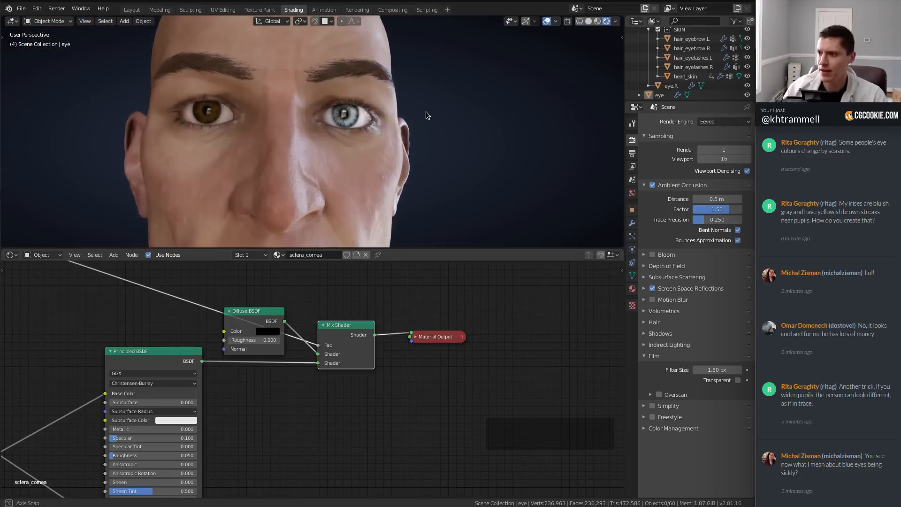
Step: Shift the red-to-white sclera ColorRamp stops towards white, with the red stop at 0.409 and the beige stop at 0.523
{"action": "middle_click_drag", "start_coordinate": [245, 403], "coordinate": [349, 339]}
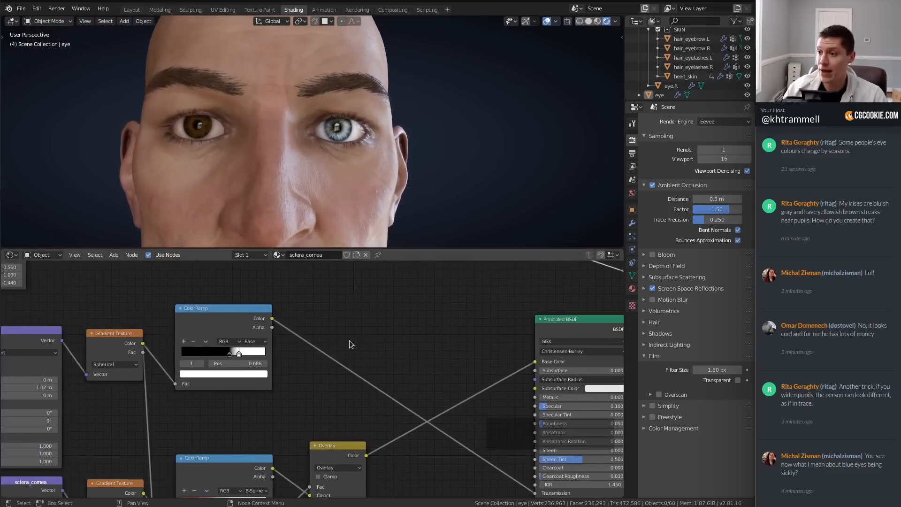
{"action": "middle_click_drag", "start_coordinate": [257, 401], "coordinate": [334, 311]}
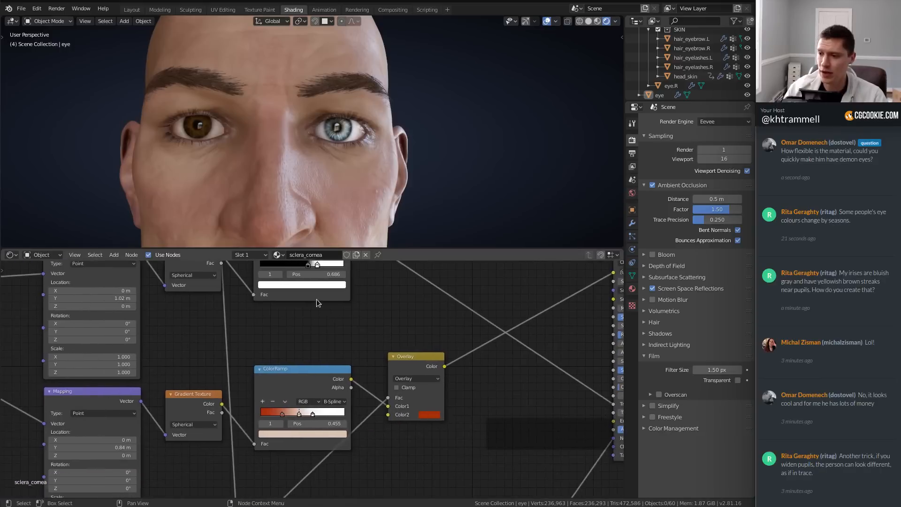
{"action": "middle_click_drag", "start_coordinate": [302, 385], "coordinate": [486, 344]}
{"action": "middle_click_drag", "start_coordinate": [486, 344], "coordinate": [498, 368]}
{"action": "middle_click_drag", "start_coordinate": [478, 379], "coordinate": [399, 400]}
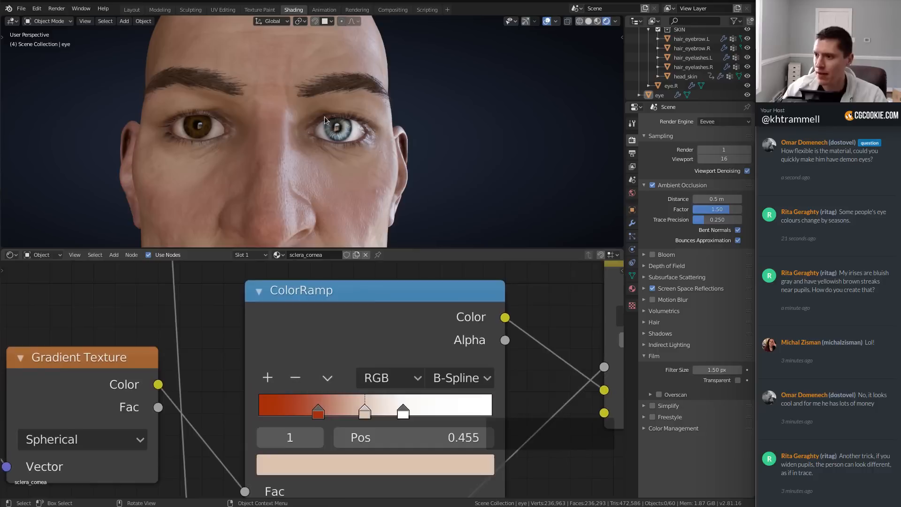
{"action": "scroll", "coordinate": [328, 119], "scroll_direction": "up", "scroll_amount": 6}
{"action": "scroll", "coordinate": [389, 142], "scroll_direction": "down", "scroll_amount": 3}
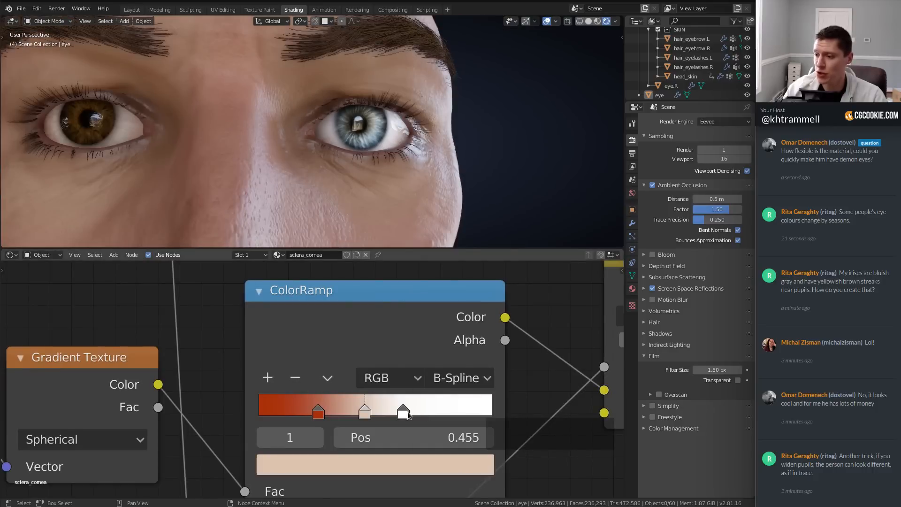
{"action": "left_click_drag", "start_coordinate": [407, 415], "coordinate": [383, 413]}
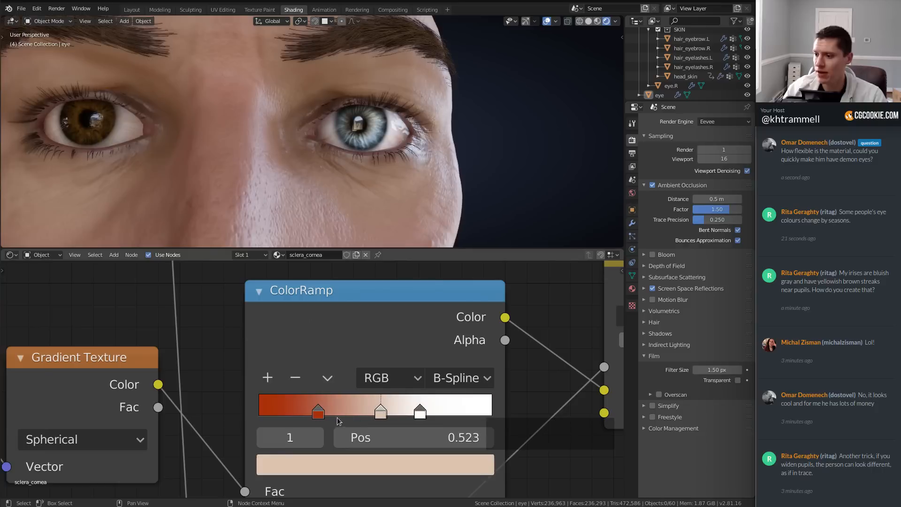
{"action": "left_click_drag", "start_coordinate": [321, 415], "coordinate": [368, 409]}
{"action": "scroll", "coordinate": [384, 230], "scroll_direction": "down", "scroll_amount": 2}
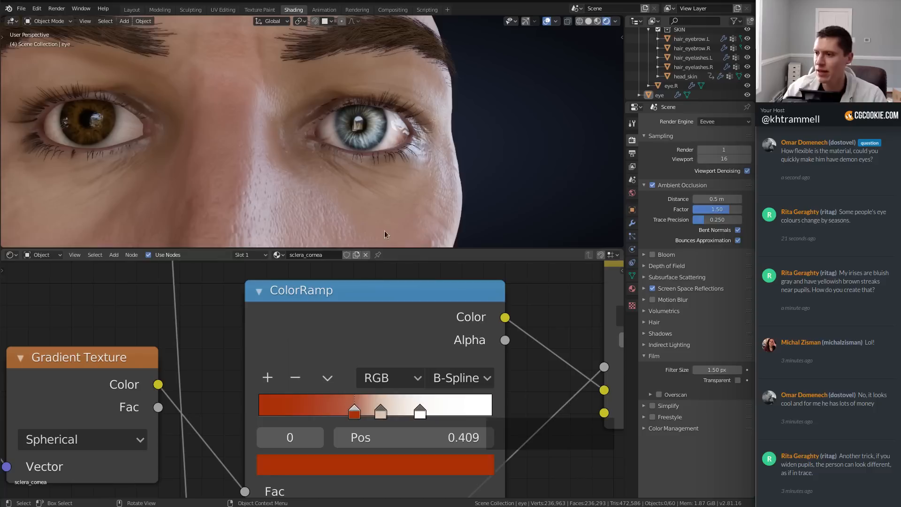
Step: Lighten the first stop, at 0.300, of the ambient-occlusion ColorRamp to a mid grey with value 0.525
{"action": "scroll", "coordinate": [362, 401], "scroll_direction": "down", "scroll_amount": 2}
{"action": "middle_click_drag", "start_coordinate": [325, 273], "coordinate": [349, 389], "text": "shift"}
{"action": "middle_click_drag", "start_coordinate": [348, 389], "coordinate": [348, 440], "text": "ctrl"}
{"action": "middle_click_drag", "start_coordinate": [296, 278], "coordinate": [258, 381], "text": "shift"}
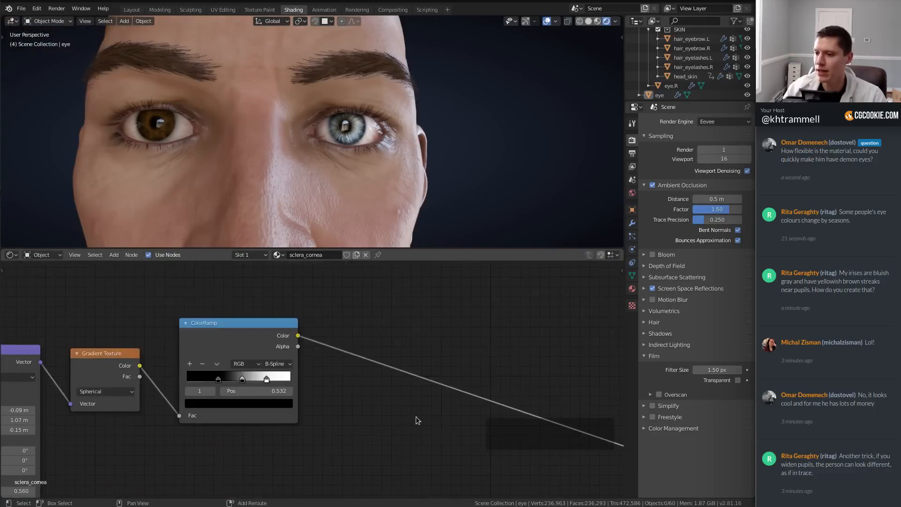
{"action": "middle_click_drag", "start_coordinate": [417, 418], "coordinate": [389, 378], "text": "ctrl"}
{"action": "middle_click_drag", "start_coordinate": [389, 378], "coordinate": [144, 276], "text": "shift"}
{"action": "middle_click_drag", "start_coordinate": [364, 343], "coordinate": [553, 382], "text": "shift"}
{"action": "middle_click_drag", "start_coordinate": [311, 306], "coordinate": [360, 461], "text": "ctrl"}
{"action": "middle_click_drag", "start_coordinate": [360, 461], "coordinate": [281, 427], "text": "ctrl"}
{"action": "left_click", "coordinate": [338, 445]}
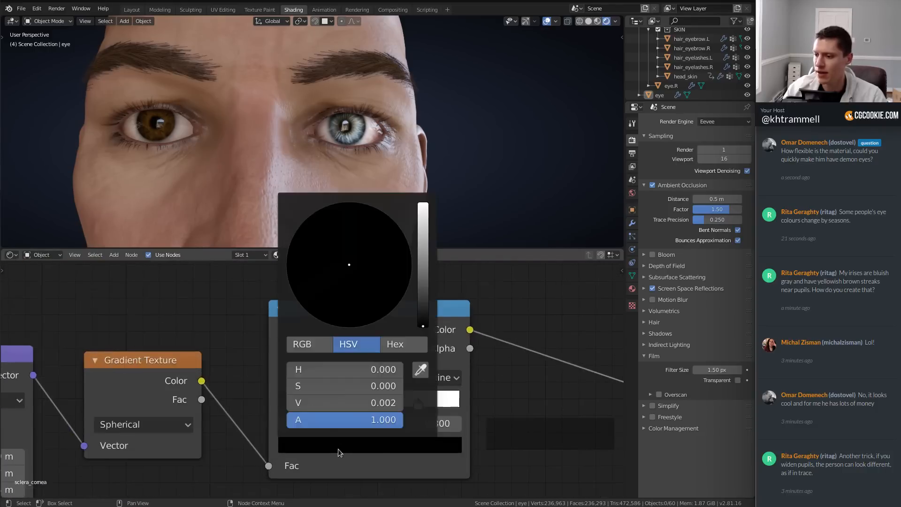
{"action": "left_click_drag", "start_coordinate": [364, 403], "coordinate": [430, 403]}
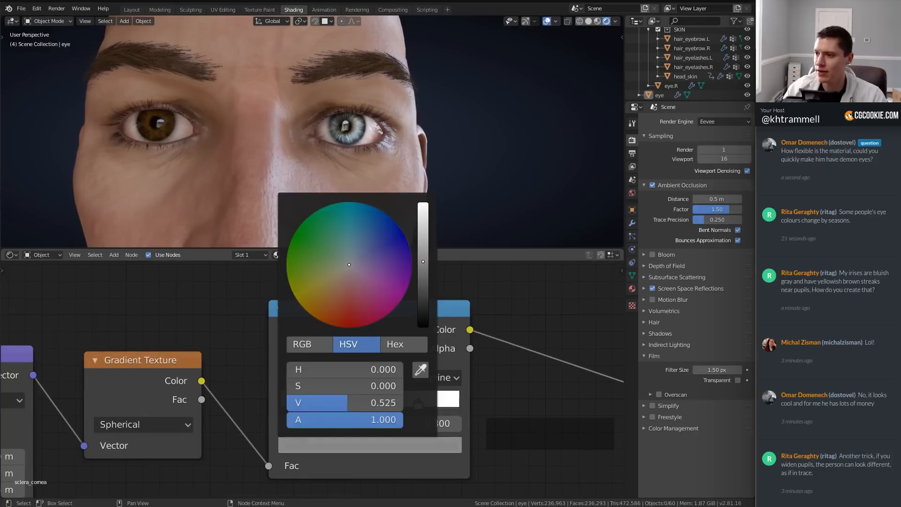
{"action": "middle_click_drag", "start_coordinate": [368, 226], "coordinate": [432, 167]}
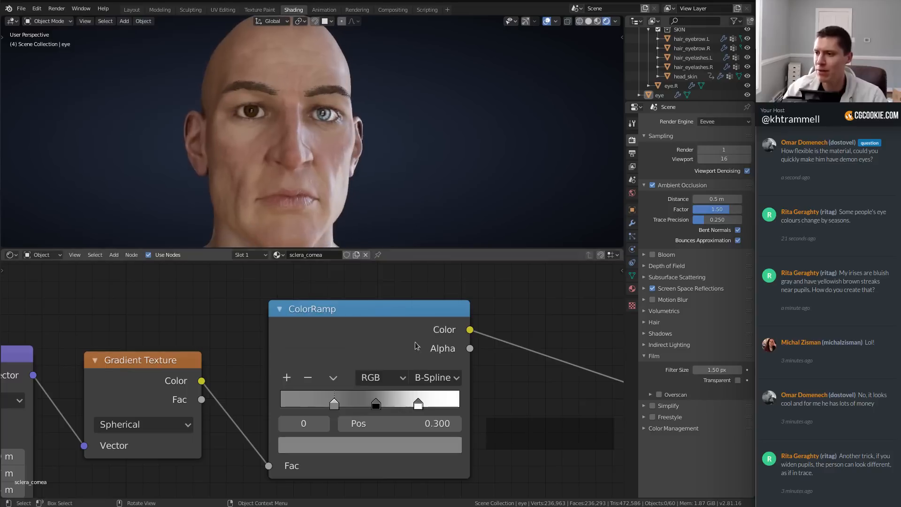
Step: Switch to the iris material in slot 2 and move its Overlay node closer to the Principled BSDF
{"action": "scroll", "coordinate": [312, 379], "scroll_direction": "down", "scroll_amount": 2}
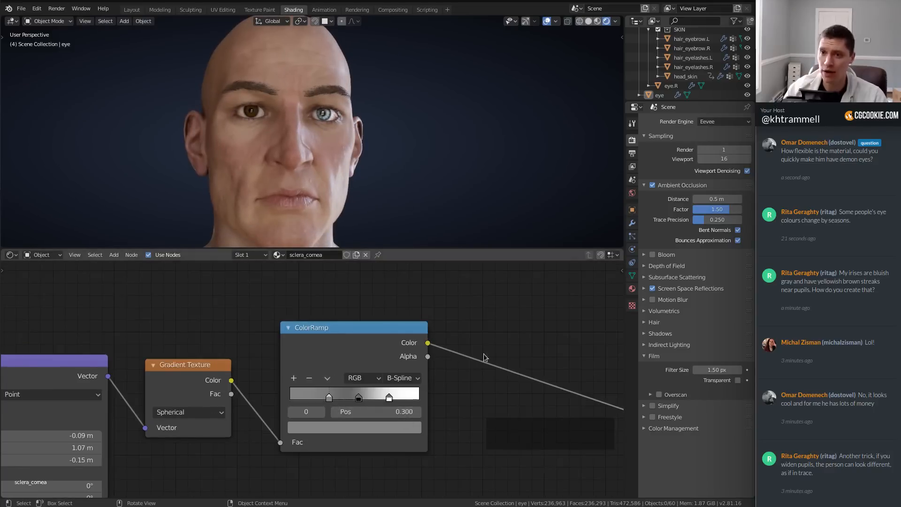
{"action": "middle_click_drag", "start_coordinate": [547, 375], "coordinate": [46, 253]}
{"action": "scroll", "coordinate": [394, 356], "scroll_direction": "down", "scroll_amount": 5}
{"action": "middle_click_drag", "start_coordinate": [140, 323], "coordinate": [302, 297]}
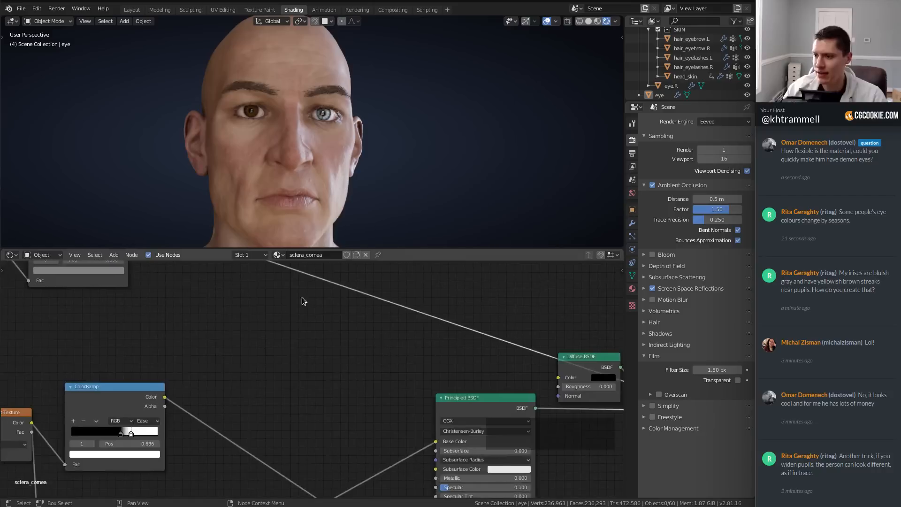
{"action": "left_click", "coordinate": [249, 255]}
{"action": "left_click", "coordinate": [212, 285]}
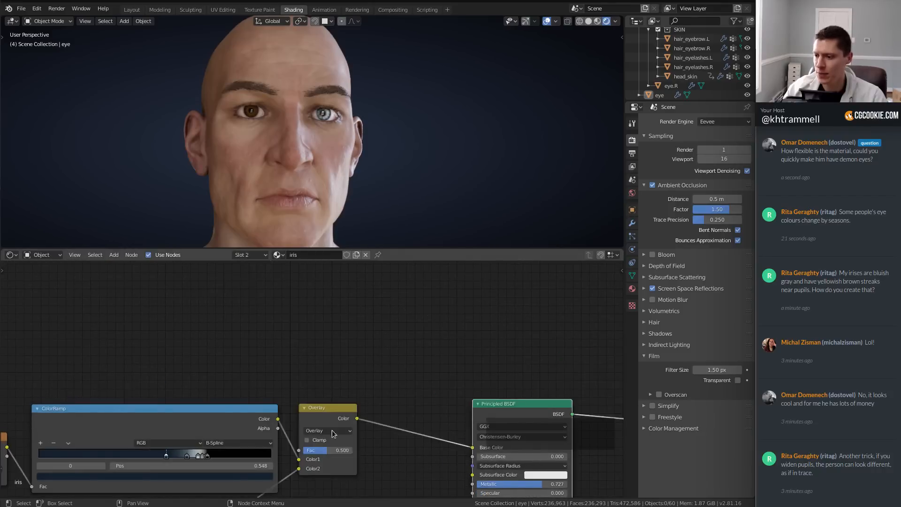
{"action": "middle_click_drag", "start_coordinate": [331, 430], "coordinate": [286, 373]}
{"action": "left_click", "coordinate": [300, 362]}
{"action": "key", "text": "g"}
{"action": "left_click", "coordinate": [378, 362]}
{"action": "scroll", "coordinate": [278, 312], "scroll_direction": "up", "scroll_amount": 1}
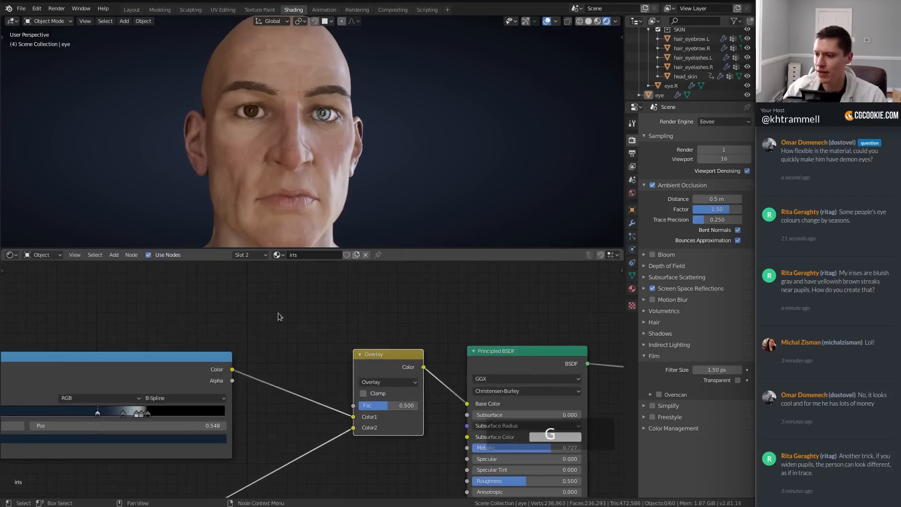
Step: Insert a Hue Saturation Value node on the link between the iris ColorRamp and the Overlay node
{"action": "key", "text": "shift+a"}
{"action": "mouse_move", "coordinate": [244, 318]}
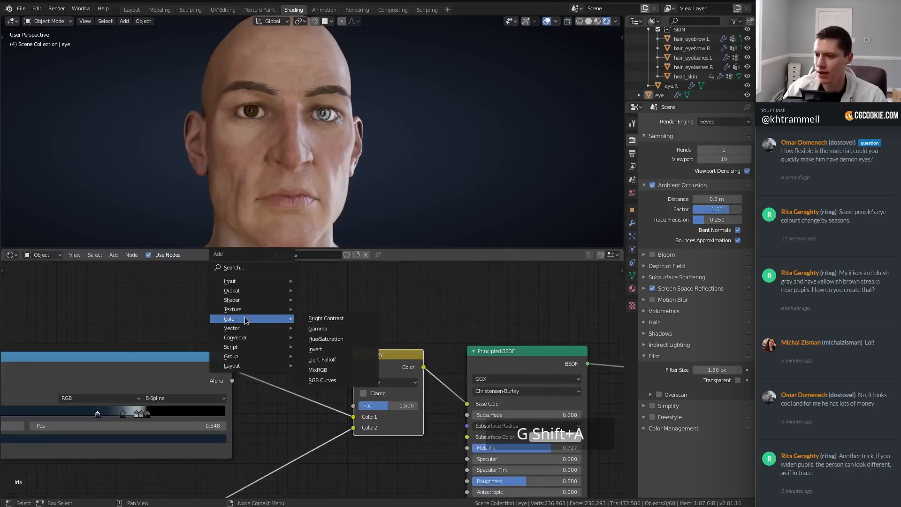
{"action": "left_click", "coordinate": [319, 337]}
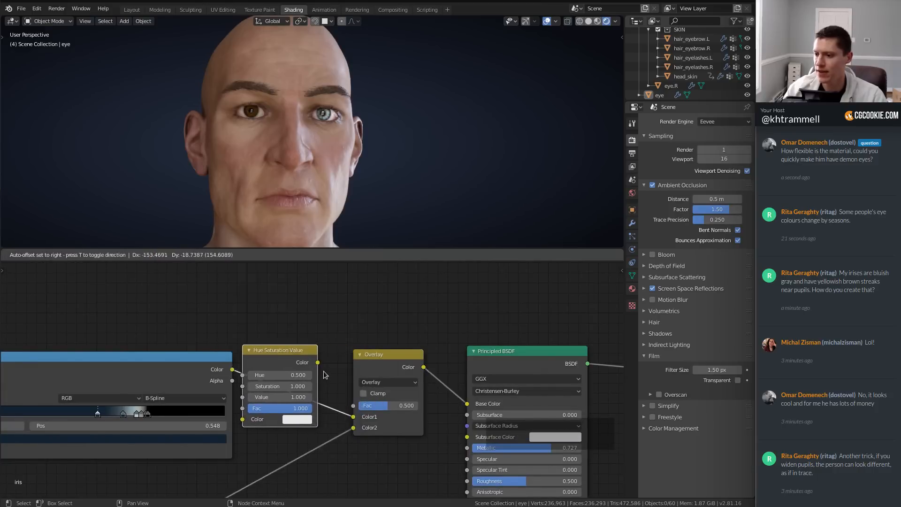
{"action": "left_click", "coordinate": [346, 144]}
{"action": "scroll", "coordinate": [342, 100], "scroll_direction": "up", "scroll_amount": 5}
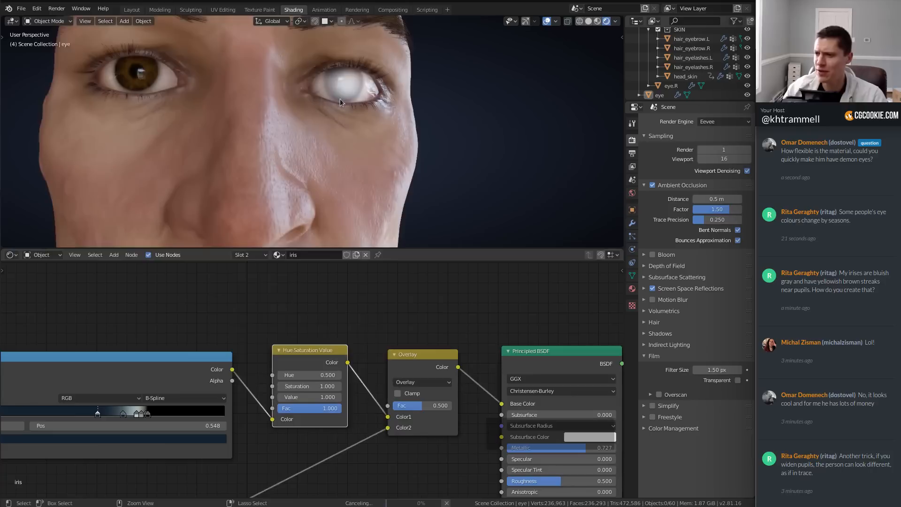
{"action": "scroll", "coordinate": [317, 120], "scroll_direction": "up", "scroll_amount": 2}
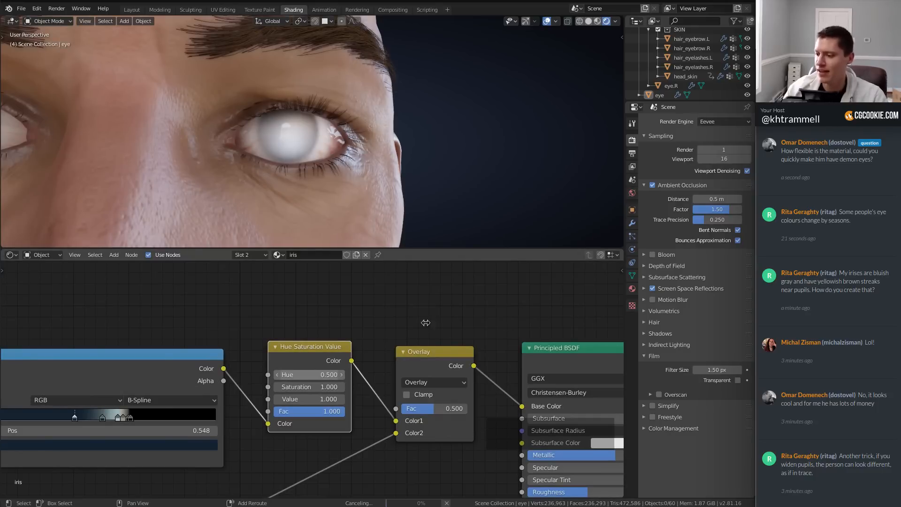
{"action": "scroll", "coordinate": [310, 373], "scroll_direction": "up", "scroll_amount": 1}
Step: Set the Hue Saturation Value node to hue 0.010, saturation 1.870 and value 0.180 for a dark iris
{"action": "left_click_drag", "start_coordinate": [310, 374], "coordinate": [216, 374]}
{"action": "left_click_drag", "start_coordinate": [311, 400], "coordinate": [282, 400]}
{"action": "left_click_drag", "start_coordinate": [320, 375], "coordinate": [363, 374]}
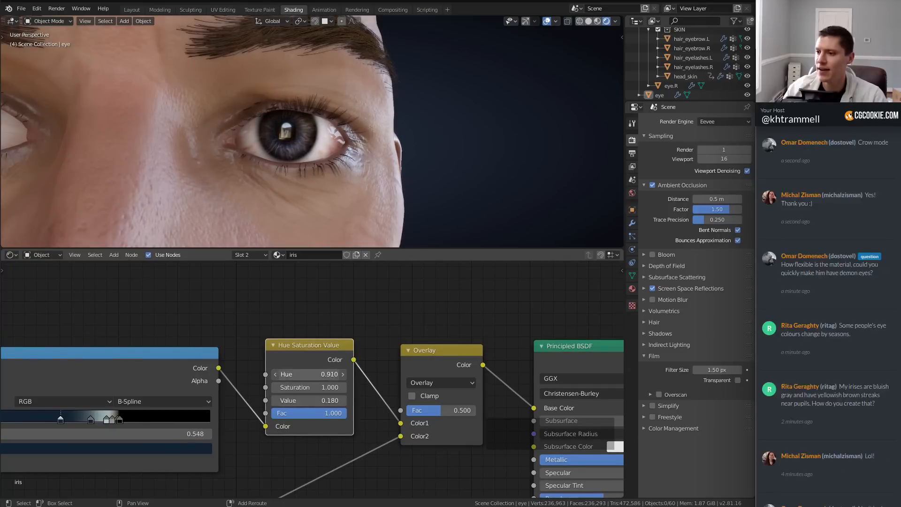
{"action": "left_click_drag", "start_coordinate": [309, 388], "coordinate": [202, 387]}
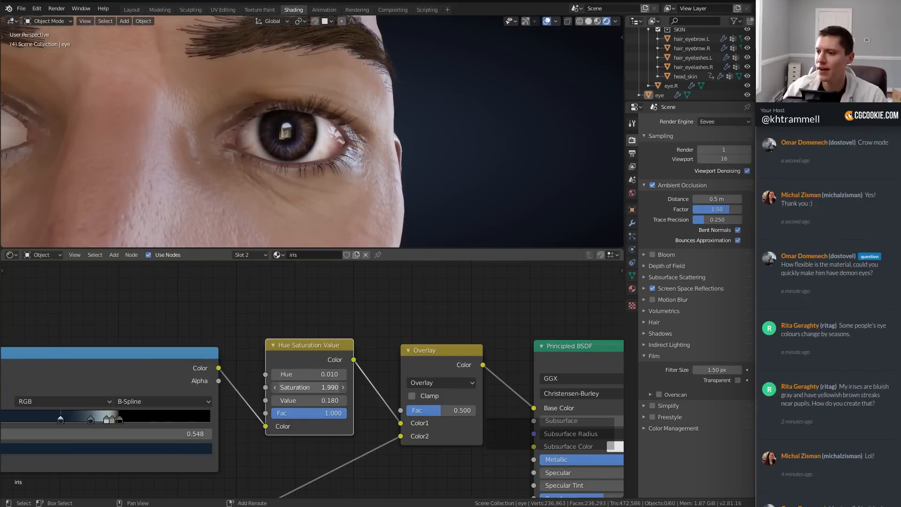
{"action": "left_click_drag", "start_coordinate": [310, 387], "coordinate": [304, 387]}
{"action": "scroll", "coordinate": [365, 100], "scroll_direction": "down", "scroll_amount": 5}
{"action": "scroll", "coordinate": [283, 139], "scroll_direction": "up", "scroll_amount": 5}
{"action": "middle_click_drag", "start_coordinate": [336, 100], "coordinate": [344, 132]}
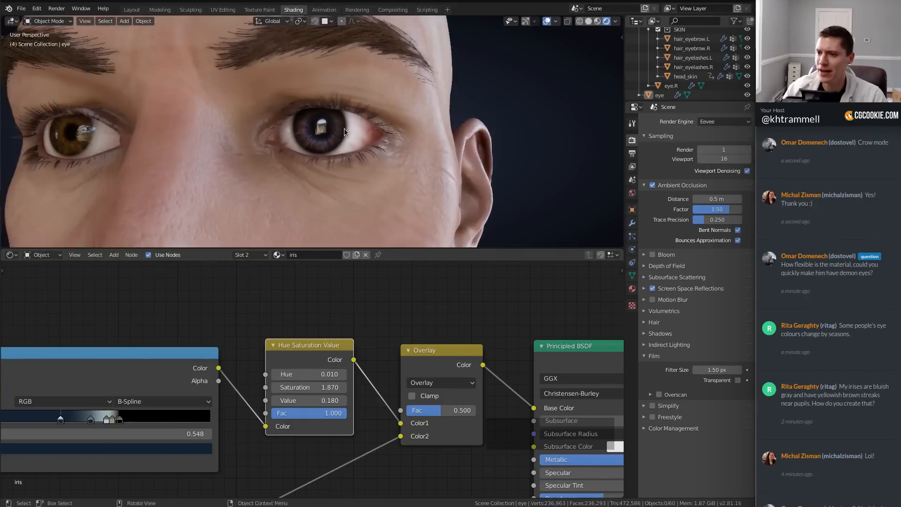
{"action": "scroll", "coordinate": [328, 127], "scroll_direction": "up", "scroll_amount": 2}
Step: Move the Overlay, Principled BSDF and Material Output nodes together away from the Hue Saturation Value node to make room
{"action": "scroll", "coordinate": [368, 368], "scroll_direction": "down", "scroll_amount": 3}
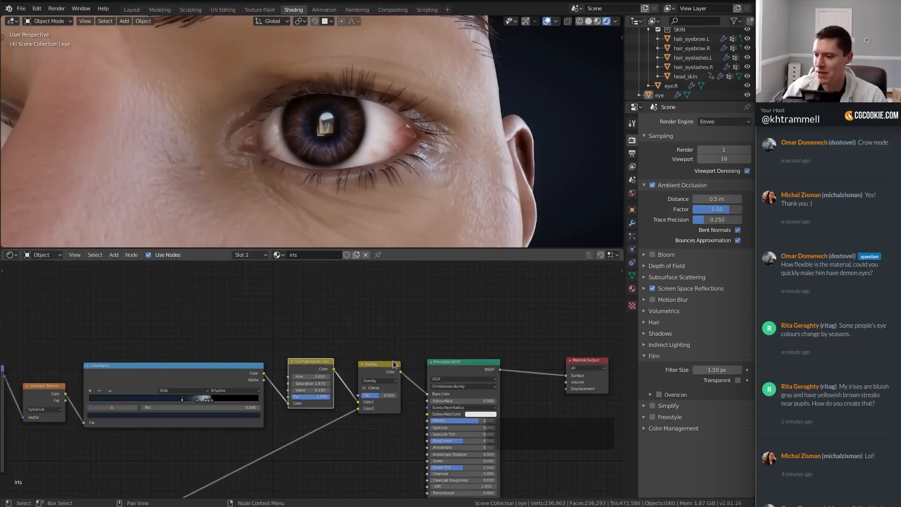
{"action": "key", "text": "a"}
{"action": "key", "text": "a"}
{"action": "key", "text": "b"}
{"action": "left_click_drag", "start_coordinate": [378, 337], "coordinate": [596, 464]}
{"action": "key", "text": "g"}
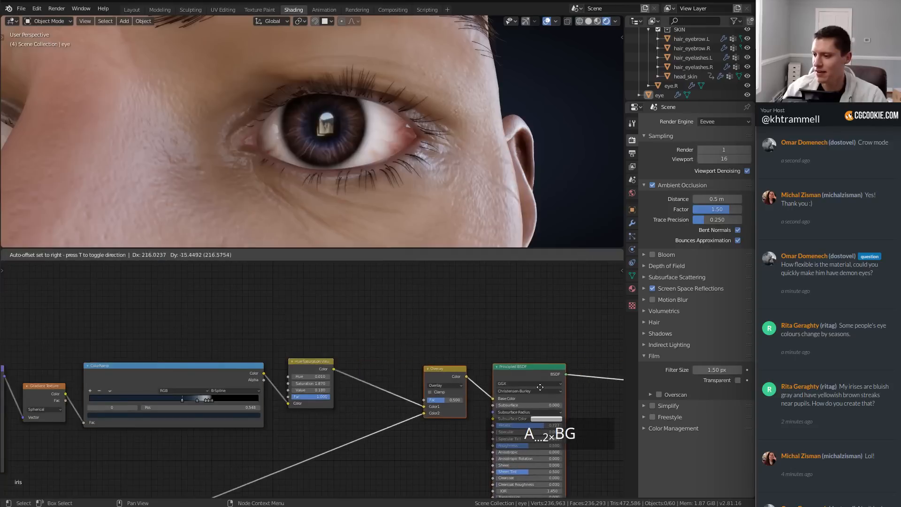
{"action": "left_click", "coordinate": [476, 364]}
Step: Mute the Hue Saturation Value node and insert an RGB Curves node between it and the Overlay node
{"action": "scroll", "coordinate": [333, 394], "scroll_direction": "up", "scroll_amount": 2}
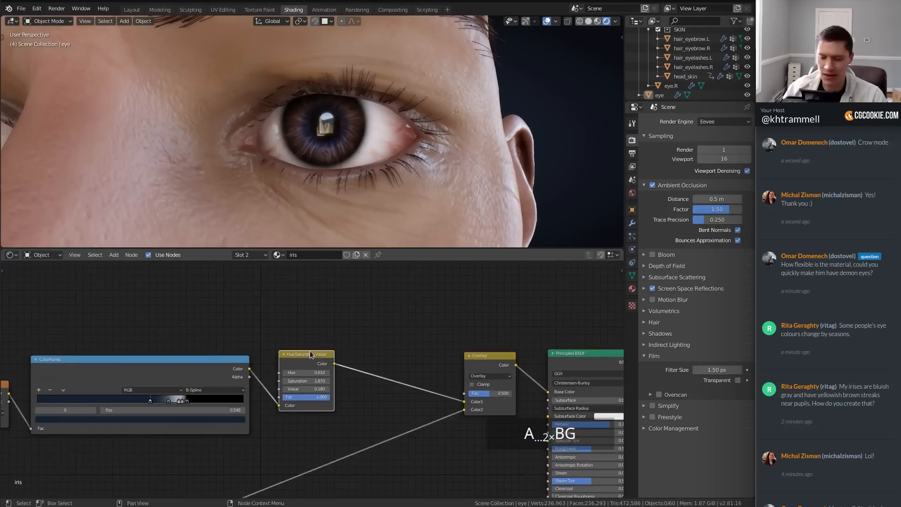
{"action": "key", "text": "shift+a"}
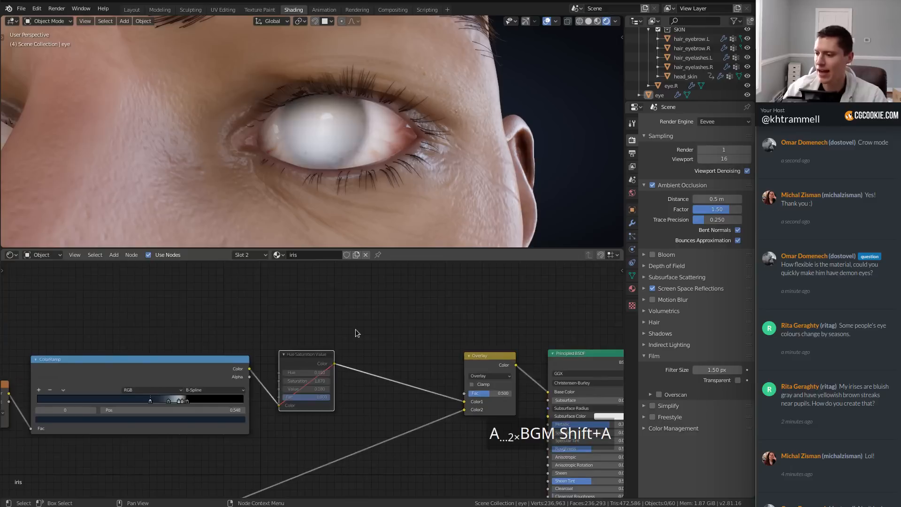
{"action": "mouse_move", "coordinate": [323, 333]}
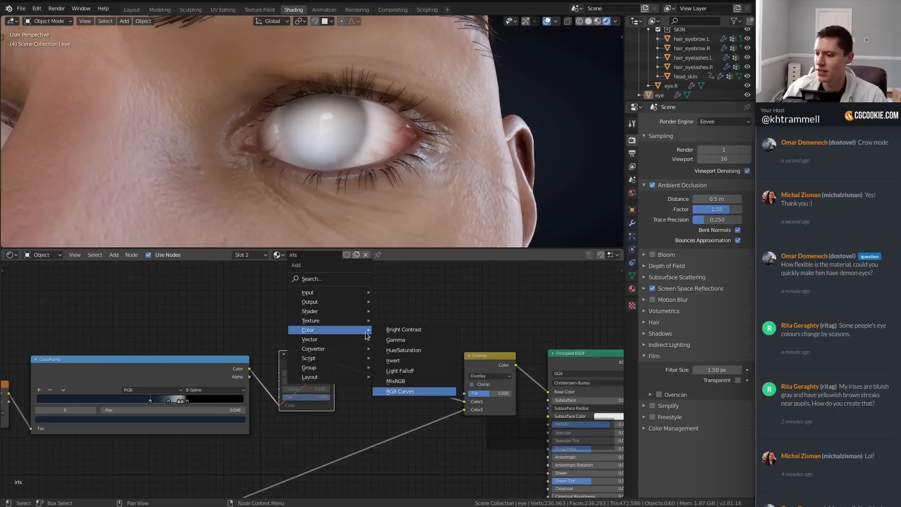
{"action": "left_click", "coordinate": [400, 391]}
{"action": "left_click", "coordinate": [368, 336]}
{"action": "scroll", "coordinate": [359, 347], "scroll_direction": "up", "scroll_amount": 1}
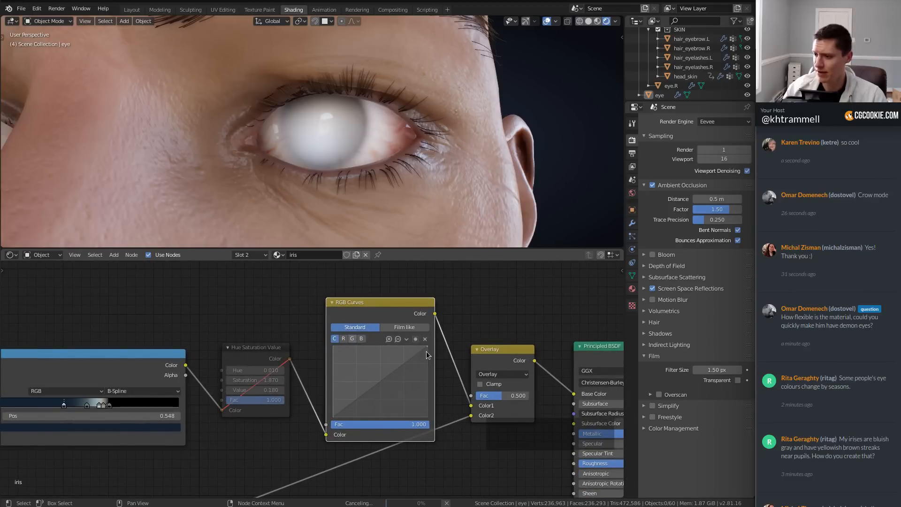
Step: Lower the upper ends of the green and blue curves in RGB Curves and bend the combined curve down at about X 0.59, Y 0.26
{"action": "scroll", "coordinate": [426, 351], "scroll_direction": "up", "scroll_amount": 1}
{"action": "left_click", "coordinate": [333, 339]}
{"action": "left_click_drag", "start_coordinate": [412, 347], "coordinate": [412, 371]}
{"action": "left_click", "coordinate": [344, 338]}
{"action": "left_click", "coordinate": [314, 338]}
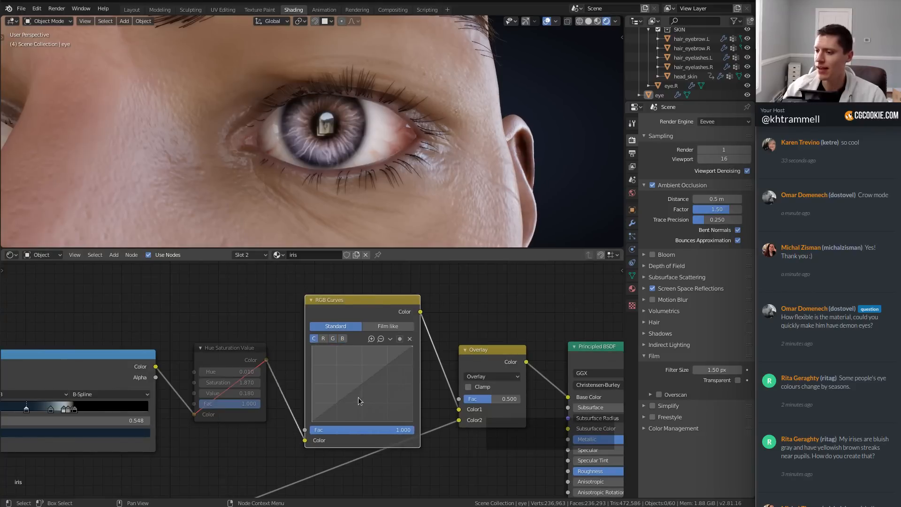
{"action": "left_click_drag", "start_coordinate": [359, 385], "coordinate": [371, 402]}
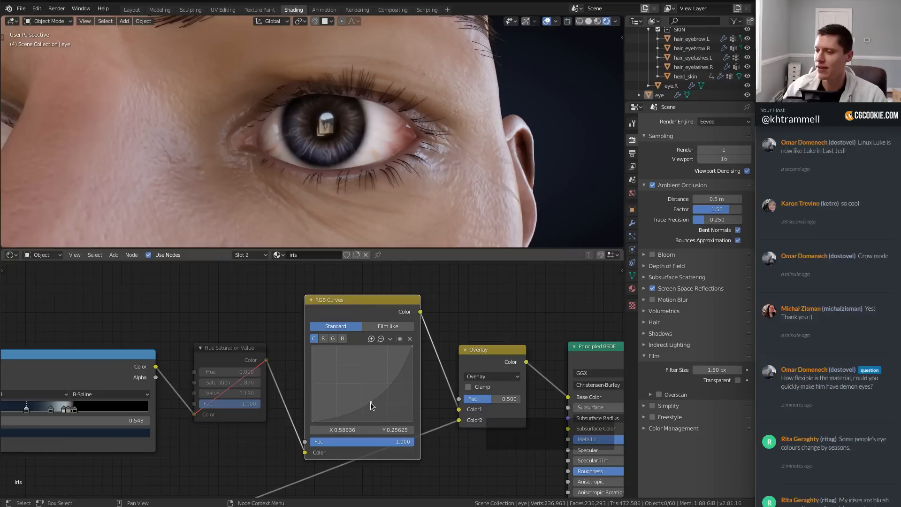
Step: Lower the blue curve's upper end further and move the combined curve's middle point to about X 0.62, Y 0.23 for a dark brown iris
{"action": "left_click", "coordinate": [343, 338]}
{"action": "left_click_drag", "start_coordinate": [412, 370], "coordinate": [413, 387]}
{"action": "left_click", "coordinate": [332, 338]}
{"action": "left_click", "coordinate": [323, 339]}
{"action": "left_click_drag", "start_coordinate": [359, 385], "coordinate": [374, 404]}
{"action": "left_click", "coordinate": [314, 338]}
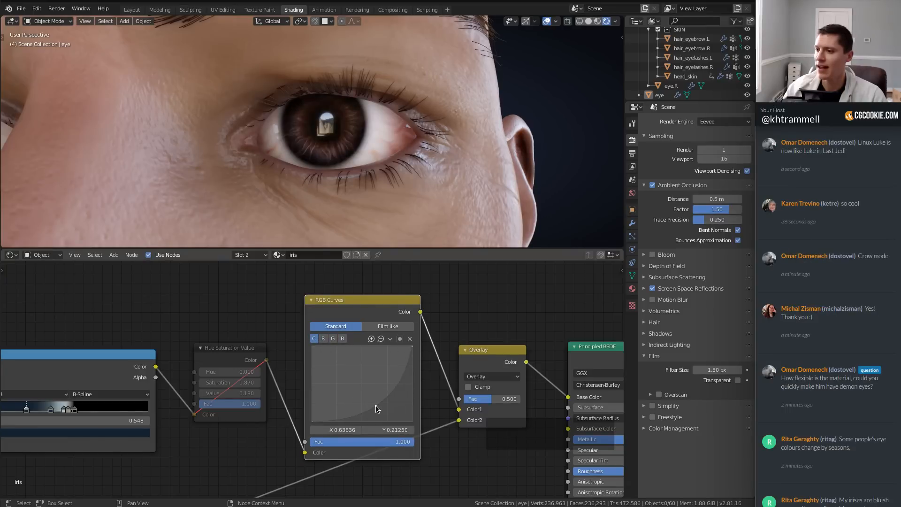
Step: Examine the iris color on the whole head from the front and from both sides
{"action": "scroll", "coordinate": [383, 227], "scroll_direction": "down", "scroll_amount": 5}
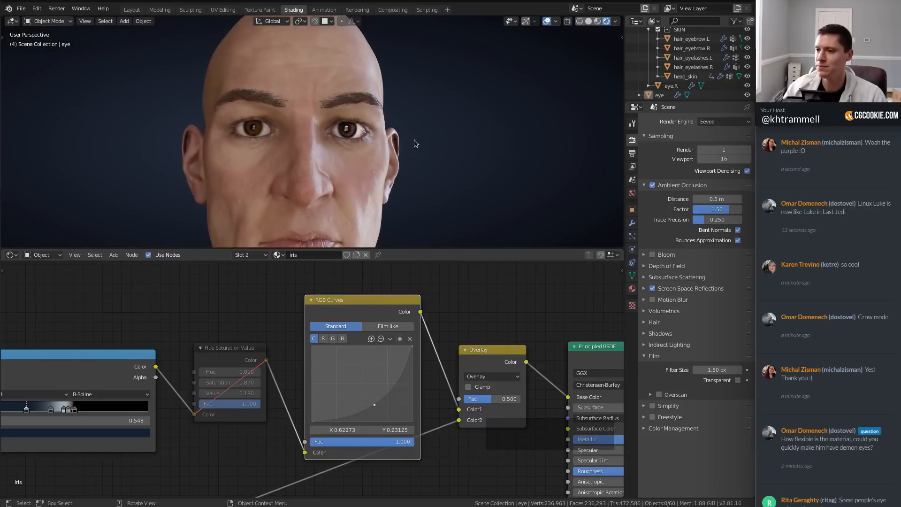
{"action": "key", "text": "a"}
{"action": "key", "text": "a"}
{"action": "middle_click_drag", "start_coordinate": [404, 140], "coordinate": [432, 130]}
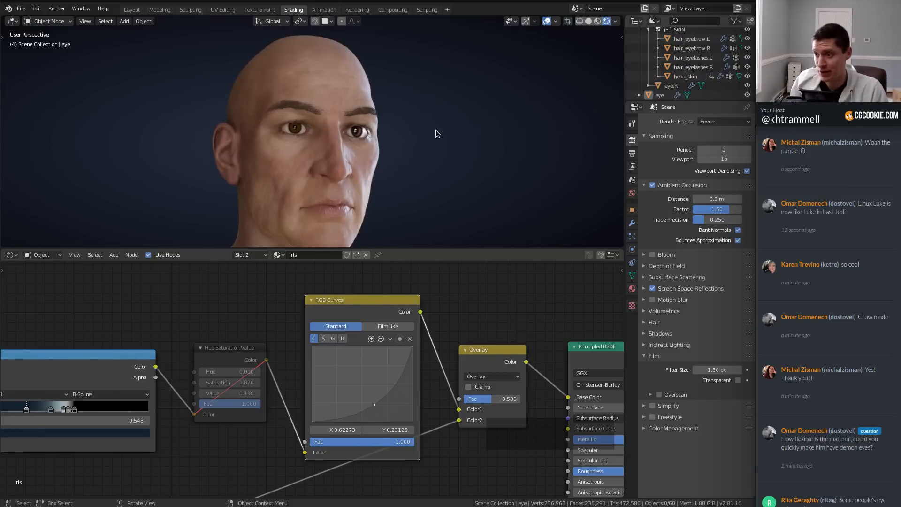
{"action": "mouse_move", "coordinate": [436, 130]}
{"action": "middle_mouse_down"}
{"action": "mouse_move", "coordinate": [447, 131]}
{"action": "mouse_move", "coordinate": [440, 140]}
{"action": "middle_mouse_up"}
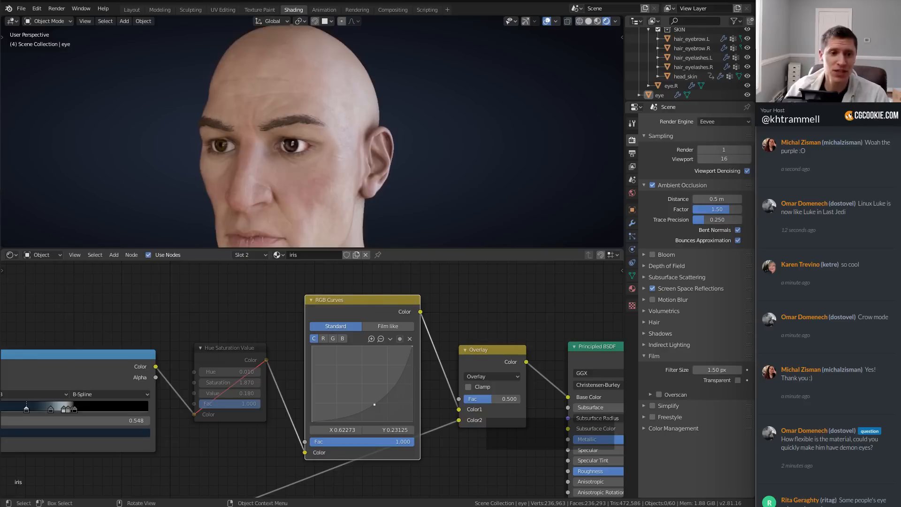